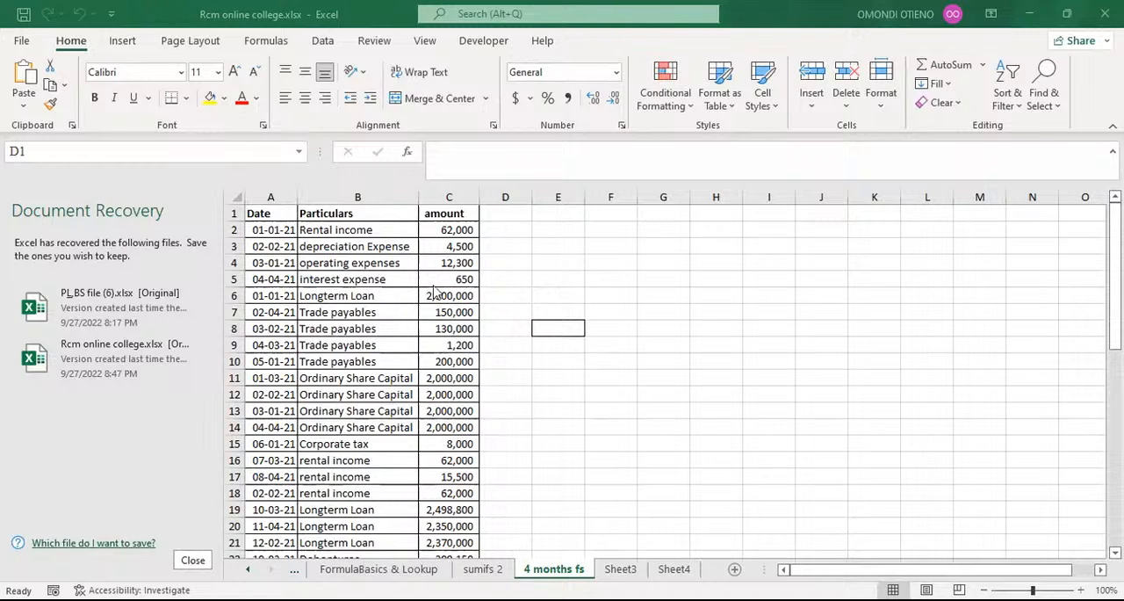
pyautogui.click(450, 242)
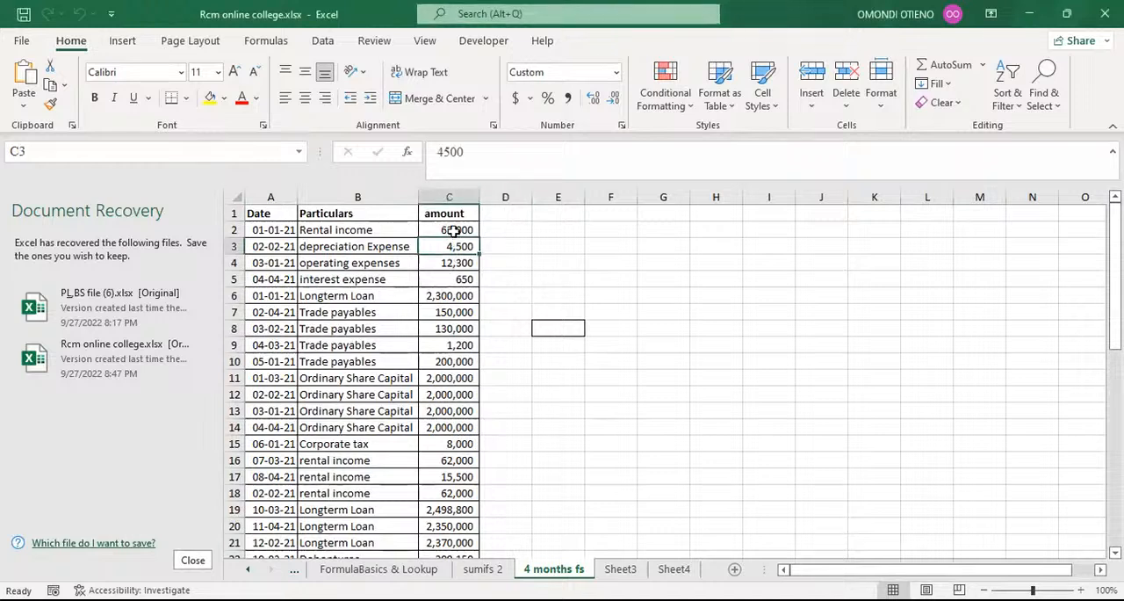
pyautogui.click(454, 230)
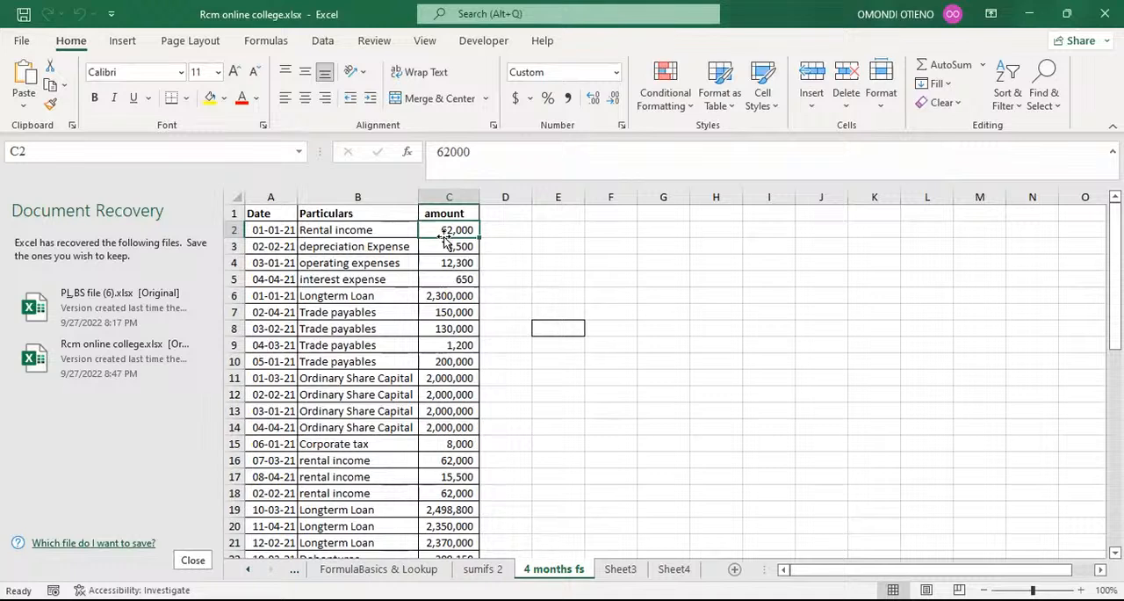
pyautogui.click(556, 231)
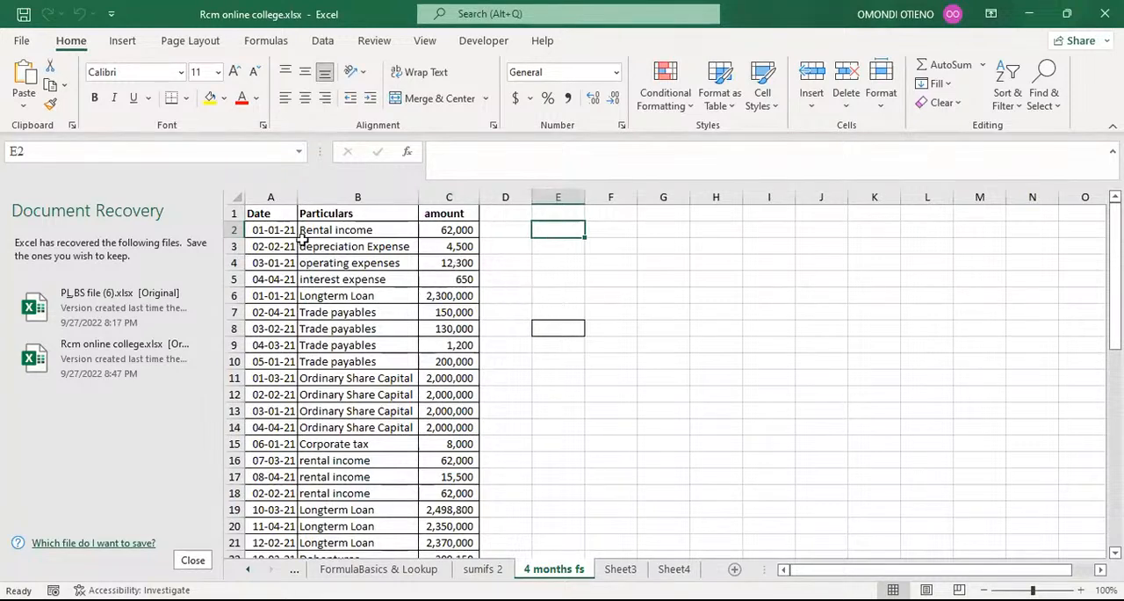
pyautogui.click(274, 195)
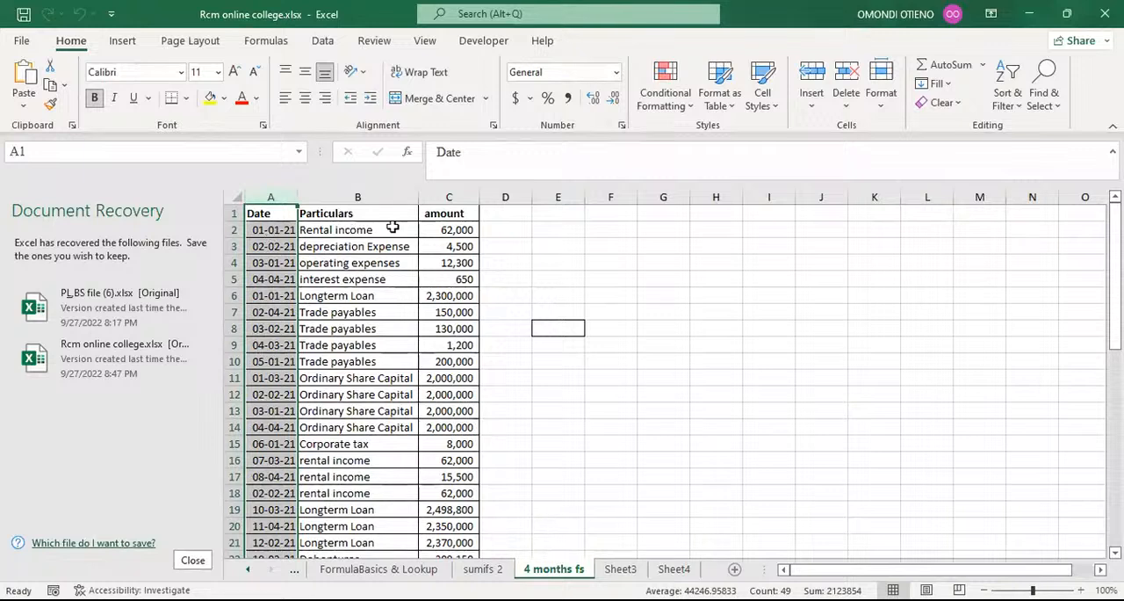
pyautogui.click(562, 232)
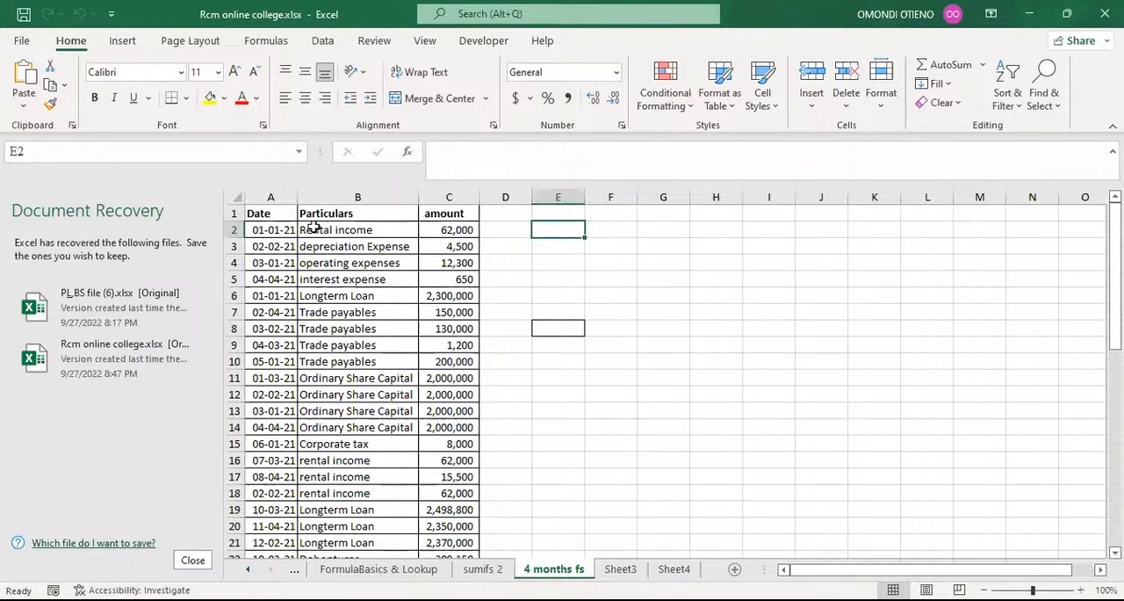
pyautogui.click(287, 195)
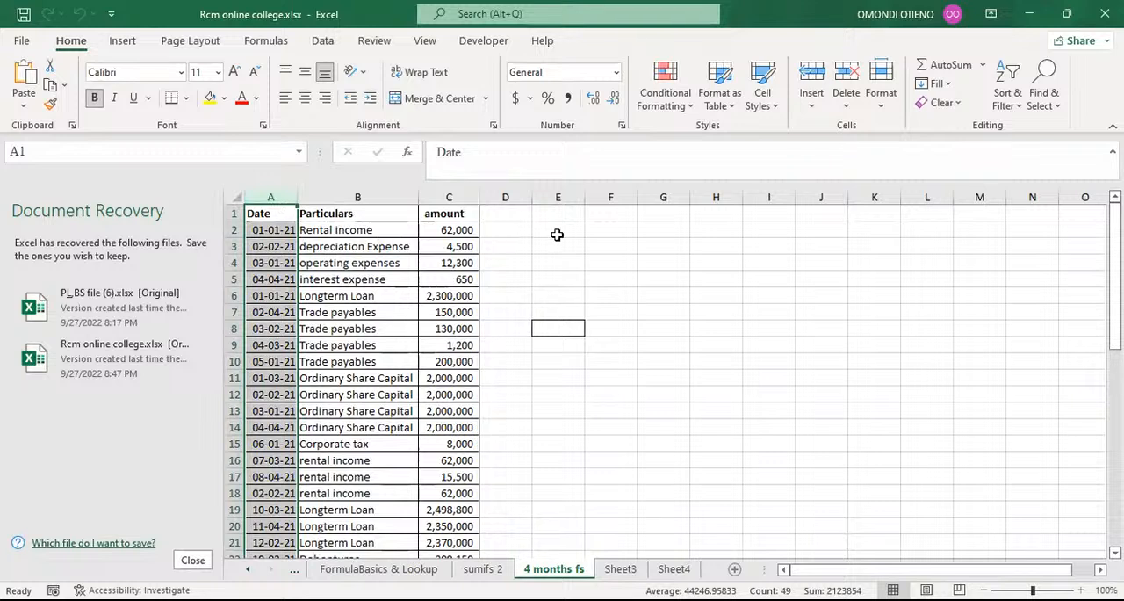
pyautogui.click(608, 248)
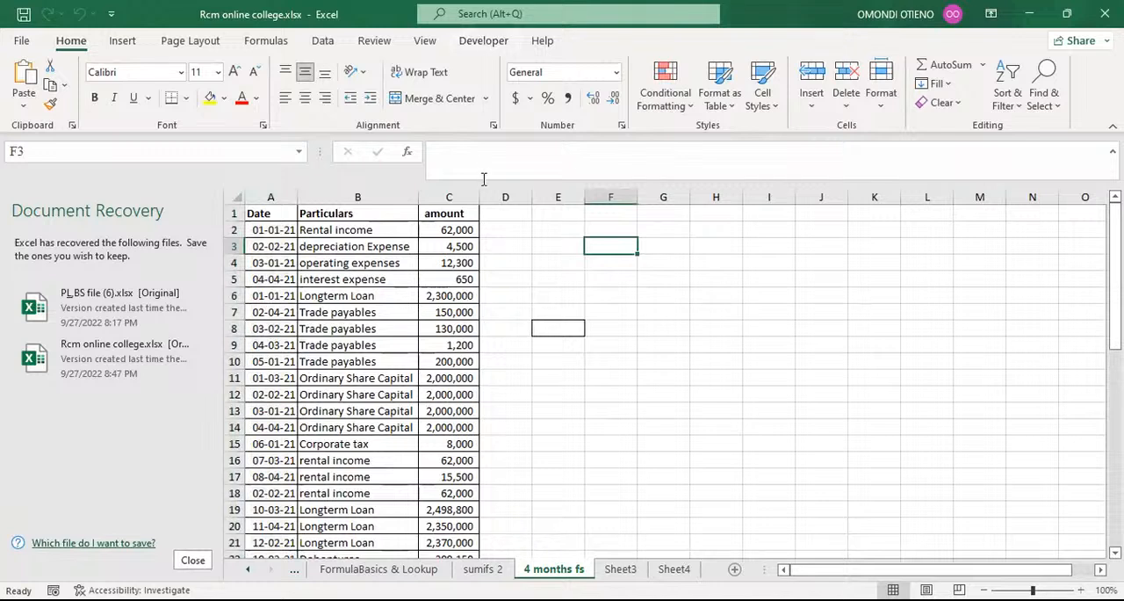
pyautogui.click(660, 322)
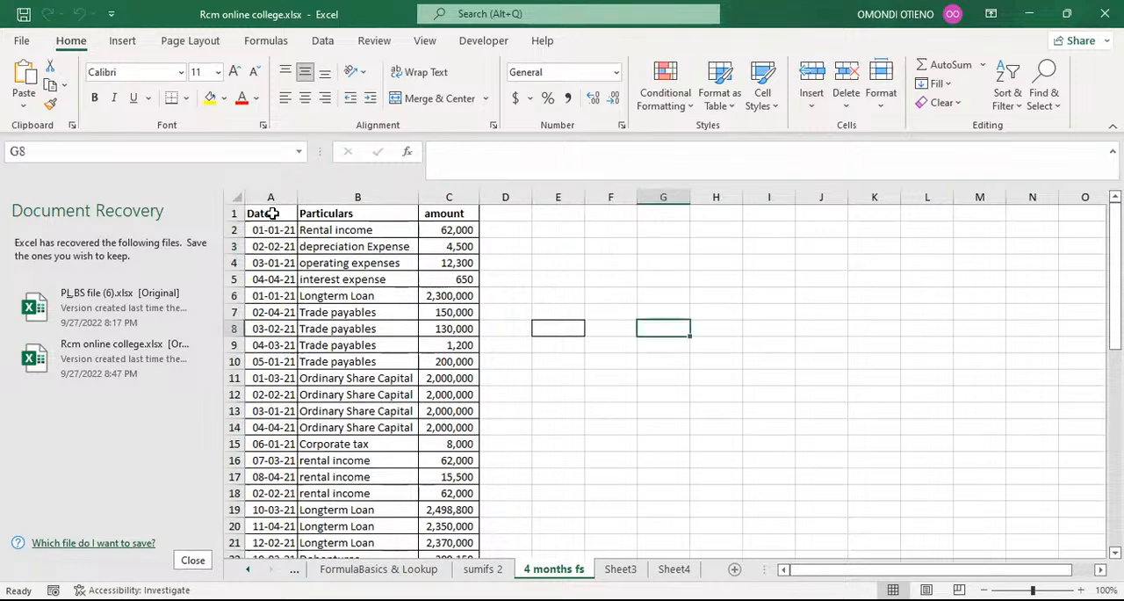
# Add filters to the Date, Particulars and amount headers in A1:C1.
pyautogui.click(273, 213)
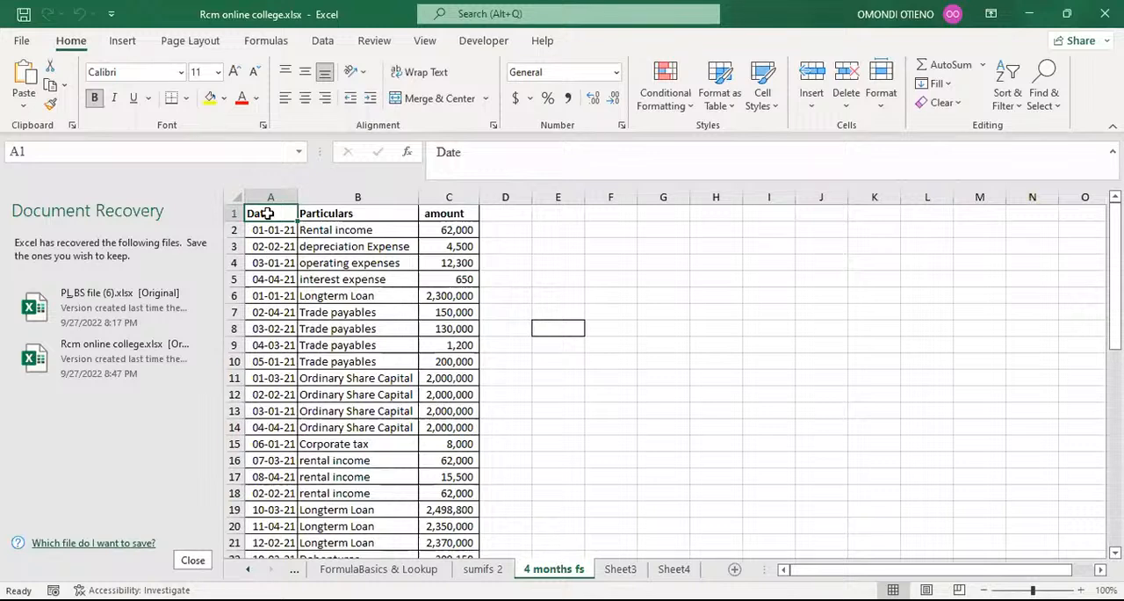
pyautogui.hotkey('ctrl', 'shift', 'Right')
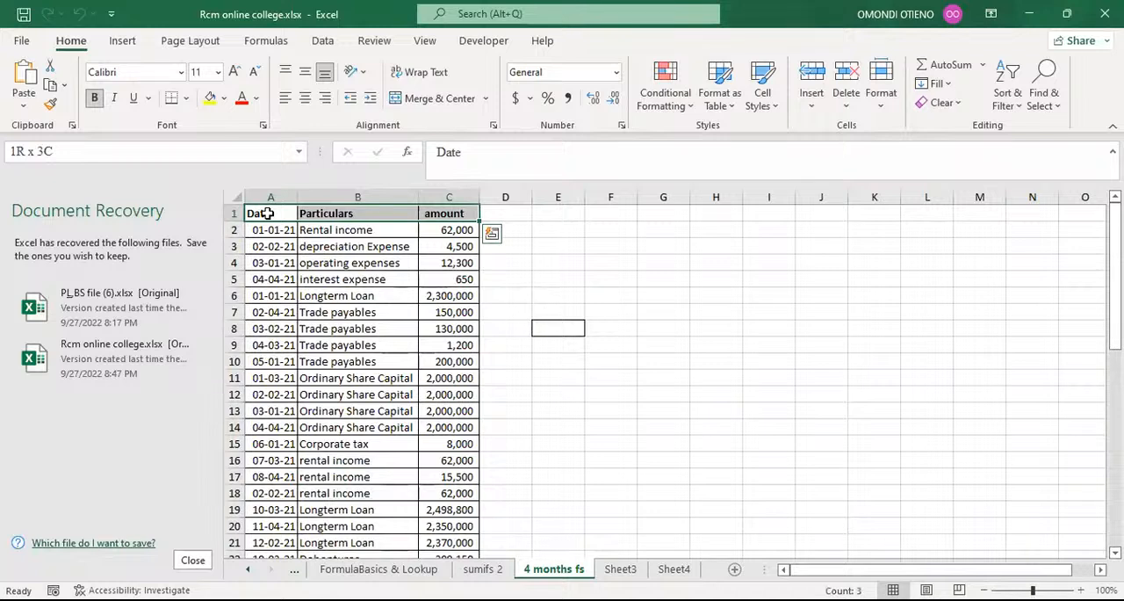
pyautogui.press('alt')
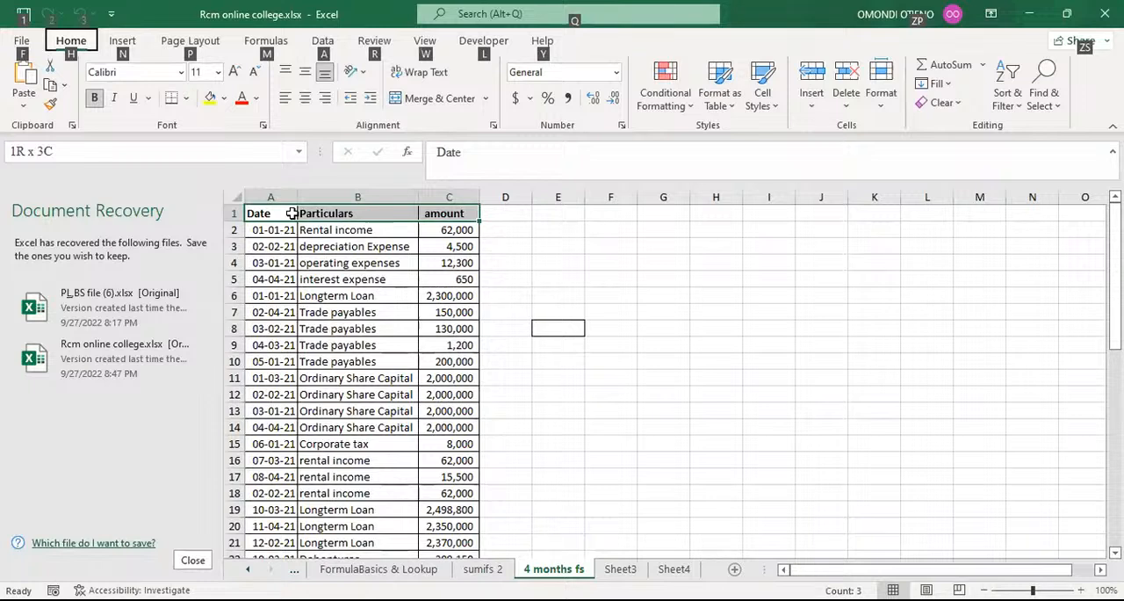
pyautogui.press('a')
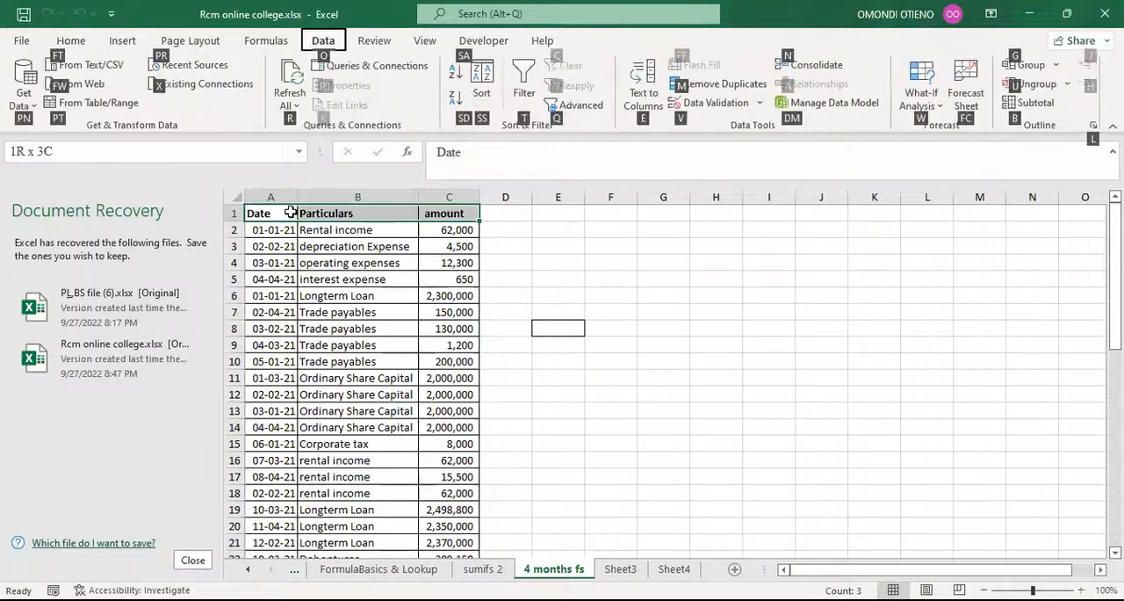
pyautogui.press('t')
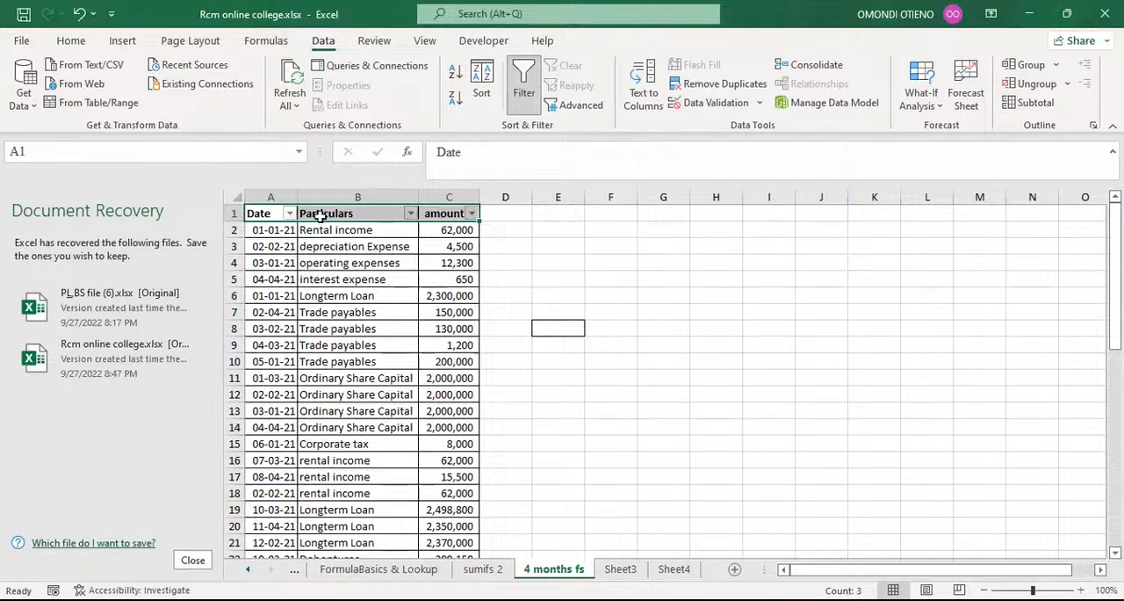
pyautogui.click(598, 214)
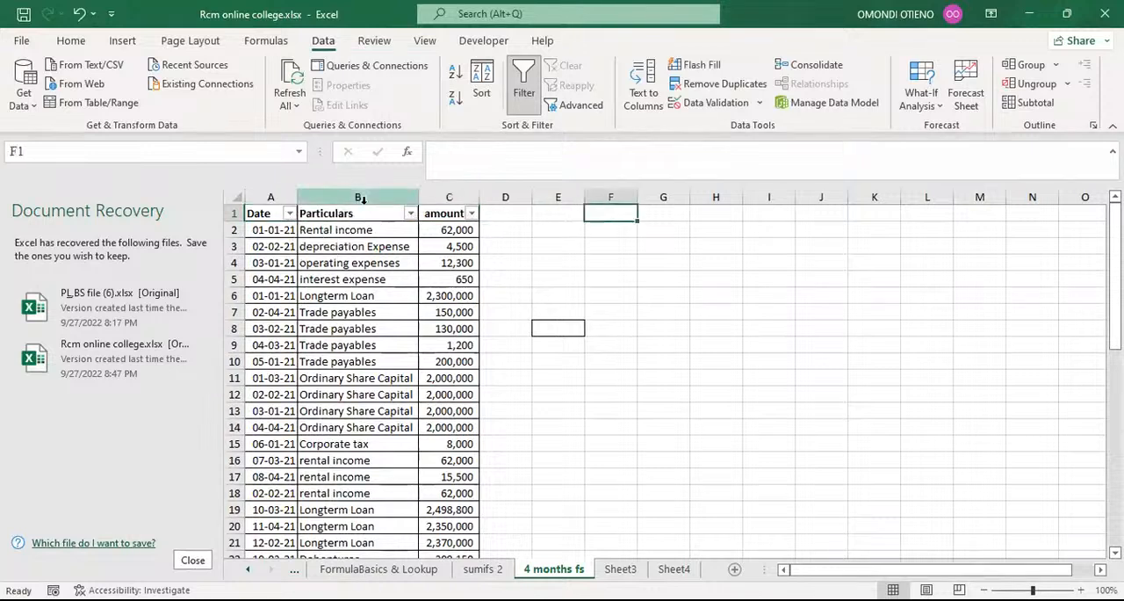
# Examine the header row and the filter options offered for the Date column.
pyautogui.click(272, 211)
pyautogui.moveTo(272, 211); pyautogui.dragTo(428, 211)
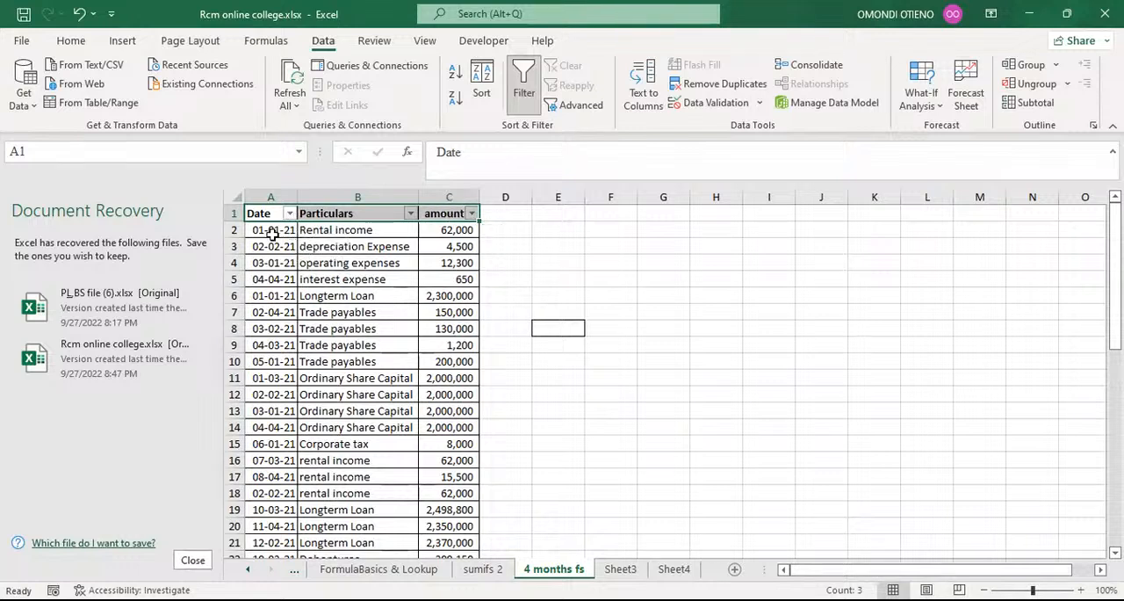
pyautogui.click(640, 231)
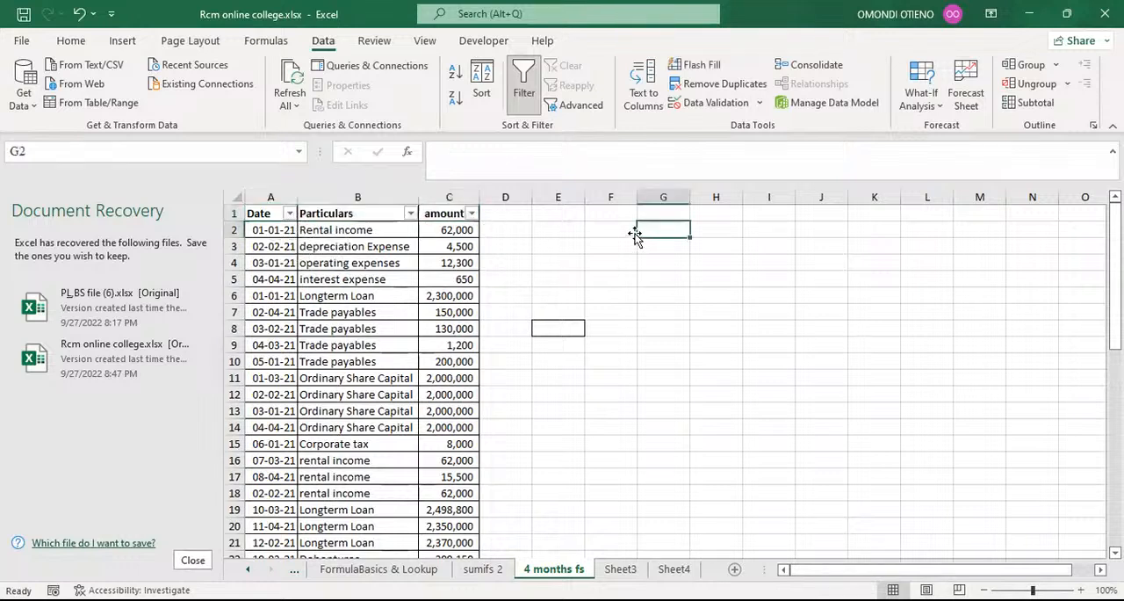
pyautogui.click(290, 214)
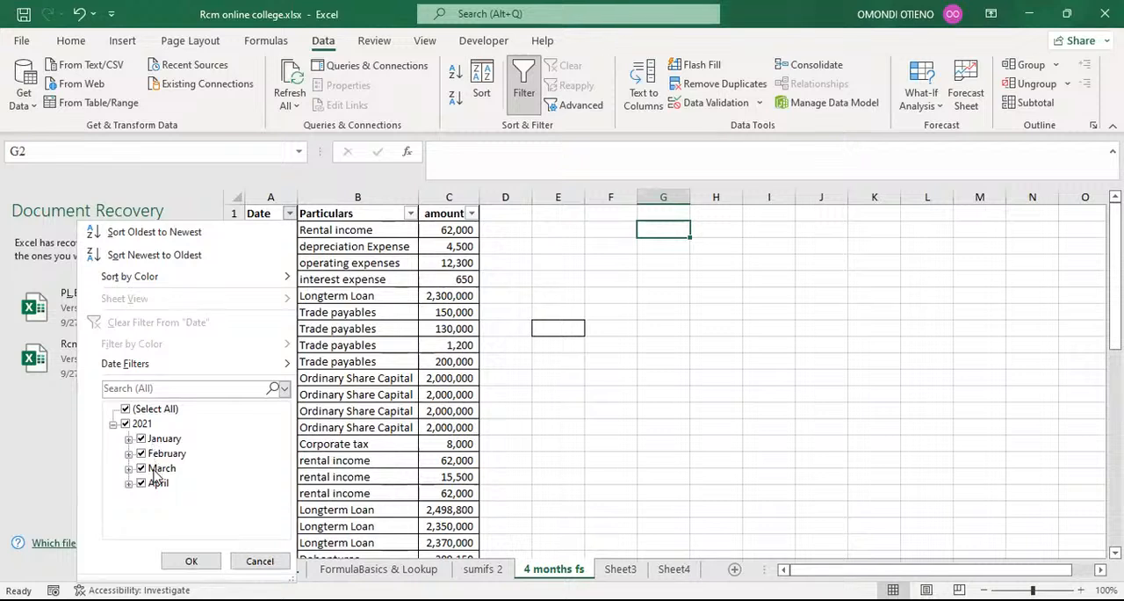
pyautogui.click(648, 319)
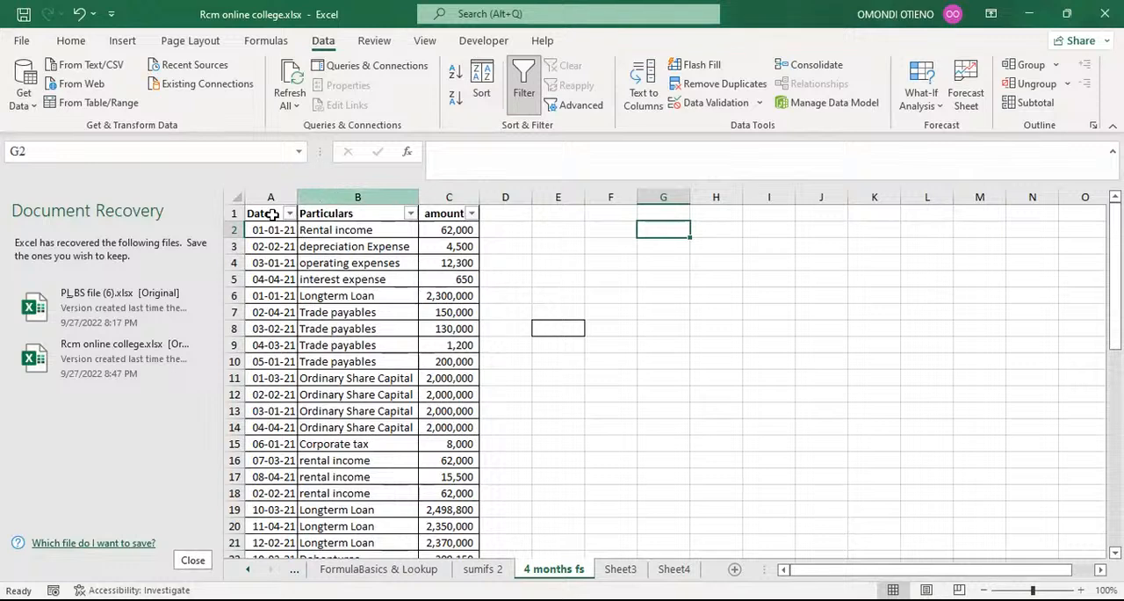
# Remove the filters from the header cells A1:C1.
pyautogui.moveTo(273, 215); pyautogui.dragTo(431, 217)
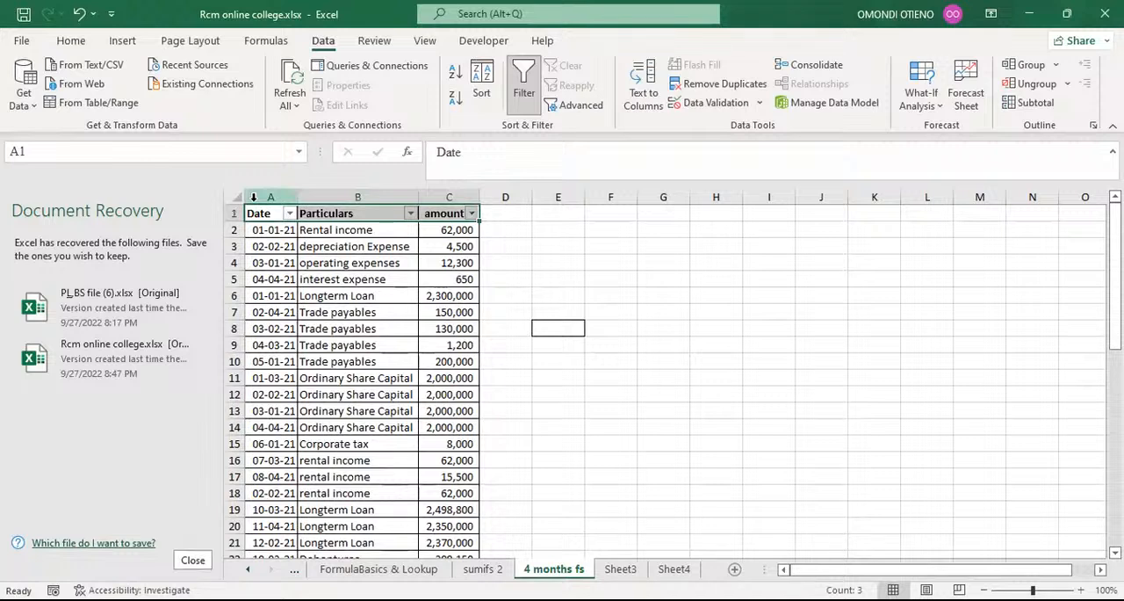
pyautogui.hotkey('ctrl', 'shift', 'l')
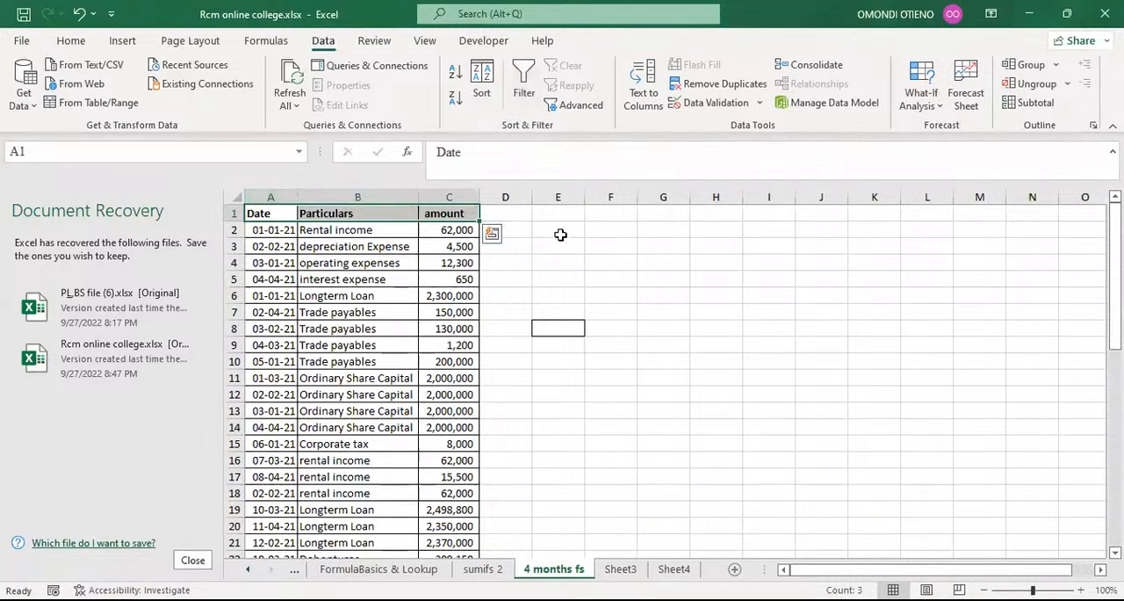
pyautogui.click(625, 246)
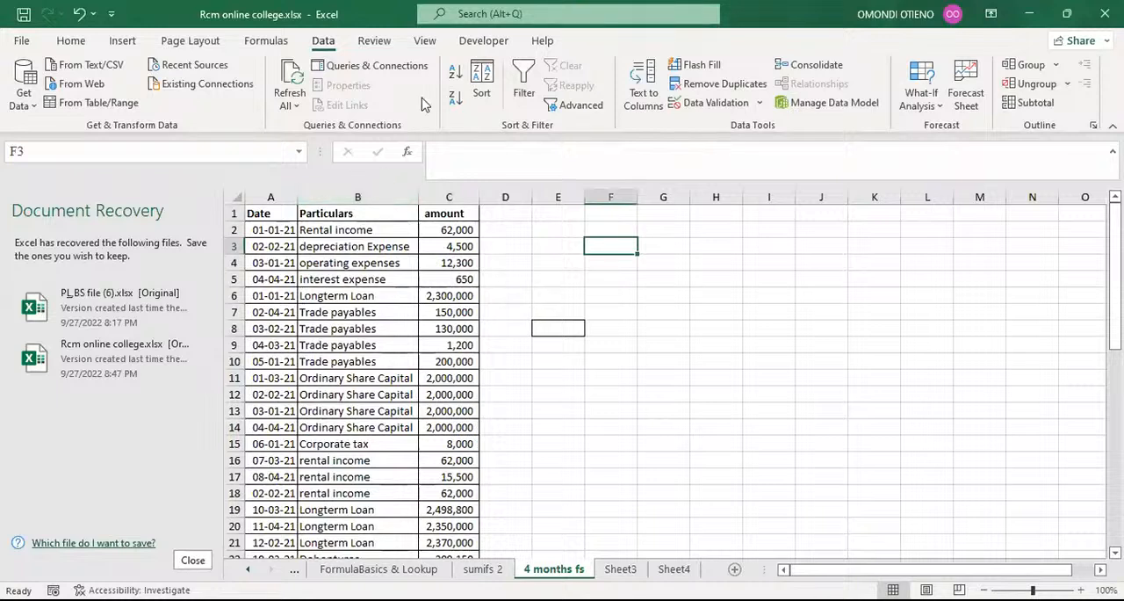
pyautogui.hotkey('alt', 'Tab')
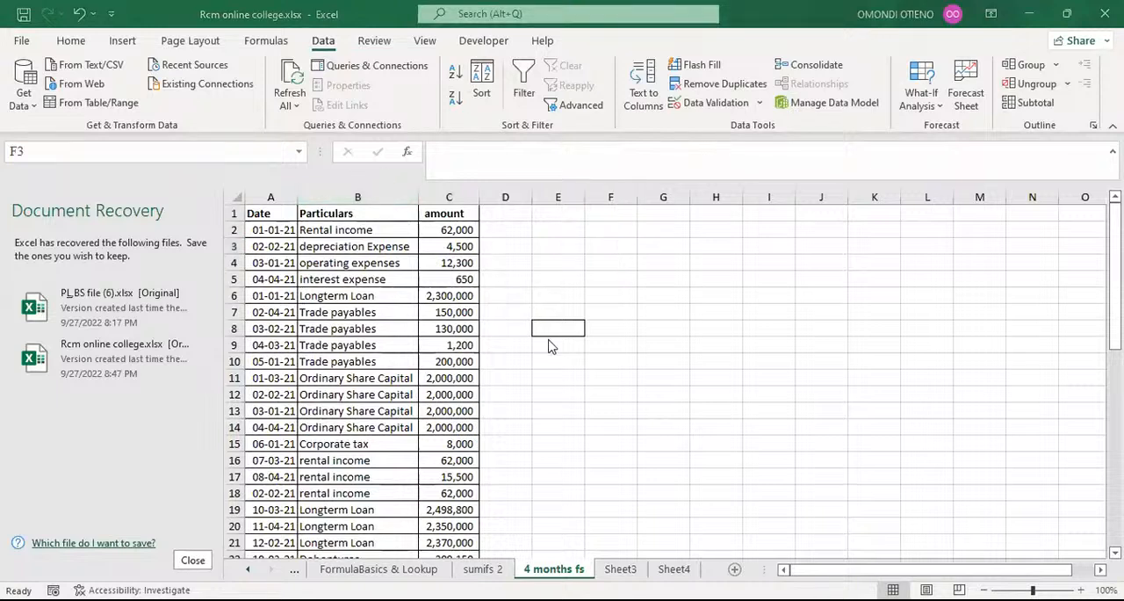
pyautogui.hotkey('alt', 'Tab')
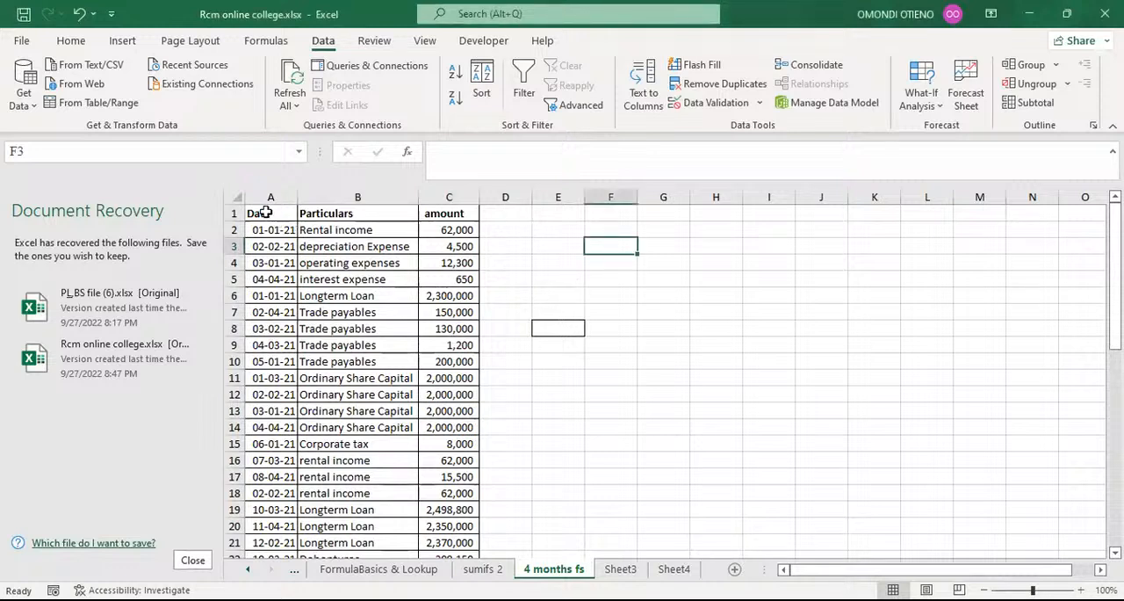
# Insert a blank row above the table headers and enter the note ALT+A+T in cell E1.
pyautogui.click(233, 213)
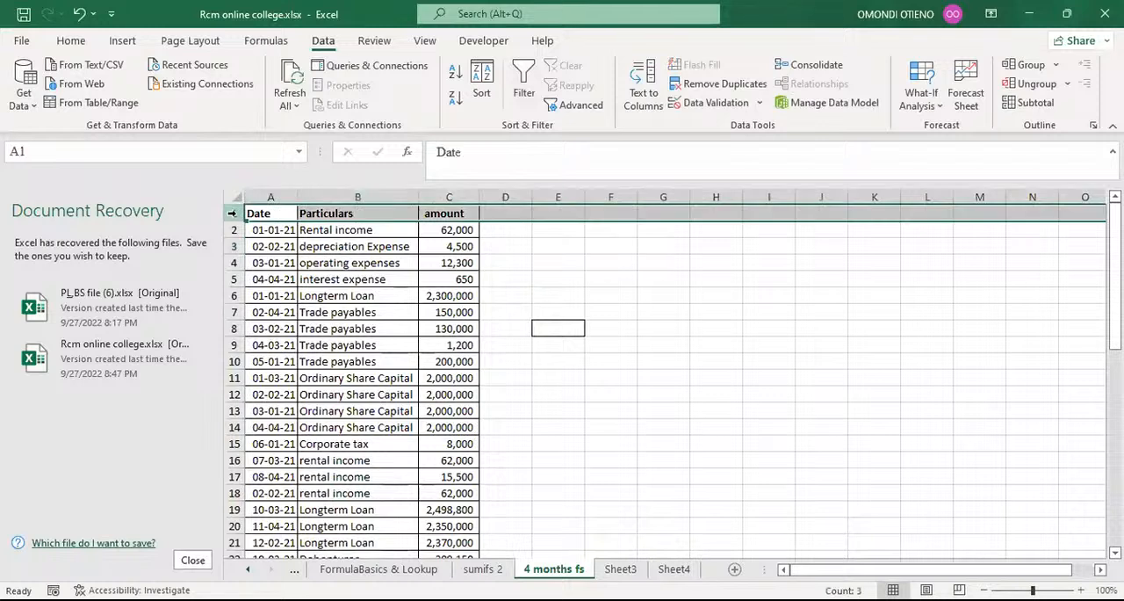
pyautogui.hotkey('ctrl', 'shift', '+')
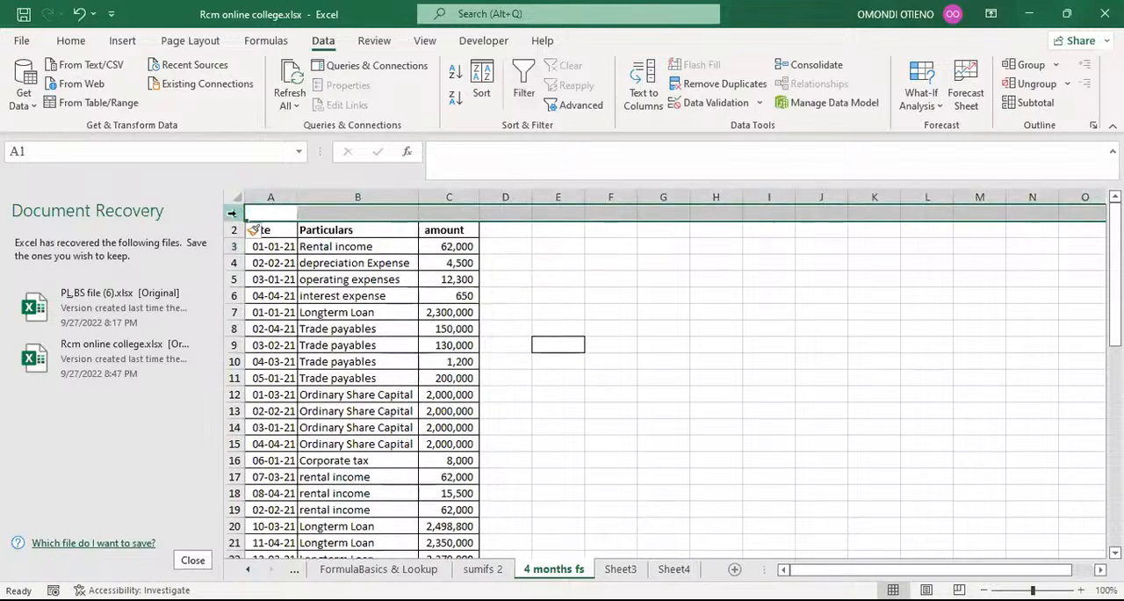
pyautogui.click(571, 211)
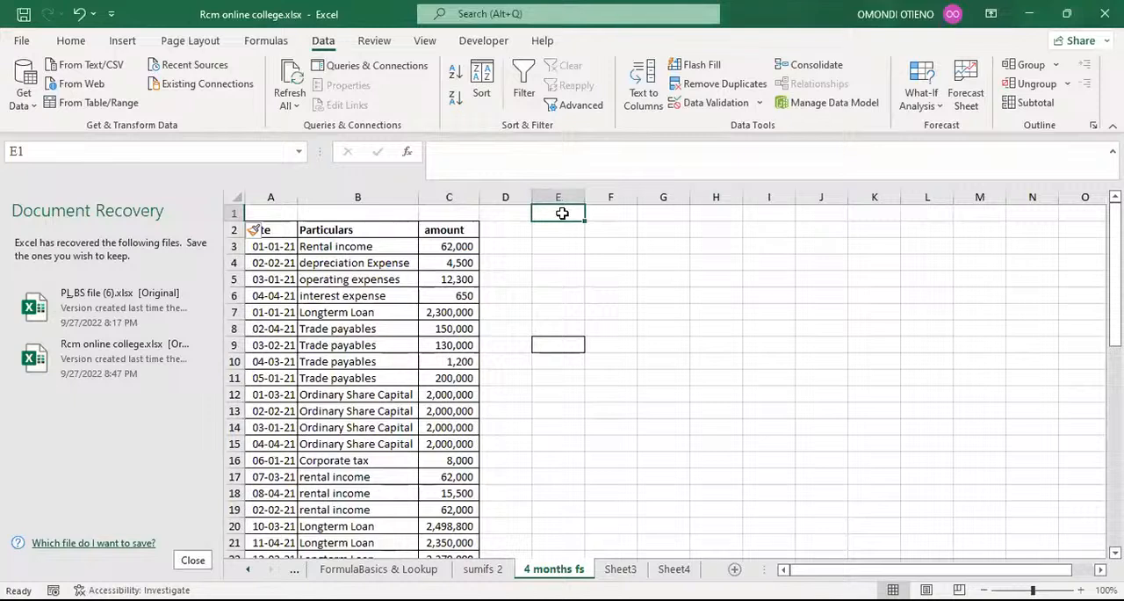
pyautogui.write('ALT')
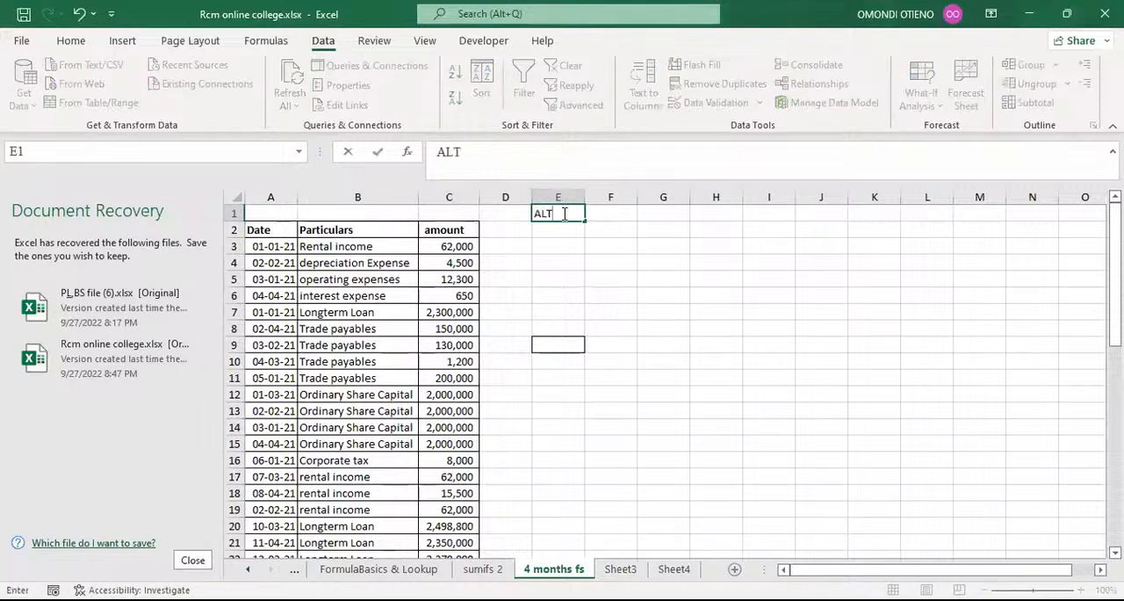
pyautogui.write('+A+T')
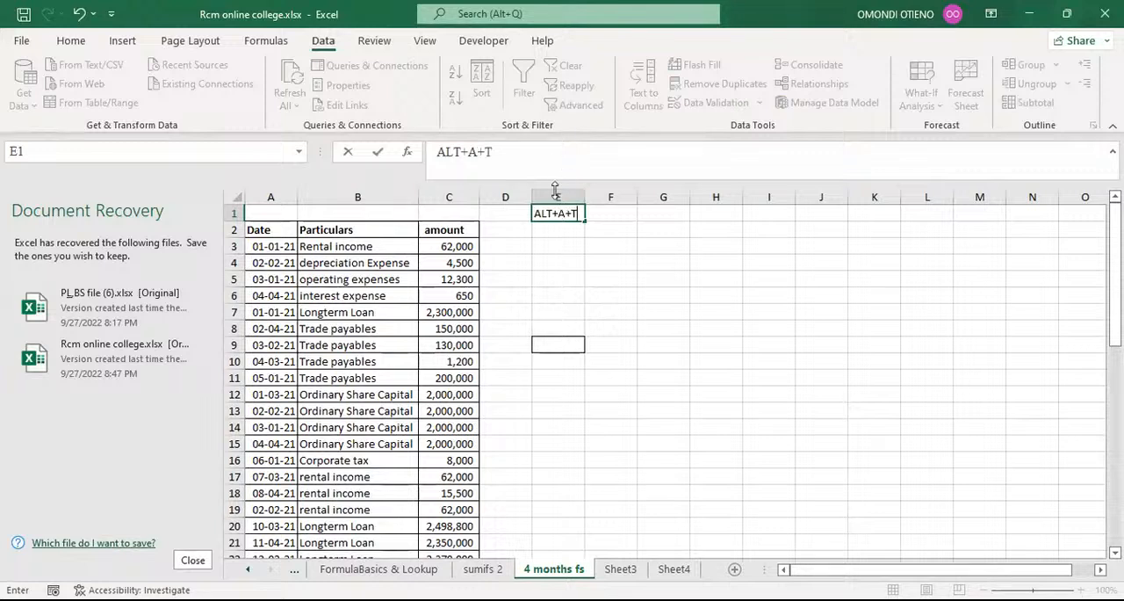
pyautogui.press('Return')
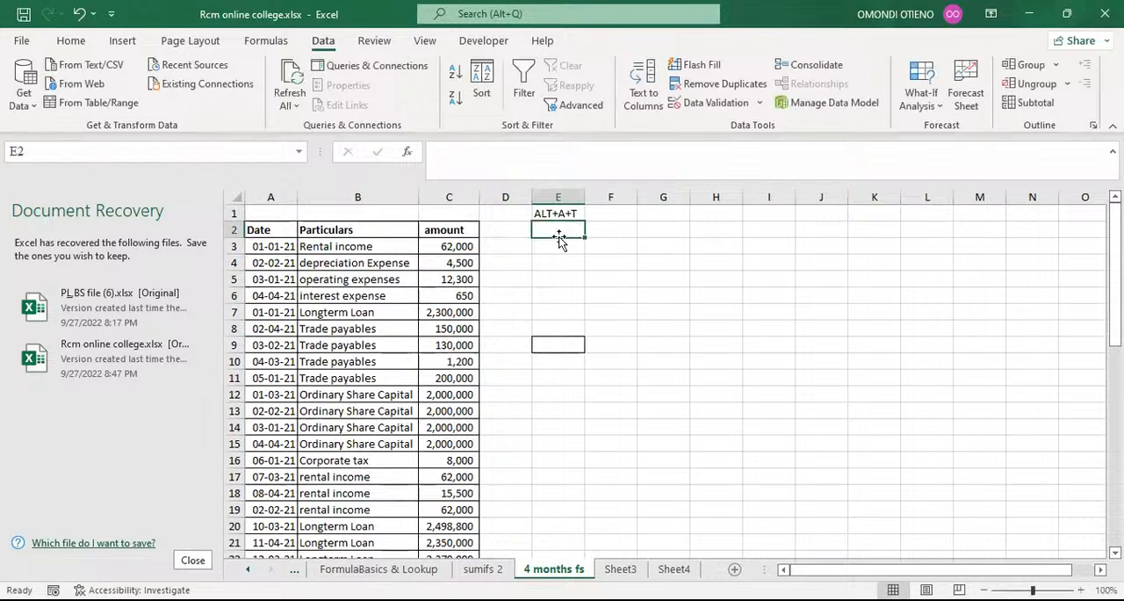
# Apply filters to the Date, Particulars and amount headers in A2:C2.
pyautogui.moveTo(263, 231); pyautogui.dragTo(422, 231)
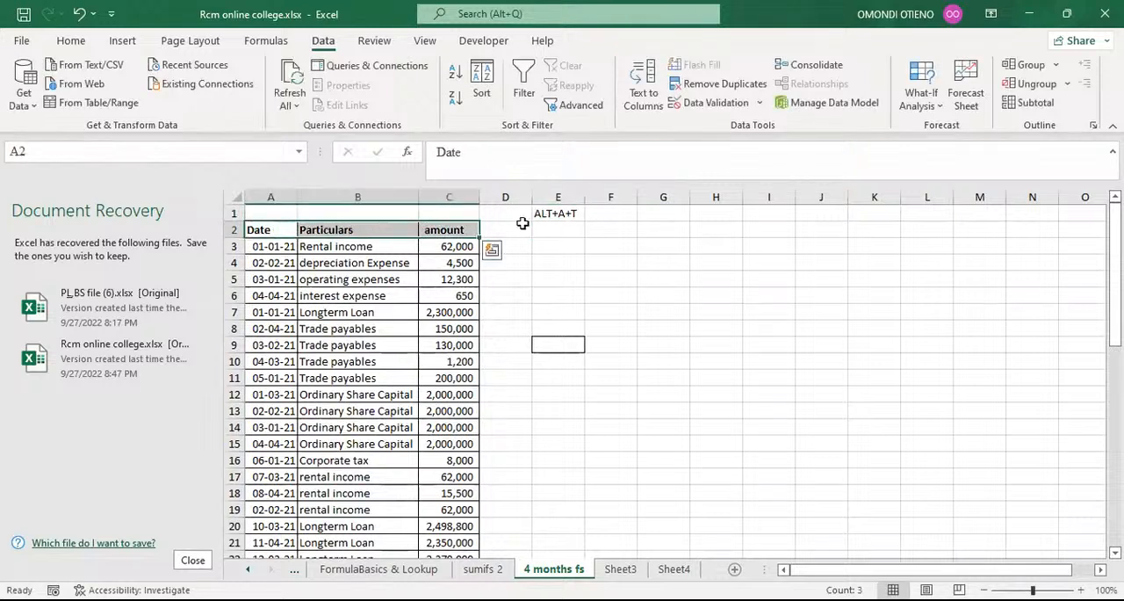
pyautogui.hotkey('alt', 'a')
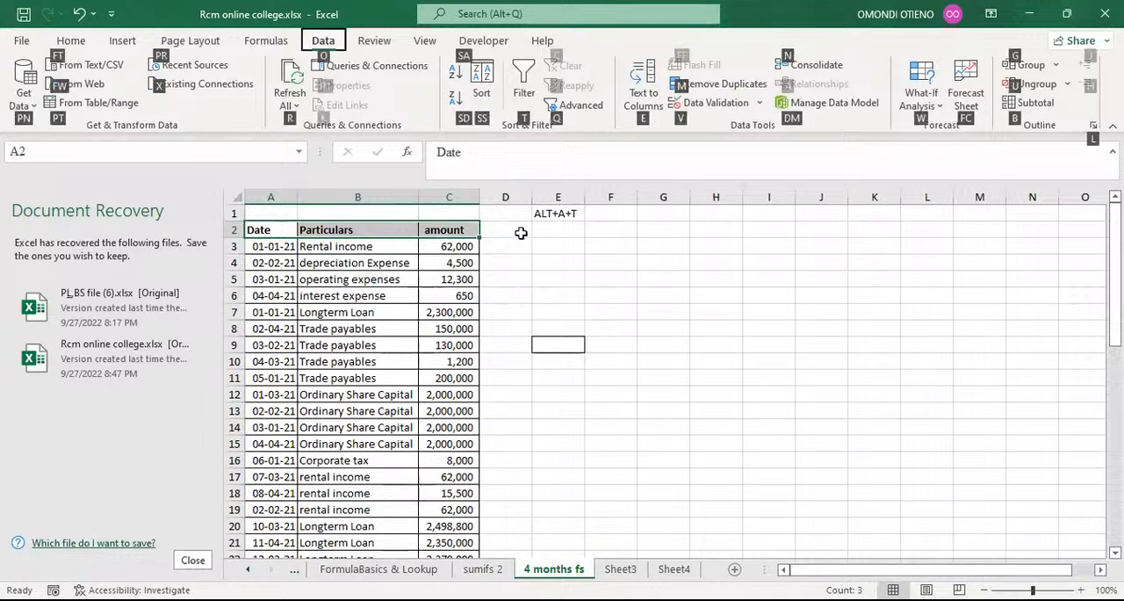
pyautogui.press('t')
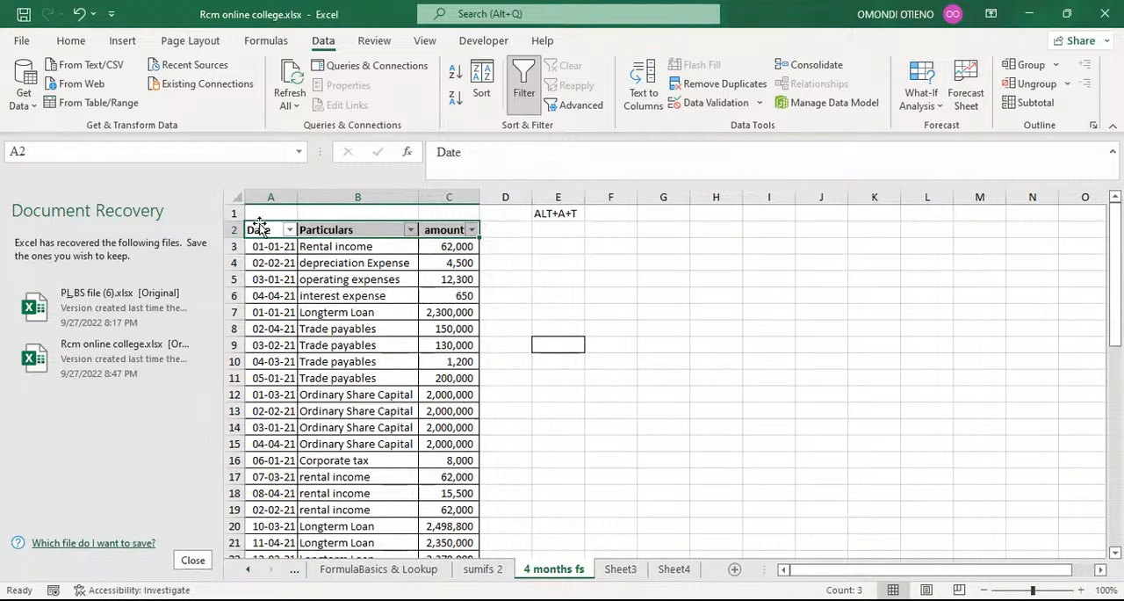
# Check how the Date column's filter list groups the entries and inspect the date stored in cell A5.
pyautogui.click(289, 231)
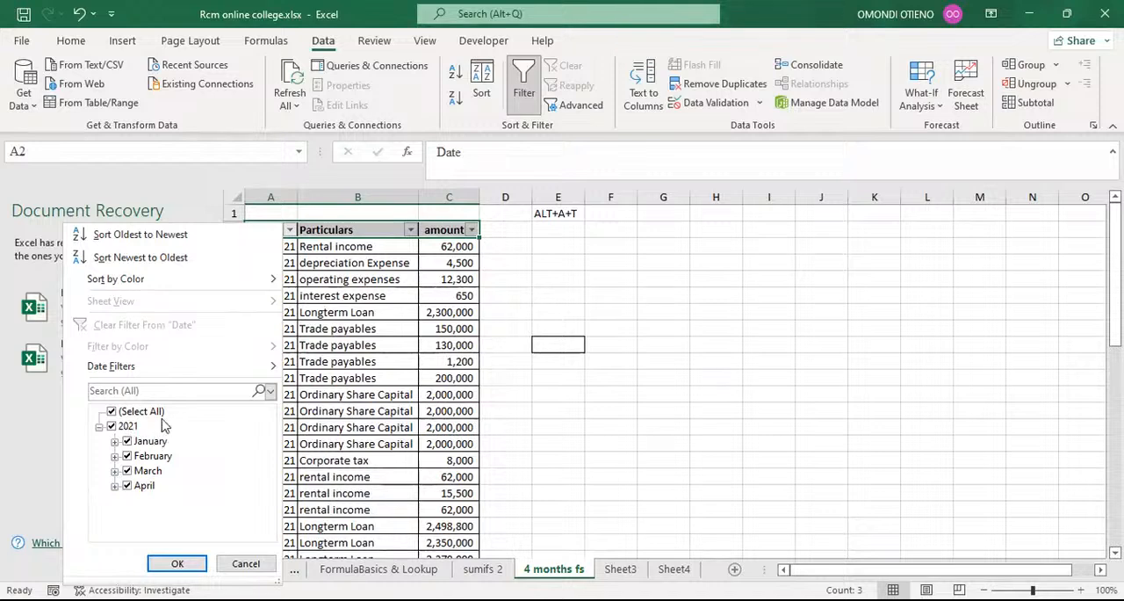
pyautogui.click(524, 296)
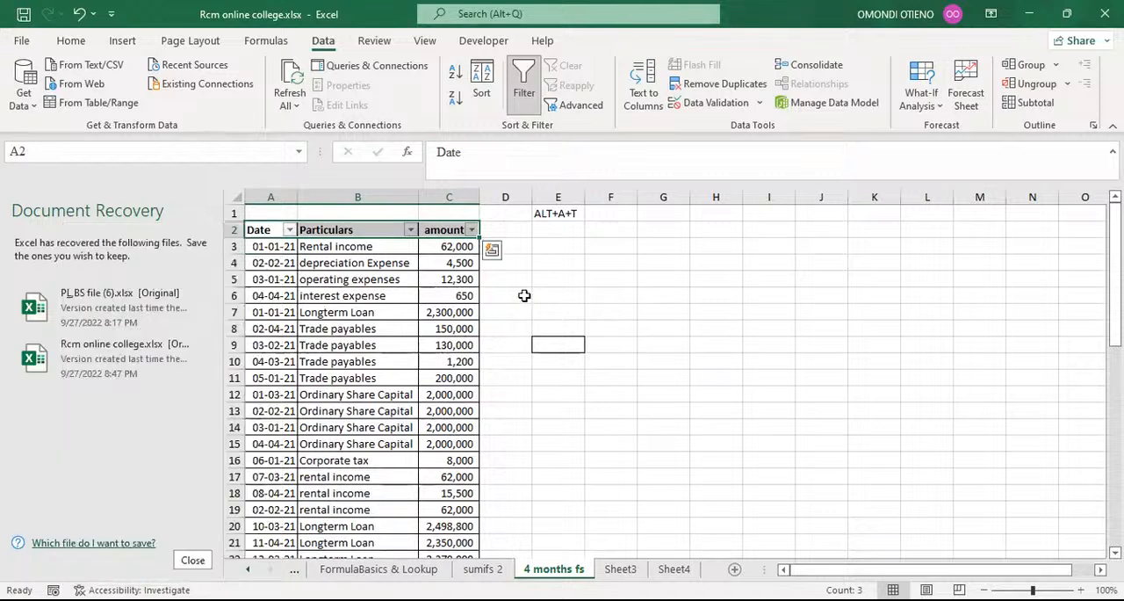
pyautogui.click(266, 280)
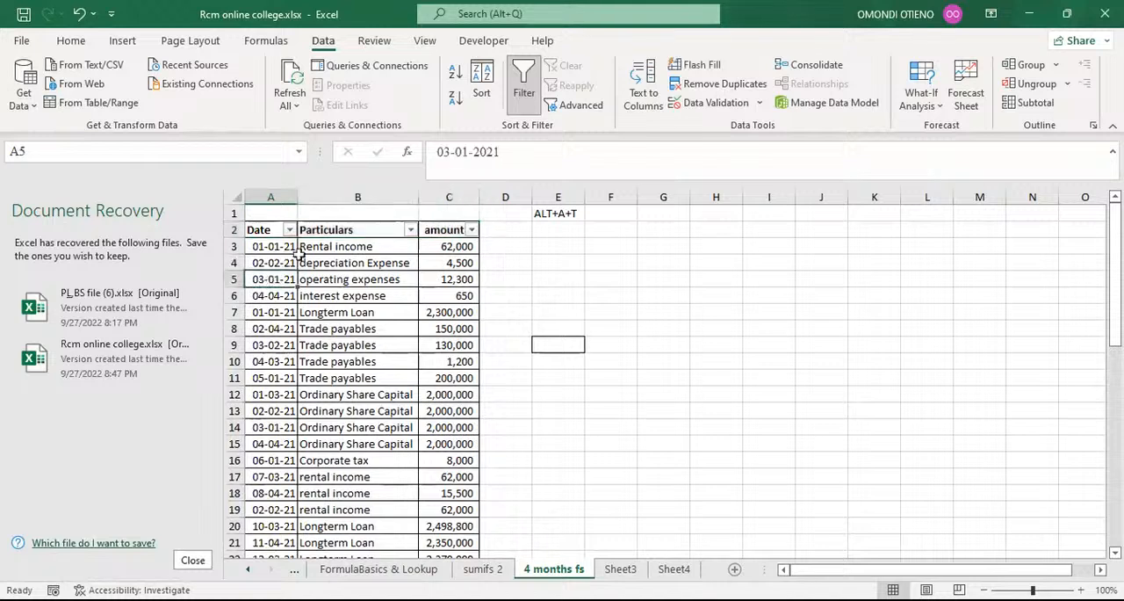
# Change the date in cell A5 to 03-01-2022 and check the grouping in the Date column's filter list.
pyautogui.click(503, 153)
pyautogui.press('BackSpace')
pyautogui.write('2')
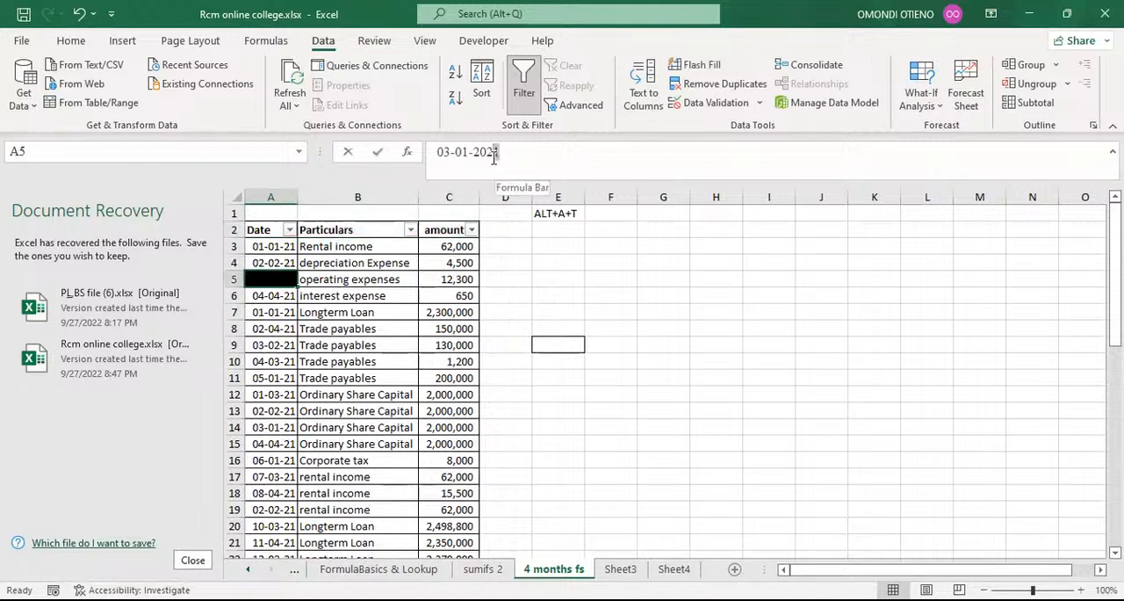
pyautogui.press('Return')
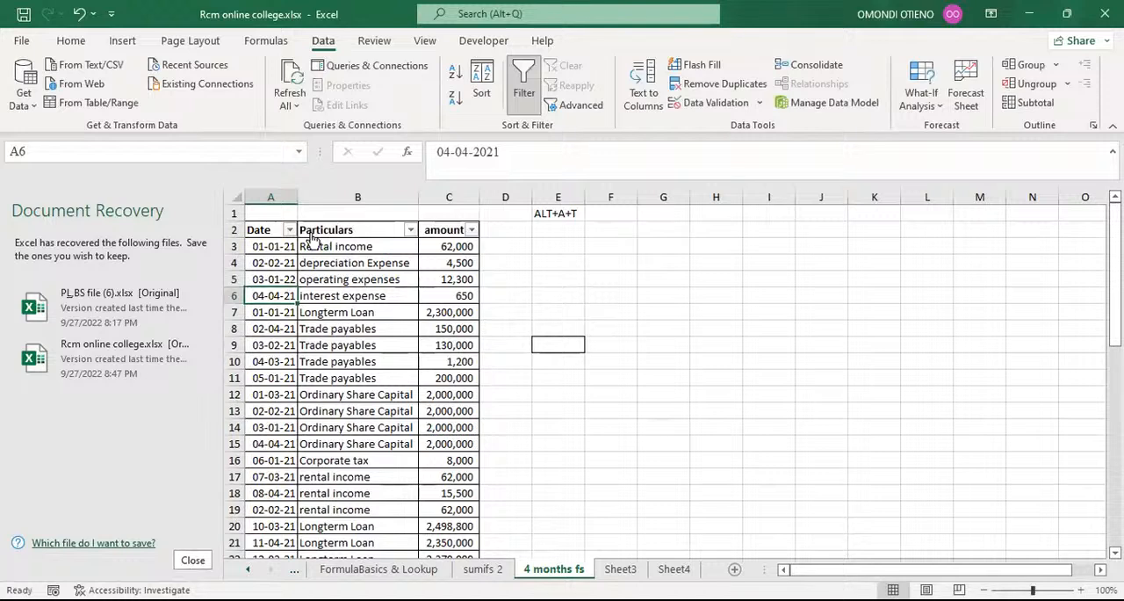
pyautogui.click(290, 230)
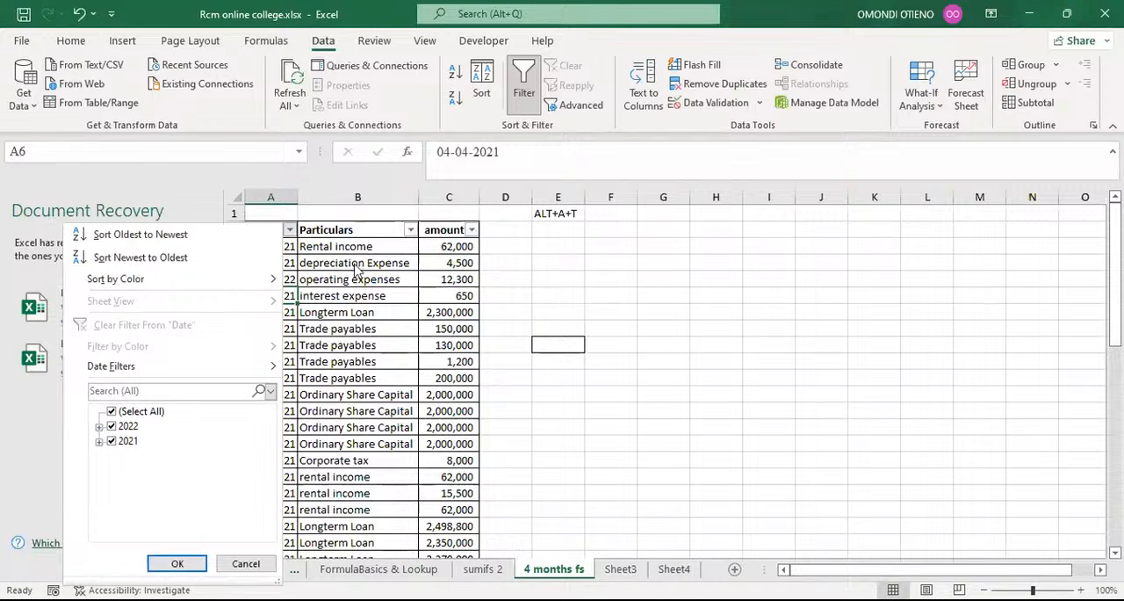
pyautogui.click(373, 301)
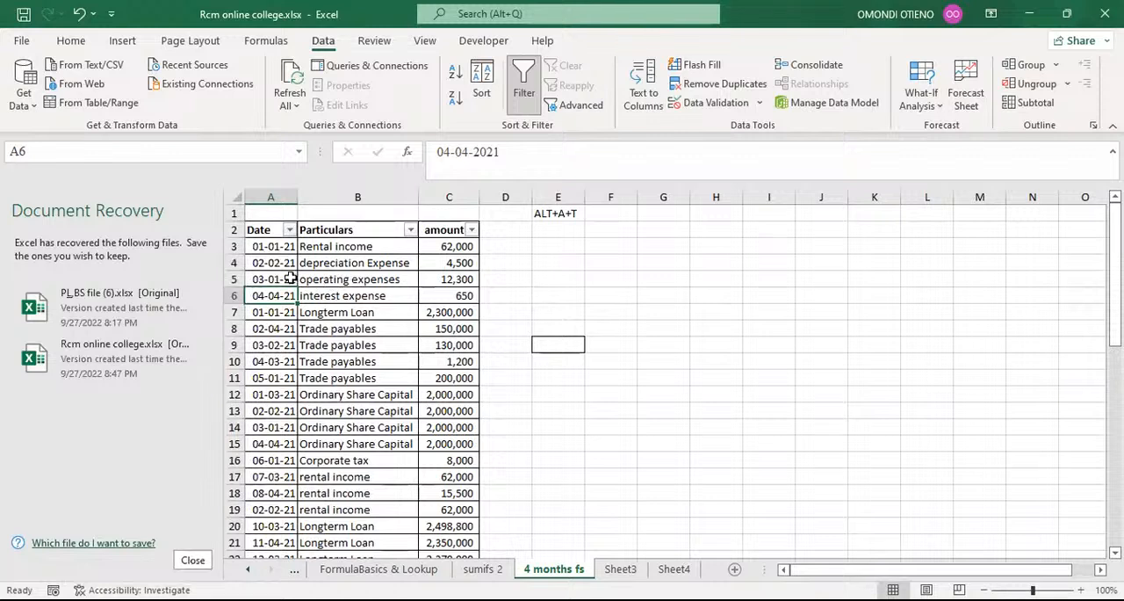
# Set the date in cell A5 back to 03-01-2021.
pyautogui.click(290, 278)
pyautogui.click(484, 152)
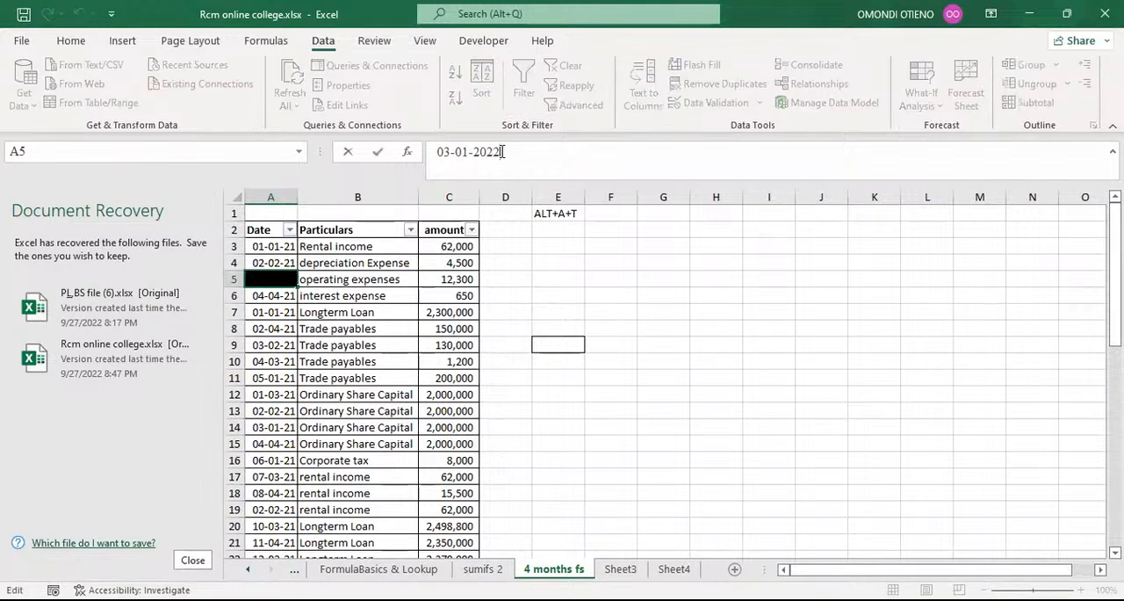
pyautogui.press('Return')
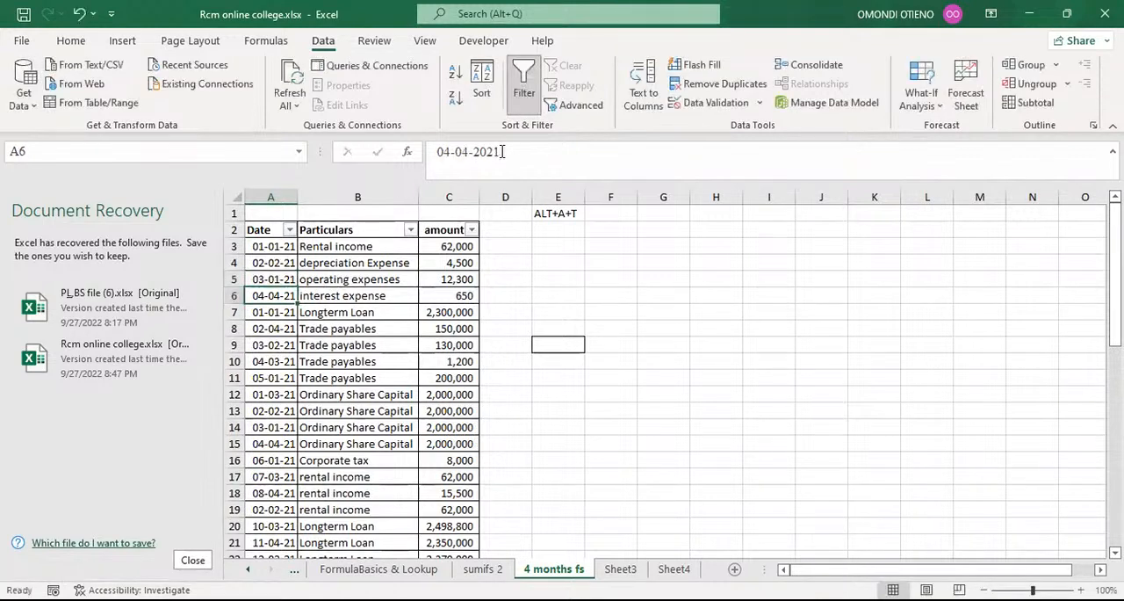
pyautogui.click(590, 265)
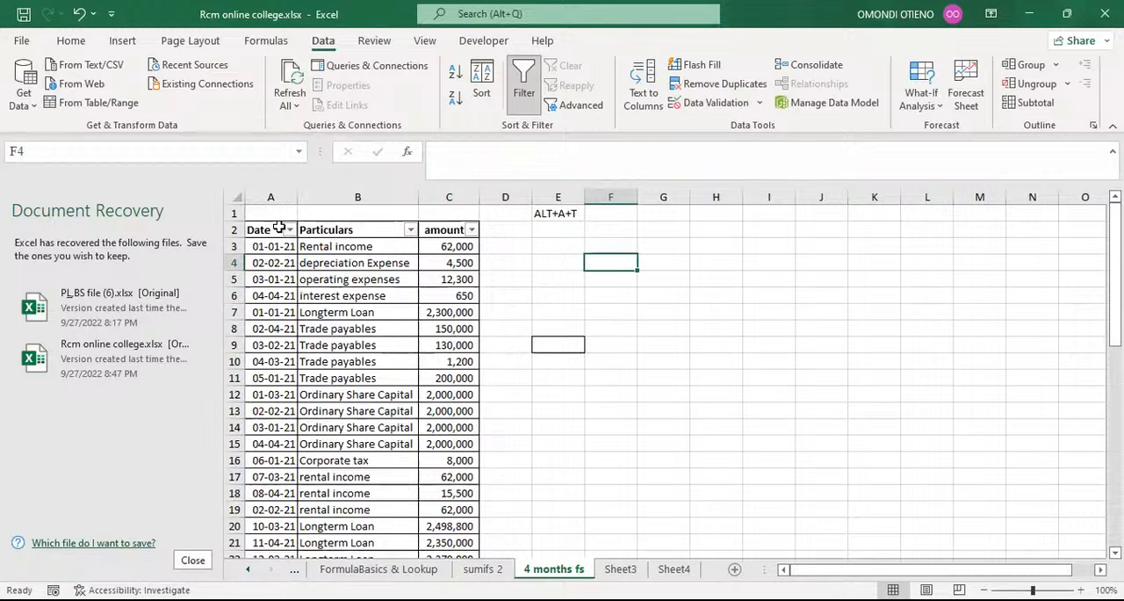
# Remove the filters from the Date, Particulars and amount headers in A2:C2.
pyautogui.click(494, 260)
pyautogui.moveTo(268, 230); pyautogui.dragTo(422, 229)
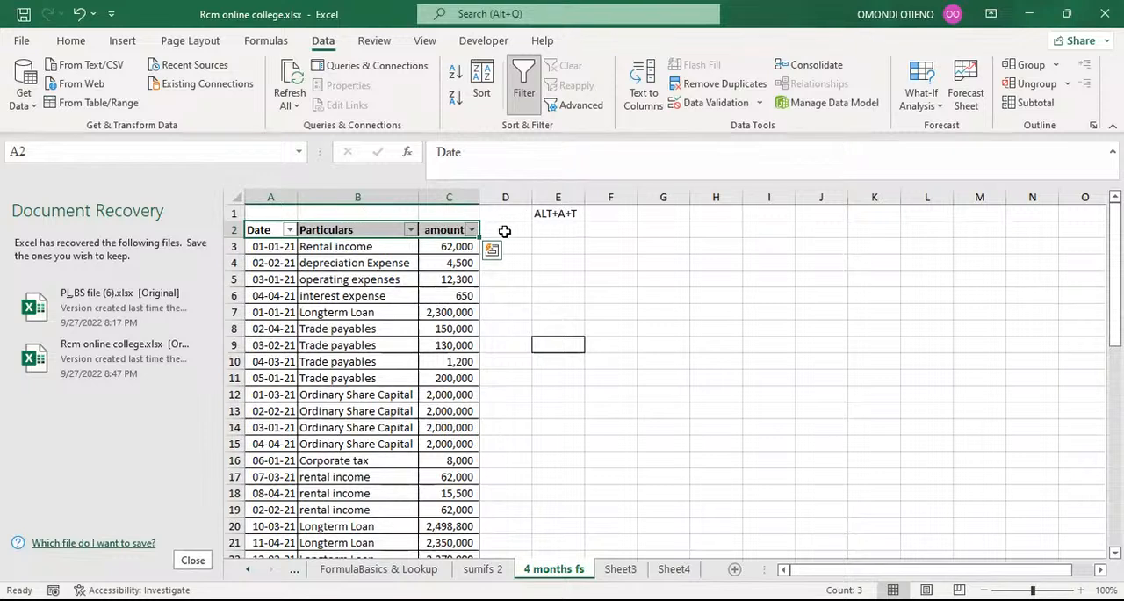
pyautogui.hotkey('alt', 'a')
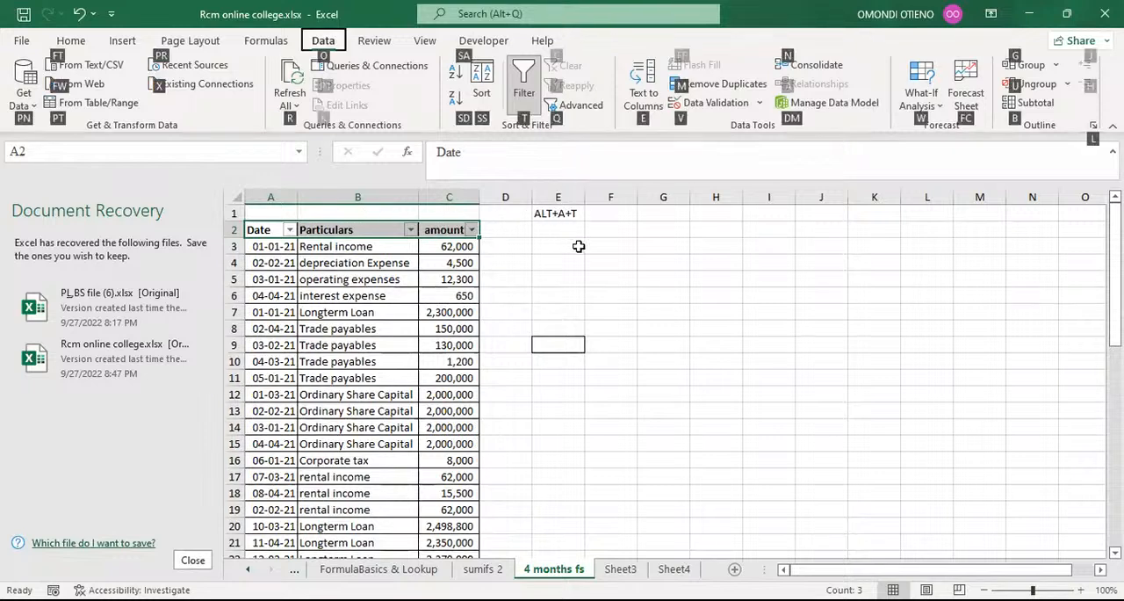
pyautogui.press('t')
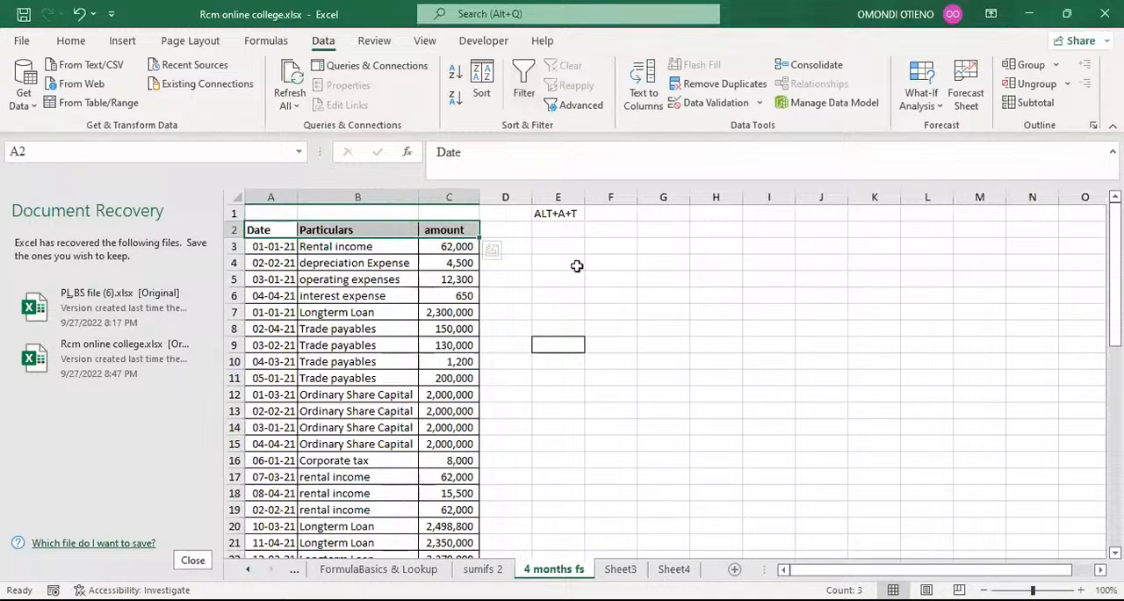
pyautogui.click(582, 281)
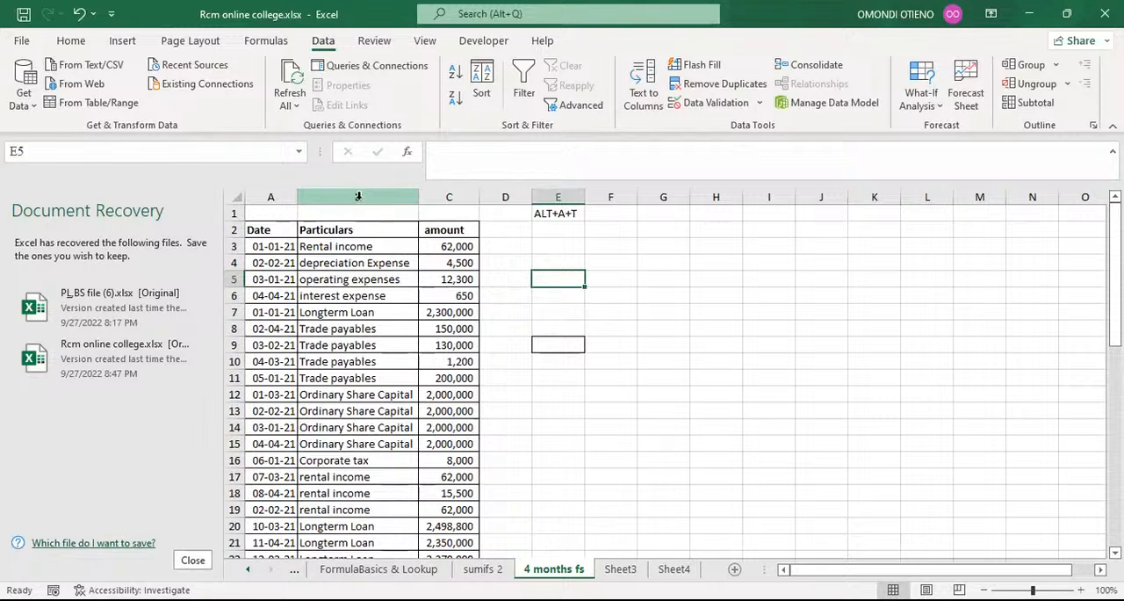
# Insert a blank column before the Particulars column and undo the insertion.
pyautogui.click(358, 194)
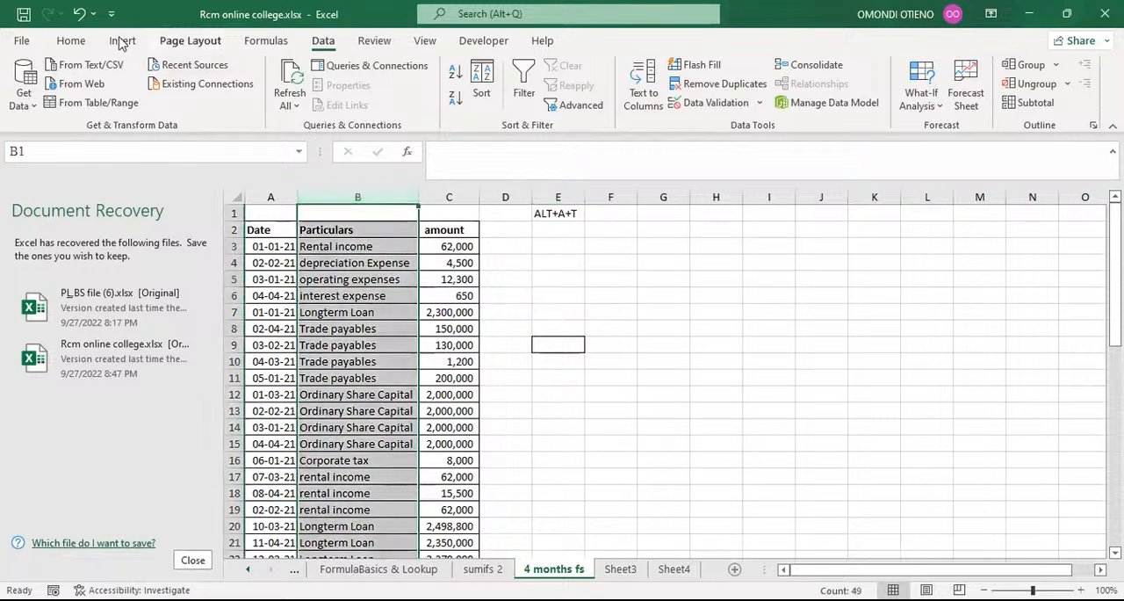
pyautogui.click(72, 42)
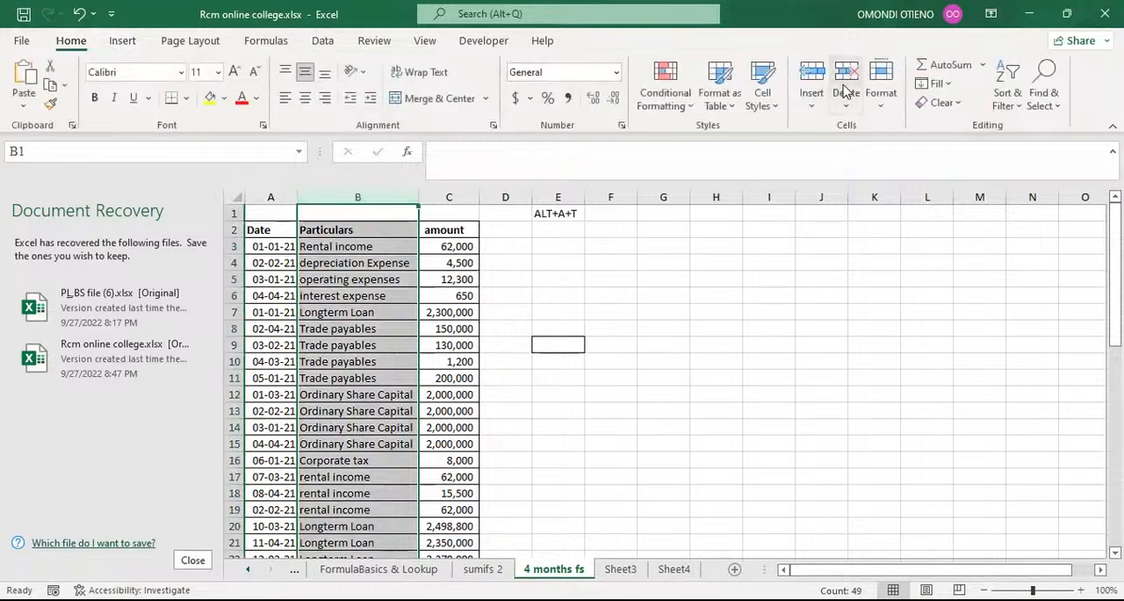
pyautogui.click(813, 77)
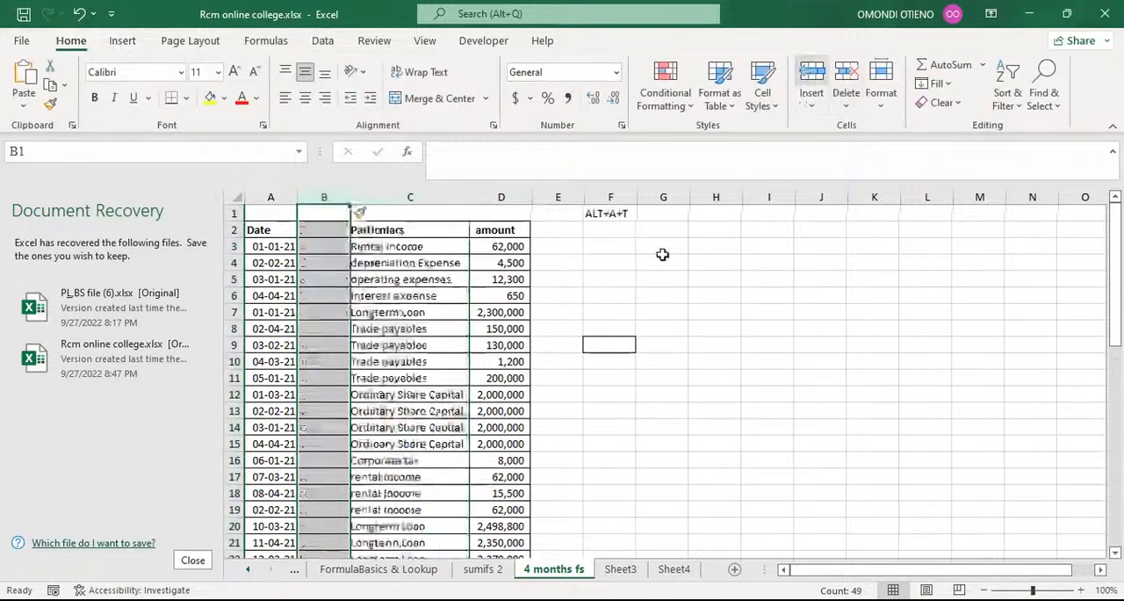
pyautogui.click(641, 275)
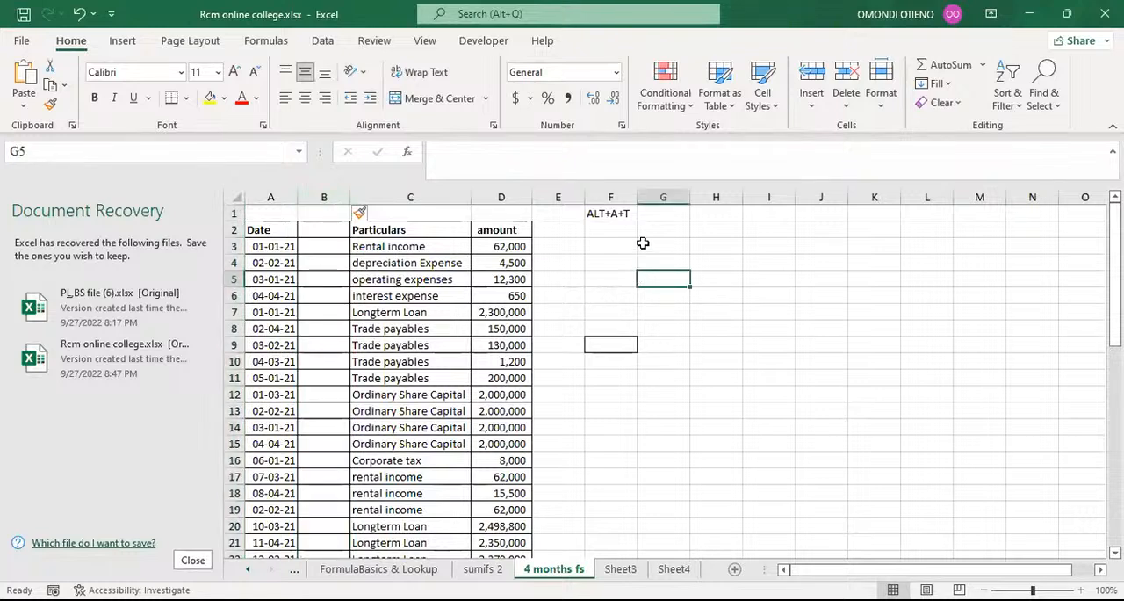
pyautogui.click(79, 14)
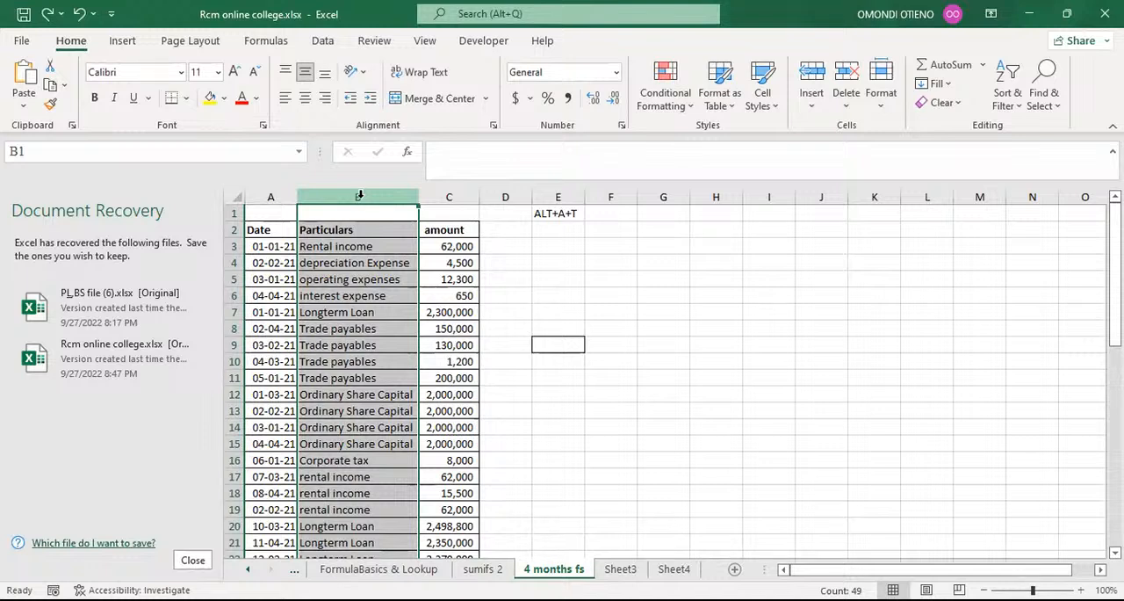
# Insert six blank columns between the Date and Particulars columns.
pyautogui.hotkey('ctrl', 'shift', '+')
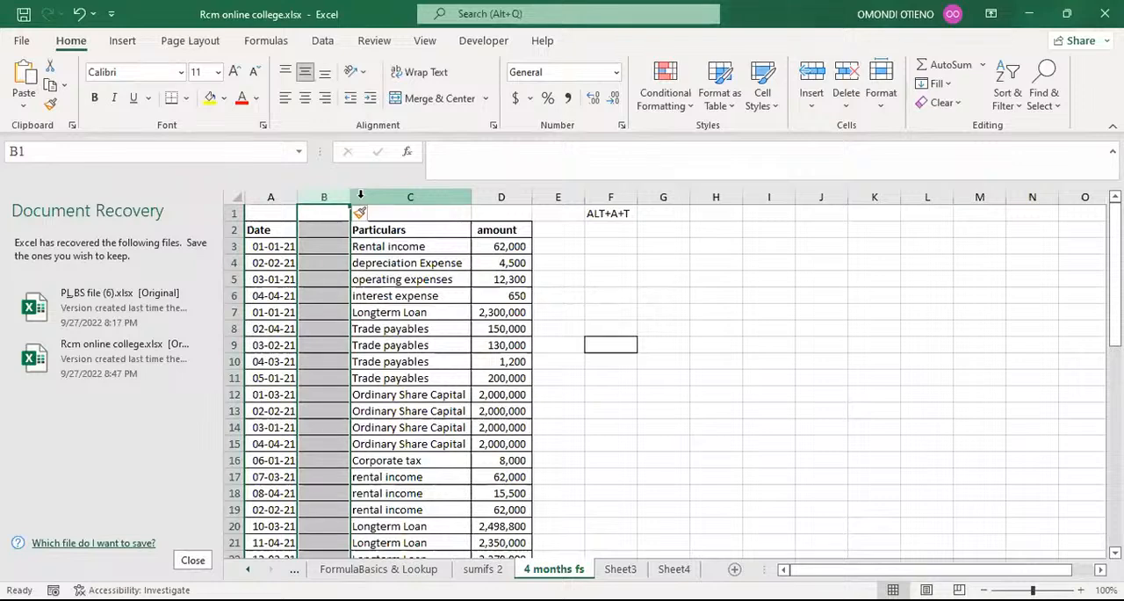
pyautogui.hotkey('ctrl', 'shift', '+')
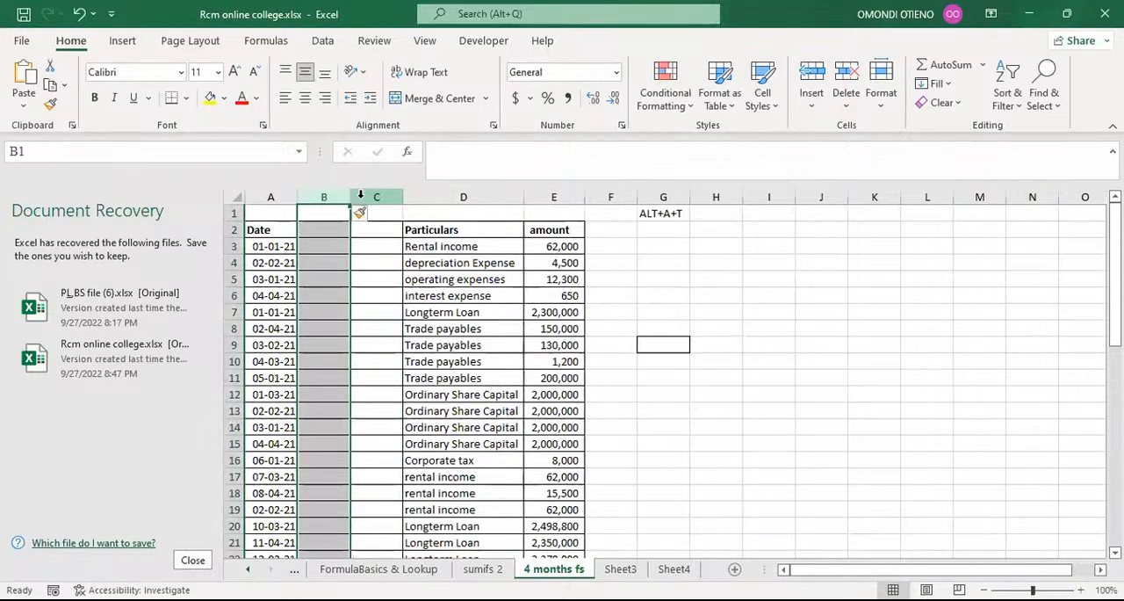
pyautogui.hotkey('ctrl', 'shift', '+')
pyautogui.hotkey('ctrl', 'shift', '+')
pyautogui.hotkey('ctrl', 'shift', '+')
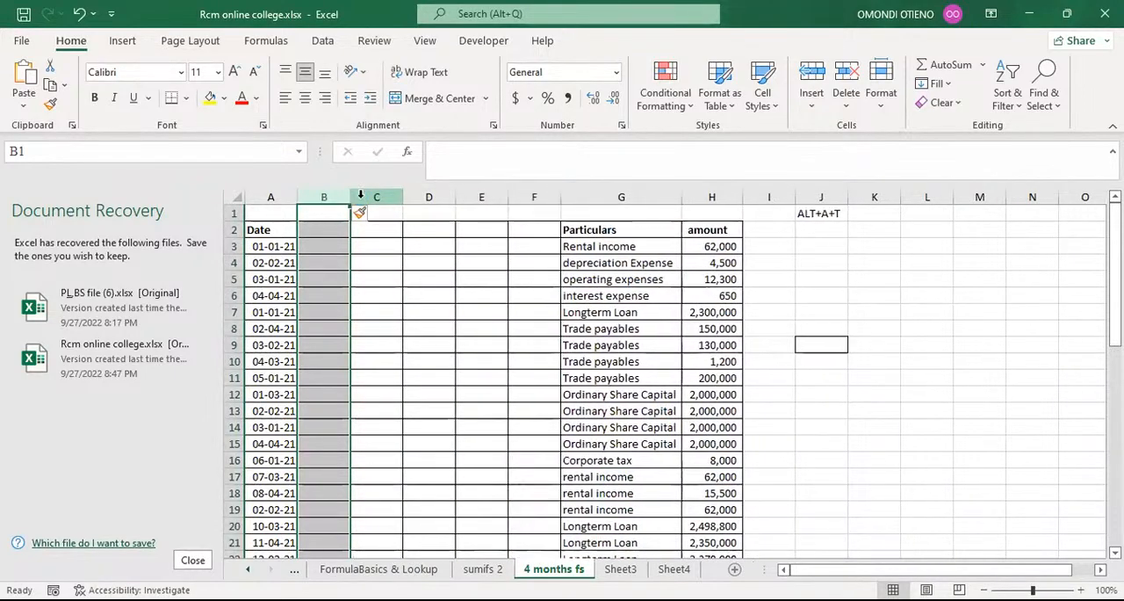
pyautogui.hotkey('ctrl', 'shift', '+')
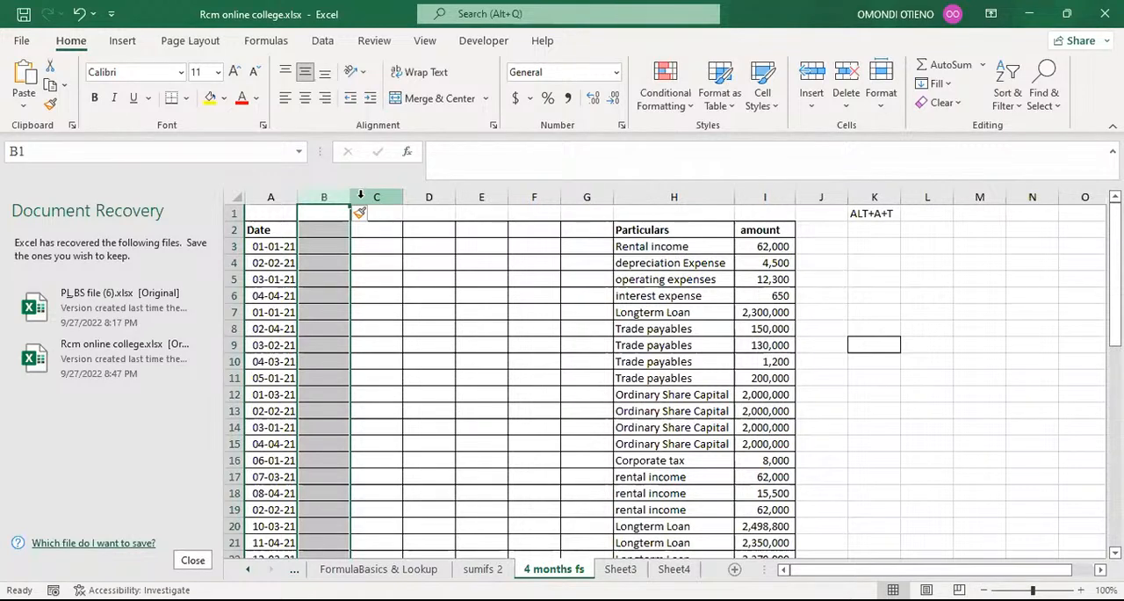
# Delete five of the blank columns between Date and Particulars and insert one more at column B.
pyautogui.hotkey('ctrl', '-')
pyautogui.hotkey('ctrl', '-')
pyautogui.hotkey('ctrl', '-')
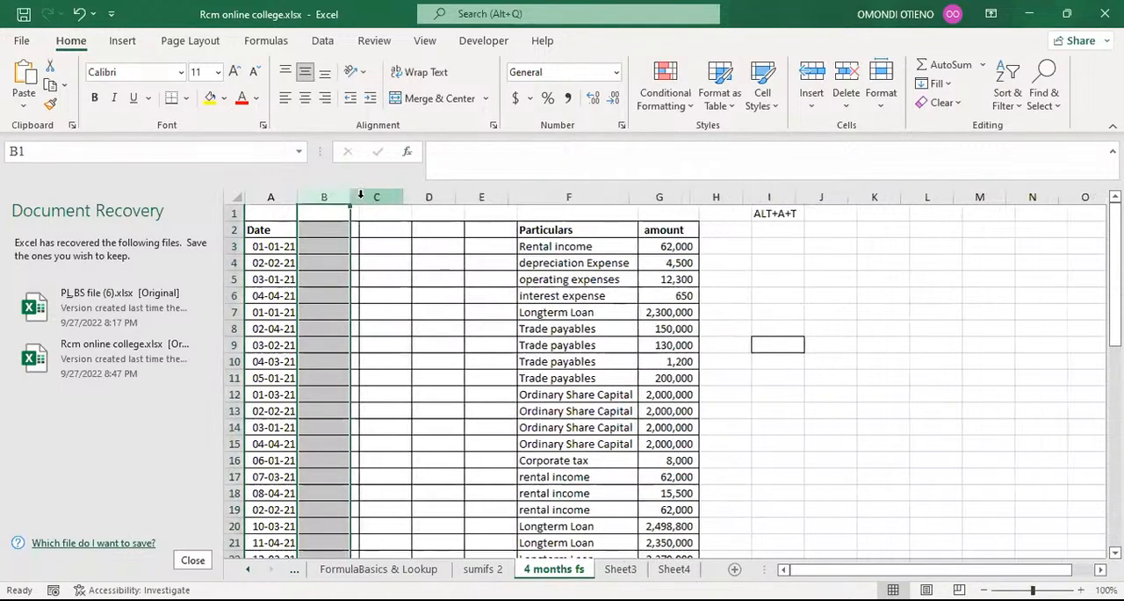
pyautogui.hotkey('ctrl', '-')
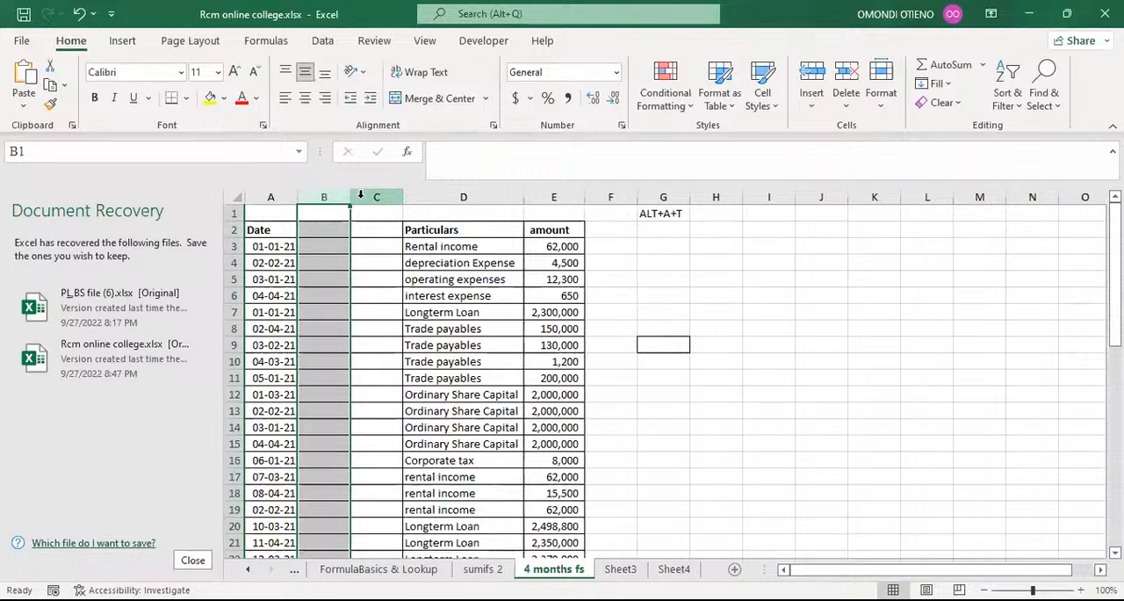
pyautogui.hotkey('ctrl', '-')
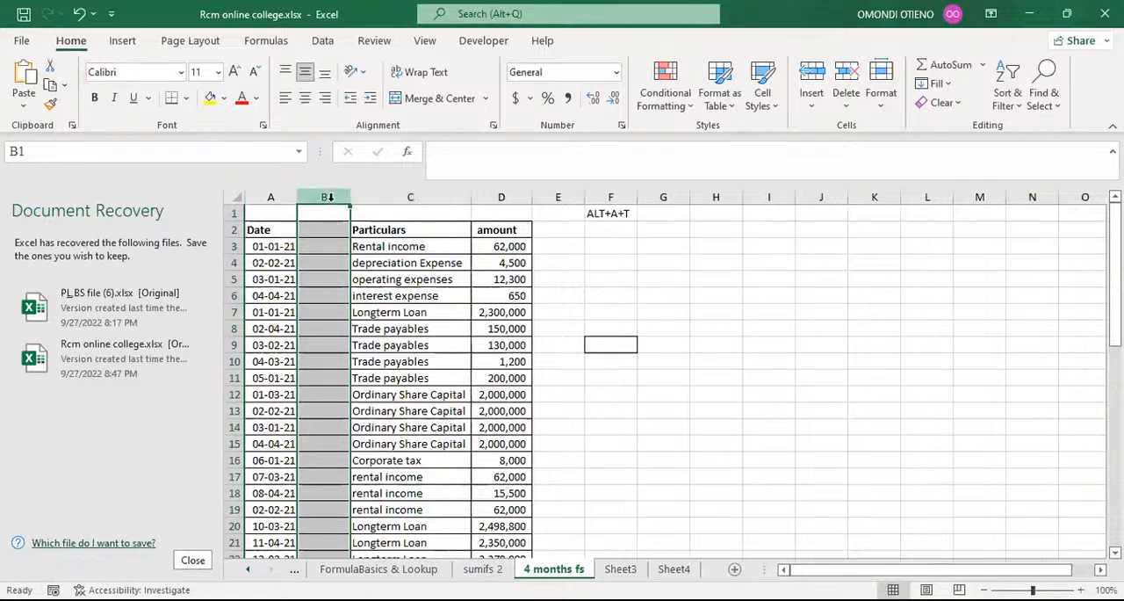
pyautogui.hotkey('ctrl', 'shift', '+')
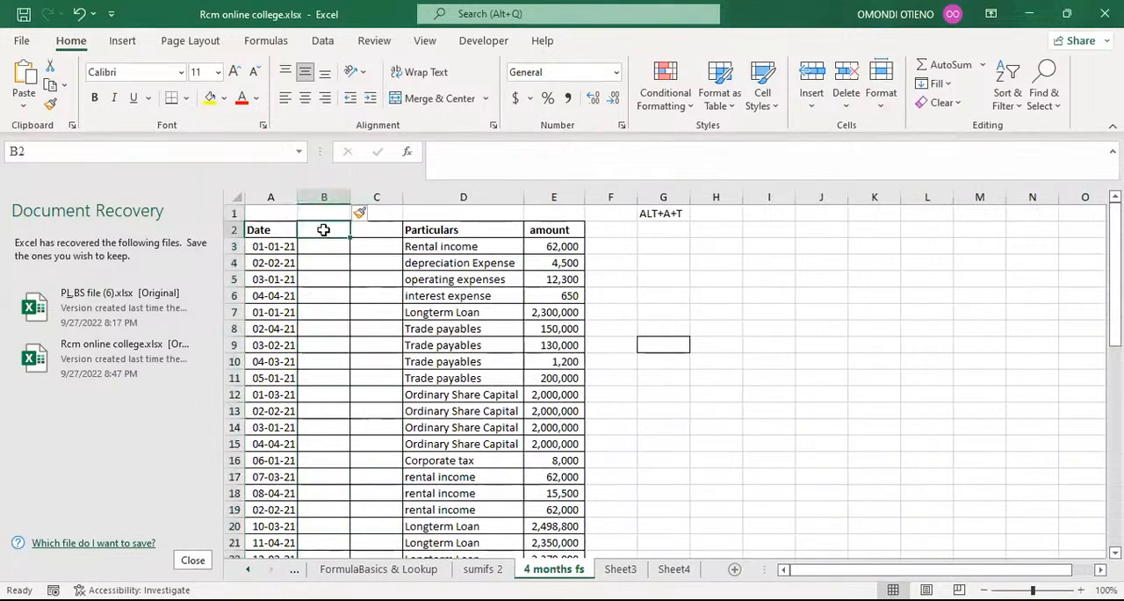
# Enter the header Month in cell B2, next to the Date header.
pyautogui.click(323, 229)
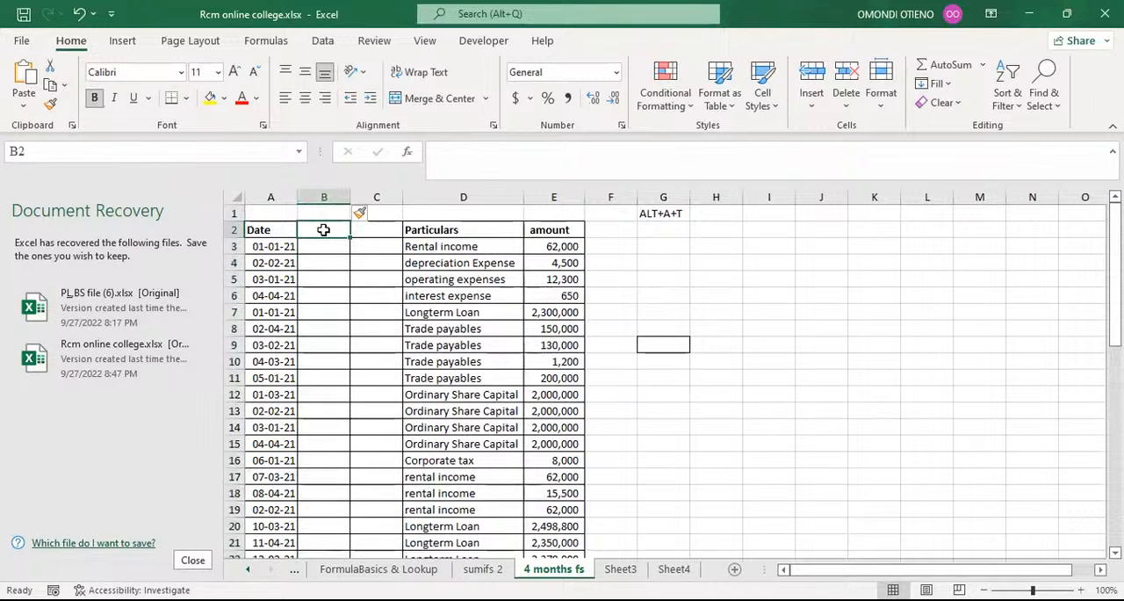
pyautogui.write('M')
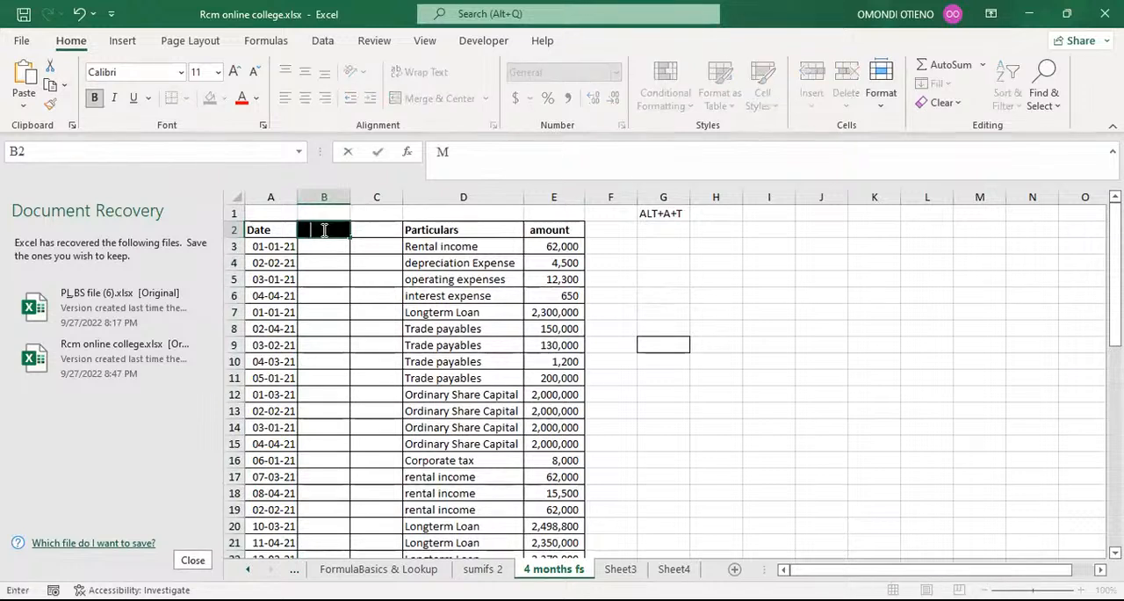
pyautogui.write('ONTH')
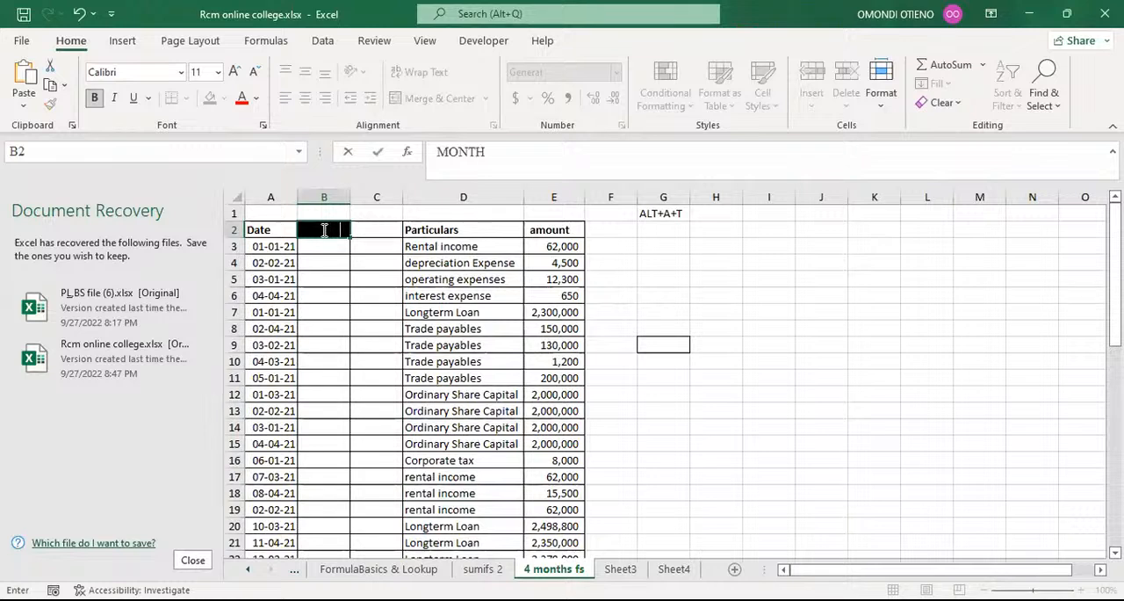
pyautogui.click(333, 263)
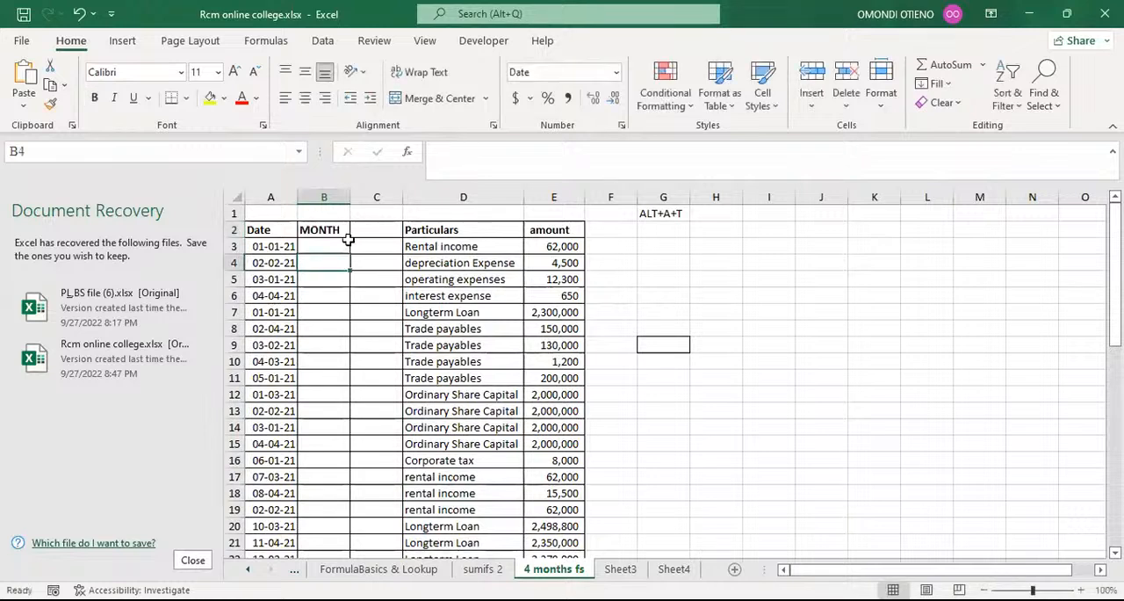
pyautogui.click(327, 230)
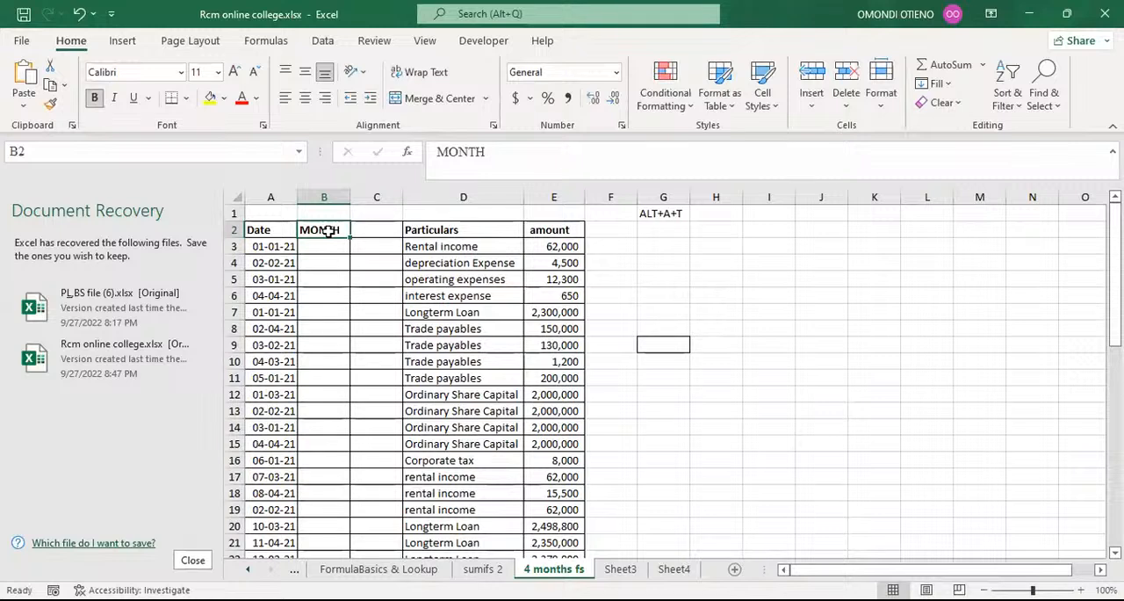
pyautogui.write('M')
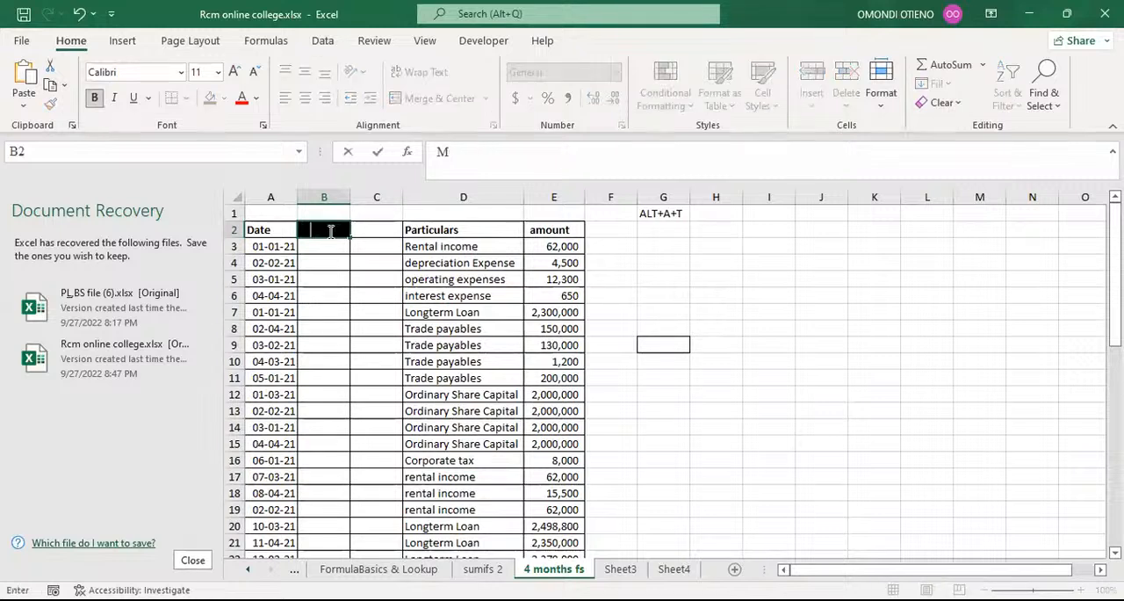
pyautogui.write('onth')
pyautogui.press('Return')
# Enter the header Month in cell C2, before the Particulars header.
pyautogui.click(356, 234)
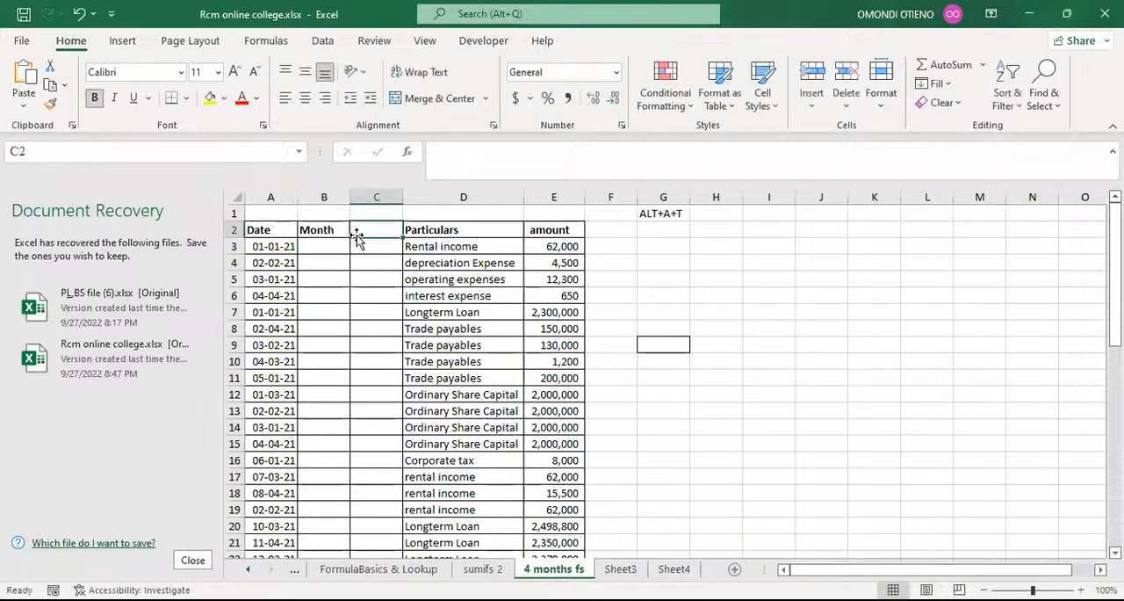
pyautogui.write('Mon')
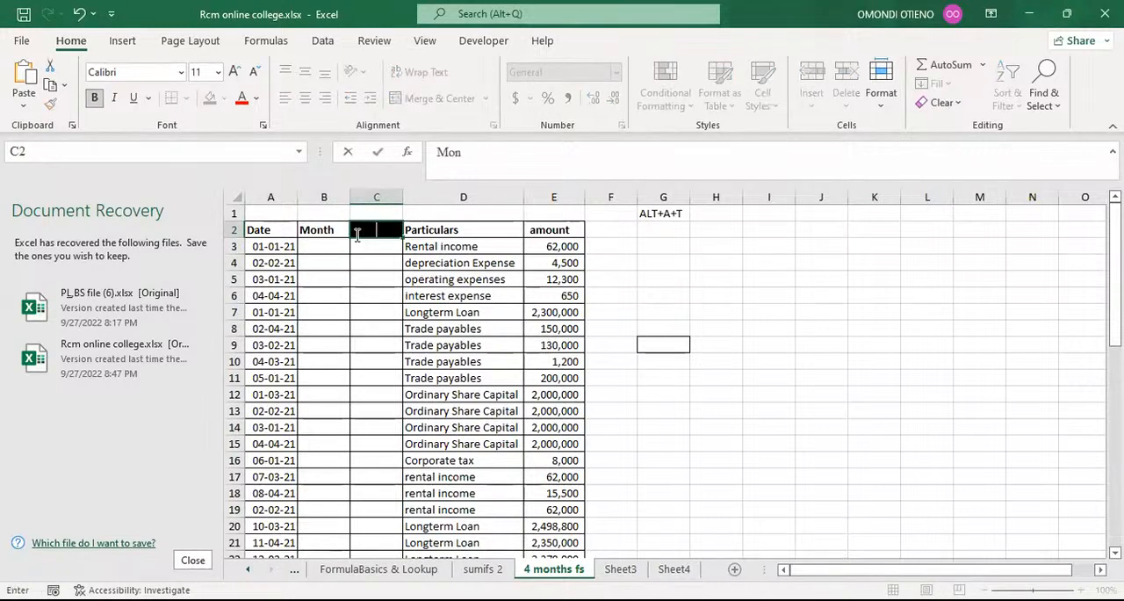
pyautogui.write('th')
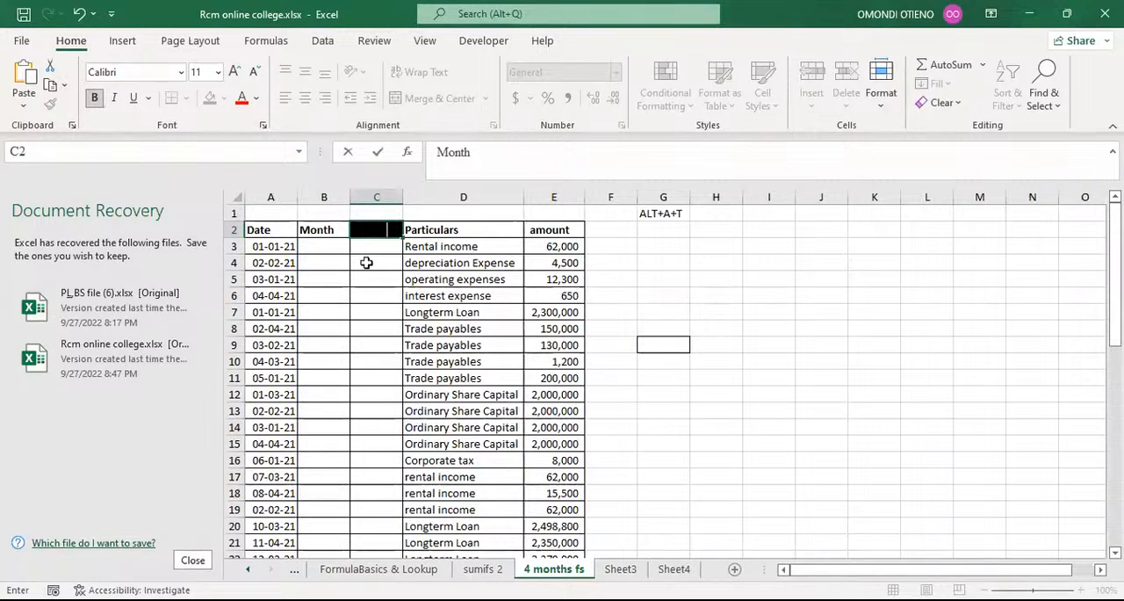
pyautogui.click(366, 259)
pyautogui.click(334, 247)
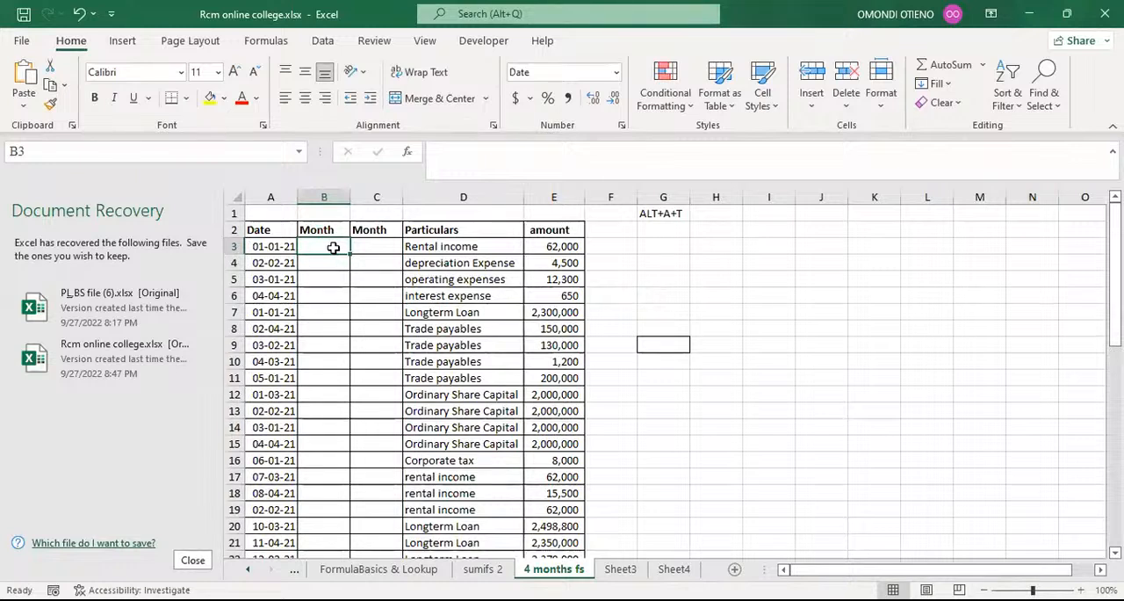
pyautogui.click(732, 219)
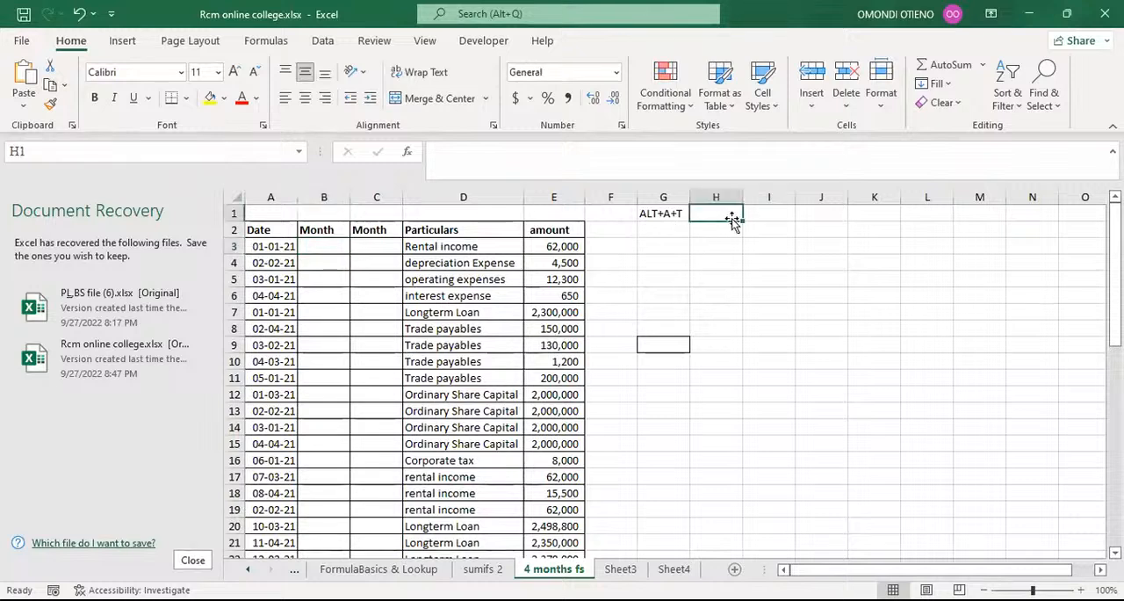
# Enter the note month in cell H1 and the note text in cell I1, beside the ALT+A+T note.
pyautogui.write('mo')
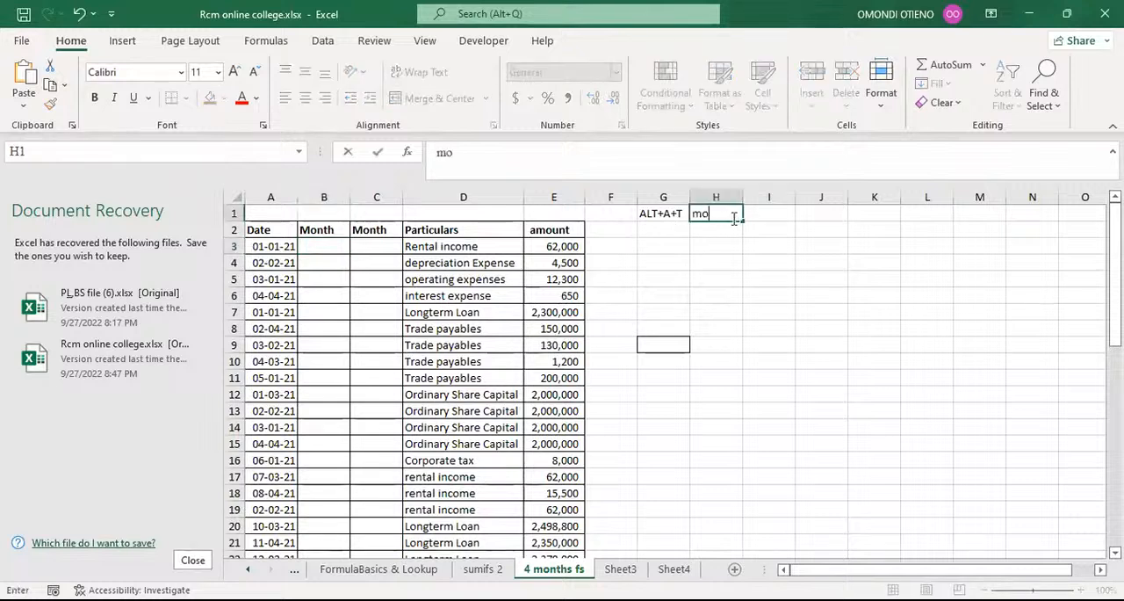
pyautogui.write('nth')
pyautogui.press('Return')
pyautogui.click(766, 214)
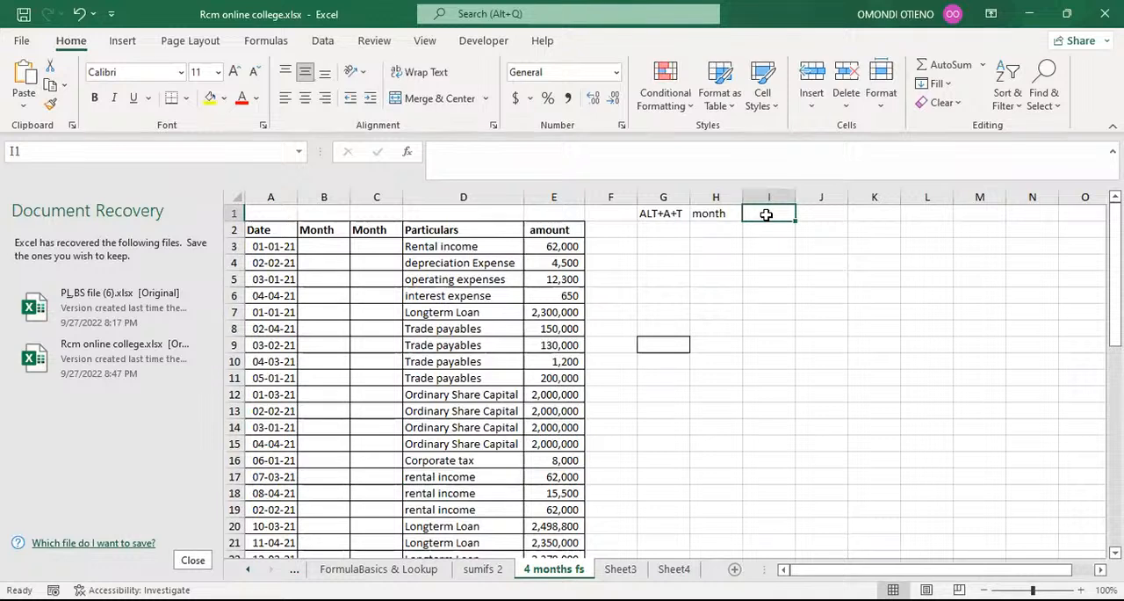
pyautogui.write('te')
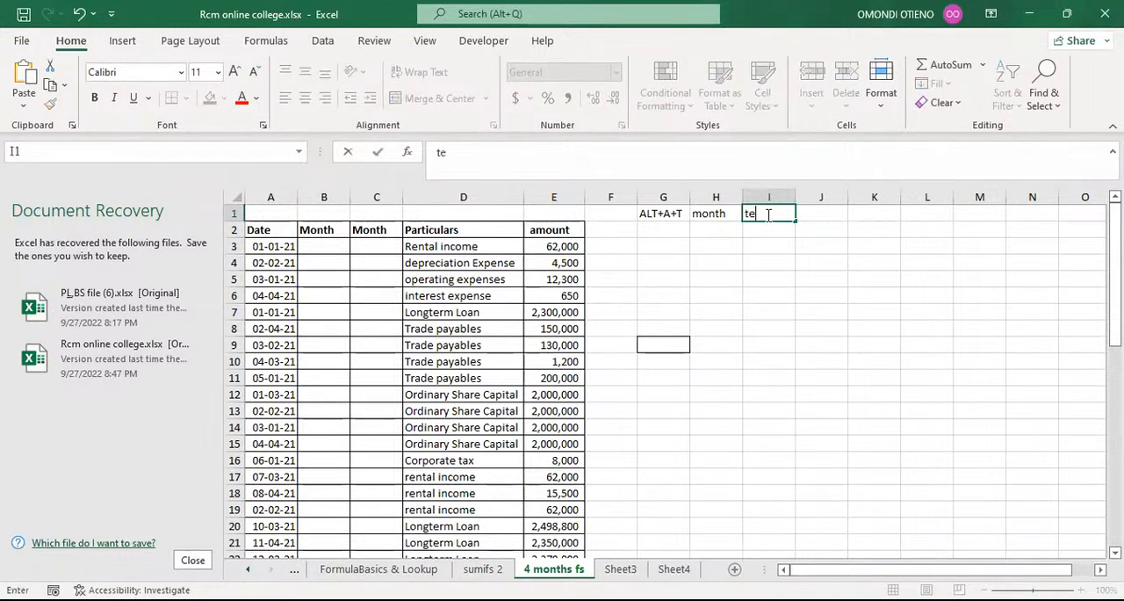
pyautogui.write('xt')
pyautogui.click(762, 274)
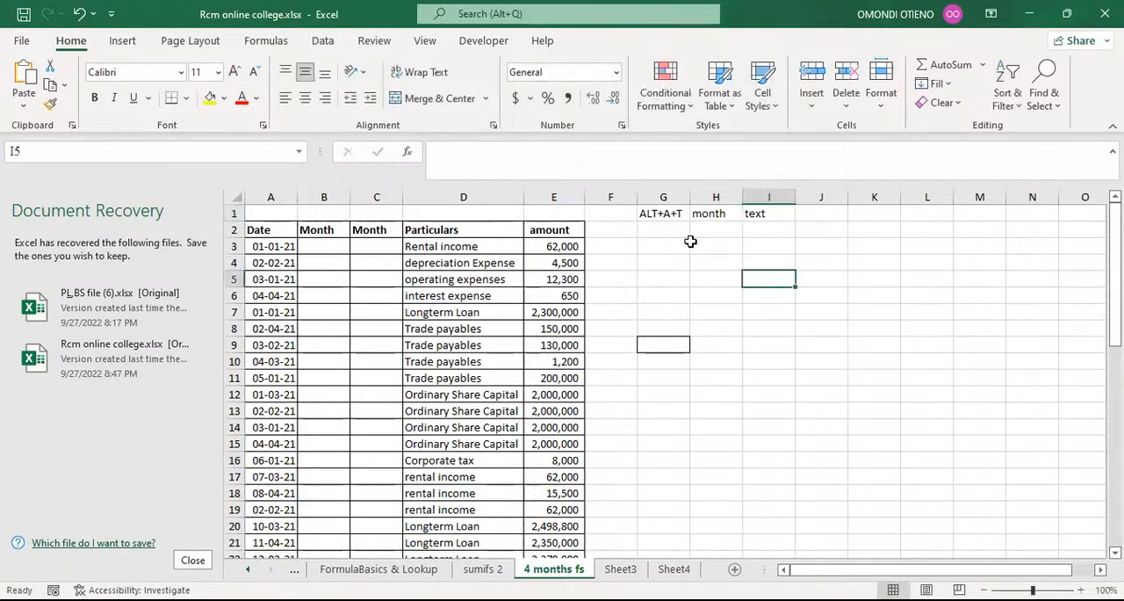
pyautogui.moveTo(714, 214); pyautogui.dragTo(747, 214)
pyautogui.click(725, 245)
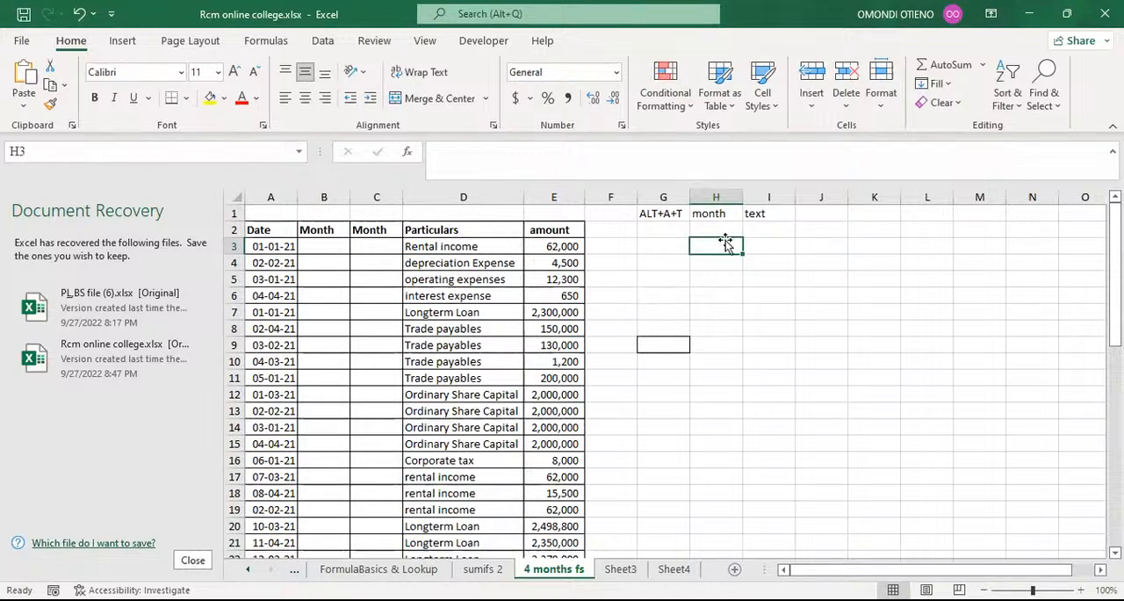
# Enter the formula =MONTH(A3) in cell B3, under the first Month header.
pyautogui.click(716, 214)
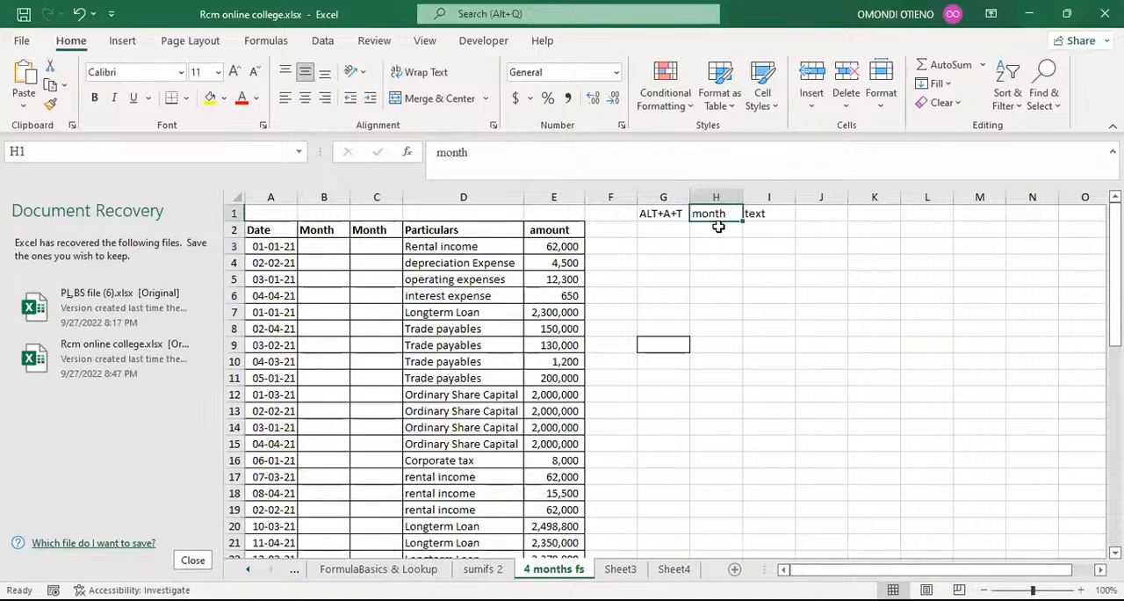
pyautogui.click(327, 245)
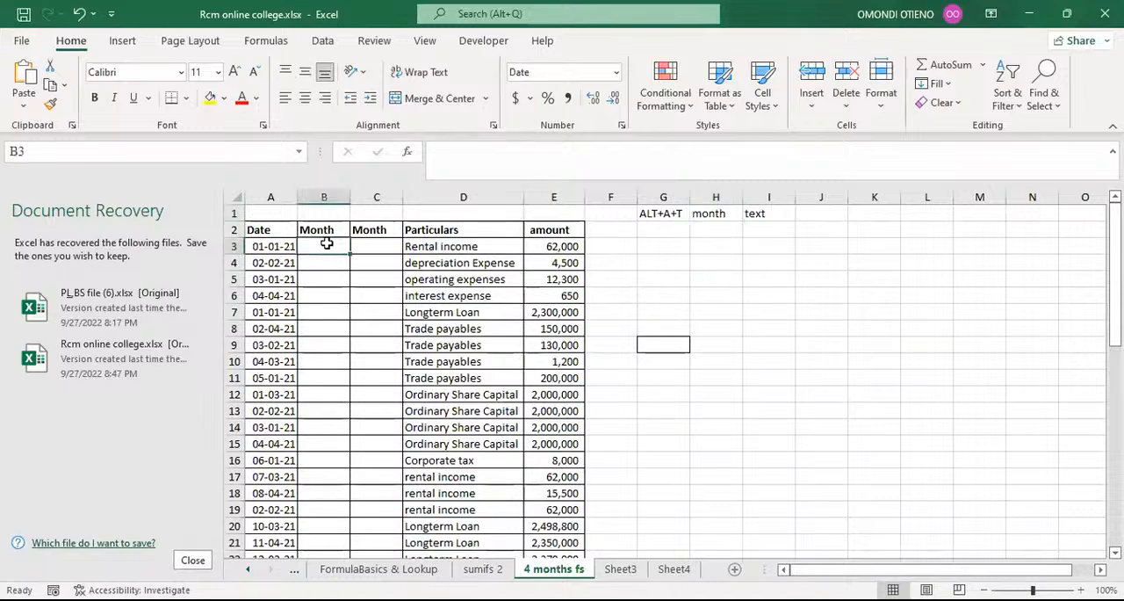
pyautogui.write('=')
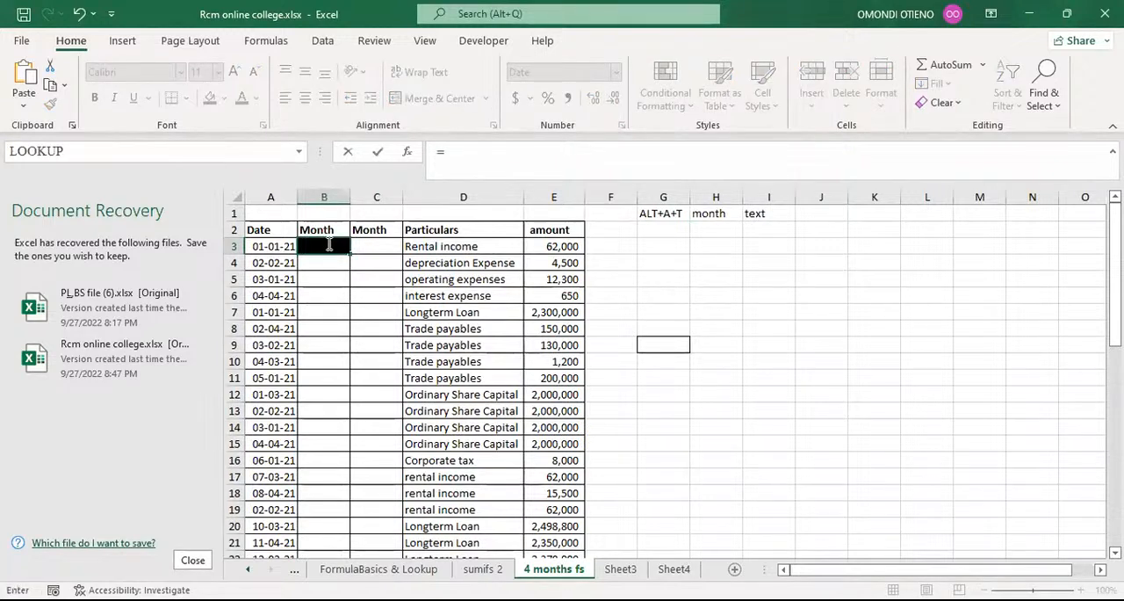
pyautogui.write('mon')
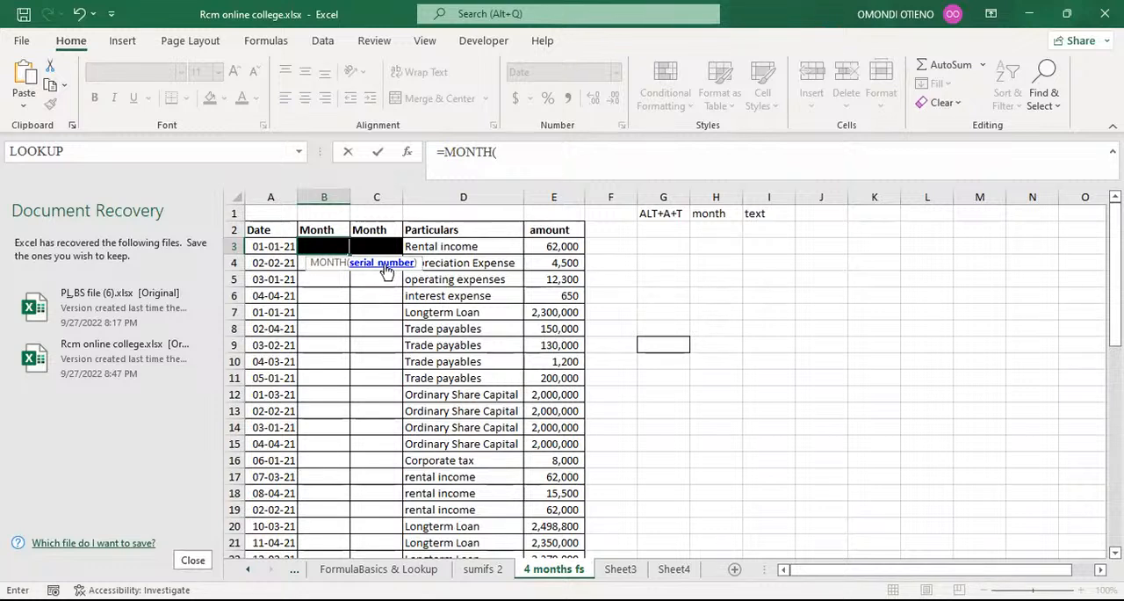
pyautogui.click(270, 247)
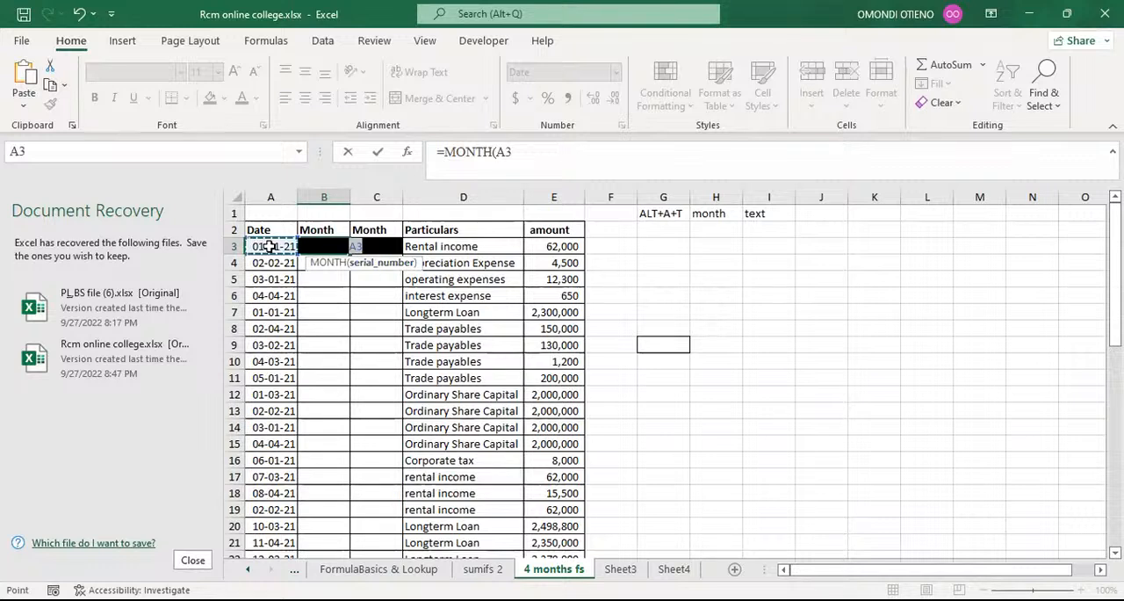
pyautogui.write(')')
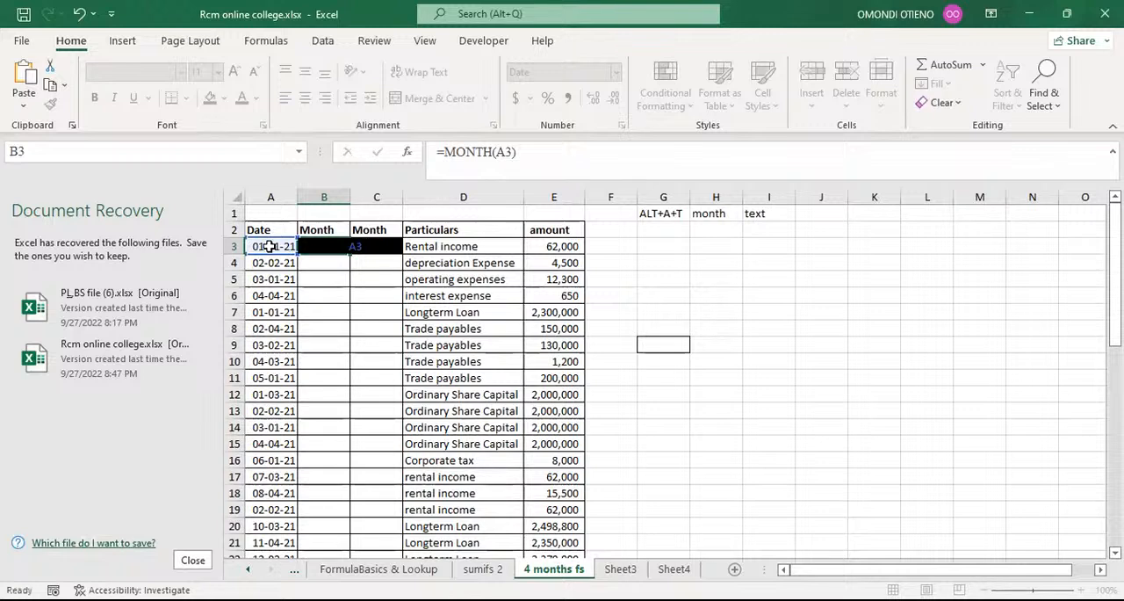
pyautogui.press('Return')
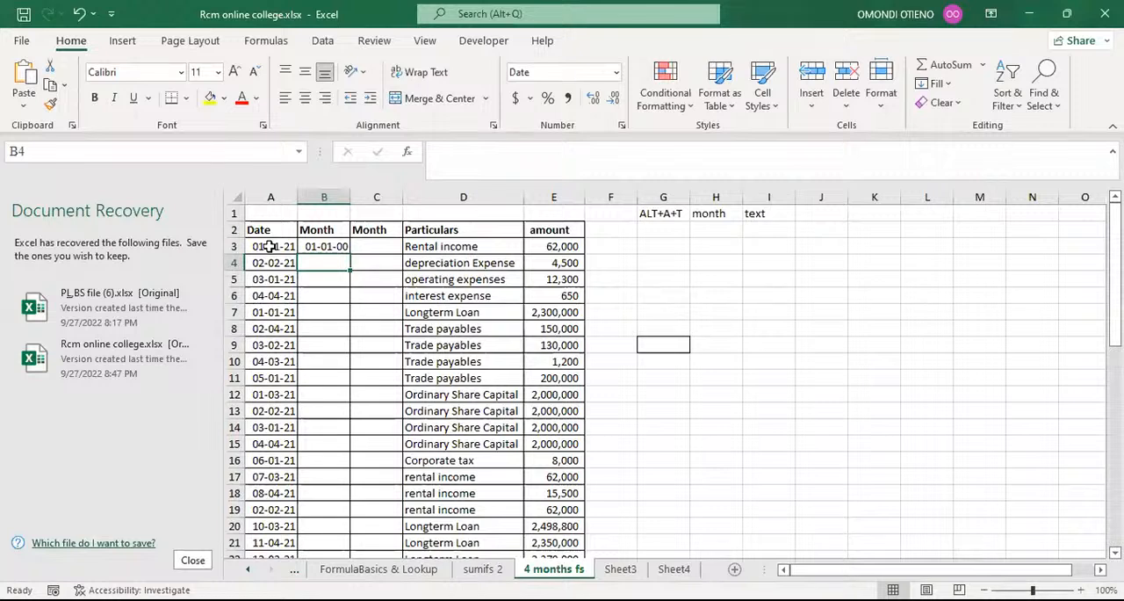
# Format cell B3 as Number without decimals and fill its formula down the first Month column.
pyautogui.click(318, 247)
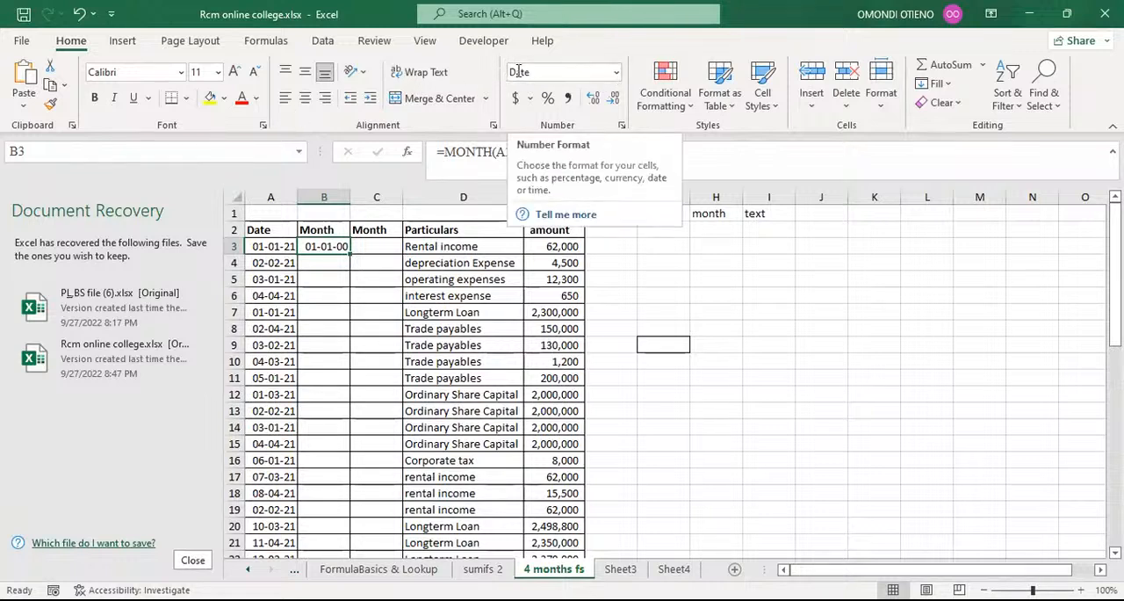
pyautogui.click(618, 74)
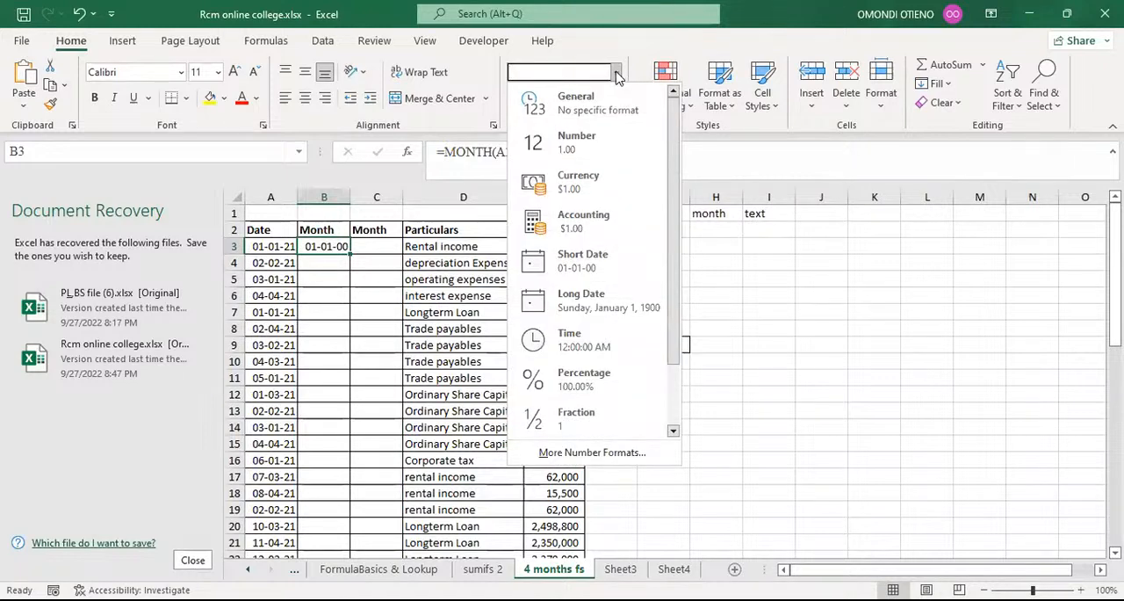
pyautogui.click(586, 147)
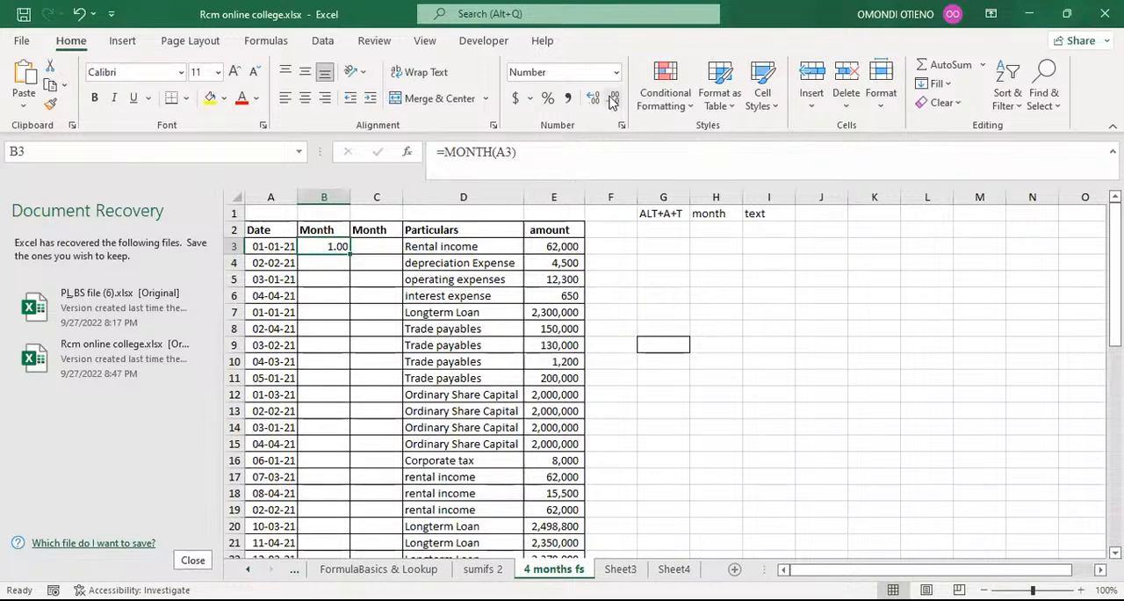
pyautogui.click(613, 99)
pyautogui.click(613, 100)
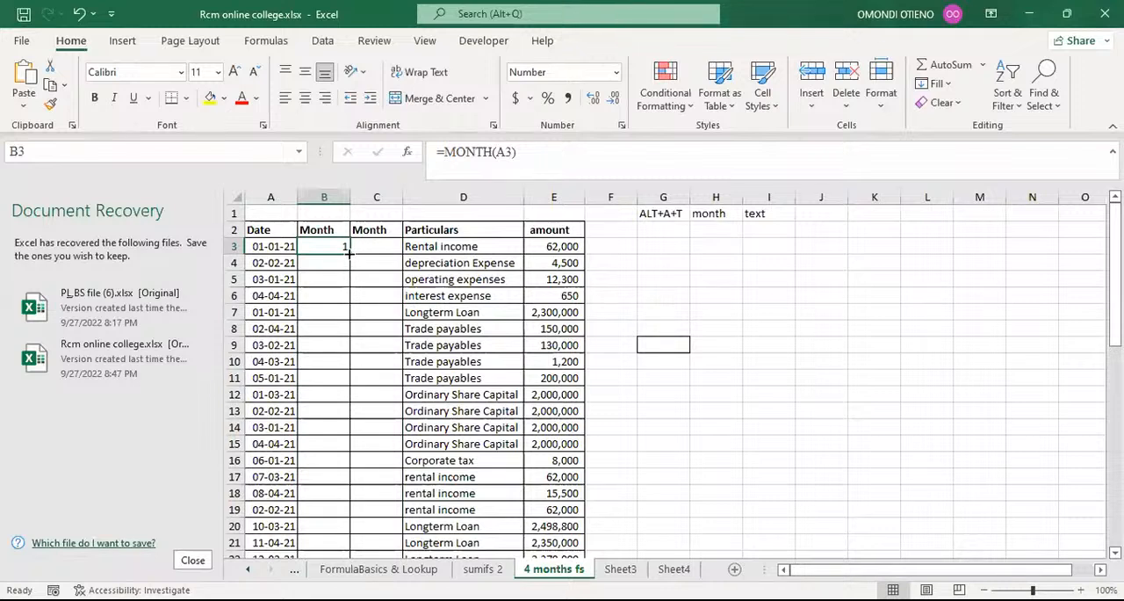
pyautogui.doubleClick(348, 253)
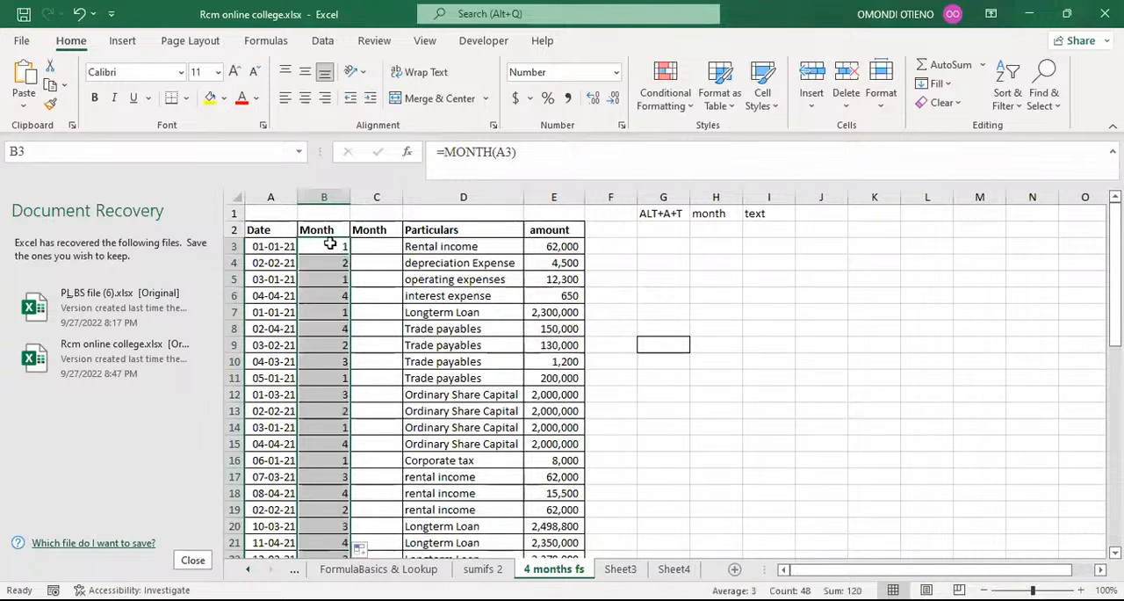
pyautogui.click(330, 244)
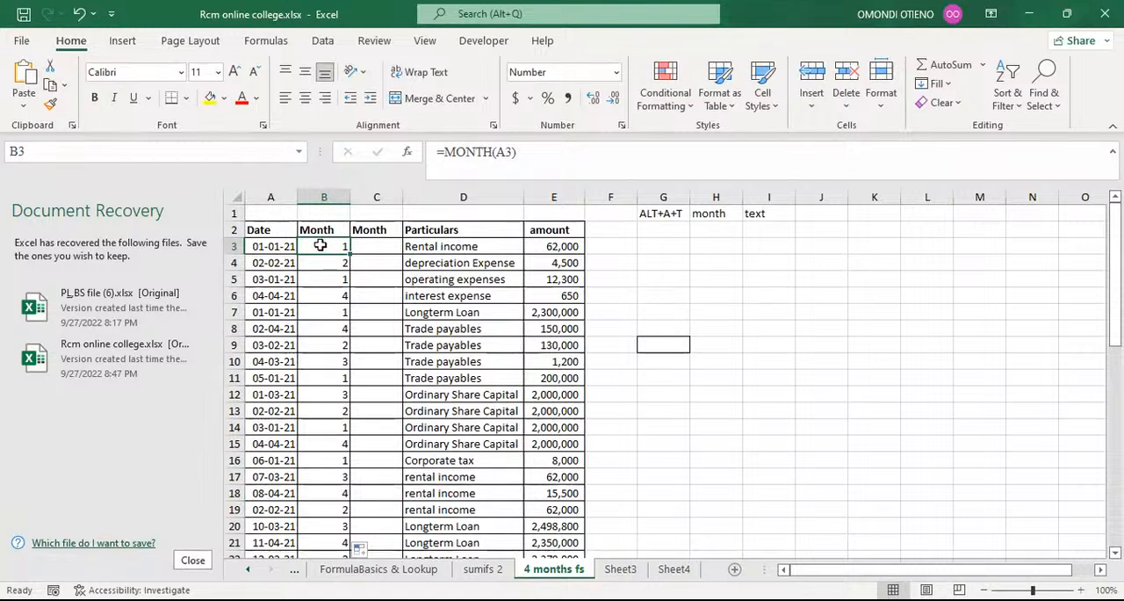
# Make the month note in cell H1 bold.
pyautogui.click(710, 213)
pyautogui.click(710, 214)
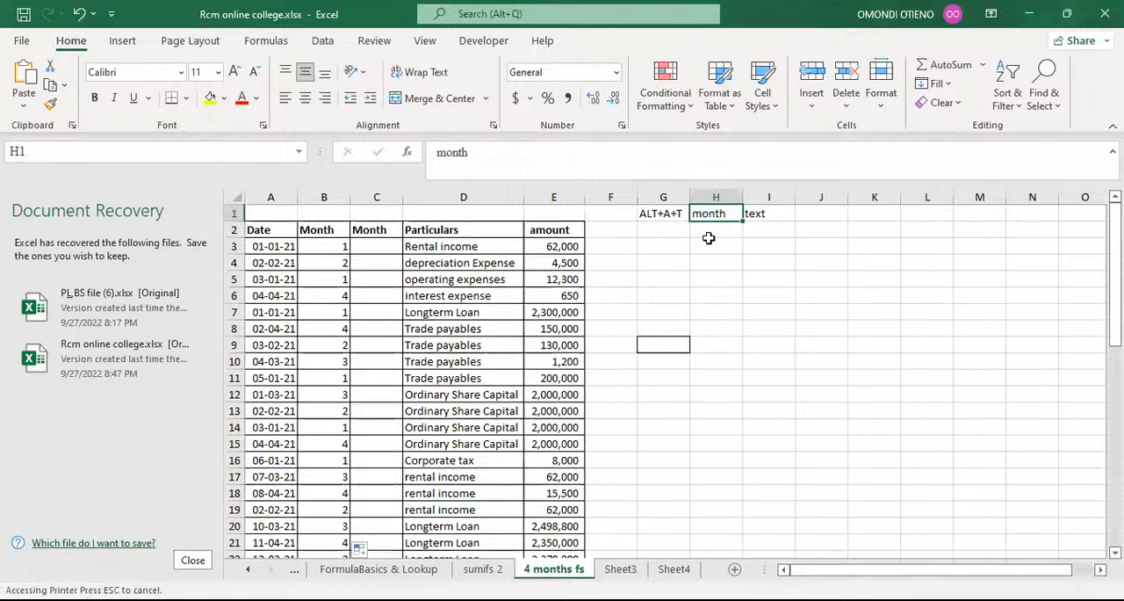
pyautogui.hotkey('ctrl', 'b')
# Clear all the month formulas in column B from B3 down.
pyautogui.click(335, 247)
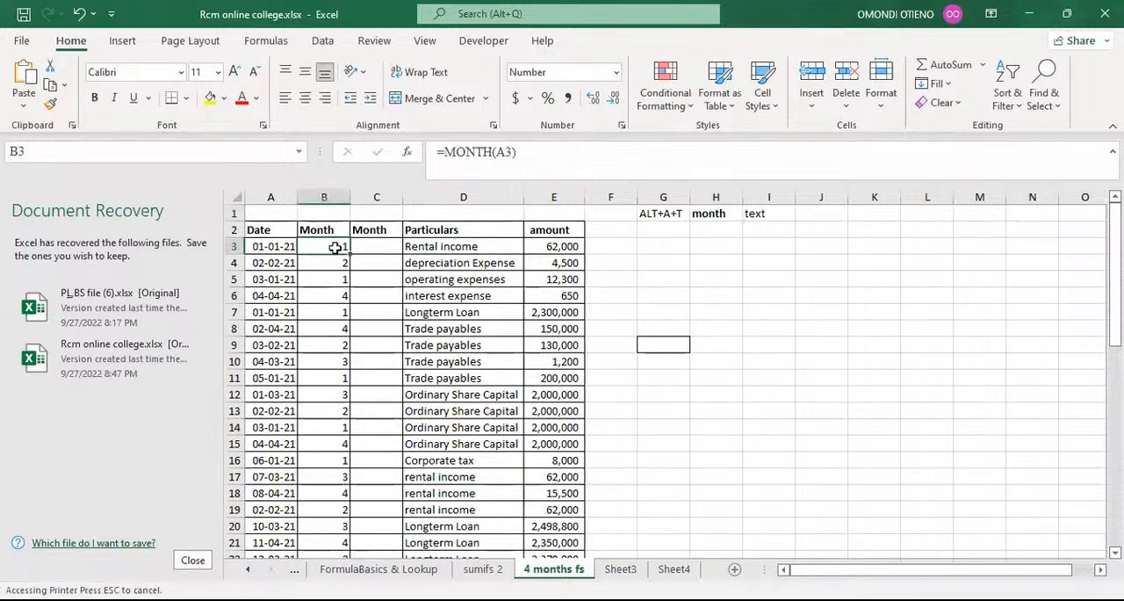
pyautogui.hotkey('ctrl', 'shift', 'Down')
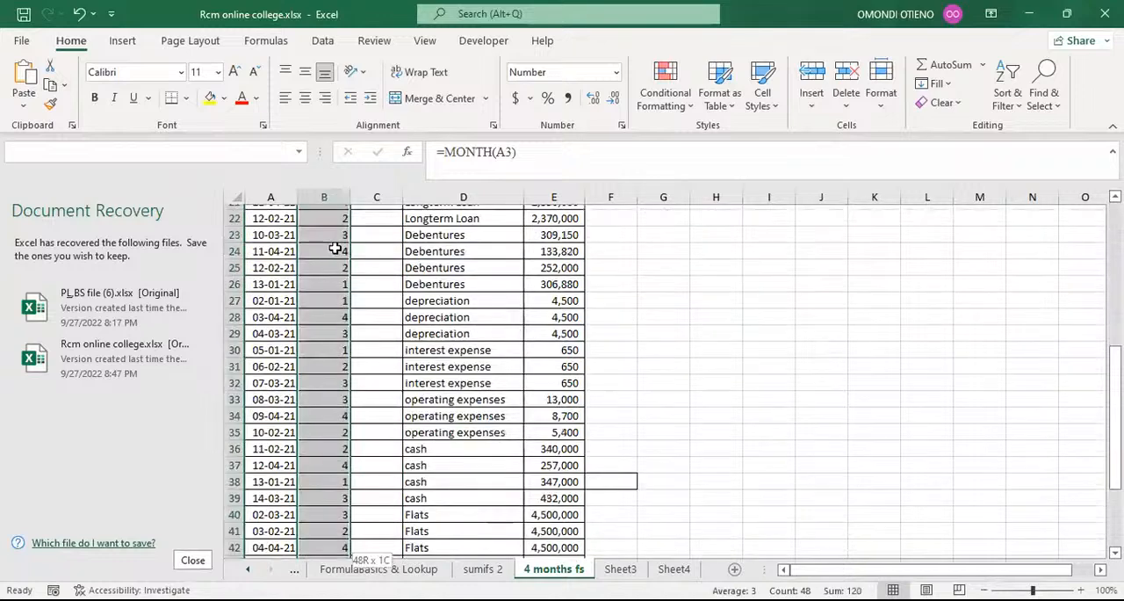
pyautogui.press('Delete')
pyautogui.scroll(7, 335, 249)
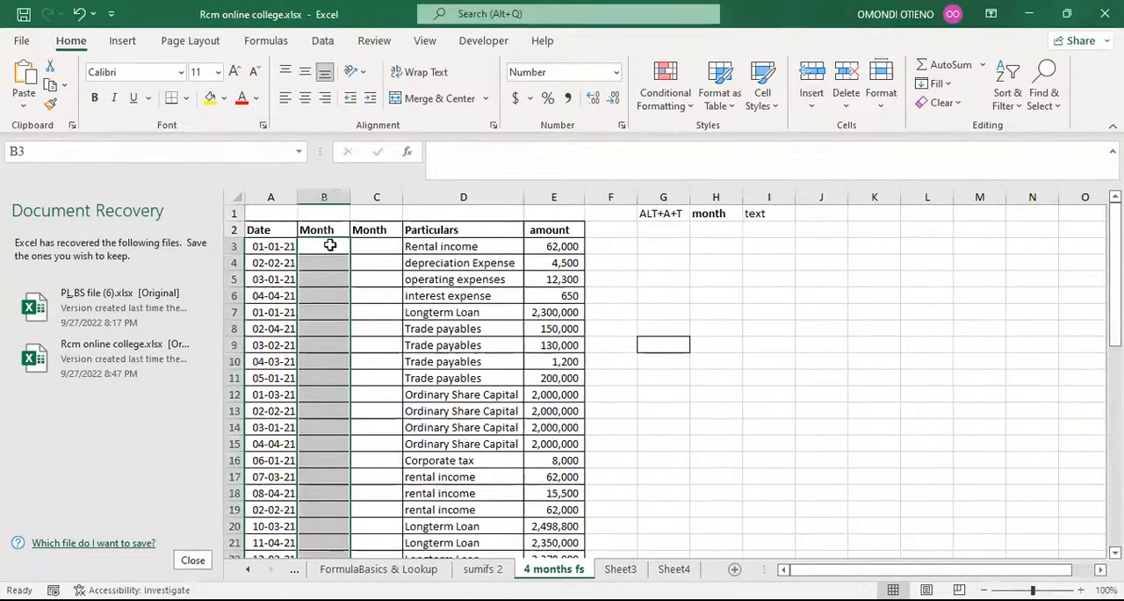
# Extract the month number of A3 in cell B3 with =MONTH(A3) and fill the formula down to the last record.
pyautogui.click(330, 246)
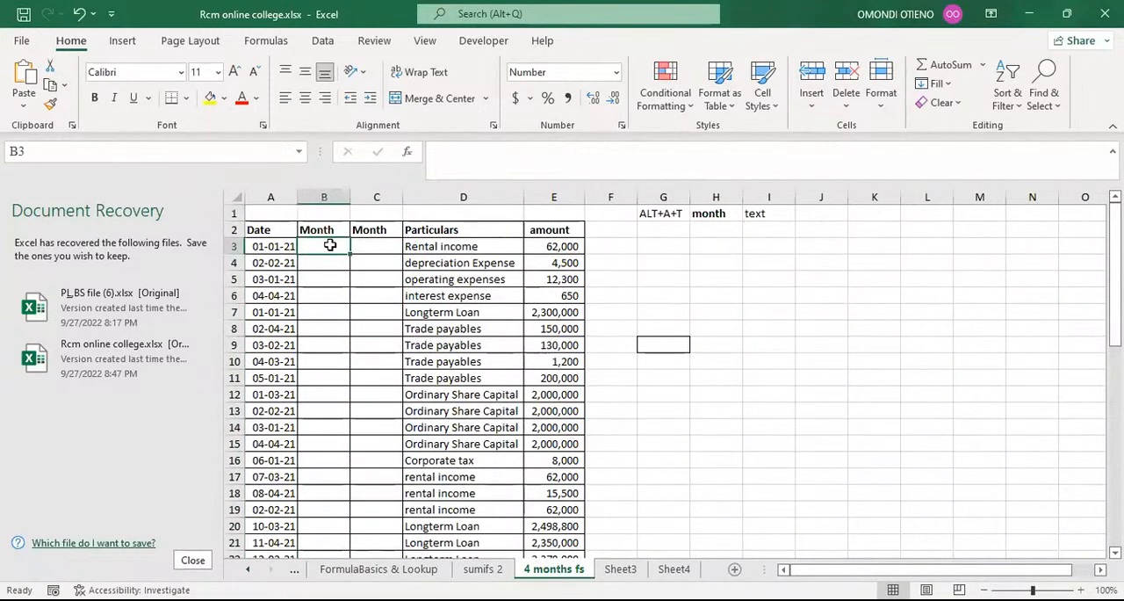
pyautogui.write('=')
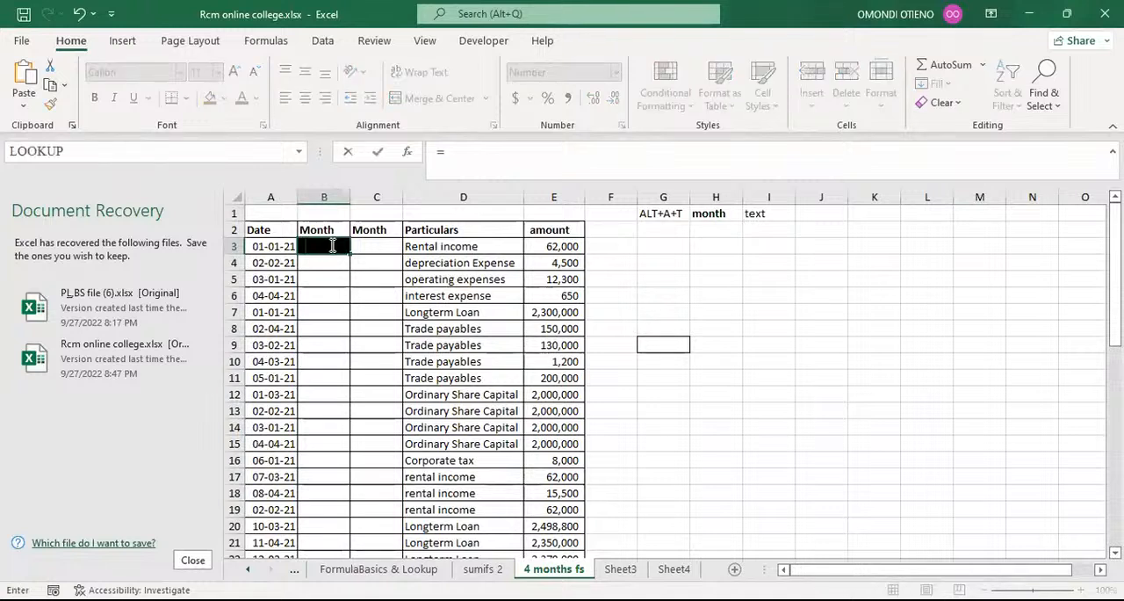
pyautogui.write('mont')
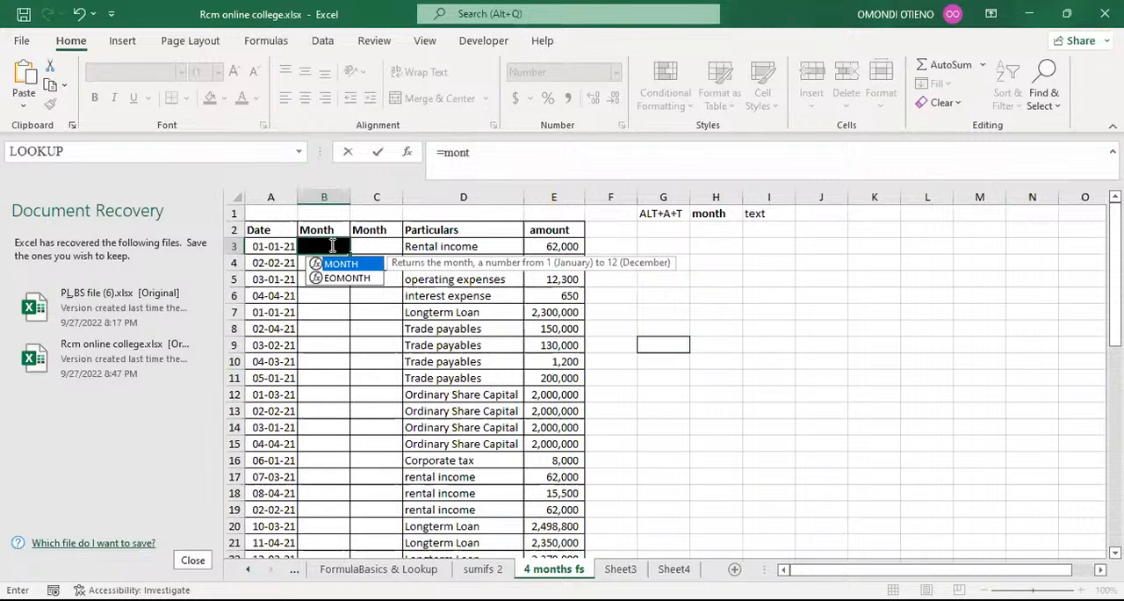
pyautogui.press('Tab')
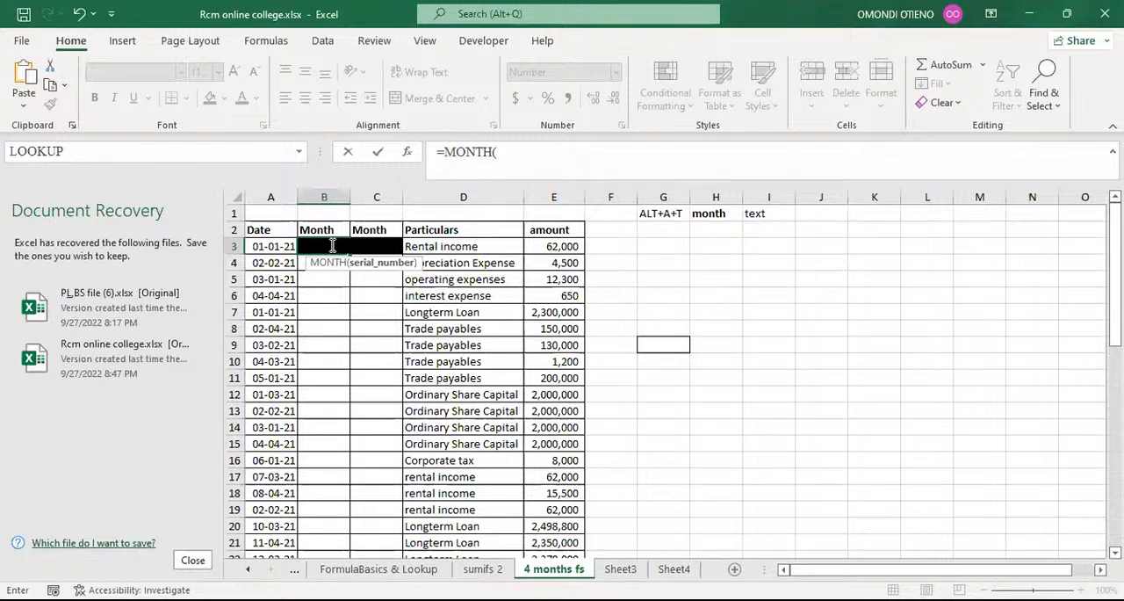
pyautogui.click(269, 247)
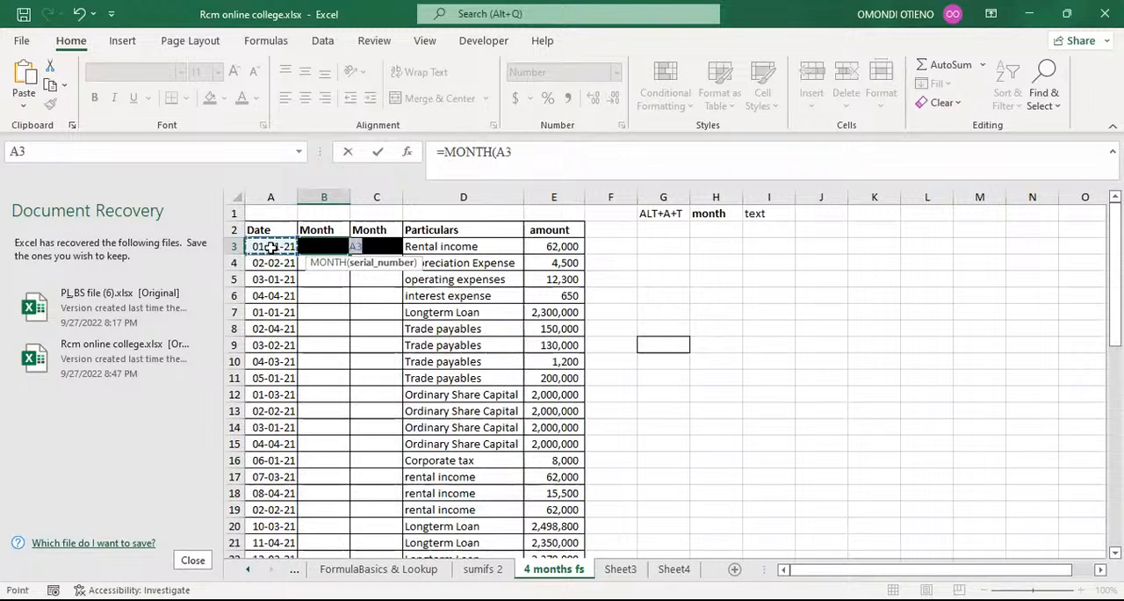
pyautogui.write(')')
pyautogui.press('Return')
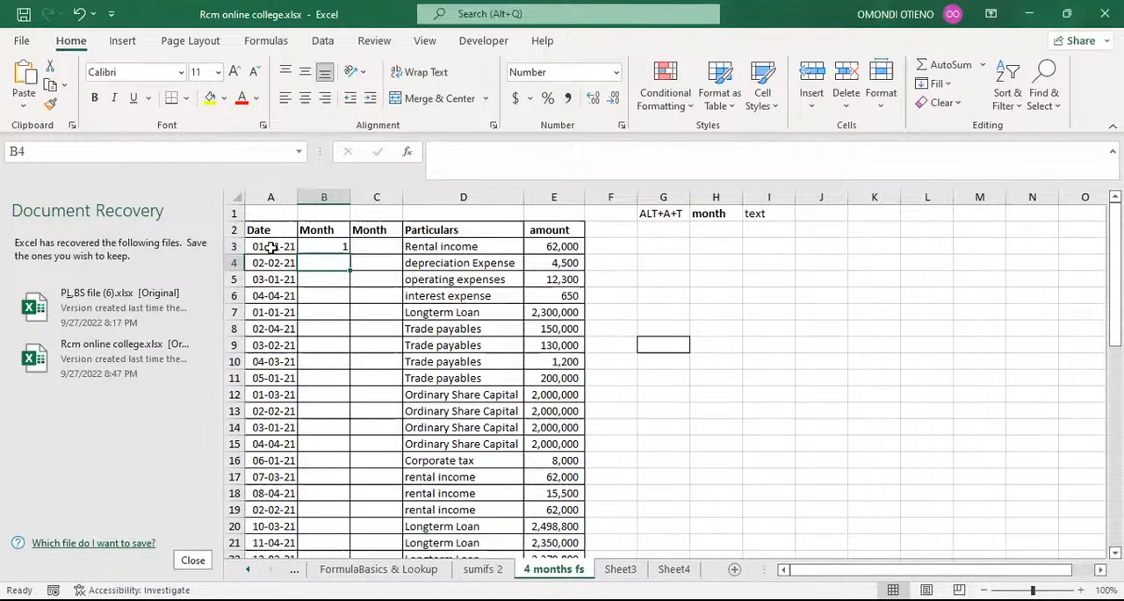
pyautogui.click(319, 248)
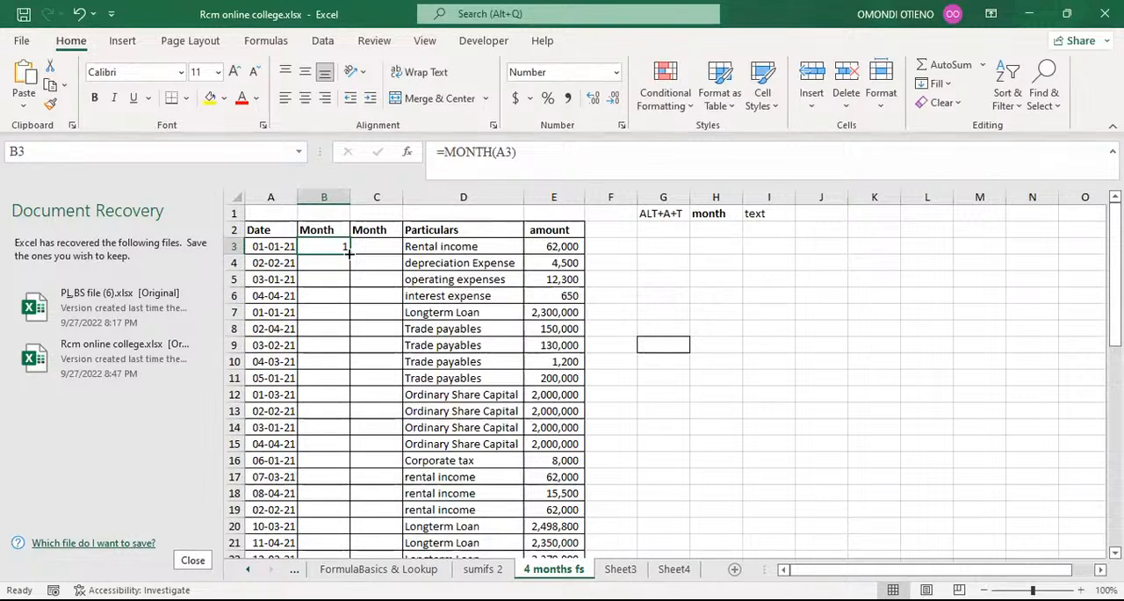
pyautogui.doubleClick(348, 253)
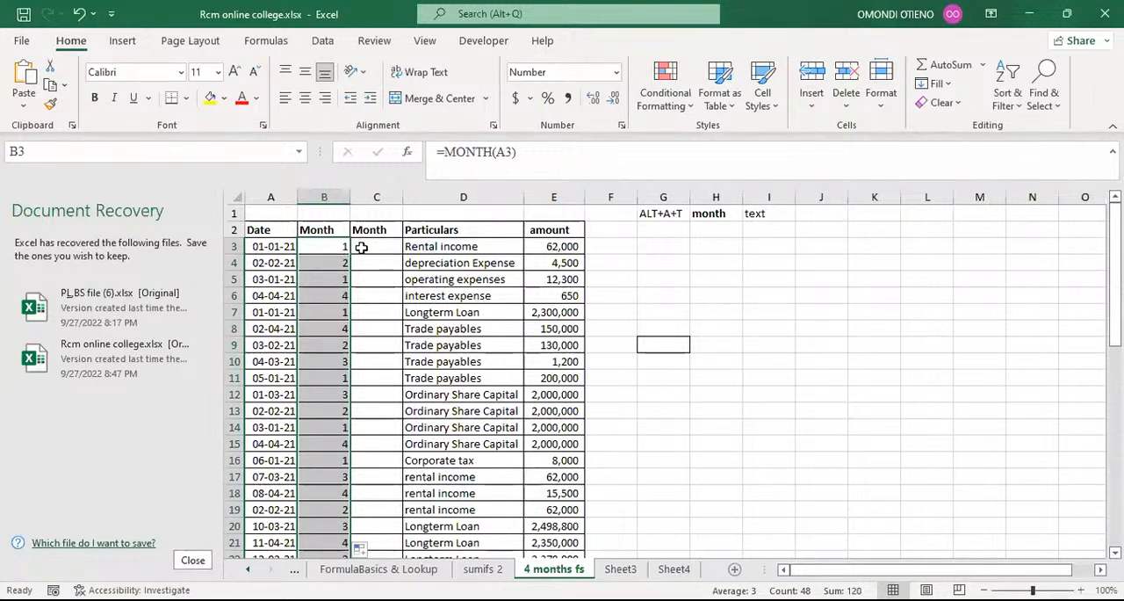
# Enter =TEXT(A3,"mmmm") in cell C3 to return the full month name of the date.
pyautogui.click(365, 246)
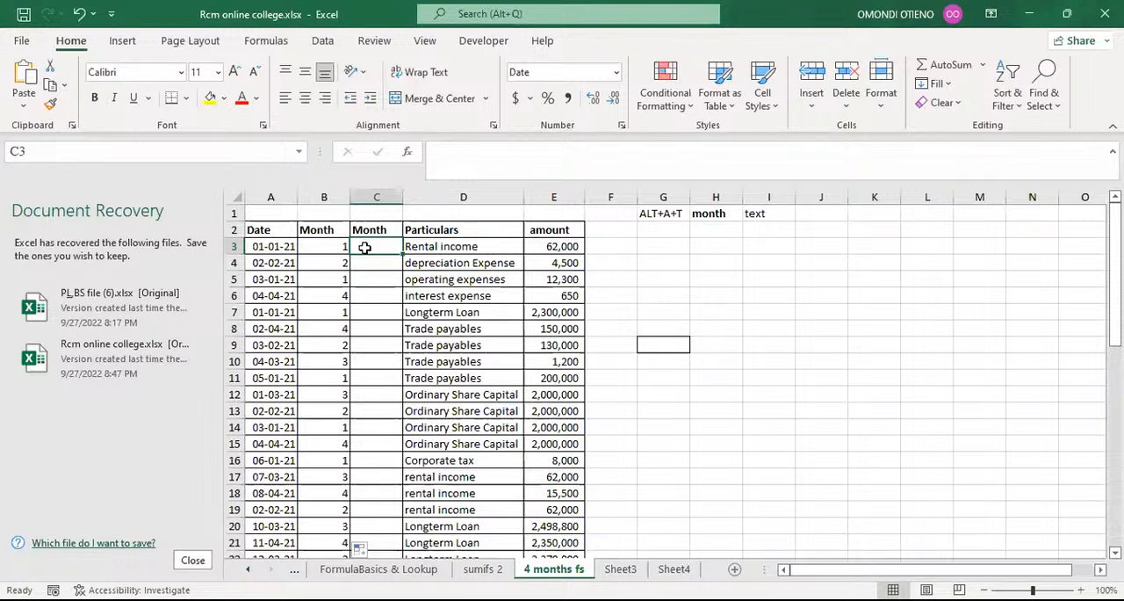
pyautogui.write('=')
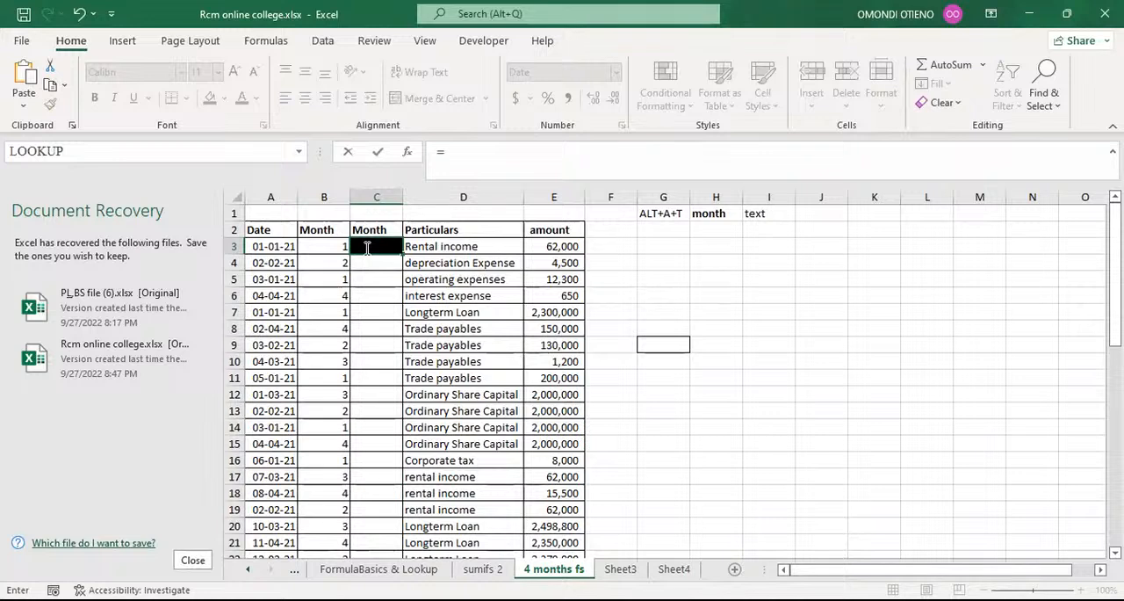
pyautogui.write('tex')
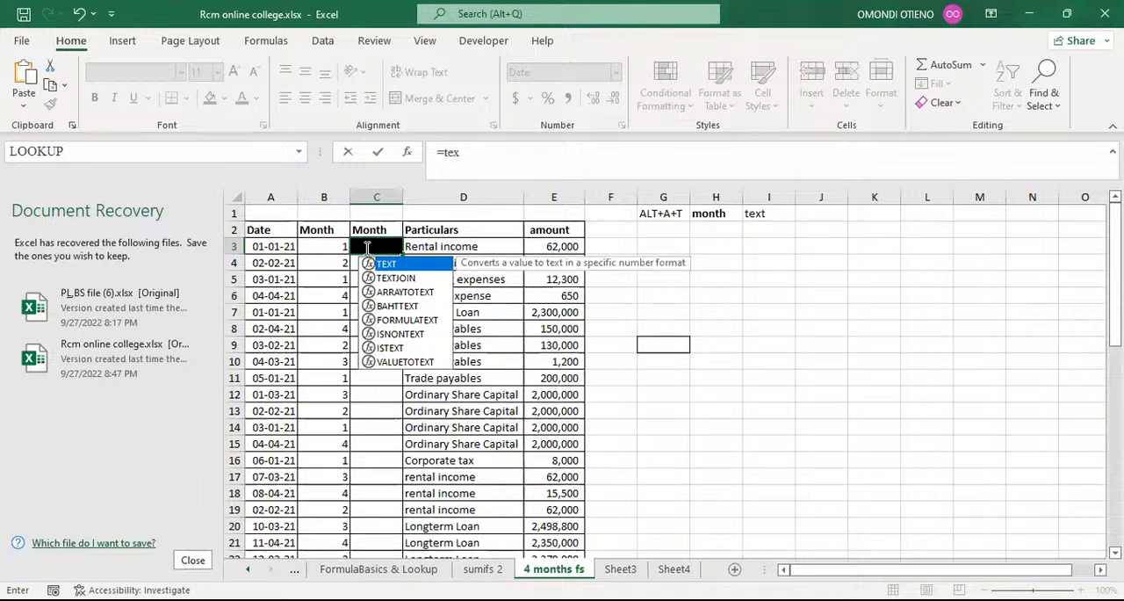
pyautogui.press('Tab')
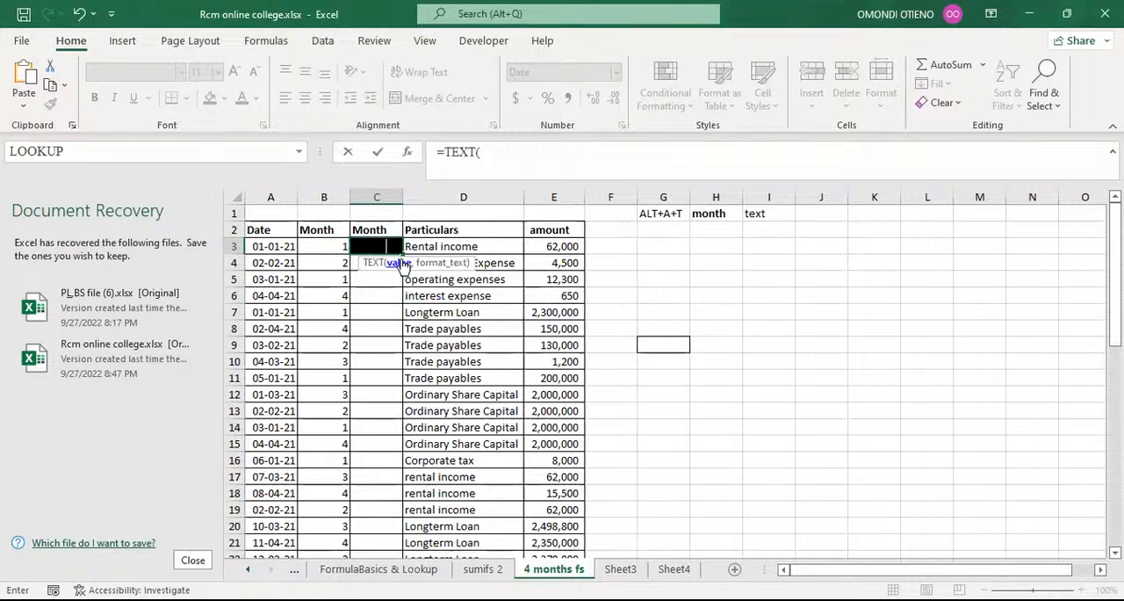
pyautogui.click(277, 246)
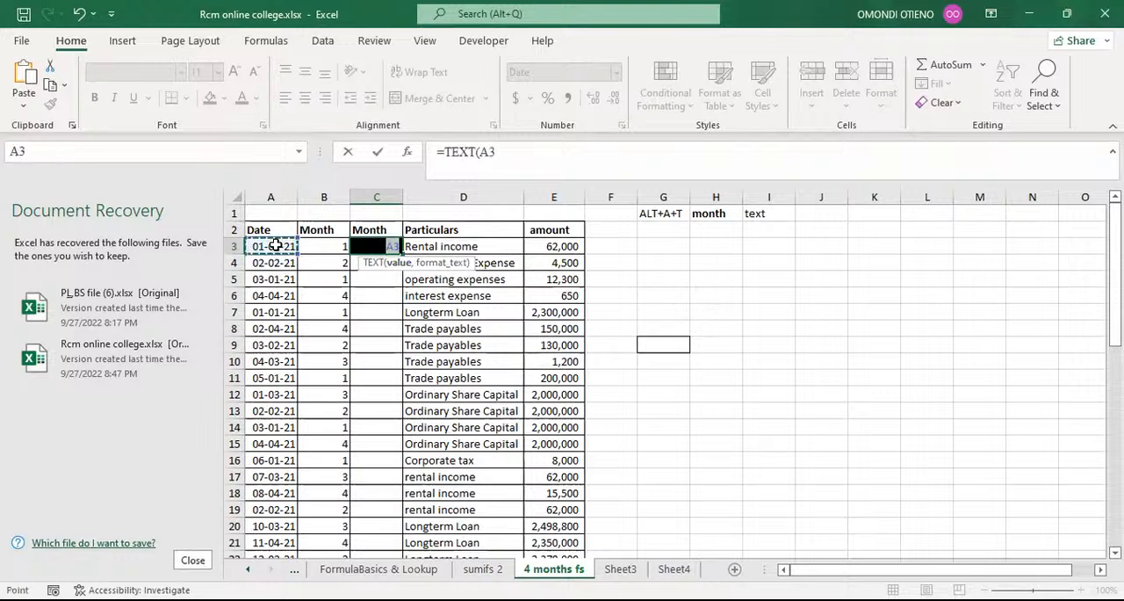
pyautogui.write(',')
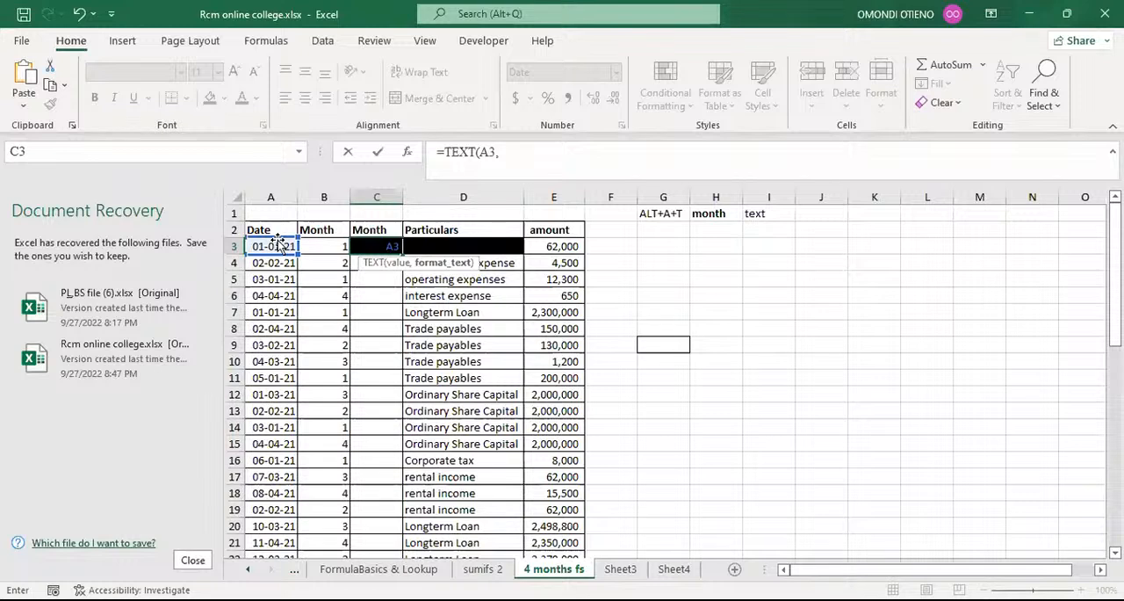
pyautogui.write('"mmmm')
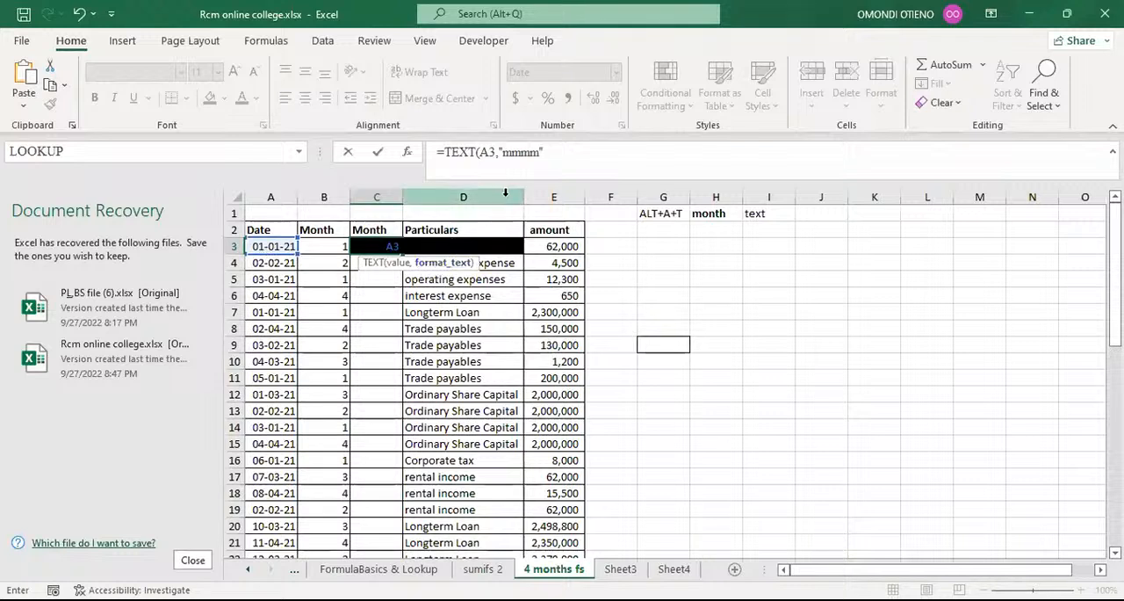
pyautogui.click(553, 151)
pyautogui.write(')')
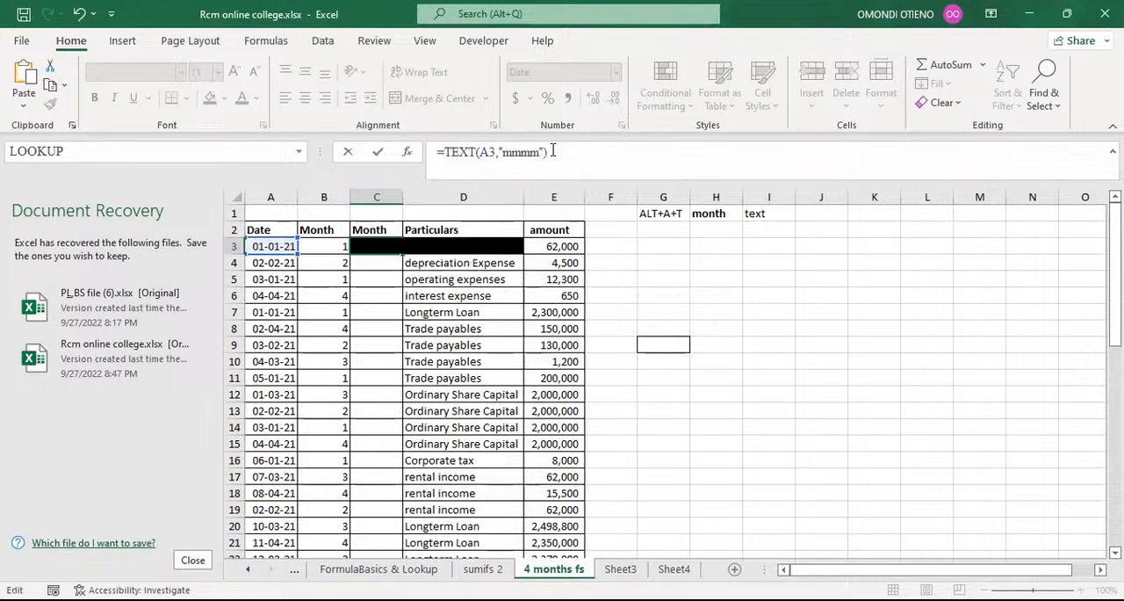
pyautogui.press('Return')
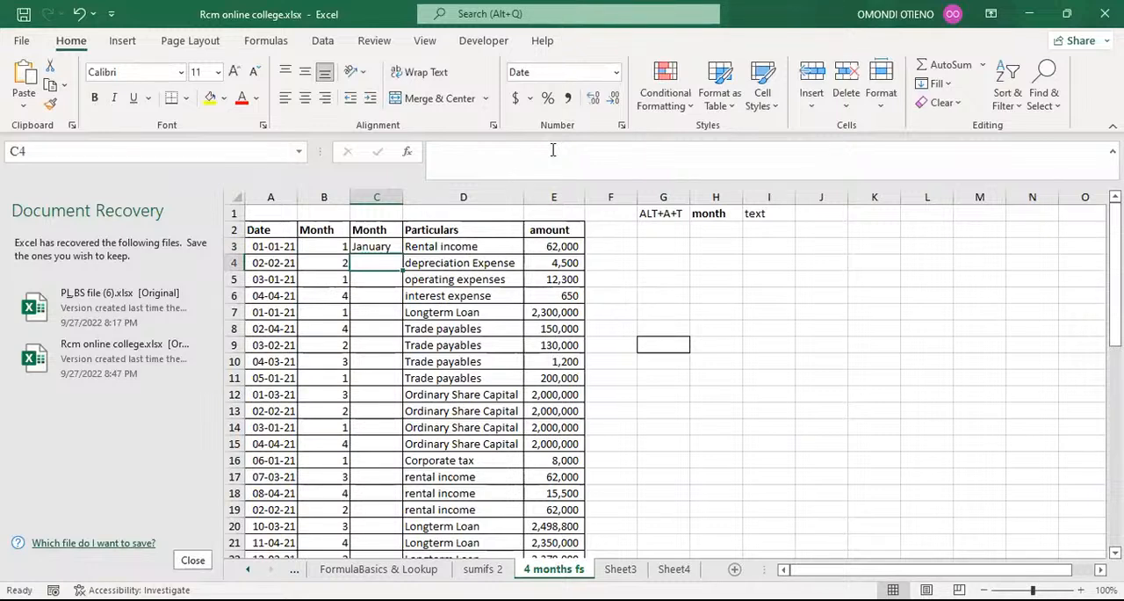
# Fill the month name formula in C3 down the second Month column to the last record.
pyautogui.click(373, 247)
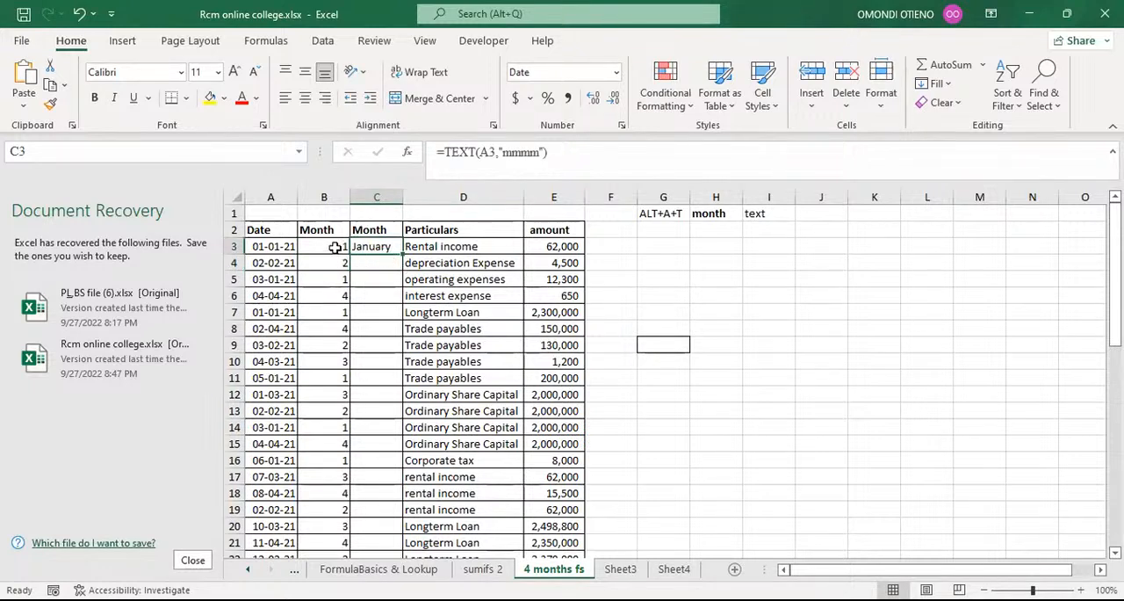
pyautogui.click(334, 249)
pyautogui.click(374, 248)
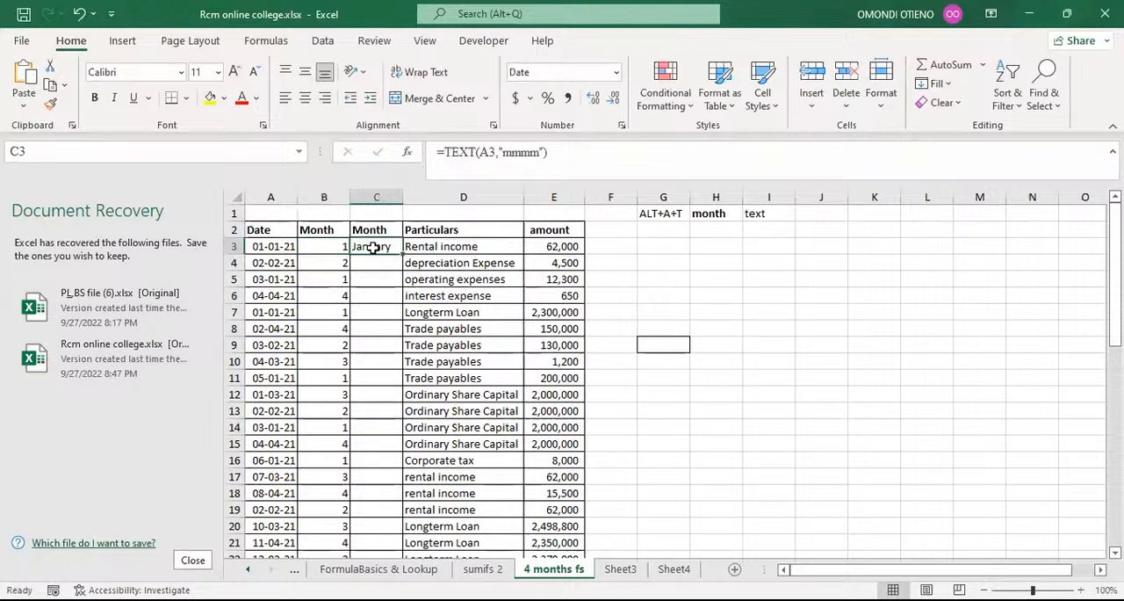
pyautogui.click(344, 263)
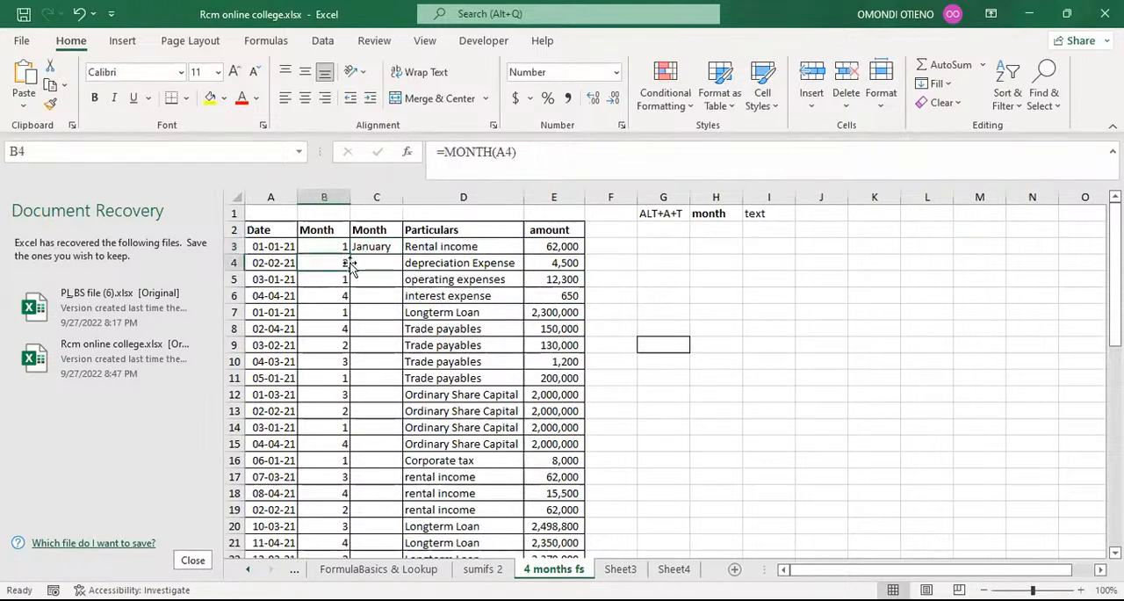
pyautogui.click(385, 249)
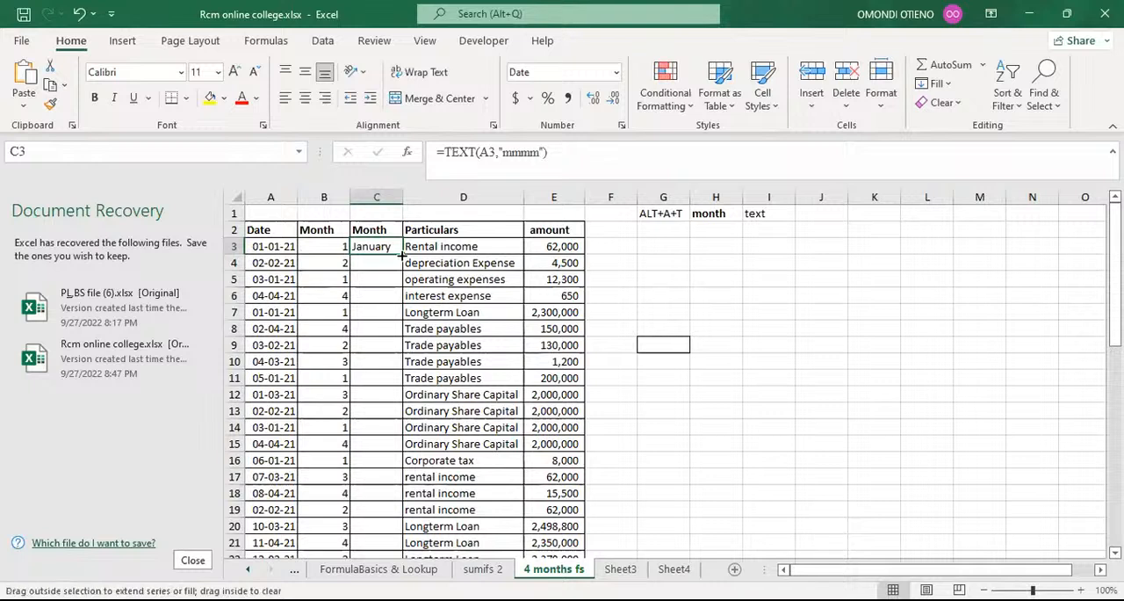
pyautogui.doubleClick(403, 255)
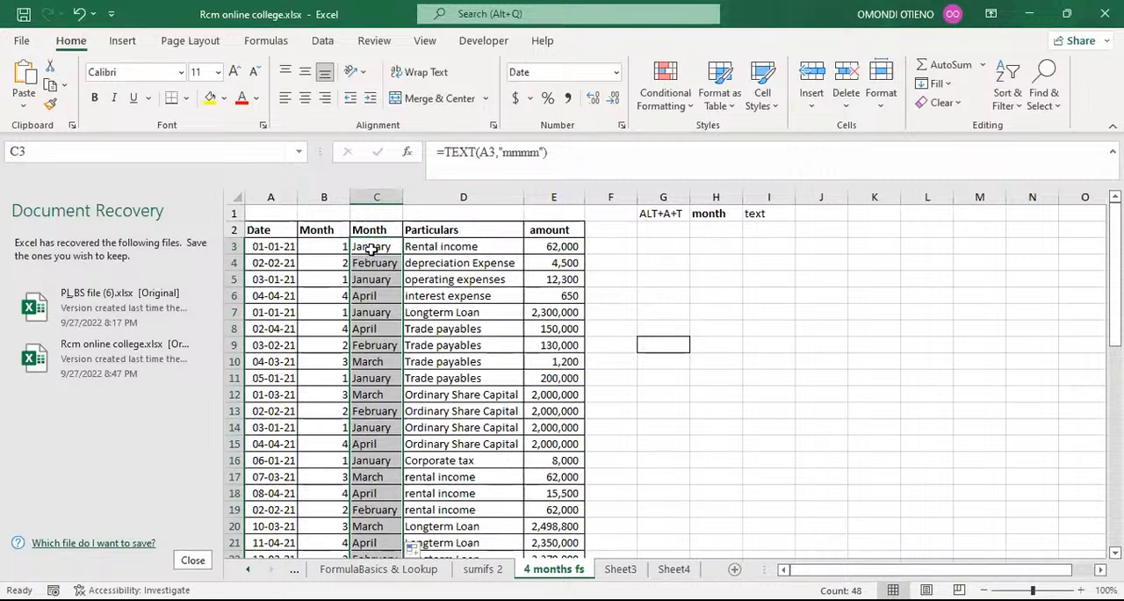
pyautogui.click(372, 247)
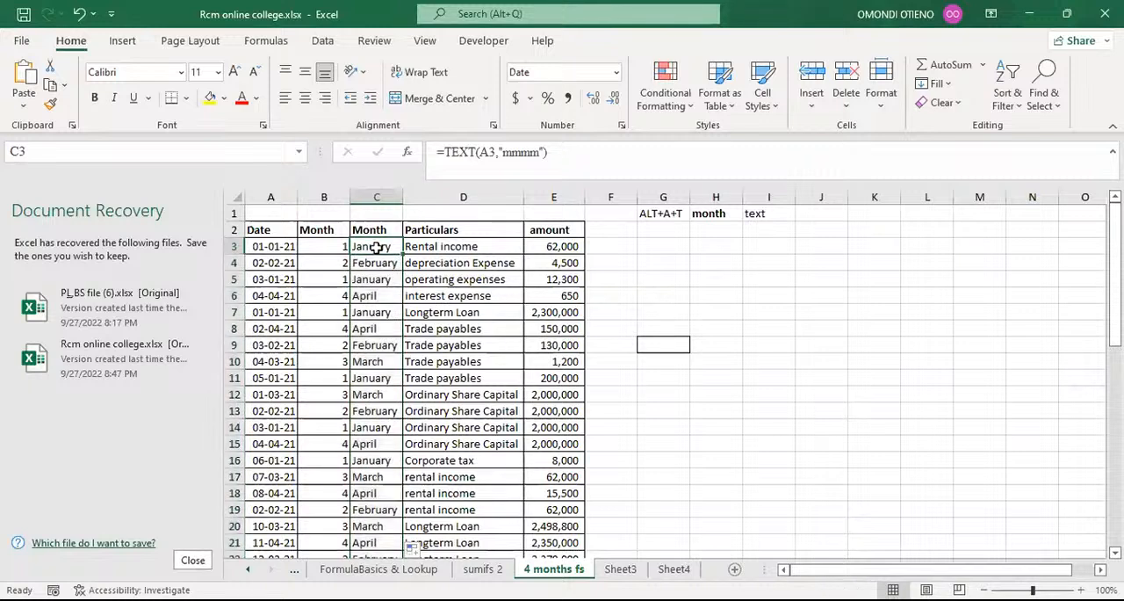
# Change the date in cell A3 to 01-08-2021 and select the month name formula in C3.
pyautogui.doubleClick(278, 247)
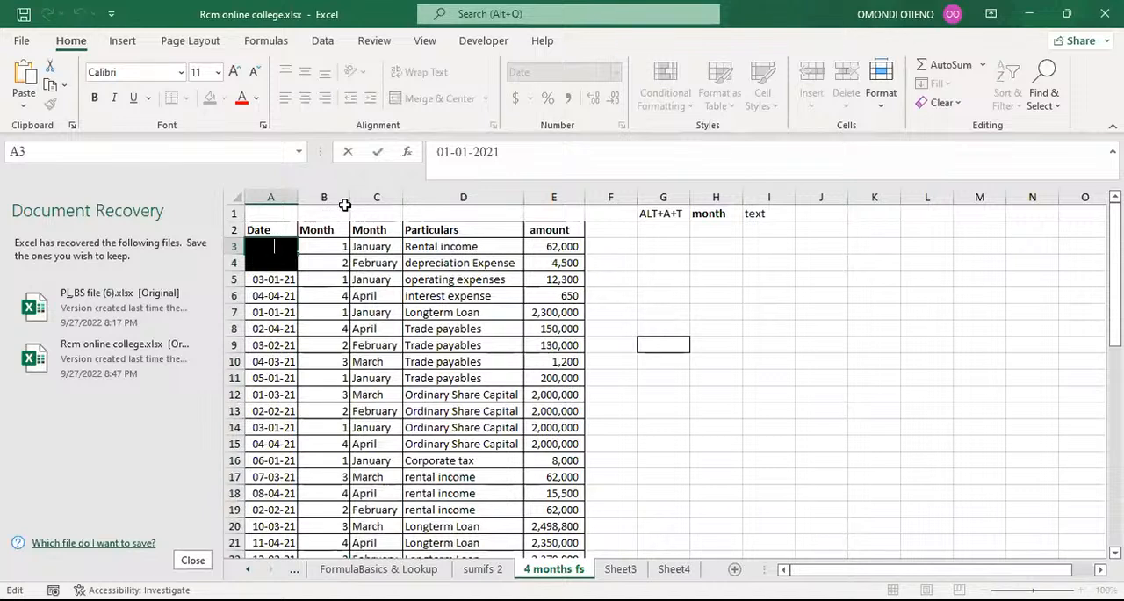
pyautogui.press('Return')
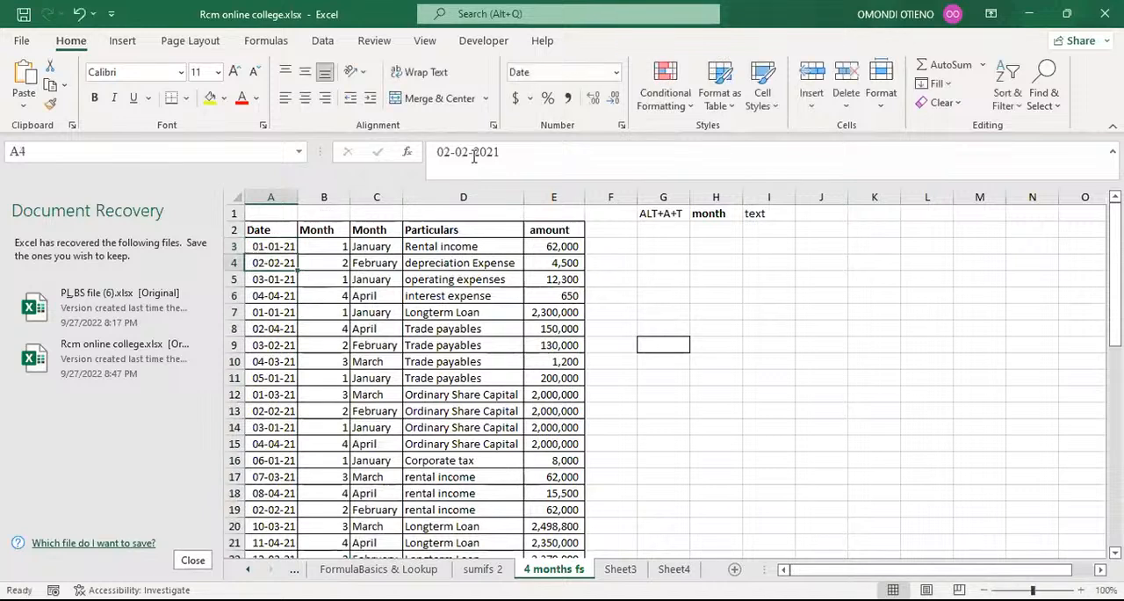
pyautogui.click(471, 155)
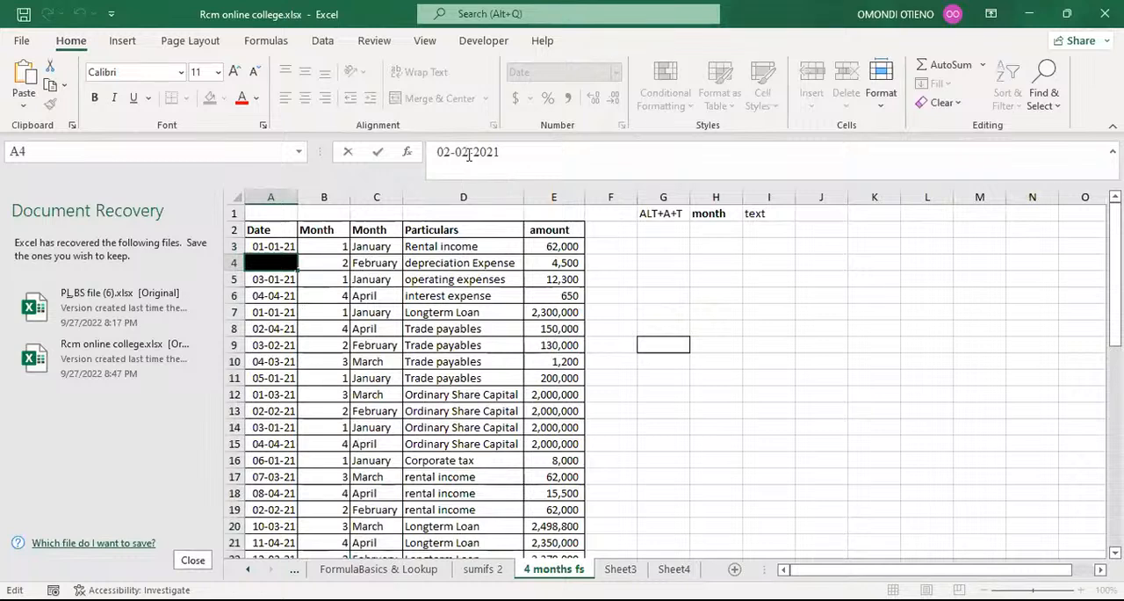
pyautogui.press('Return')
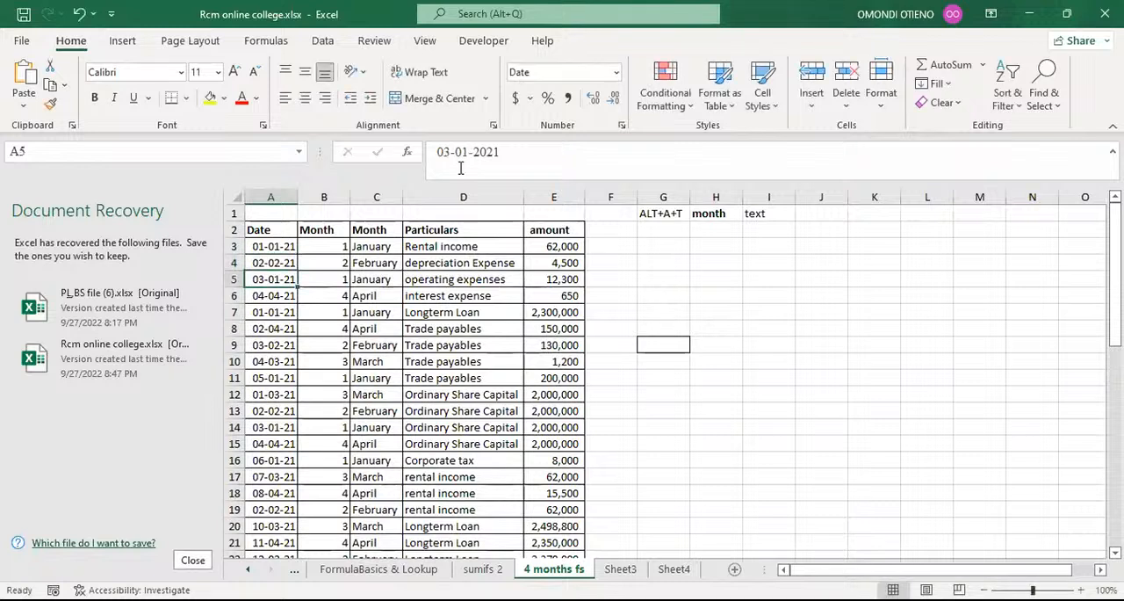
pyautogui.press('Up')
pyautogui.press('Up')
pyautogui.click(461, 168)
pyautogui.press('Delete')
pyautogui.write('8')
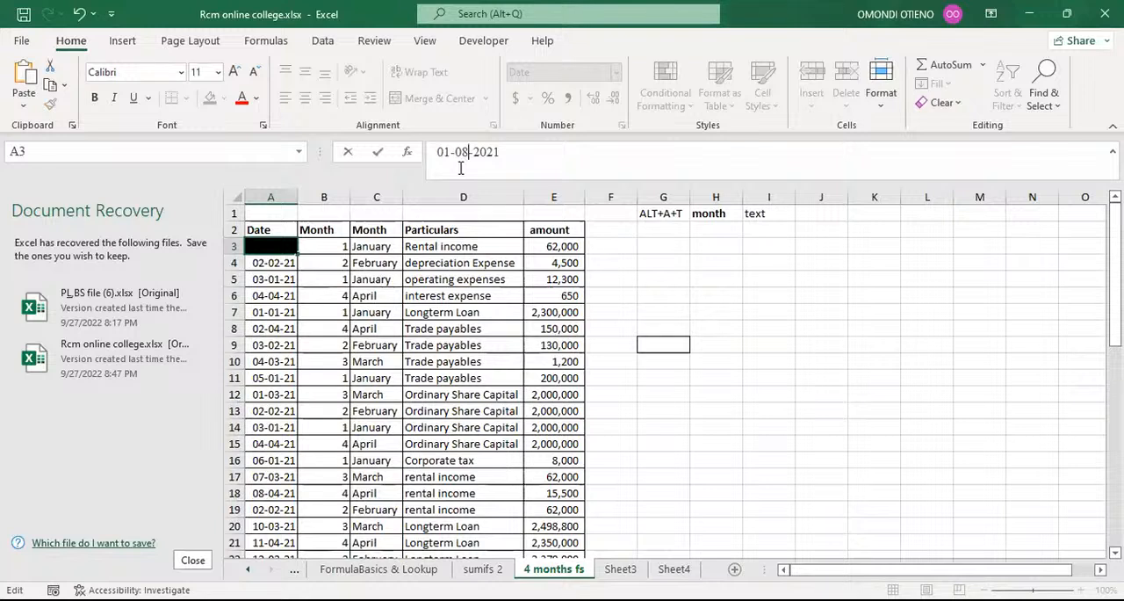
pyautogui.press('Return')
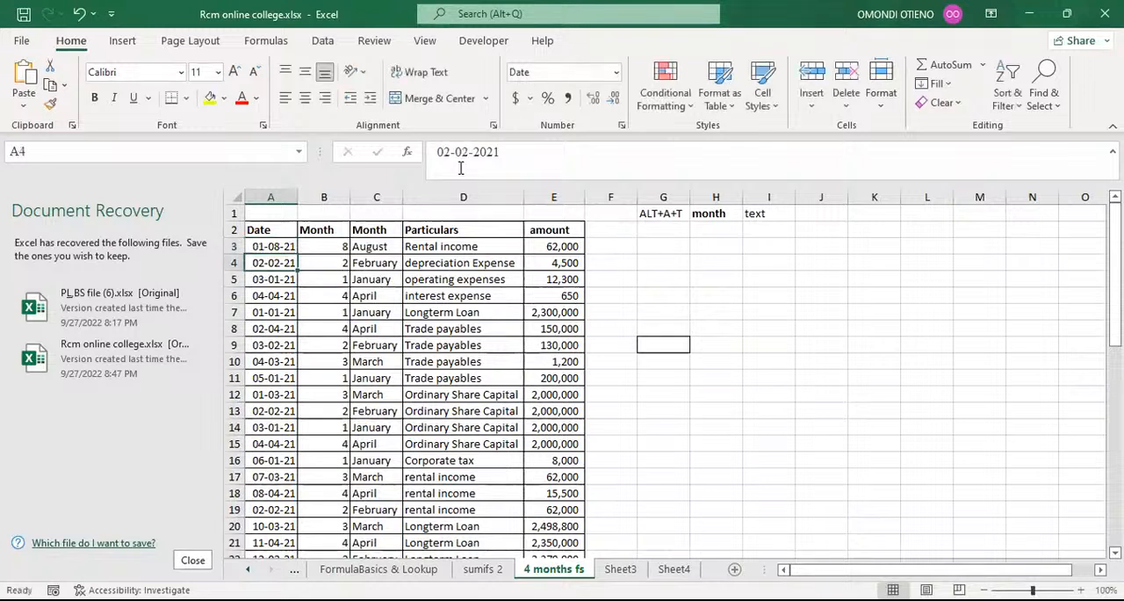
pyautogui.click(378, 244)
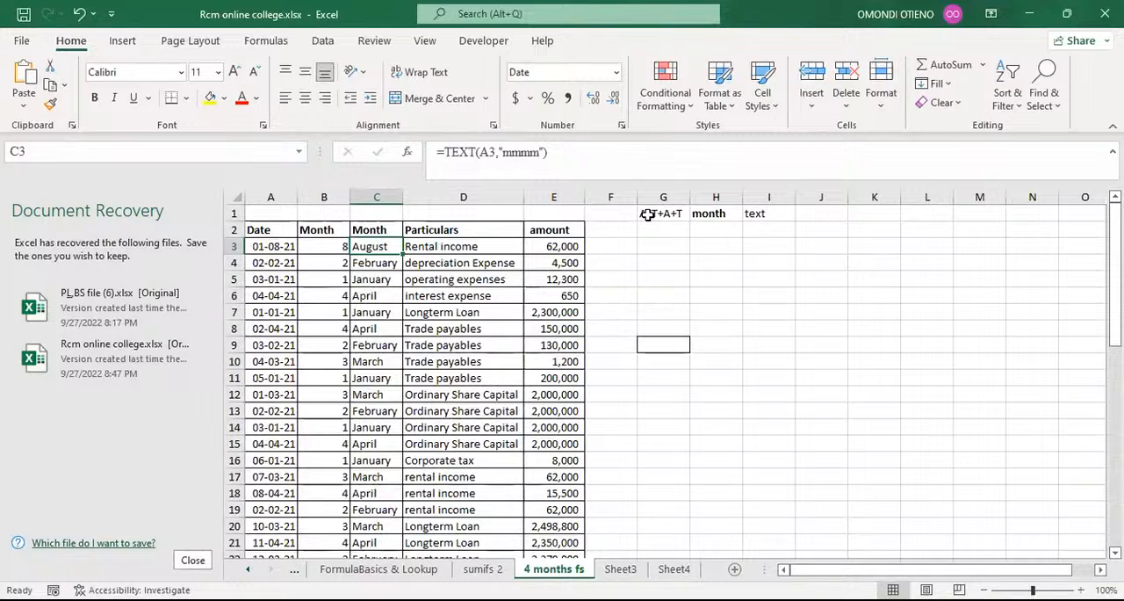
# Enter the @ symbol as text in cell G3 by prefixing it with an apostrophe.
pyautogui.click(669, 249)
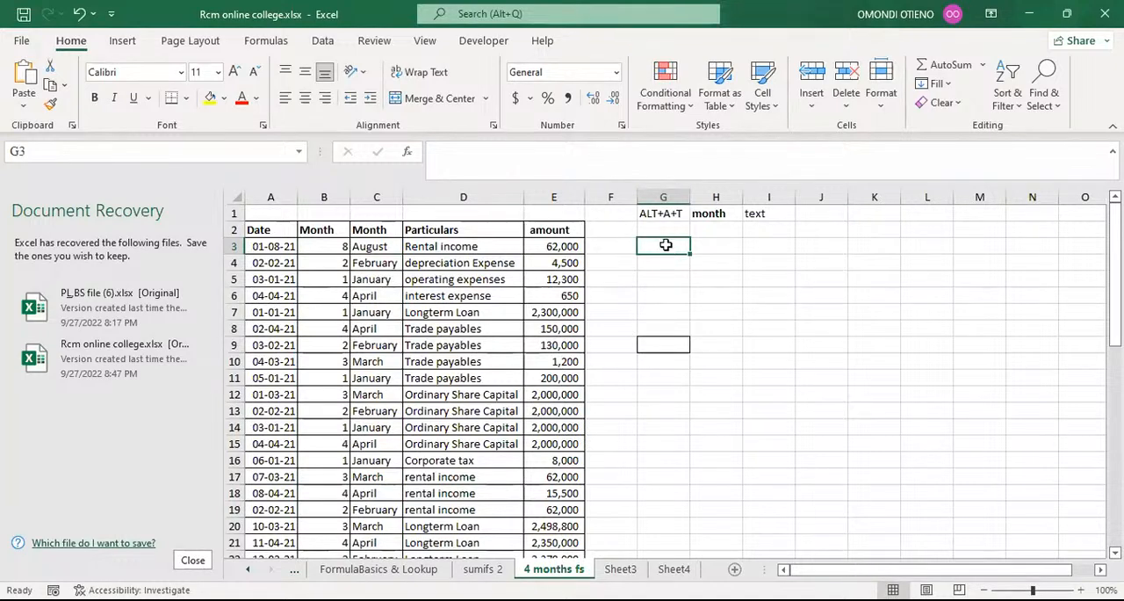
pyautogui.write("'")
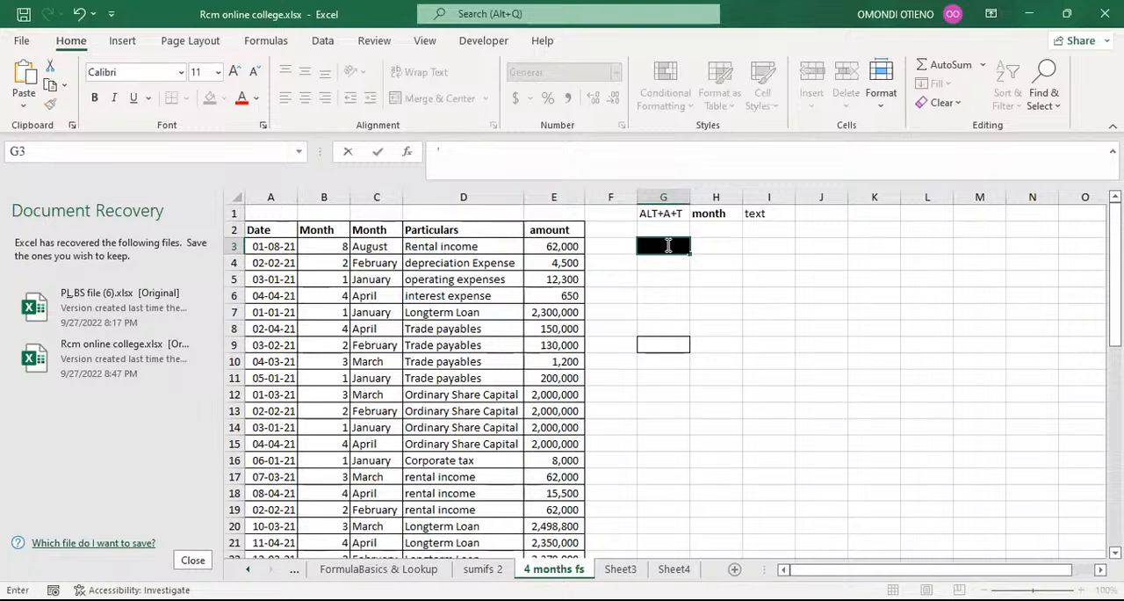
pyautogui.write('@')
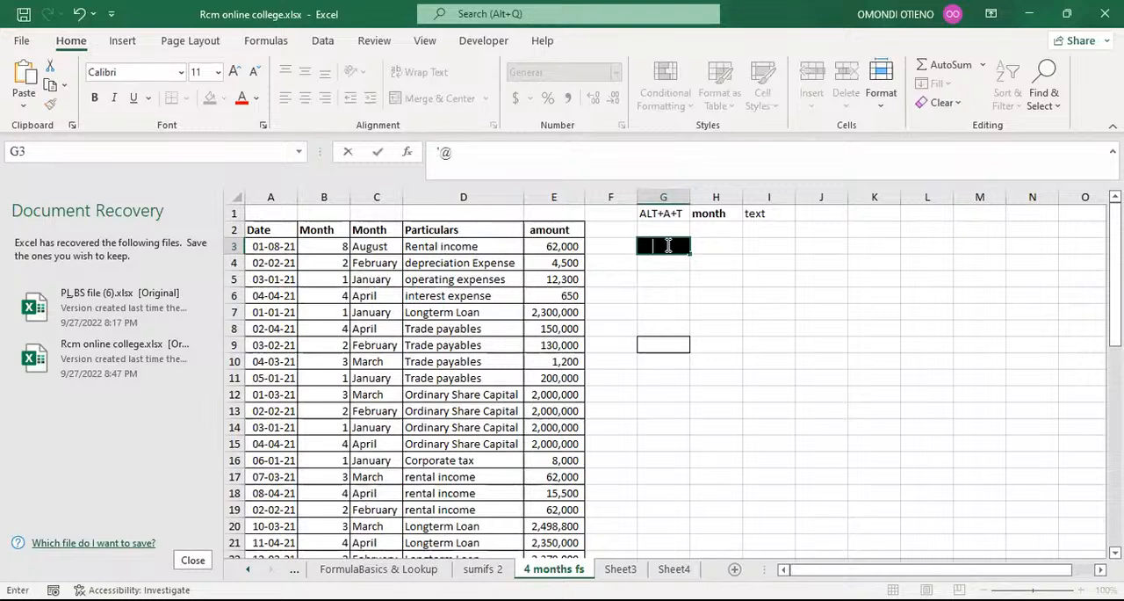
pyautogui.press('Return')
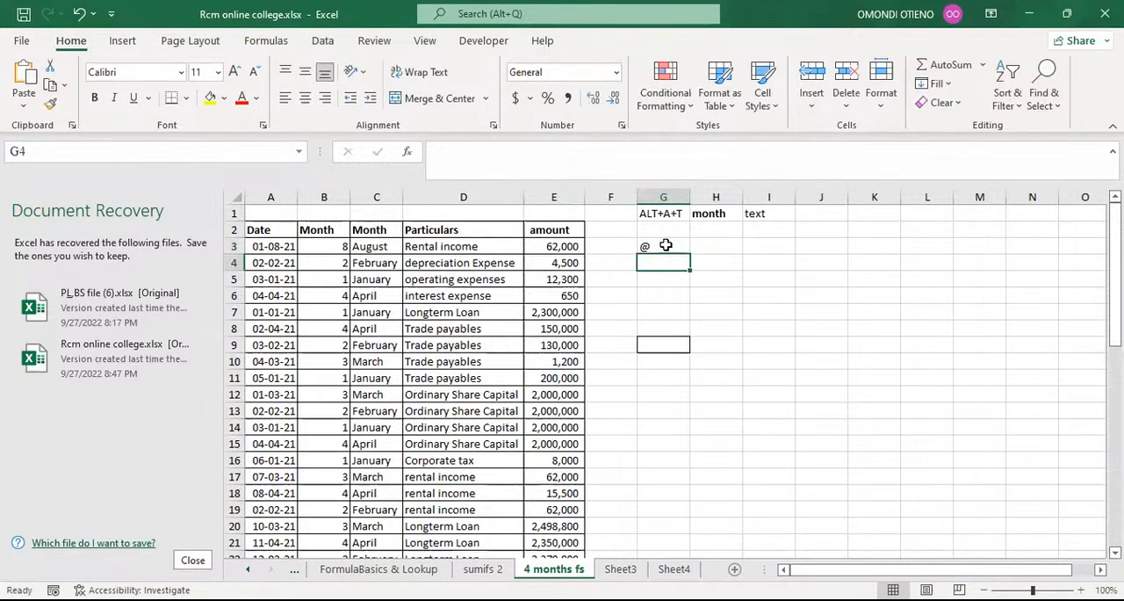
# Enlarge the @ symbol in cell G3 to font size 18.
pyautogui.click(666, 245)
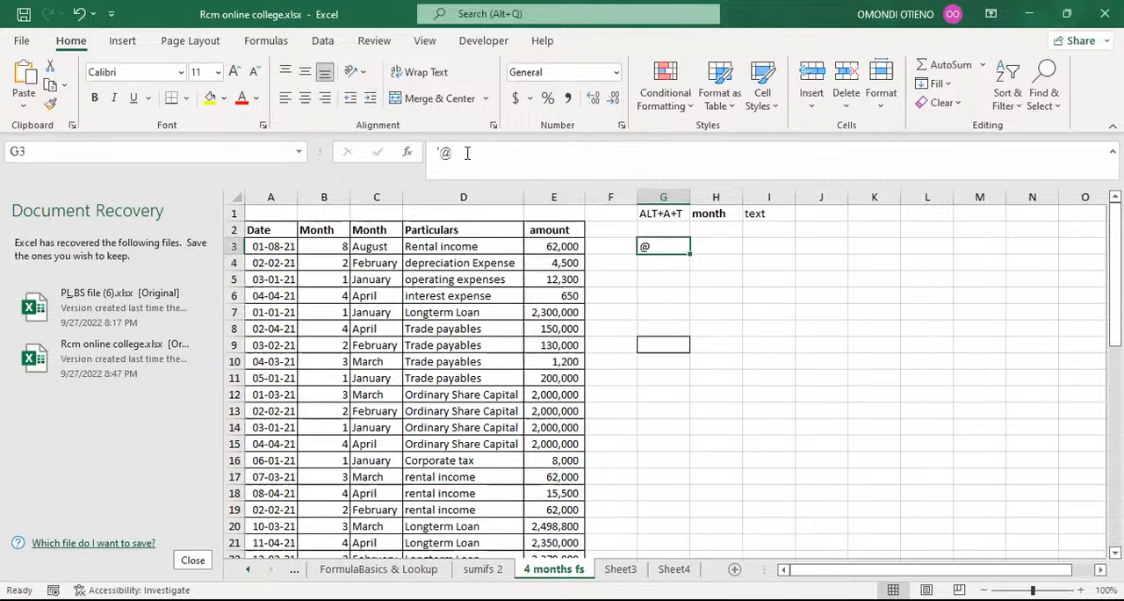
pyautogui.moveTo(460, 153); pyautogui.dragTo(437, 153)
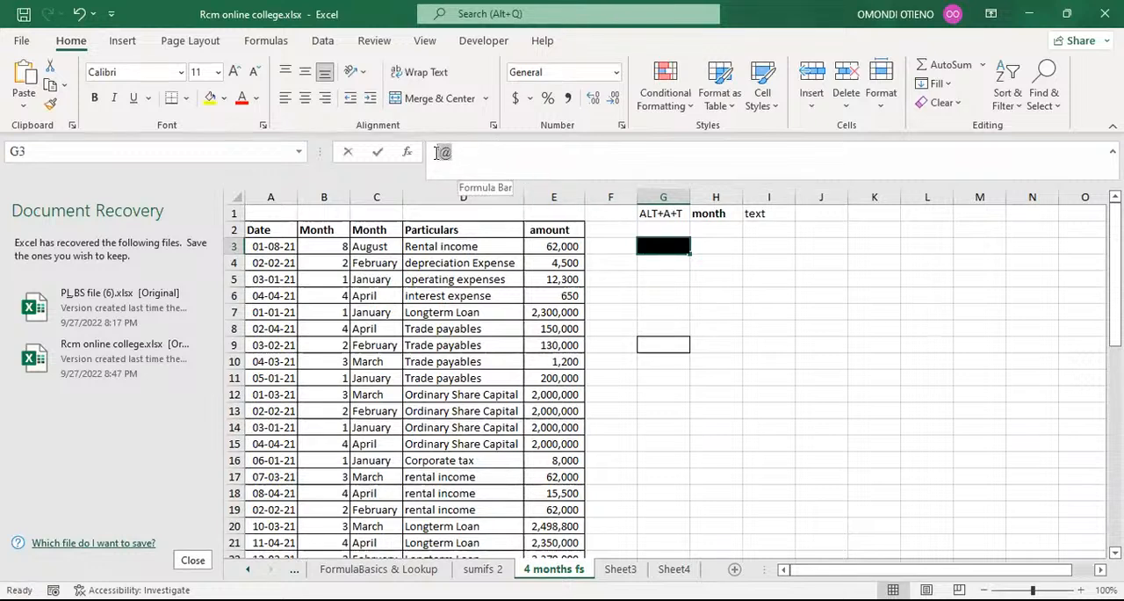
pyautogui.click(235, 77)
pyautogui.click(235, 72)
pyautogui.click(234, 72)
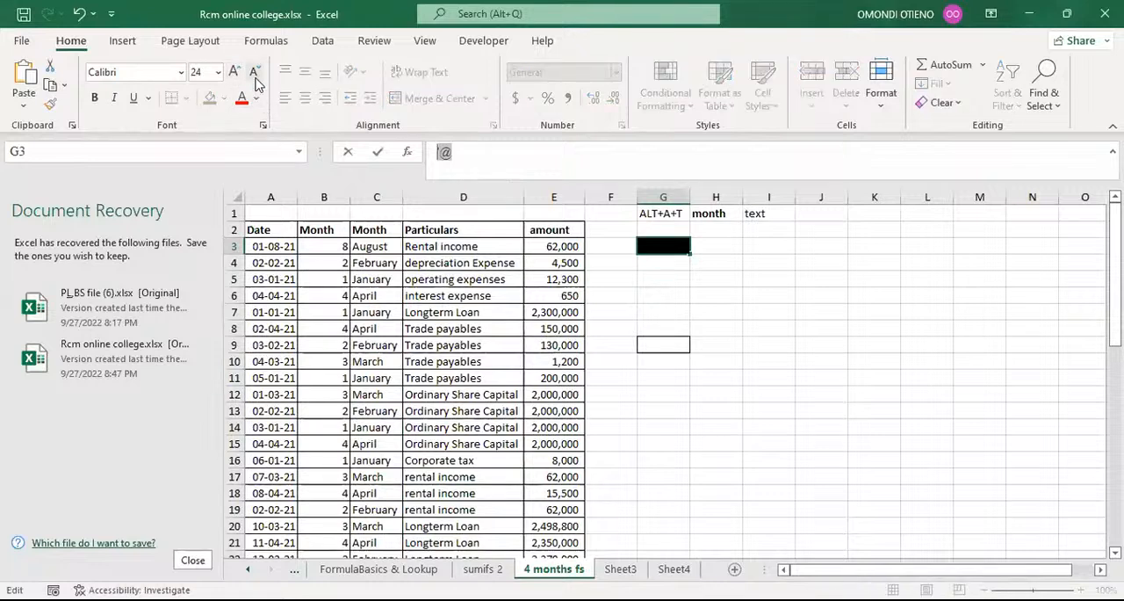
pyautogui.click(254, 72)
pyautogui.click(254, 72)
pyautogui.click(254, 73)
pyautogui.press('Return')
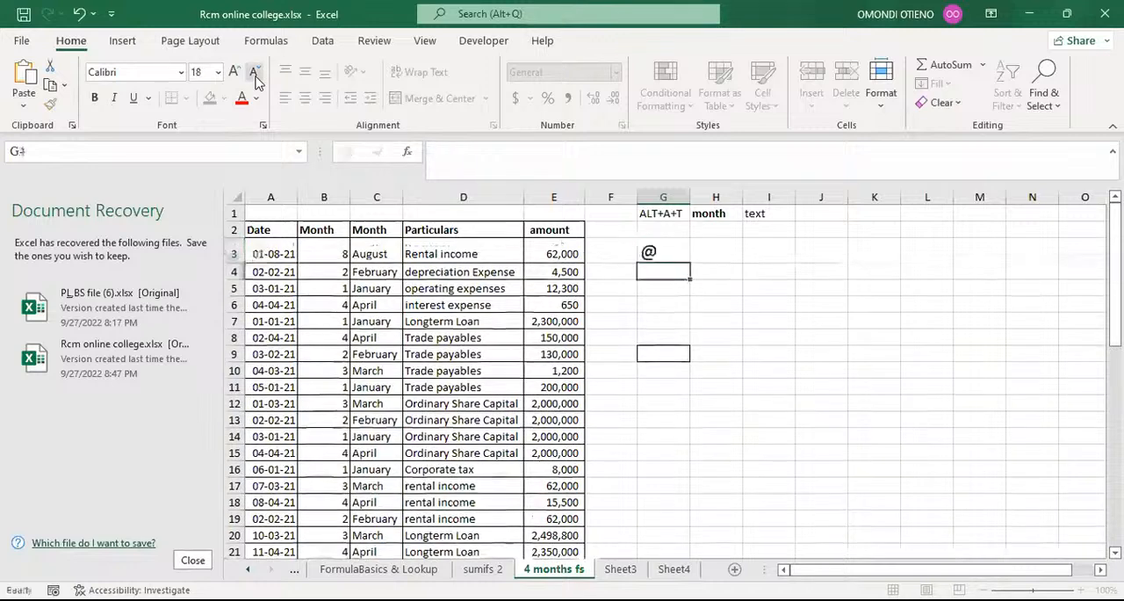
pyautogui.click(657, 254)
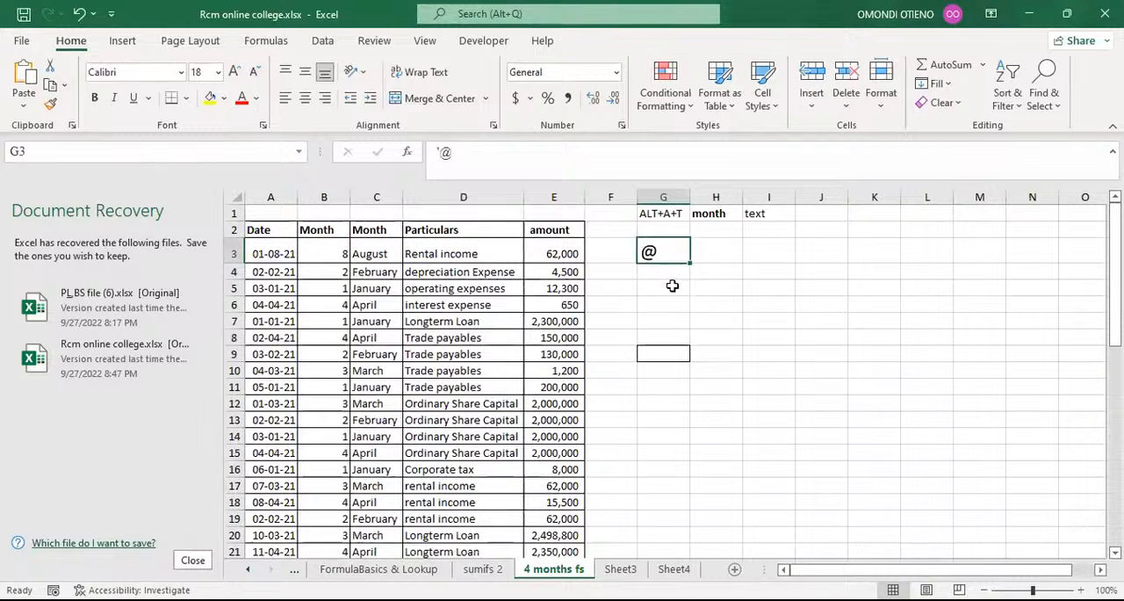
pyautogui.click(672, 290)
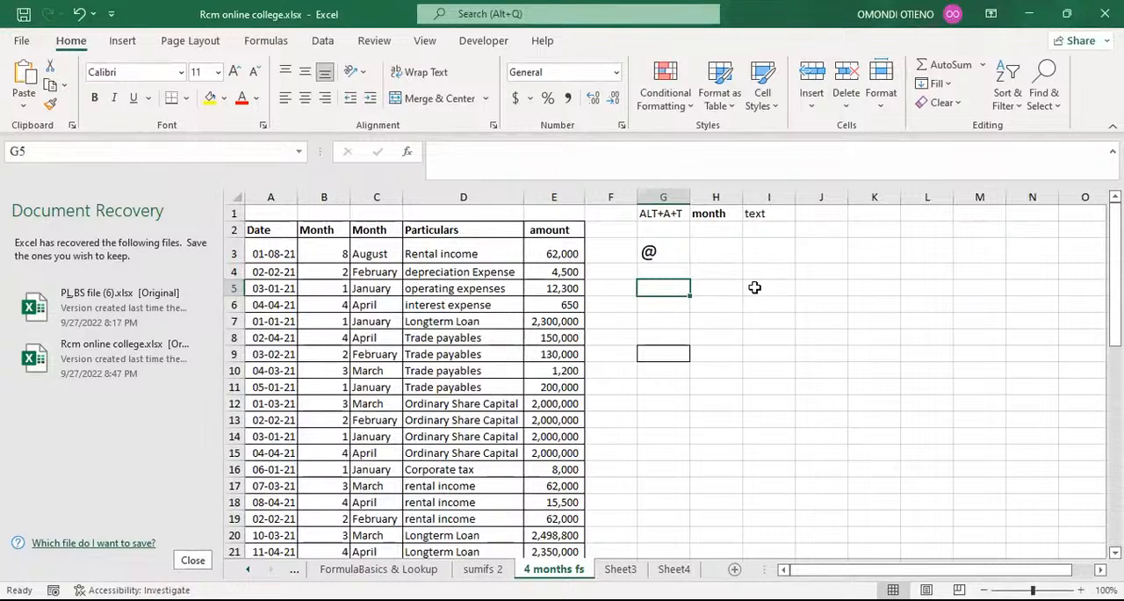
# Change the formula in C3 to =TEXT(A3,"mmm") for abbreviated month names and fill it down to the last record.
pyautogui.click(371, 253)
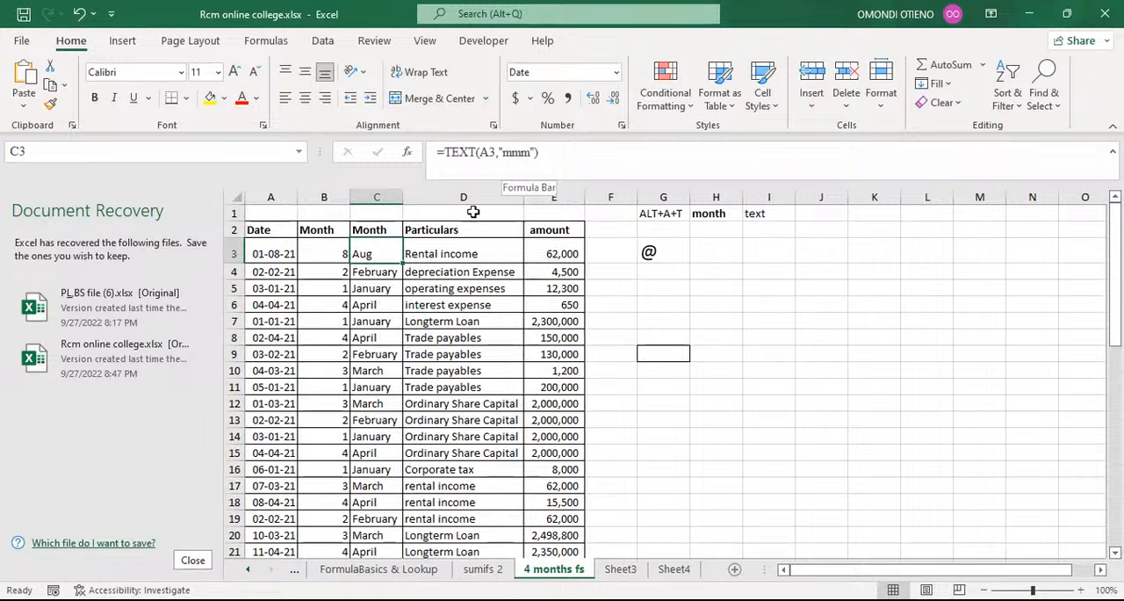
pyautogui.doubleClick(401, 261)
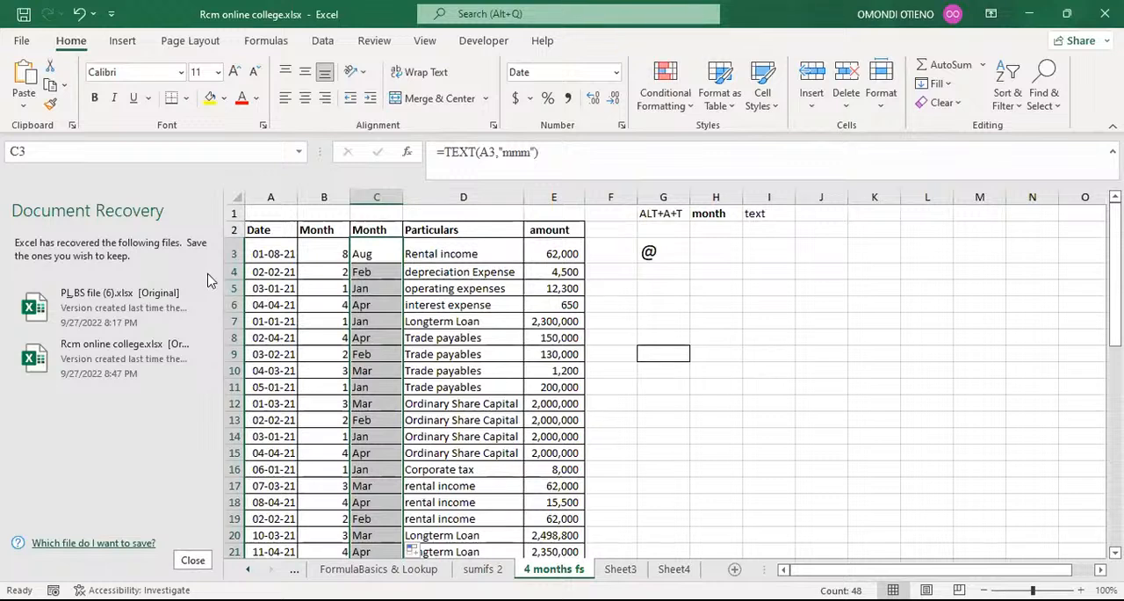
pyautogui.click(390, 249)
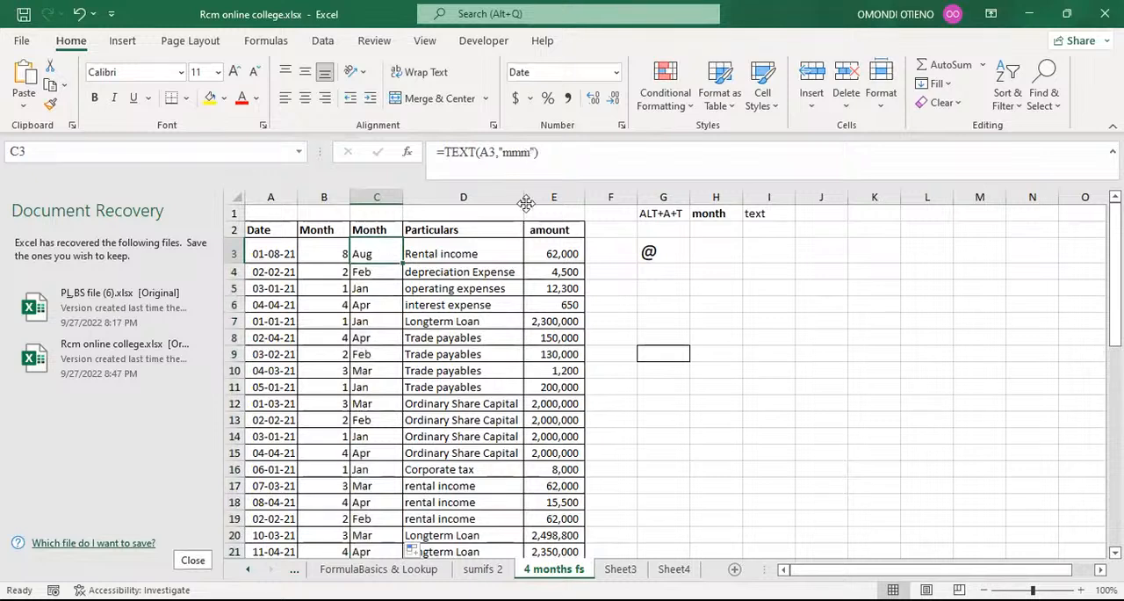
# Try the formula =TEXT(A3,"mm") in cell C3 for a two-digit month and reselect the cell.
pyautogui.click(530, 153)
pyautogui.press('BackSpace')
pyautogui.press('Return')
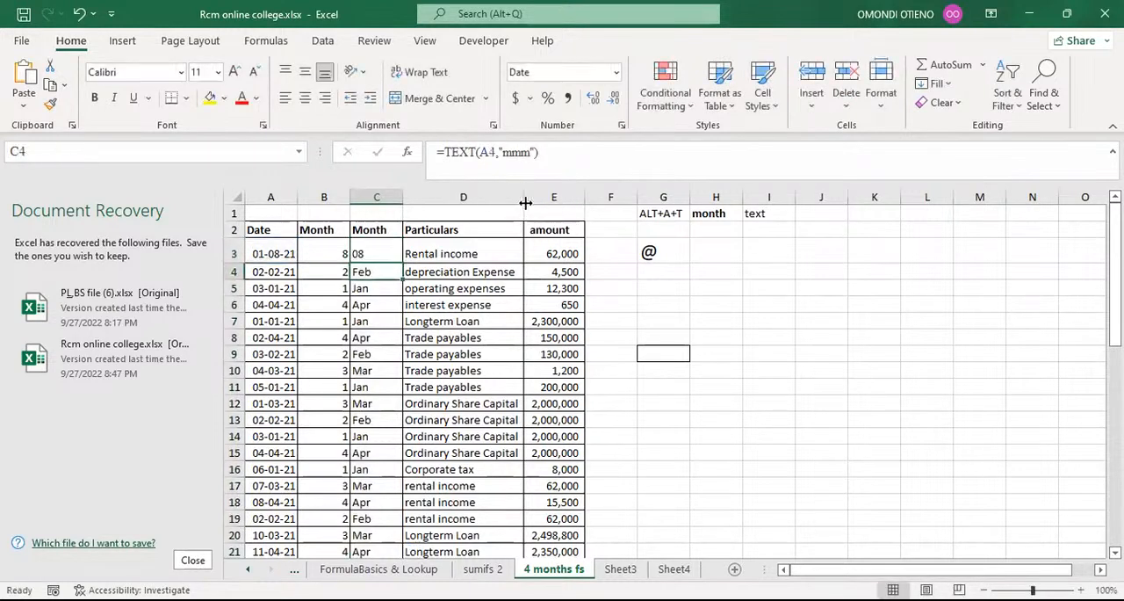
pyautogui.click(387, 250)
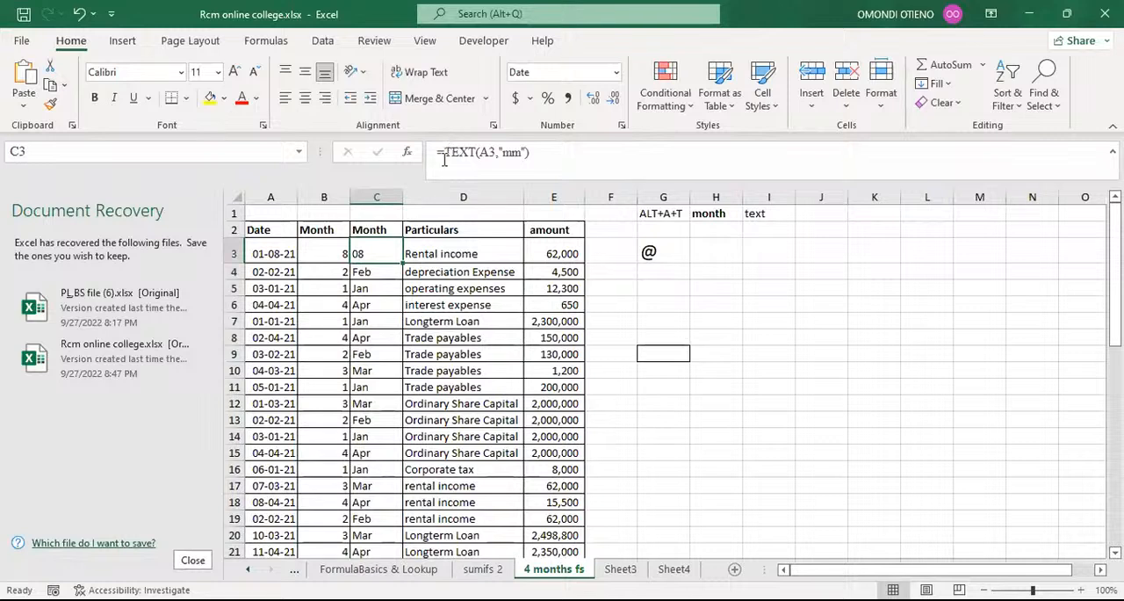
# Undo the recent edits back through the abbreviated month formulas, the @ entry in G3 and the date change in A3.
pyautogui.click(80, 15)
pyautogui.click(80, 15)
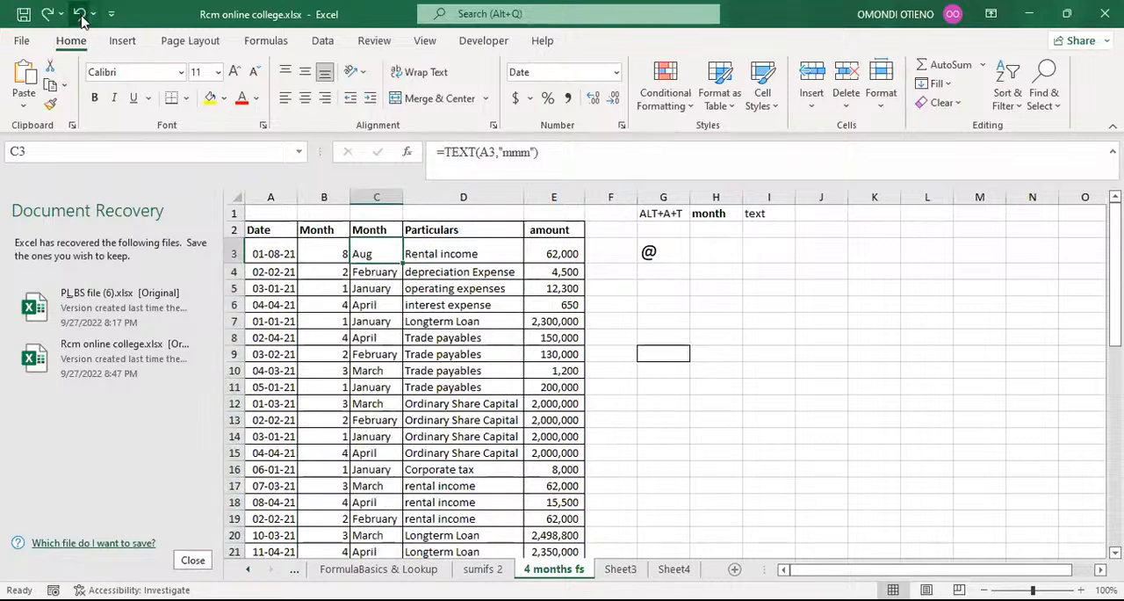
pyautogui.click(80, 15)
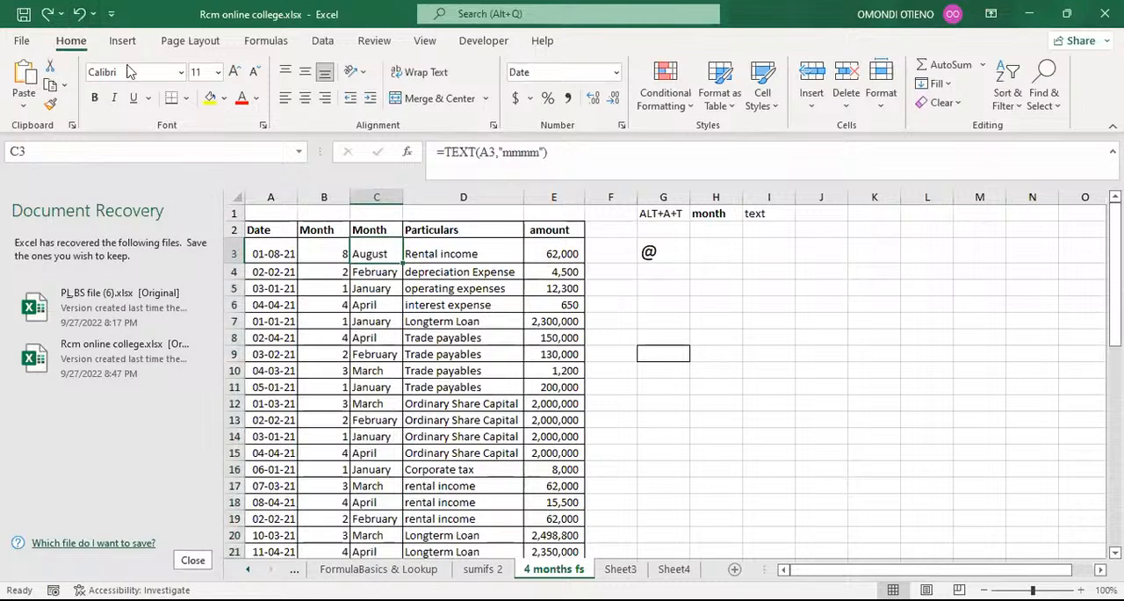
pyautogui.click(82, 15)
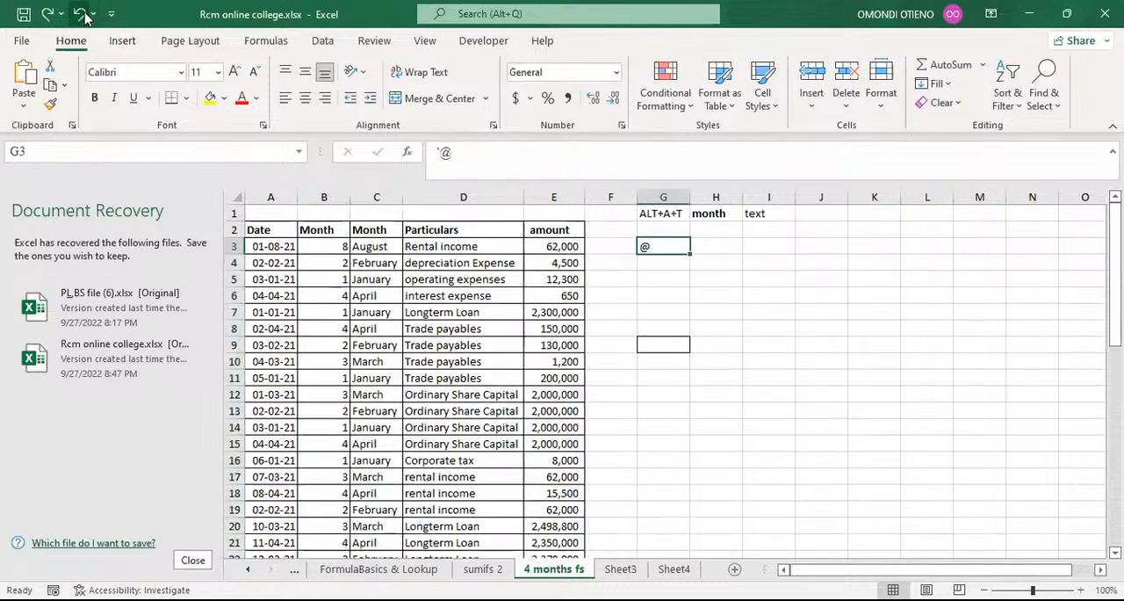
pyautogui.click(81, 15)
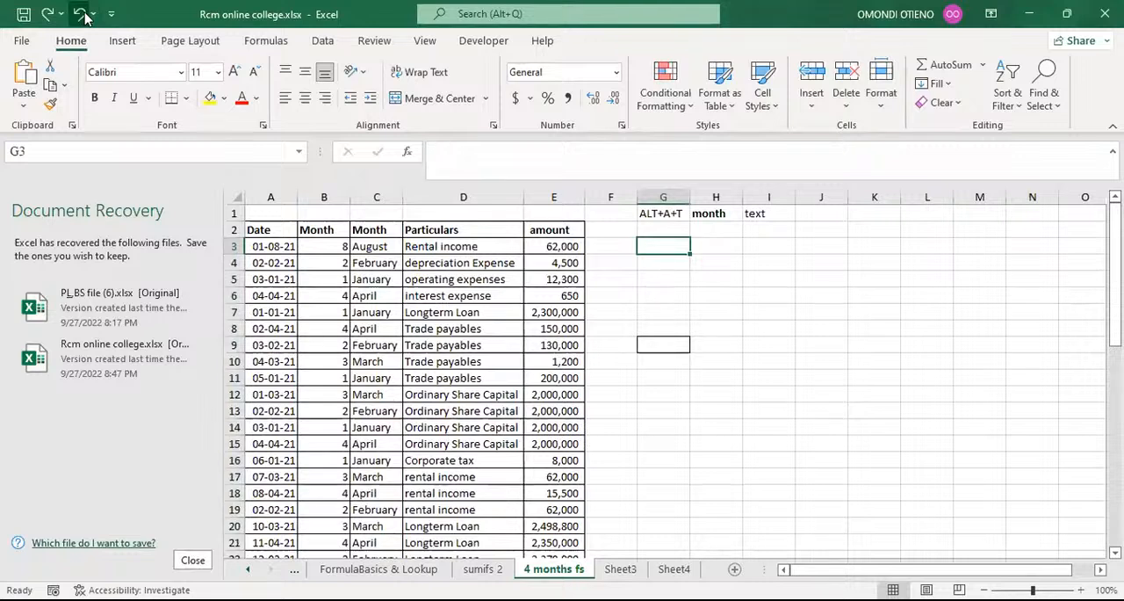
pyautogui.click(82, 15)
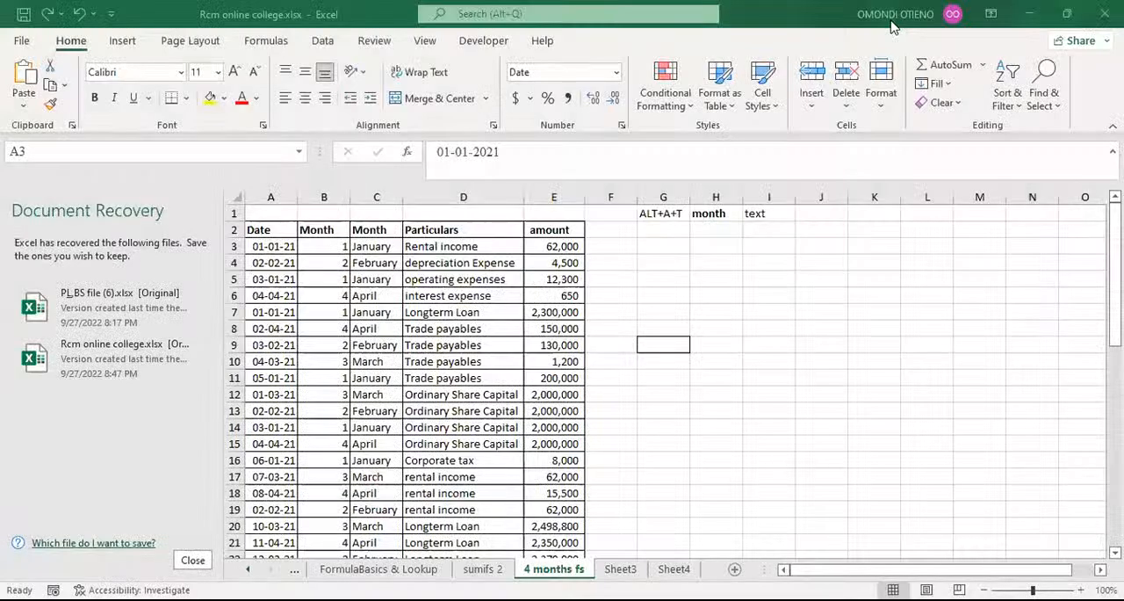
# Delete the numeric Month column B from the sheet.
pyautogui.click(323, 195)
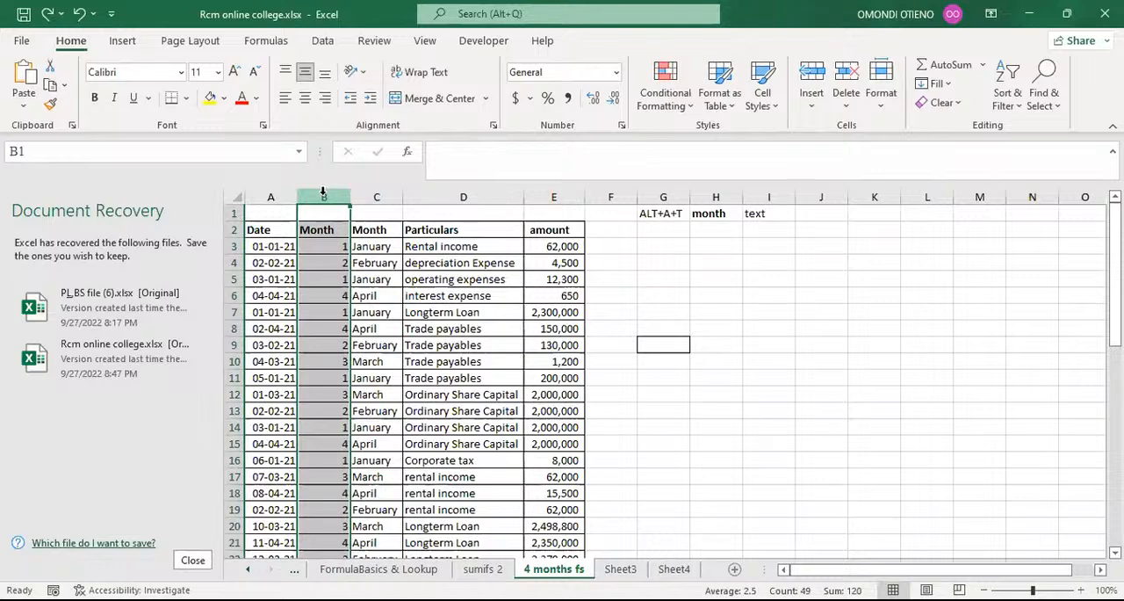
pyautogui.hotkey('ctrl', '-')
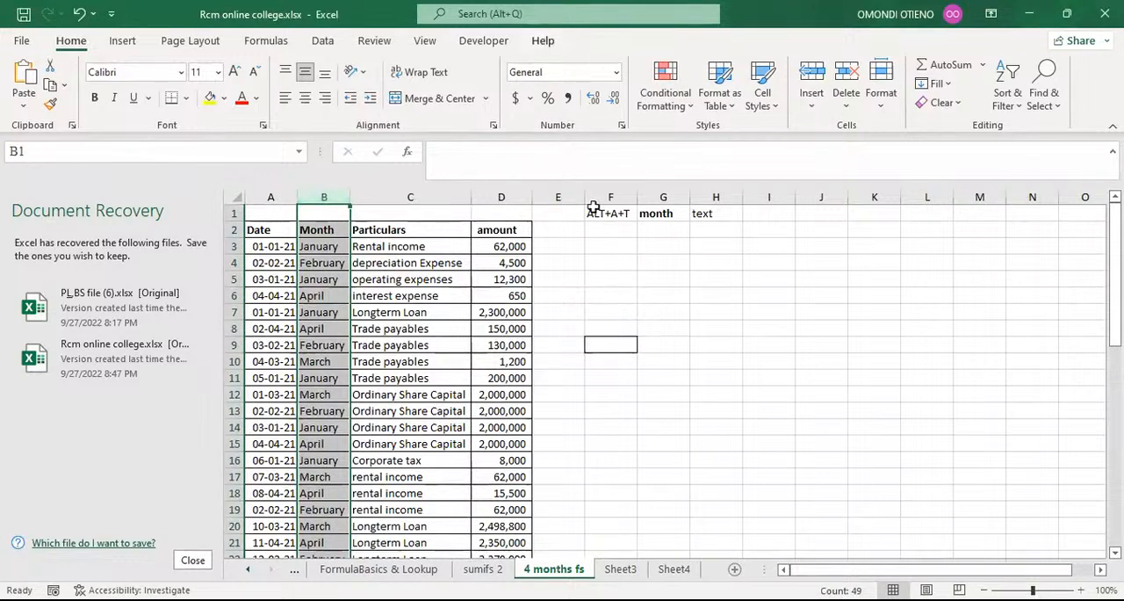
pyautogui.click(643, 280)
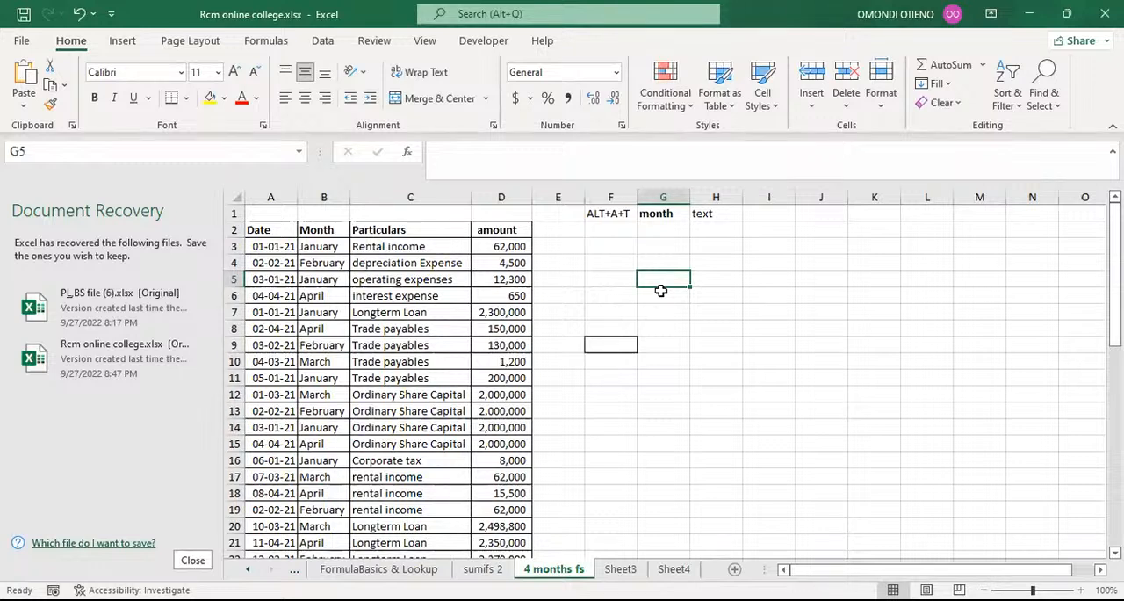
# Copy the whole Month column B, check the formula in B3 and select column K as the paste destination.
pyautogui.click(317, 196)
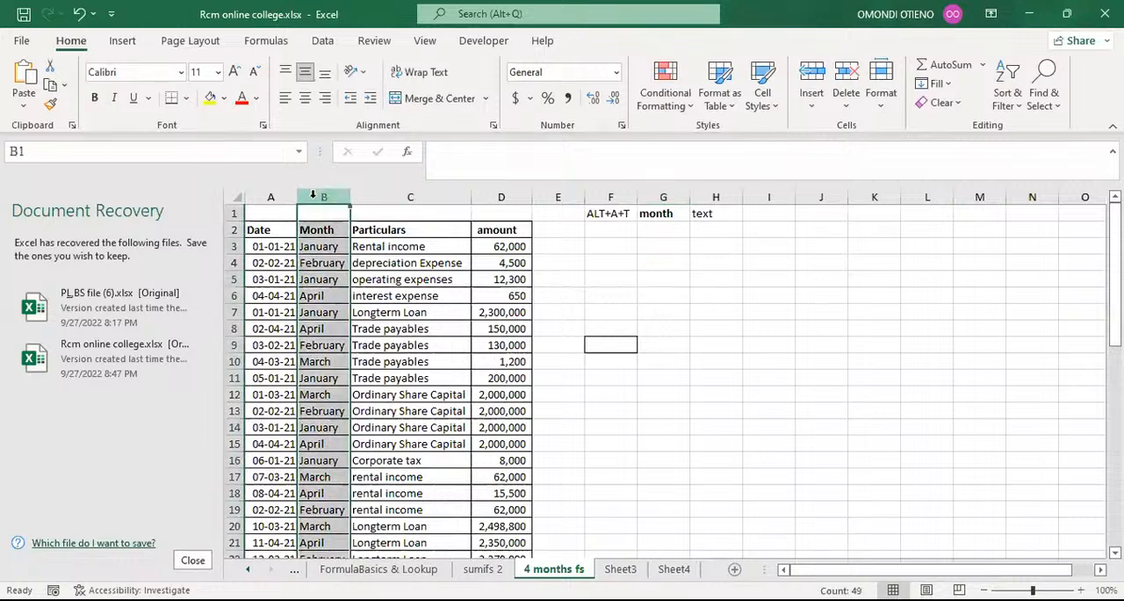
pyautogui.hotkey('ctrl', 'c')
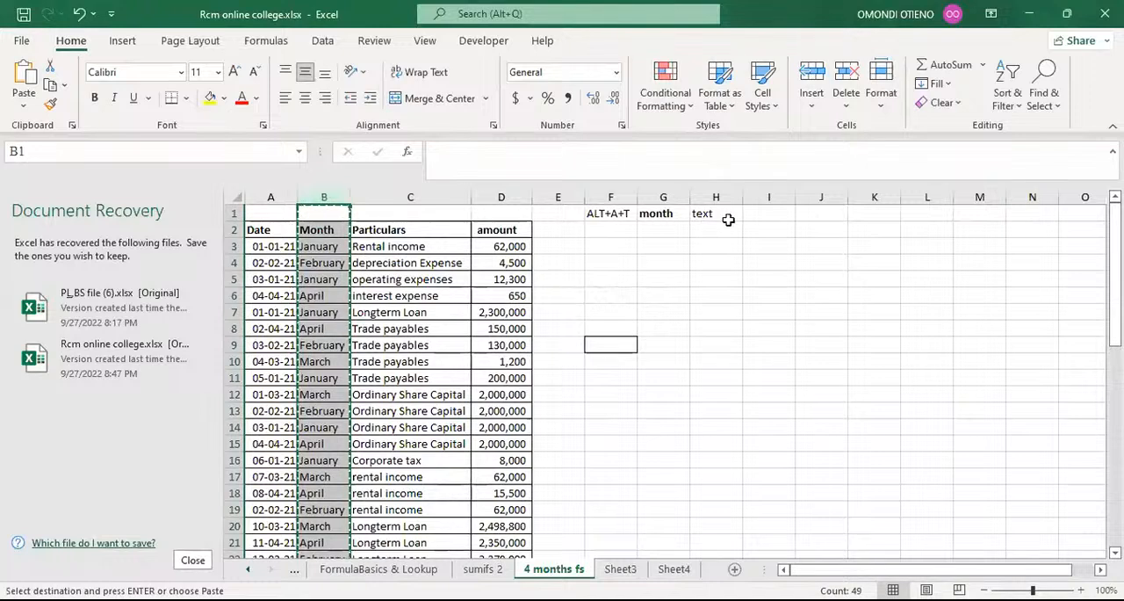
pyautogui.click(815, 195)
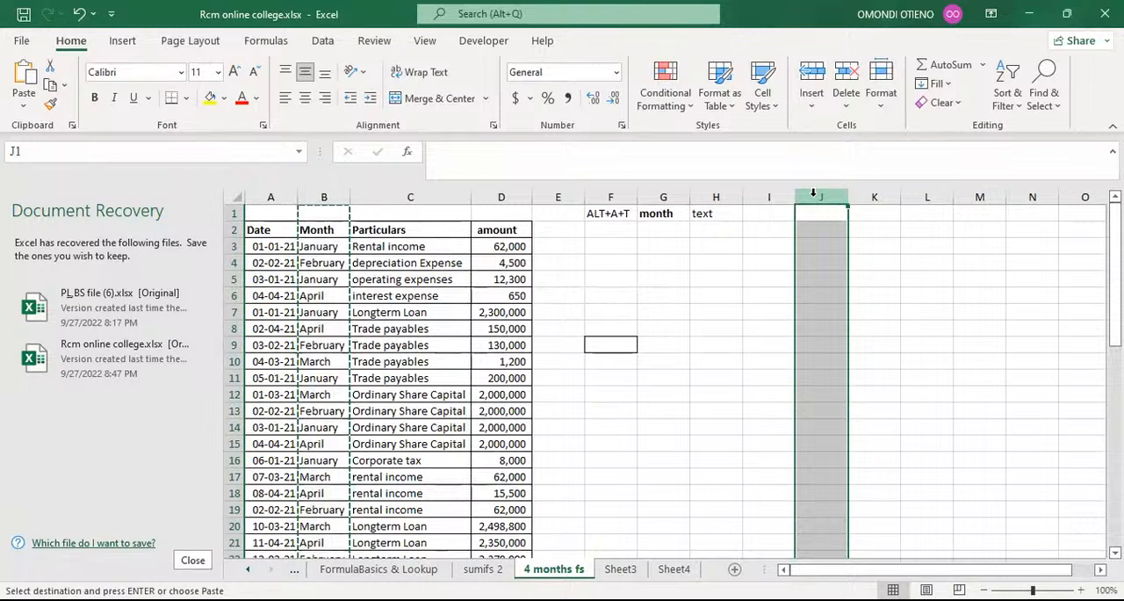
pyautogui.click(321, 246)
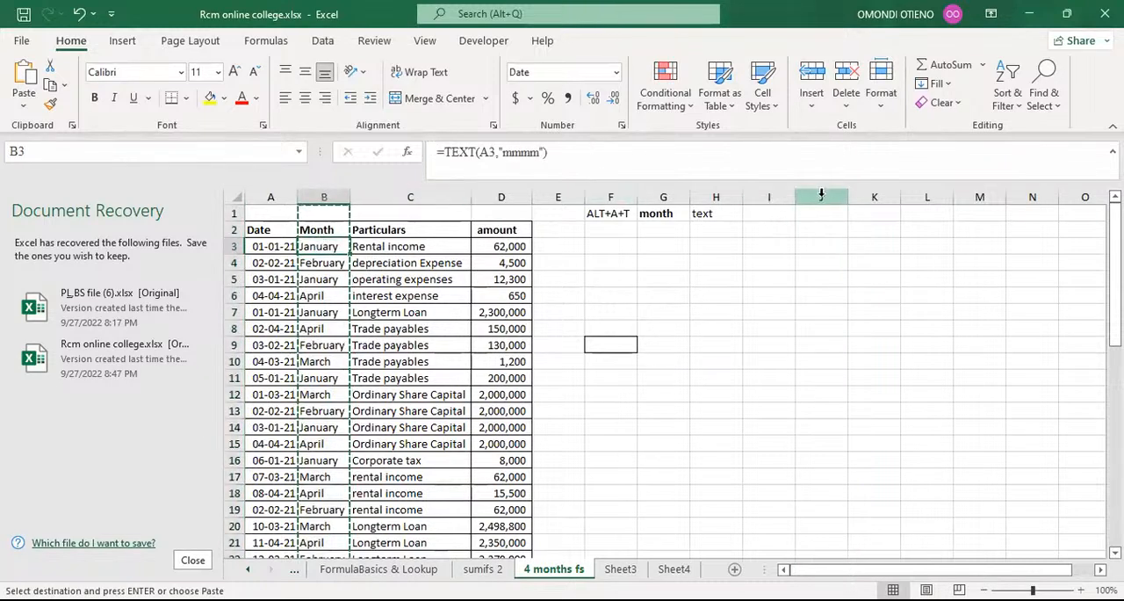
pyautogui.click(866, 197)
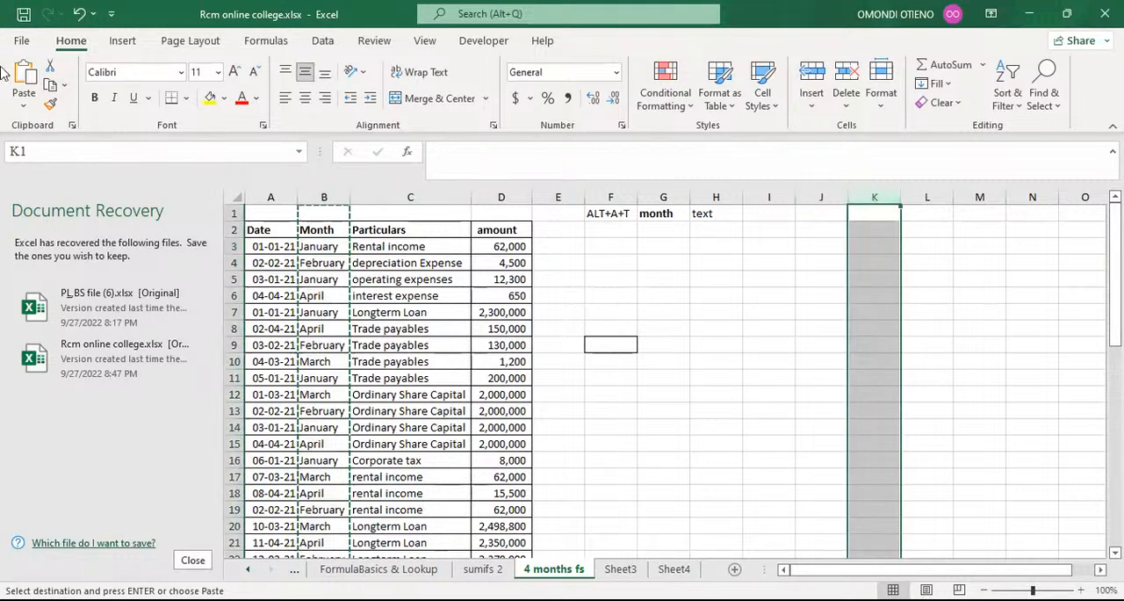
# Try a regular paste of the copied Month column into column K and undo it.
pyautogui.click(26, 77)
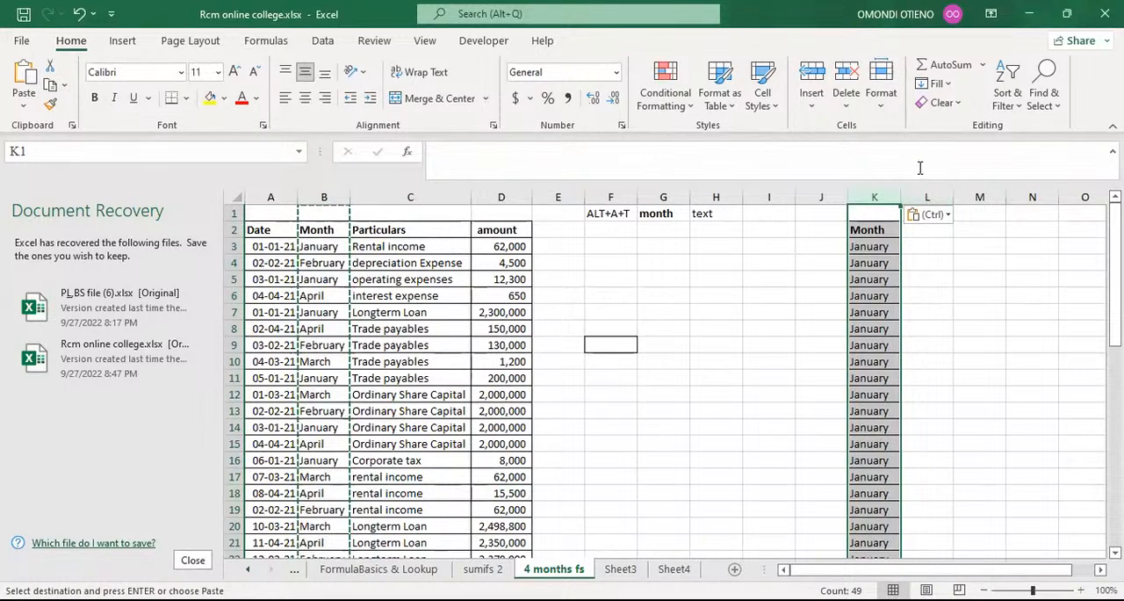
pyautogui.click(79, 14)
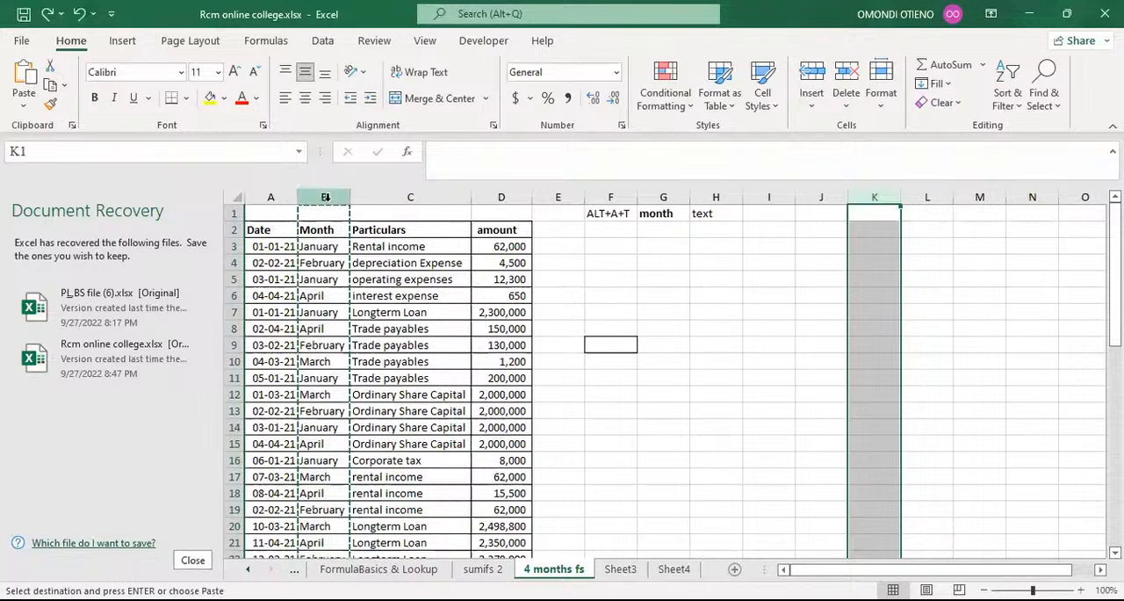
# Paste the copied Month column into column K as values only and compare its cells with the formula in B3.
pyautogui.click(24, 109)
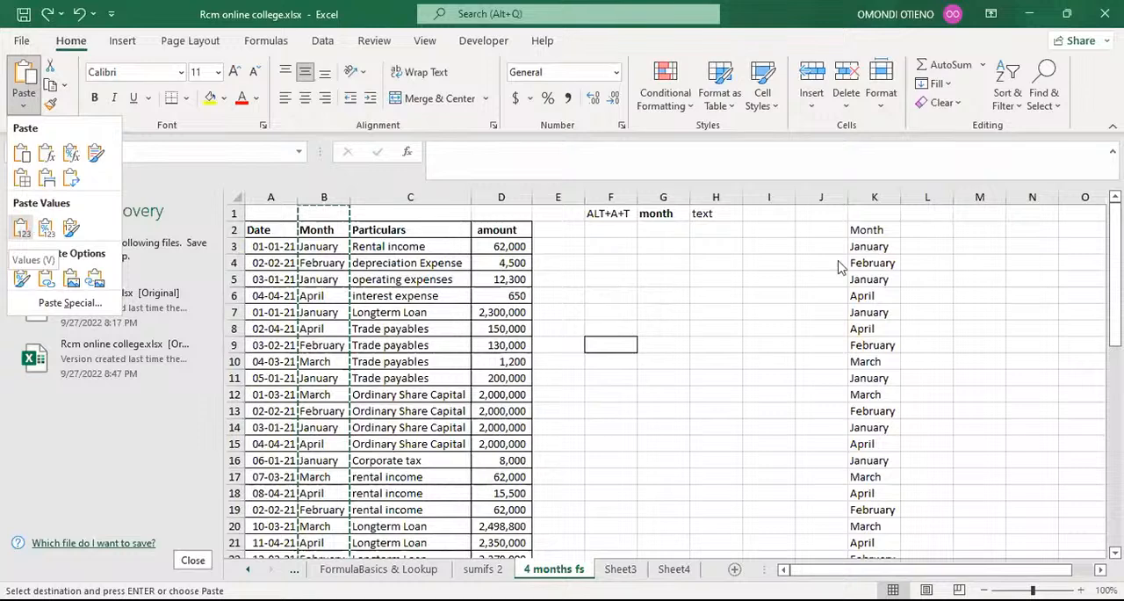
pyautogui.click(23, 228)
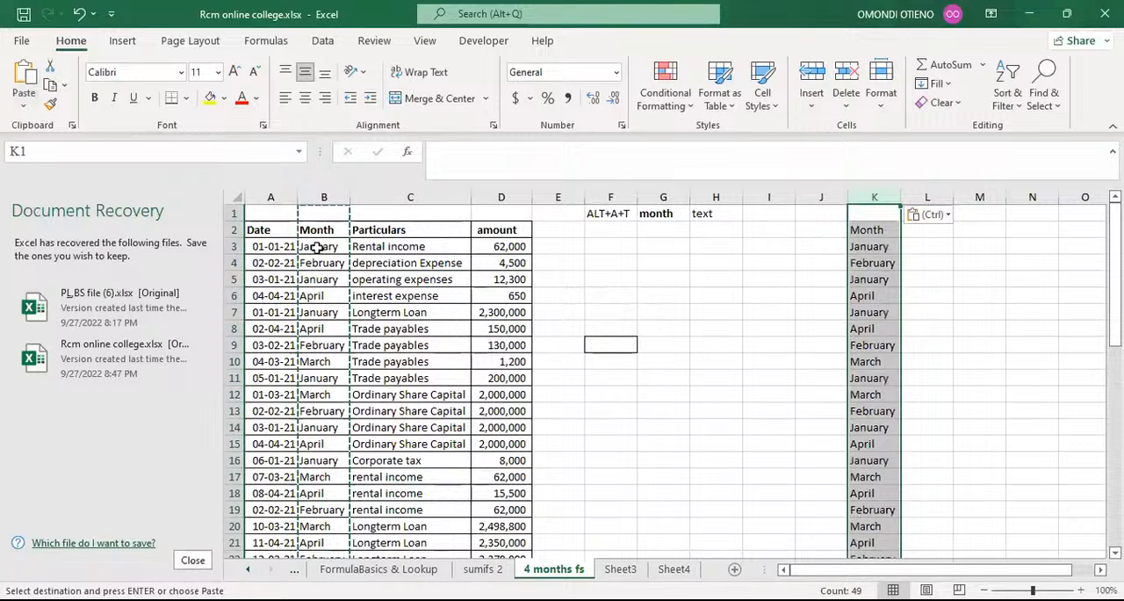
pyautogui.click(884, 249)
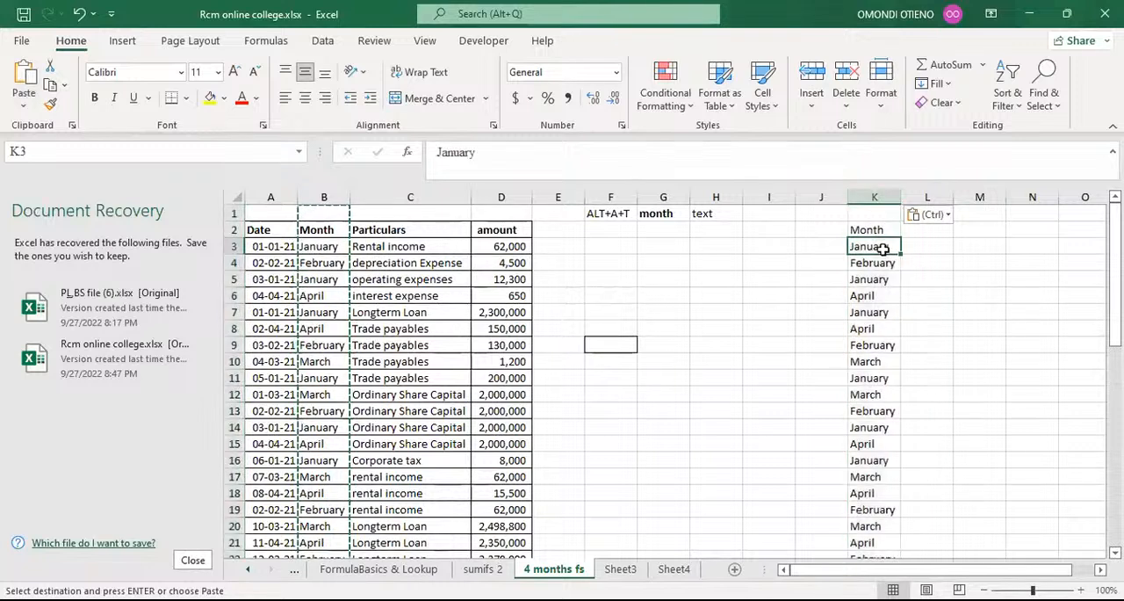
pyautogui.click(878, 263)
pyautogui.click(873, 279)
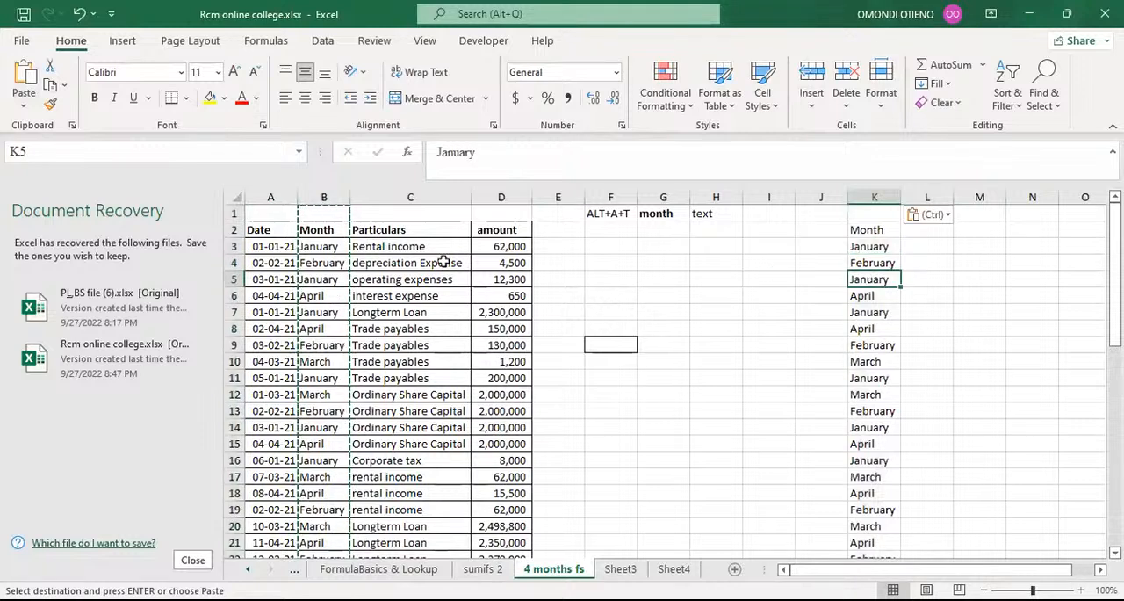
pyautogui.click(314, 248)
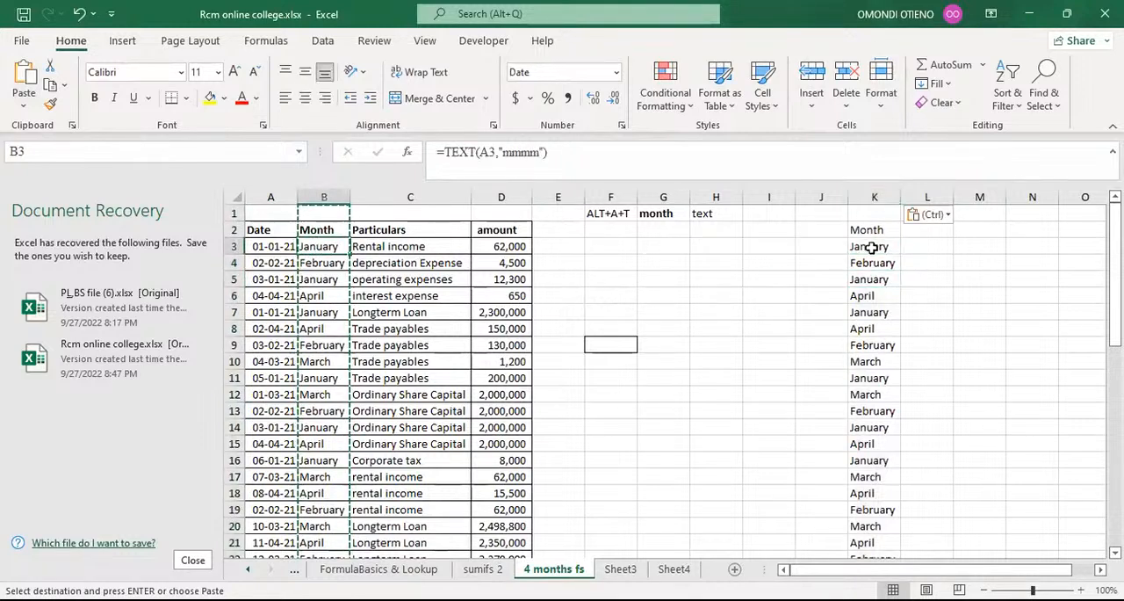
pyautogui.click(871, 249)
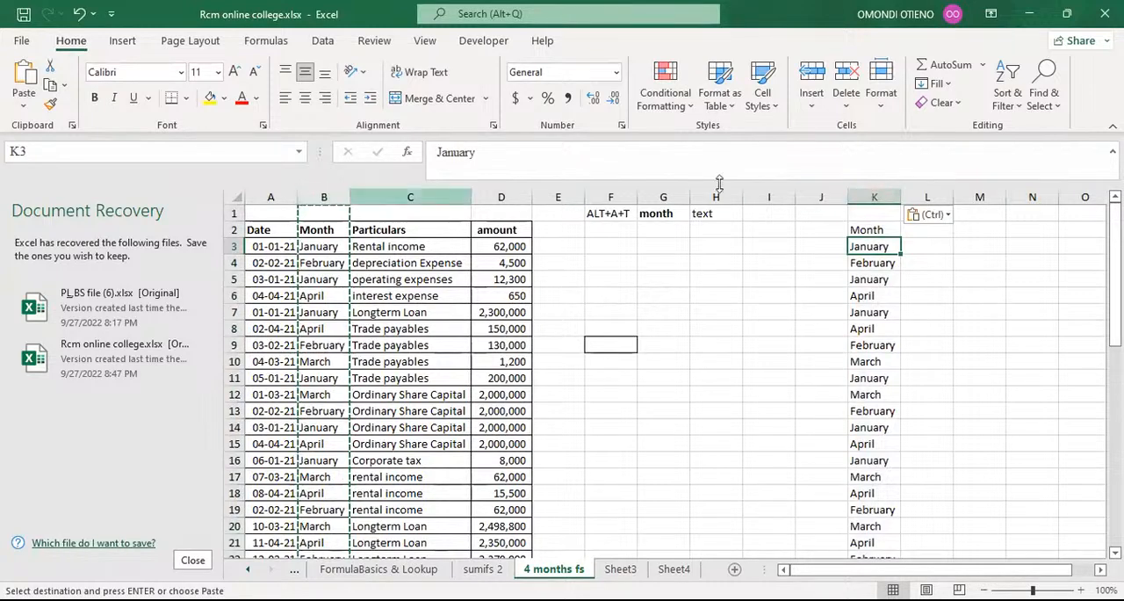
# Remove the duplicates from column K, with the data marked as having headers.
pyautogui.click(876, 197)
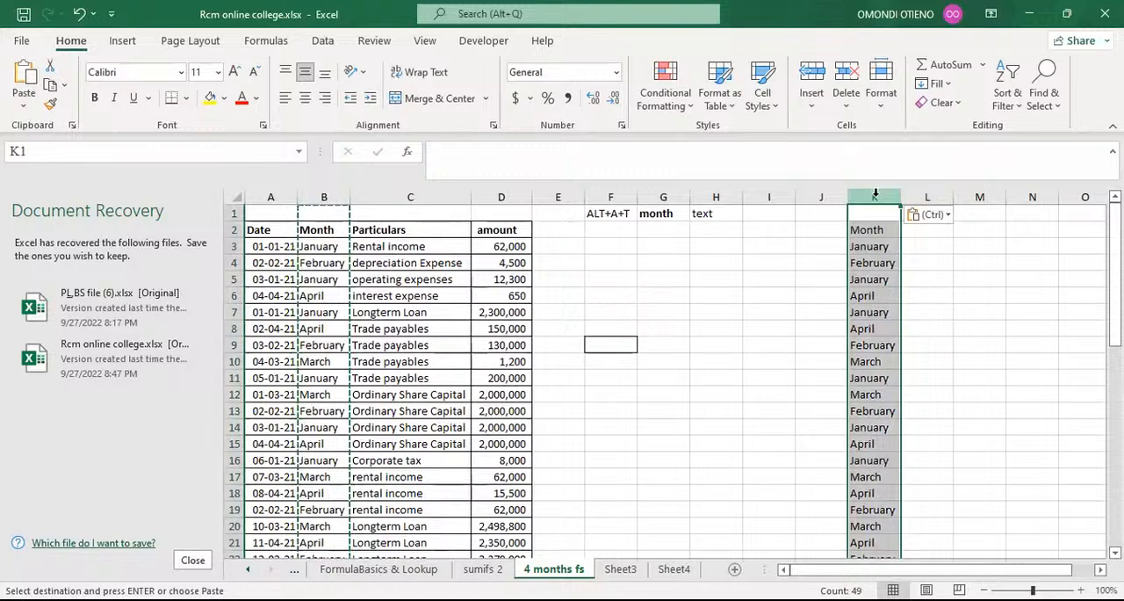
pyautogui.click(321, 44)
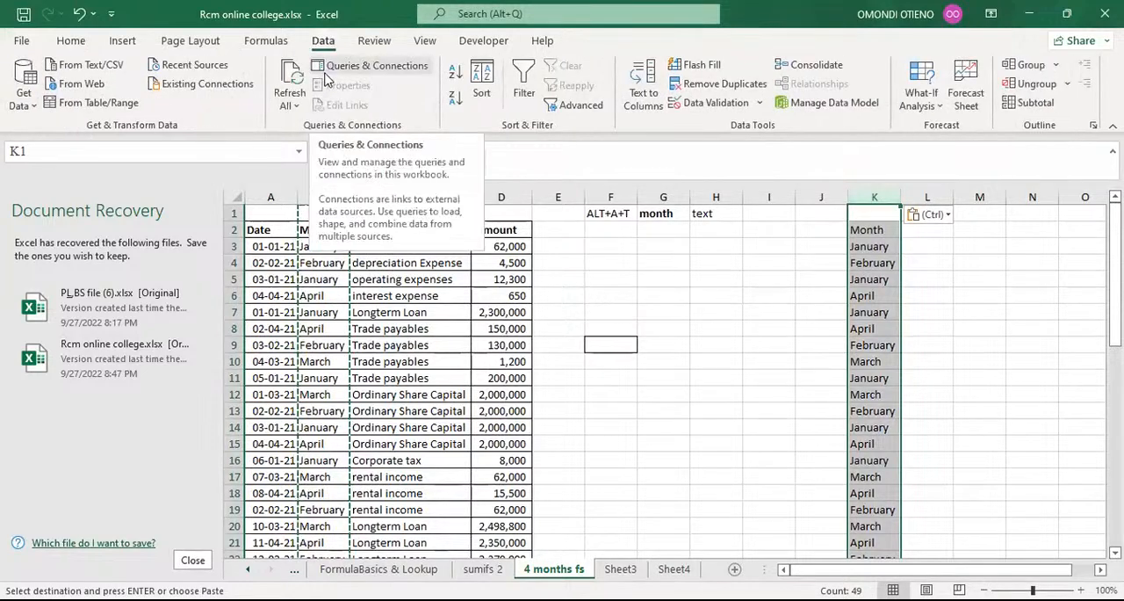
pyautogui.click(722, 83)
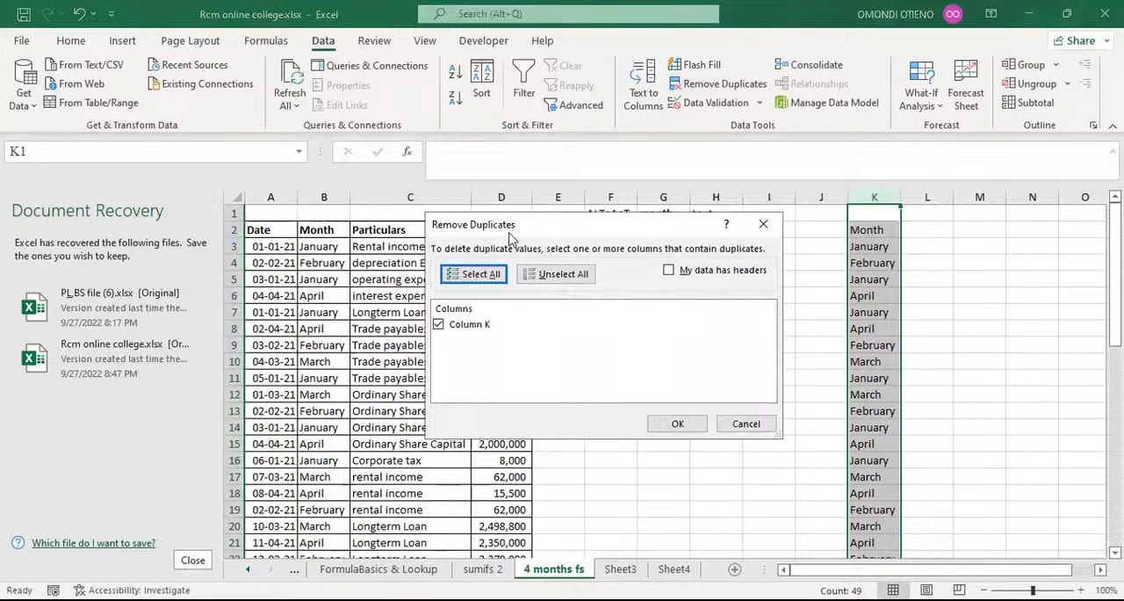
pyautogui.click(669, 272)
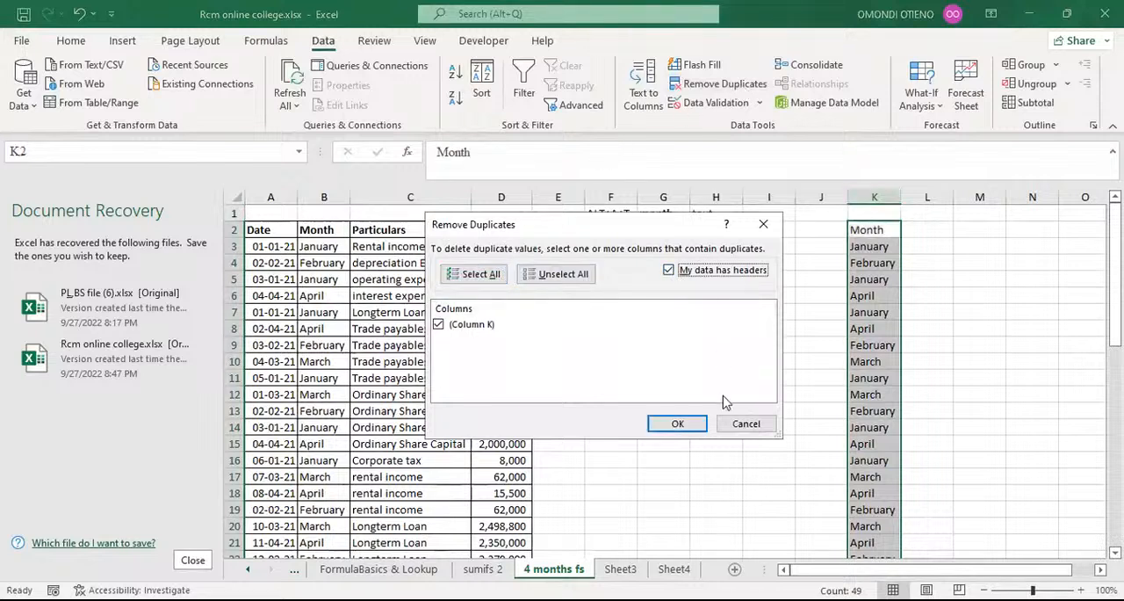
pyautogui.click(677, 426)
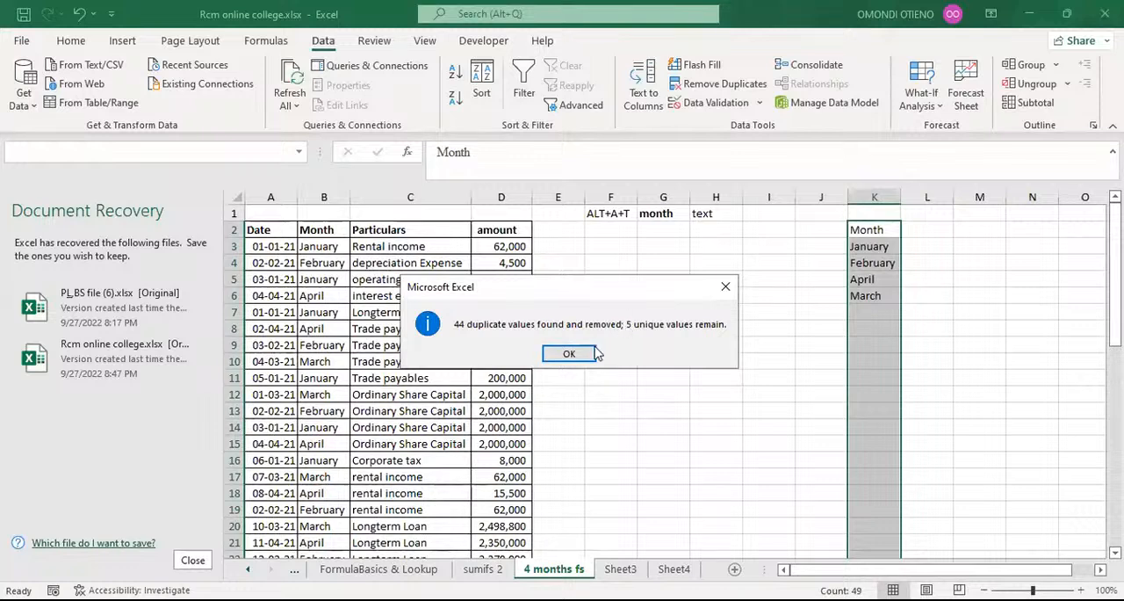
pyautogui.click(582, 356)
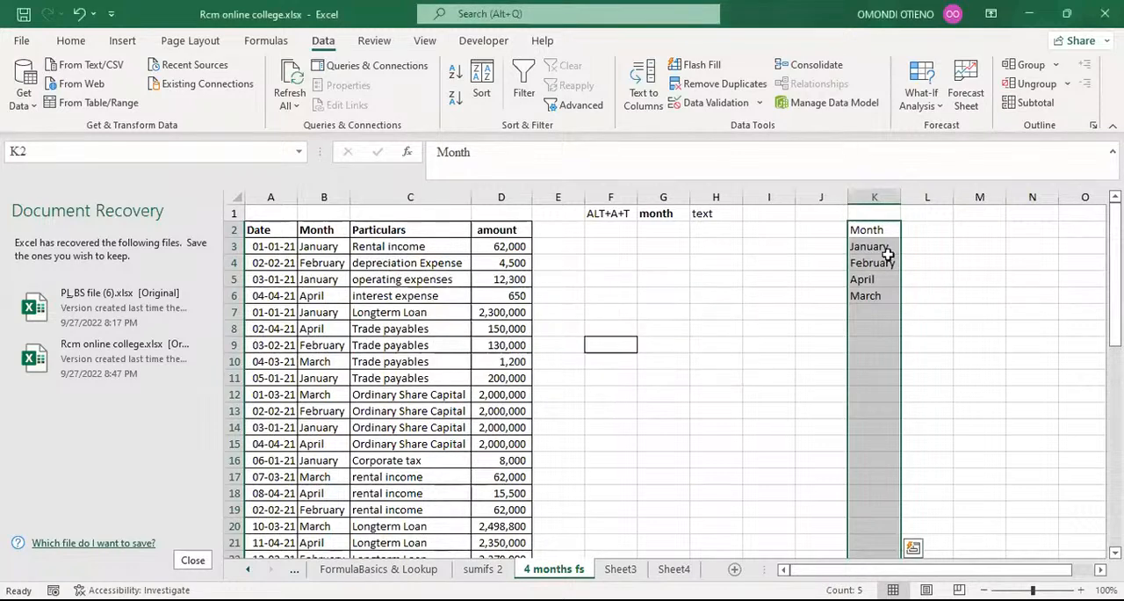
# Select the unique months in K3:K6 and undo the duplicate removal in column K.
pyautogui.moveTo(914, 249); pyautogui.dragTo(912, 259)
pyautogui.moveTo(877, 249); pyautogui.dragTo(877, 289)
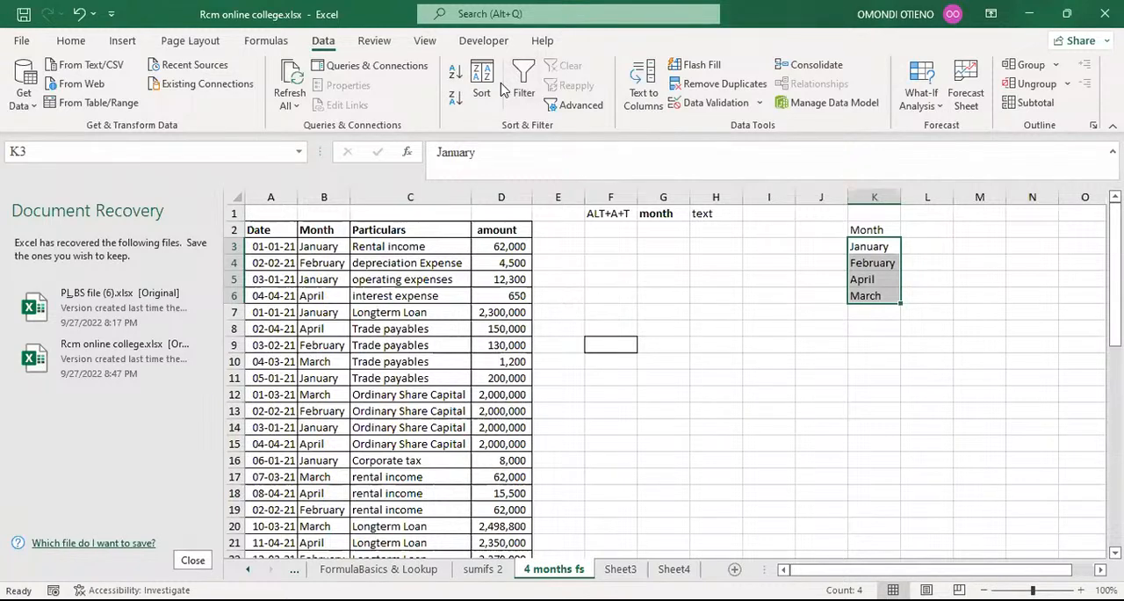
pyautogui.hotkey('ctrl', 'v')
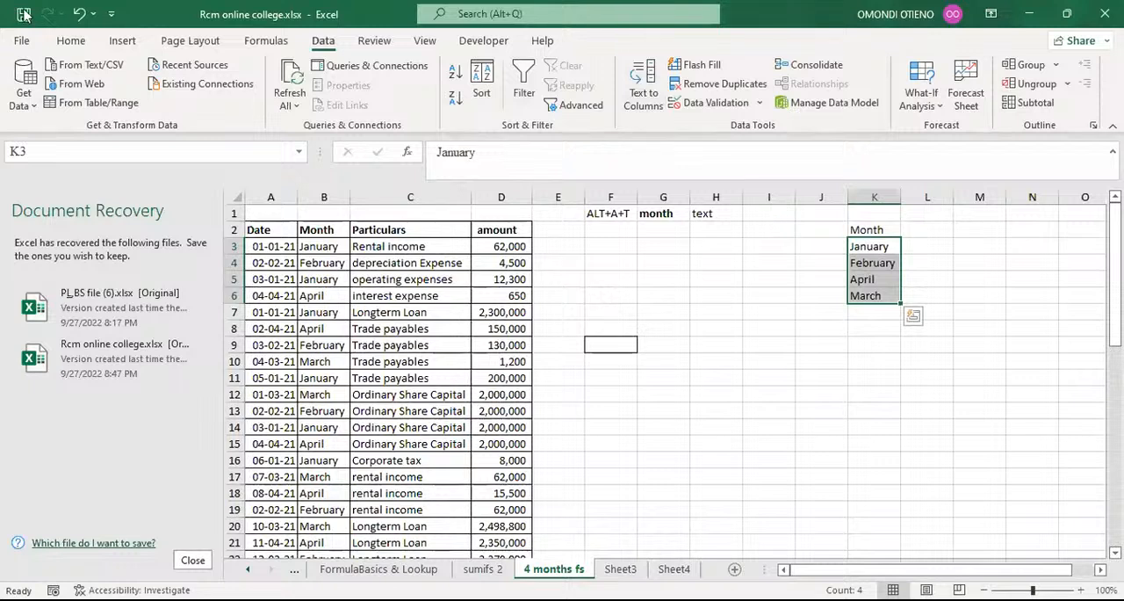
pyautogui.click(76, 16)
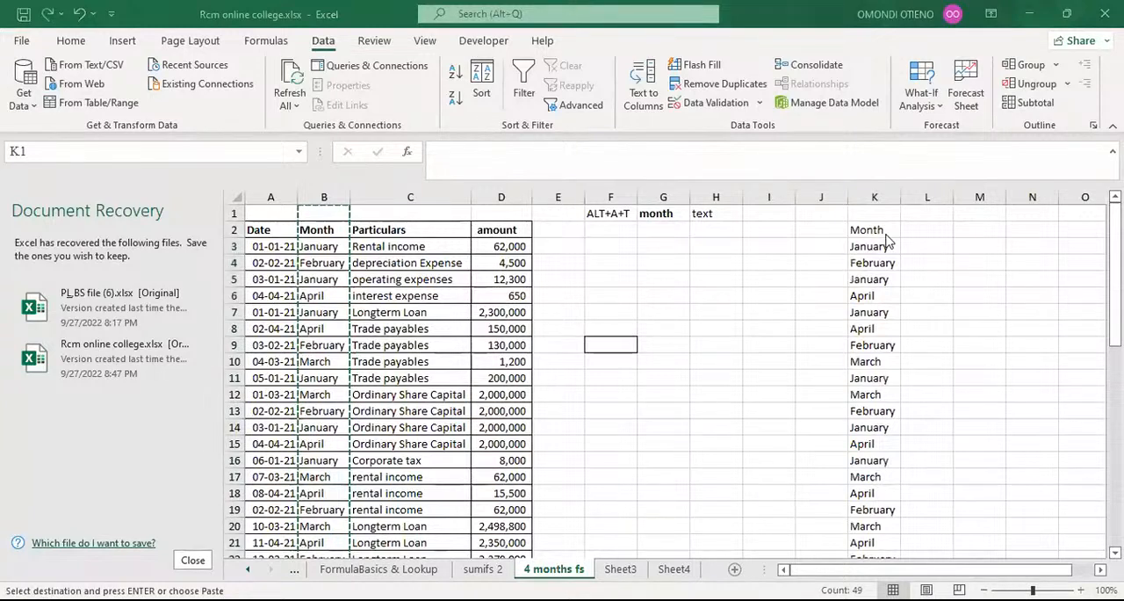
# Remove the duplicates from column K with the data marked as having headers, and undo the removal.
pyautogui.click(720, 303)
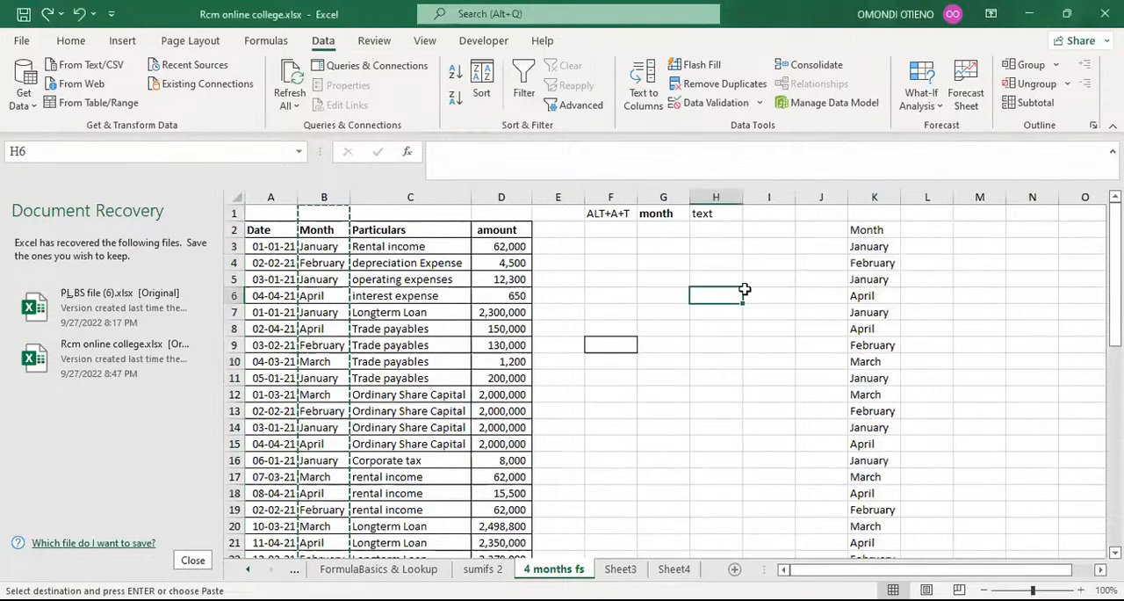
pyautogui.hotkey('ctrl', 'v')
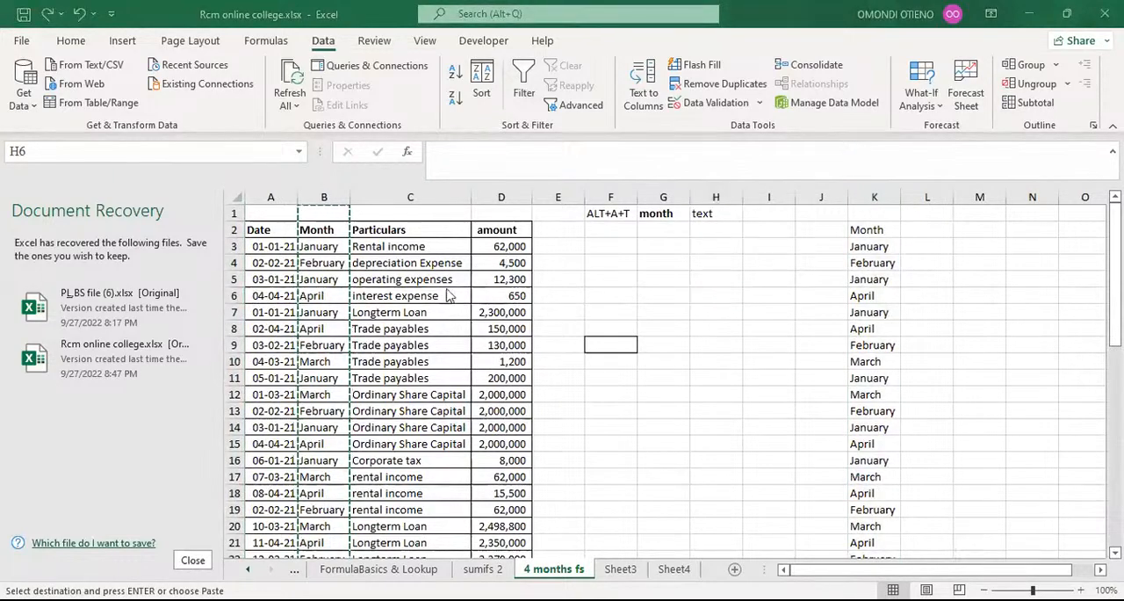
pyautogui.click(873, 195)
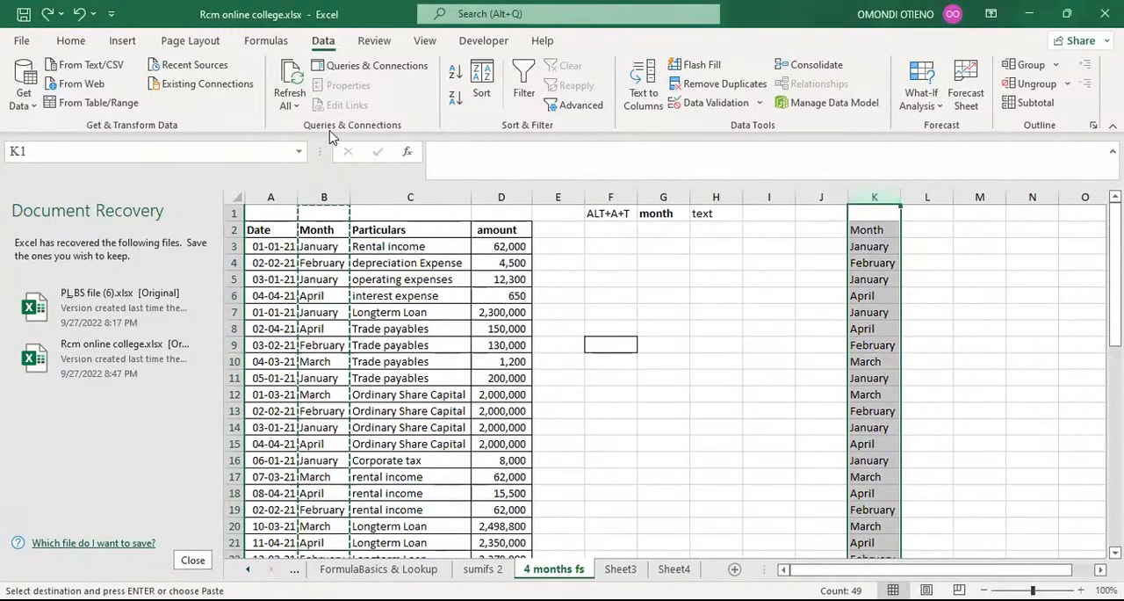
pyautogui.click(734, 86)
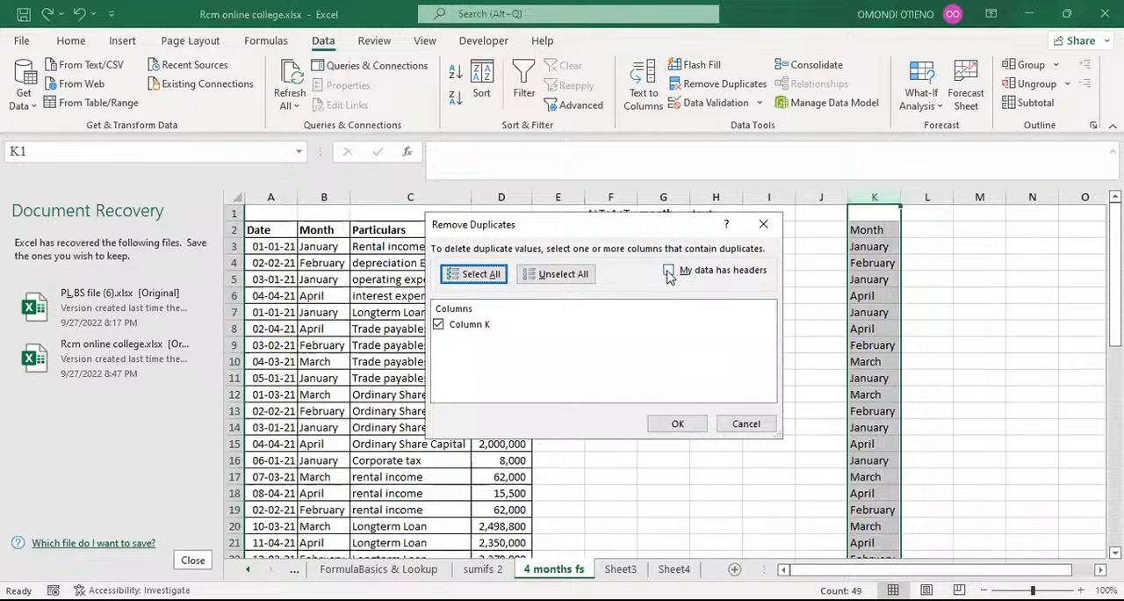
pyautogui.click(669, 272)
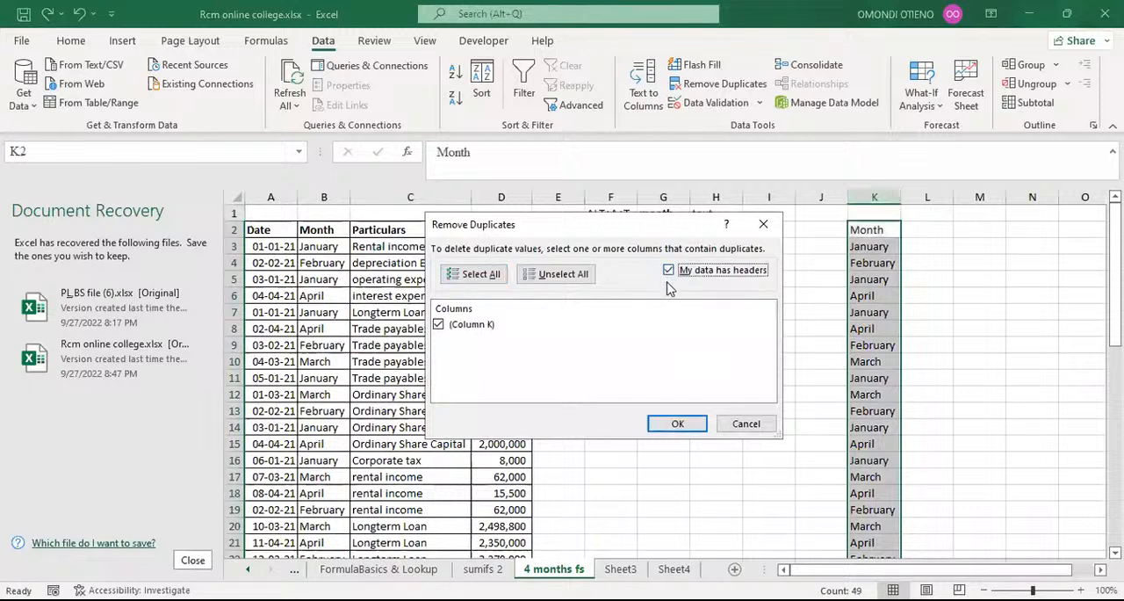
pyautogui.click(675, 425)
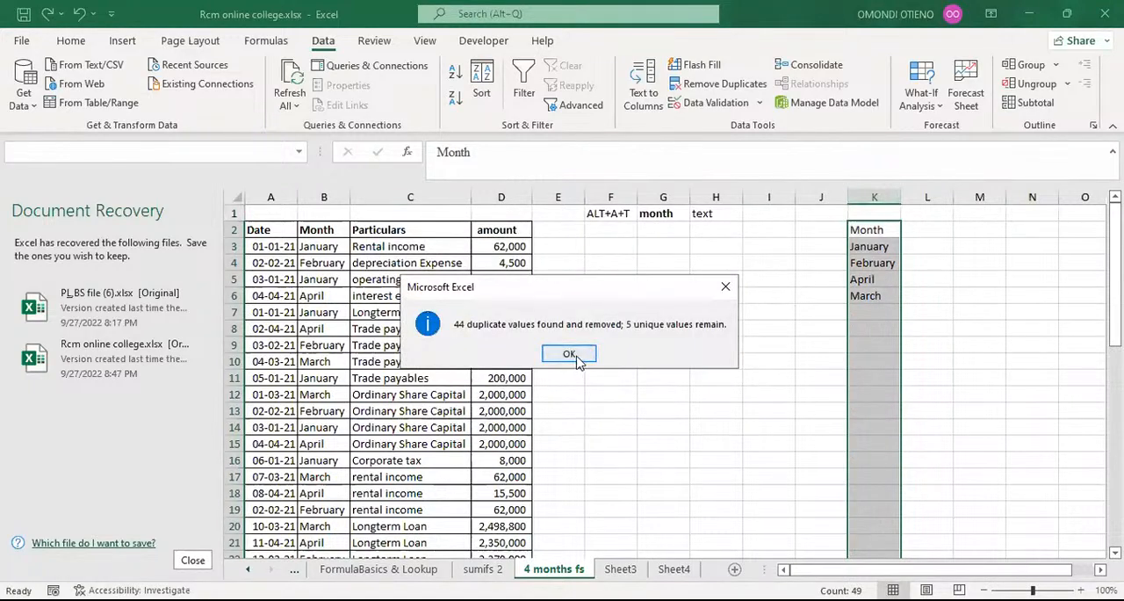
pyautogui.click(571, 355)
pyautogui.click(79, 15)
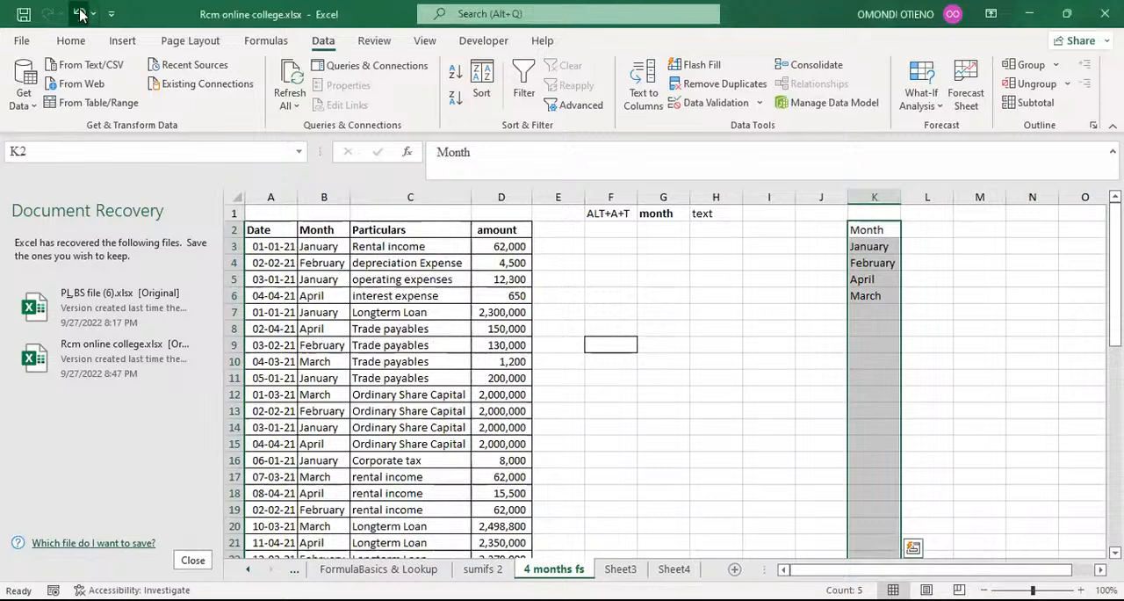
pyautogui.click(641, 231)
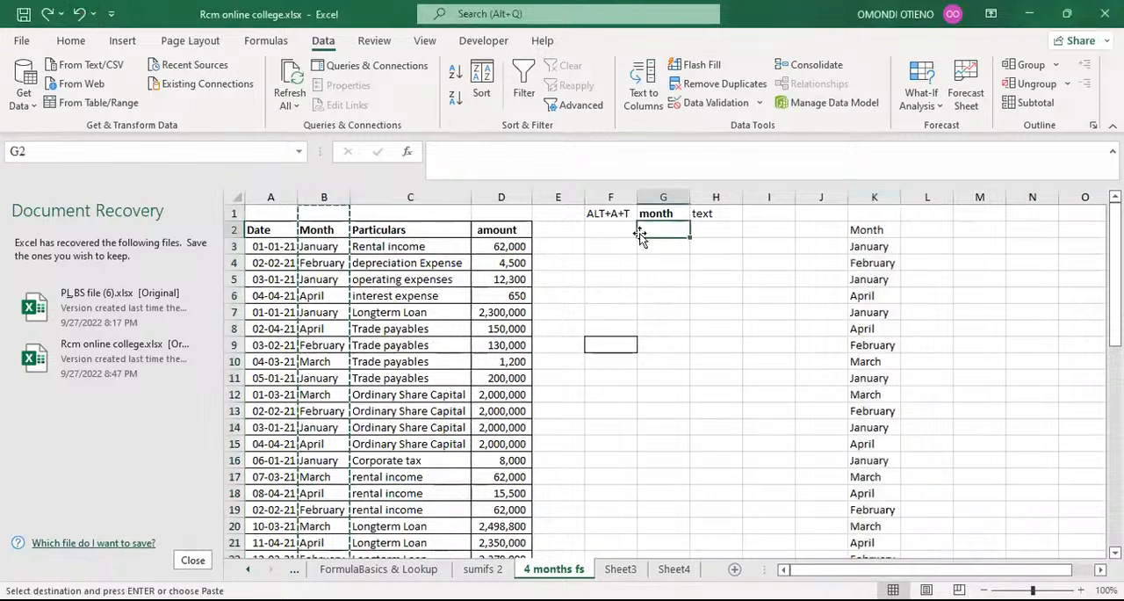
pyautogui.click(613, 215)
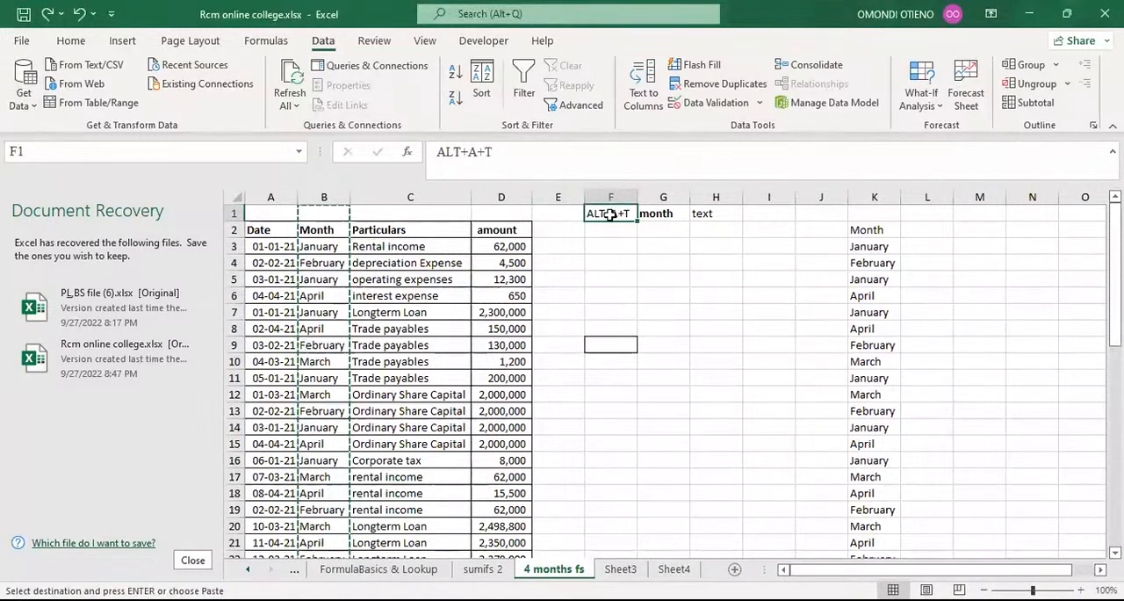
pyautogui.click(618, 242)
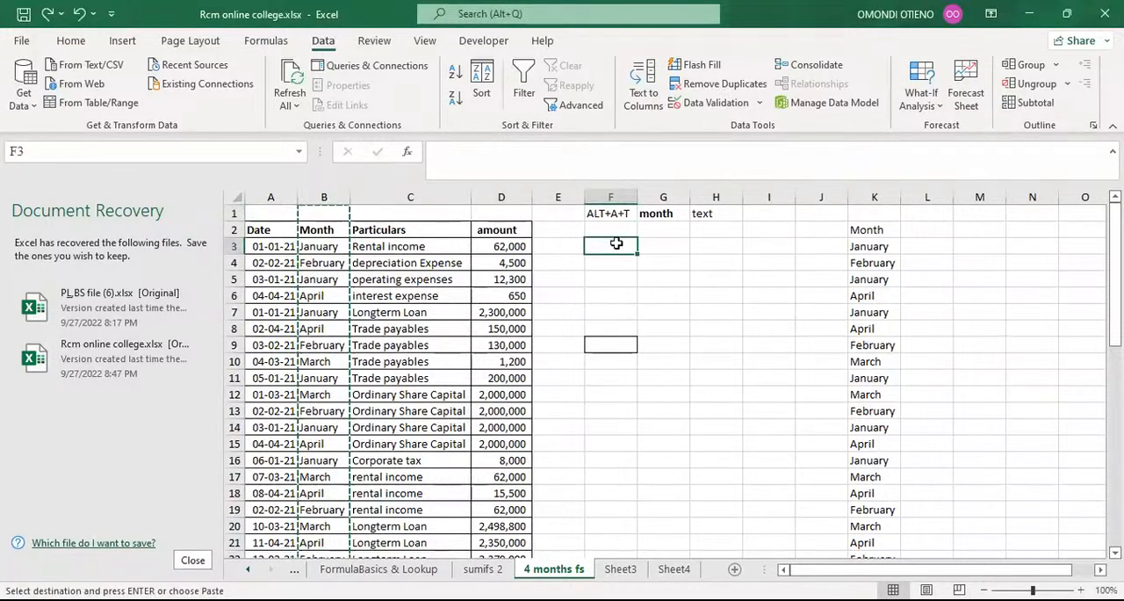
# Remove the duplicates from the whole of column K without marking the data as having headers.
pyautogui.click(874, 195)
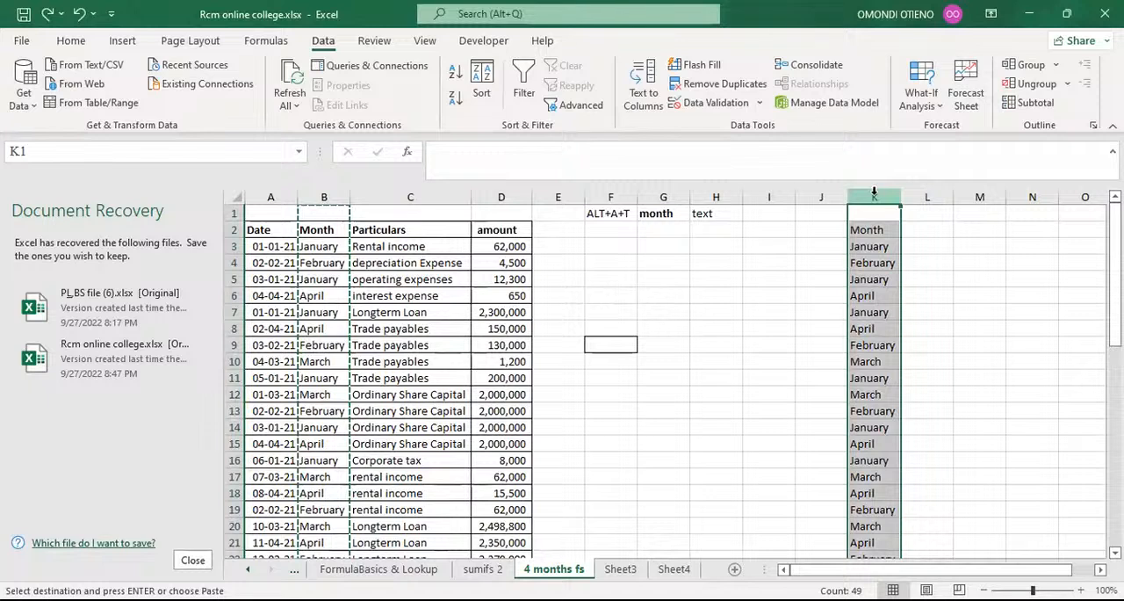
pyautogui.press('alt')
pyautogui.press('a')
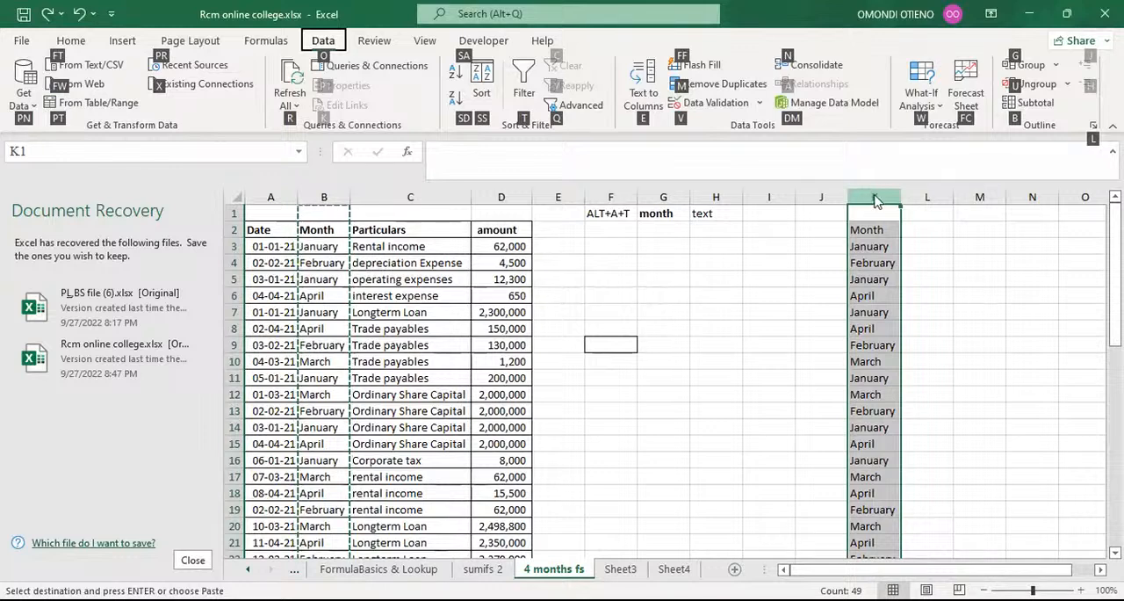
pyautogui.press('m')
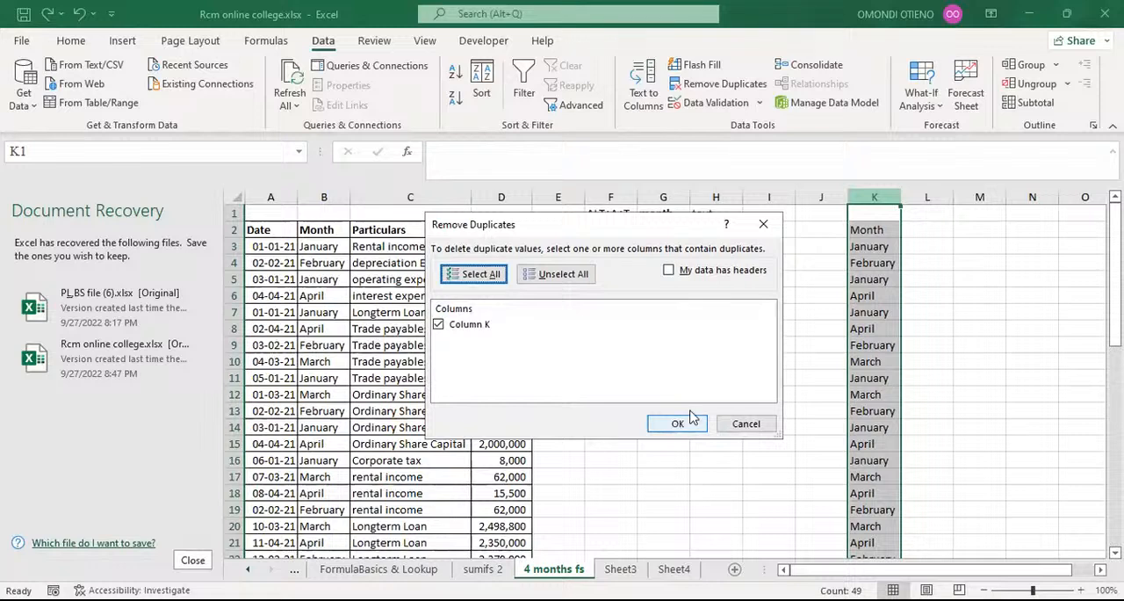
pyautogui.press('Tab')
pyautogui.press('Tab')
pyautogui.press('Tab')
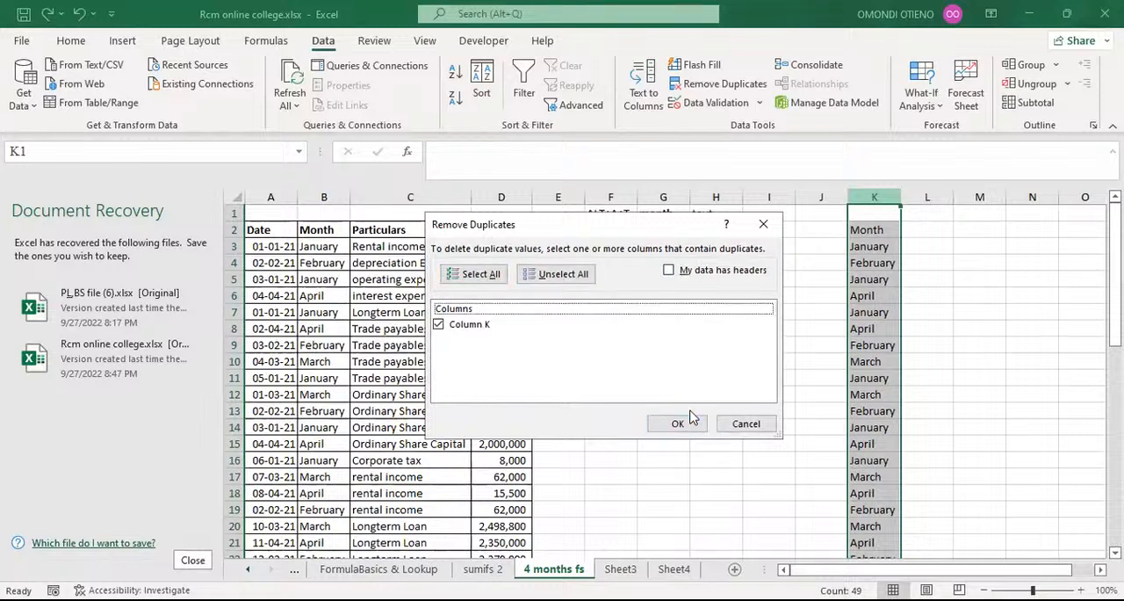
pyautogui.press('Tab')
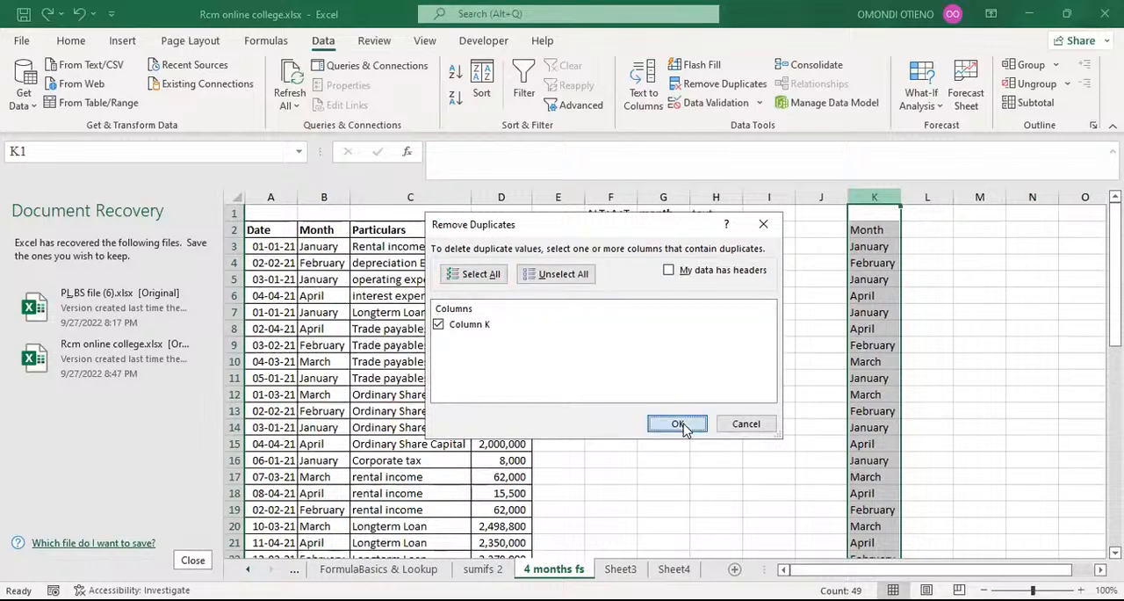
pyautogui.click(681, 424)
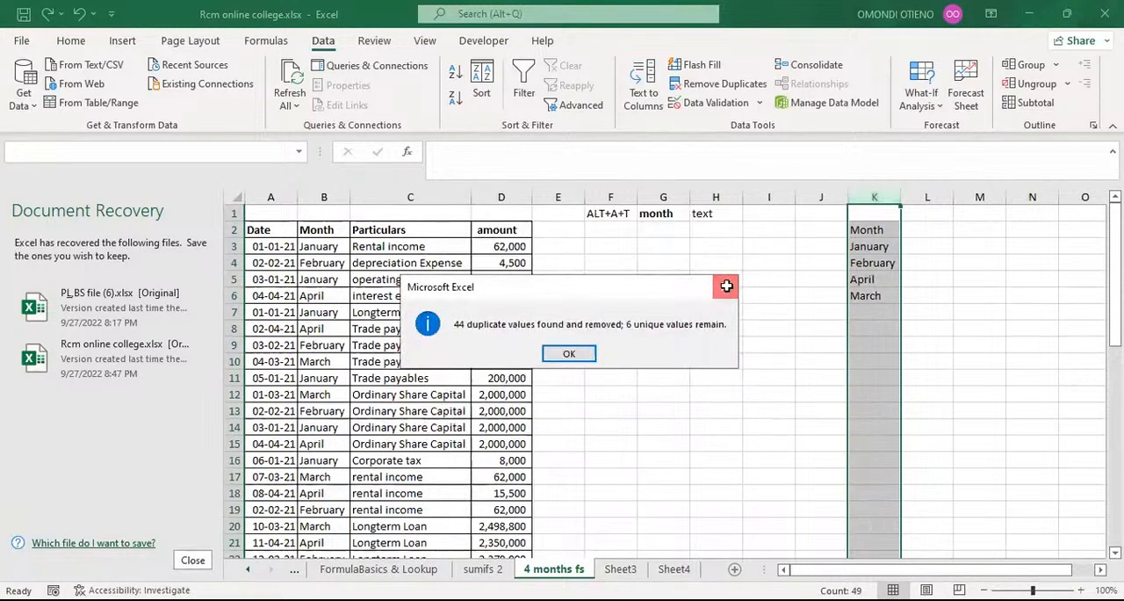
pyautogui.click(728, 290)
# Enter the shortcut note ALT+A+M in cell F3.
pyautogui.click(615, 245)
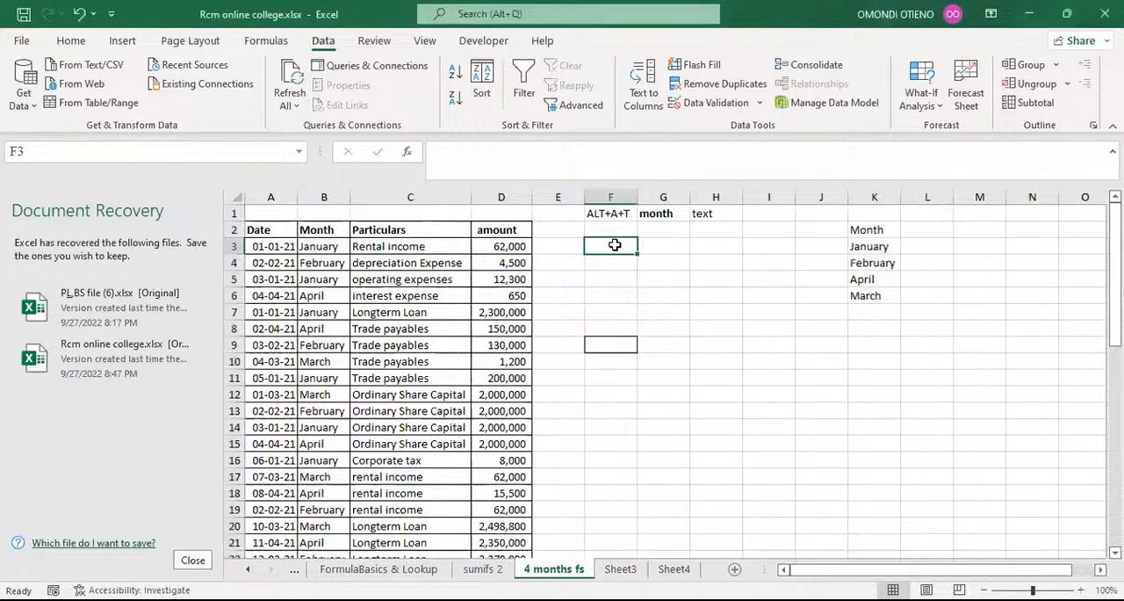
pyautogui.write('ALT+')
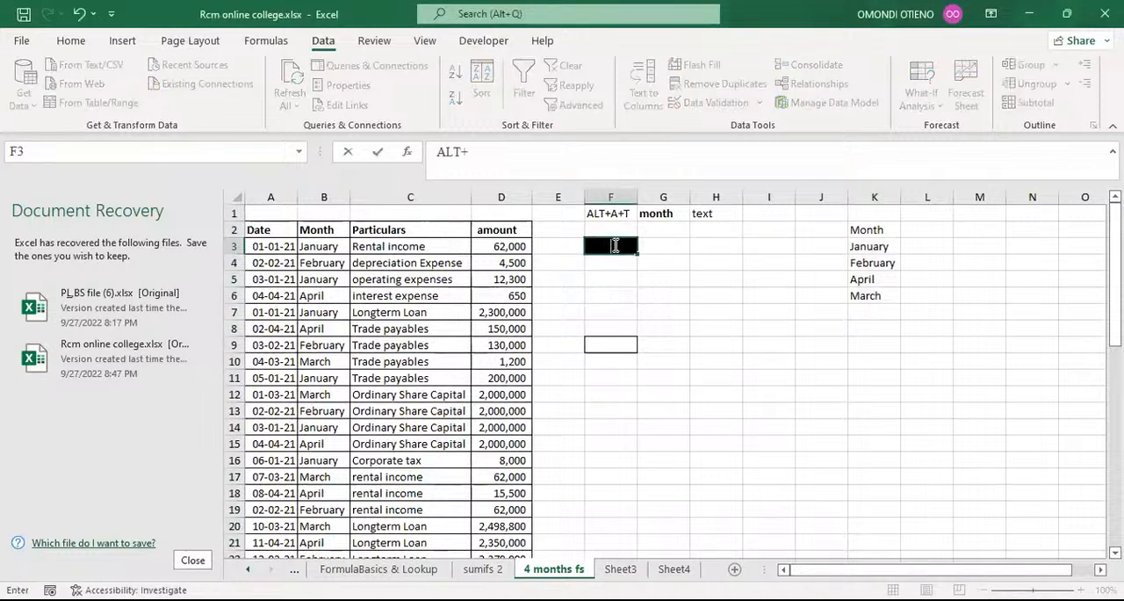
pyautogui.write('A+M')
pyautogui.press('Return')
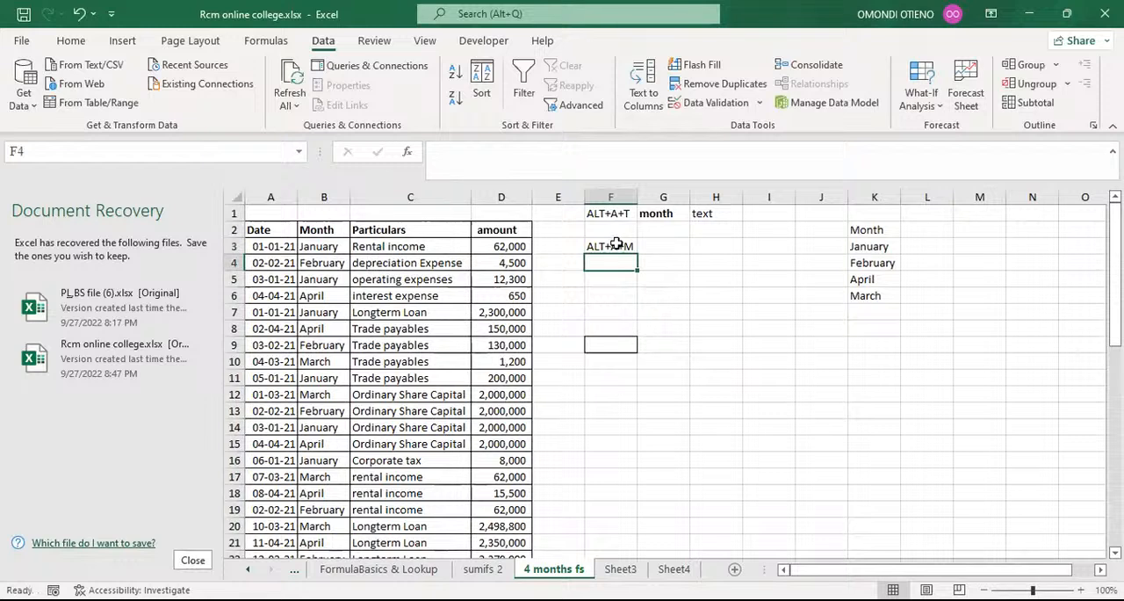
pyautogui.click(618, 244)
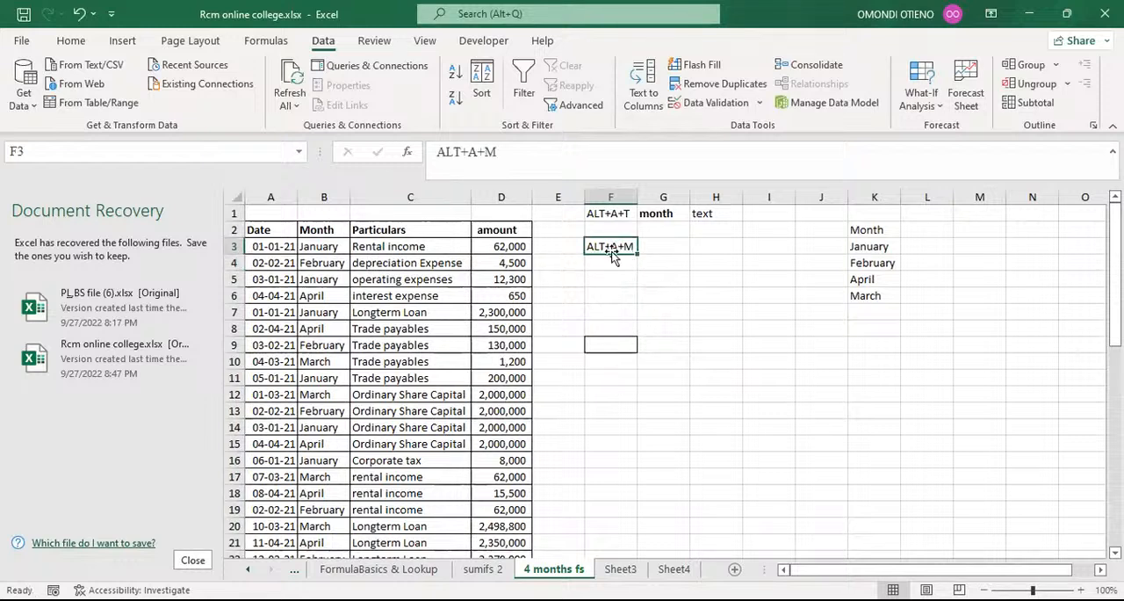
# Copy the Month column B and paste it into column L as values only.
pyautogui.click(331, 195)
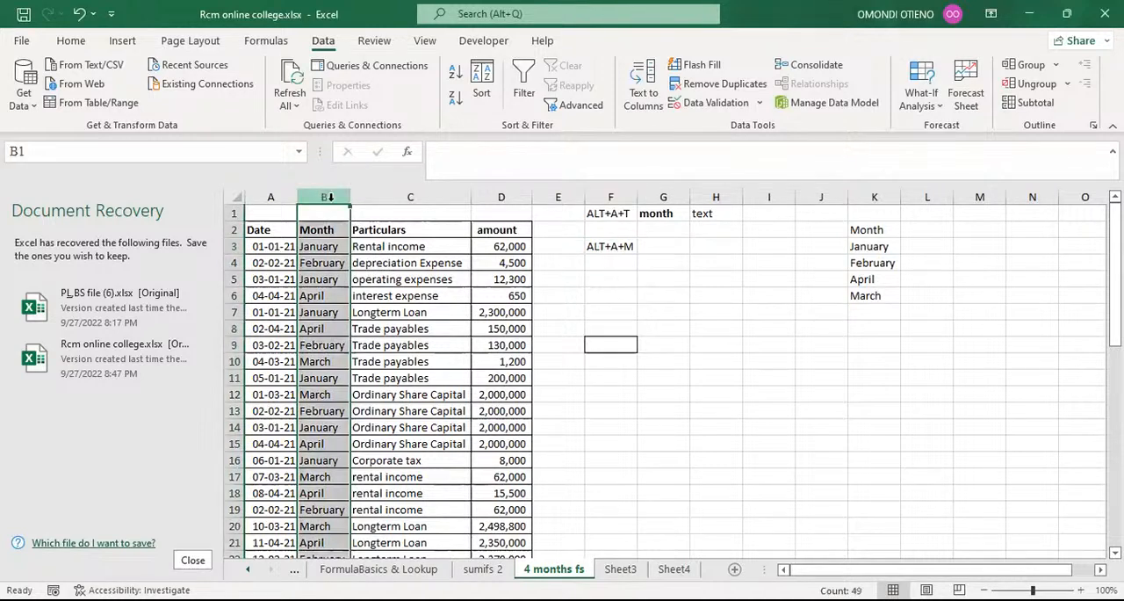
pyautogui.hotkey('ctrl', 'c')
pyautogui.click(924, 195)
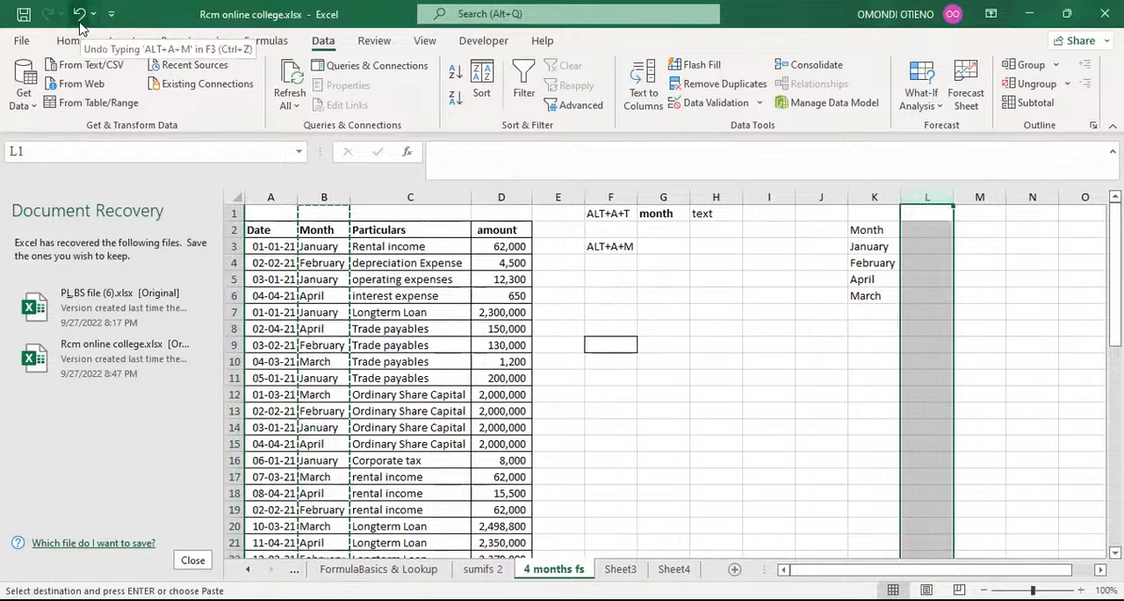
pyautogui.press('alt')
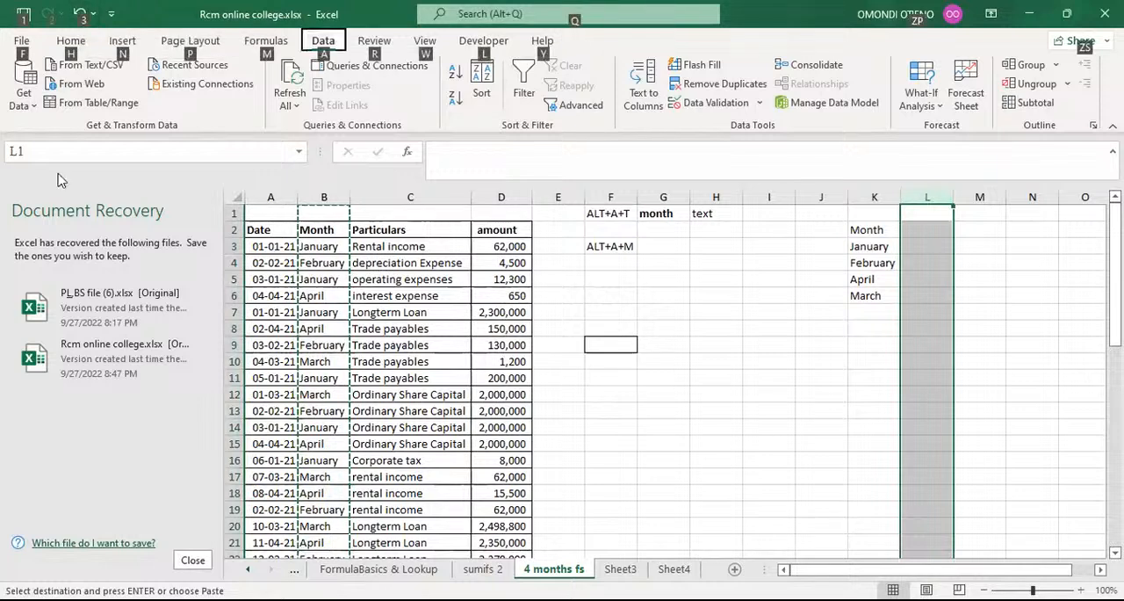
pyautogui.press('h')
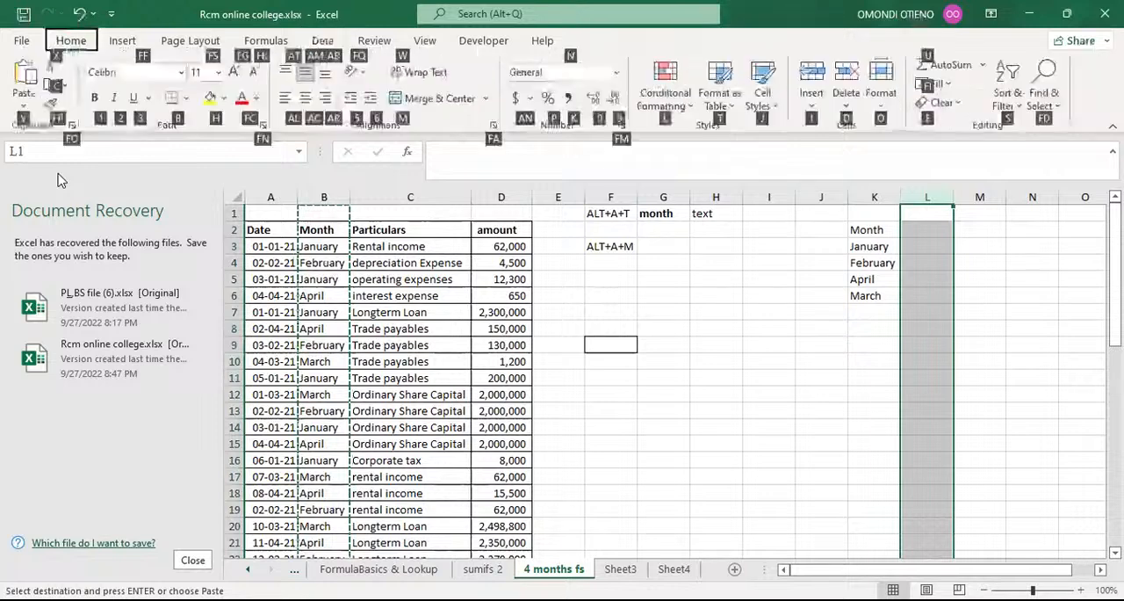
pyautogui.press('v')
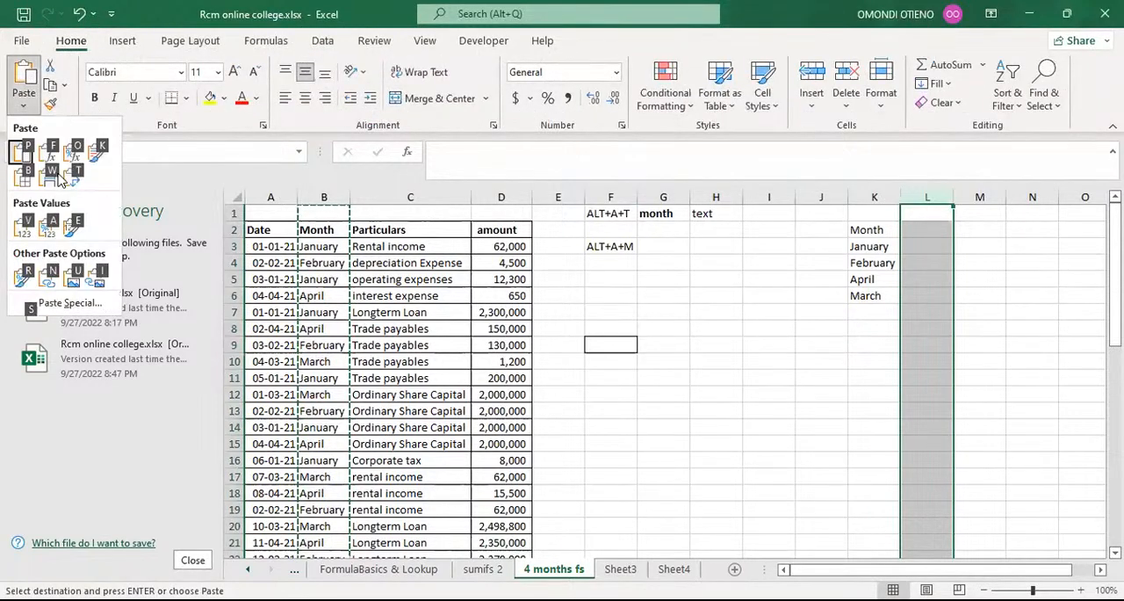
pyautogui.press('p')
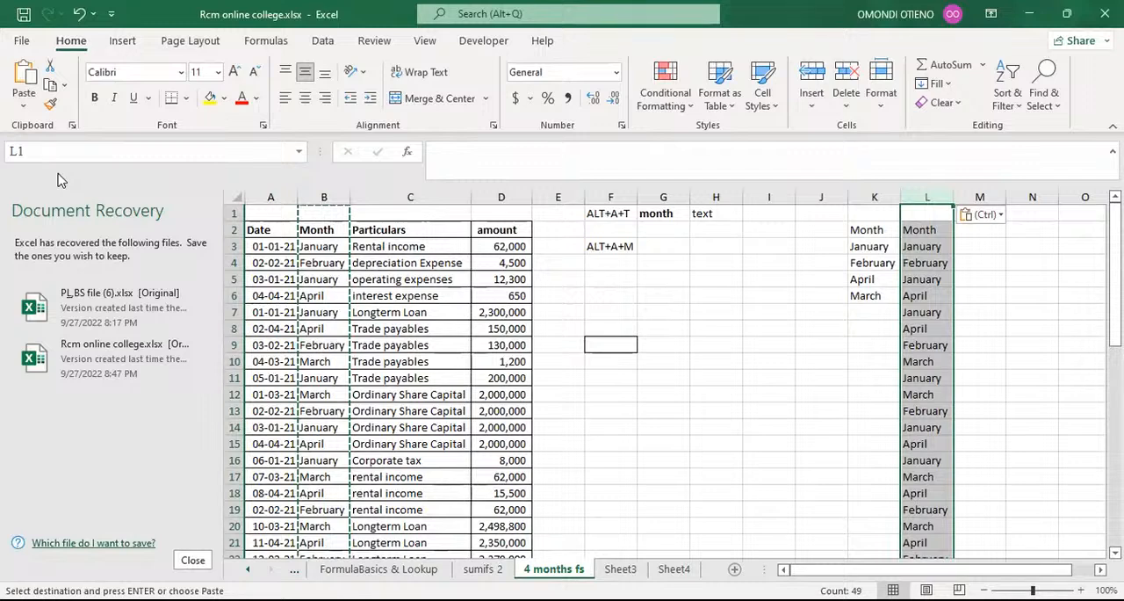
# Remove the duplicates from column L, continuing with the current selection only and leaving the headers option off.
pyautogui.hotkey('alt', 'a', 'm')
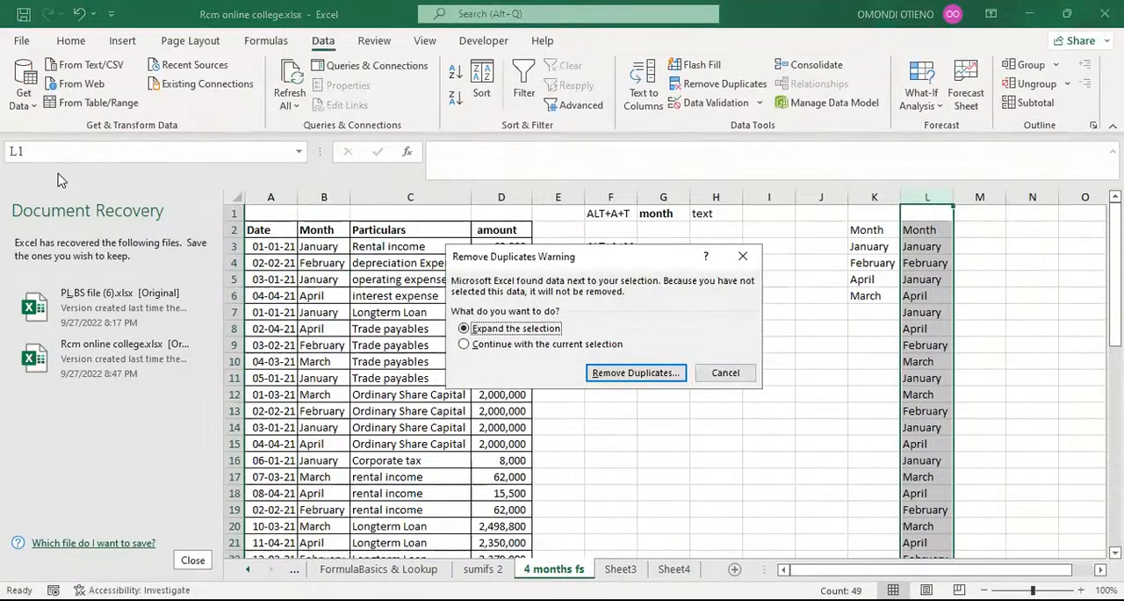
pyautogui.hotkey('alt', 'c')
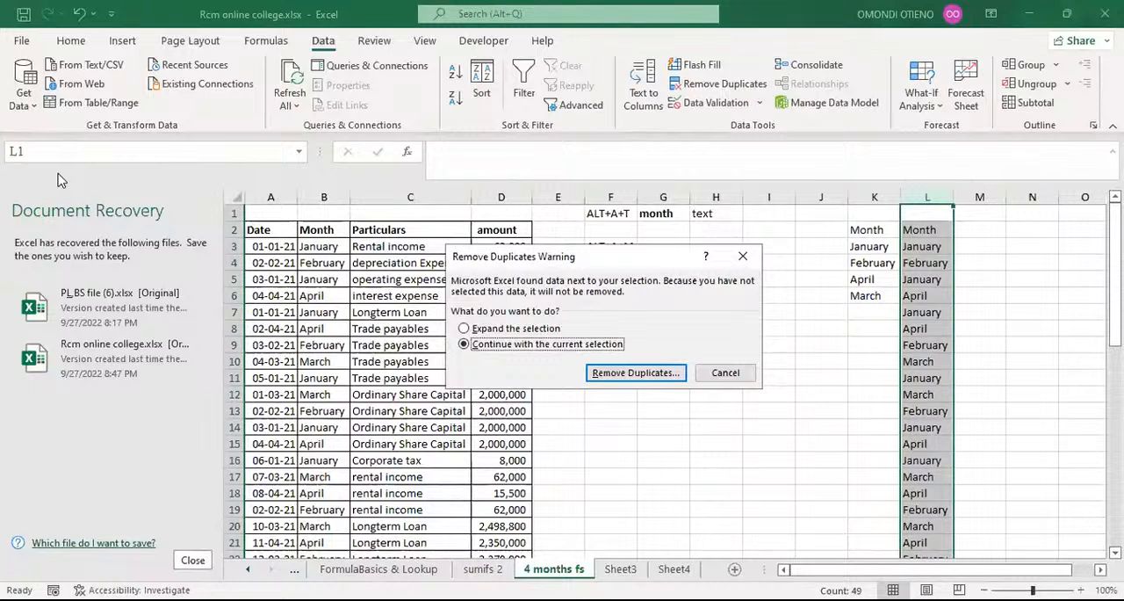
pyautogui.press('Return')
pyautogui.press('Tab')
pyautogui.press('Tab')
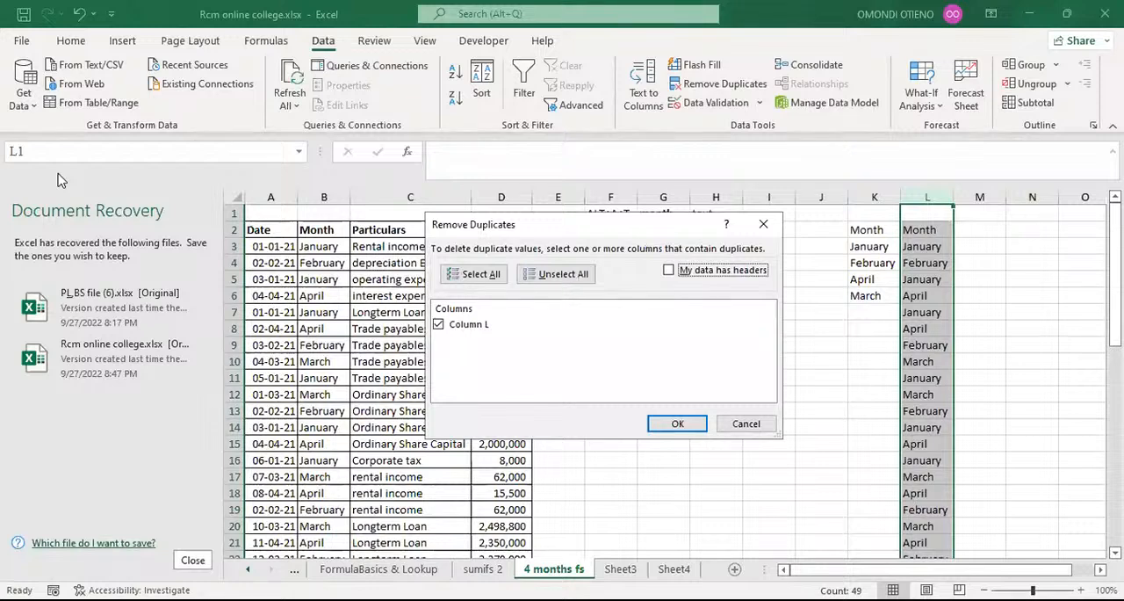
pyautogui.press('Return')
pyautogui.press('Return')
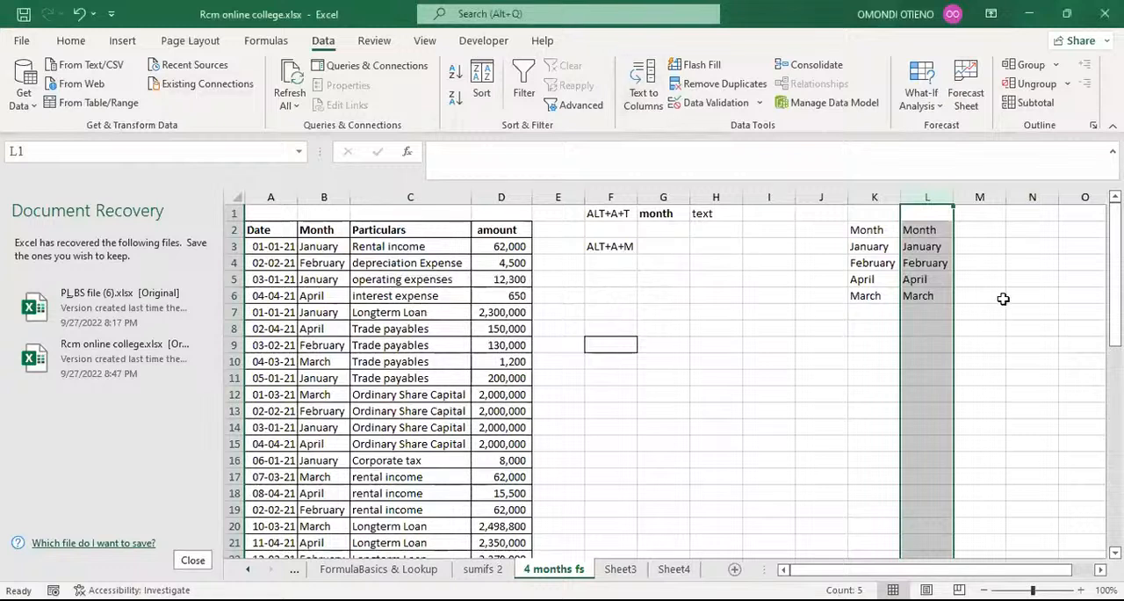
# Inspect cells L3 and L2 of the unique month list and the shortcut note in F3, and select the Month column B.
pyautogui.click(928, 247)
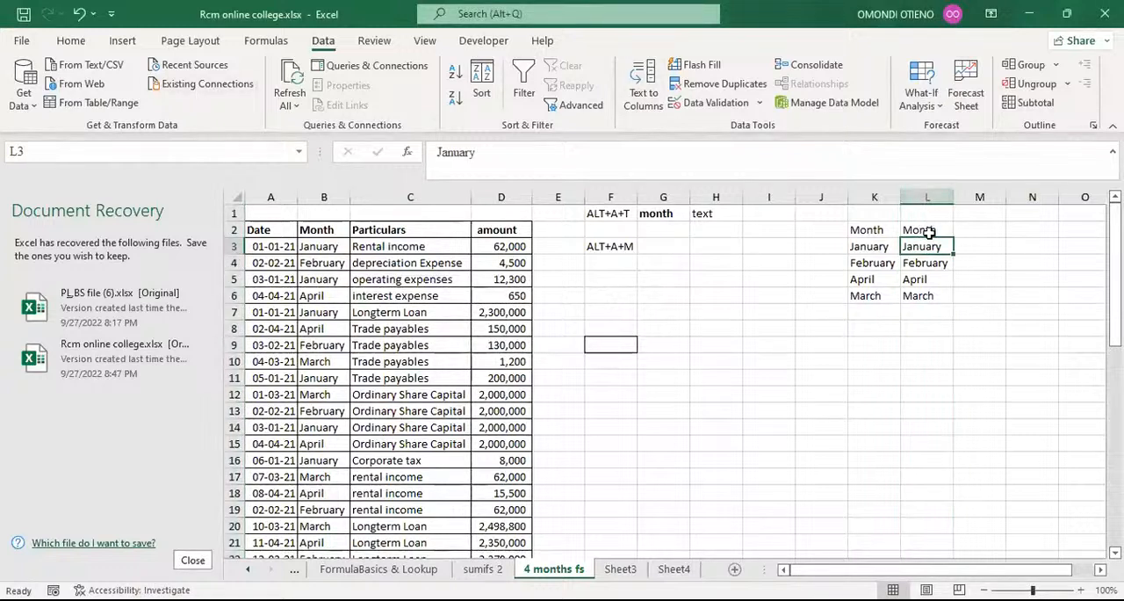
pyautogui.click(929, 232)
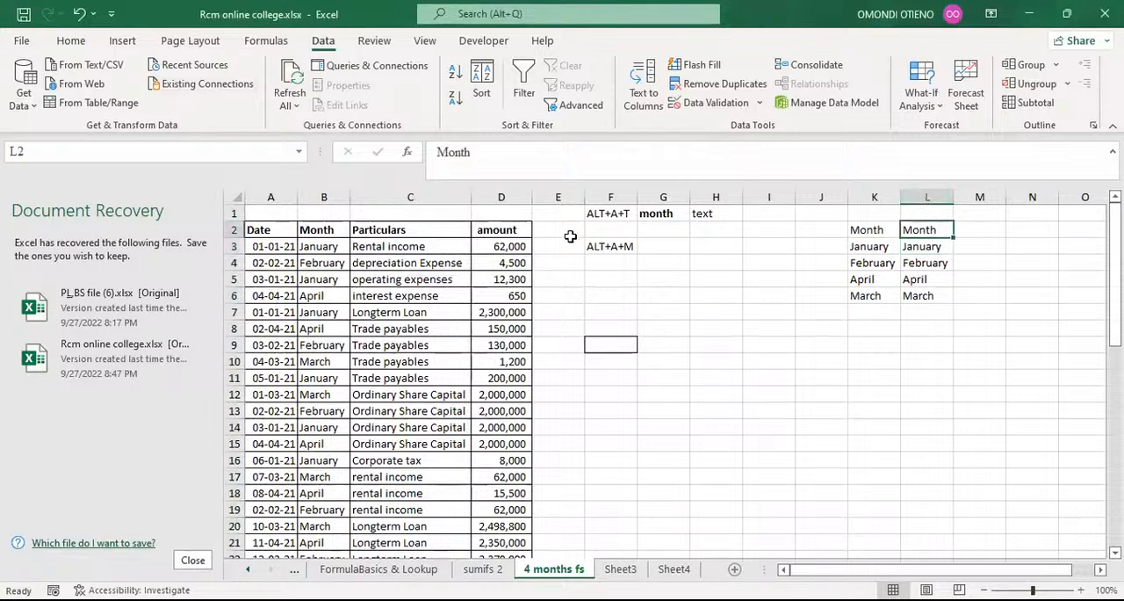
pyautogui.click(617, 246)
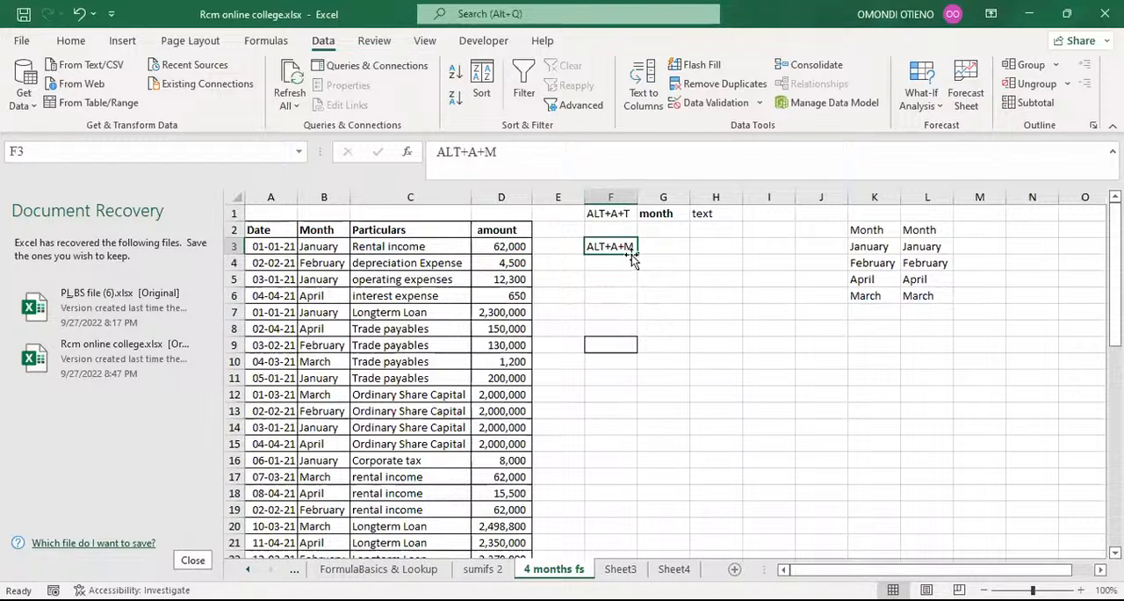
pyautogui.click(606, 276)
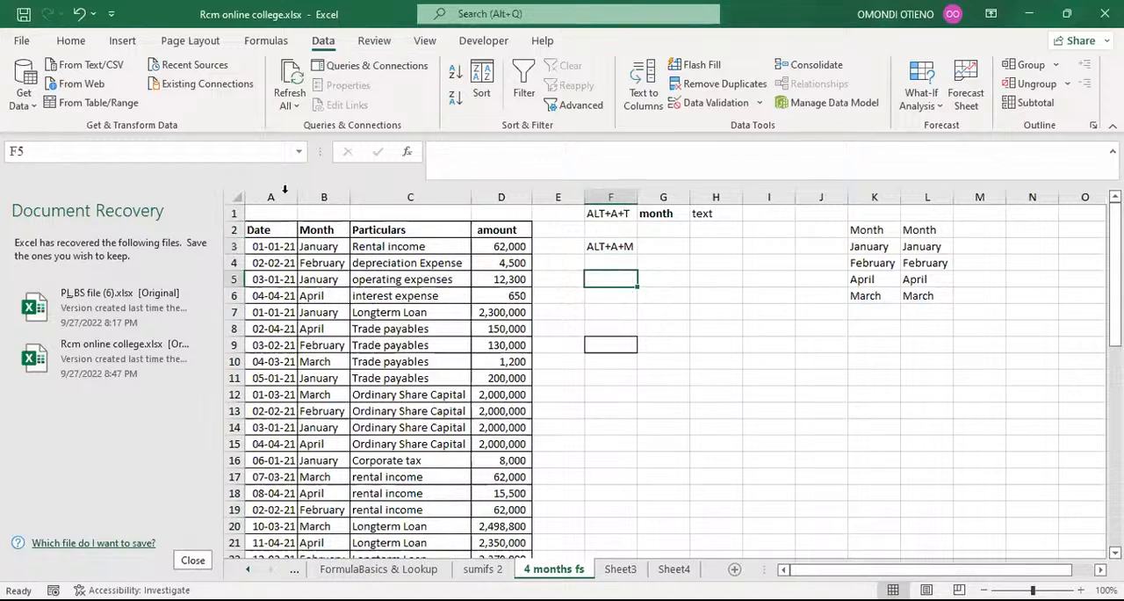
pyautogui.click(337, 197)
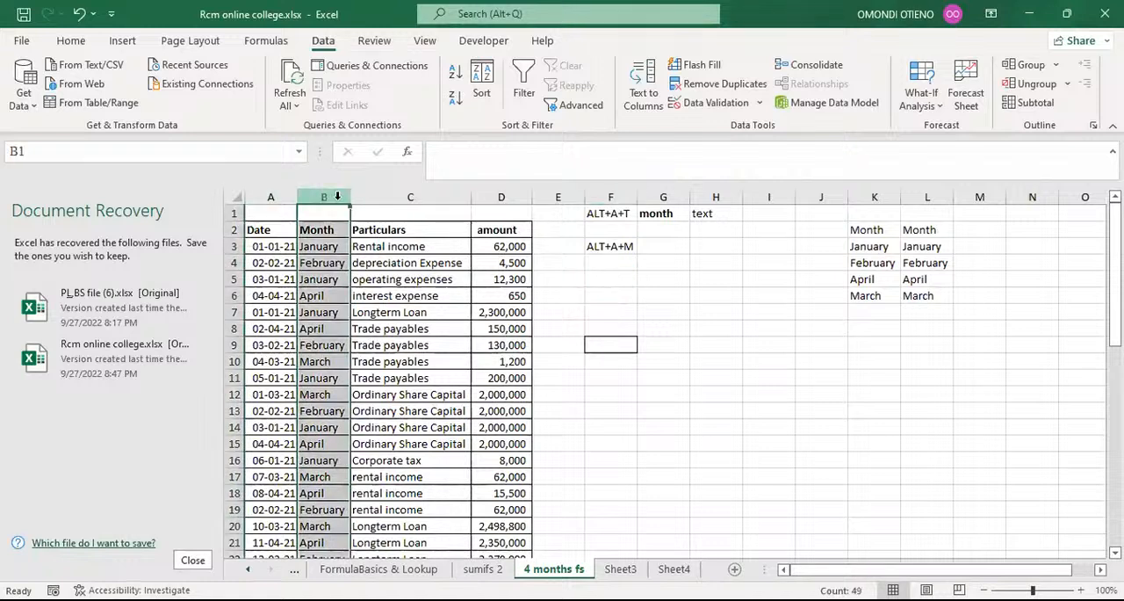
pyautogui.press('alt')
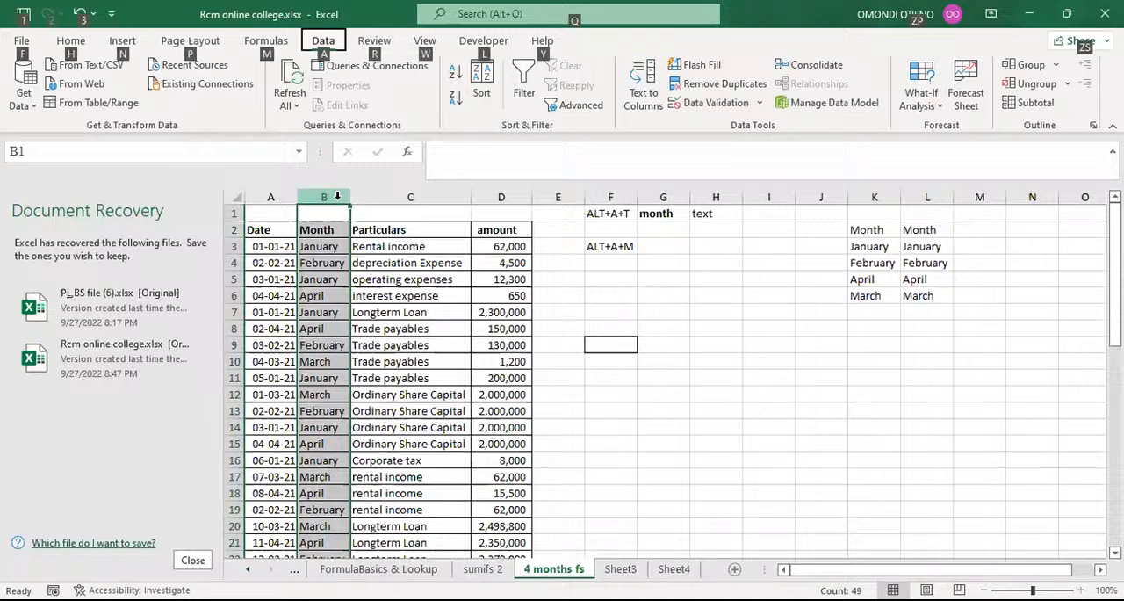
pyautogui.press('h')
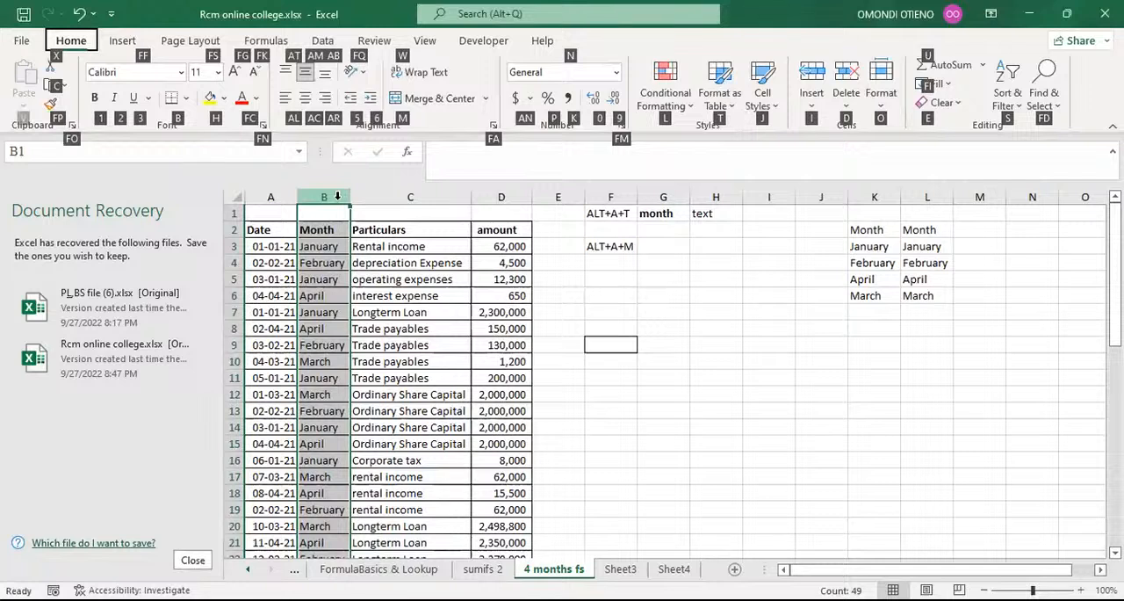
pyautogui.press('Escape')
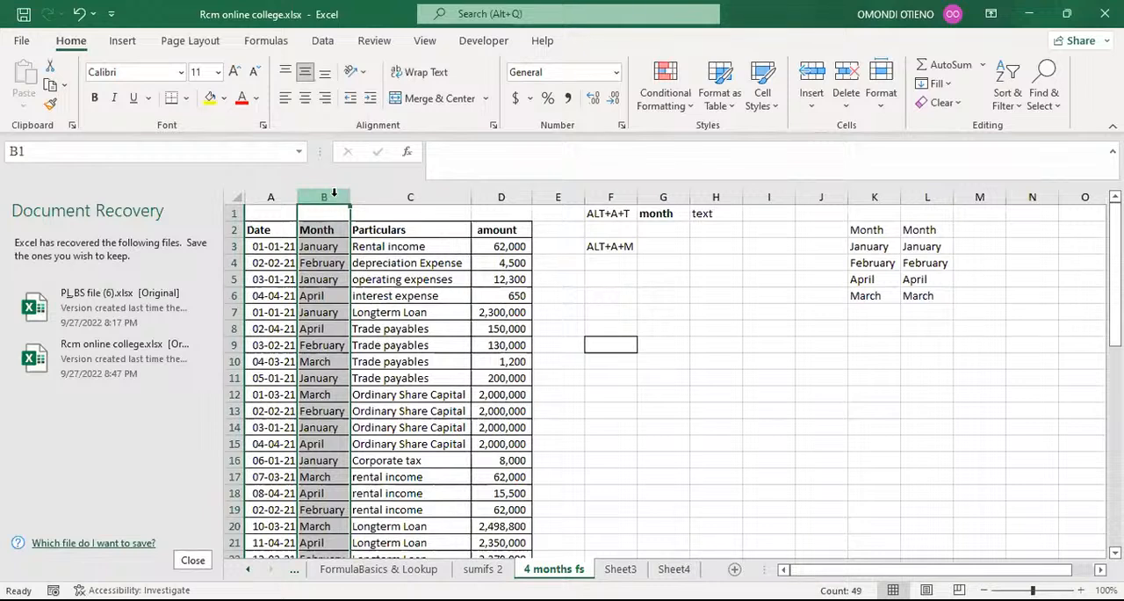
# Copy the Month column B and paste it into column I as values only.
pyautogui.hotkey('ctrl', 'c')
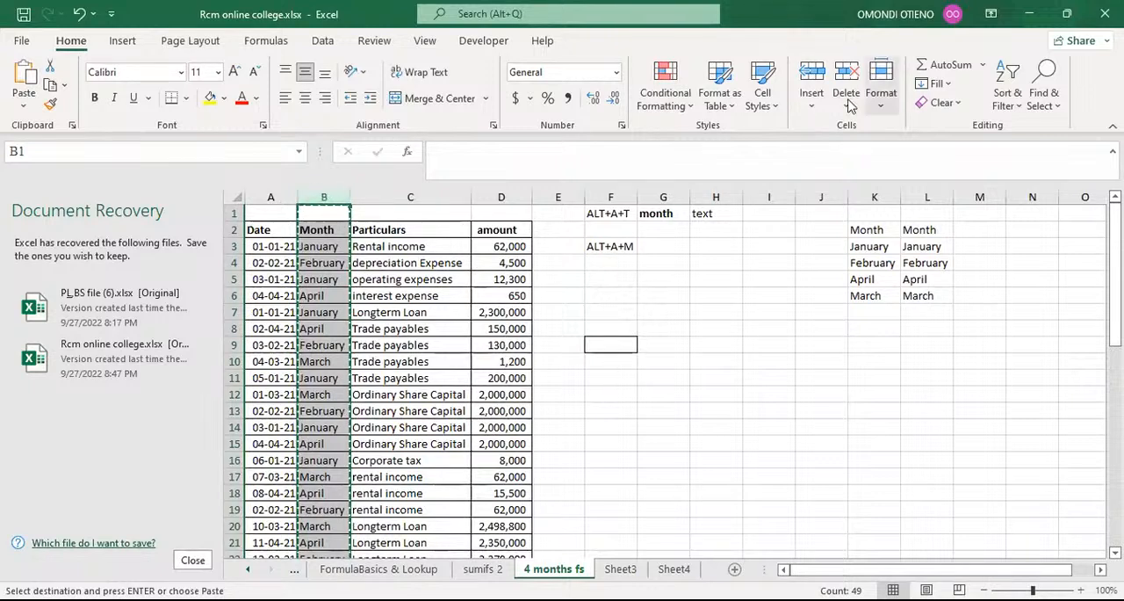
pyautogui.click(773, 195)
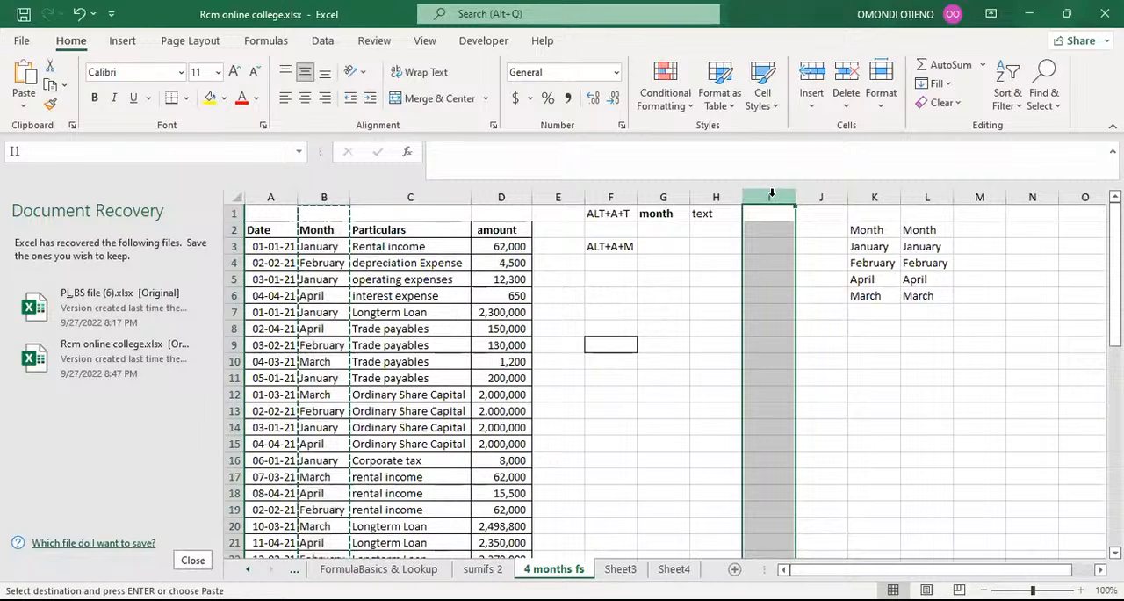
pyautogui.press('alt')
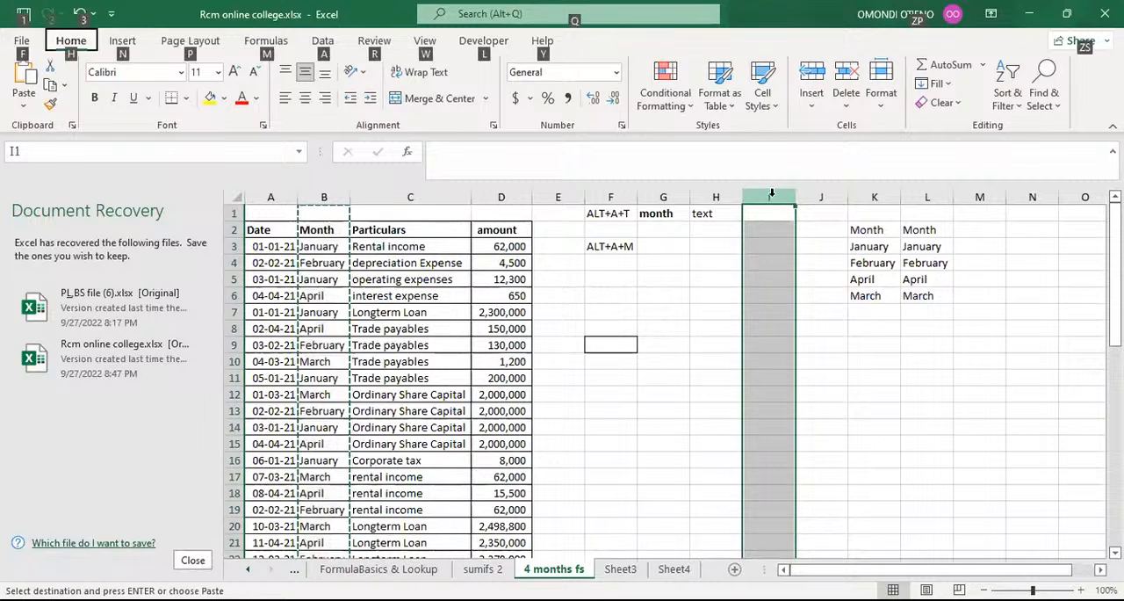
pyautogui.press('h')
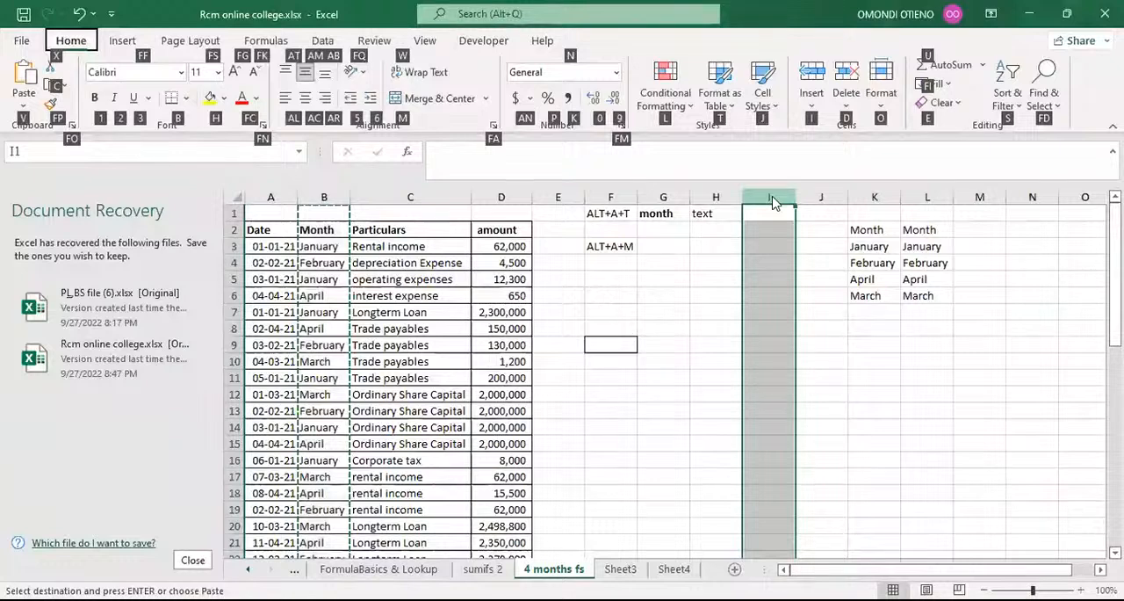
pyautogui.press('v')
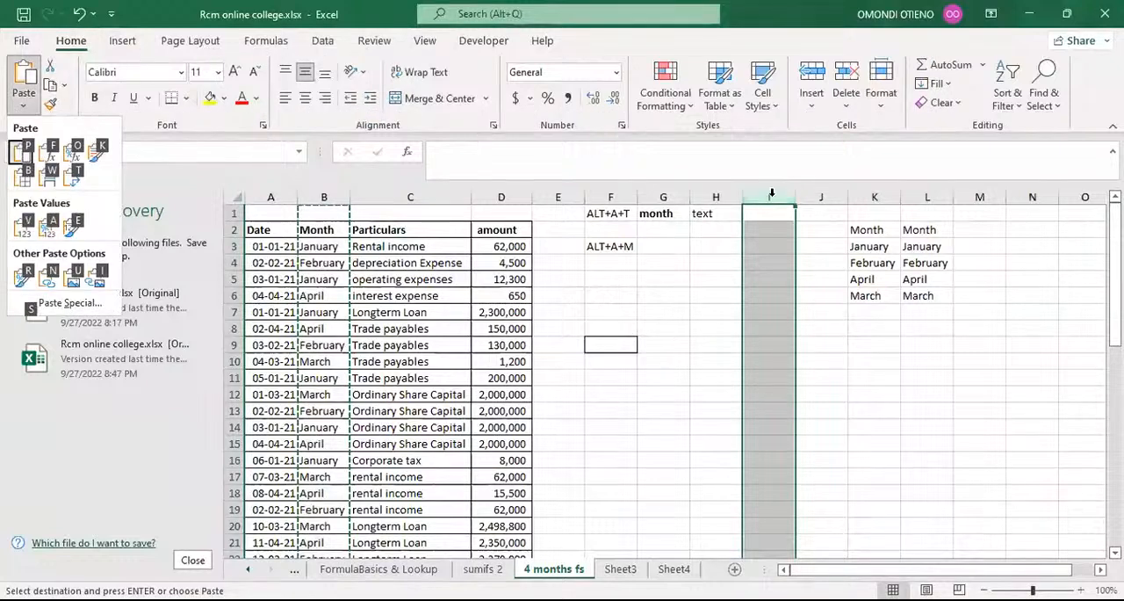
pyautogui.press('v')
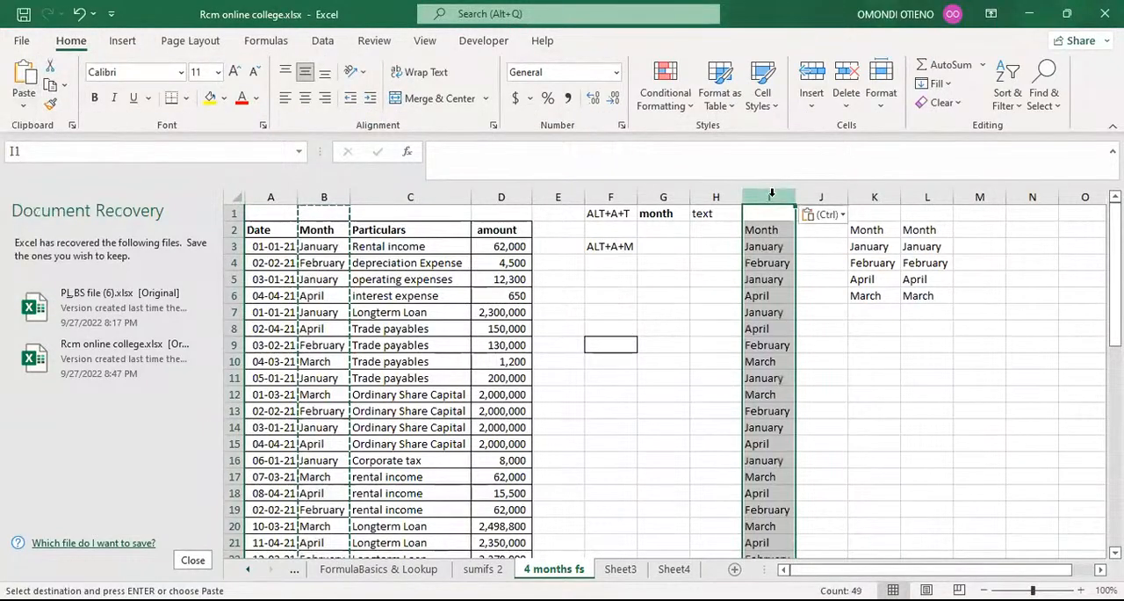
# Enter the shortcut note ALT+H+V+V in cell F5 and widen column F to fit its contents.
pyautogui.click(606, 278)
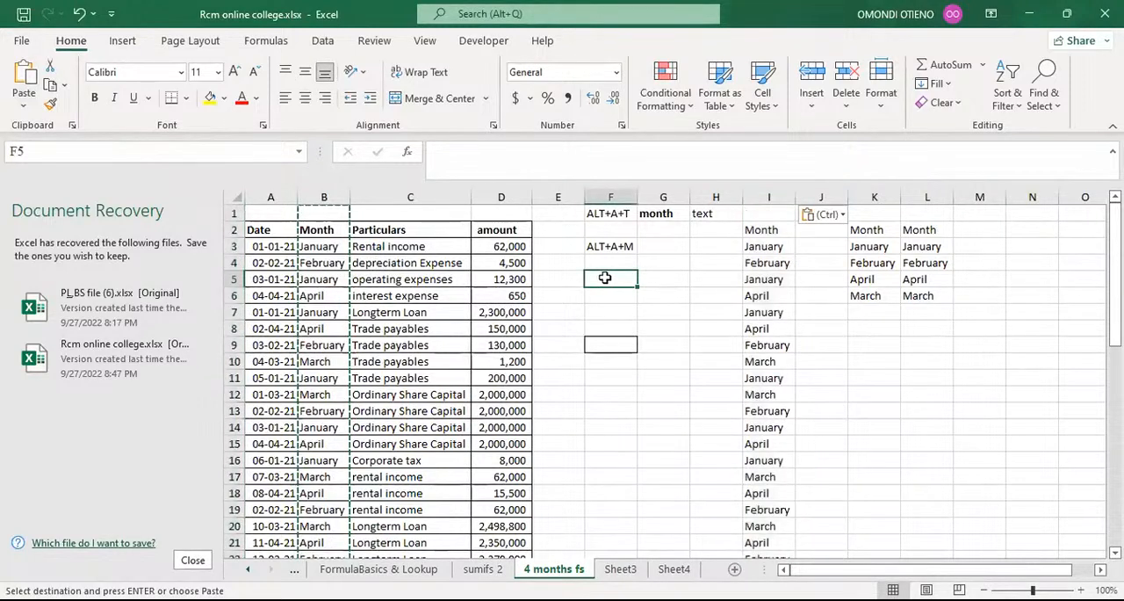
pyautogui.write('AL')
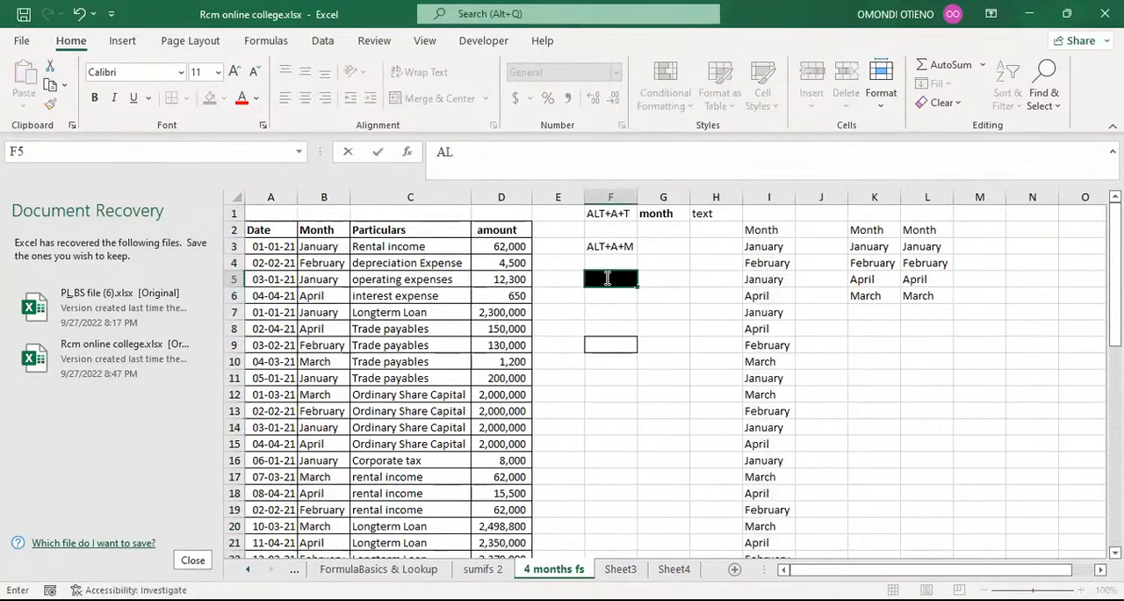
pyautogui.write('T')
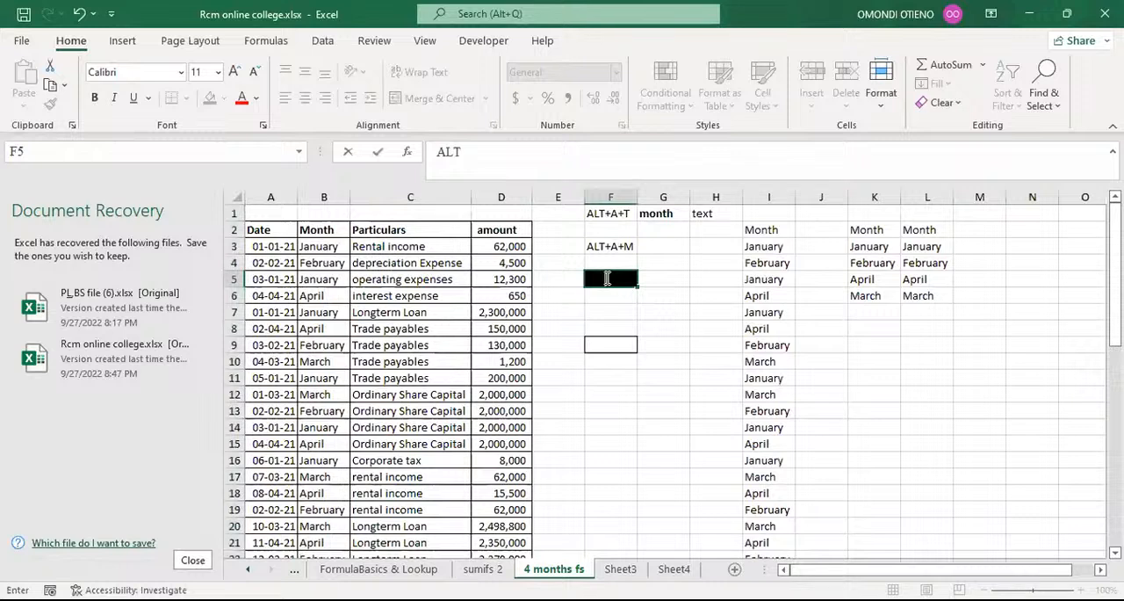
pyautogui.write('+H+V+')
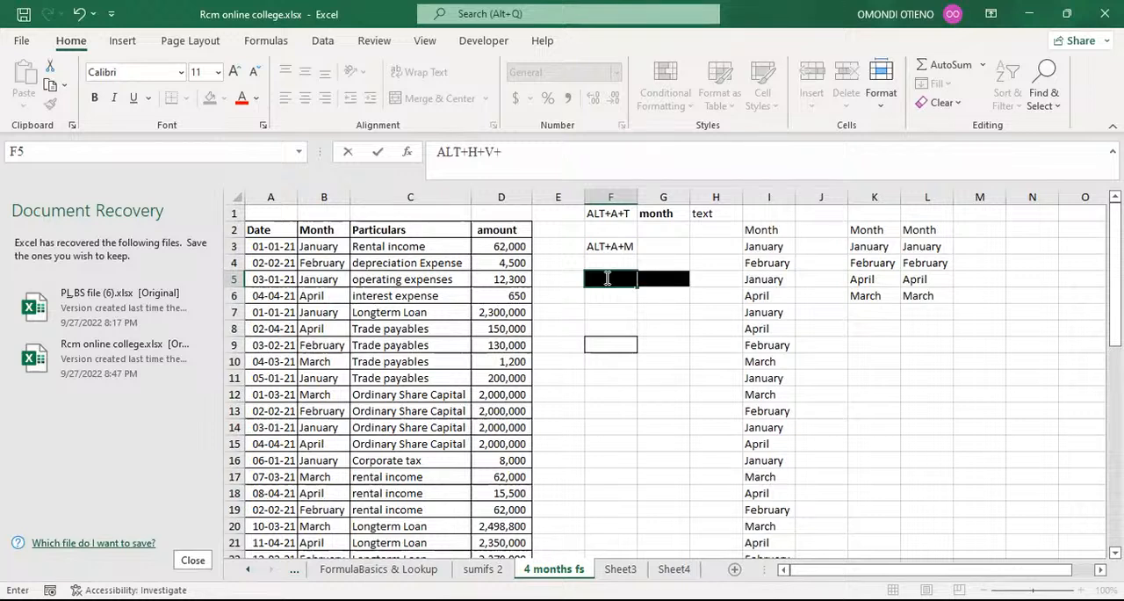
pyautogui.write('V')
pyautogui.press('Return')
pyautogui.click(613, 276)
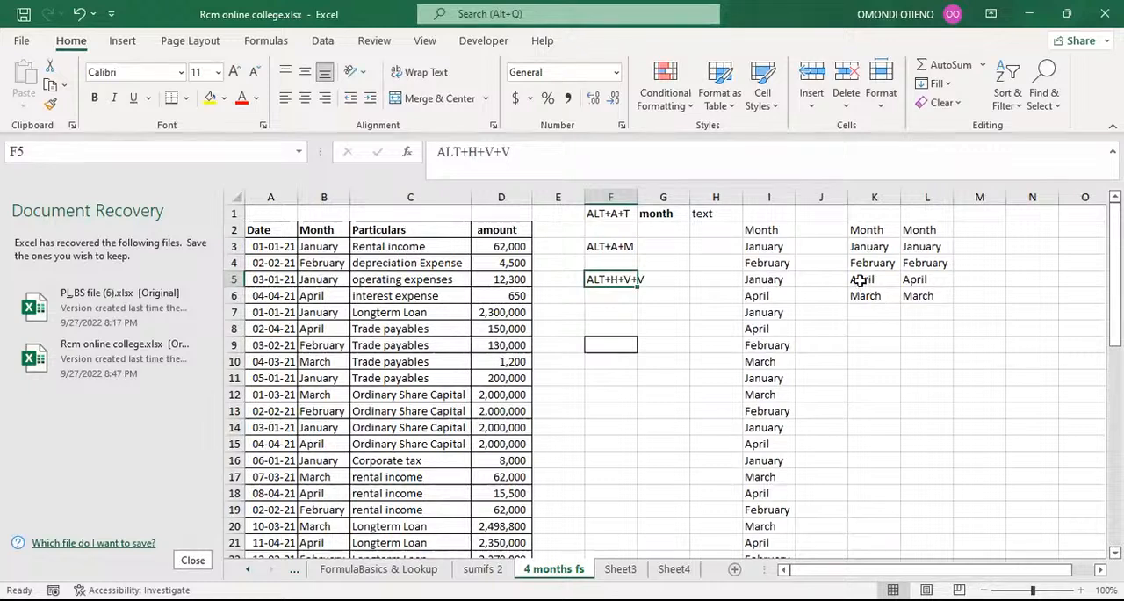
pyautogui.doubleClick(638, 200)
# Enter the description "paste values" in cell G5, beside the ALT+H+V+V note.
pyautogui.click(671, 280)
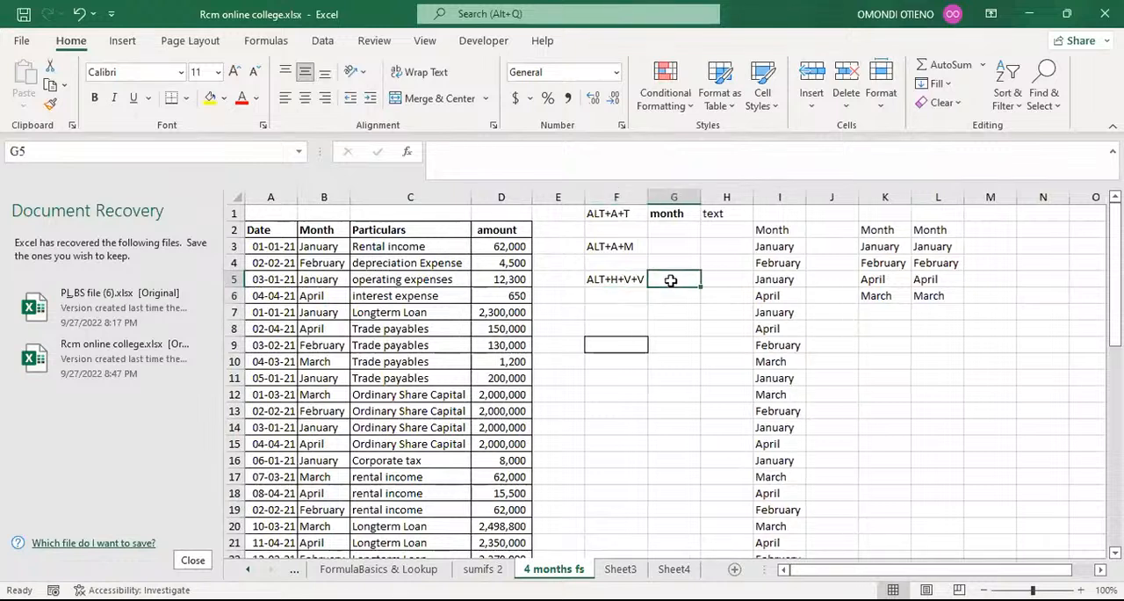
pyautogui.write('pas')
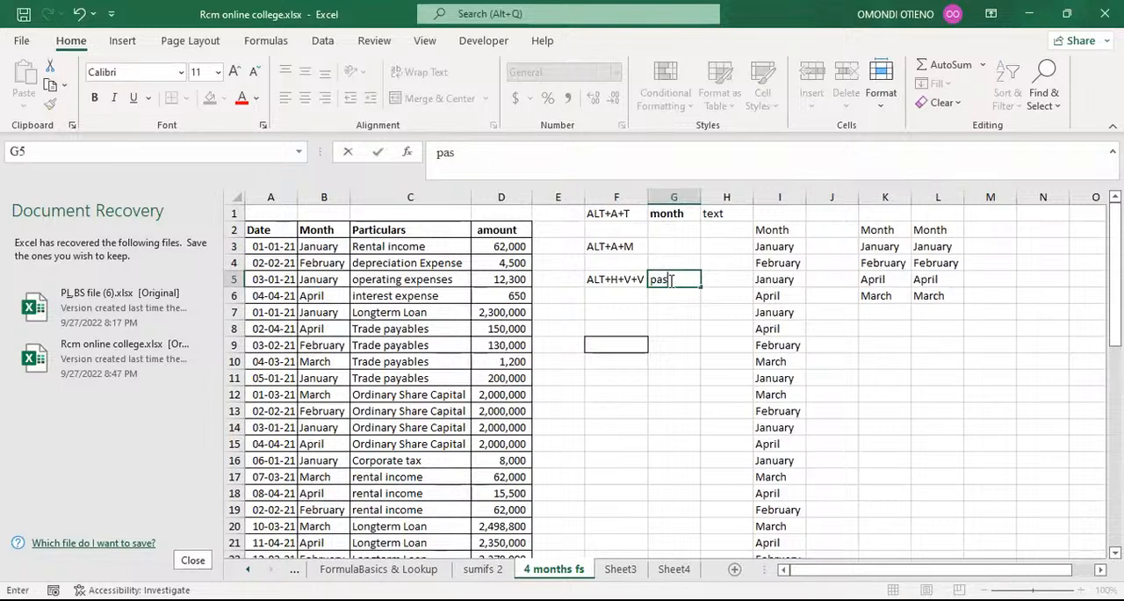
pyautogui.write('te values')
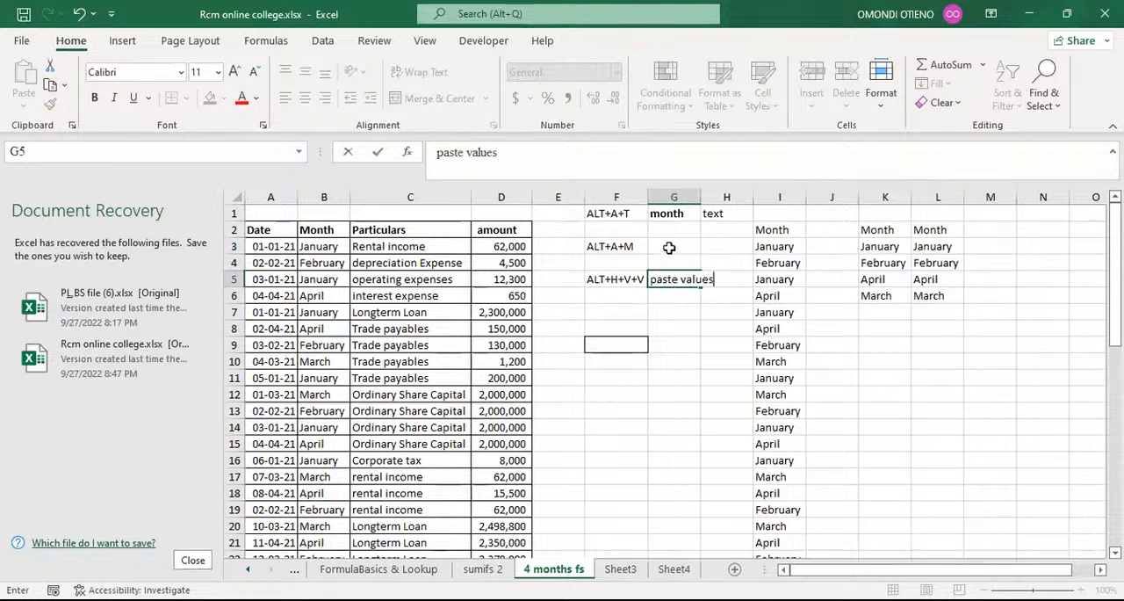
# Enter the description "remove dublicate" in cell G3, beside the ALT+A+M note.
pyautogui.click(669, 246)
pyautogui.write('re')
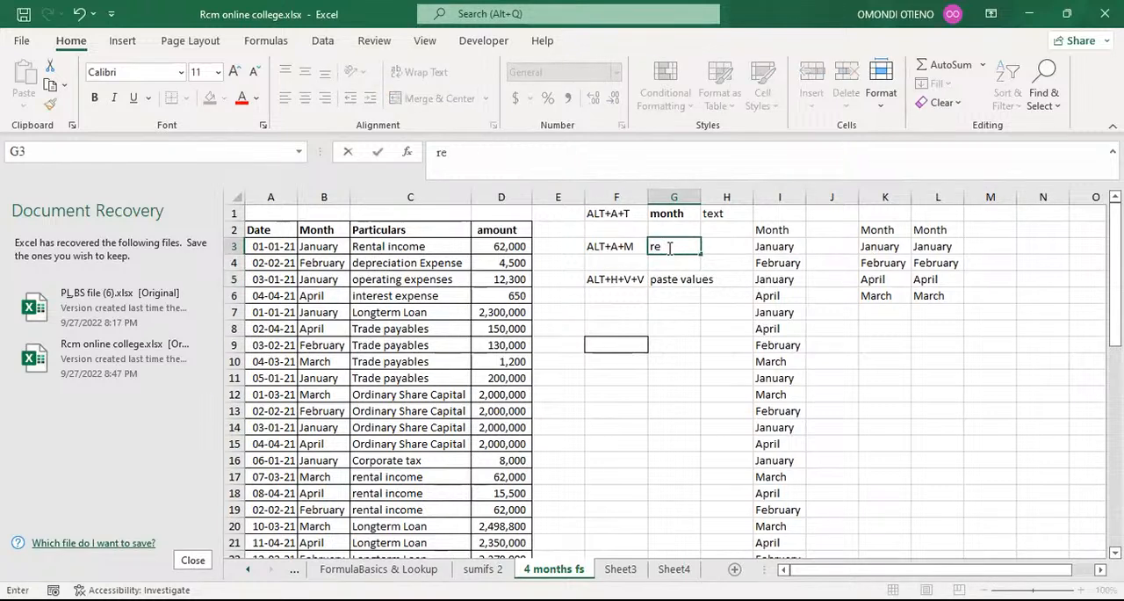
pyautogui.write('move dublicat')
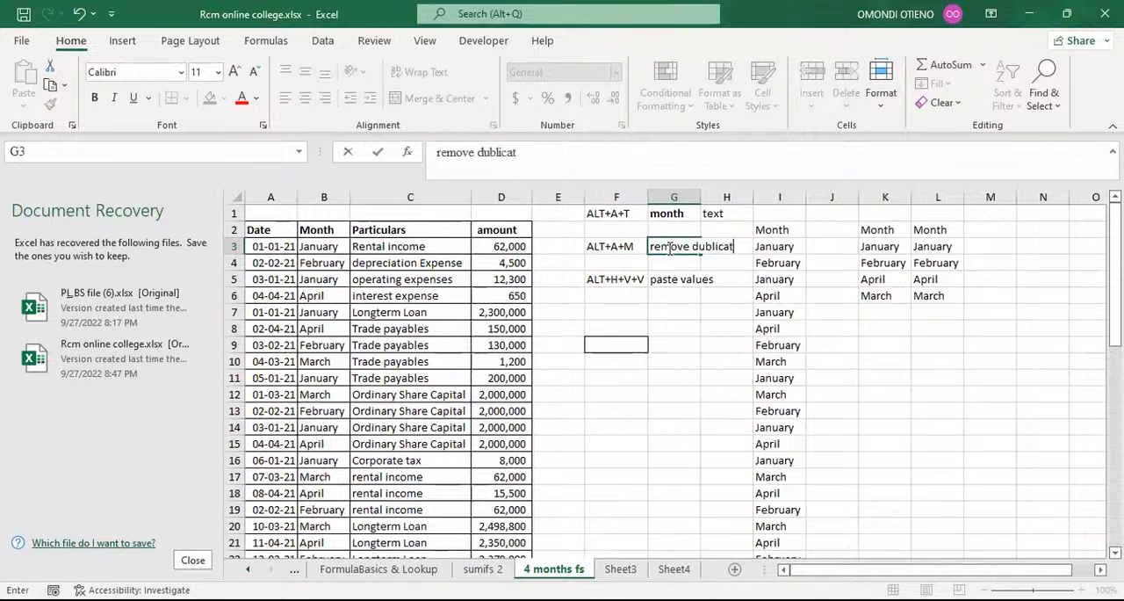
pyautogui.write('e')
pyautogui.press('Up')
pyautogui.press('Up')
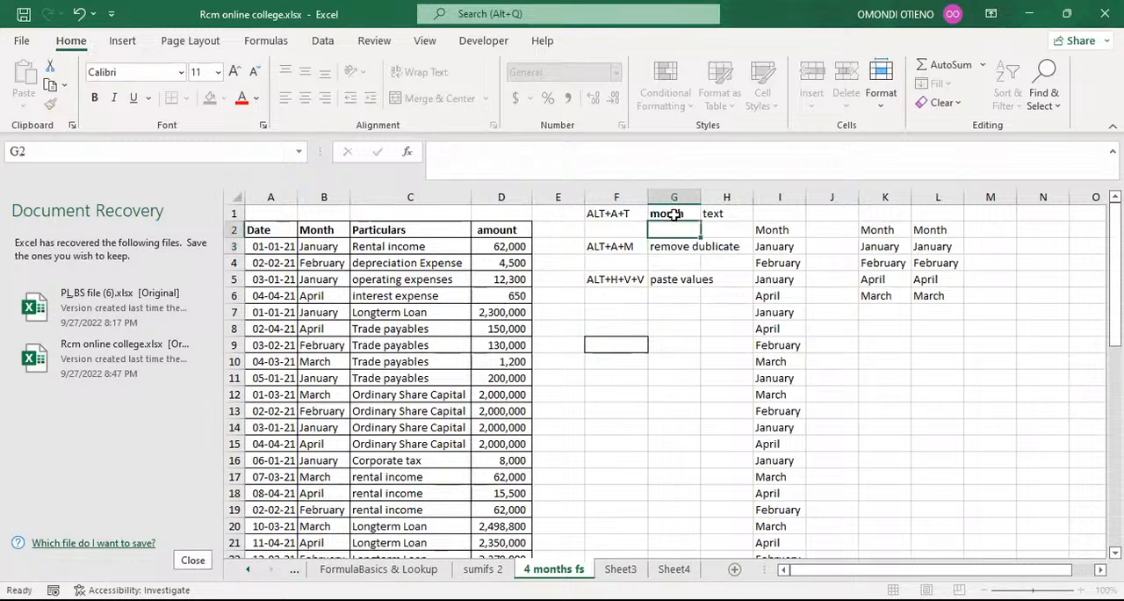
# Replace the content of cell G1 with the description "insert filter" for the ALT+A+T note.
pyautogui.moveTo(672, 214); pyautogui.dragTo(708, 213)
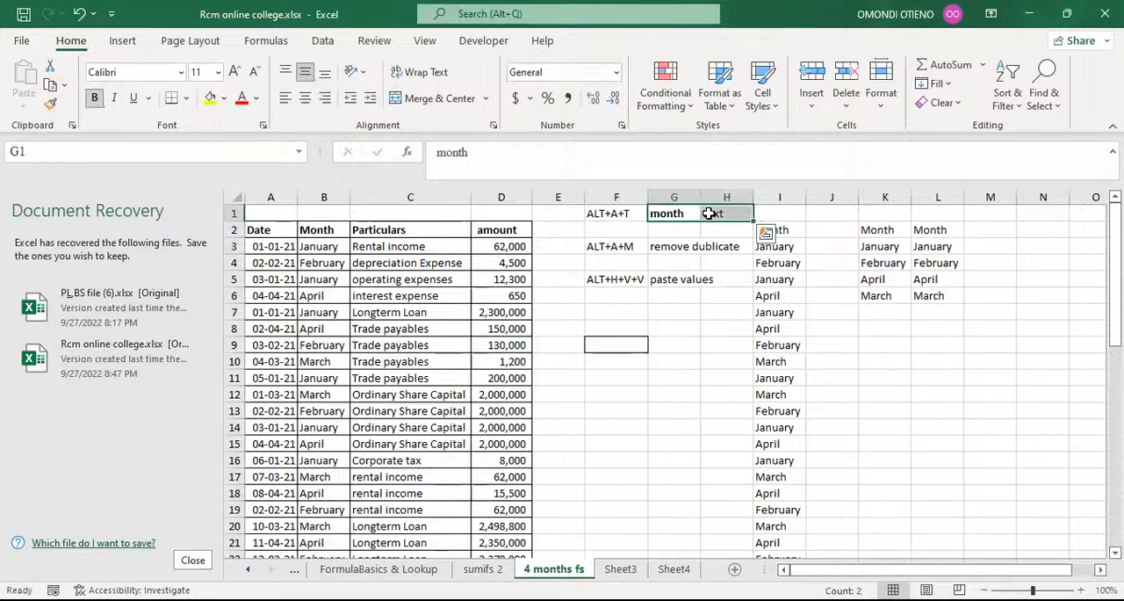
pyautogui.write('in')
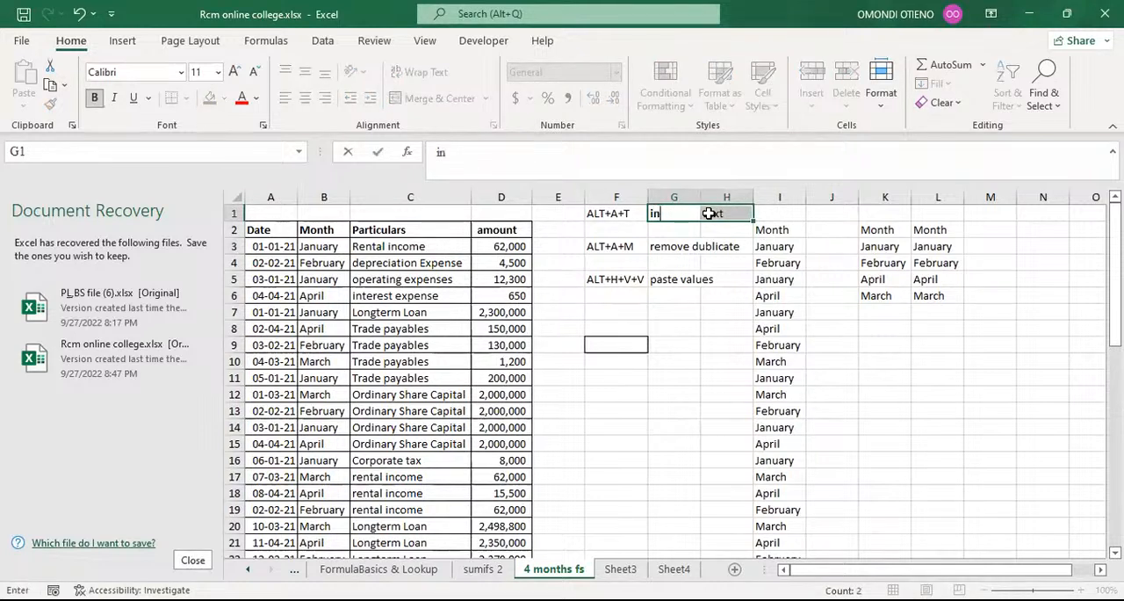
pyautogui.write('sert filter')
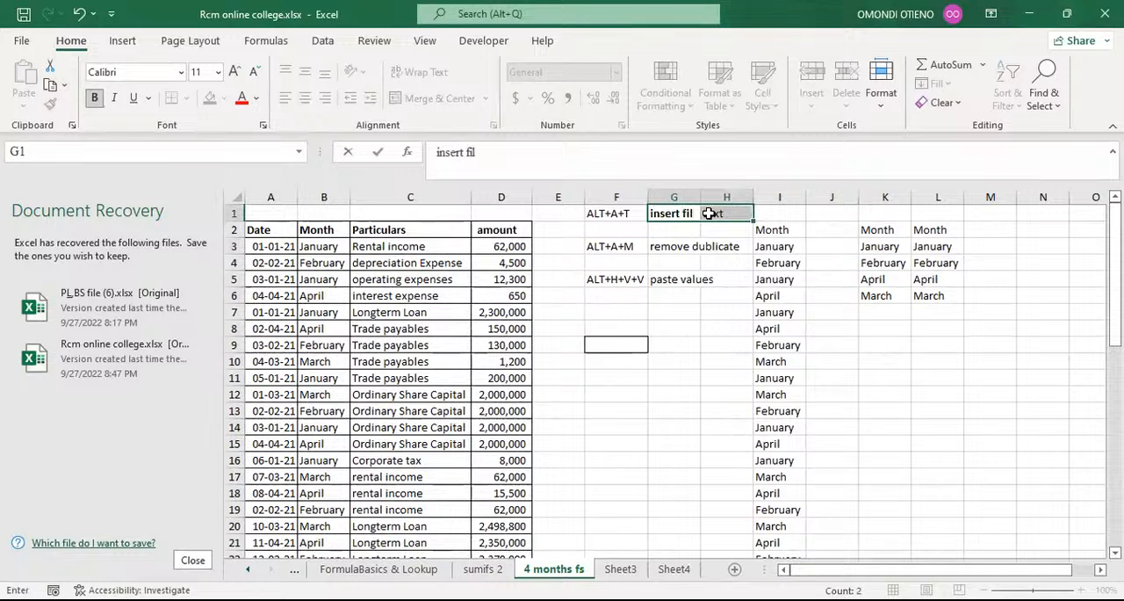
pyautogui.click(708, 376)
# Clear the leftover word "text" from cell H1.
pyautogui.click(716, 196)
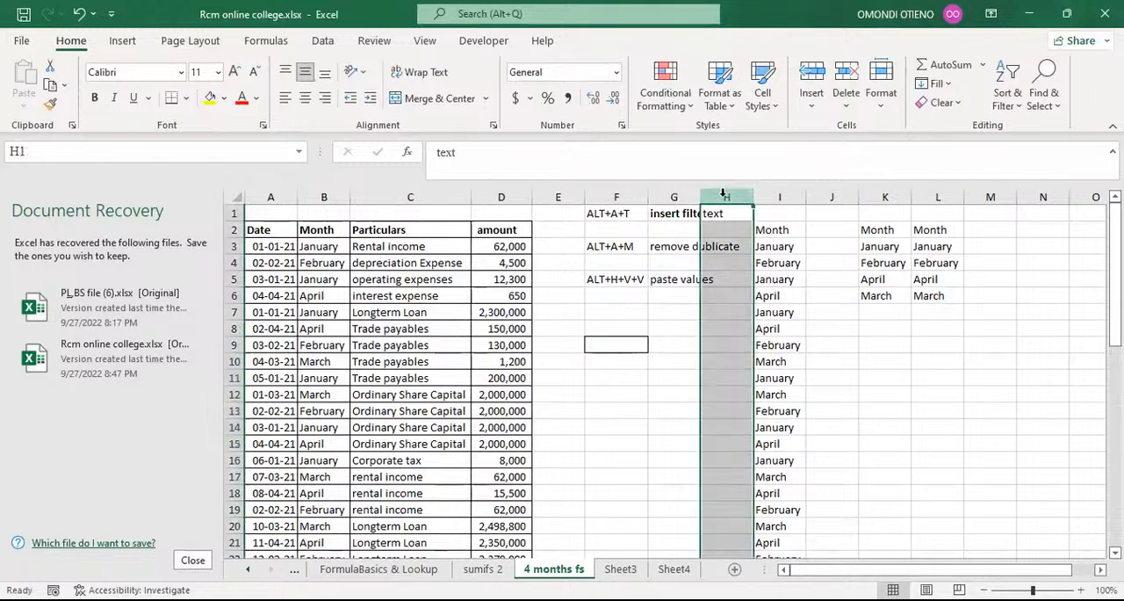
pyautogui.click(727, 209)
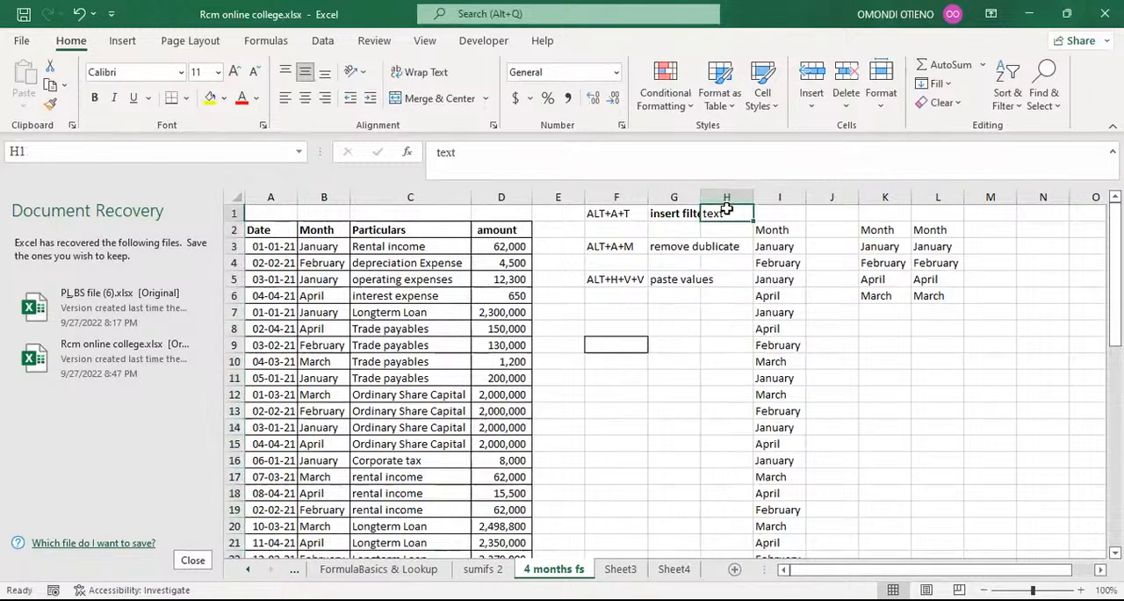
pyautogui.press('Delete')
pyautogui.click(1037, 397)
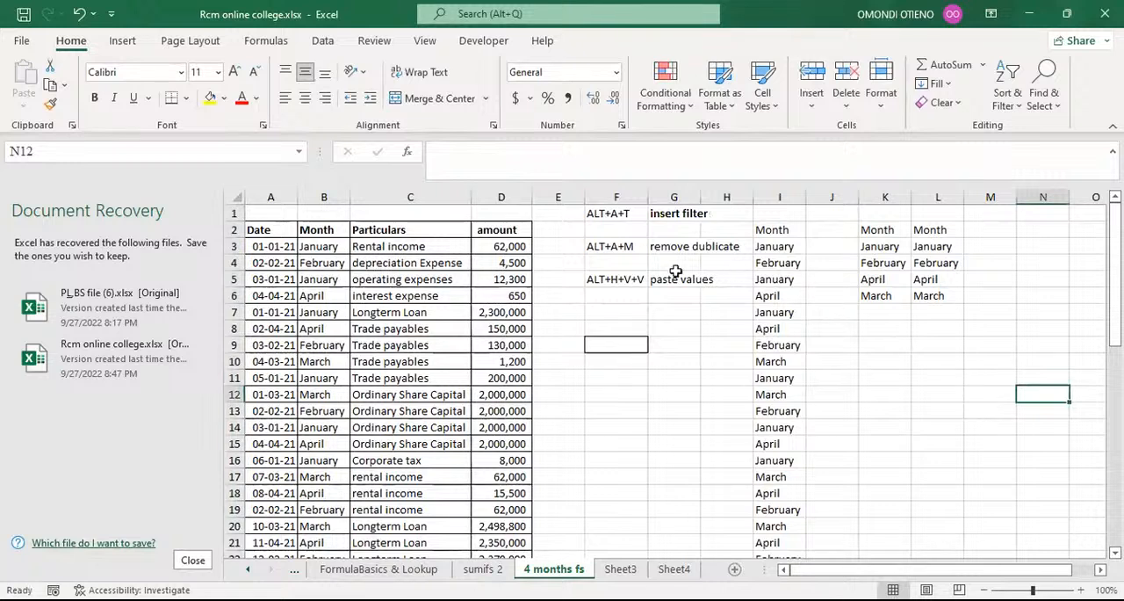
# Review the shortcut notes in F1 to F5 and the unique month list in column L.
pyautogui.moveTo(620, 214); pyautogui.dragTo(624, 274)
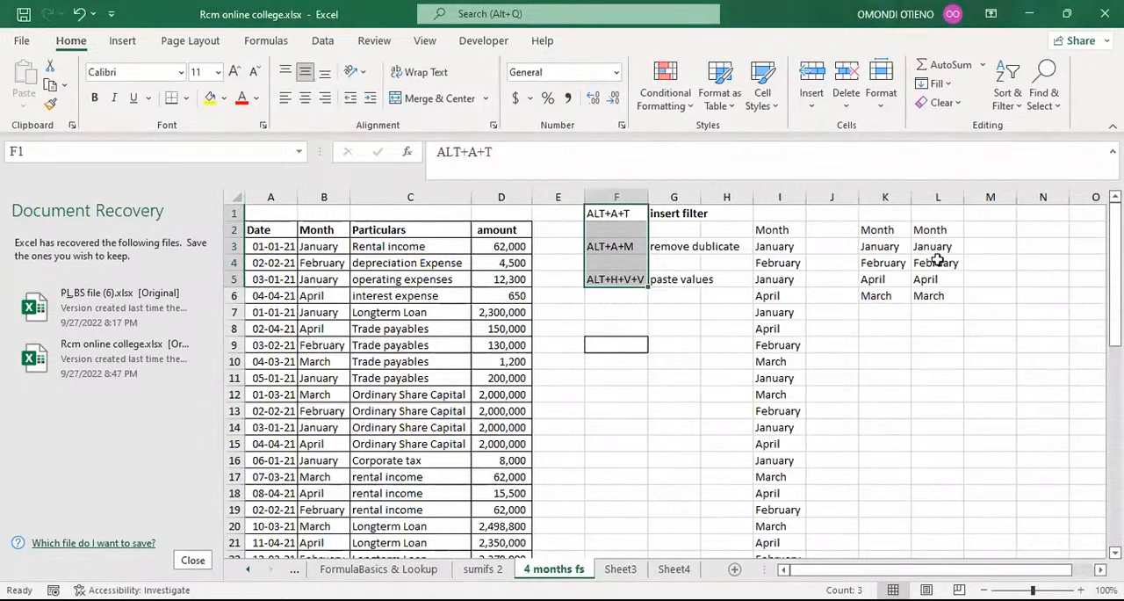
pyautogui.click(933, 250)
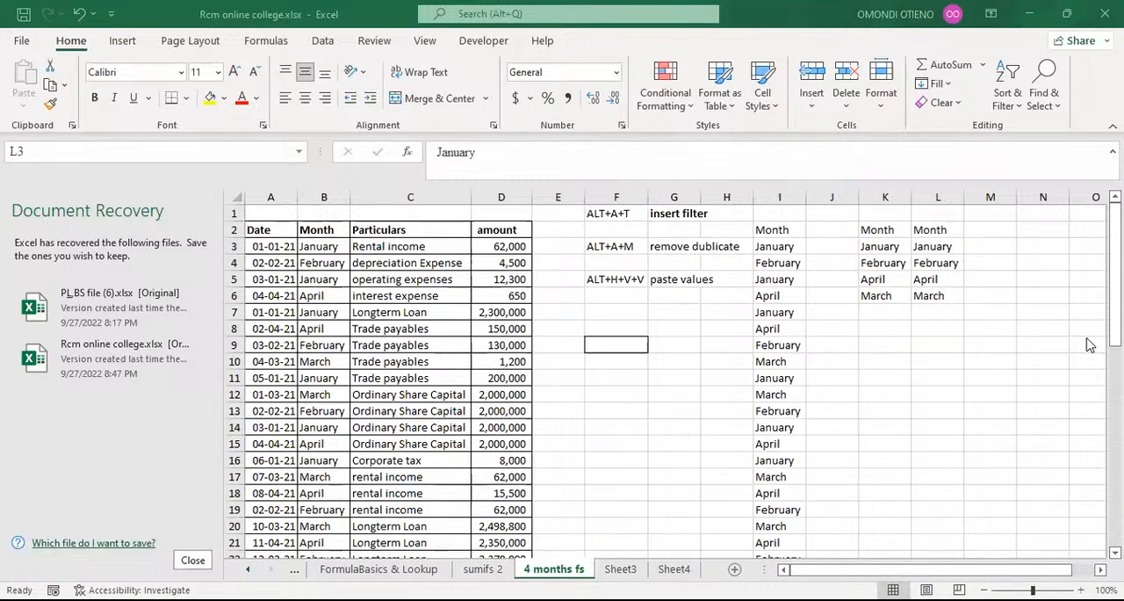
pyautogui.click(634, 294)
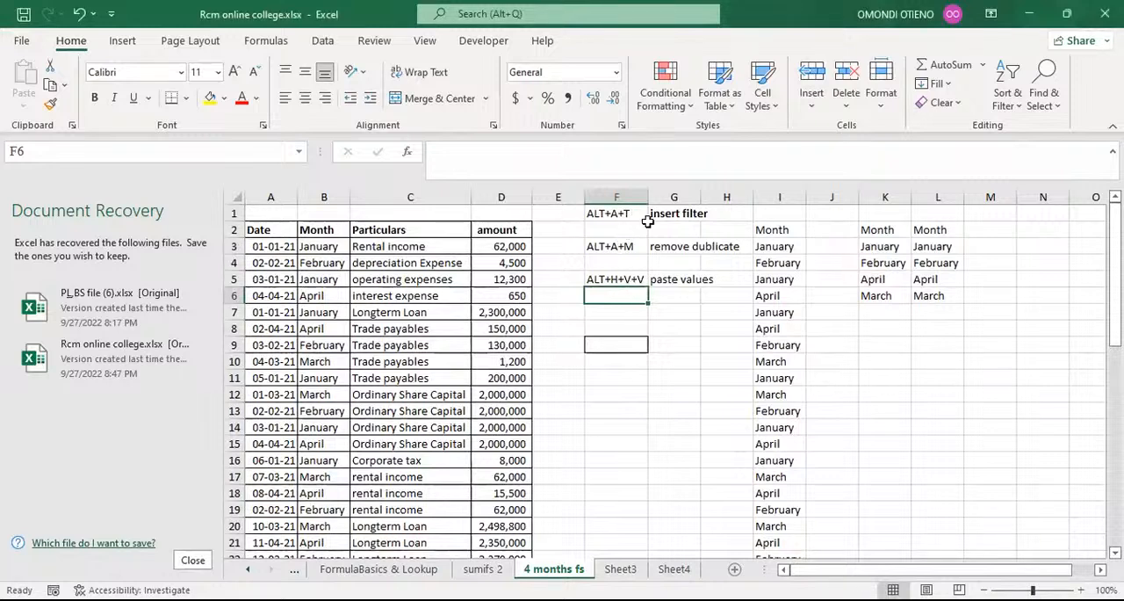
pyautogui.click(613, 215)
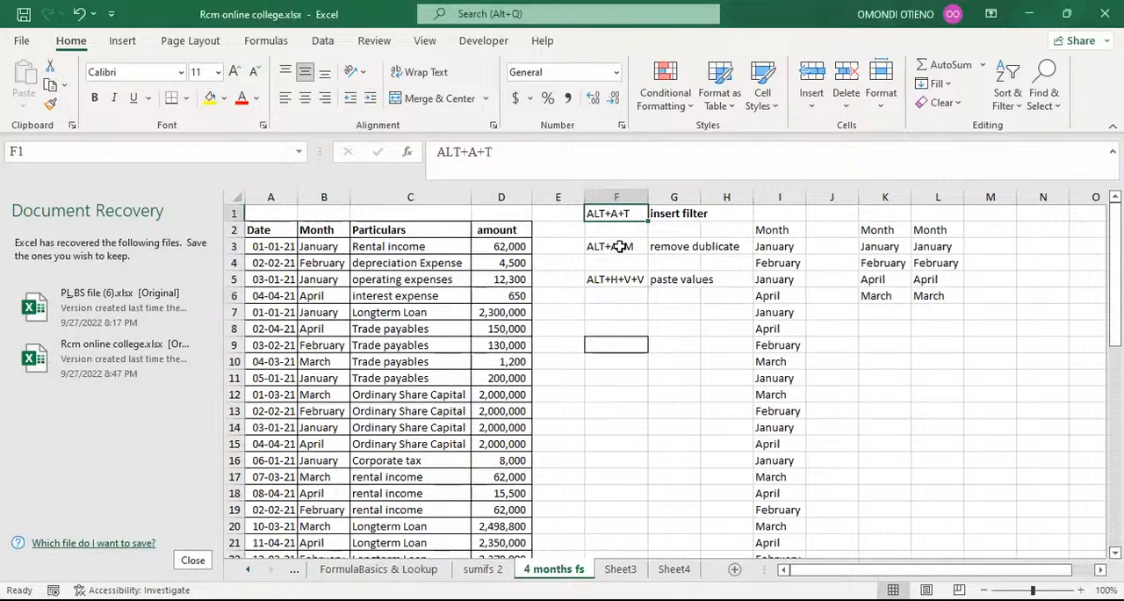
pyautogui.click(620, 247)
pyautogui.moveTo(657, 381); pyautogui.dragTo(615, 377)
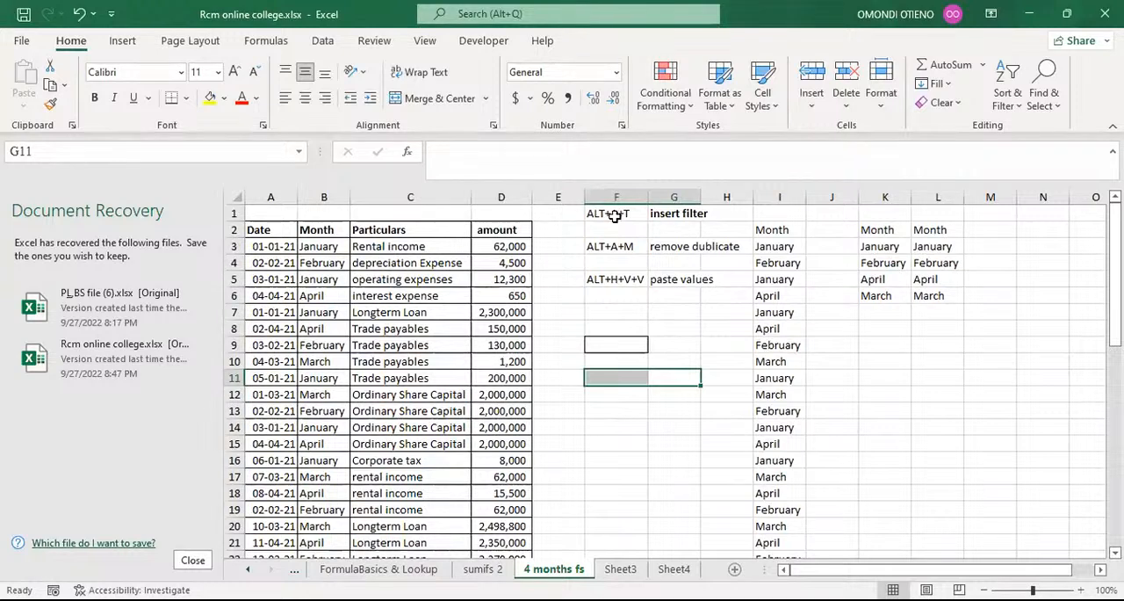
pyautogui.click(615, 216)
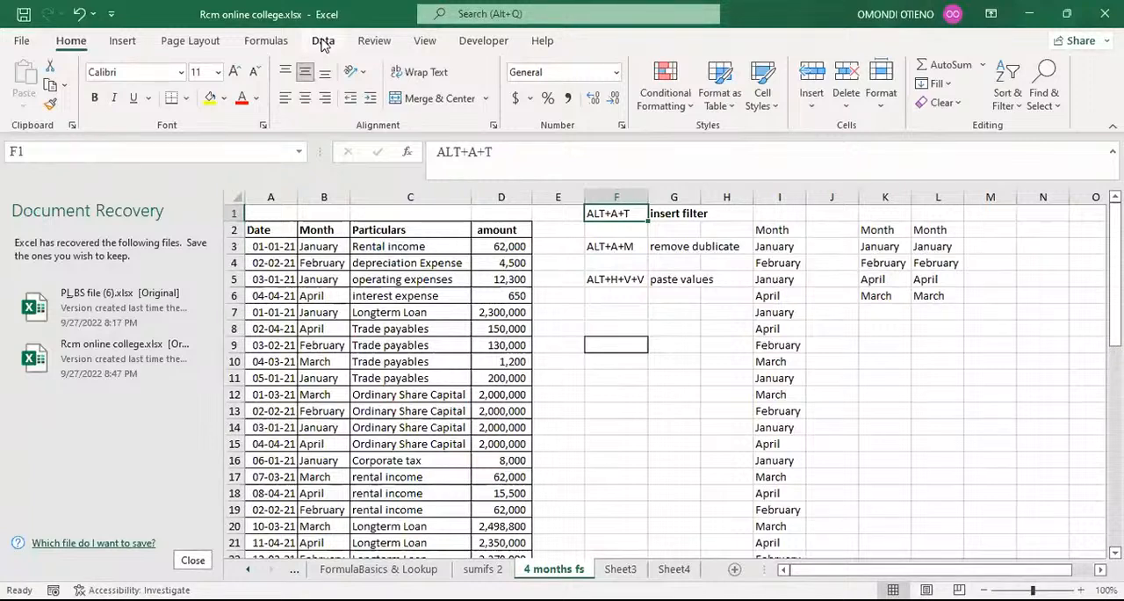
# Select the header row A2:D2 and look over the available filter and data tools.
pyautogui.moveTo(259, 229); pyautogui.dragTo(499, 230)
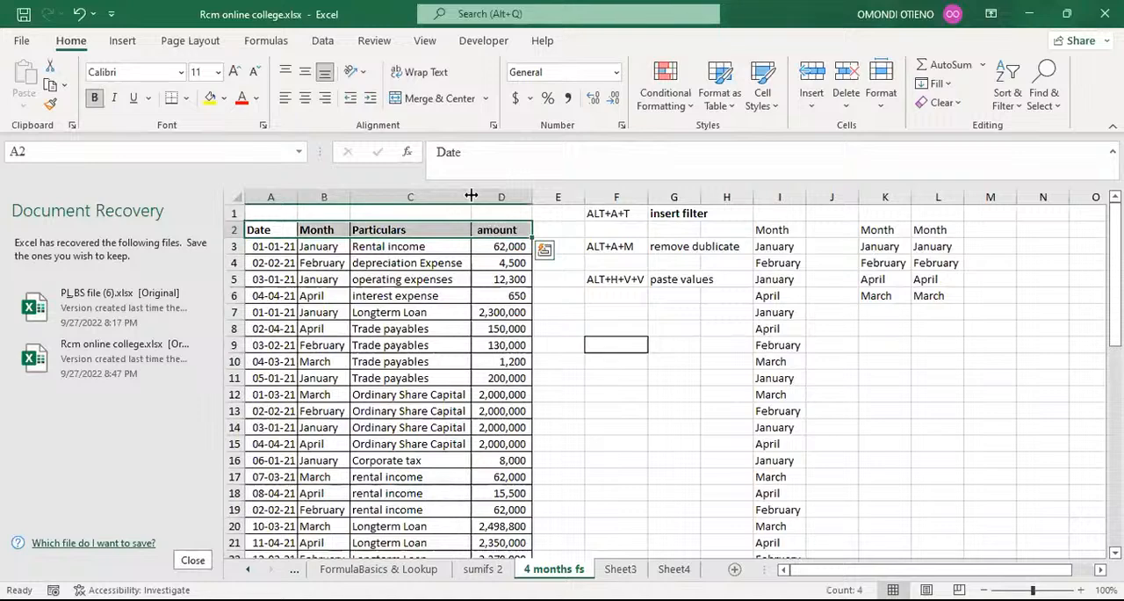
pyautogui.click(324, 42)
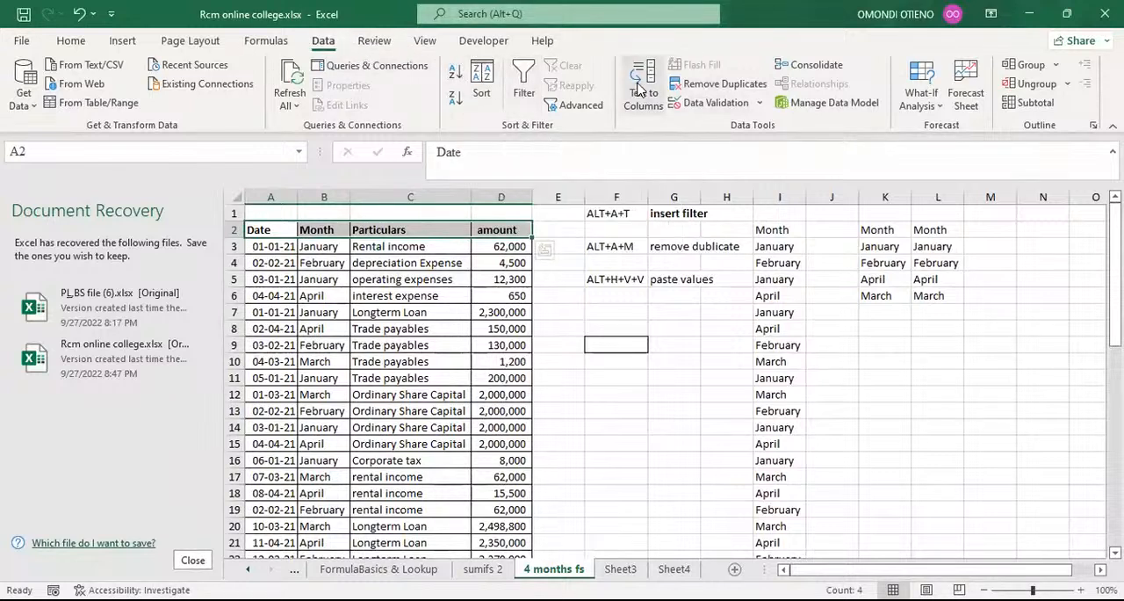
pyautogui.click(669, 364)
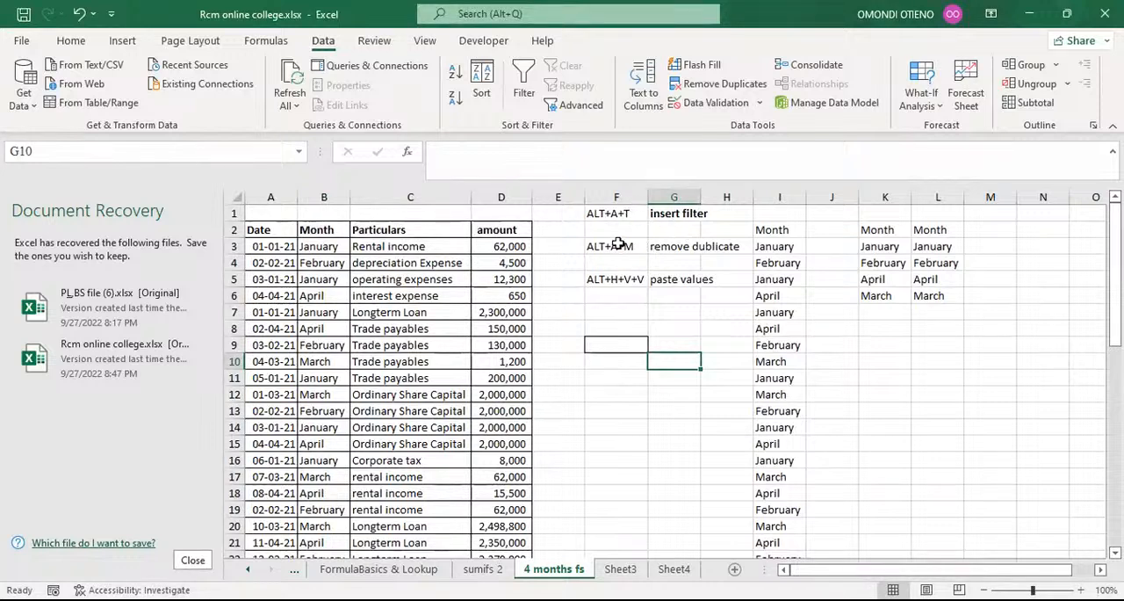
# Try to run Remove Duplicates on cell F3, which holds the ALT+A+M note.
pyautogui.click(618, 245)
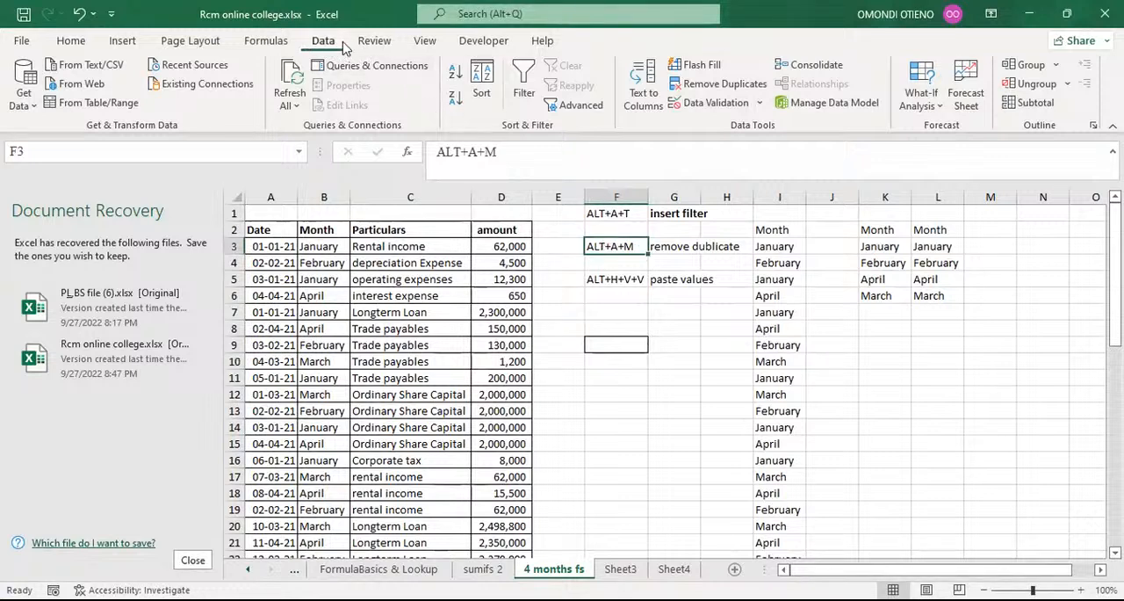
pyautogui.click(72, 42)
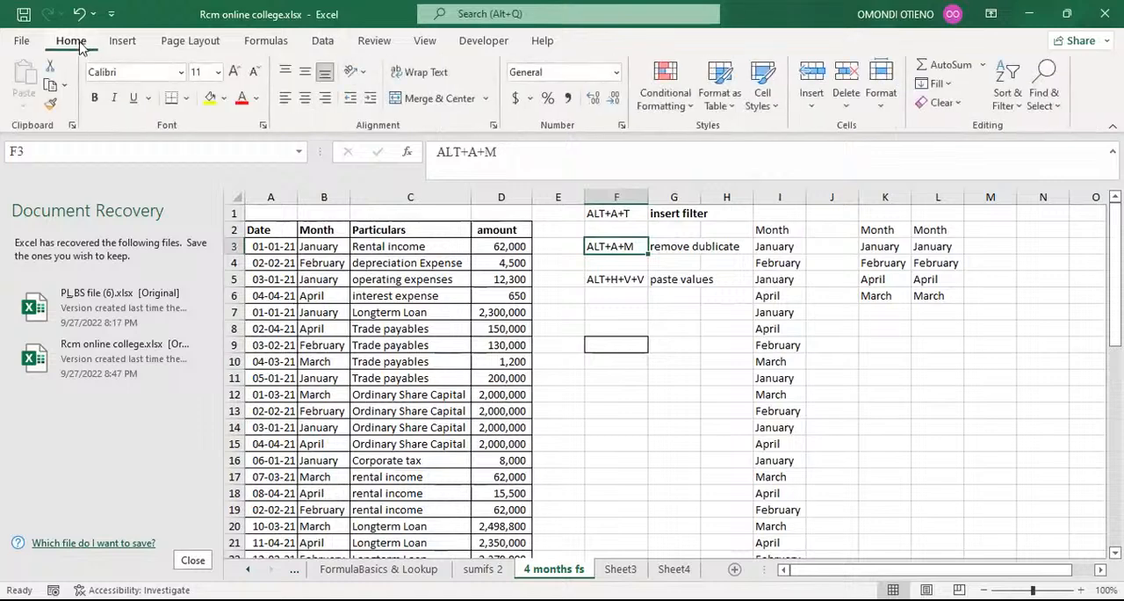
pyautogui.click(323, 42)
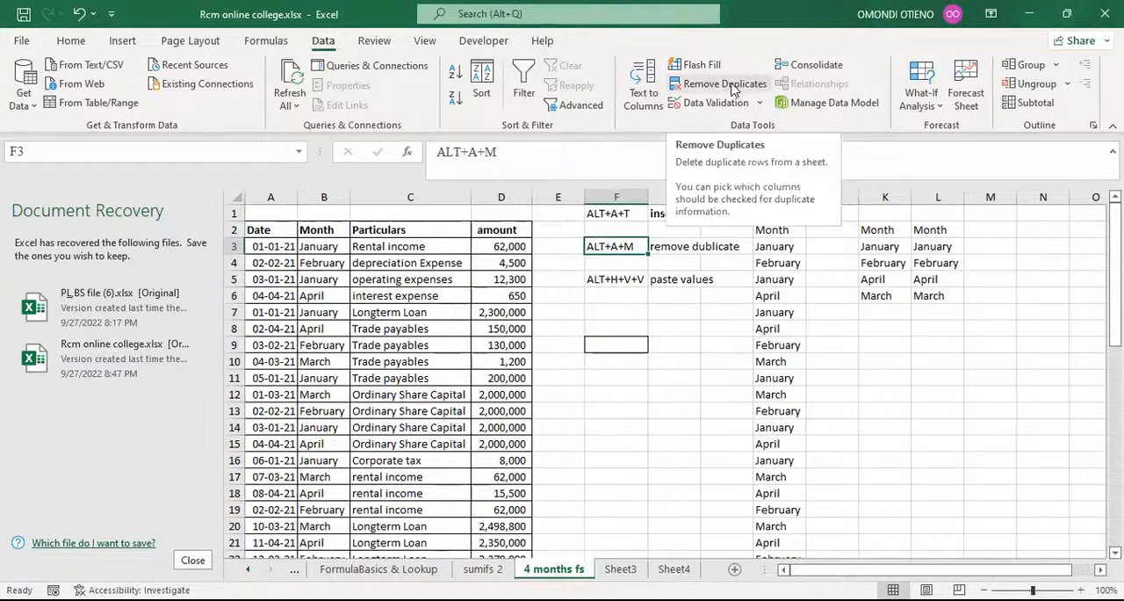
pyautogui.click(736, 88)
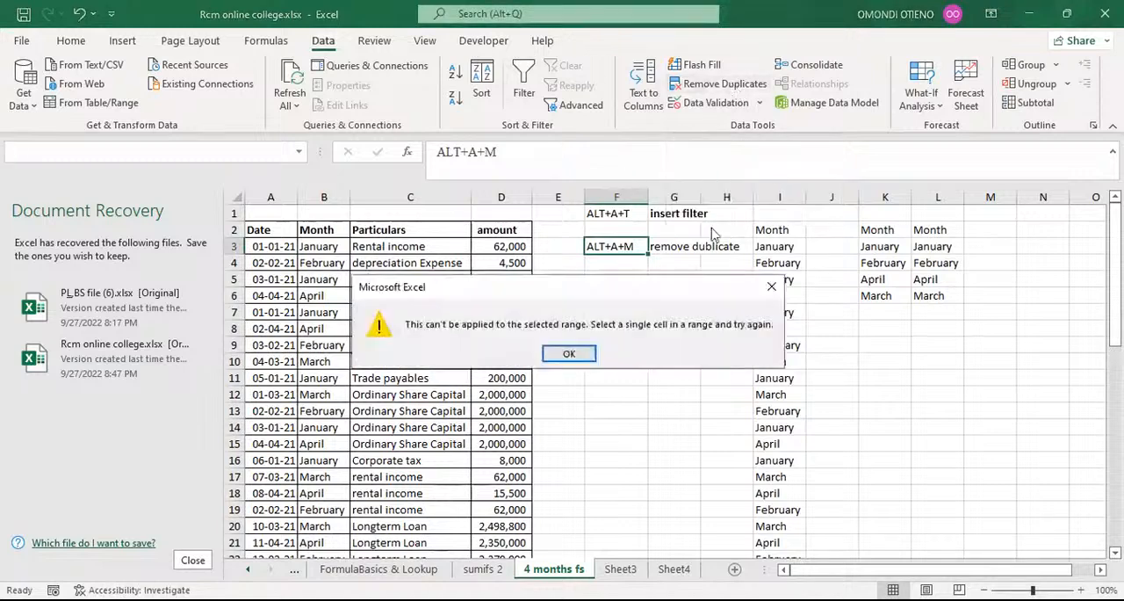
pyautogui.click(768, 288)
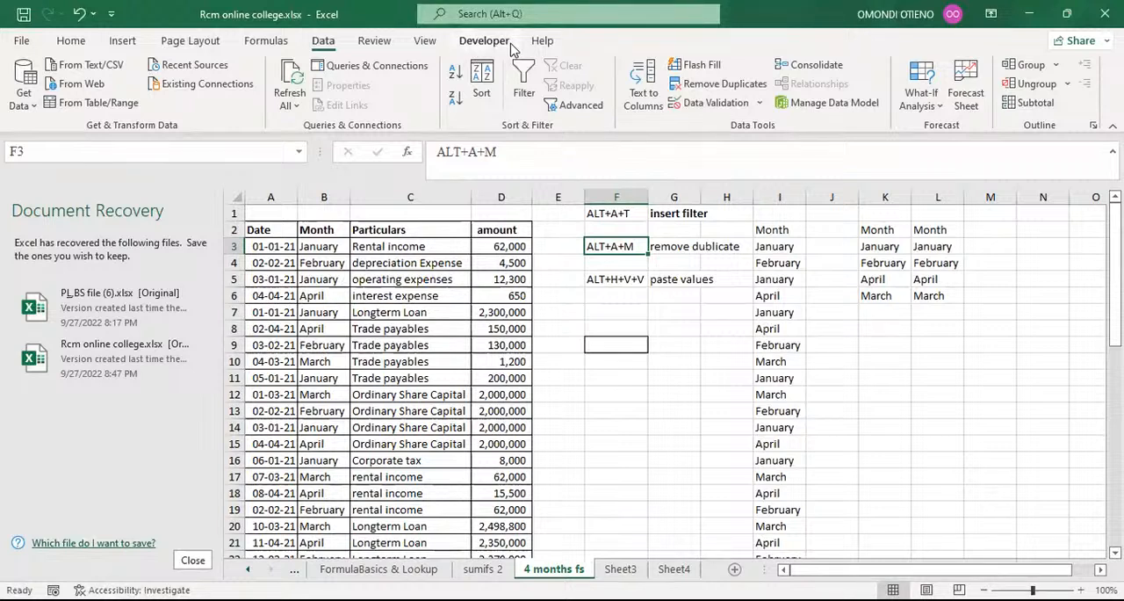
# Copy the Month column B and look over the paste values options matching the ALT+H+V+V note in F5.
pyautogui.click(618, 280)
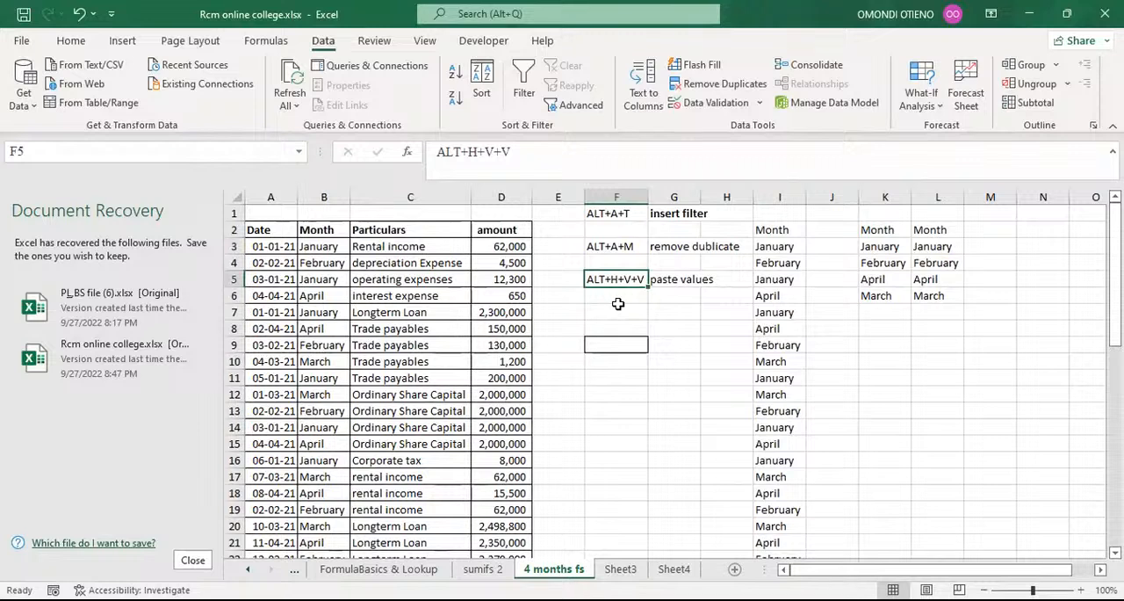
pyautogui.click(618, 304)
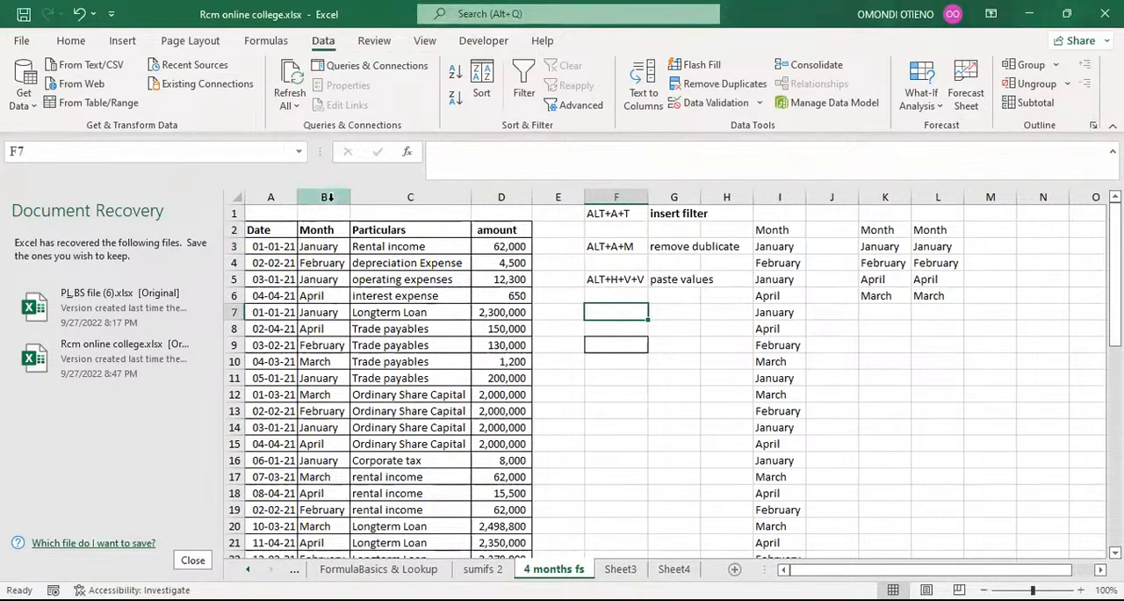
pyautogui.click(325, 195)
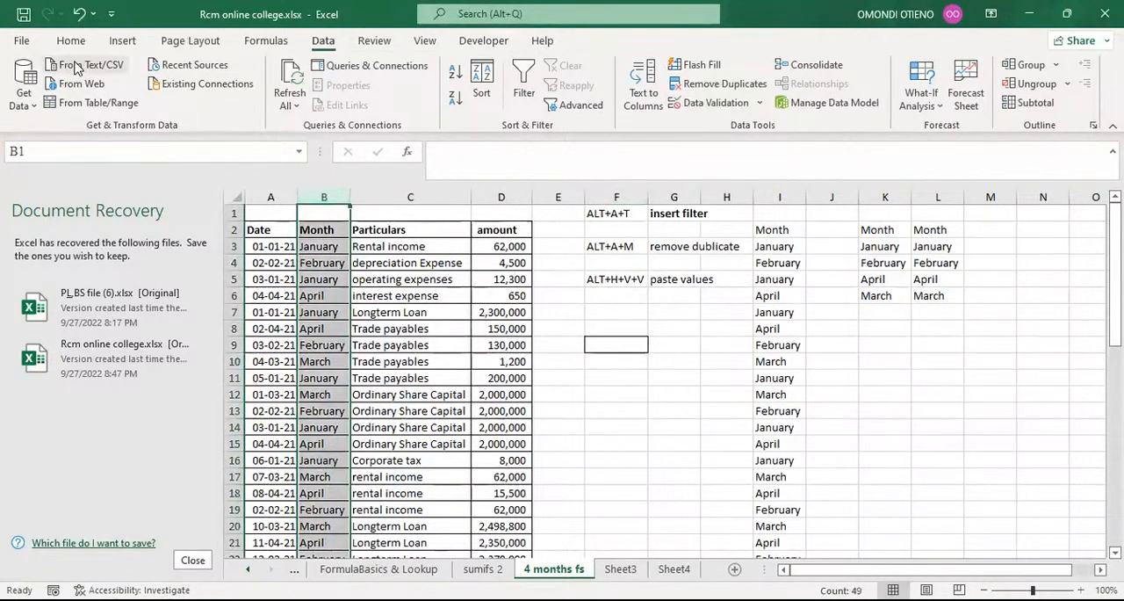
pyautogui.hotkey('ctrl', 'c')
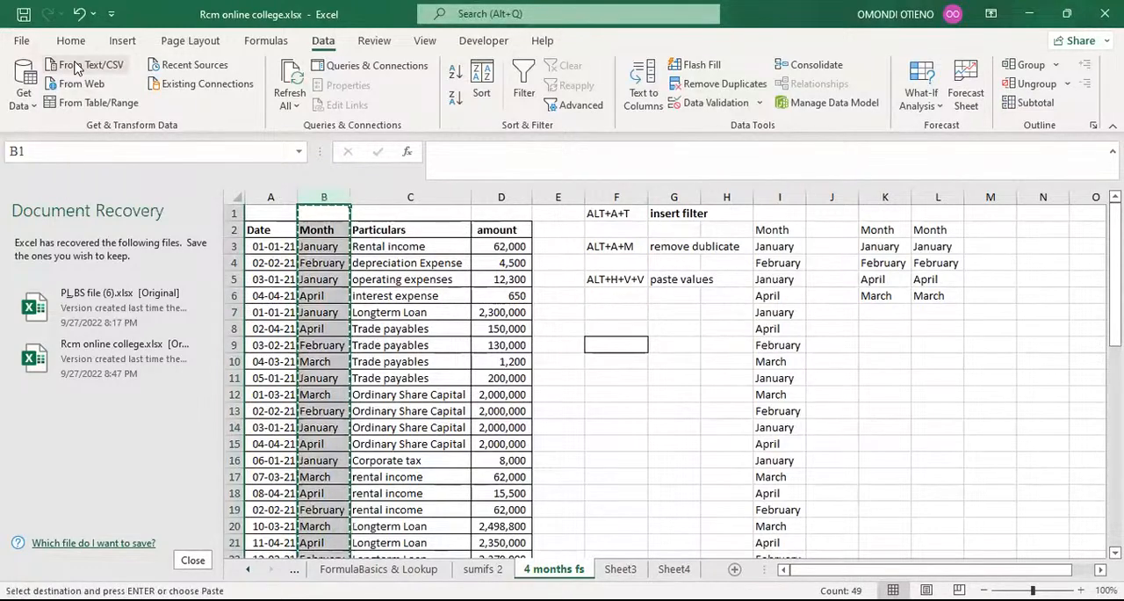
pyautogui.click(72, 40)
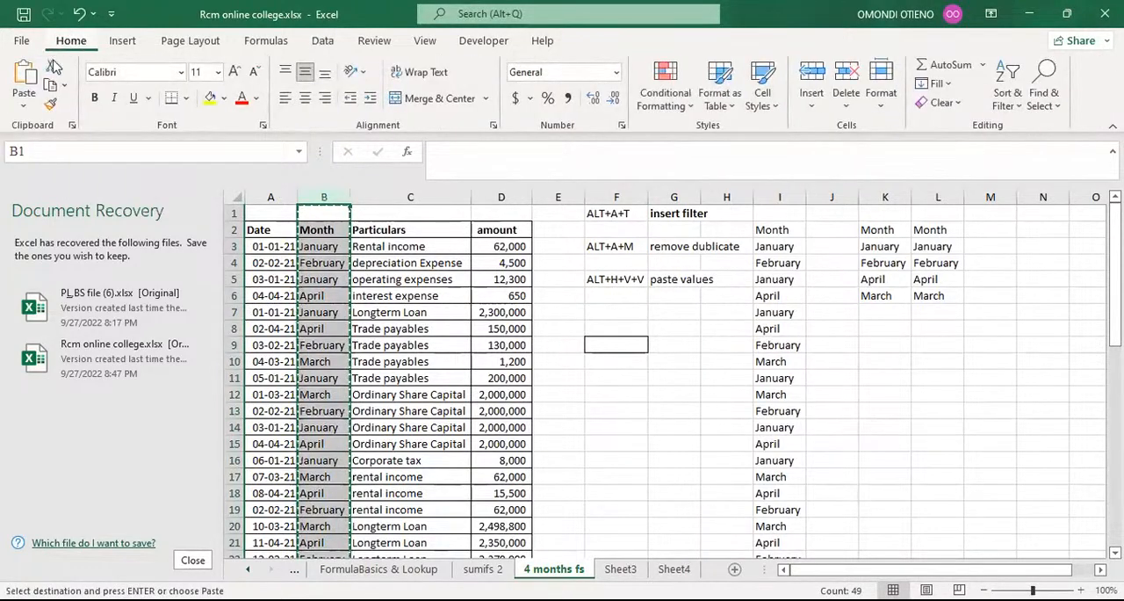
pyautogui.click(24, 107)
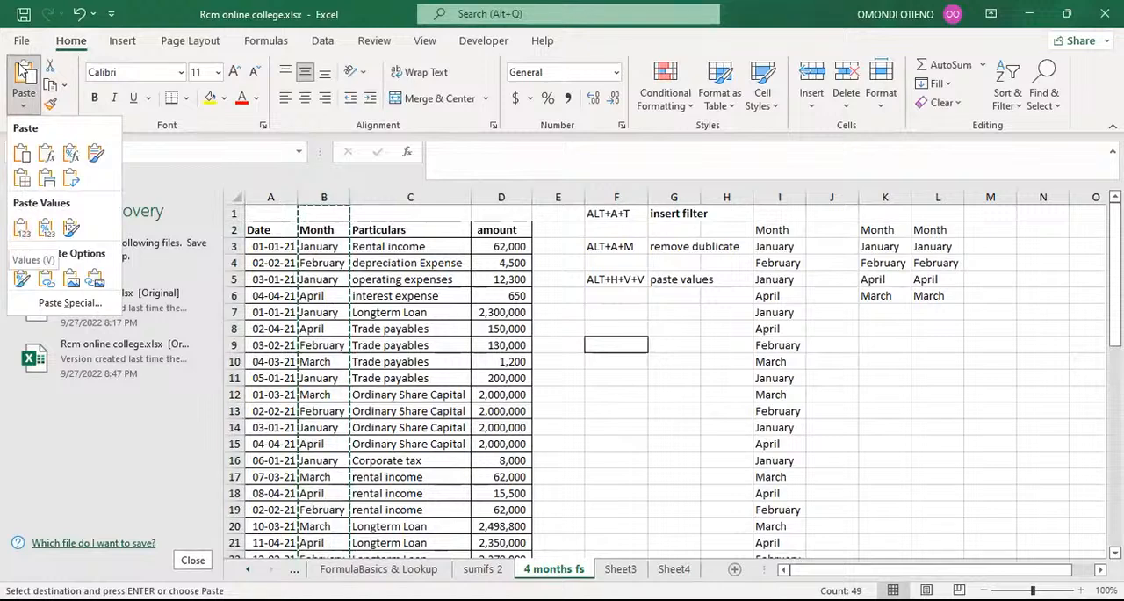
pyautogui.click(615, 280)
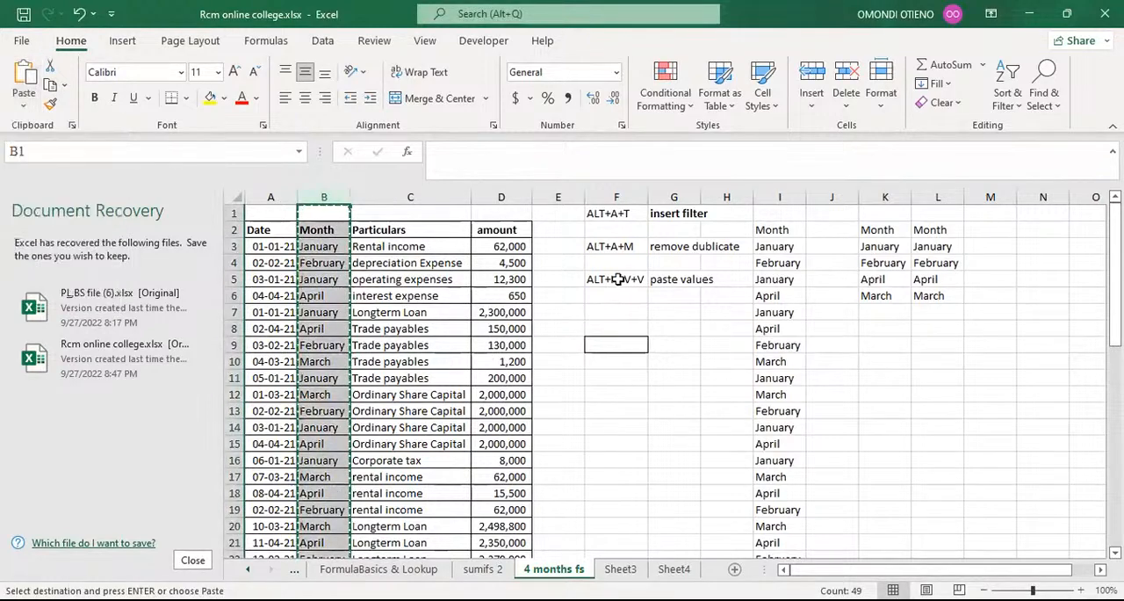
pyautogui.click(616, 278)
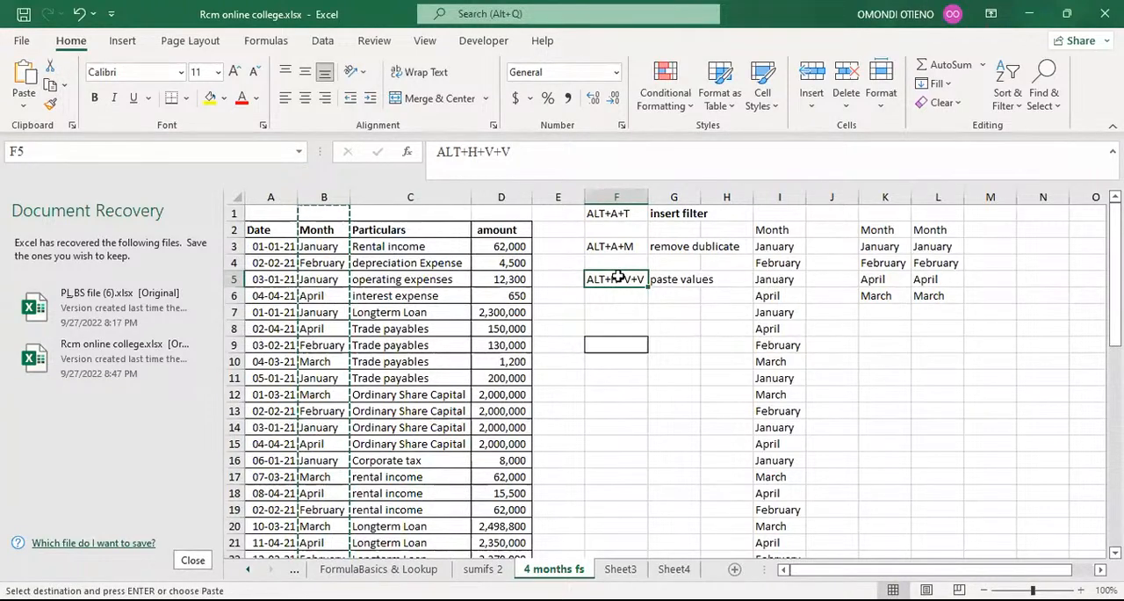
pyautogui.moveTo(621, 214)
pyautogui.mouseDown()
pyautogui.moveTo(626, 256)
pyautogui.moveTo(624, 227)
pyautogui.mouseUp()
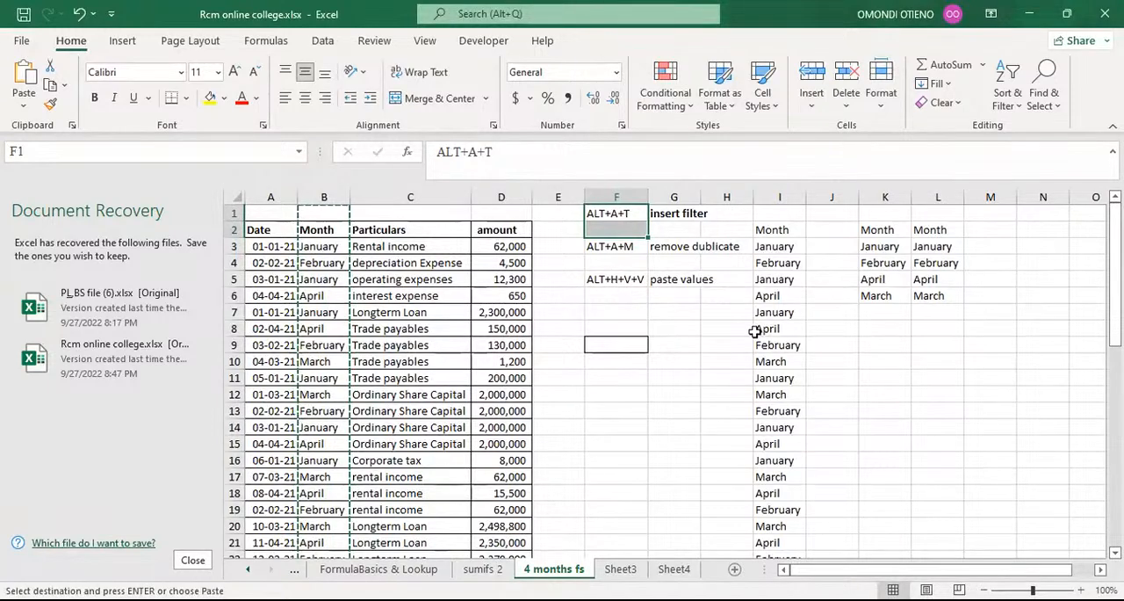
pyautogui.scroll(-3, 730, 378)
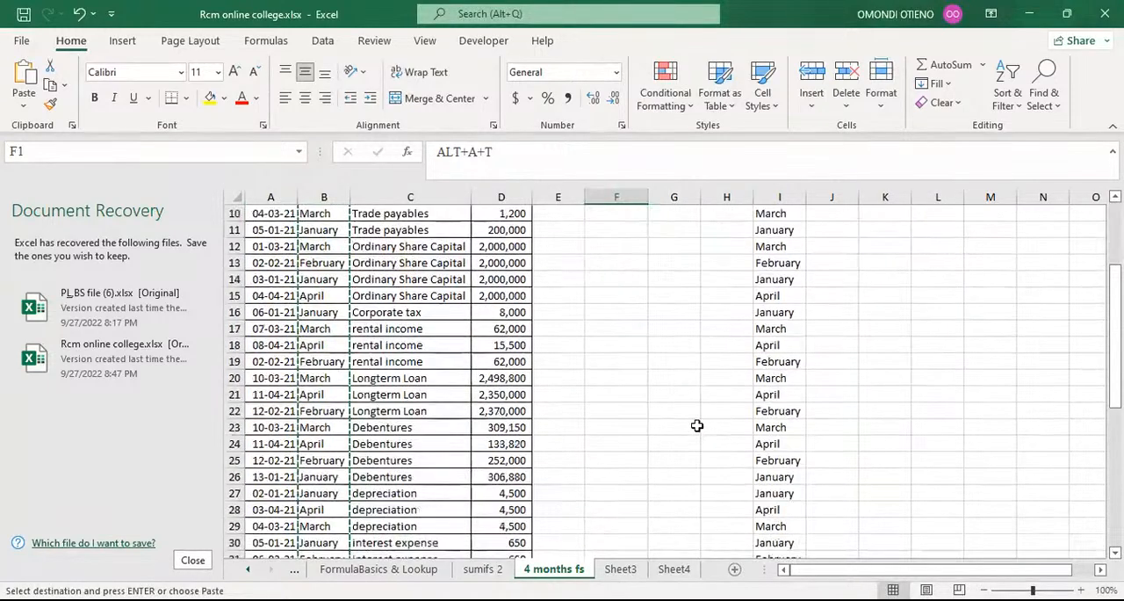
pyautogui.scroll(3, 697, 424)
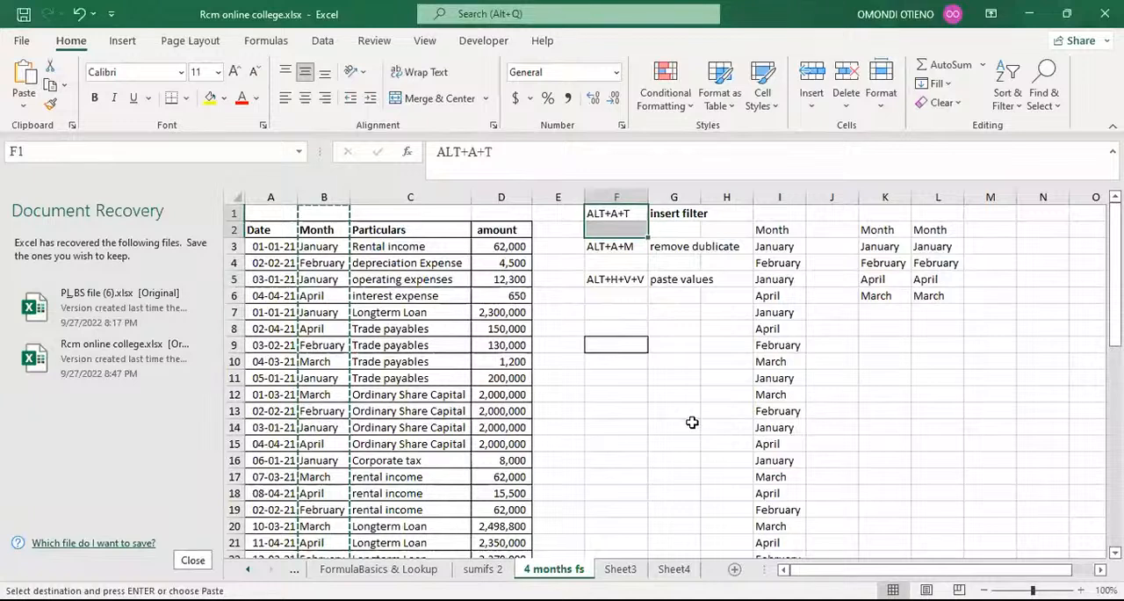
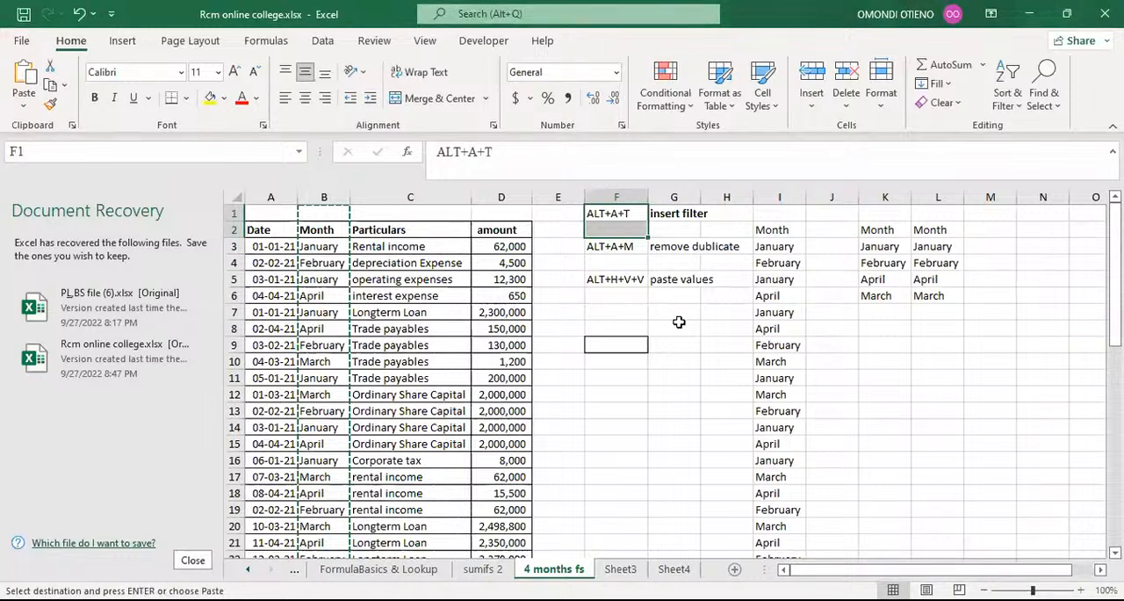
# Delete columns F to L, which hold the shortcut notes and the copied month lists.
pyautogui.click(688, 328)
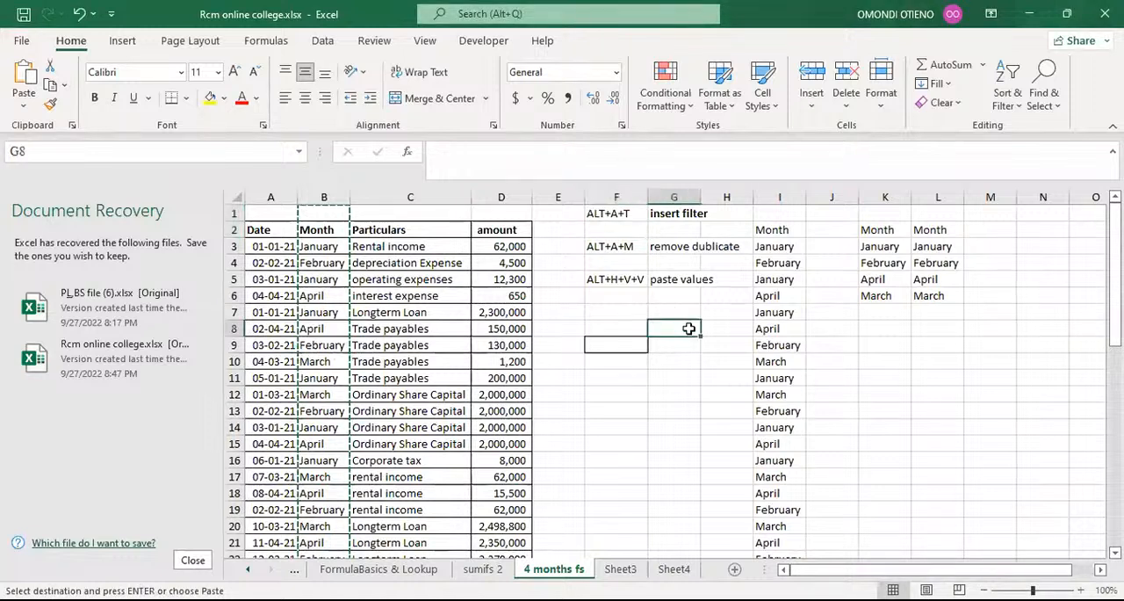
pyautogui.click(610, 216)
pyautogui.click(617, 240)
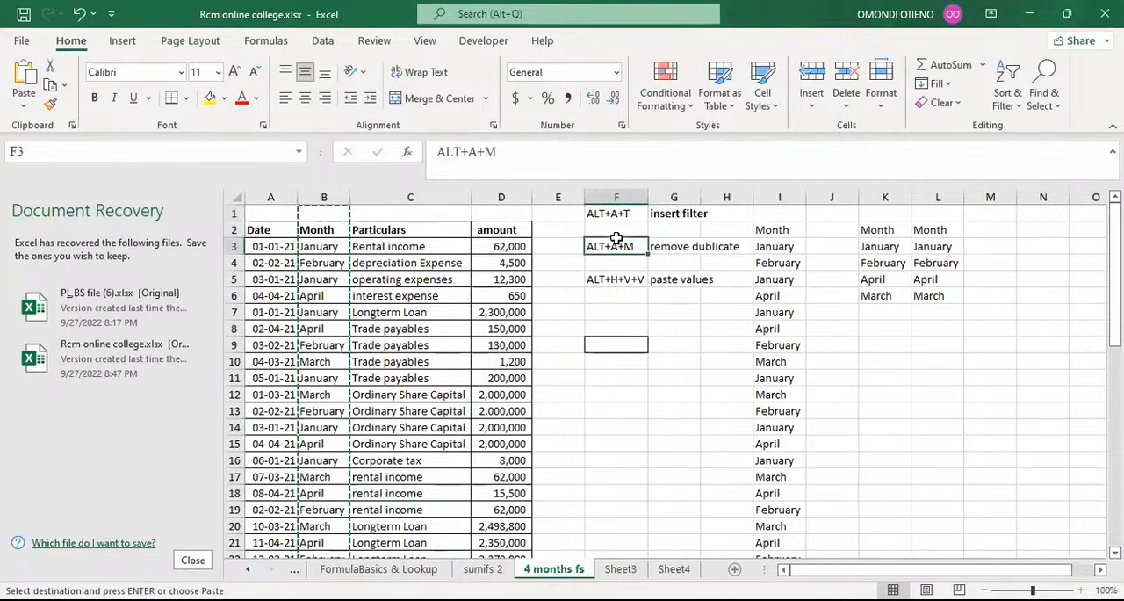
pyautogui.click(612, 276)
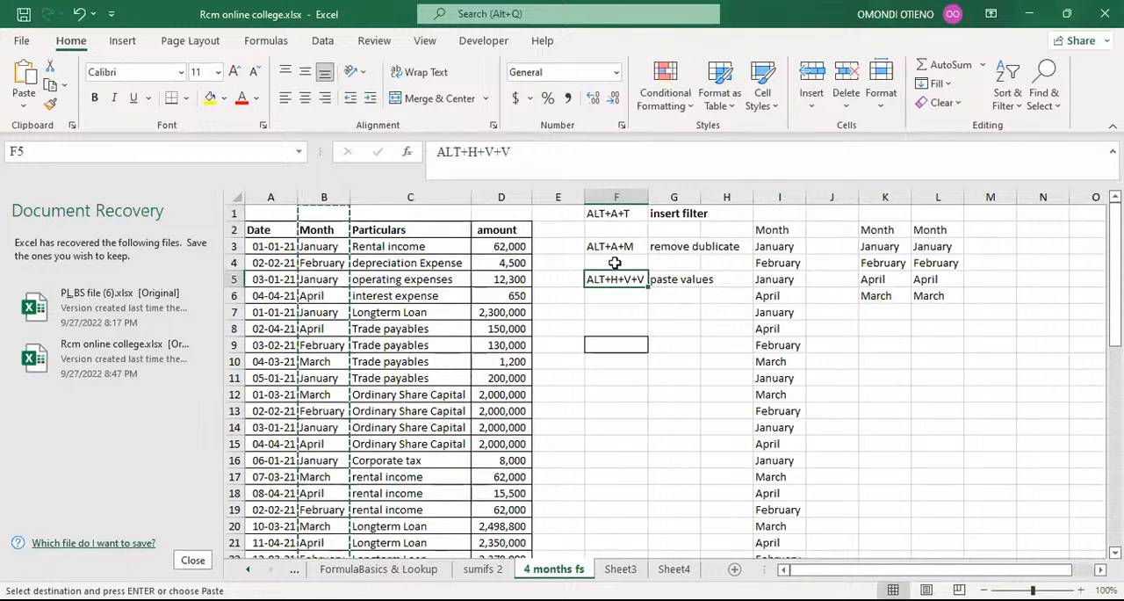
pyautogui.click(621, 195)
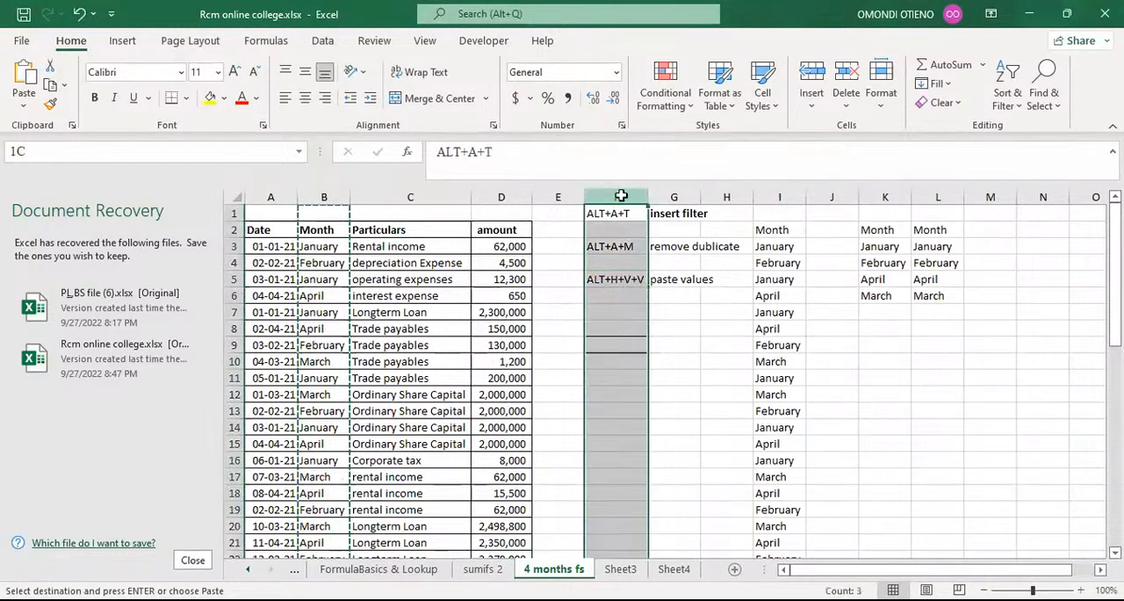
pyautogui.keyDown('shift'); pyautogui.click(938, 195); pyautogui.keyUp('shift')
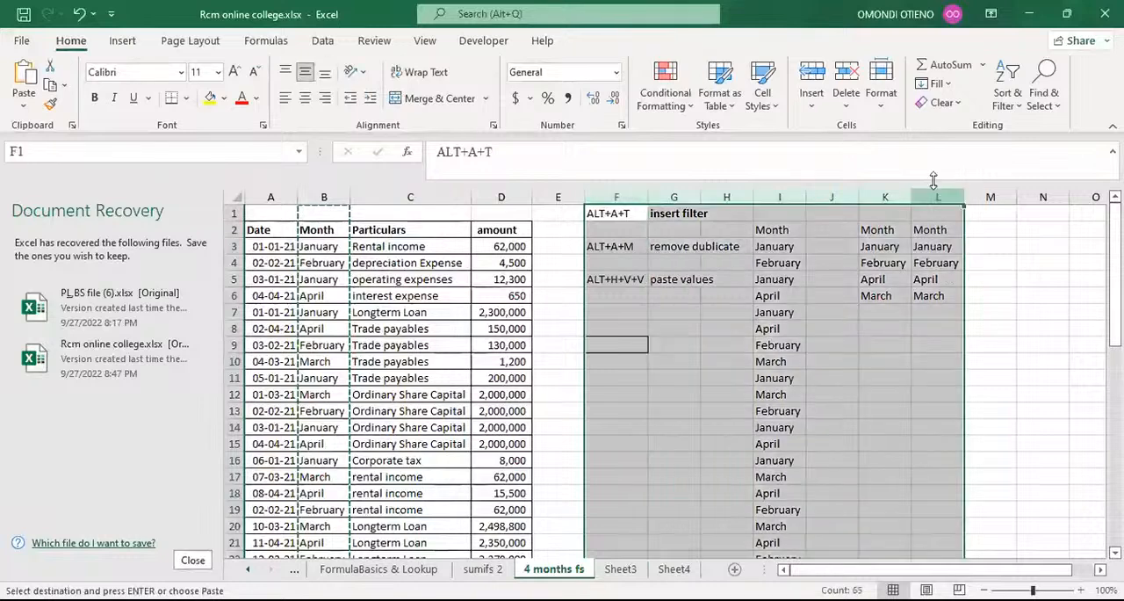
pyautogui.click(842, 81)
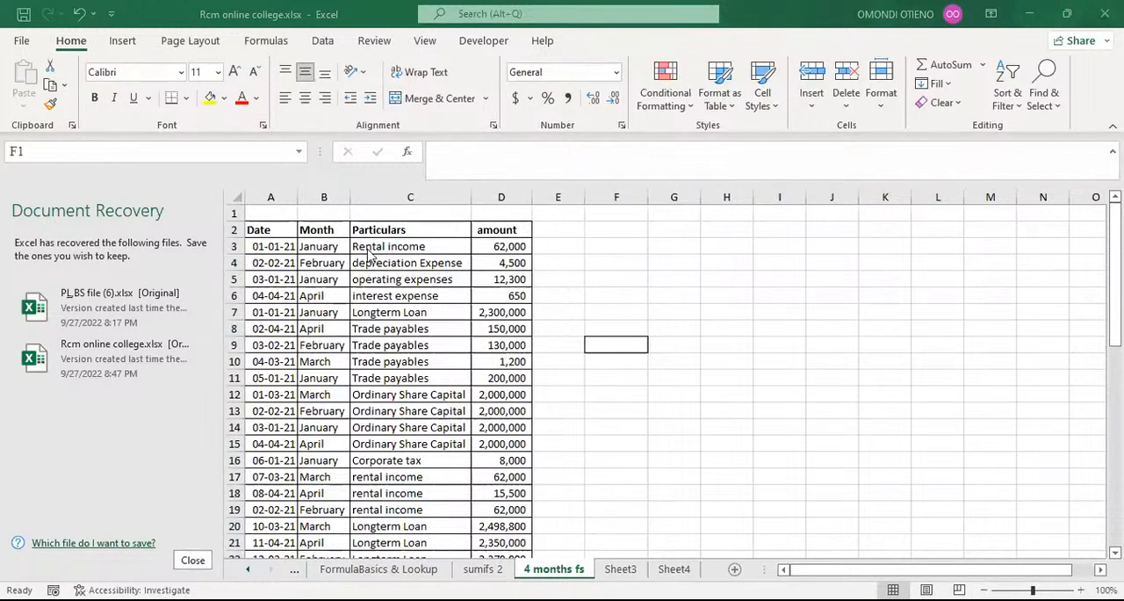
# Add a Mapping column header in cell E2, beside the amount column.
pyautogui.click(552, 229)
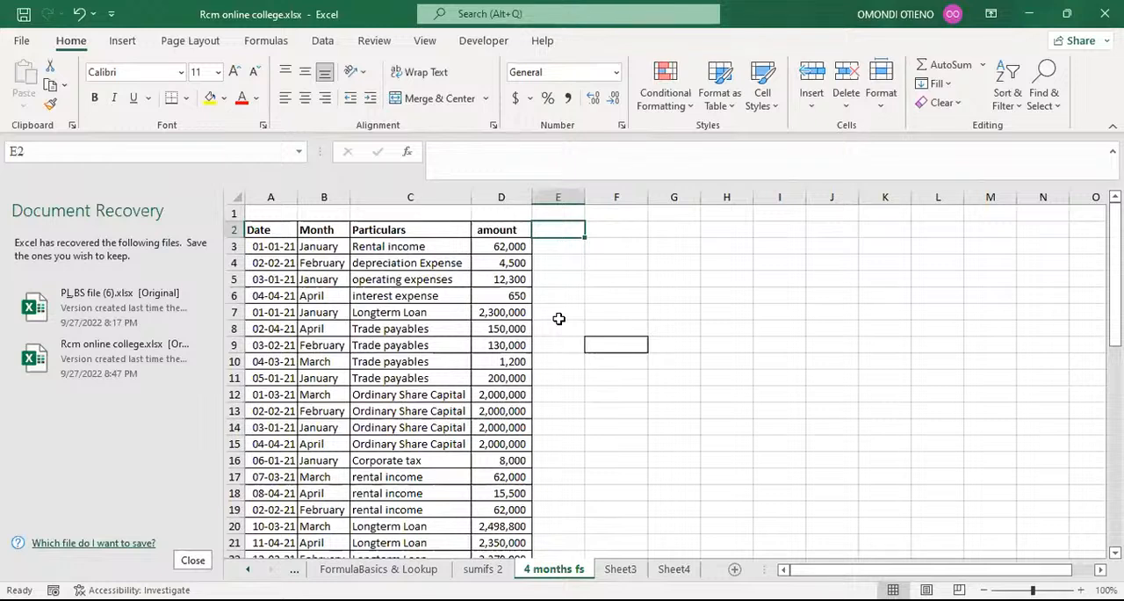
pyautogui.write('Ma')
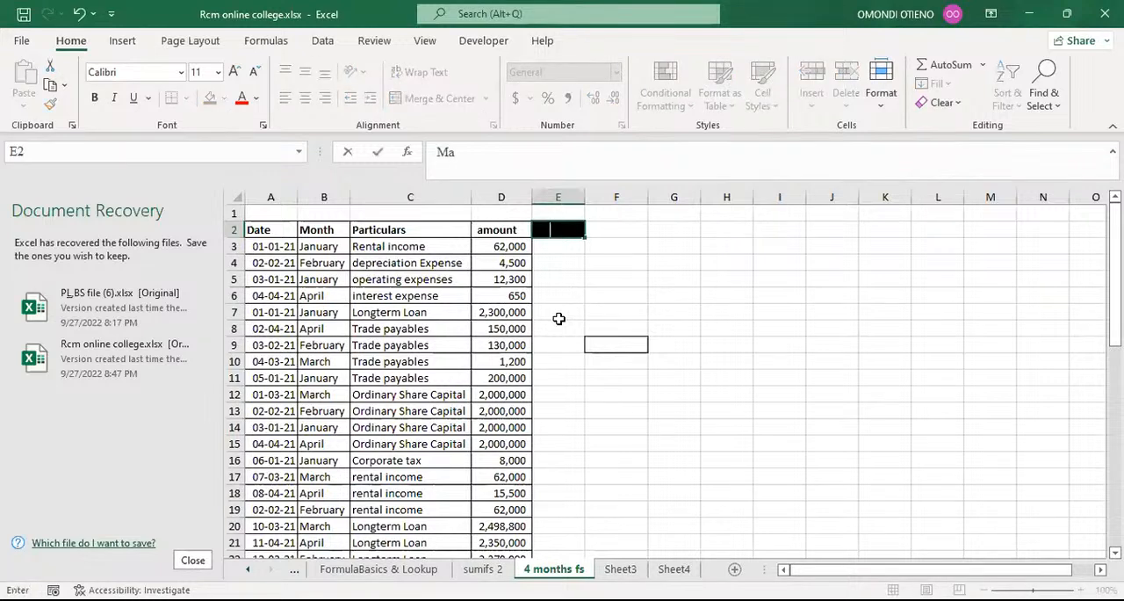
pyautogui.write('pping')
pyautogui.press('Return')
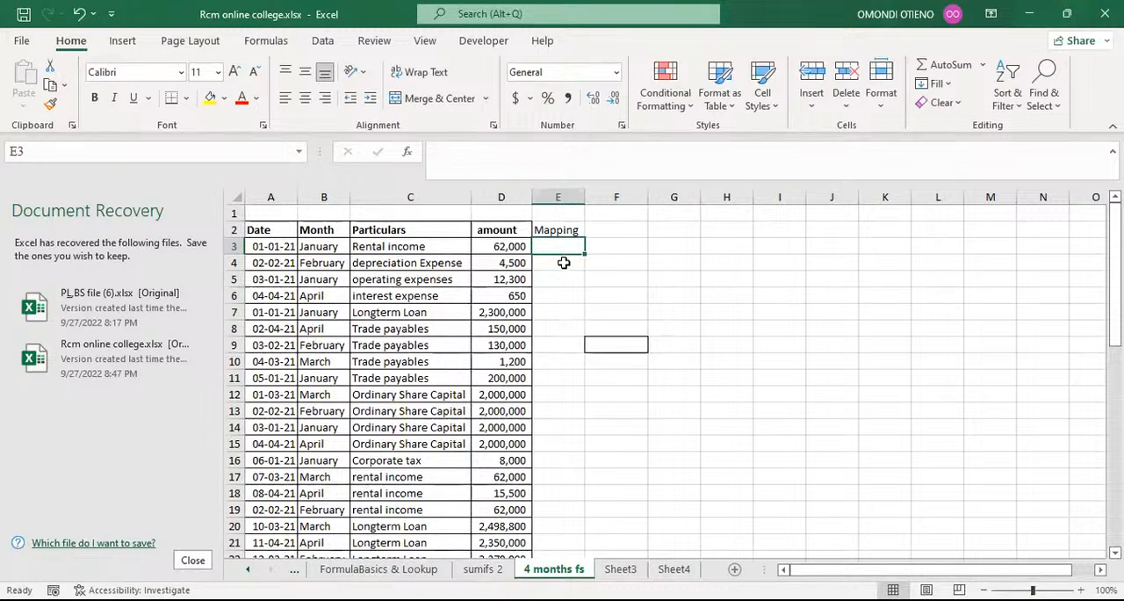
pyautogui.click(564, 263)
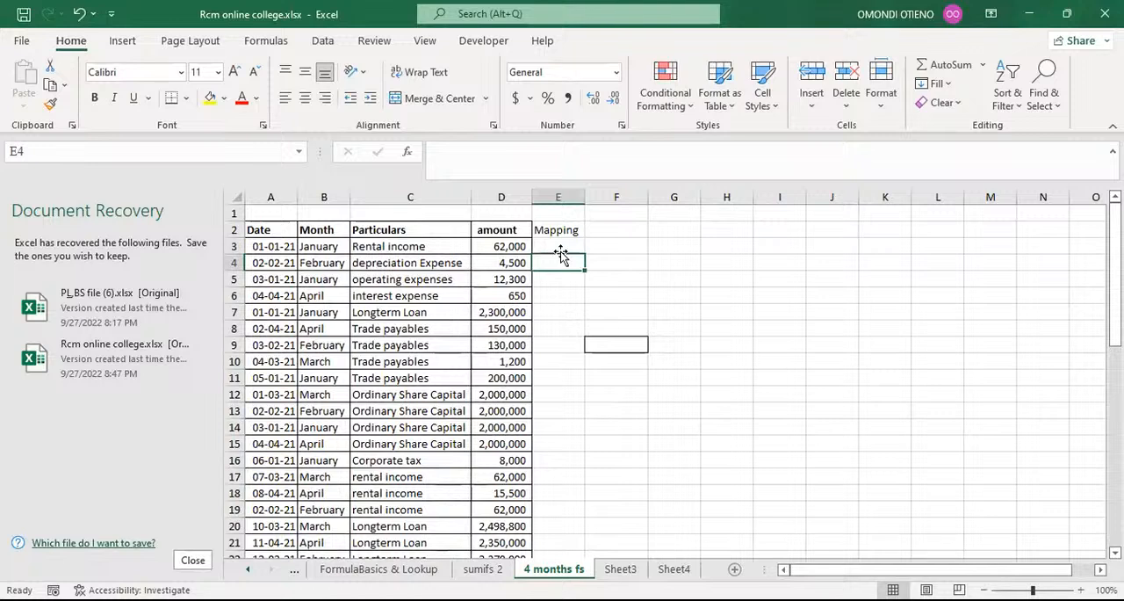
pyautogui.click(565, 230)
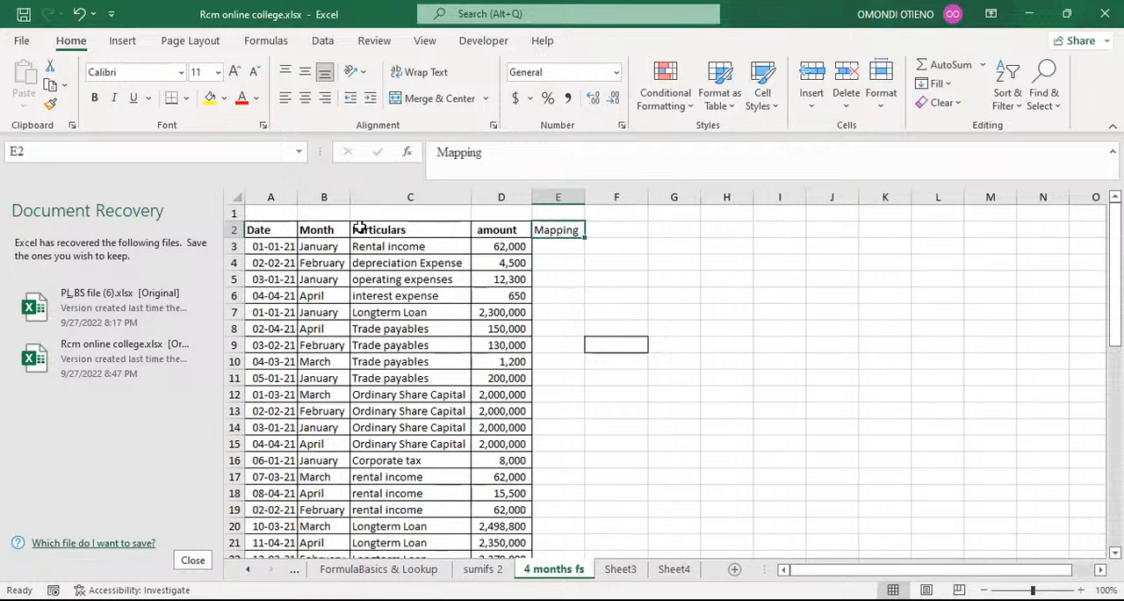
# Add filters to the header row A2:E2 and undo them again.
pyautogui.moveTo(266, 226); pyautogui.dragTo(538, 229)
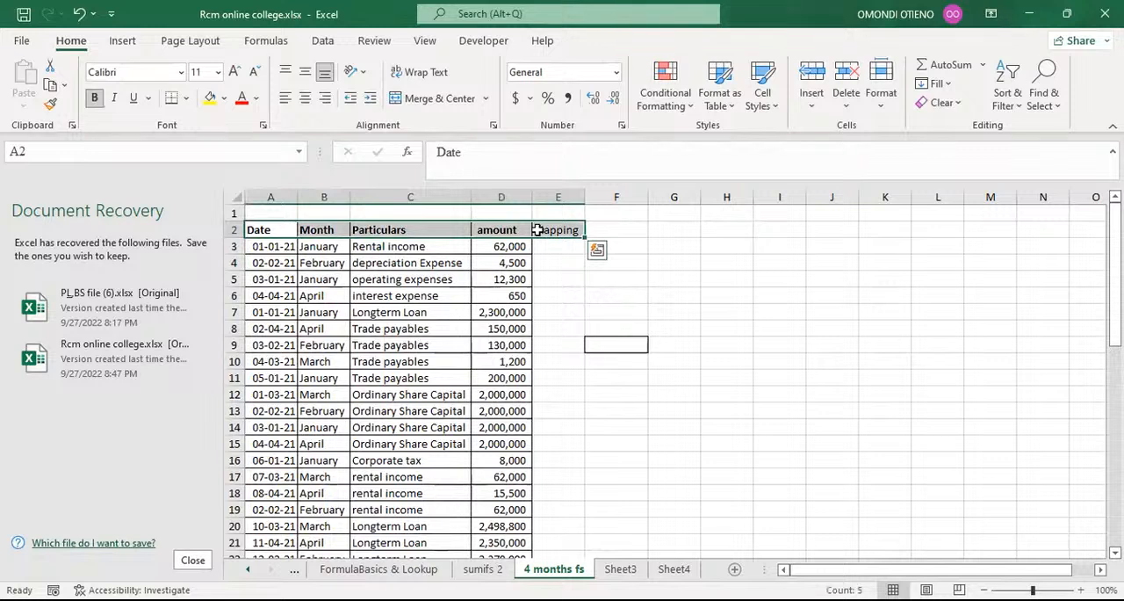
pyautogui.hotkey('alt', 'a')
pyautogui.press('t')
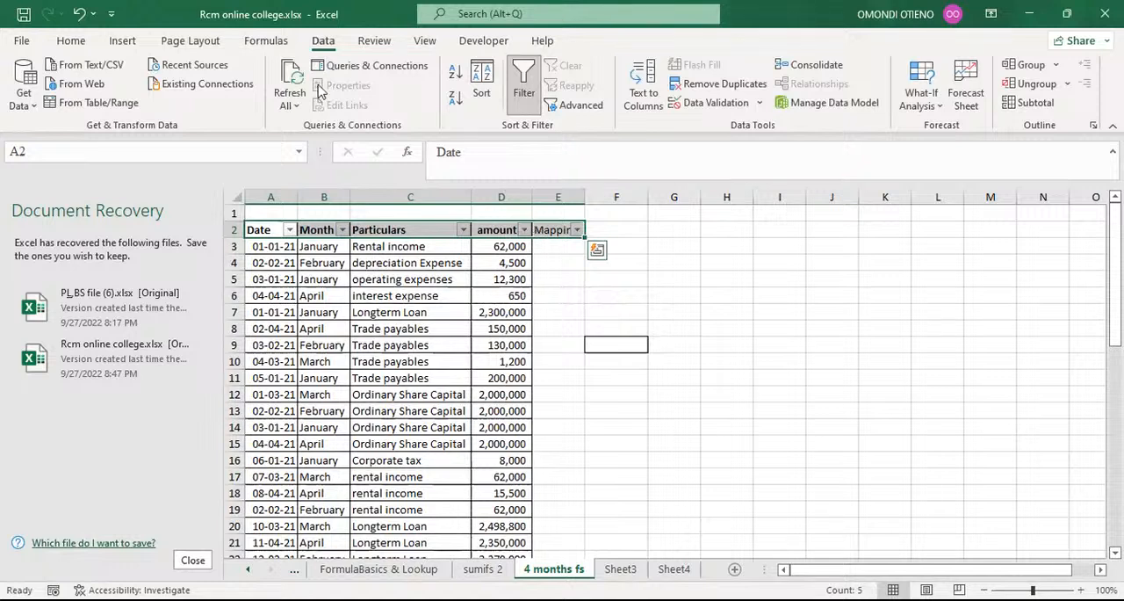
pyautogui.click(78, 15)
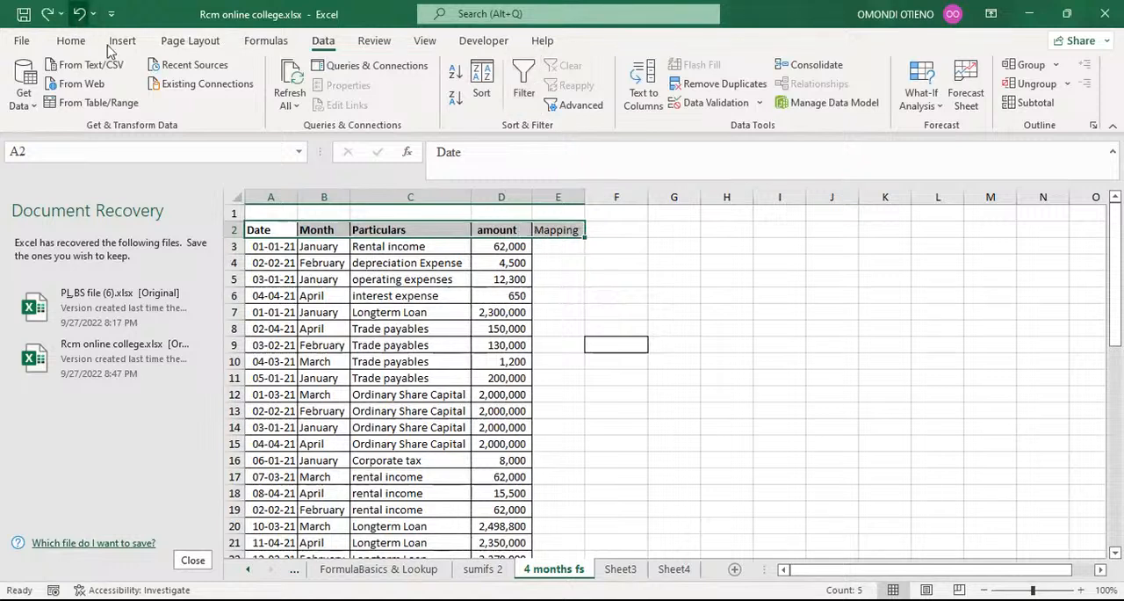
pyautogui.click(634, 286)
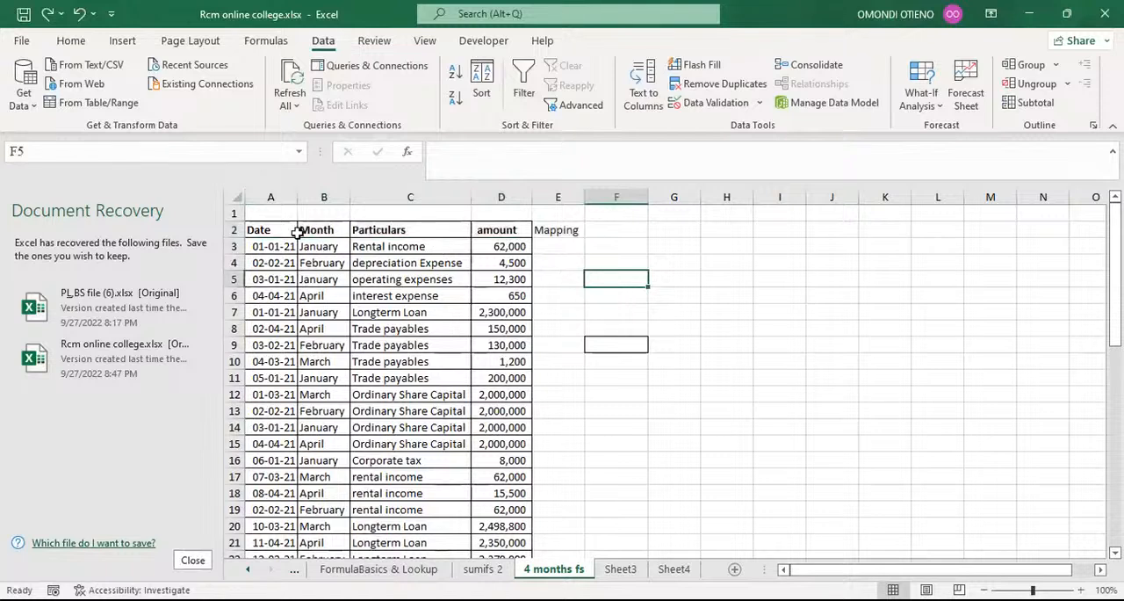
# Apply filters to the header row A2:E2 and look over the filter options of the Particulars column.
pyautogui.moveTo(271, 230); pyautogui.dragTo(533, 230)
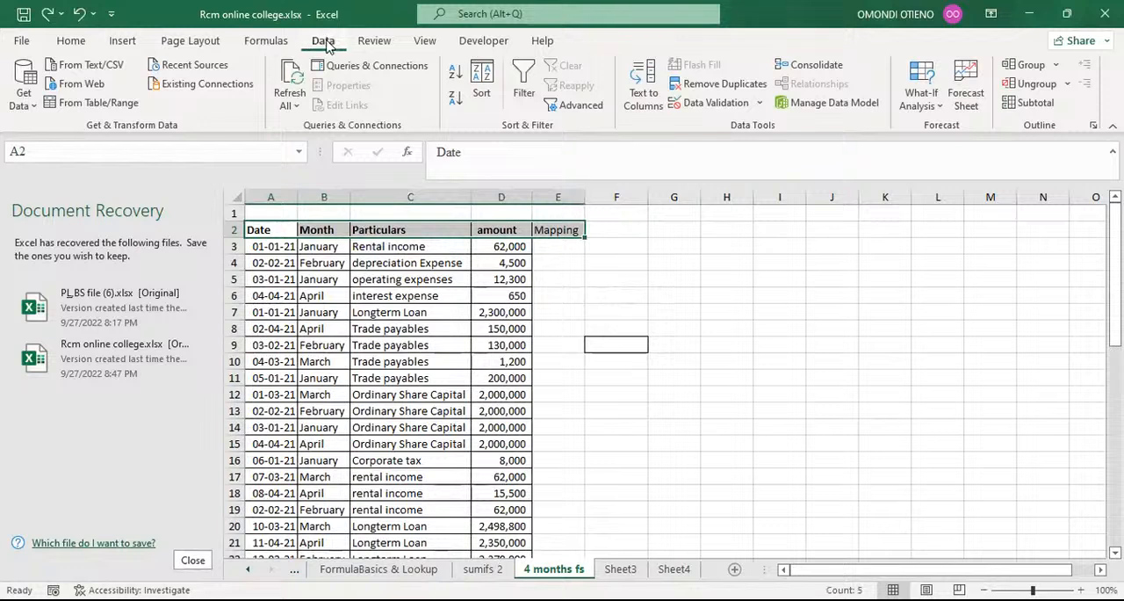
pyautogui.click(523, 79)
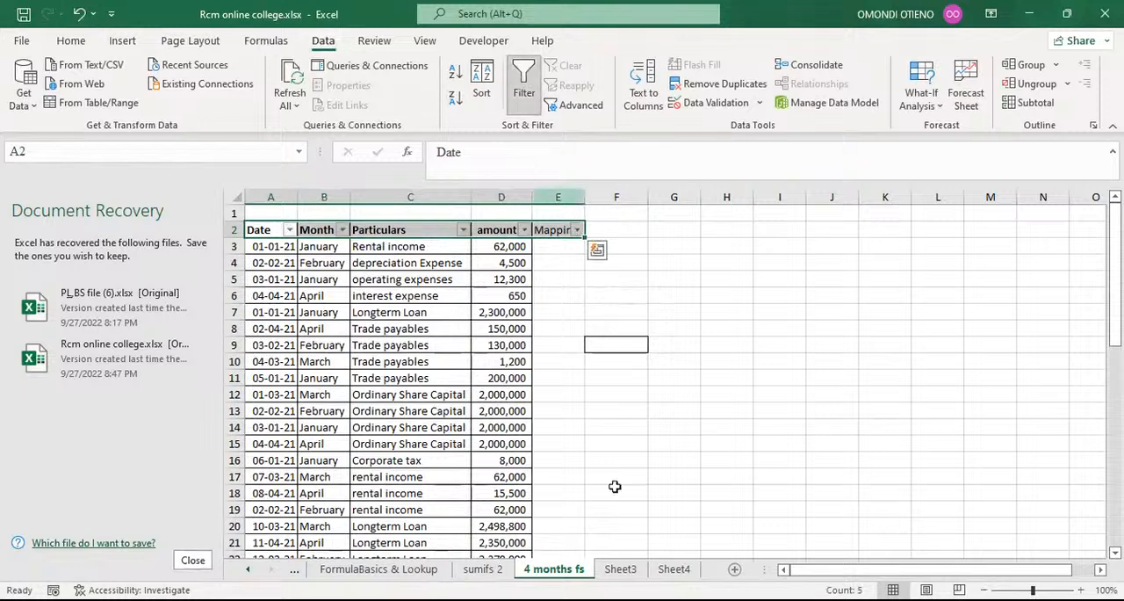
pyautogui.click(654, 323)
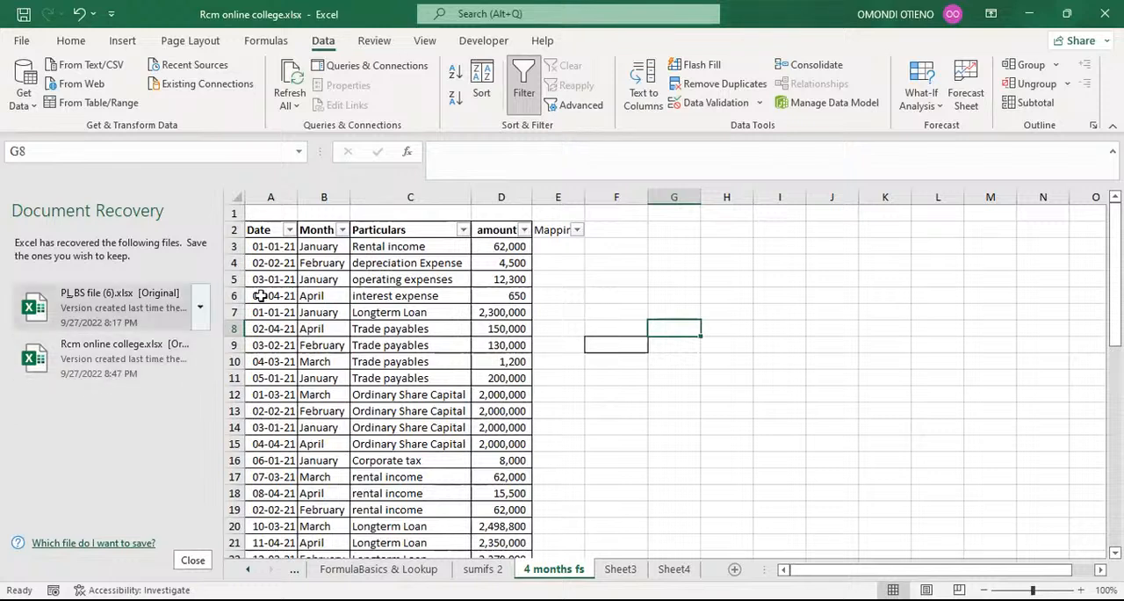
pyautogui.click(463, 230)
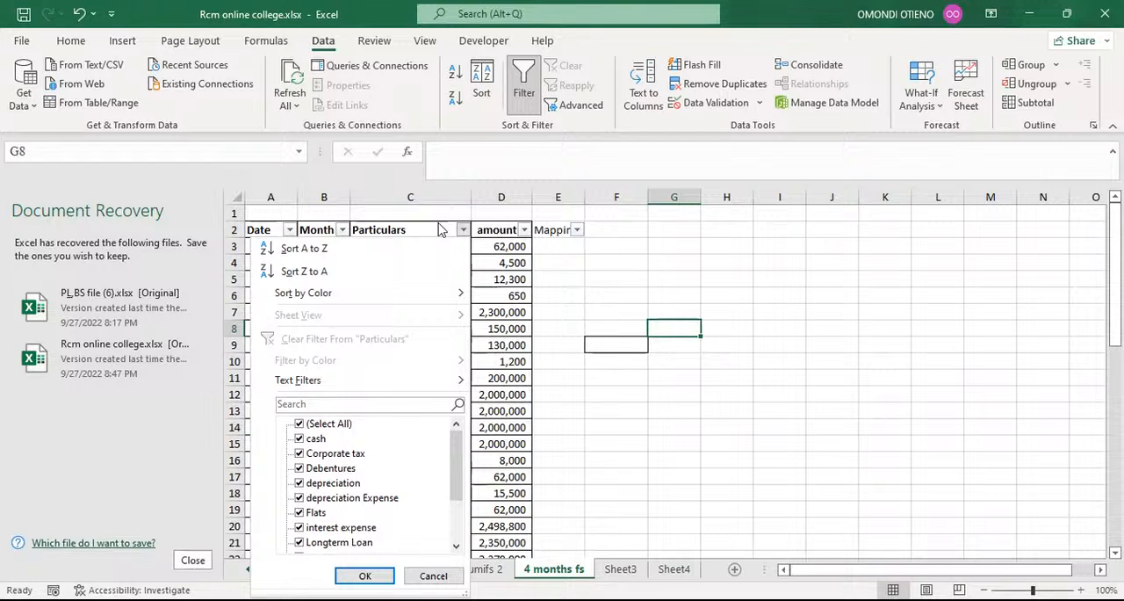
pyautogui.click(586, 253)
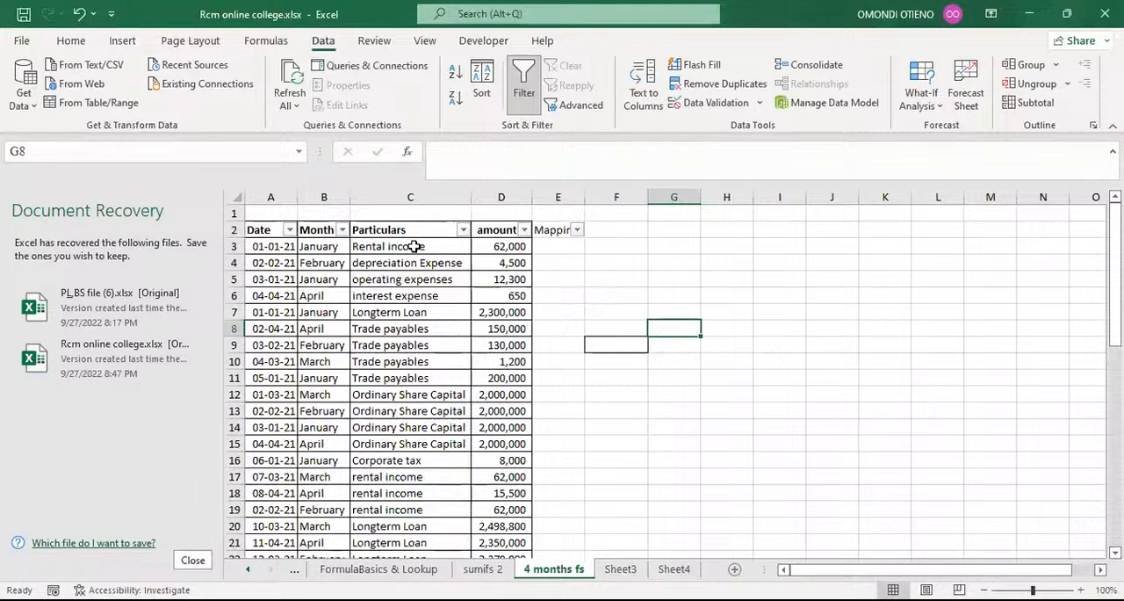
# Filter the Particulars column to Rental income by searching its values for "rental".
pyautogui.click(414, 247)
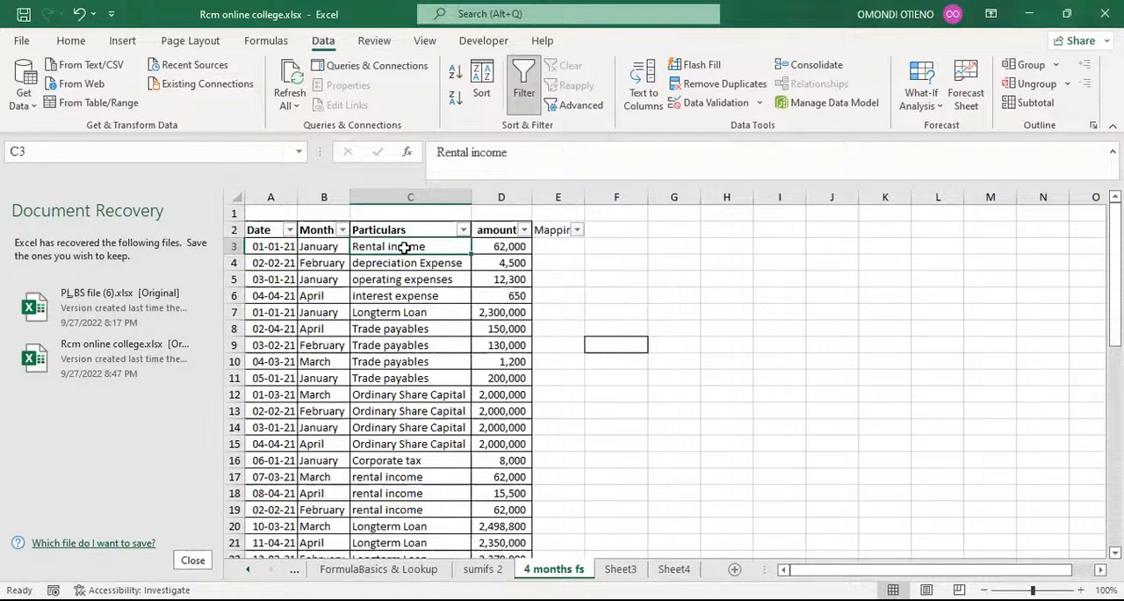
pyautogui.click(462, 230)
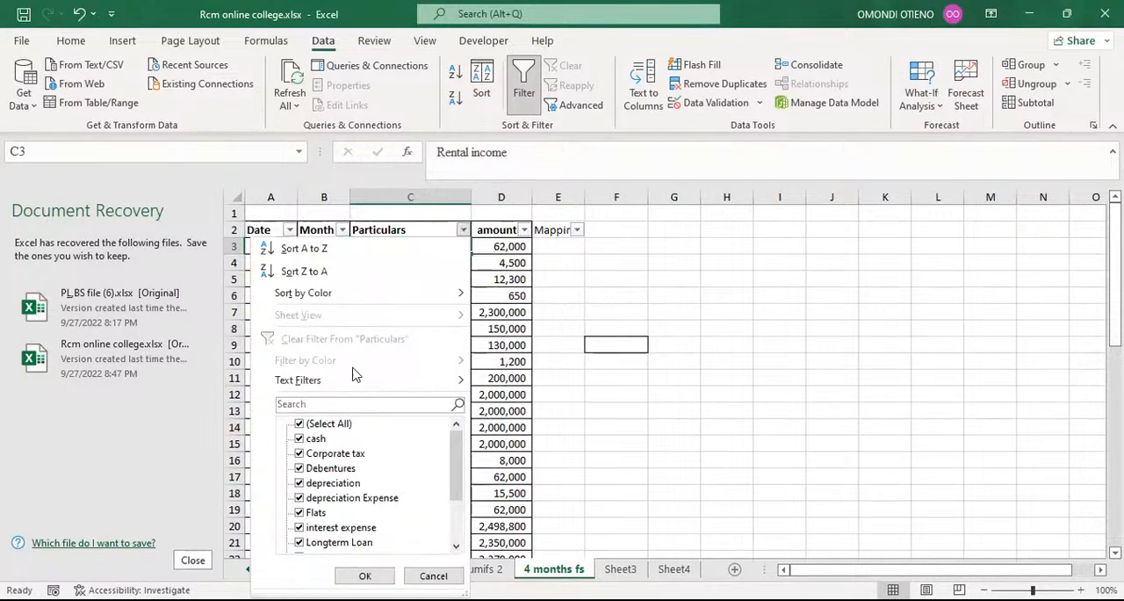
pyautogui.click(306, 404)
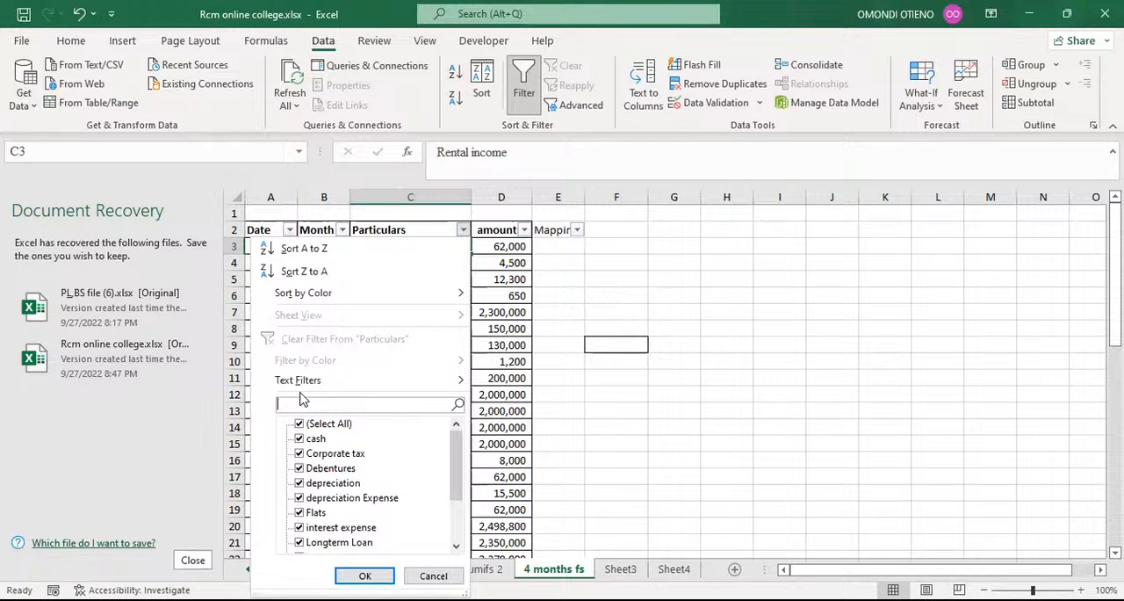
pyautogui.write('rental')
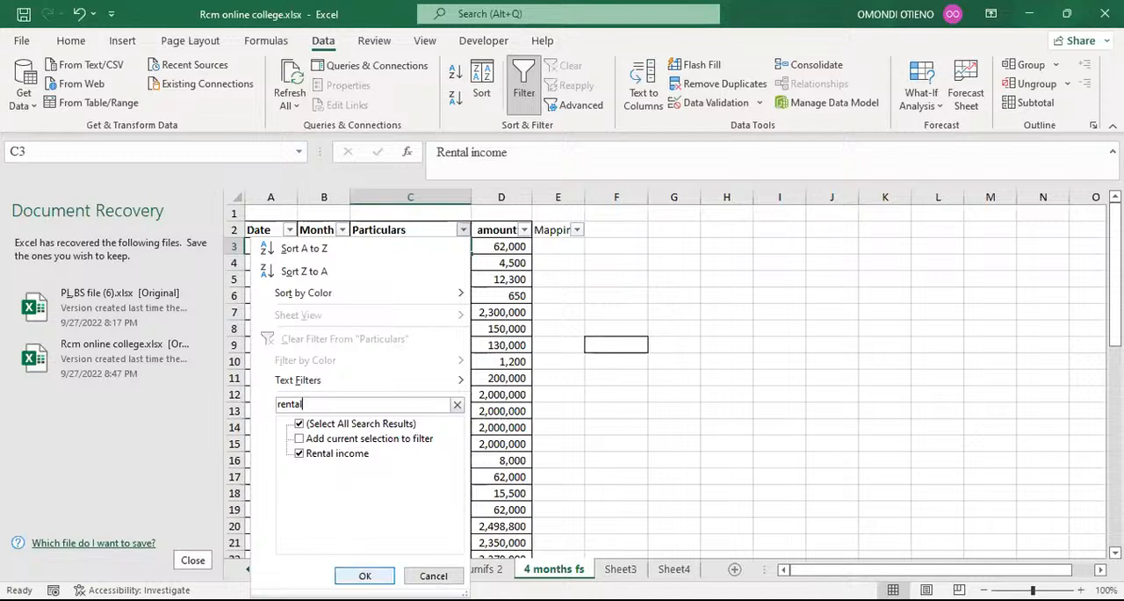
pyautogui.click(365, 576)
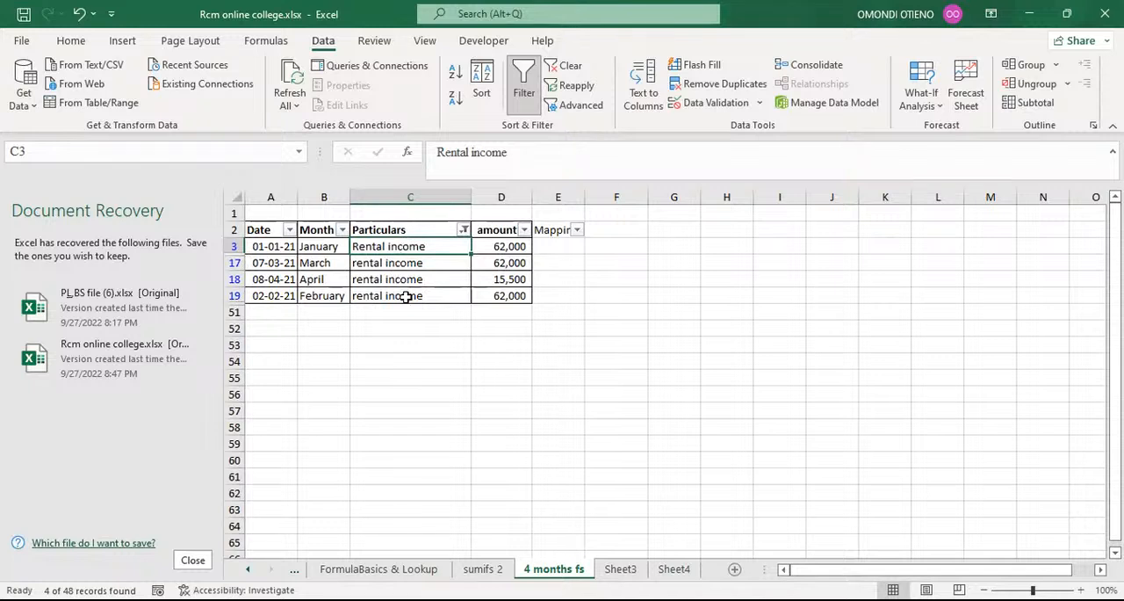
# Enter Revenue as the mapping in E3 and Flash Fill it to the other filtered rental income rows.
pyautogui.click(551, 245)
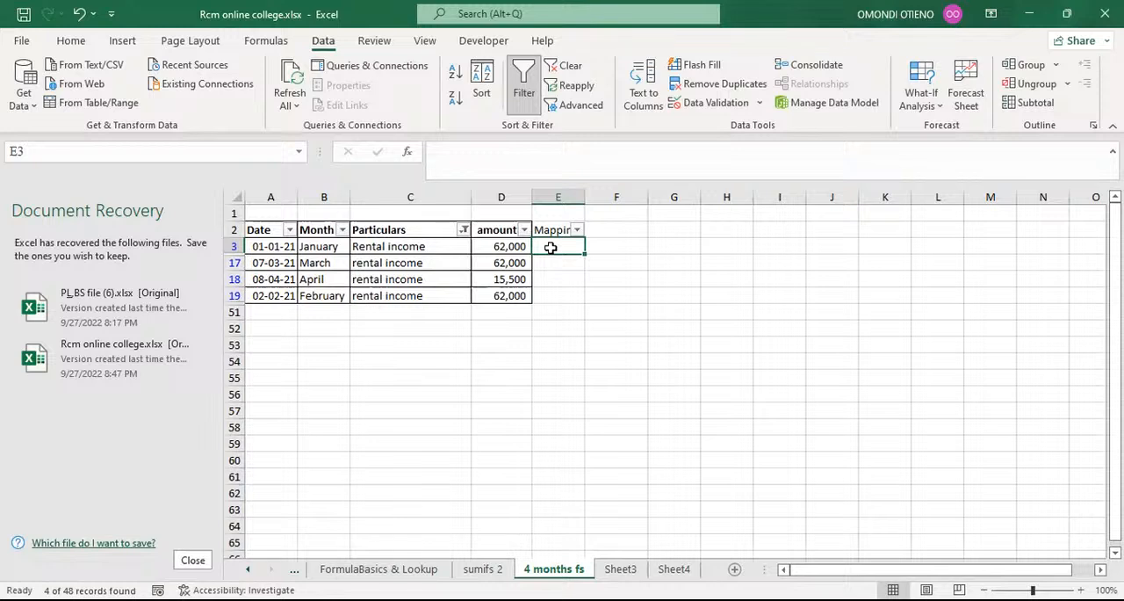
pyautogui.write('Re')
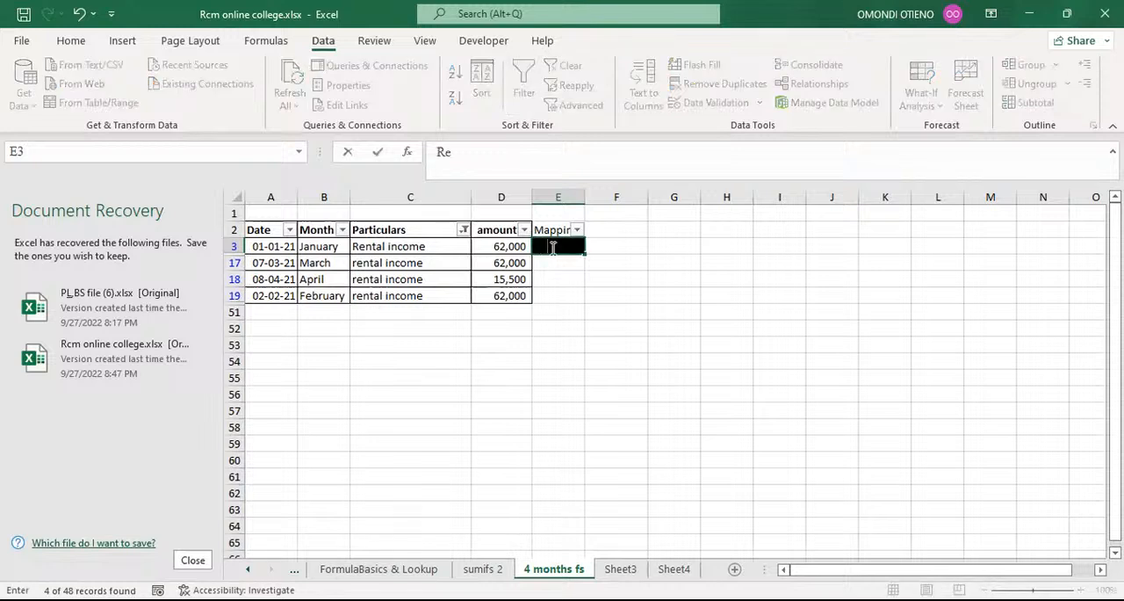
pyautogui.write('venue')
pyautogui.click(578, 278)
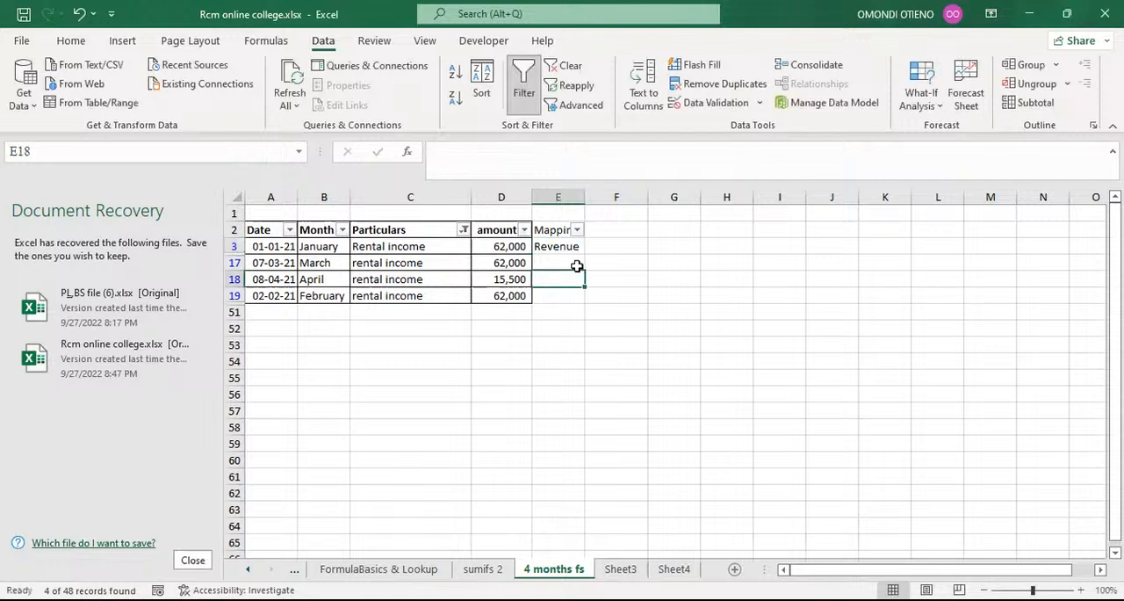
pyautogui.click(571, 247)
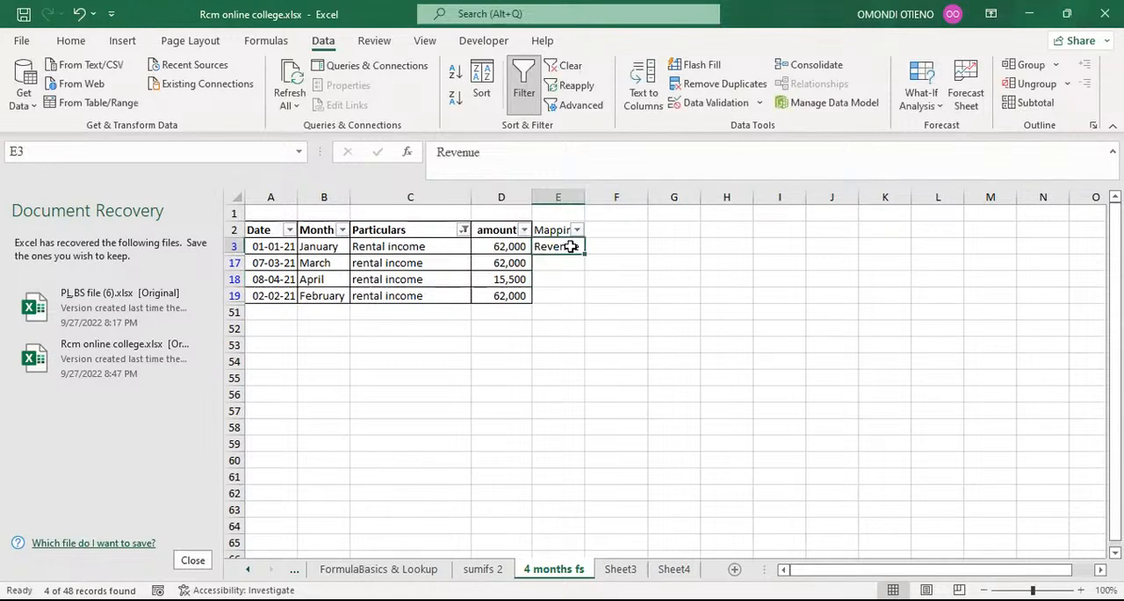
pyautogui.click(562, 262)
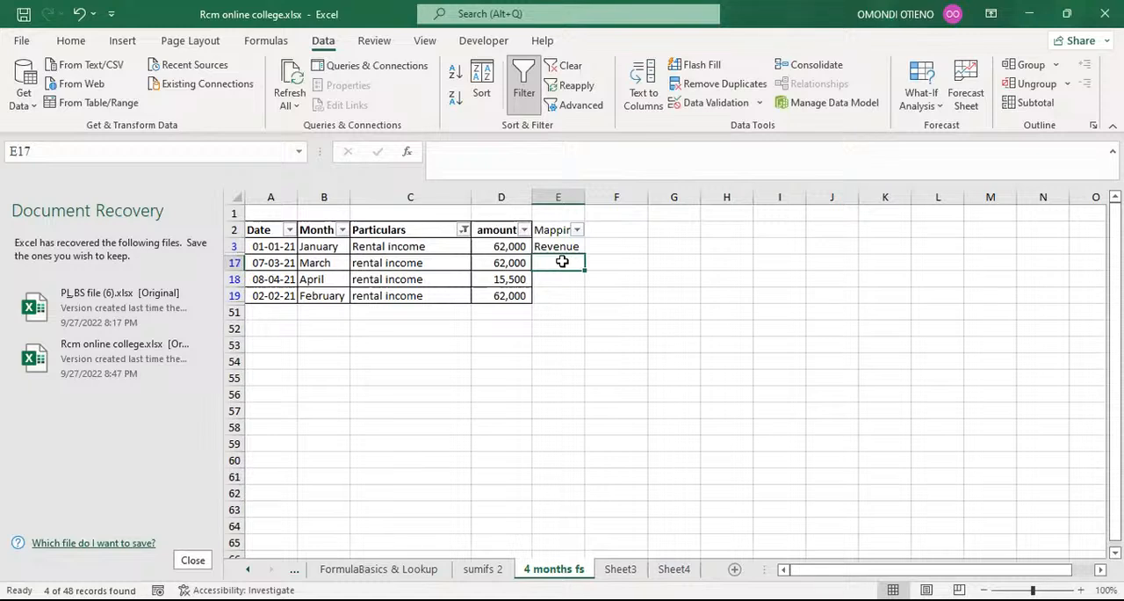
pyautogui.hotkey('ctrl', 'e')
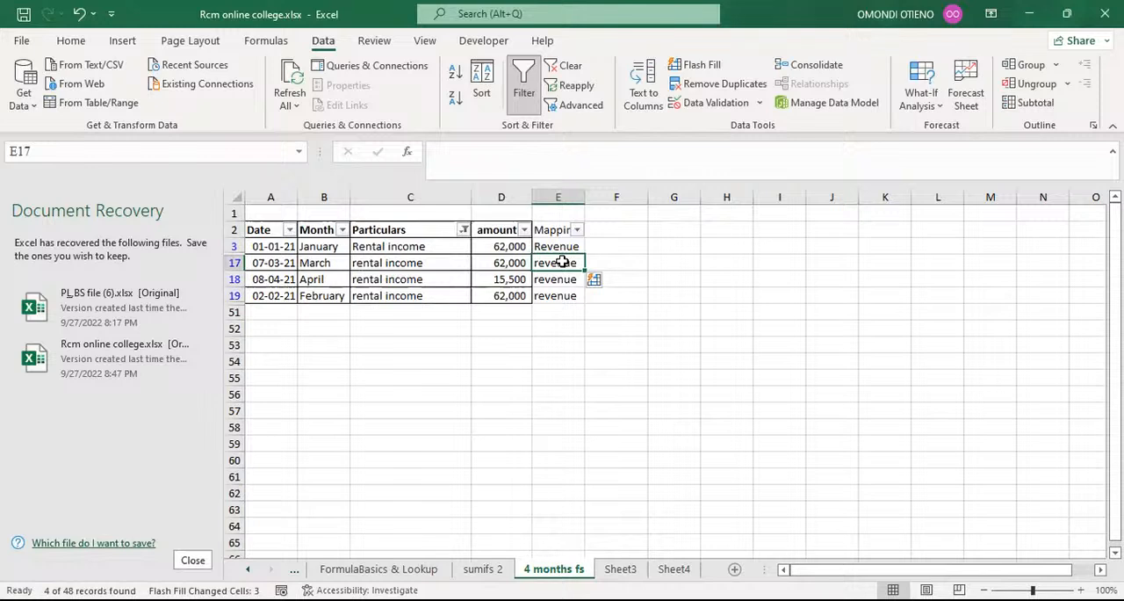
# Reapply the Rental income filter on the Particulars column using the search term "rental".
pyautogui.click(465, 229)
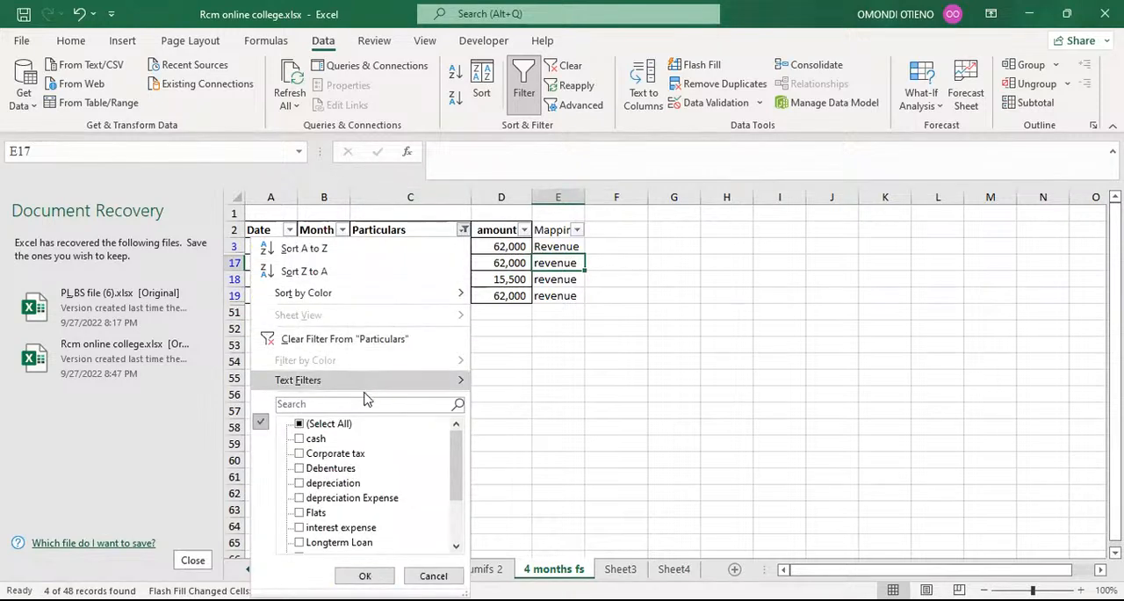
pyautogui.click(362, 404)
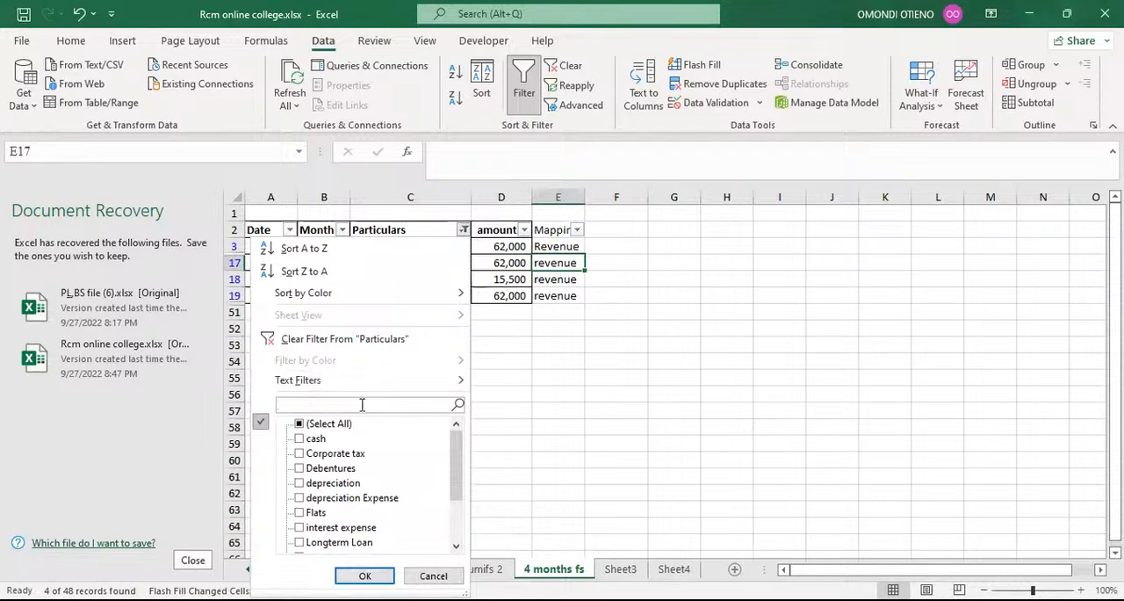
pyautogui.write('rental')
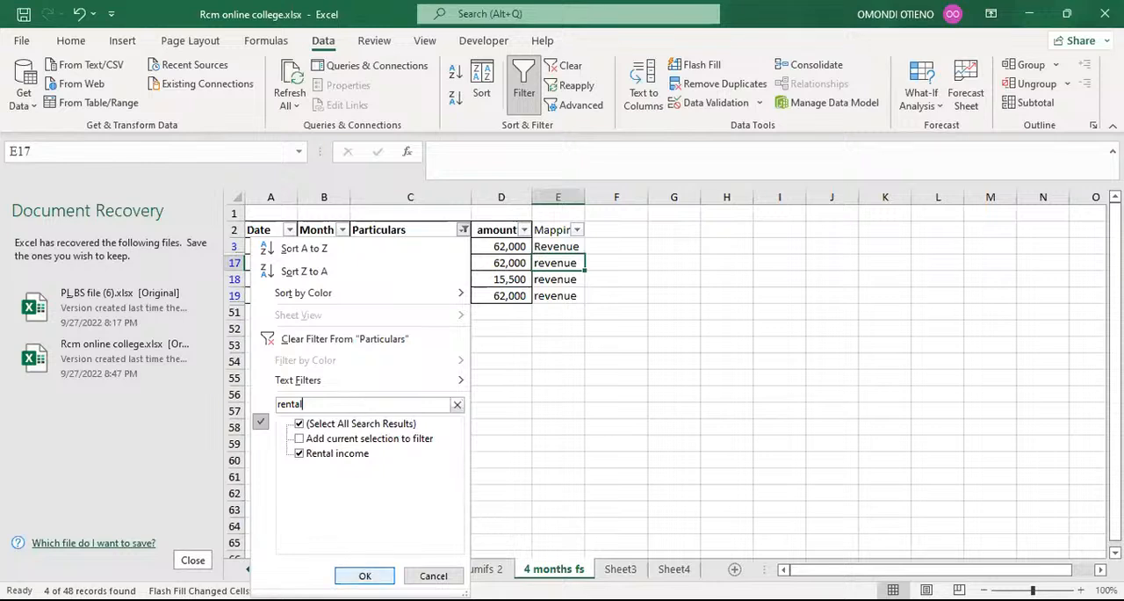
pyautogui.click(356, 573)
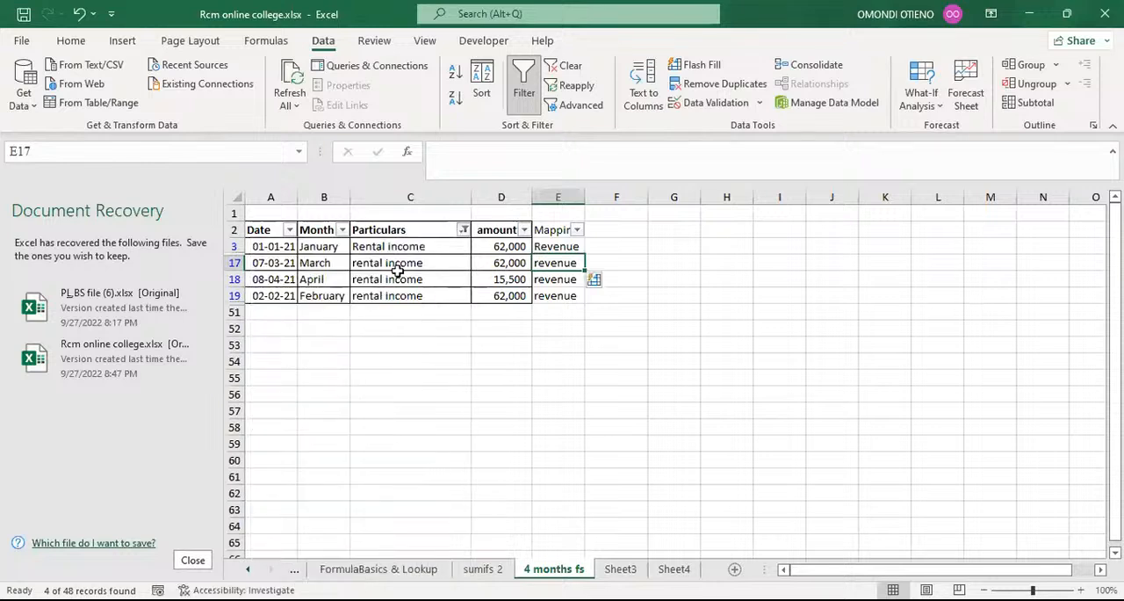
# Clear the mappings in E17:E19 and Flash Fill them again from the Revenue entry in E3.
pyautogui.click(556, 260)
pyautogui.moveTo(556, 260); pyautogui.dragTo(565, 295)
pyautogui.press('Delete')
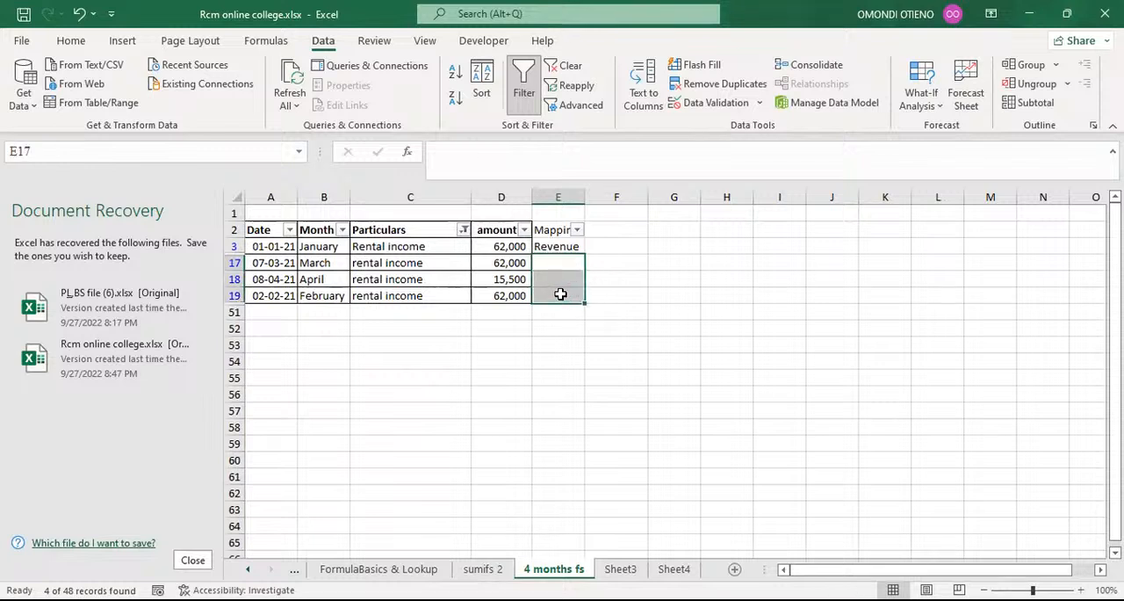
pyautogui.click(558, 247)
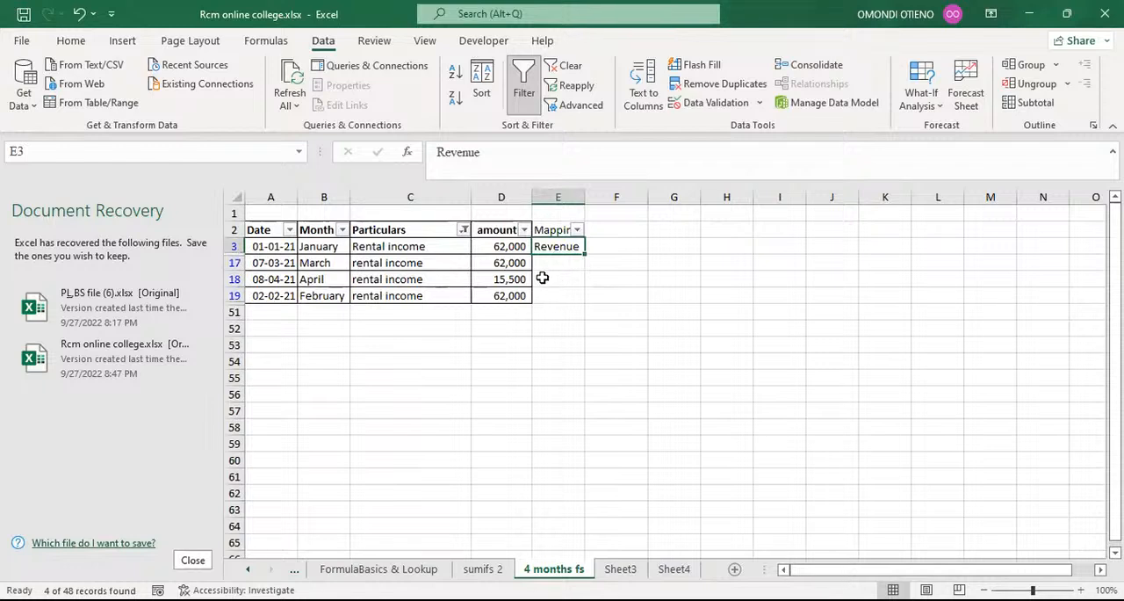
pyautogui.click(546, 265)
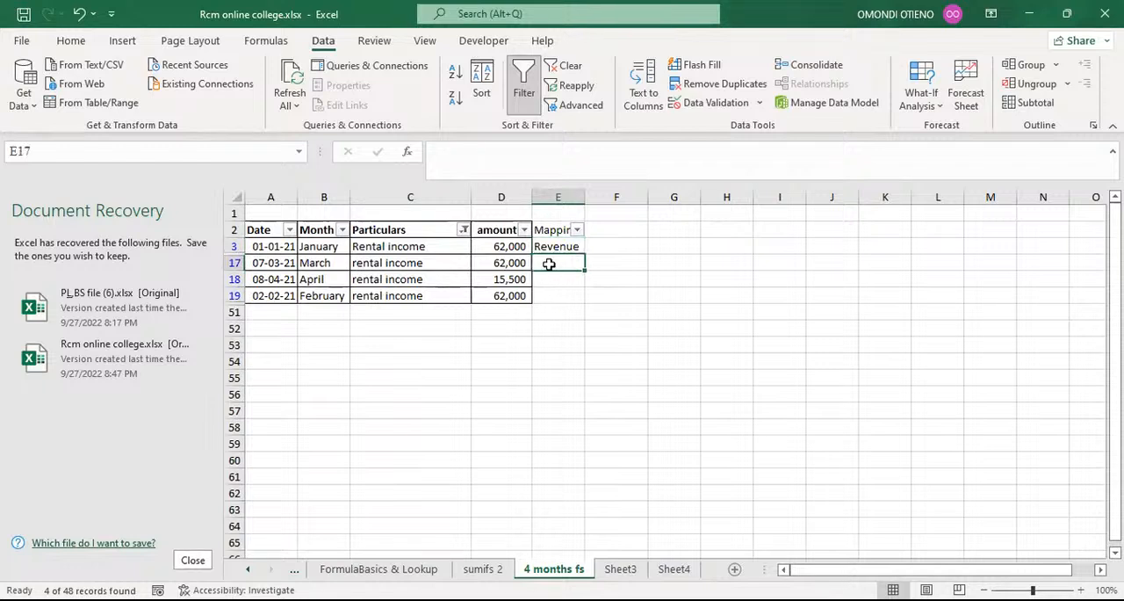
pyautogui.hotkey('ctrl', 'e')
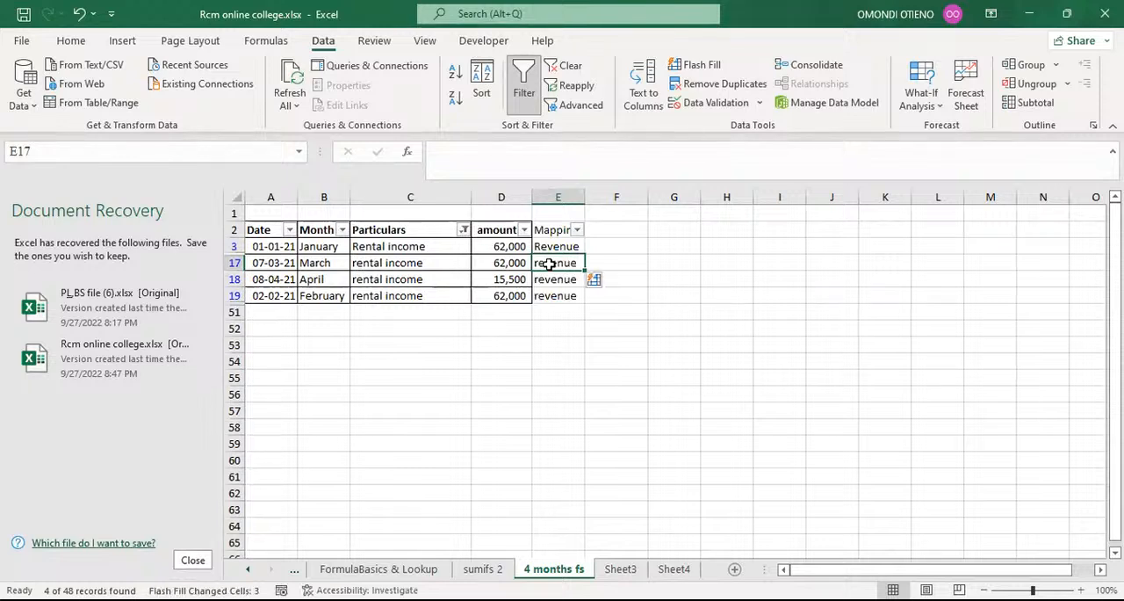
pyautogui.click(540, 332)
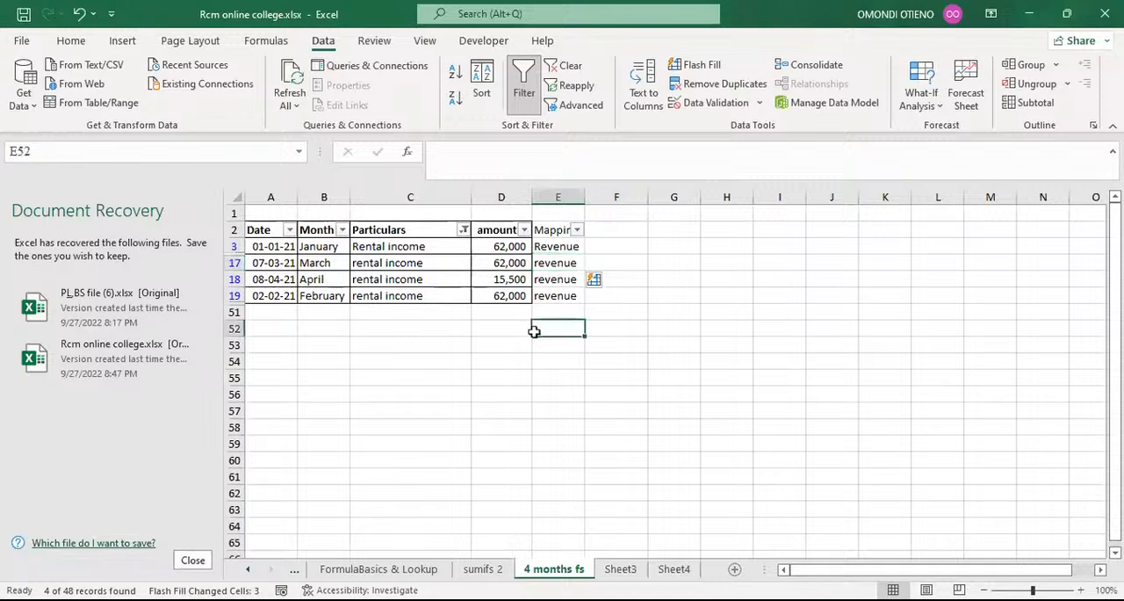
# Filter the Particulars column to operating expenses by searching its values for "opera".
pyautogui.click(464, 230)
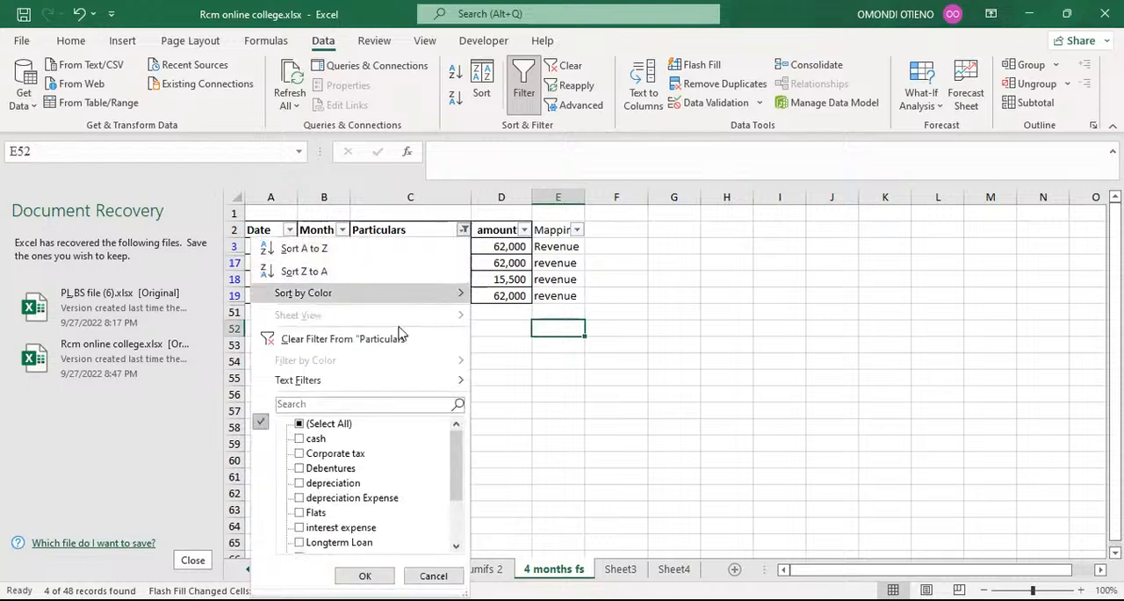
pyautogui.click(309, 405)
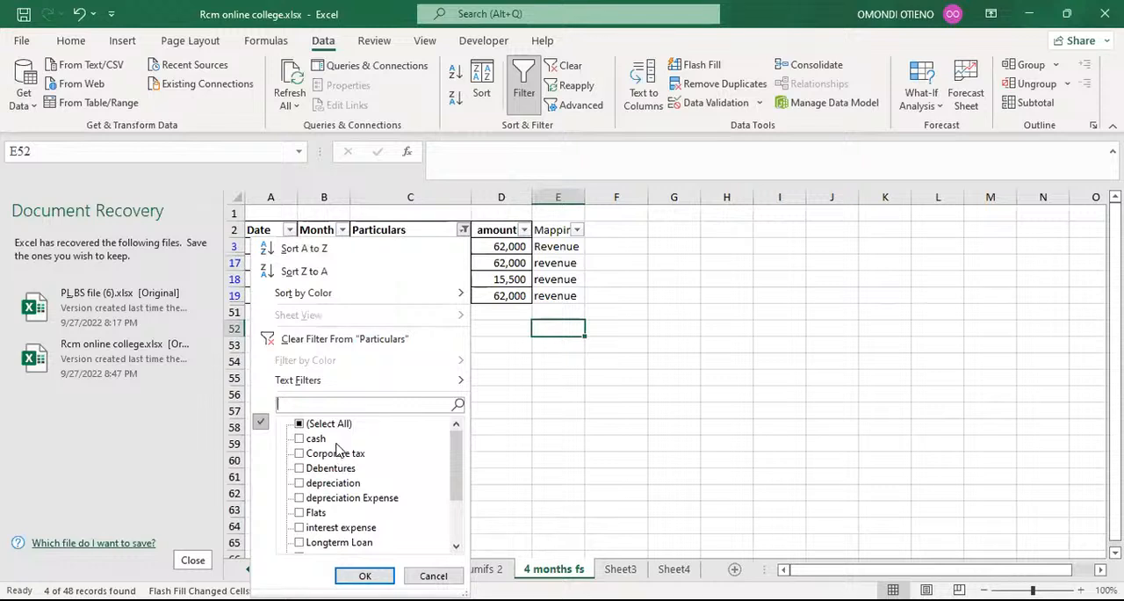
pyautogui.moveTo(454, 454)
pyautogui.mouseDown()
pyautogui.moveTo(456, 505)
pyautogui.moveTo(454, 454)
pyautogui.mouseUp()
pyautogui.moveTo(455, 442)
pyautogui.mouseDown()
pyautogui.moveTo(458, 457)
pyautogui.moveTo(459, 446)
pyautogui.mouseUp()
pyautogui.moveTo(458, 445)
pyautogui.mouseDown()
pyautogui.moveTo(459, 475)
pyautogui.moveTo(461, 450)
pyautogui.mouseUp()
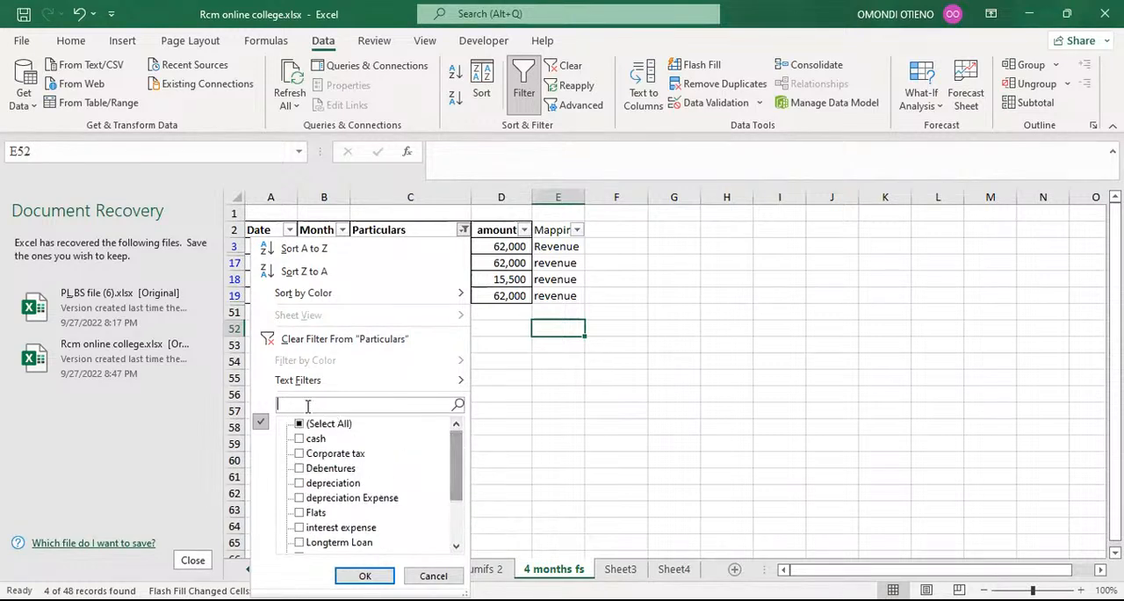
pyautogui.write('opera')
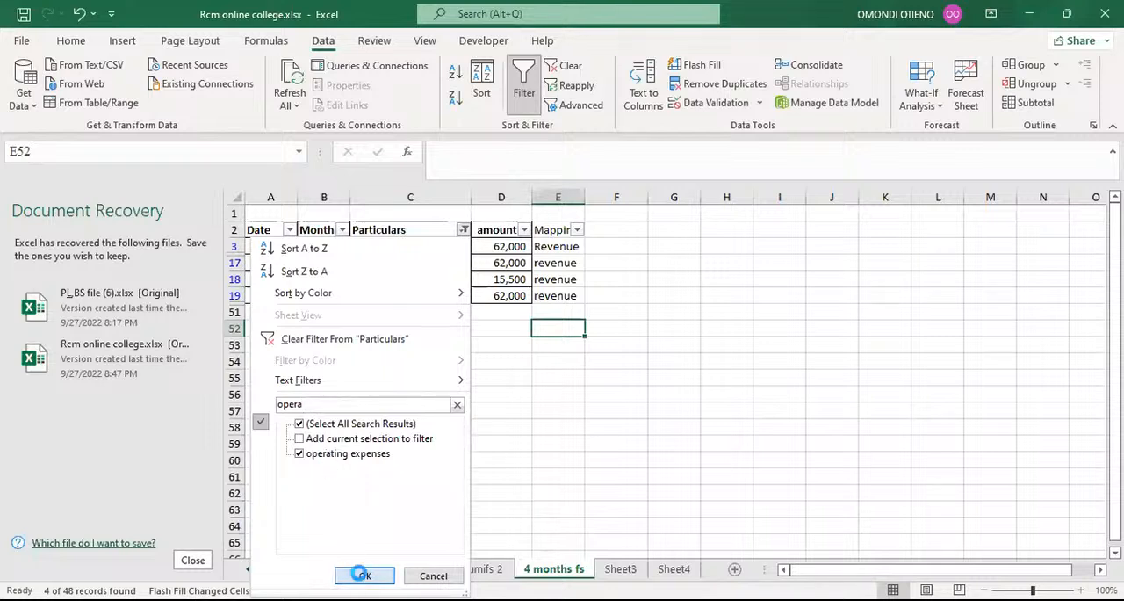
pyautogui.click(364, 575)
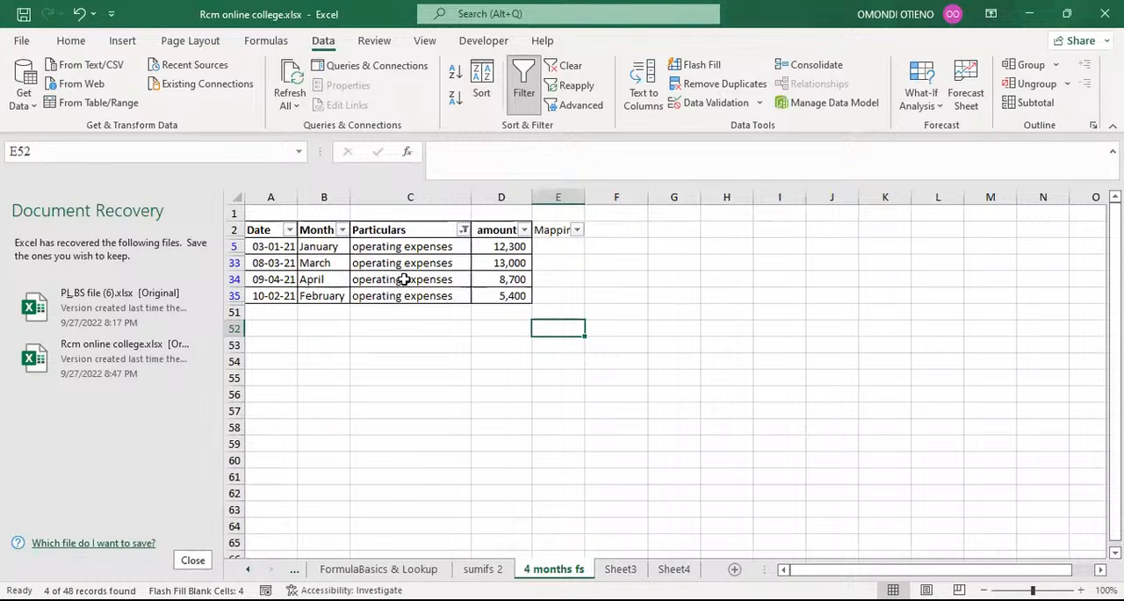
# Enter Operating expenses as the mapping in E5 and Flash Fill it to the other filtered operating expenses rows.
pyautogui.click(554, 247)
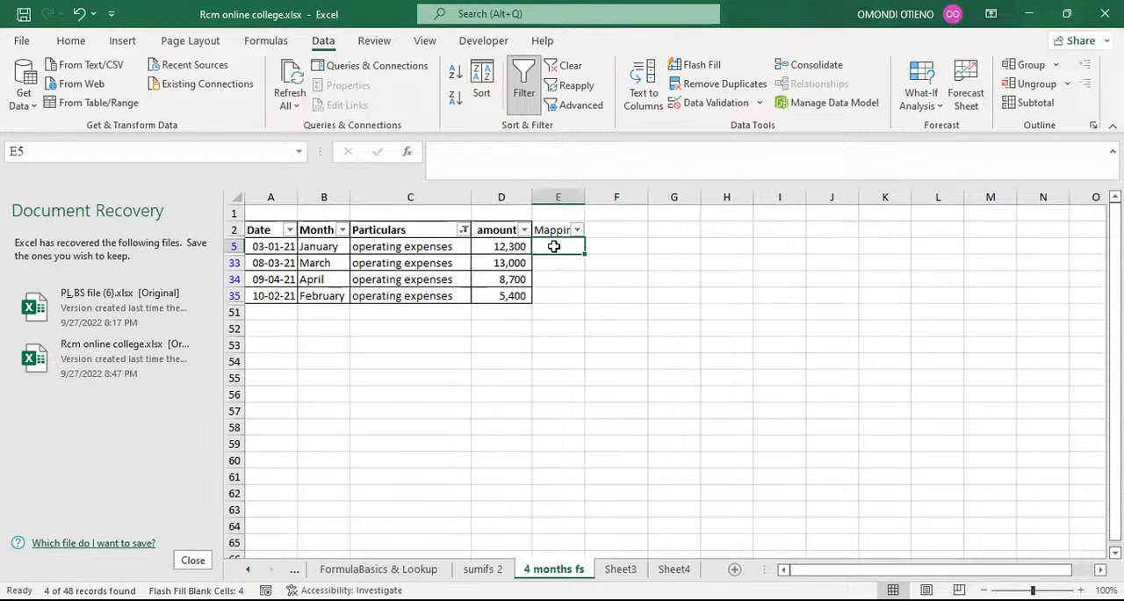
pyautogui.write('O')
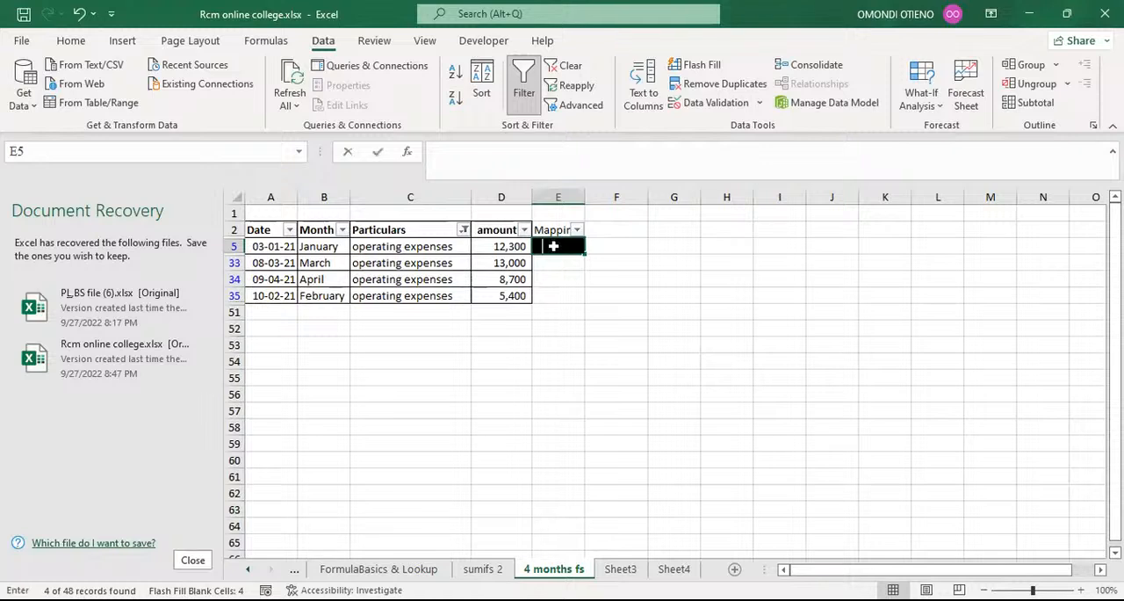
pyautogui.write('pera')
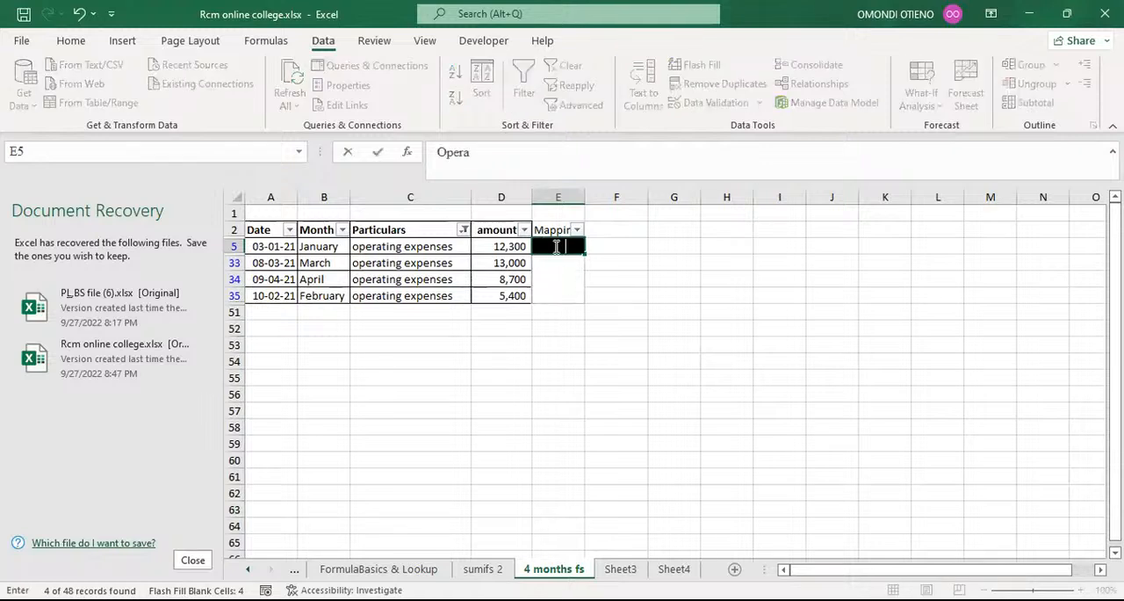
pyautogui.write('ting')
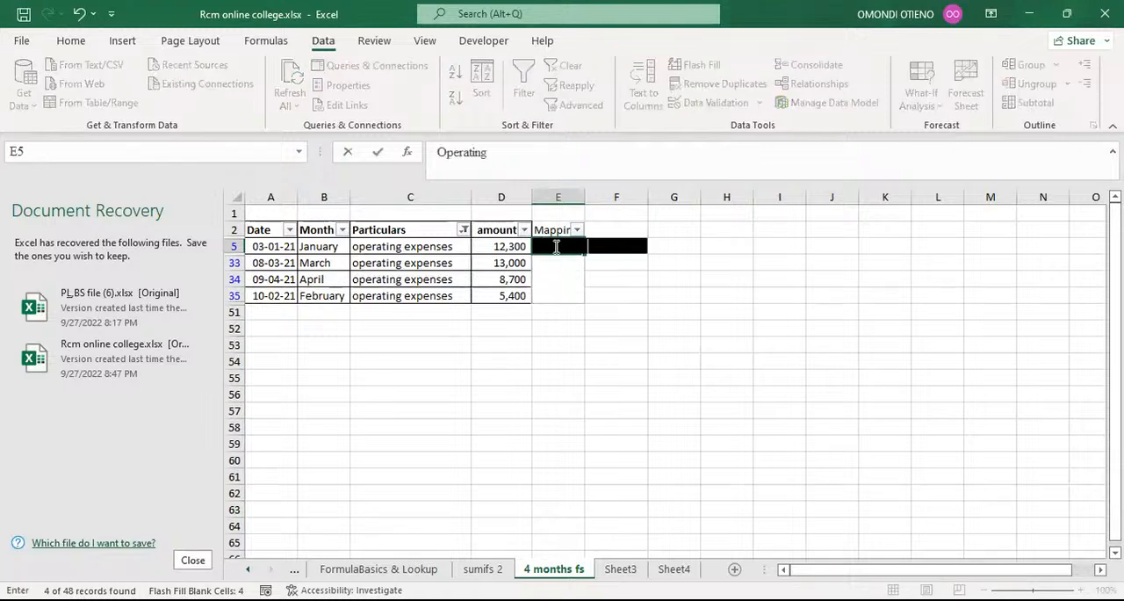
pyautogui.write(' expenses')
pyautogui.press('Return')
pyautogui.hotkey('ctrl', 'e')
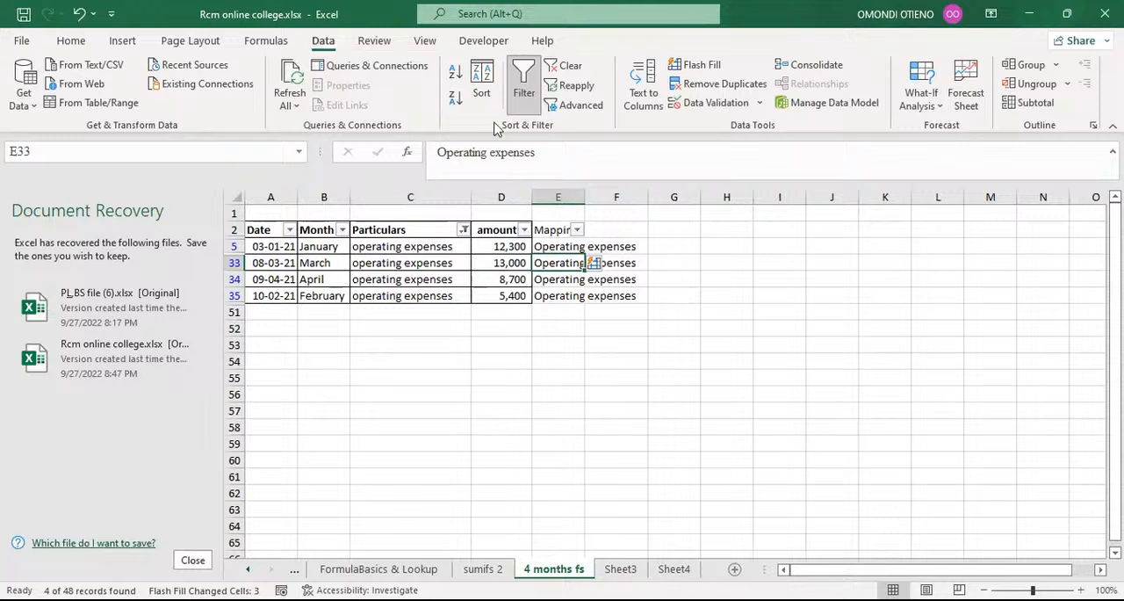
# Filter the Particulars column to interest expense by searching its values for "inte".
pyautogui.click(464, 231)
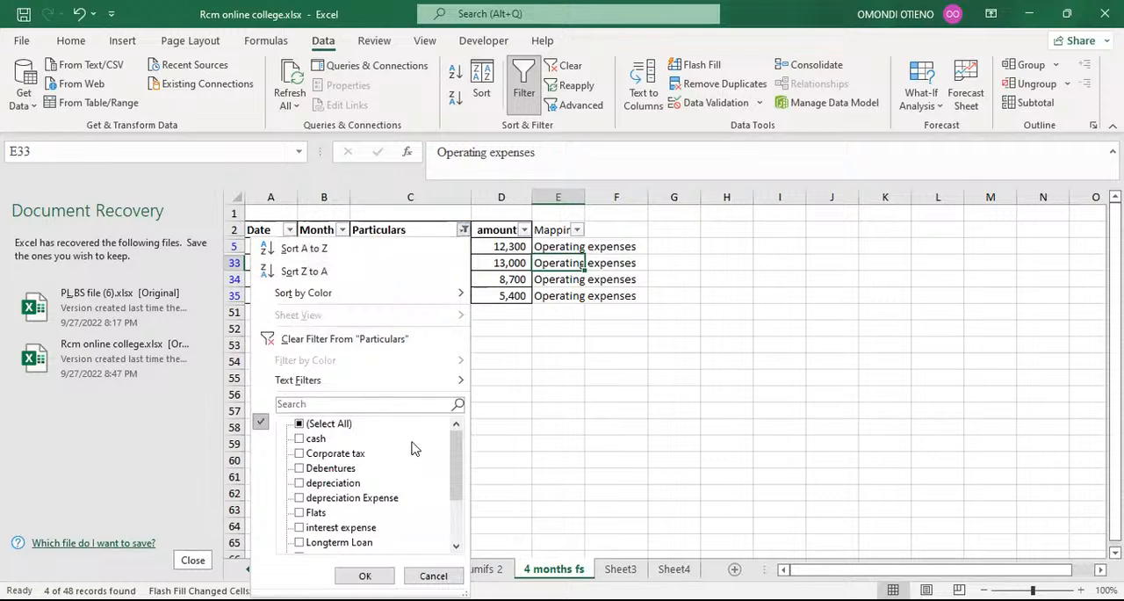
pyautogui.click(327, 406)
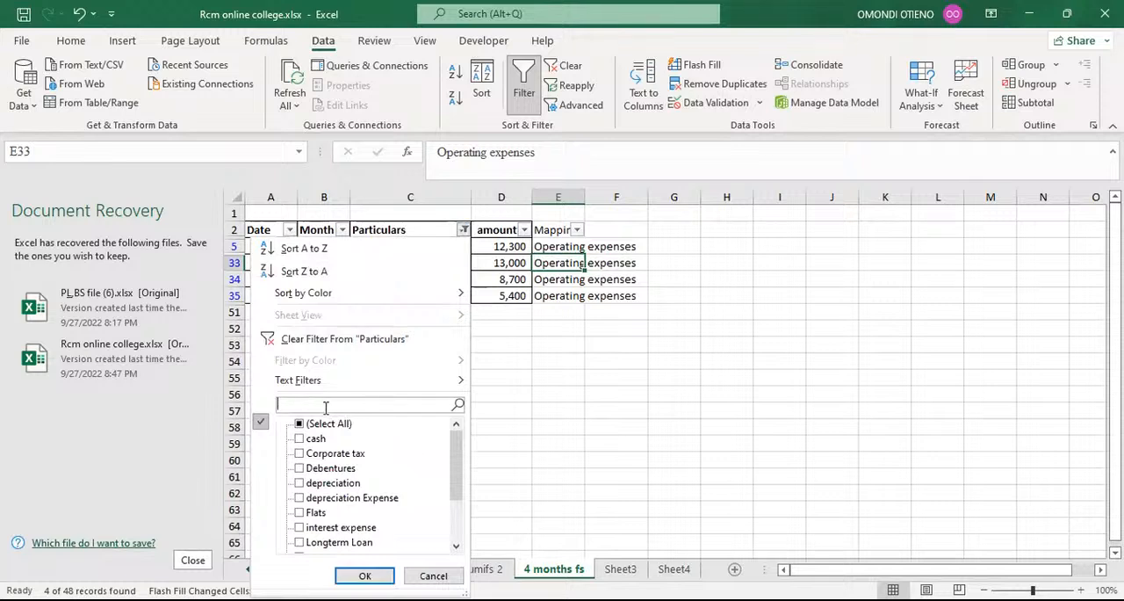
pyautogui.write('inte')
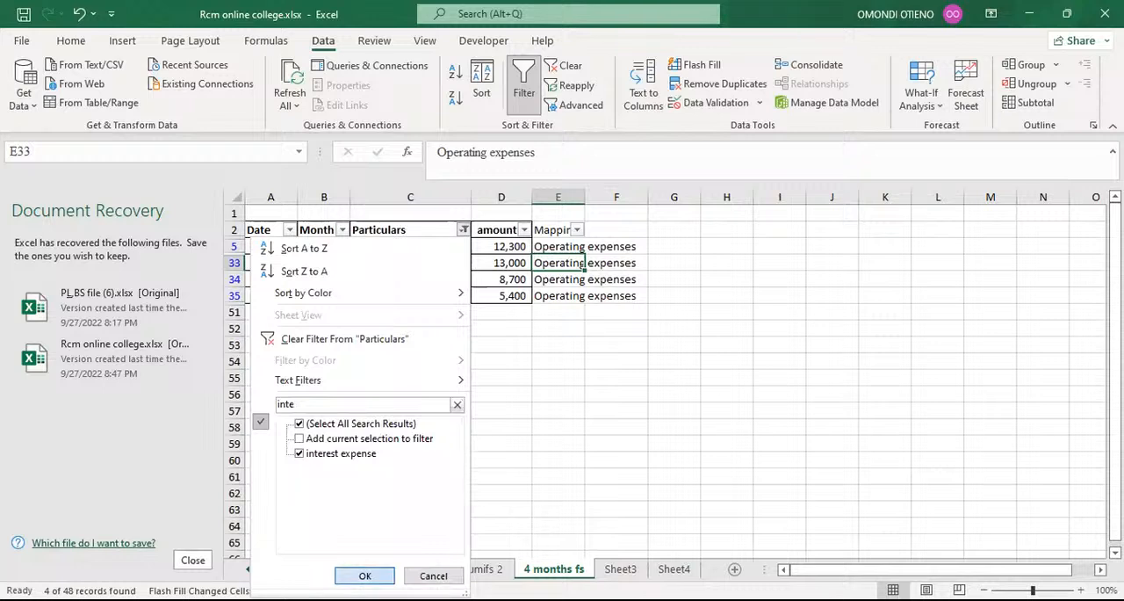
pyautogui.press('Return')
# Enter Finance cost as the mapping in E6 and Flash Fill it to the other filtered interest expense rows.
pyautogui.click(554, 247)
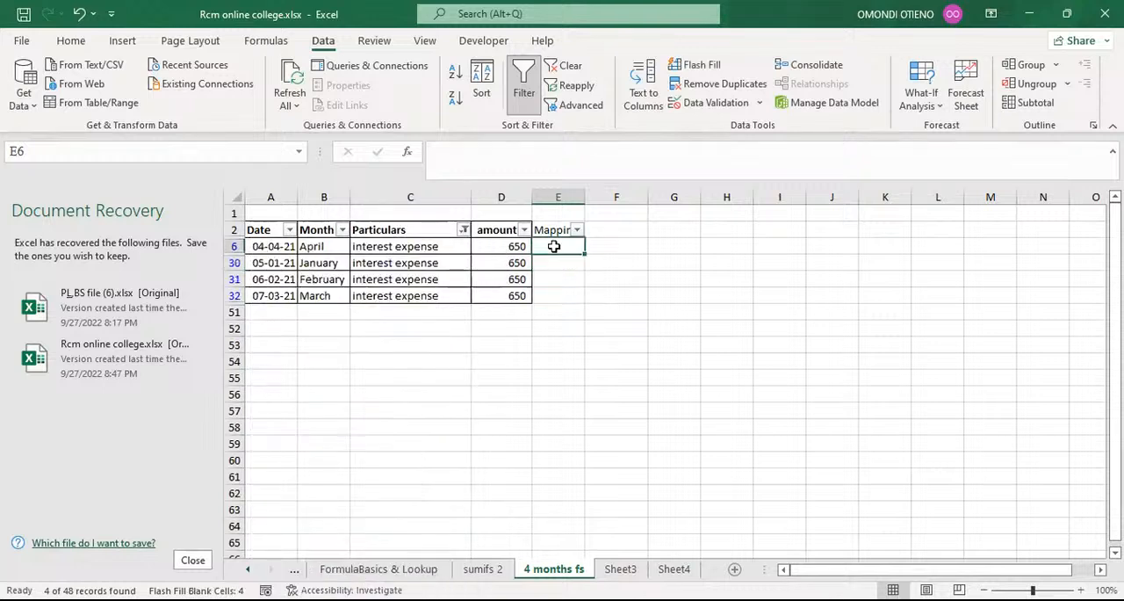
pyautogui.write('F')
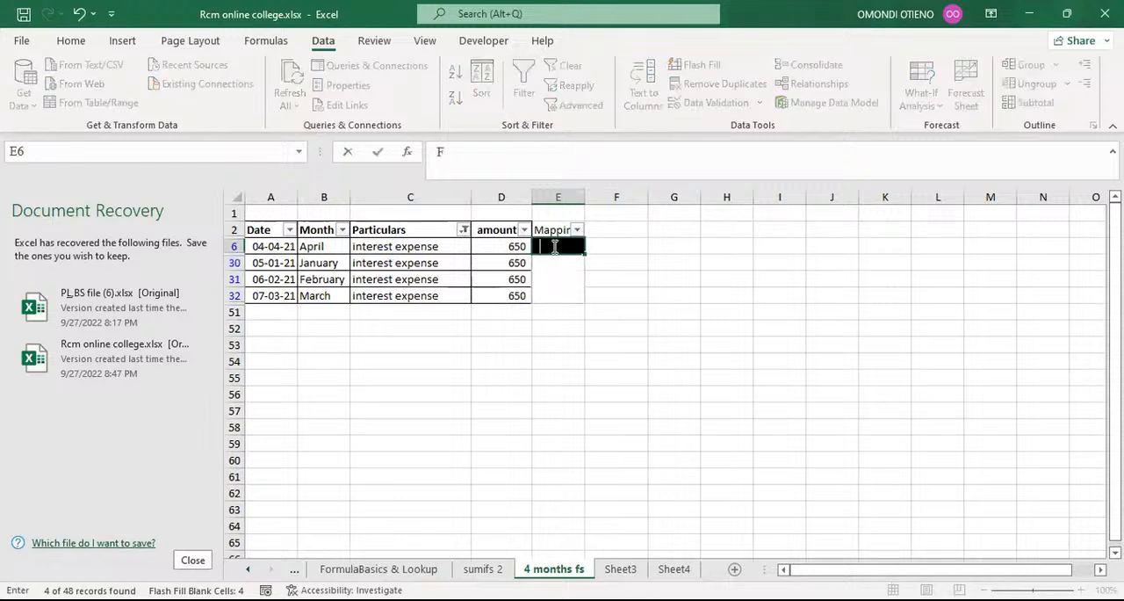
pyautogui.write('ina')
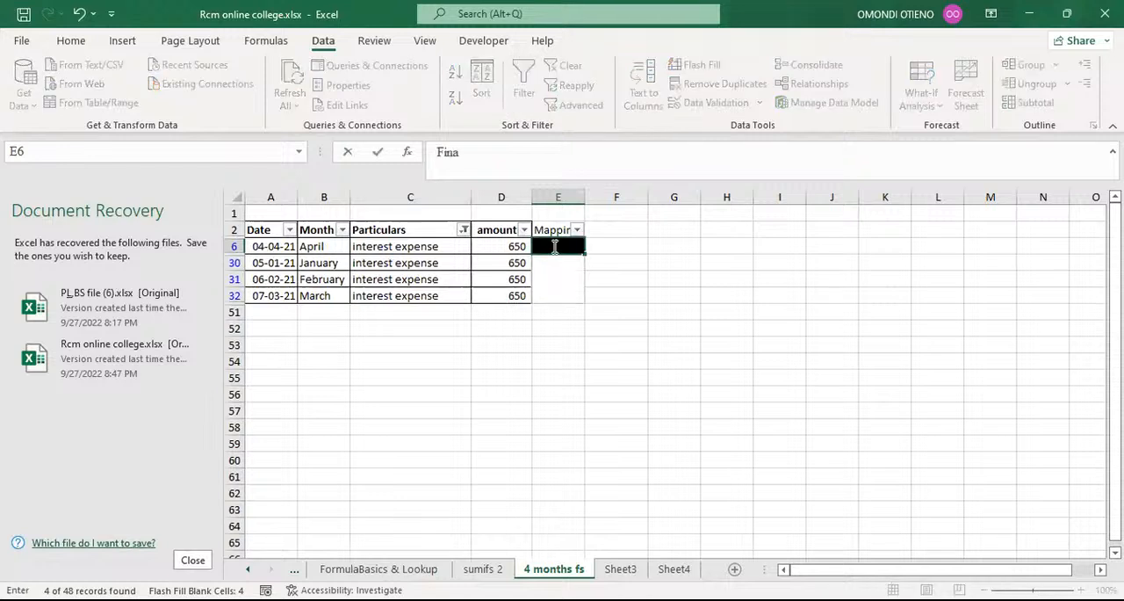
pyautogui.write('nce cost')
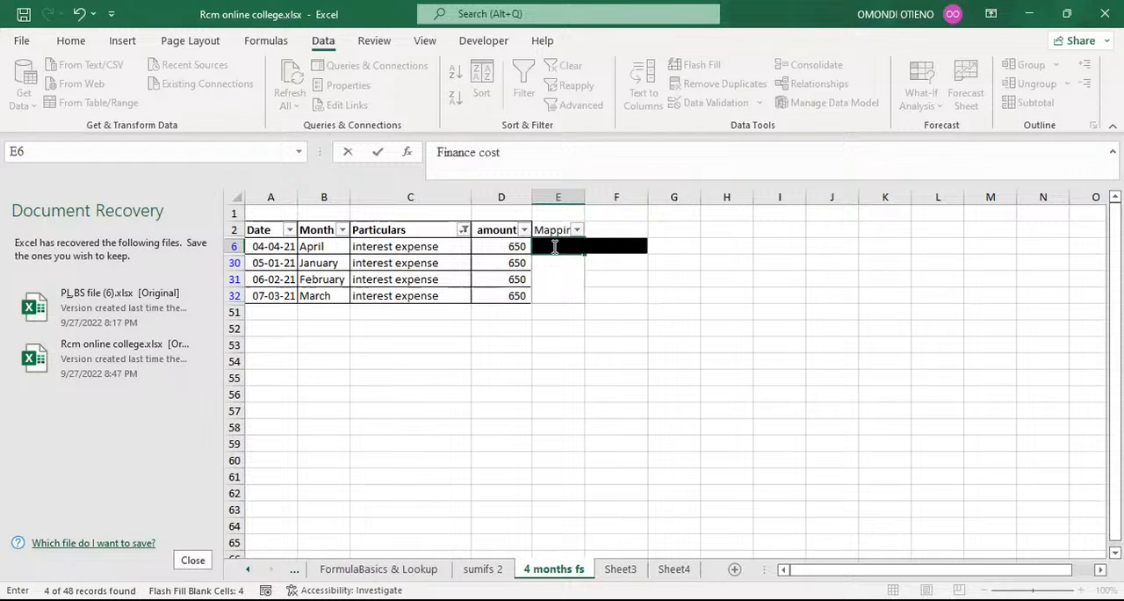
pyautogui.press('Return')
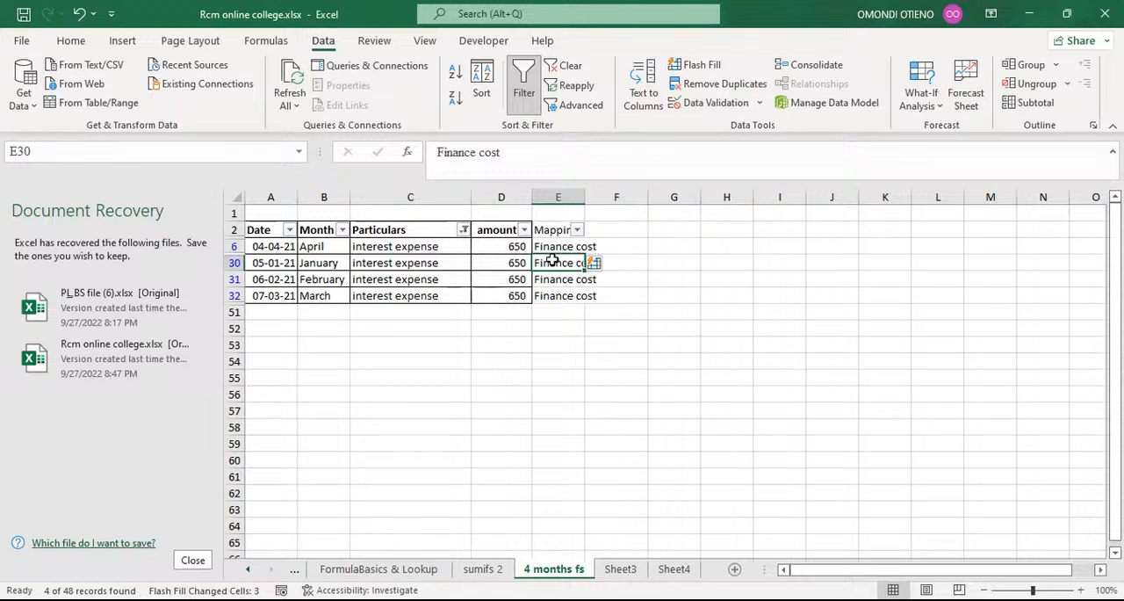
# Clear the mappings in E30:E32 and autofit the width of the Mapping column to its contents.
pyautogui.moveTo(561, 266); pyautogui.dragTo(563, 292)
pyautogui.press('Delete')
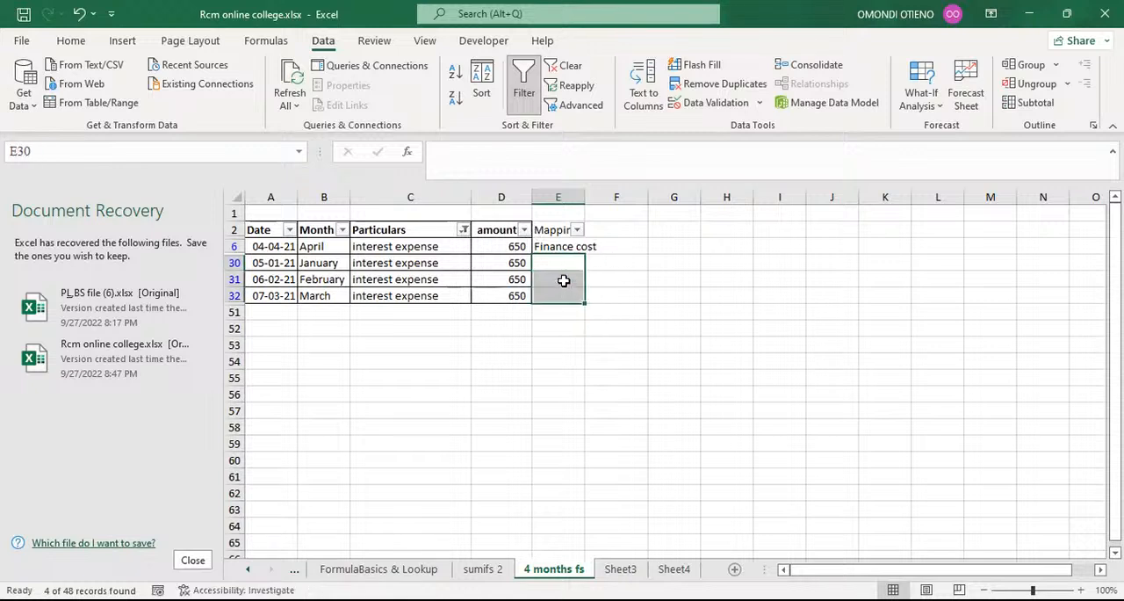
pyautogui.click(672, 292)
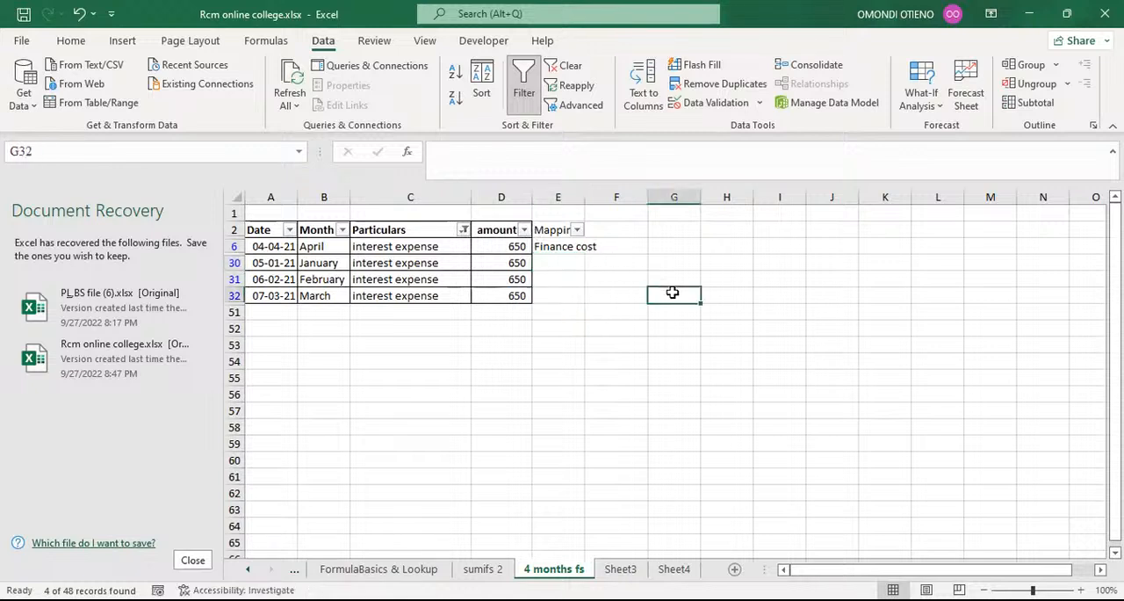
pyautogui.click(566, 246)
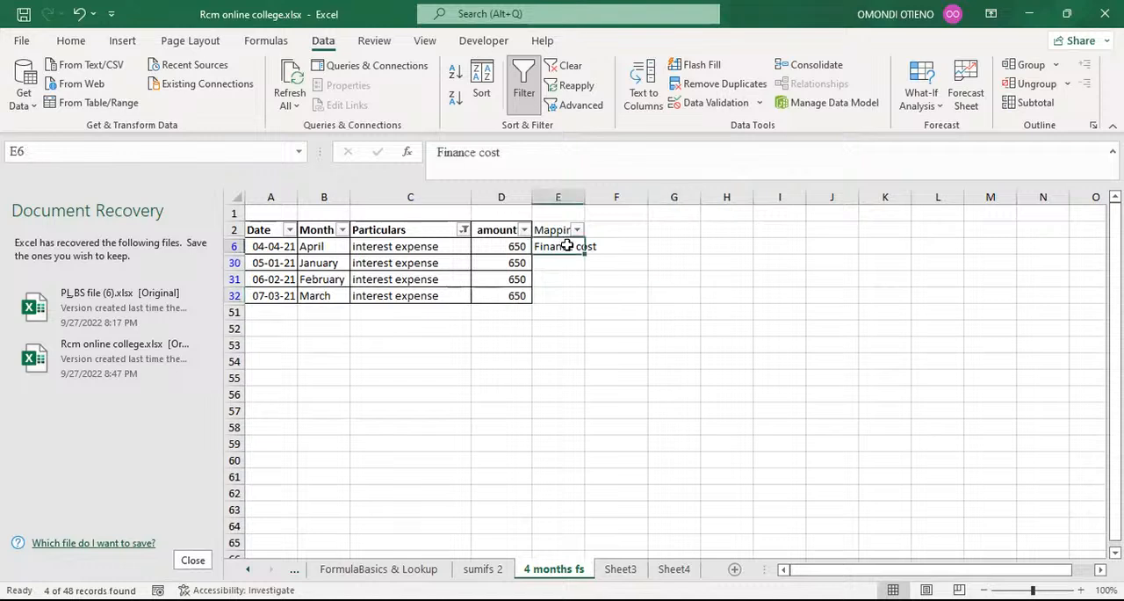
pyautogui.doubleClick(585, 197)
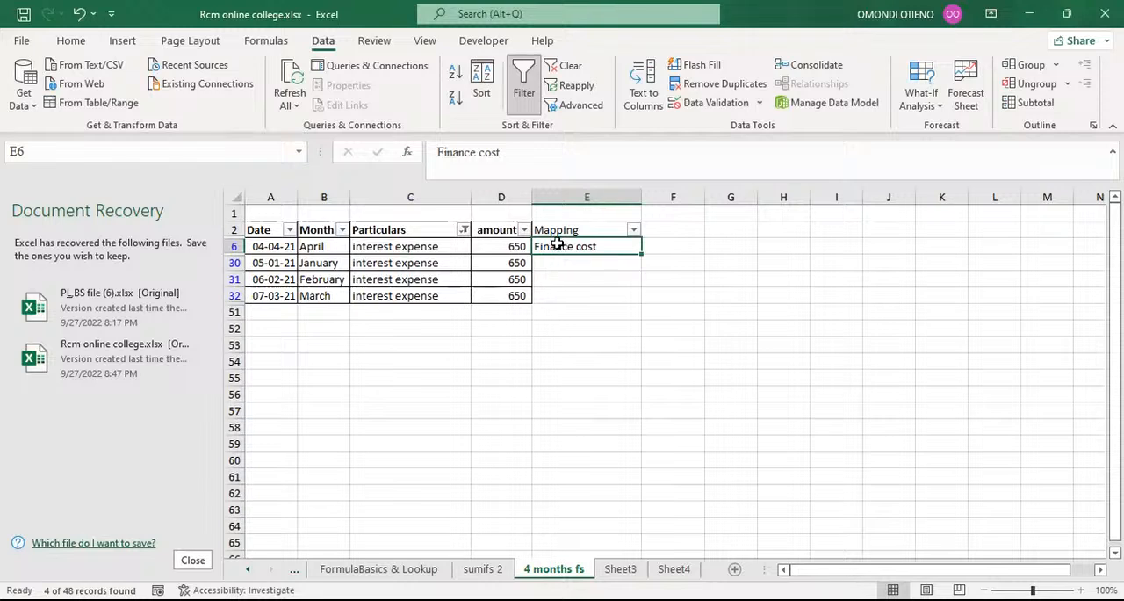
# Enter the Flash Fill shortcut note CLTL+E in cell G2, beside the table.
pyautogui.click(575, 263)
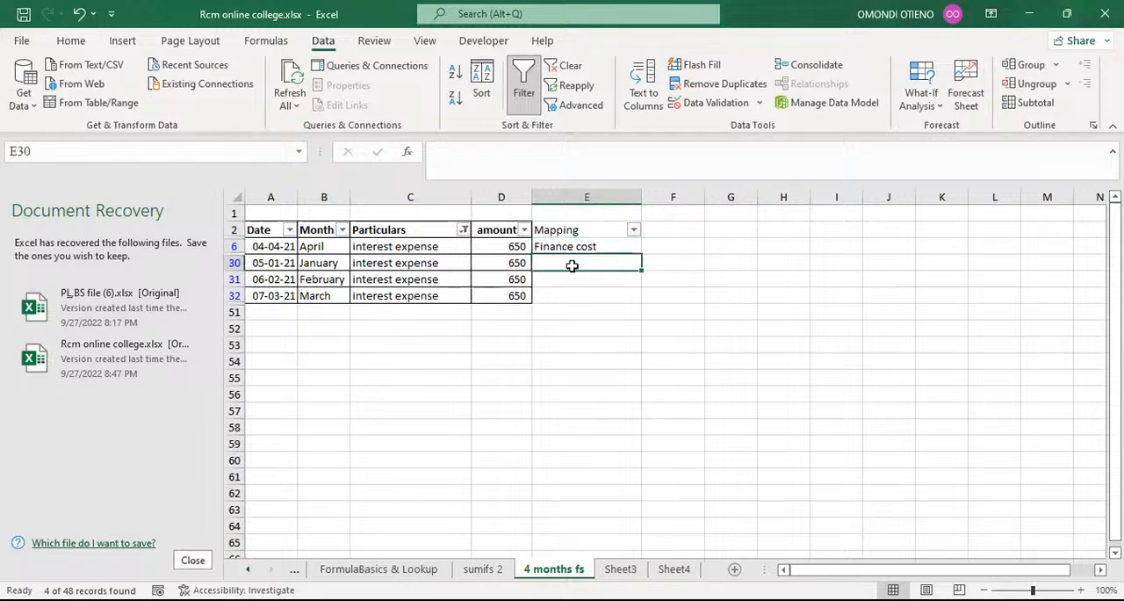
pyautogui.click(716, 229)
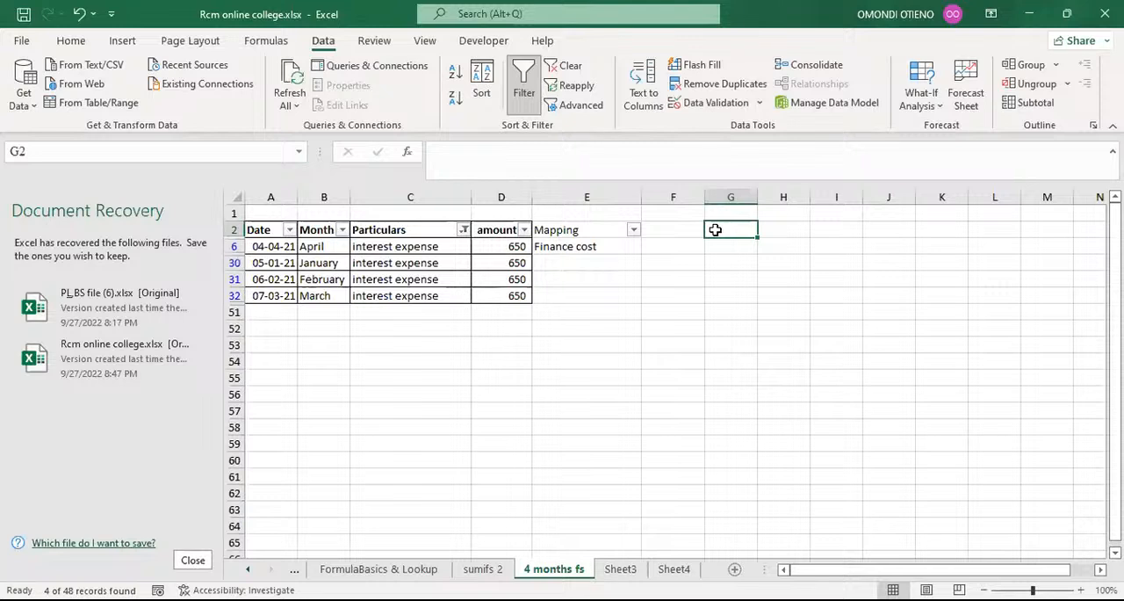
pyautogui.write('CL')
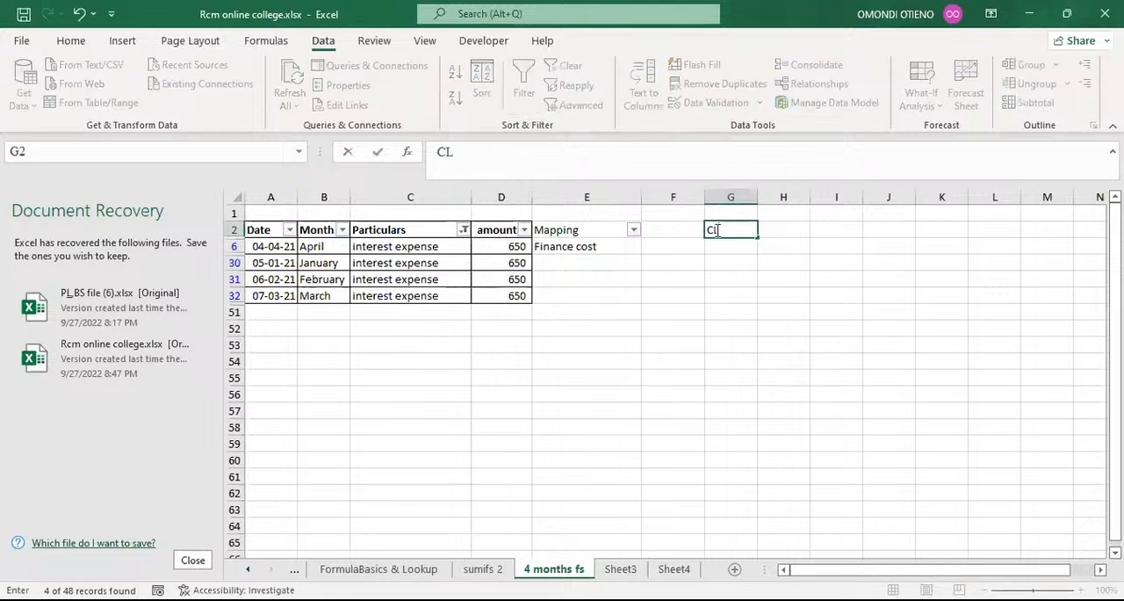
pyautogui.write('TL+E')
pyautogui.click(720, 282)
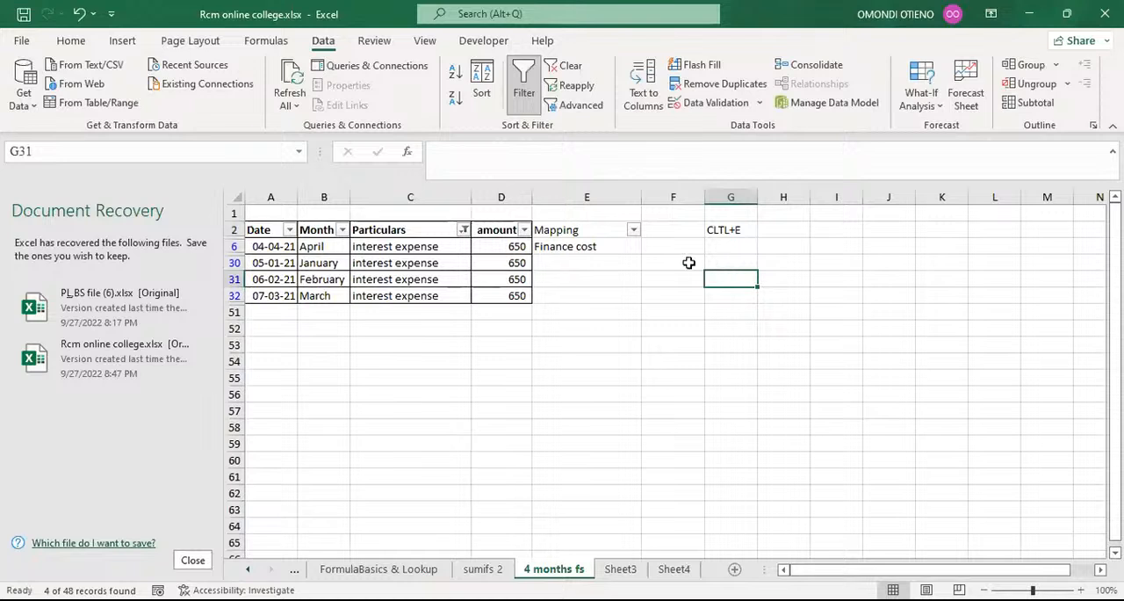
# Flash Fill Finance cost into the mapping cells E30:E32 and clear those cells again.
pyautogui.click(574, 263)
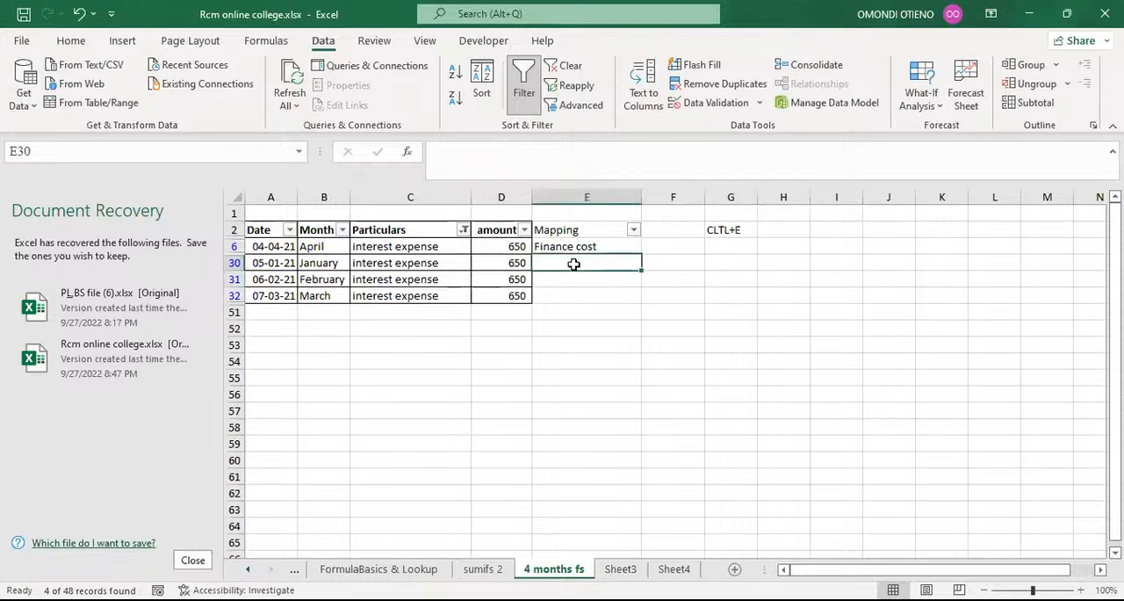
pyautogui.hotkey('ctrl', 'e')
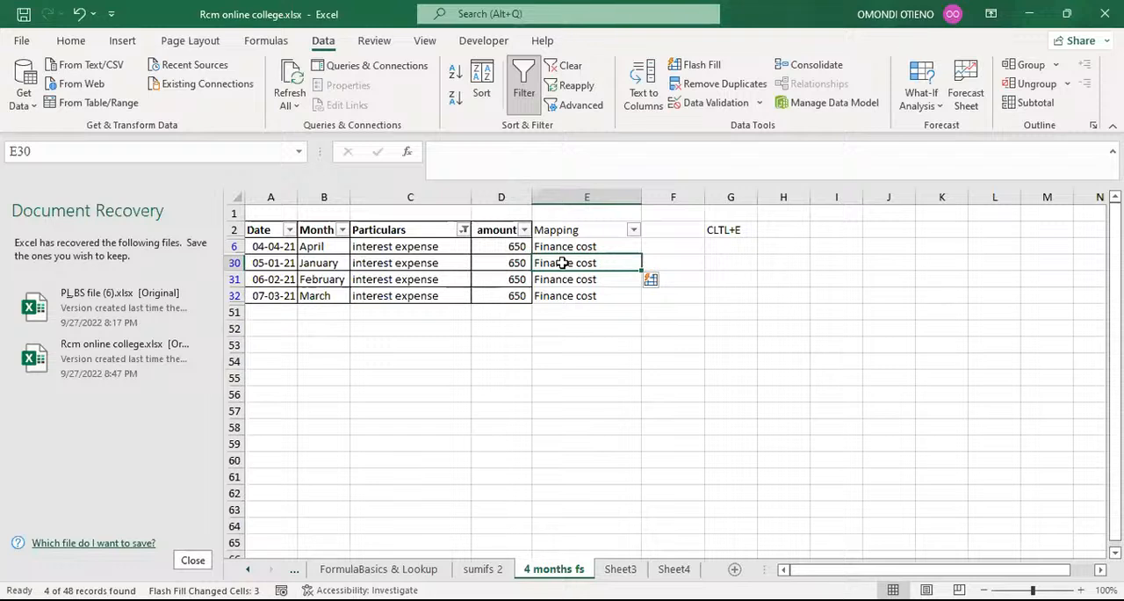
pyautogui.moveTo(563, 263); pyautogui.dragTo(568, 293)
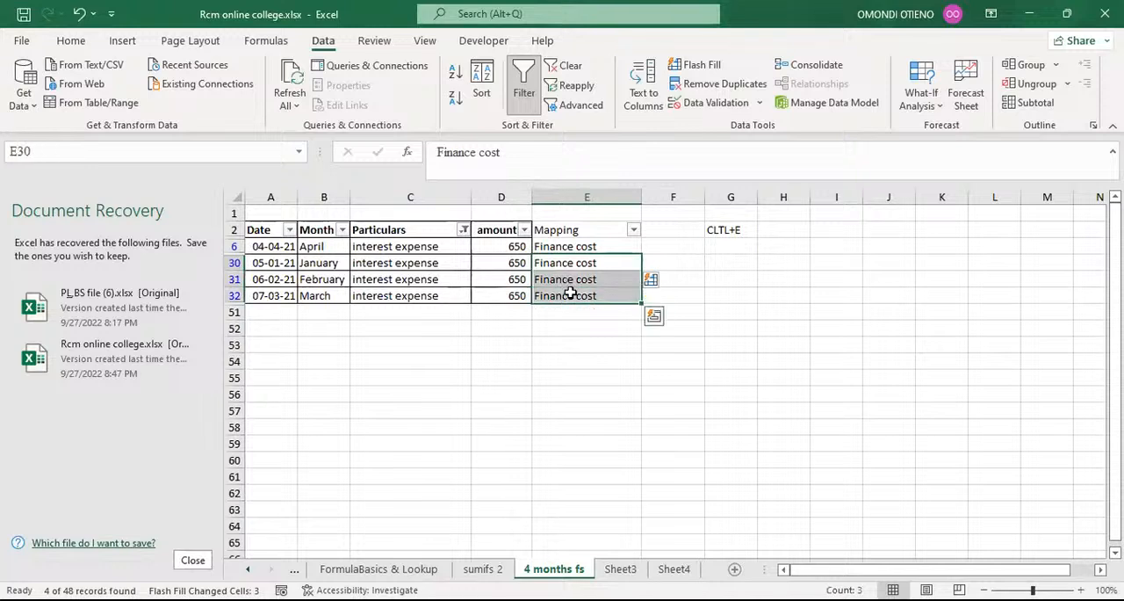
pyautogui.press('Delete')
pyautogui.click(600, 379)
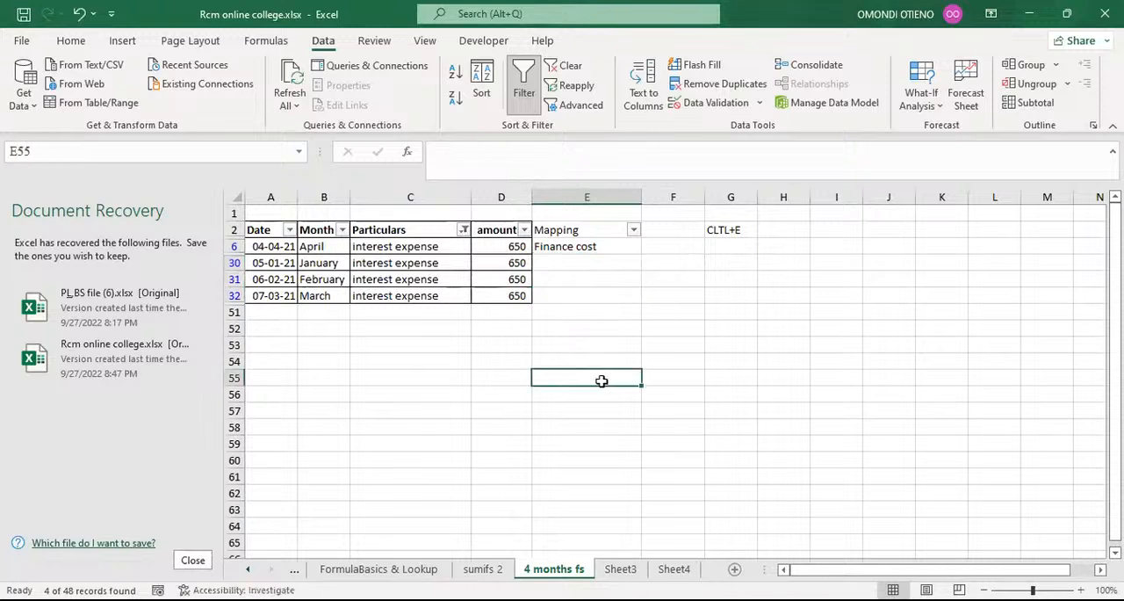
# Flash Fill Finance cost from E6 into the mapping cells of the other filtered interest expense rows.
pyautogui.click(579, 248)
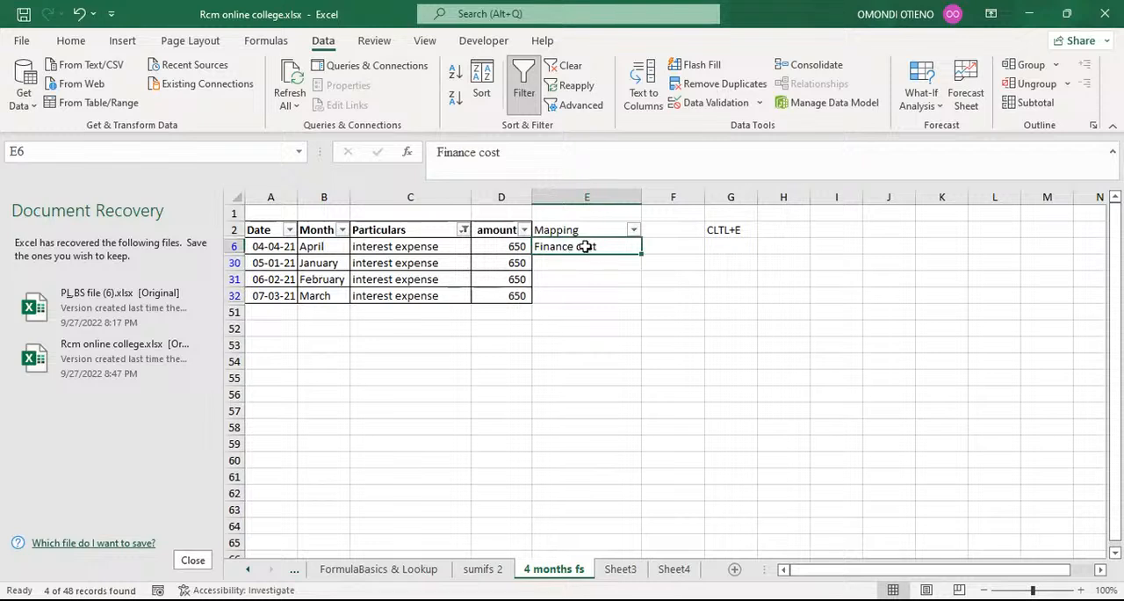
pyautogui.click(575, 263)
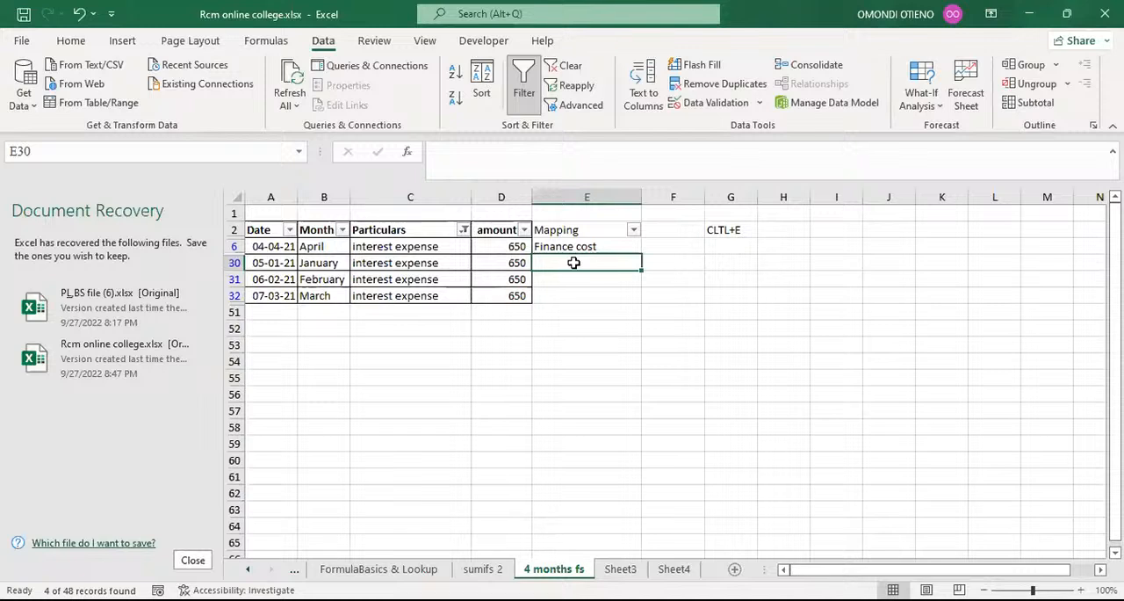
pyautogui.hotkey('ctrl', 'e')
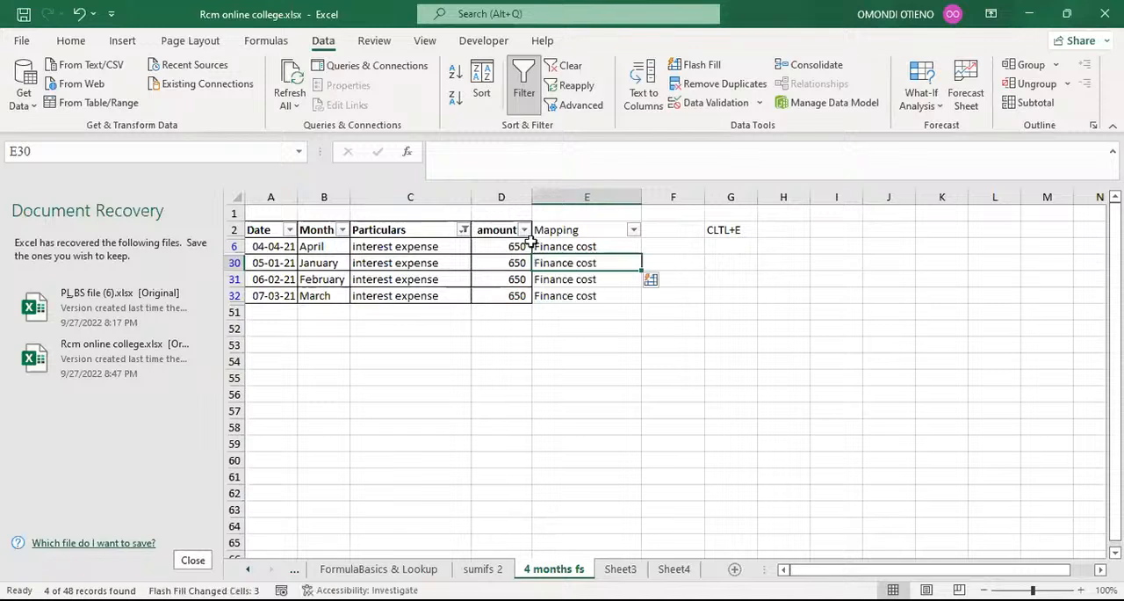
# Filter the Particulars column by the search text depre to show the depreciation and depreciation Expense rows.
pyautogui.click(463, 231)
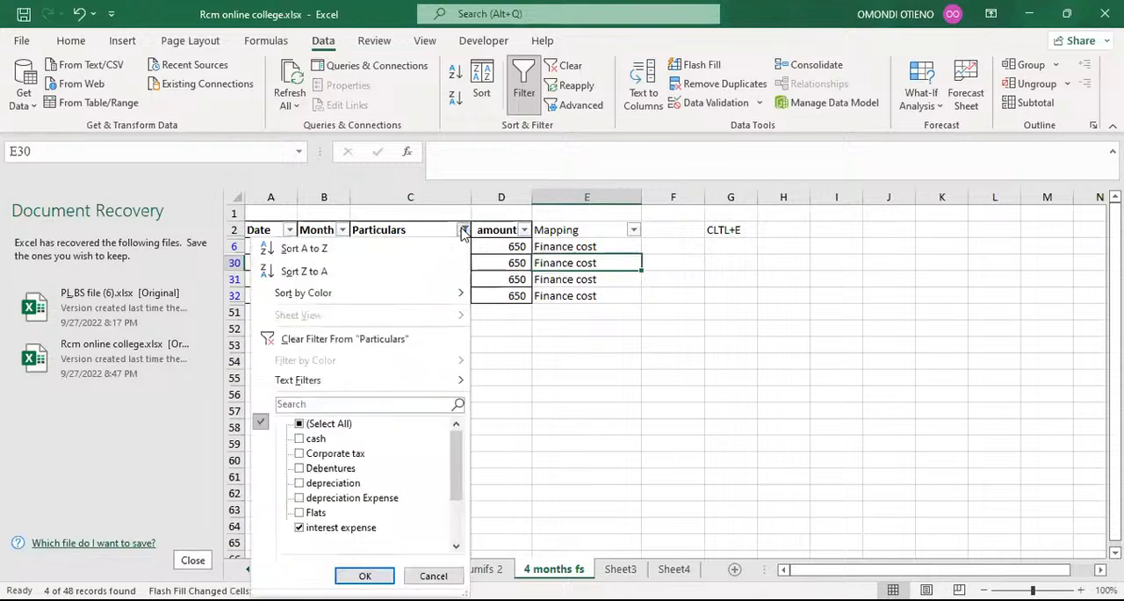
pyautogui.click(324, 405)
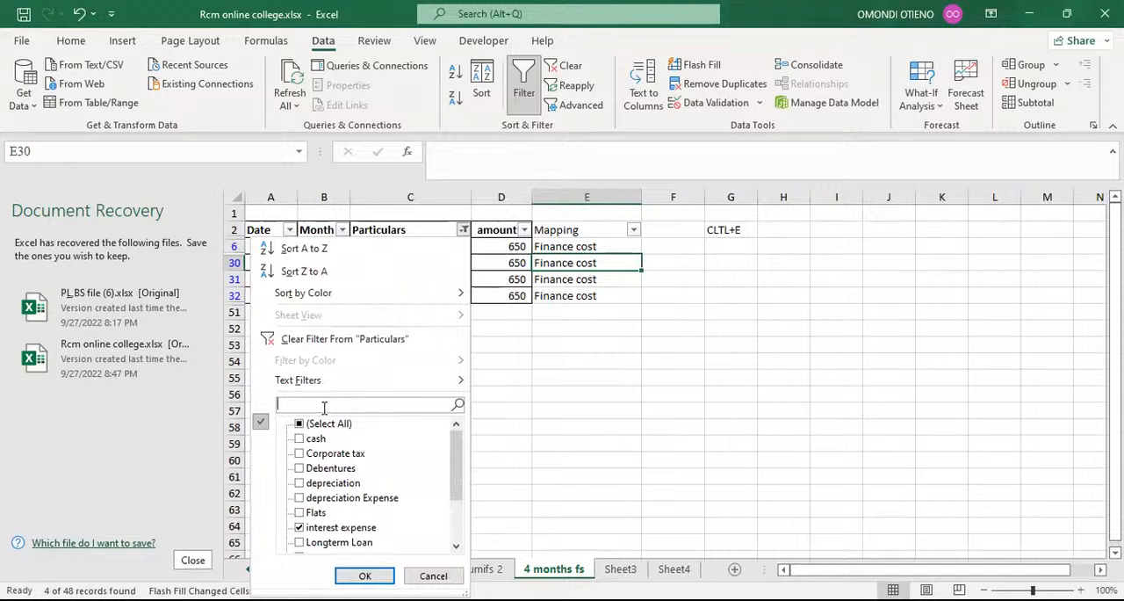
pyautogui.write('depre')
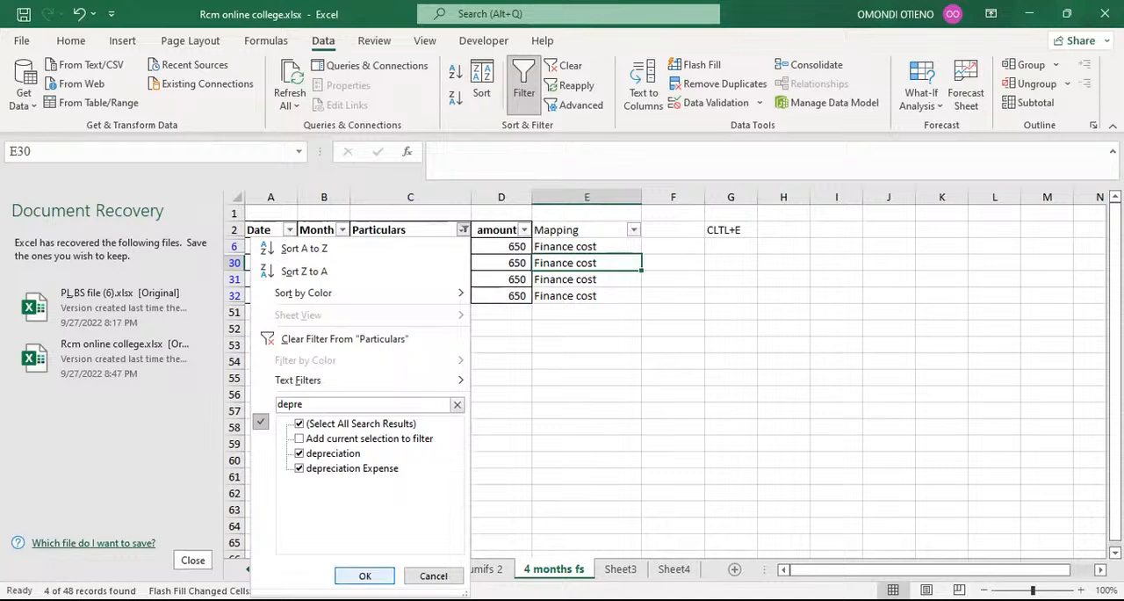
pyautogui.click(364, 576)
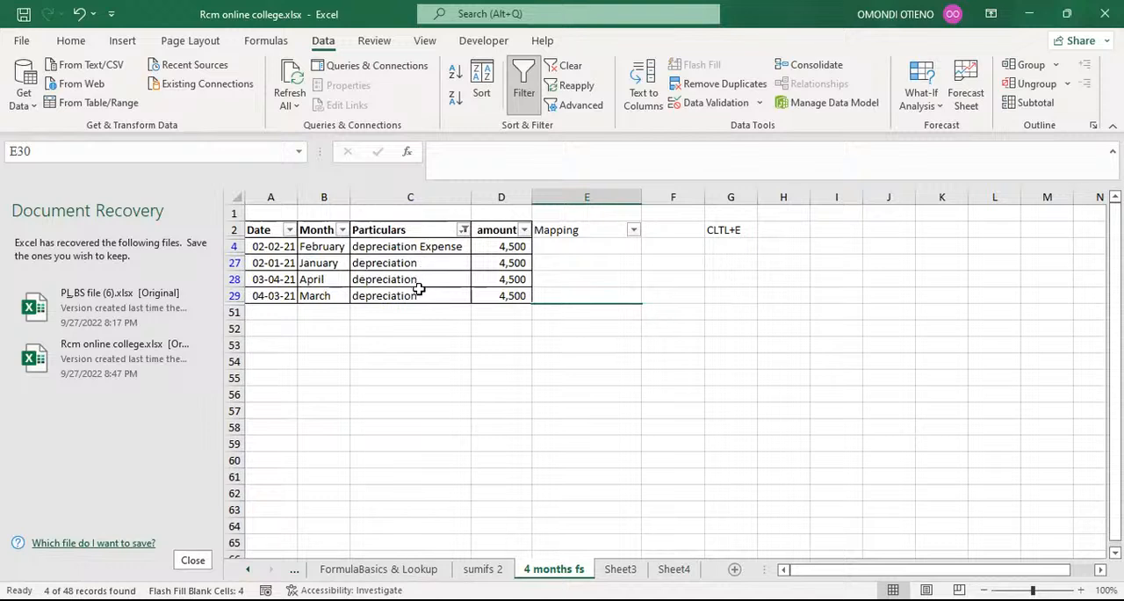
# Enter Depreciation as the mapping in E4 and Flash Fill it to the other filtered depreciation rows.
pyautogui.click(548, 248)
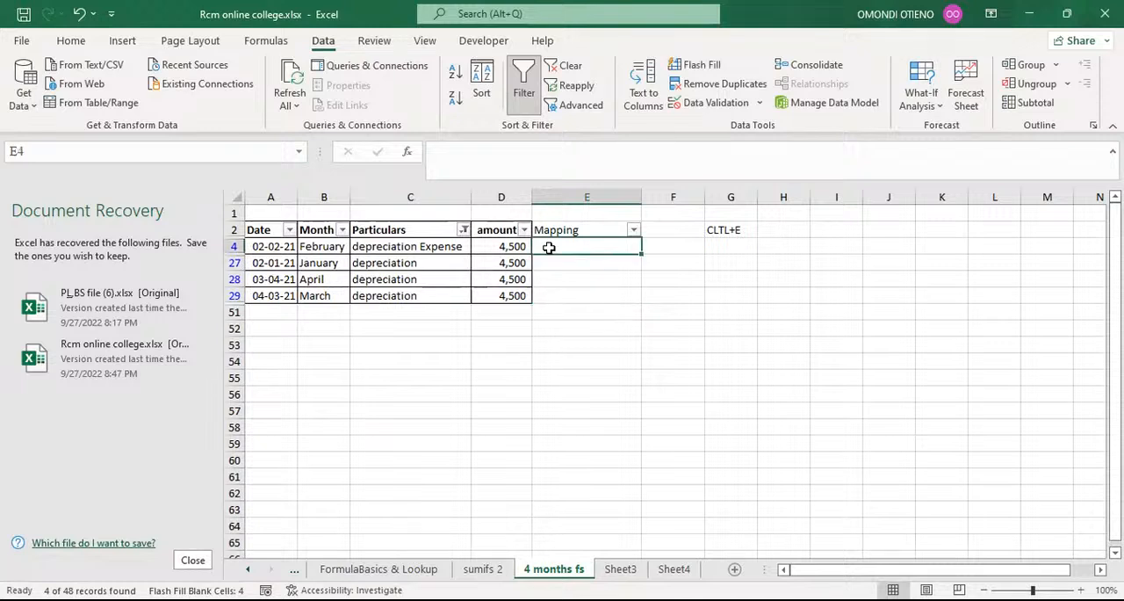
pyautogui.write('De')
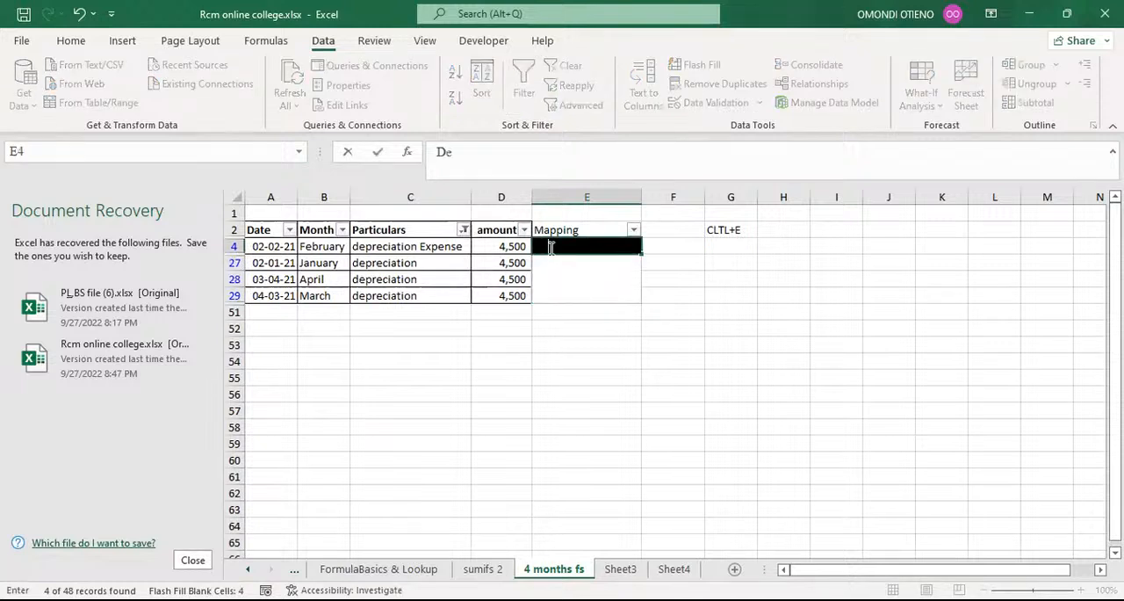
pyautogui.write('preciation')
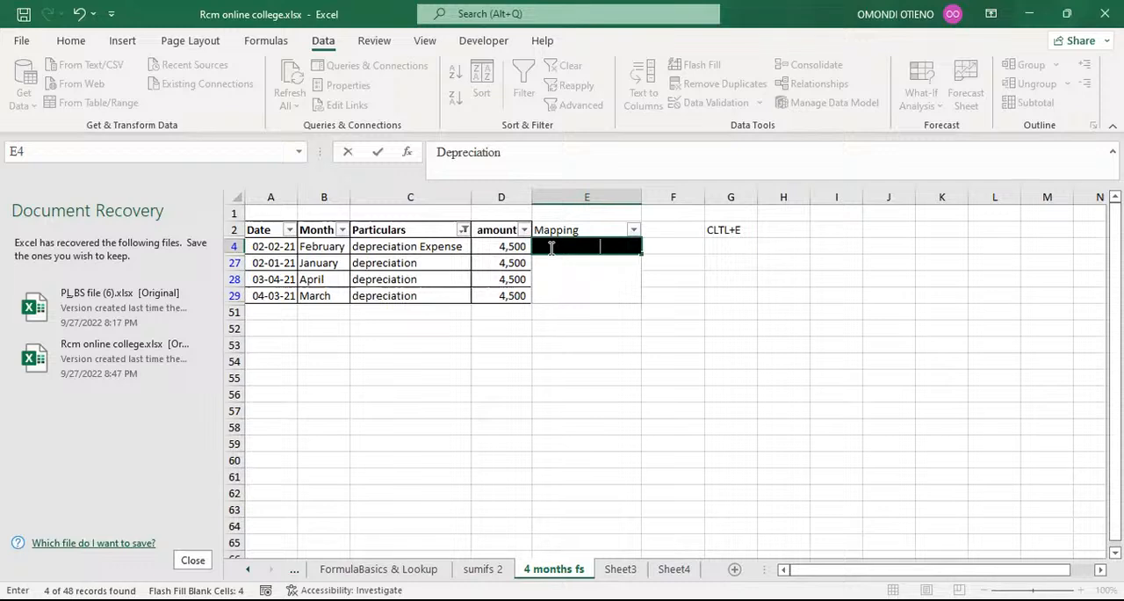
pyautogui.press('Return')
pyautogui.hotkey('ctrl', 'e')
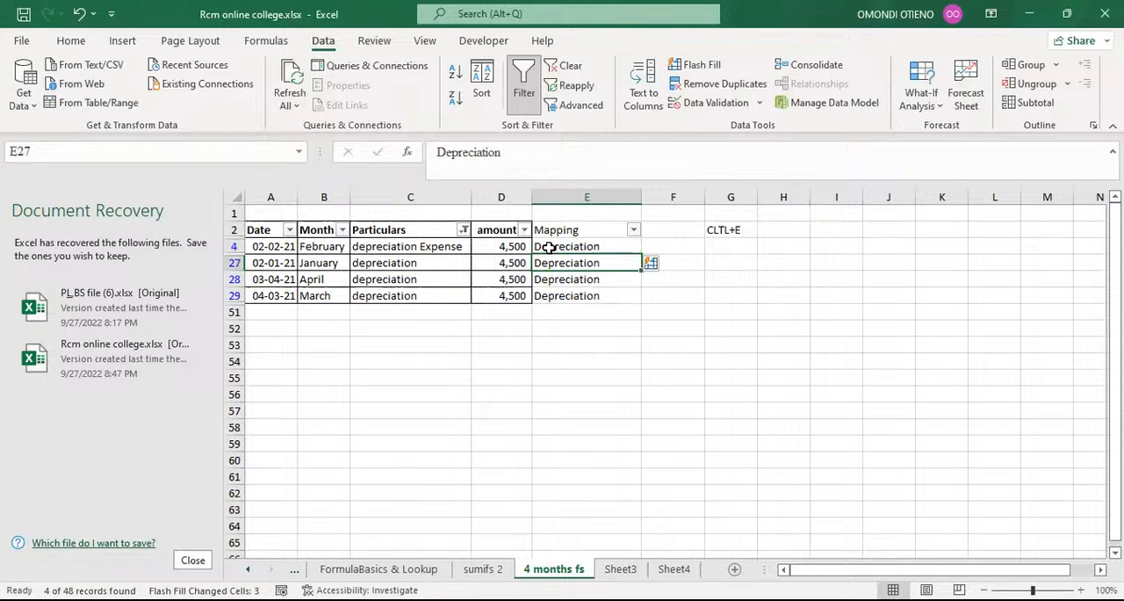
# Filter the Particulars column by the search text corpo to show only the Corporate tax rows.
pyautogui.click(463, 230)
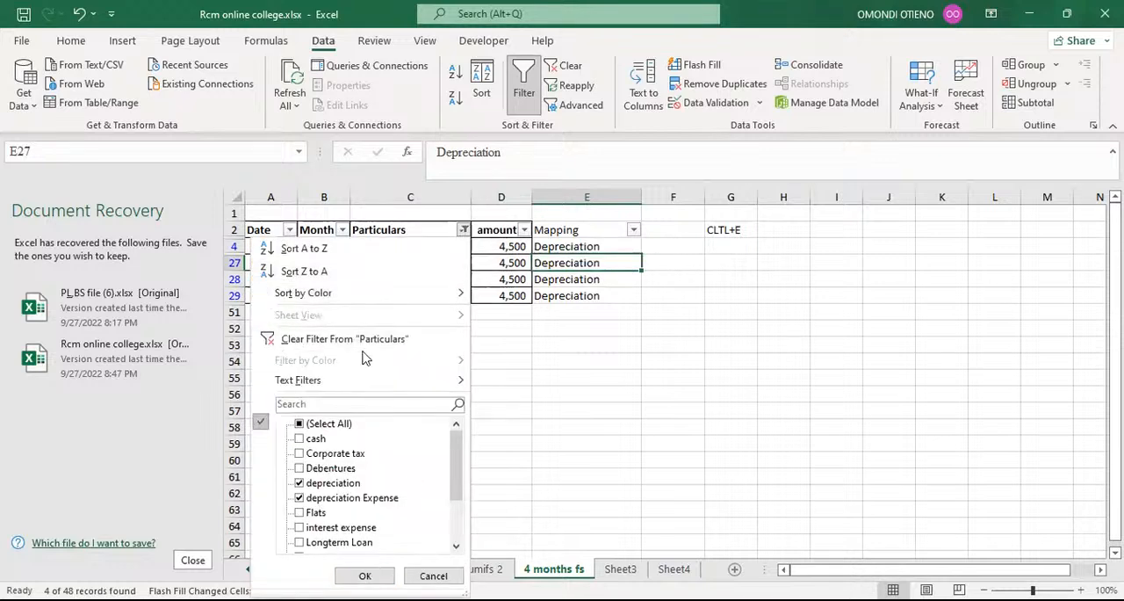
pyautogui.moveTo(365, 381)
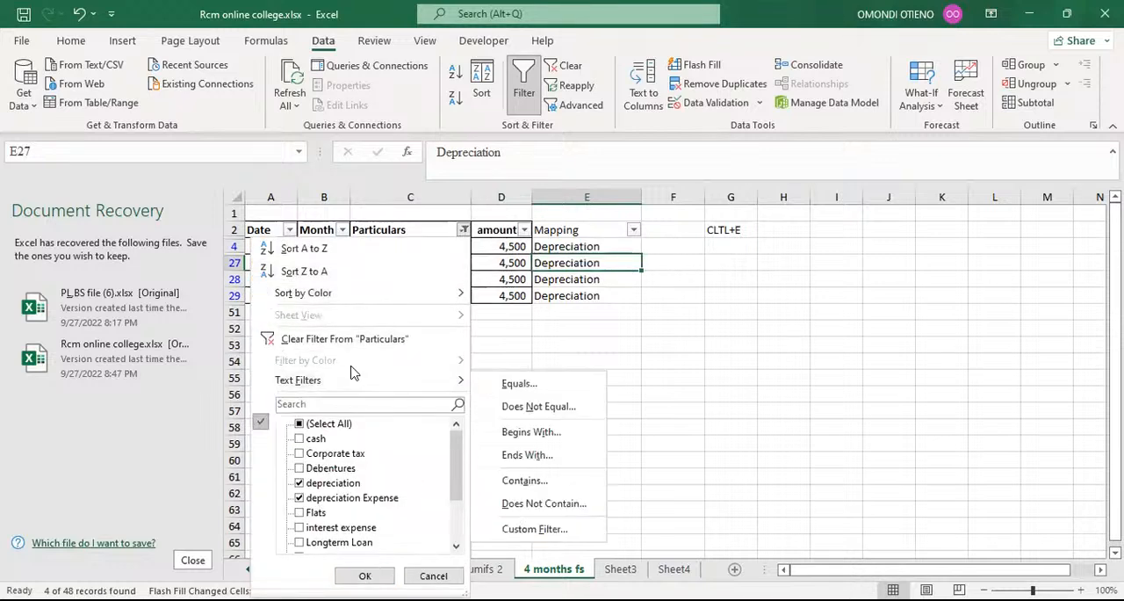
pyautogui.click(314, 403)
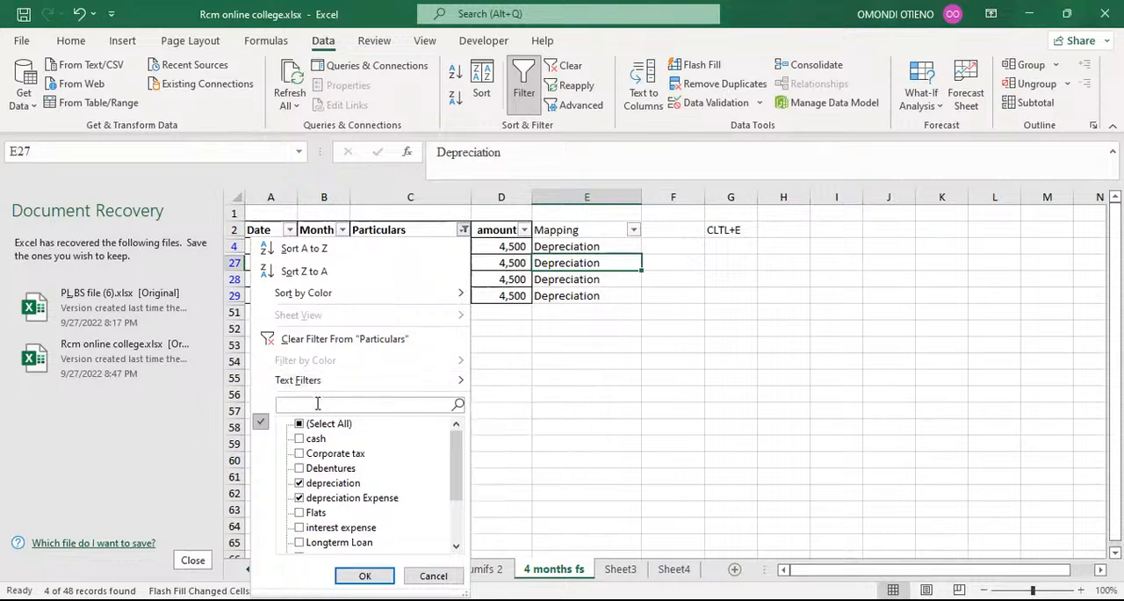
pyautogui.write('corpo')
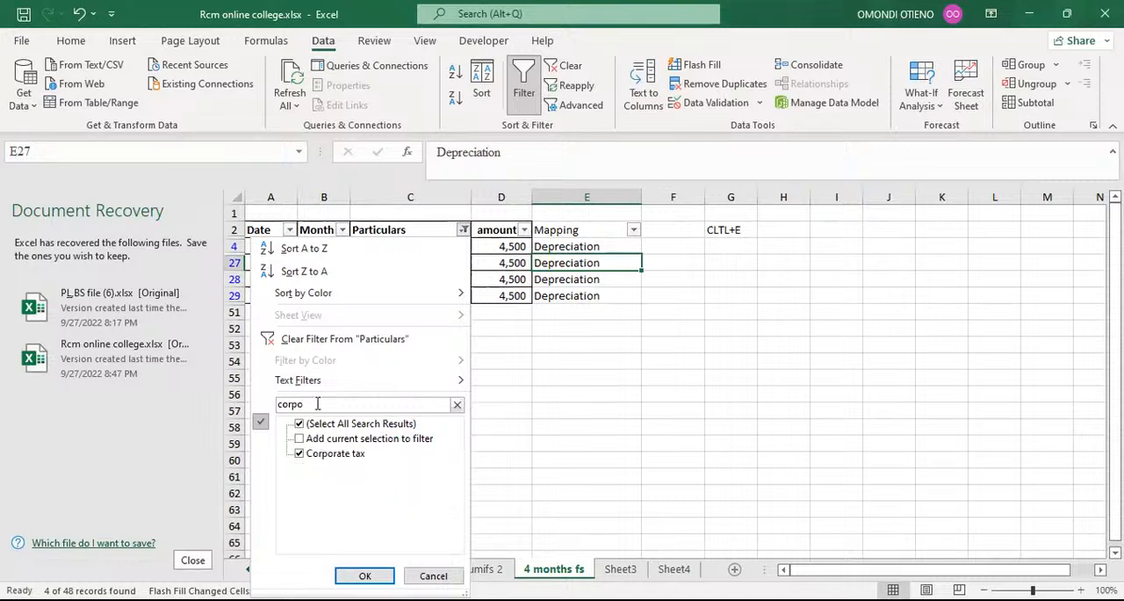
pyautogui.click(363, 576)
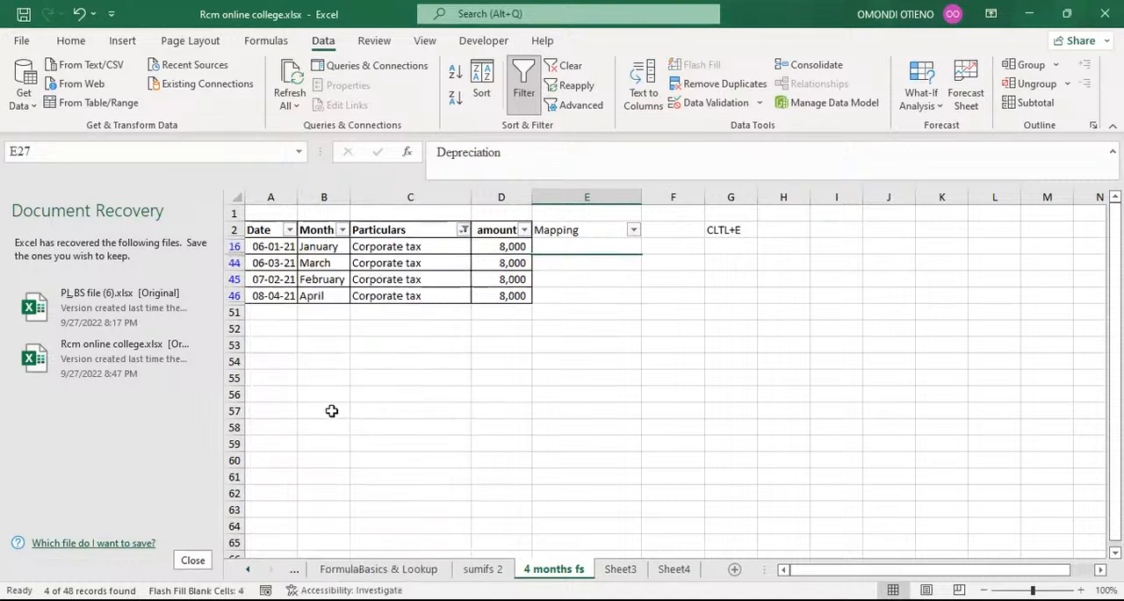
# Enter Tax expense as the mapping in E16 and Flash Fill it to the other filtered Corporate tax rows.
pyautogui.click(561, 247)
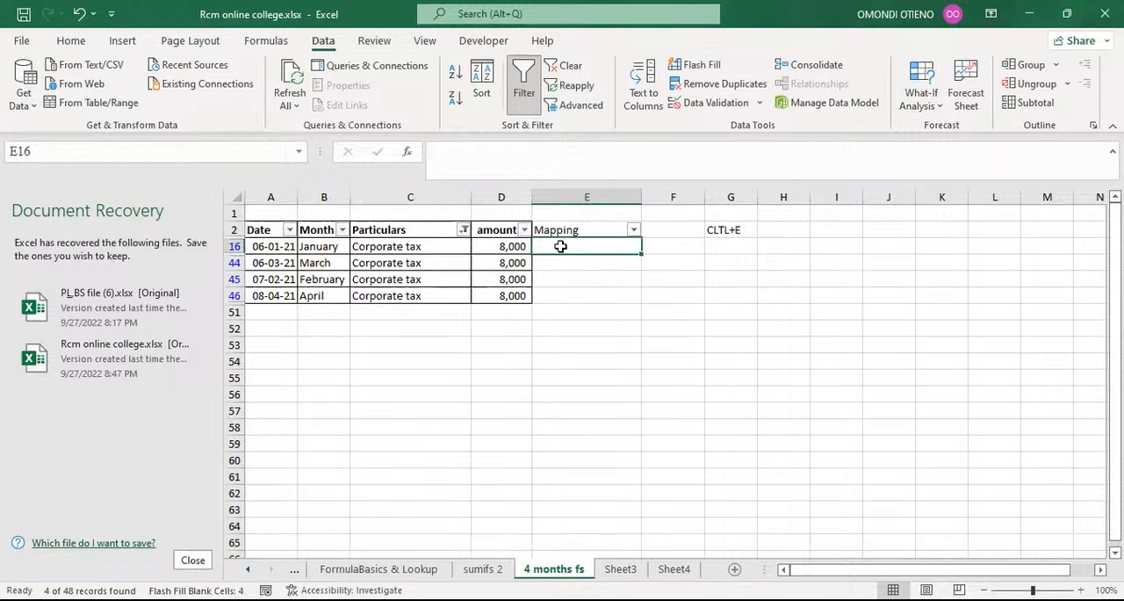
pyautogui.write('T')
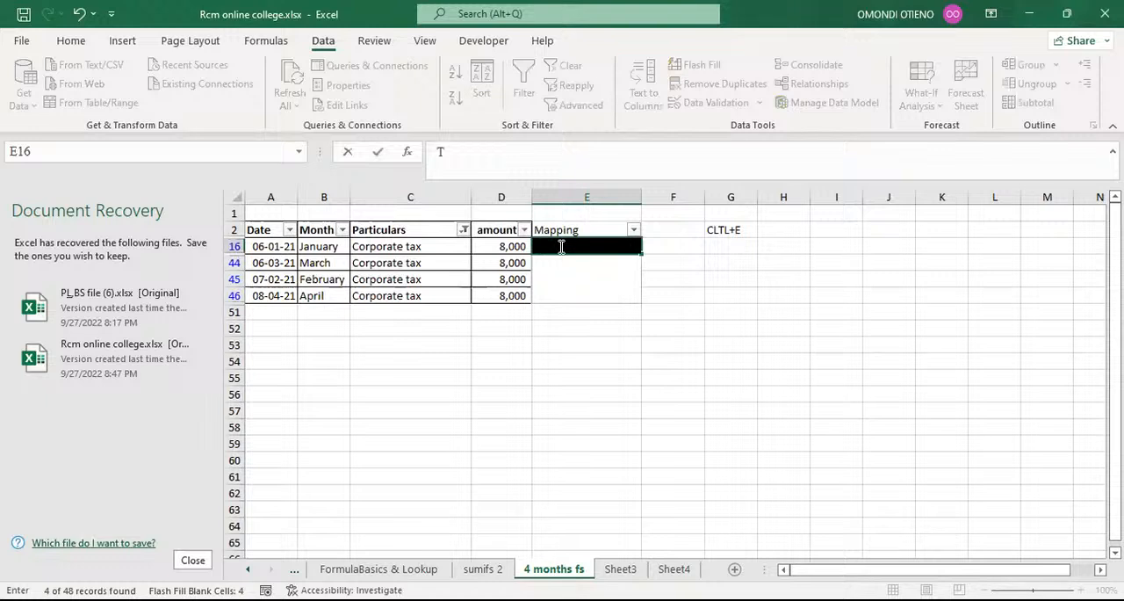
pyautogui.write('ax expense')
pyautogui.hotkey('ctrl', 'e')
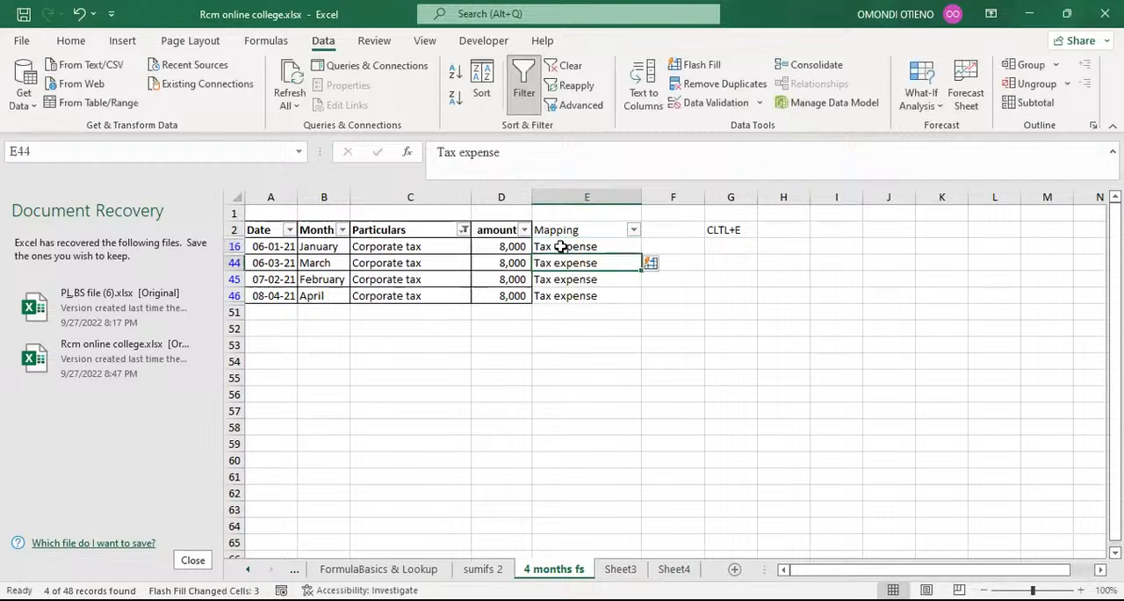
# Filter the Particulars column by the search text cas to show only the cash rows.
pyautogui.click(463, 230)
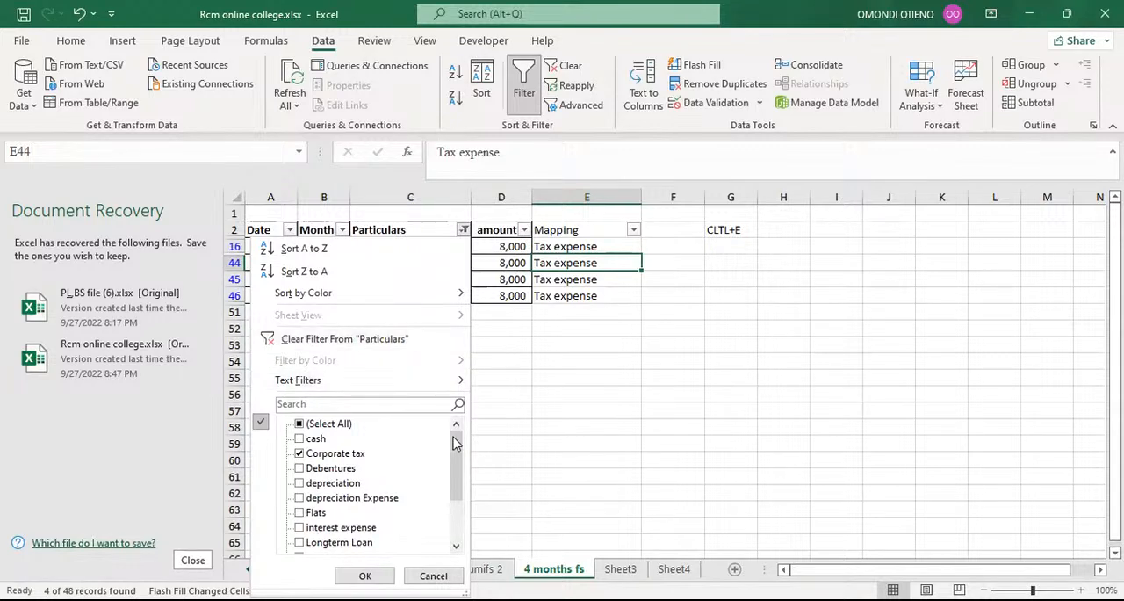
pyautogui.moveTo(454, 442); pyautogui.dragTo(467, 421)
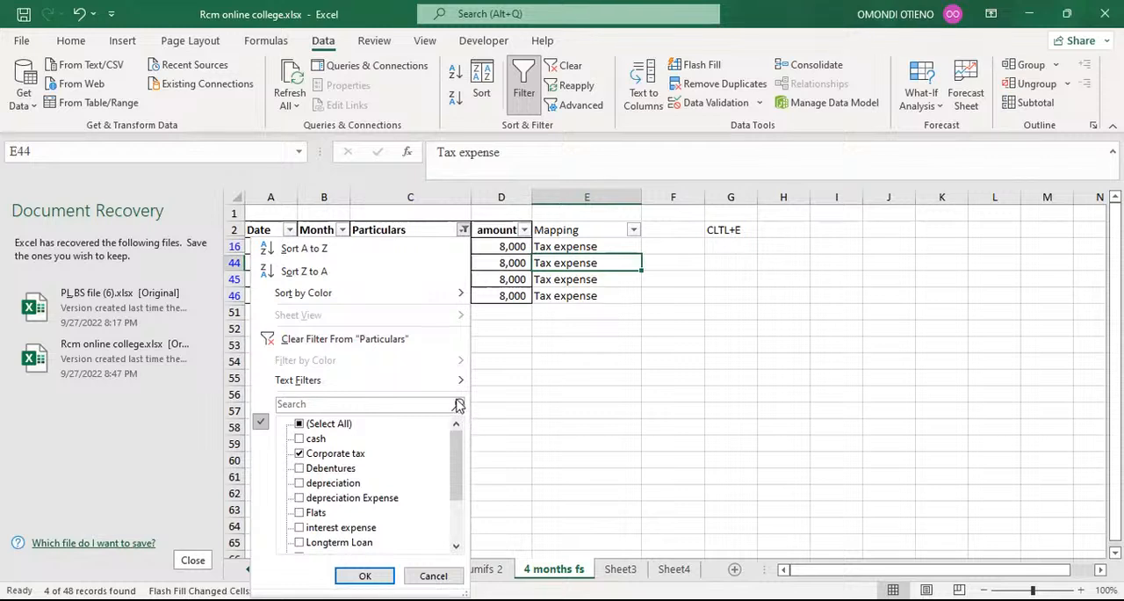
pyautogui.click(365, 405)
pyautogui.write('cas')
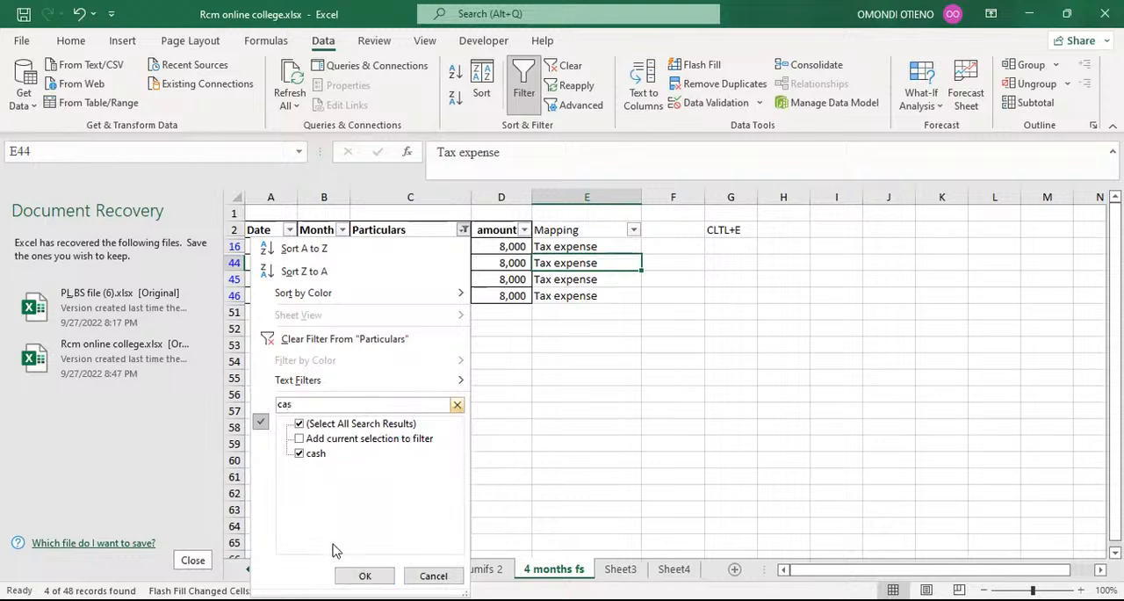
pyautogui.click(365, 575)
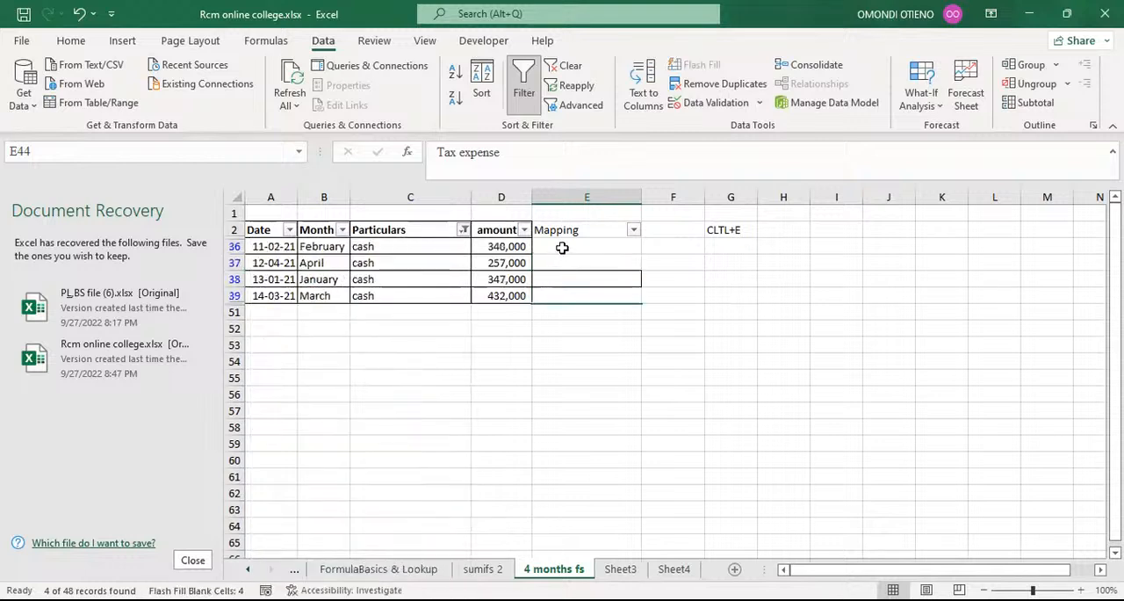
# Enter Cash as the mapping in E36 and Flash Fill it to the other filtered cash rows.
pyautogui.click(563, 247)
pyautogui.write('Cash')
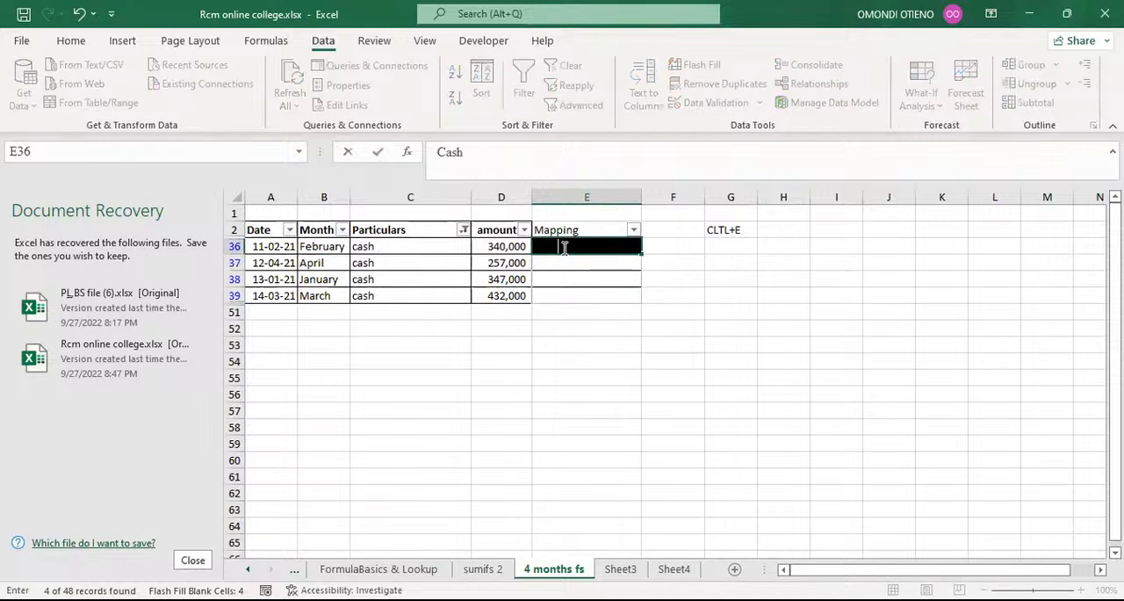
pyautogui.press('Return')
pyautogui.hotkey('ctrl', 'e')
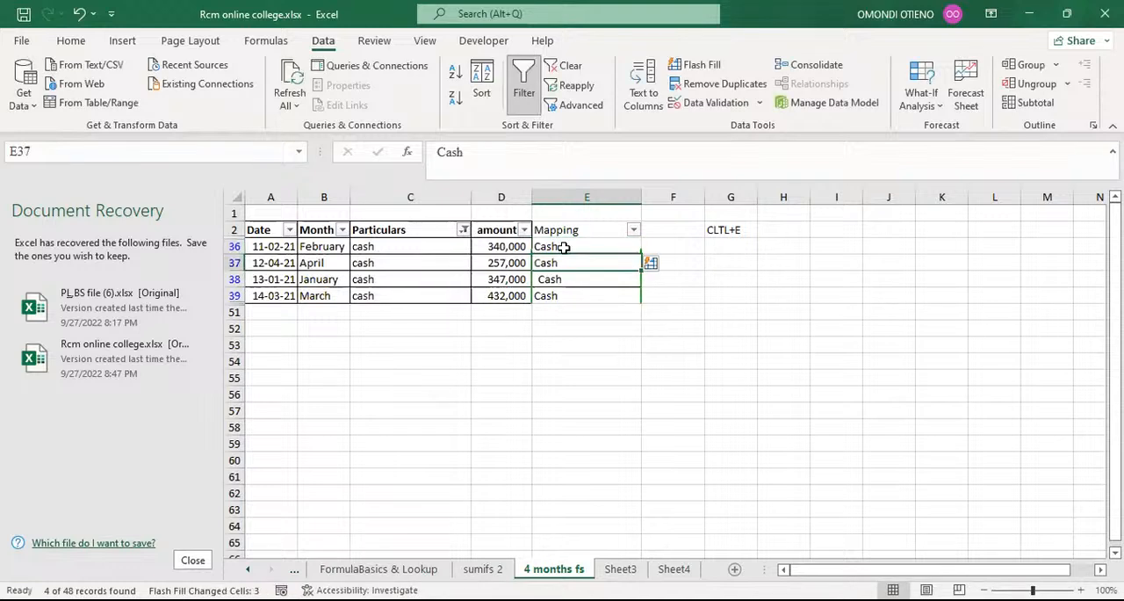
# Filter the Particulars column by the search text Debenture to show only the Debentures rows.
pyautogui.click(462, 229)
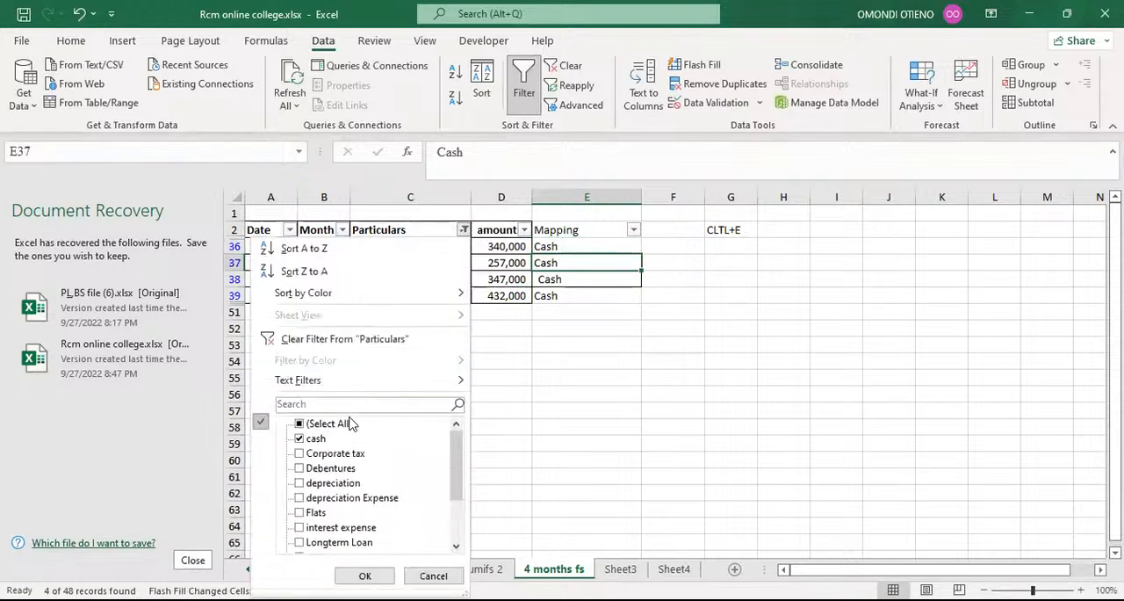
pyautogui.click(307, 404)
pyautogui.write('De')
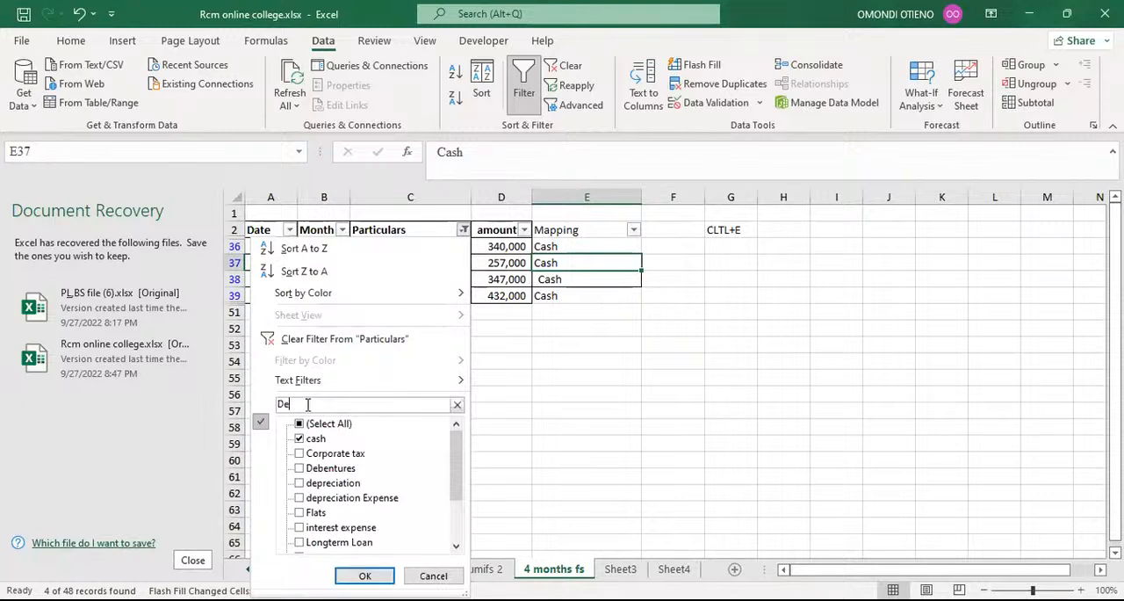
pyautogui.write('benture')
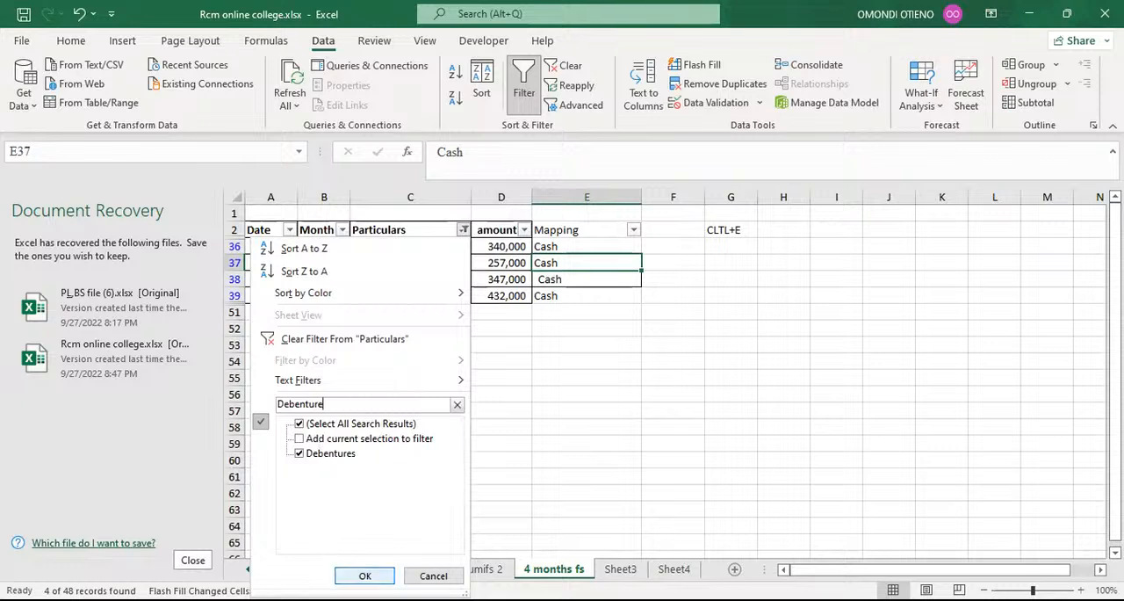
pyautogui.click(364, 575)
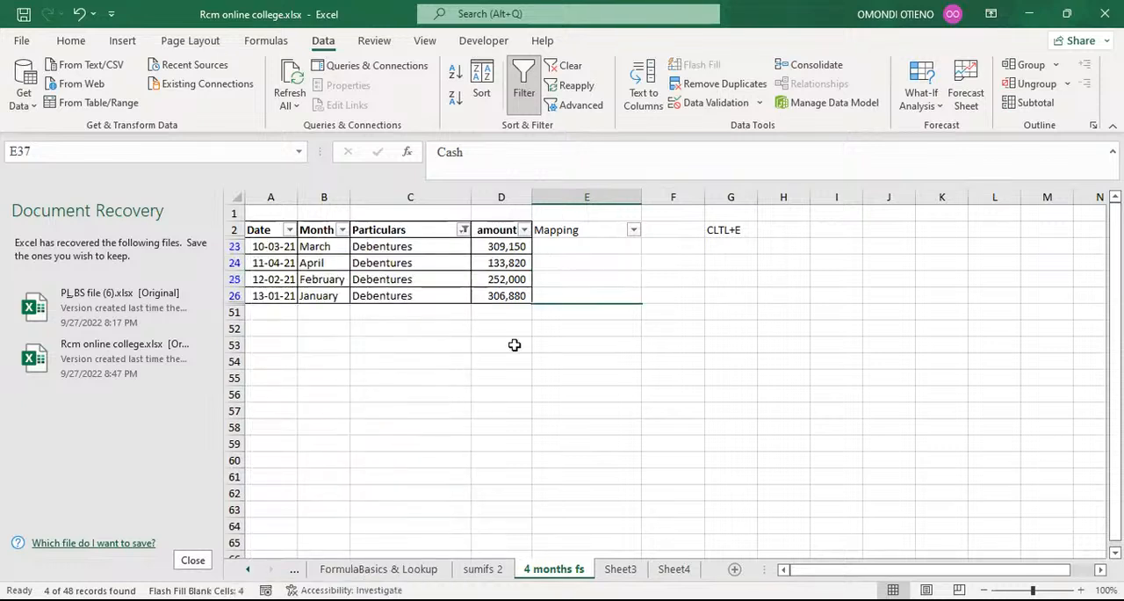
# Enter Debentures as the mapping in E23 and Flash Fill it to the other filtered Debentures rows.
pyautogui.click(568, 246)
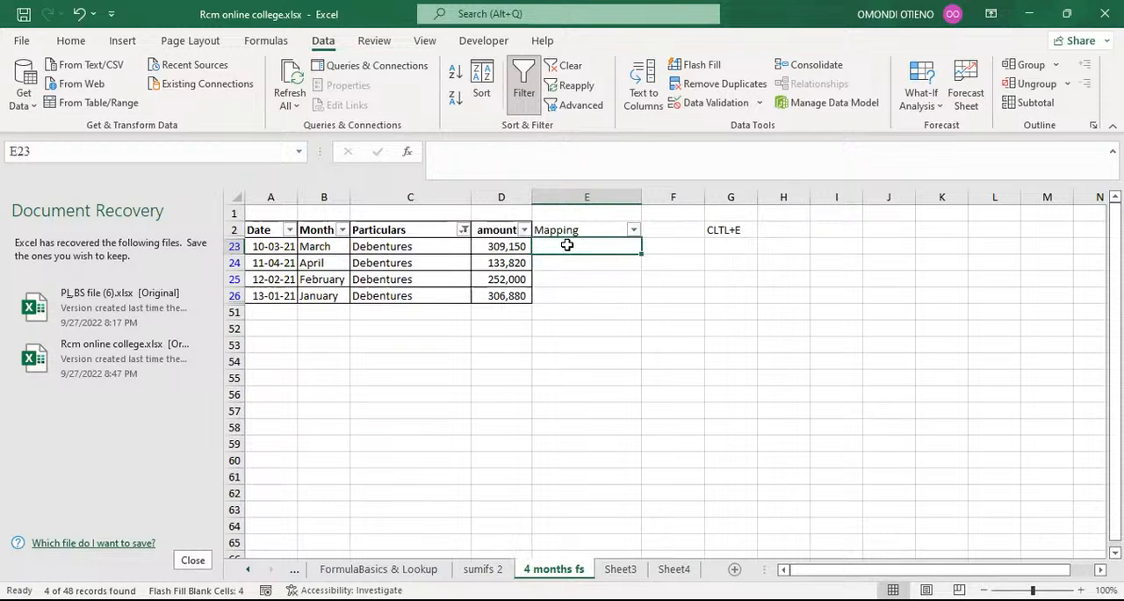
pyautogui.write('Depreciation')
pyautogui.write('bentures')
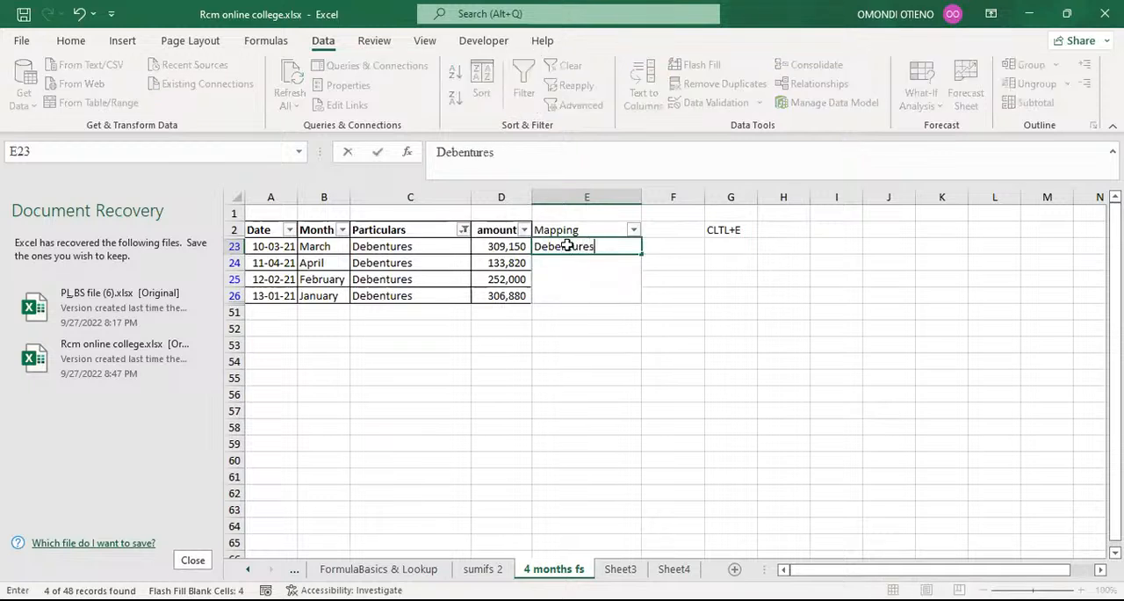
pyautogui.press('Return')
pyautogui.hotkey('ctrl', 'e')
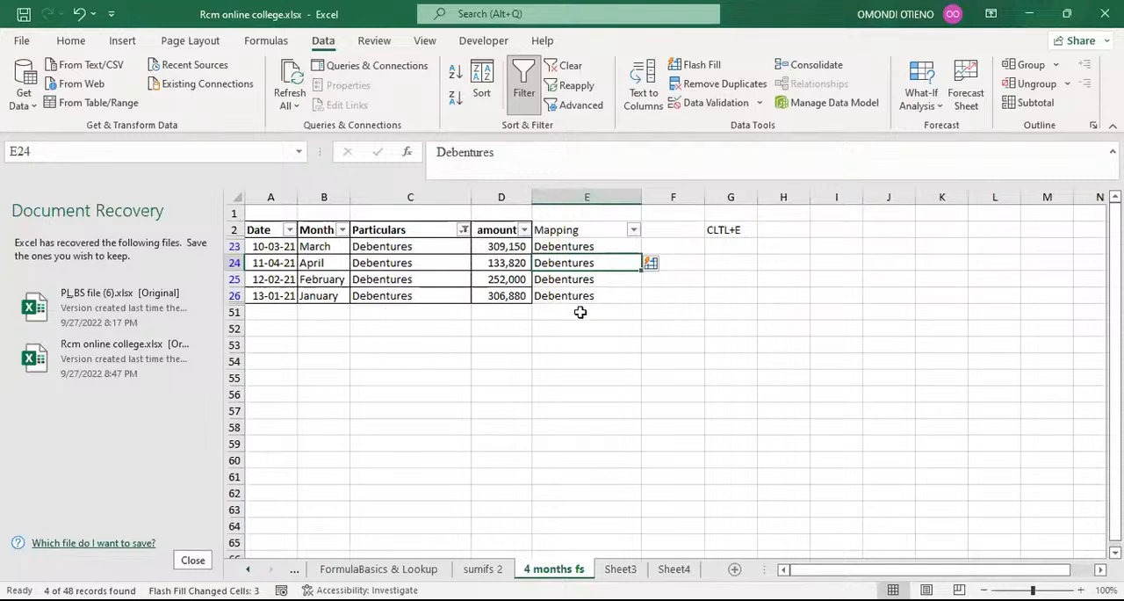
# Delete the Flash Fill shortcut note beside the table by clearing cells G1:G2.
pyautogui.click(729, 214)
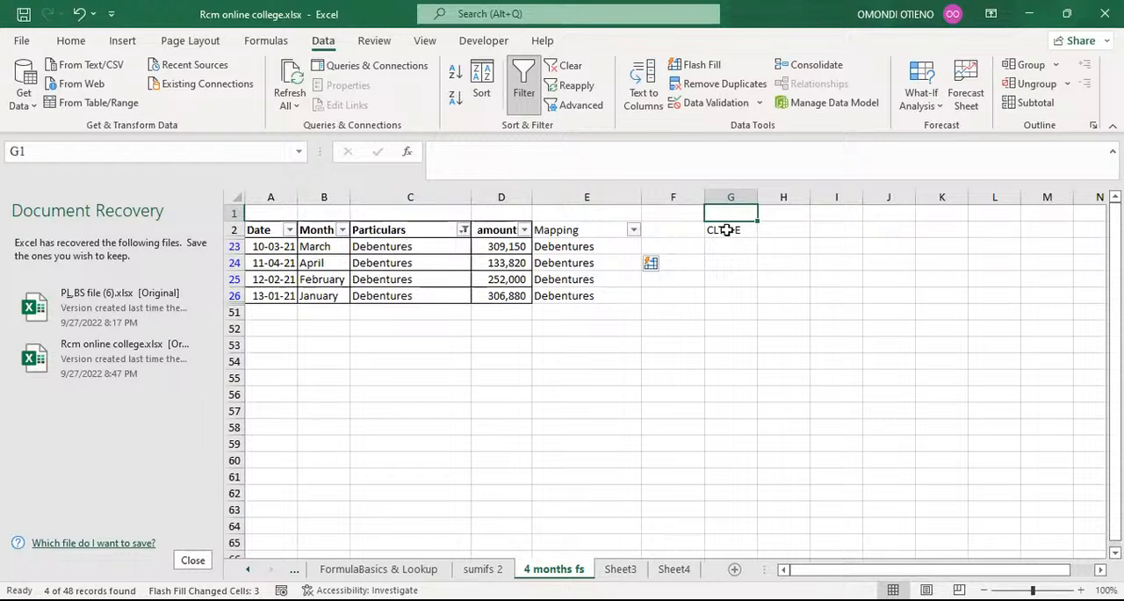
pyautogui.moveTo(727, 216); pyautogui.dragTo(729, 243)
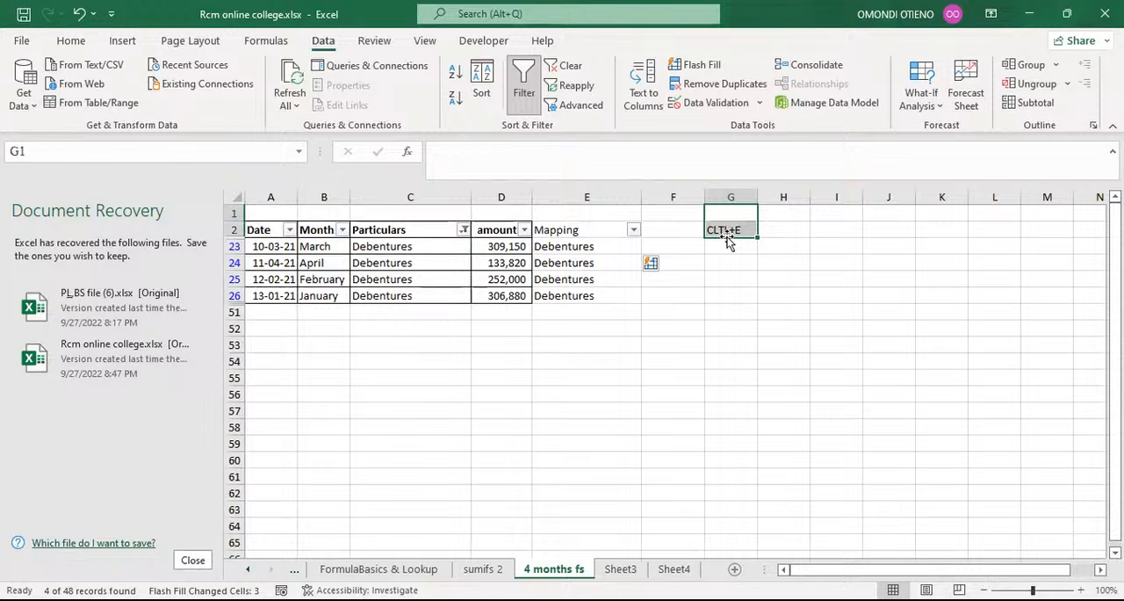
pyautogui.press('Delete')
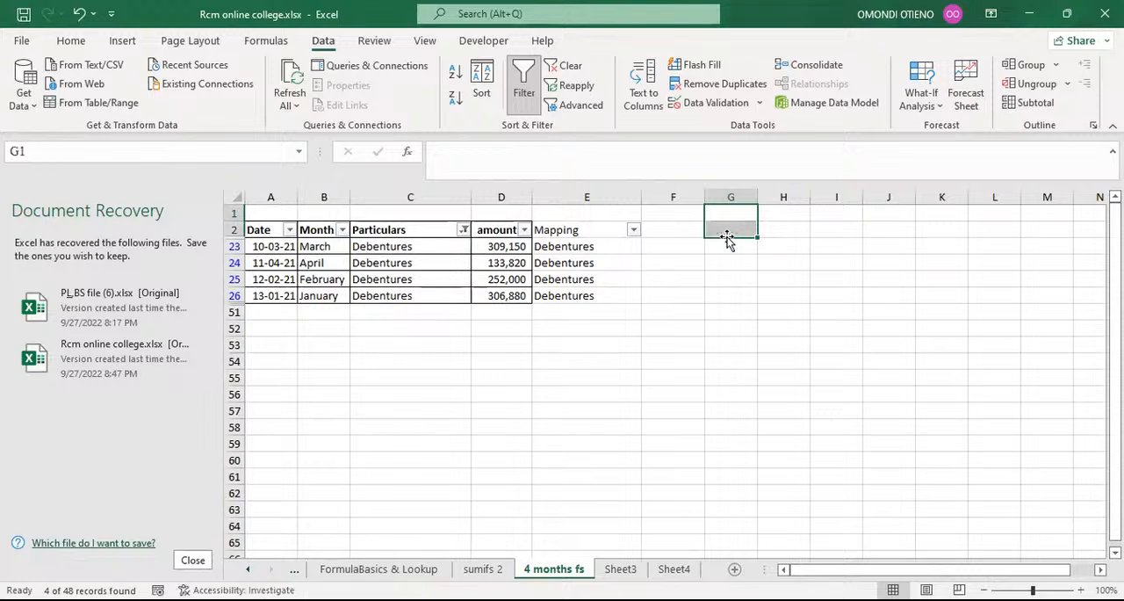
pyautogui.click(728, 228)
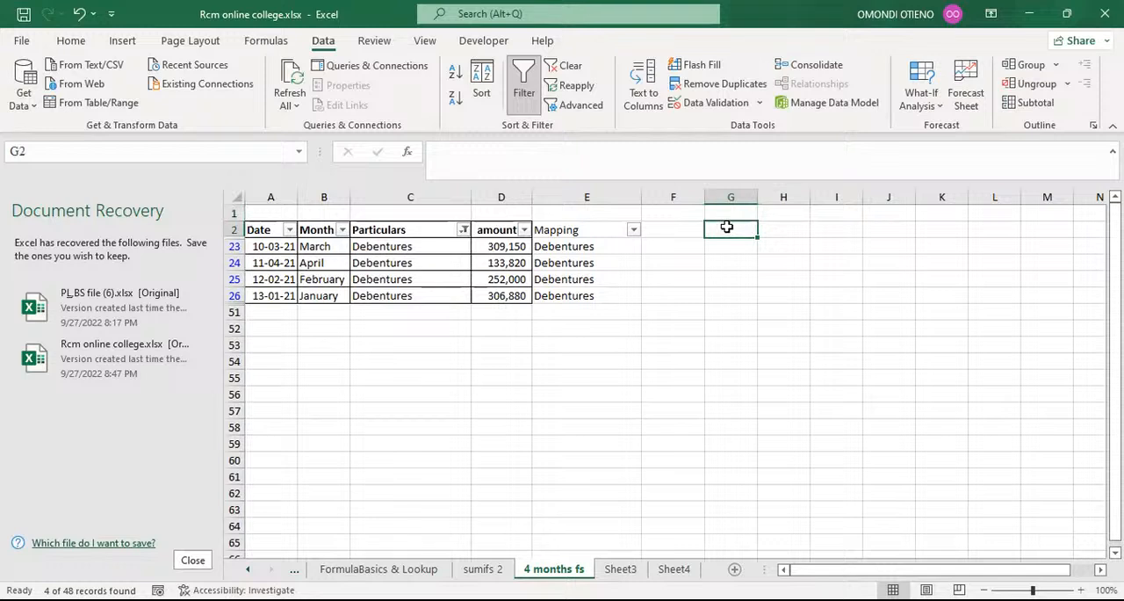
# Write the month formula =TEXT(A23,"mmmm") in G23 as a literal text note, using a leading apostrophe.
pyautogui.click(726, 247)
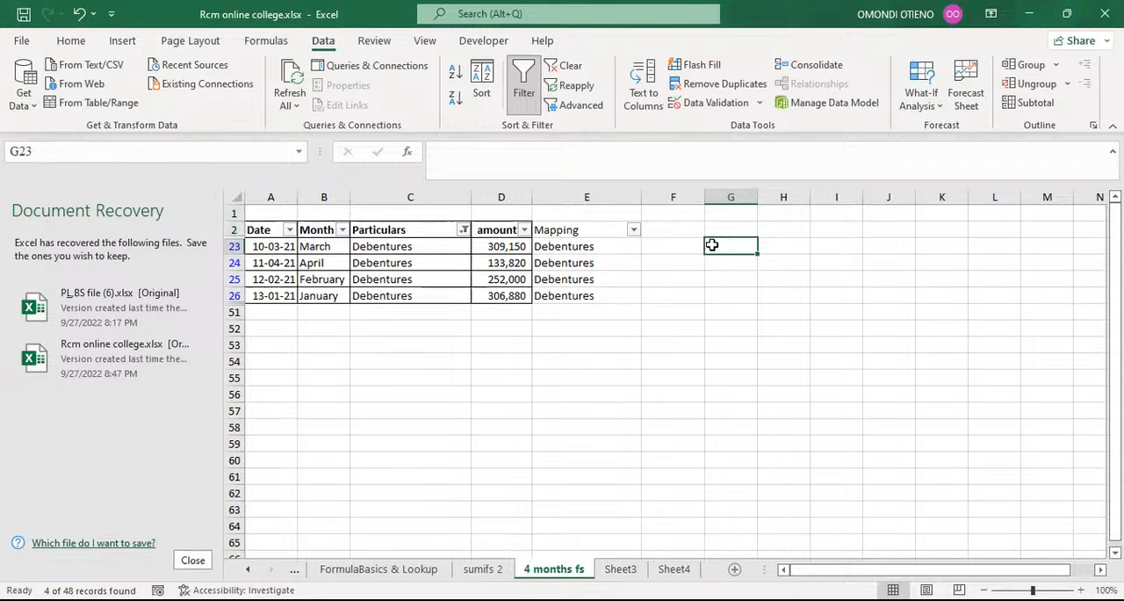
pyautogui.write('=')
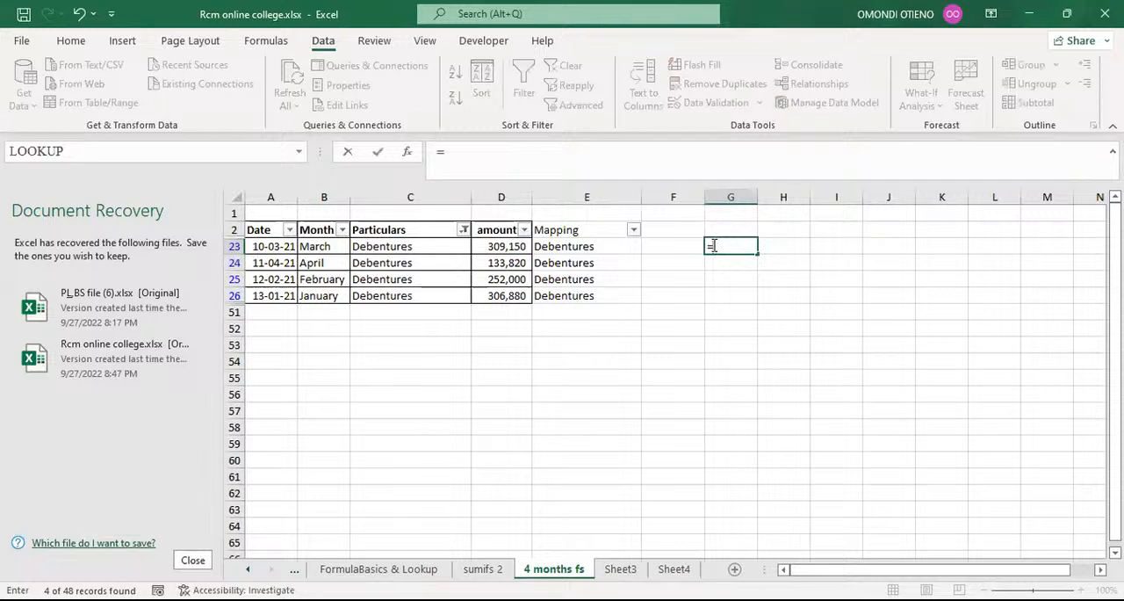
pyautogui.write('text')
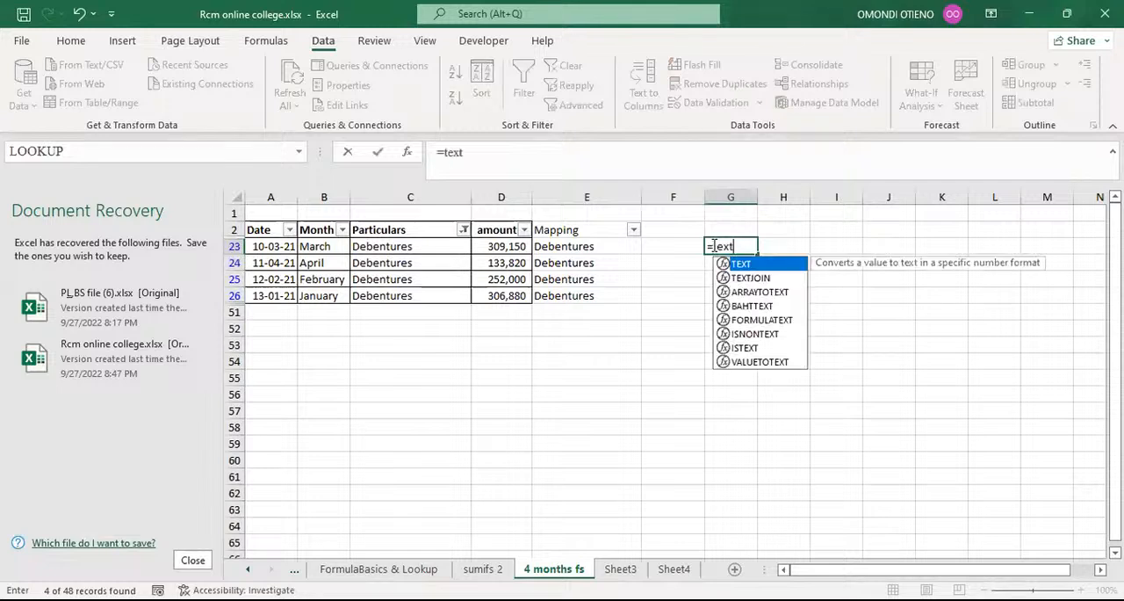
pyautogui.press('Tab')
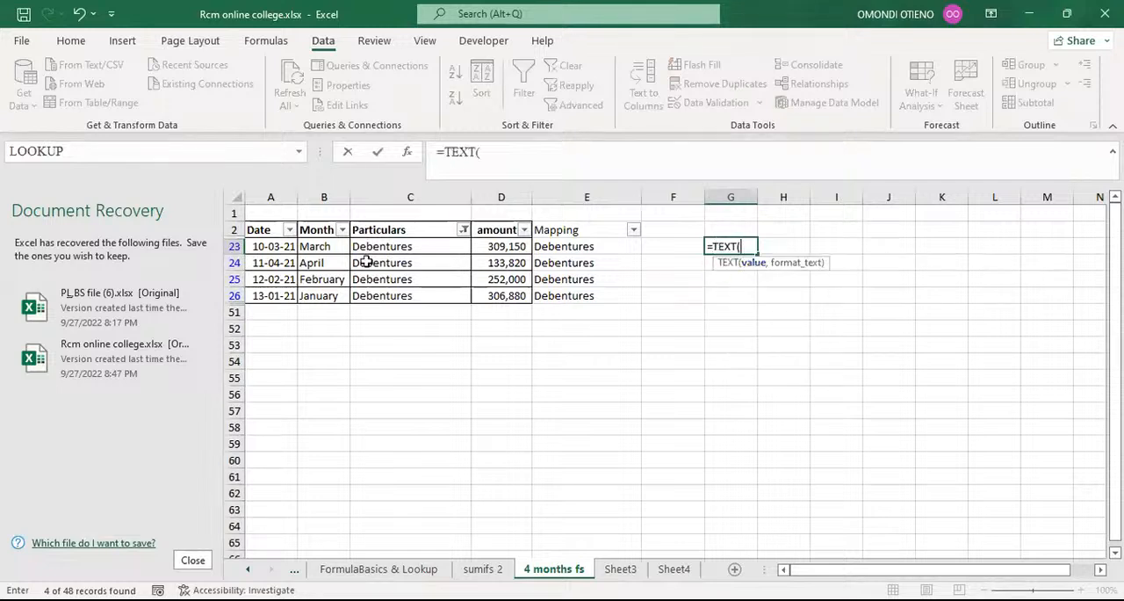
pyautogui.click(264, 247)
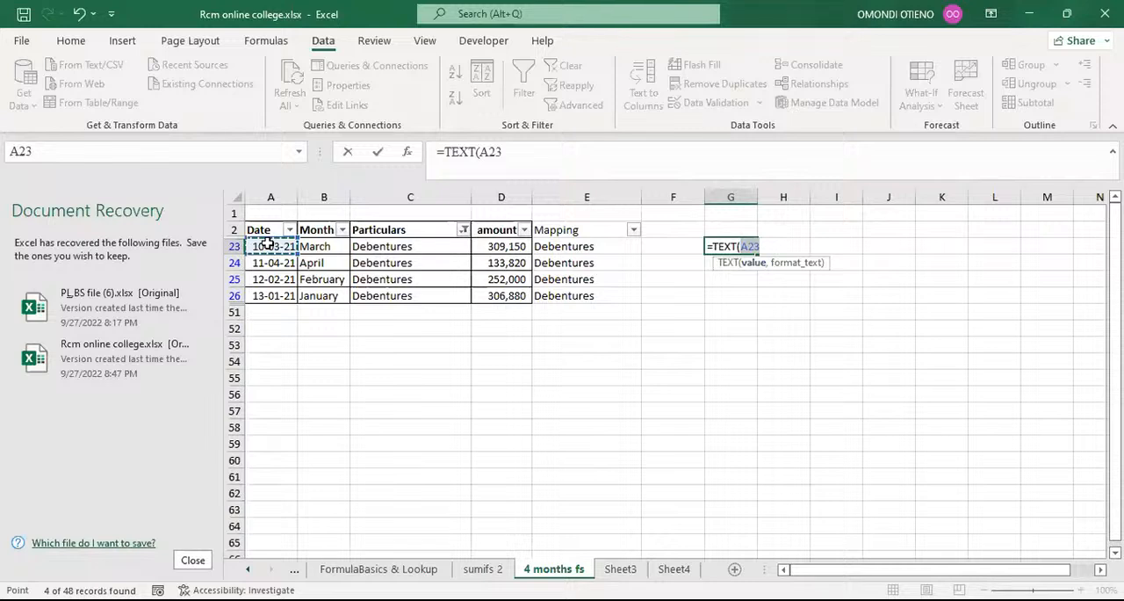
pyautogui.write(',')
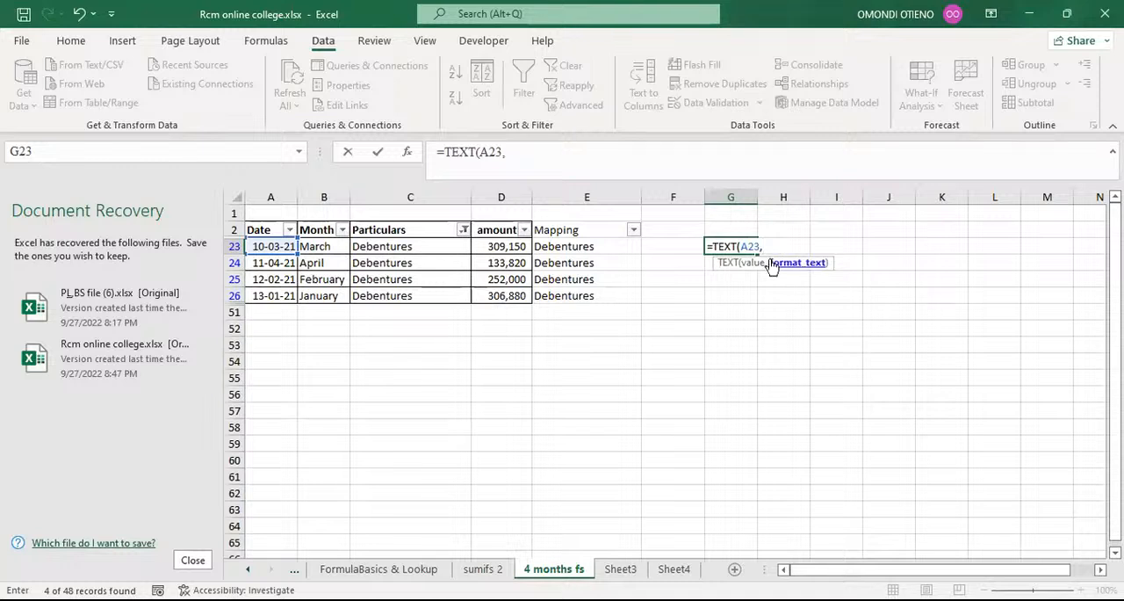
pyautogui.write('"mmmm"')
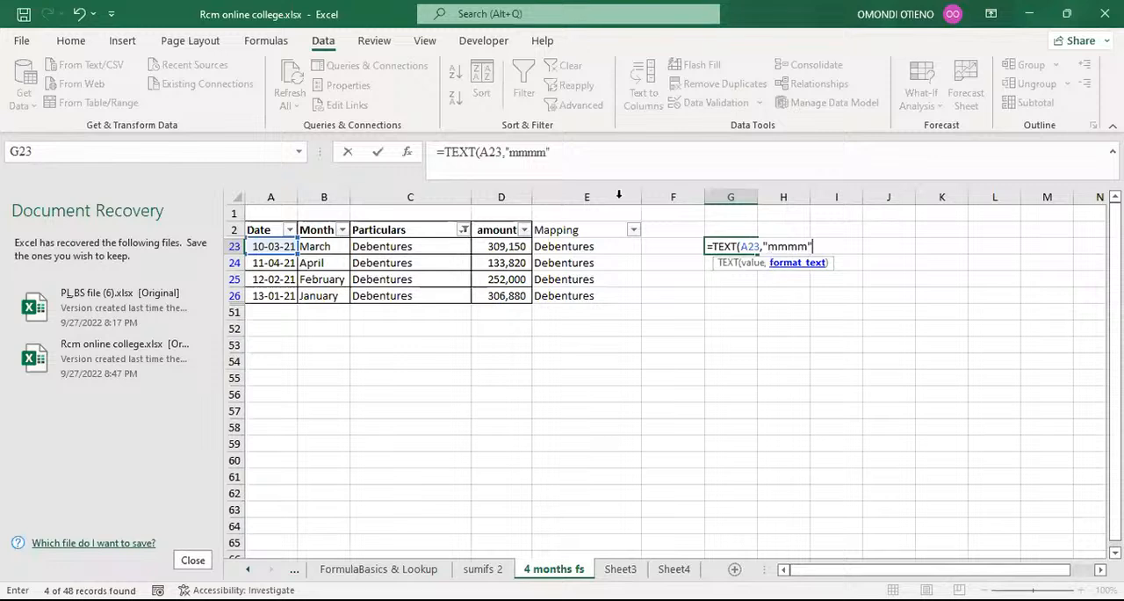
pyautogui.write(')')
pyautogui.click(439, 153)
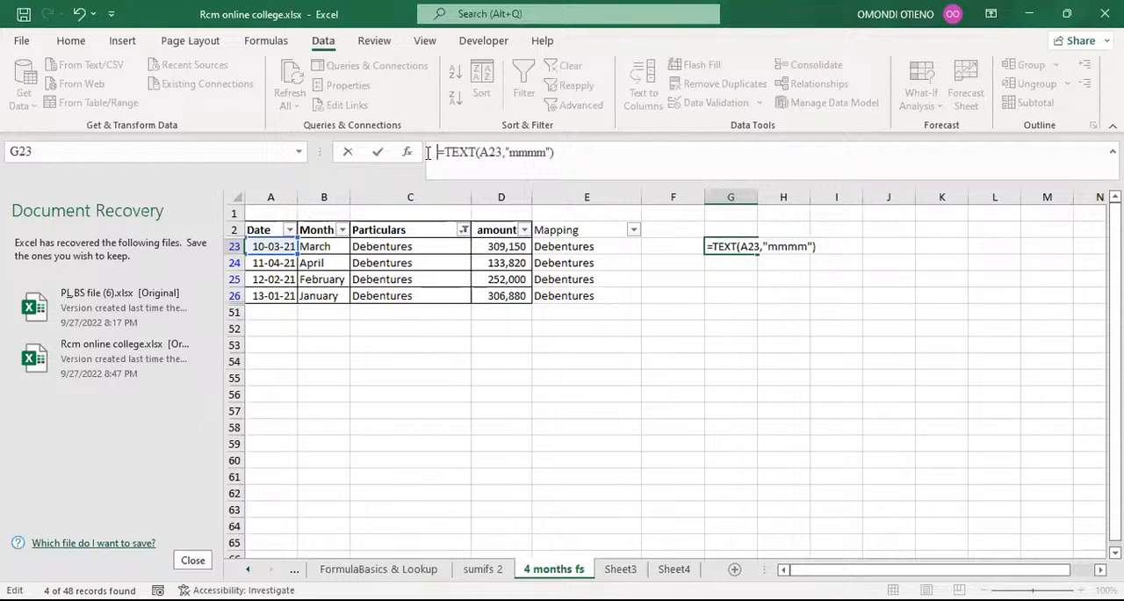
pyautogui.press('Return')
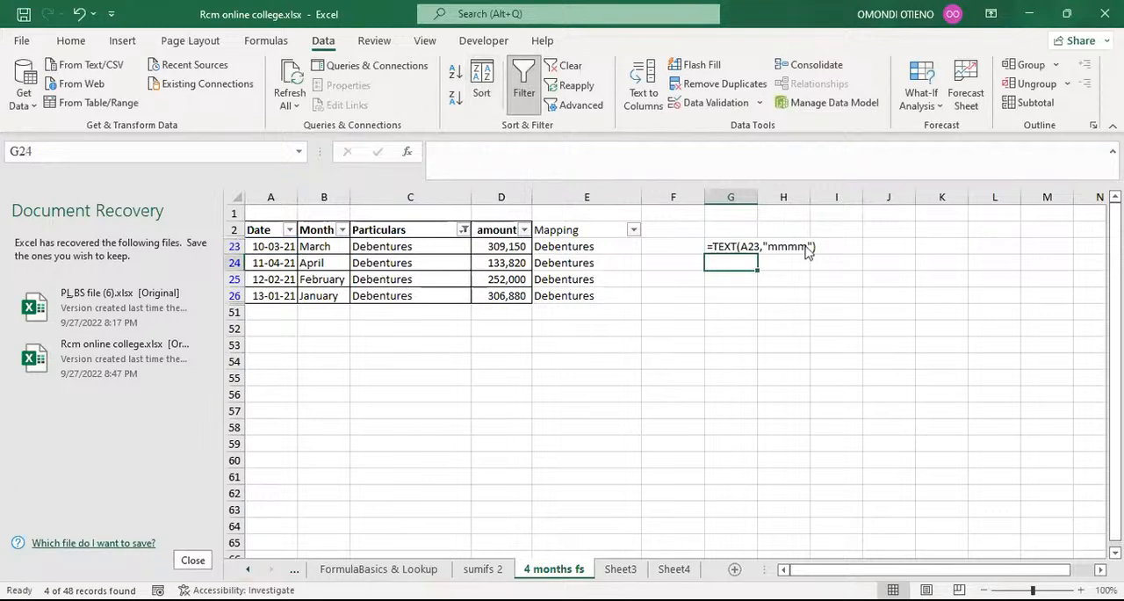
# Format the TEXT formula note in G23 as bold with font size 18.
pyautogui.click(736, 246)
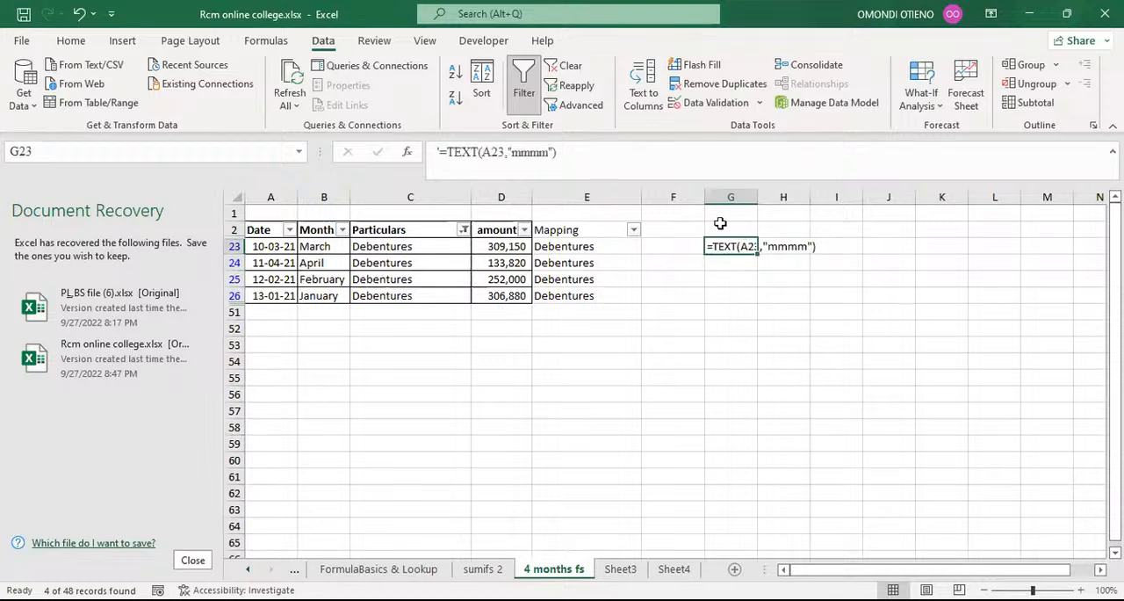
pyautogui.click(71, 41)
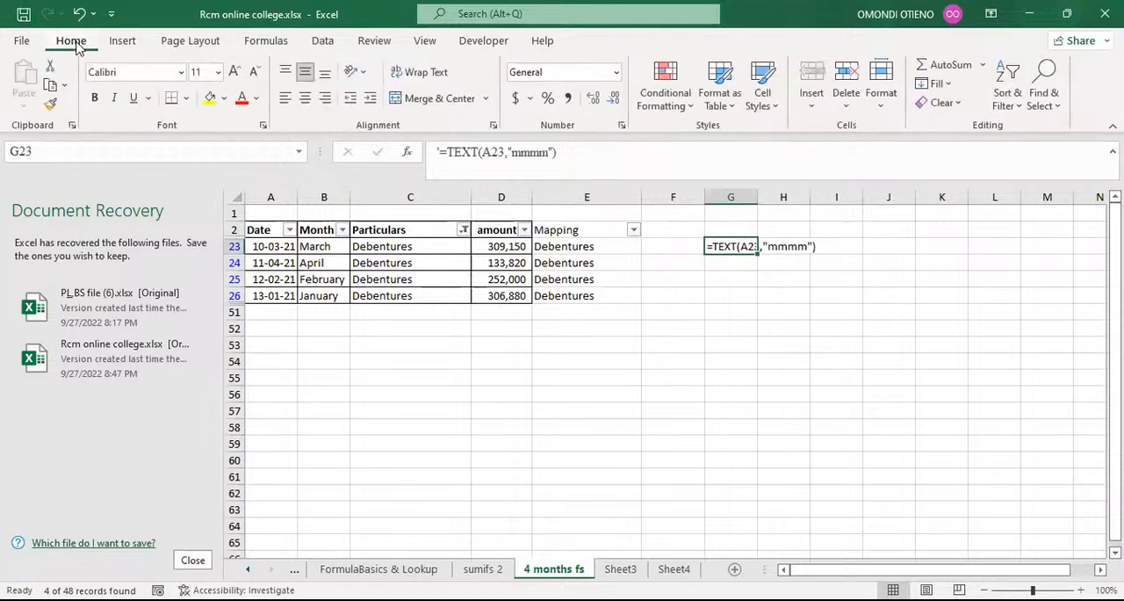
pyautogui.click(233, 71)
pyautogui.click(234, 71)
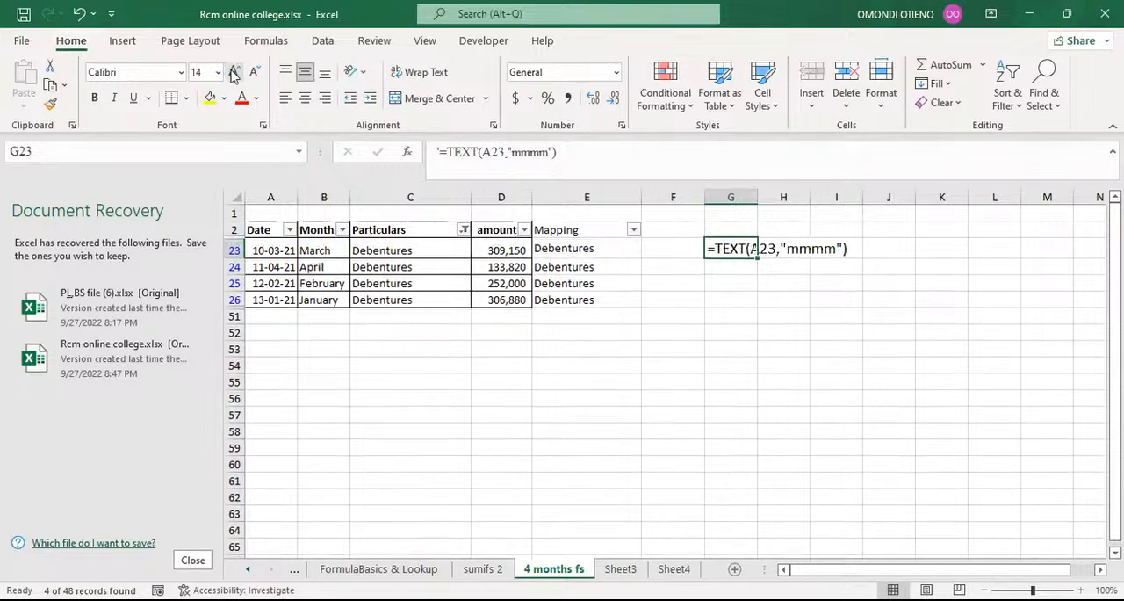
pyautogui.click(234, 72)
pyautogui.click(234, 71)
pyautogui.hotkey('ctrl', 'b')
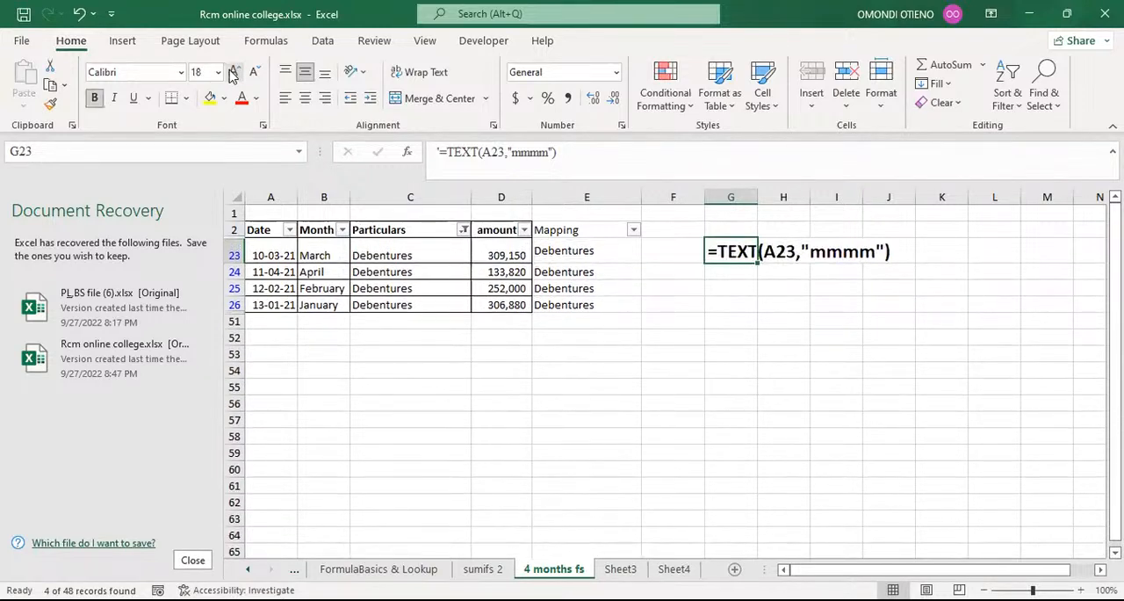
pyautogui.click(743, 339)
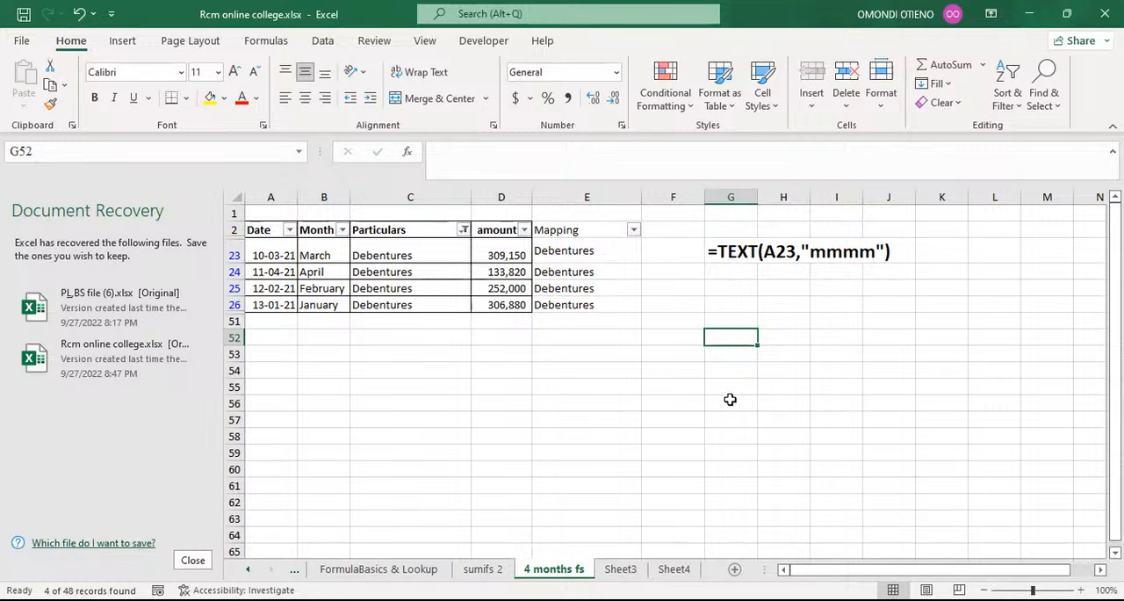
pyautogui.click(735, 400)
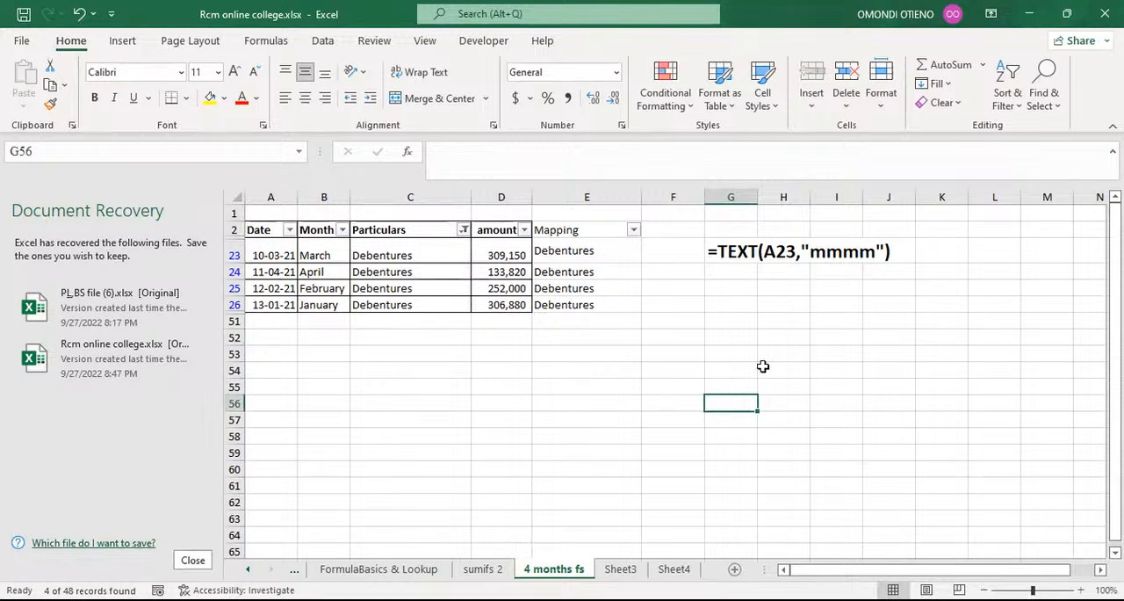
pyautogui.hotkey('alt', 'Tab')
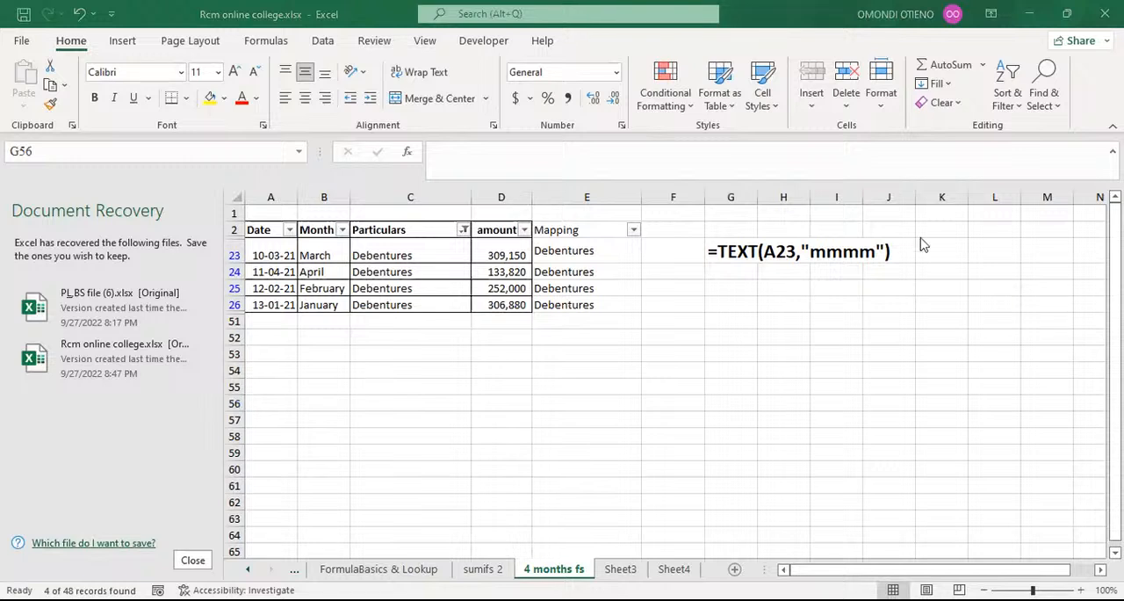
pyautogui.click(743, 371)
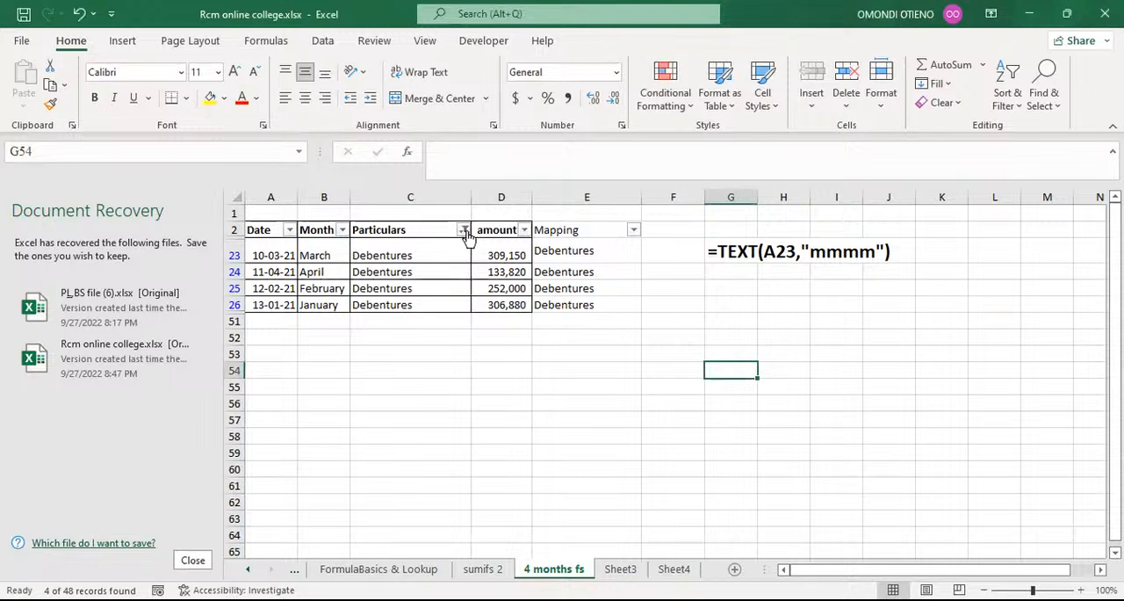
# Filter the Particulars column by the search text flats to show only the Flats rows.
pyautogui.click(462, 230)
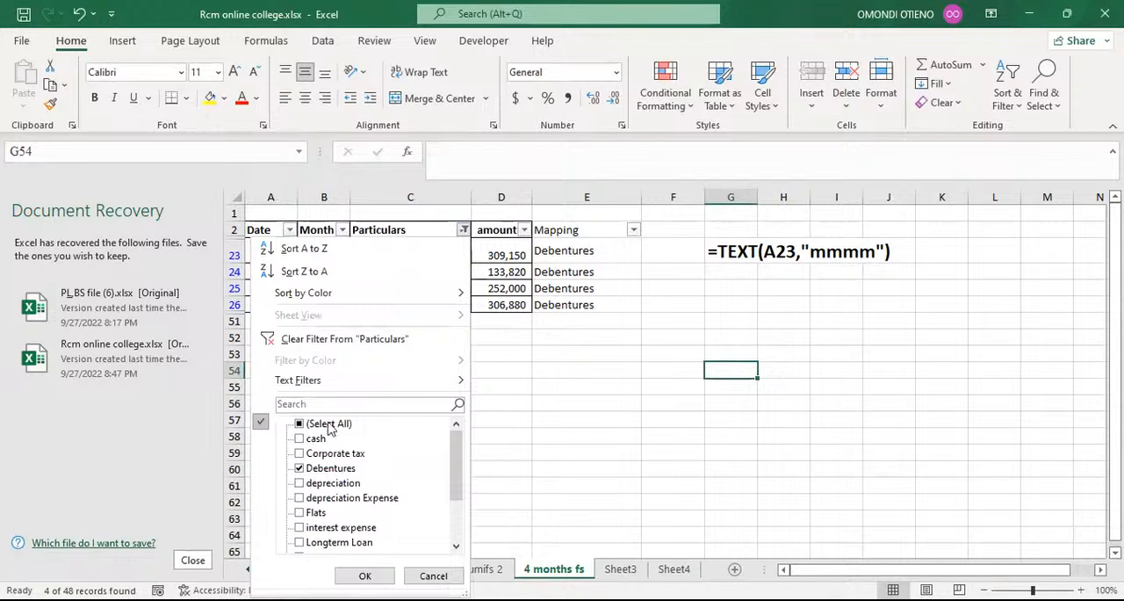
pyautogui.click(325, 406)
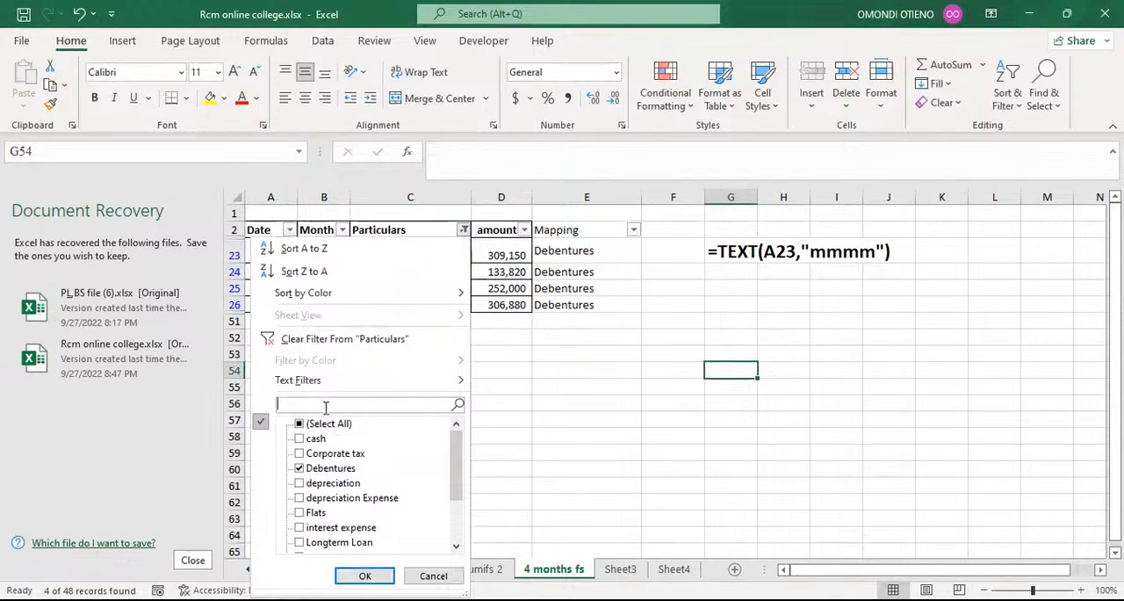
pyautogui.write('flats')
pyautogui.click(360, 573)
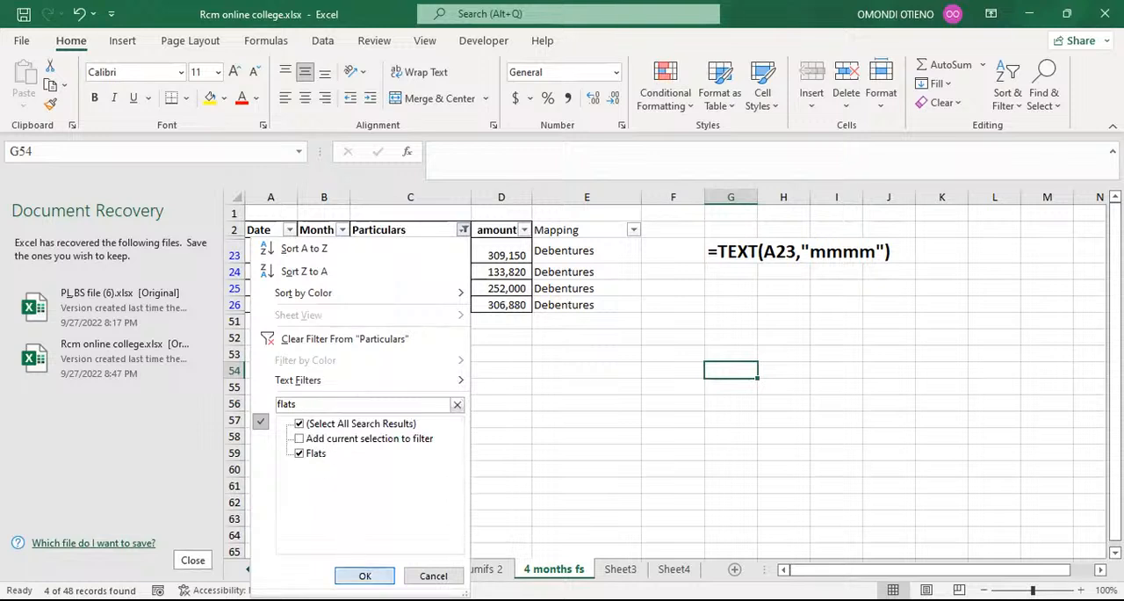
# Enter Land and Buildings as the mapping in E40 and Flash Fill it to the other filtered Flats rows.
pyautogui.click(560, 248)
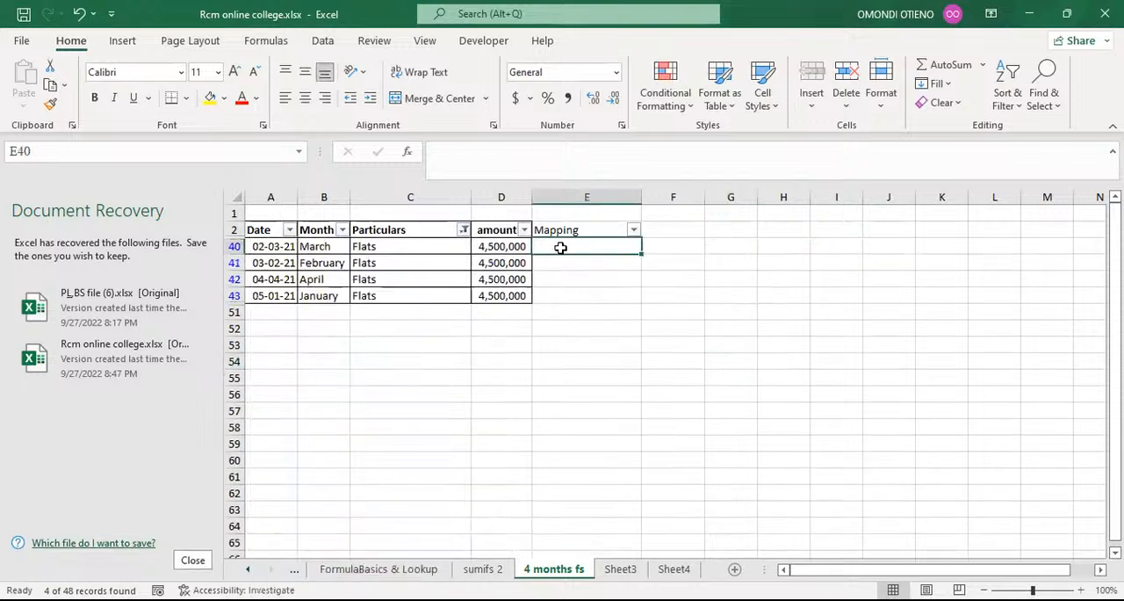
pyautogui.write('Lan')
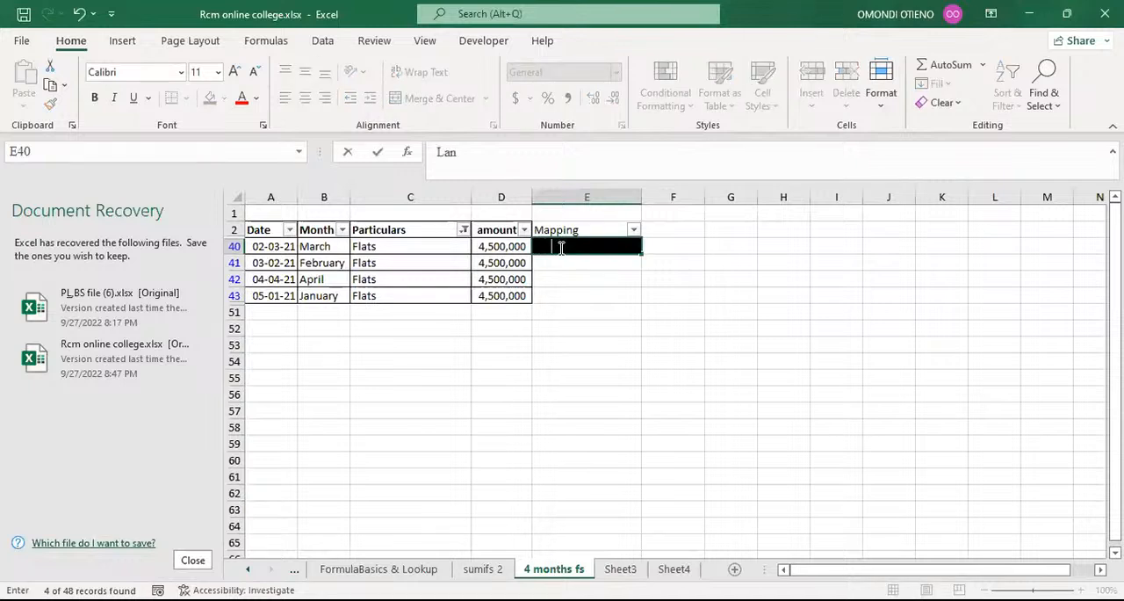
pyautogui.write('d nad')
pyautogui.press('BackSpace')
pyautogui.press('BackSpace')
pyautogui.press('BackSpace')
pyautogui.press('BackSpace')
pyautogui.write('and Buildings')
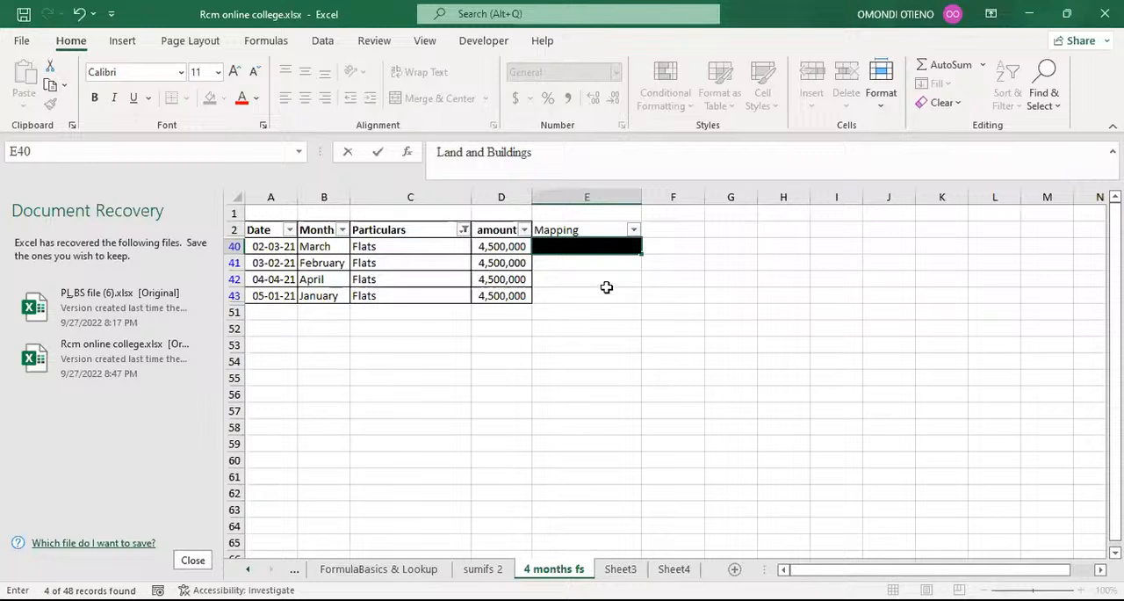
pyautogui.click(606, 292)
pyautogui.click(600, 263)
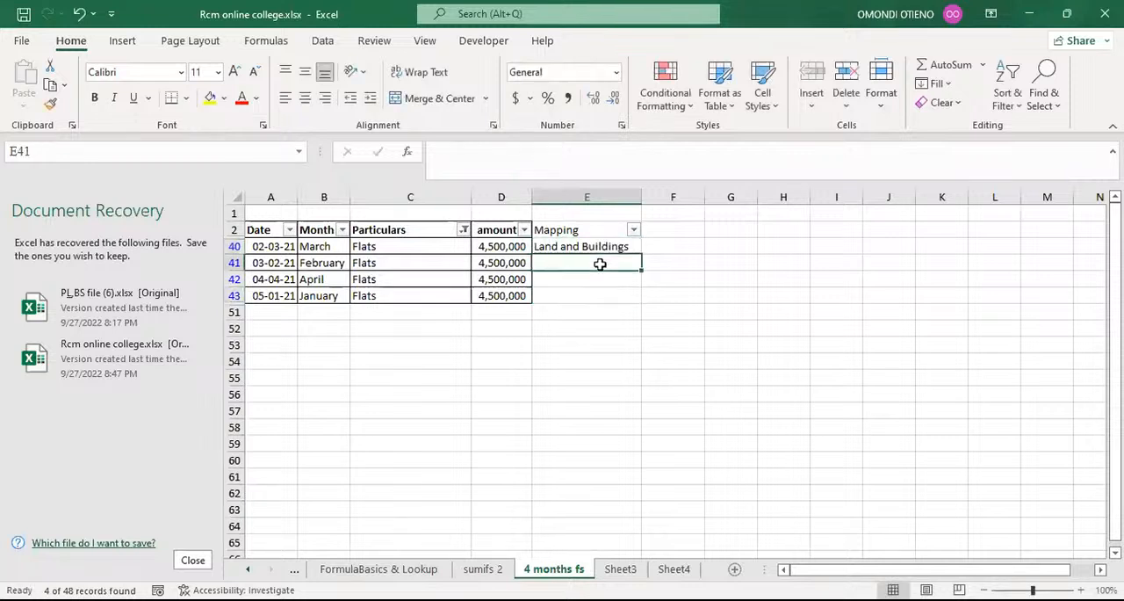
pyautogui.hotkey('ctrl', 'e')
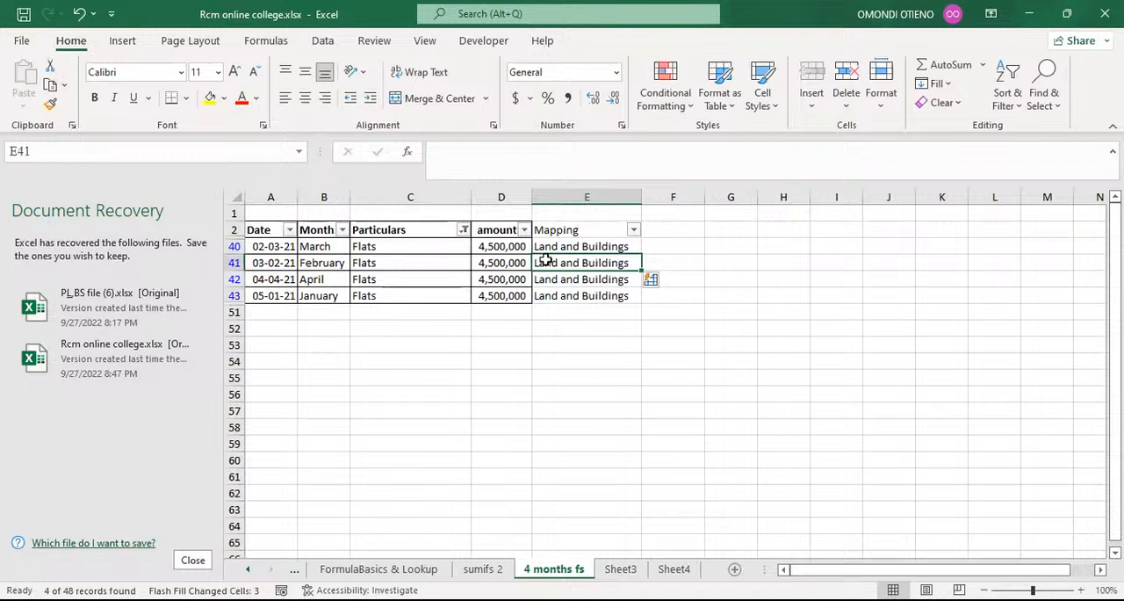
# Filter the Particulars column by the search text long to show only the Longterm Loan rows.
pyautogui.click(463, 229)
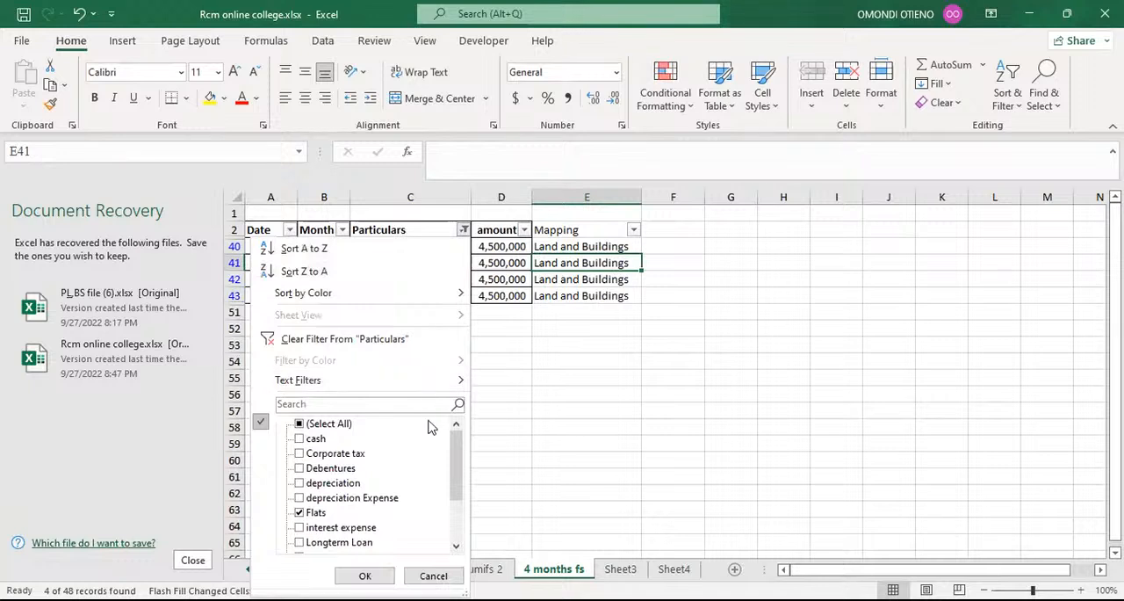
pyautogui.click(354, 404)
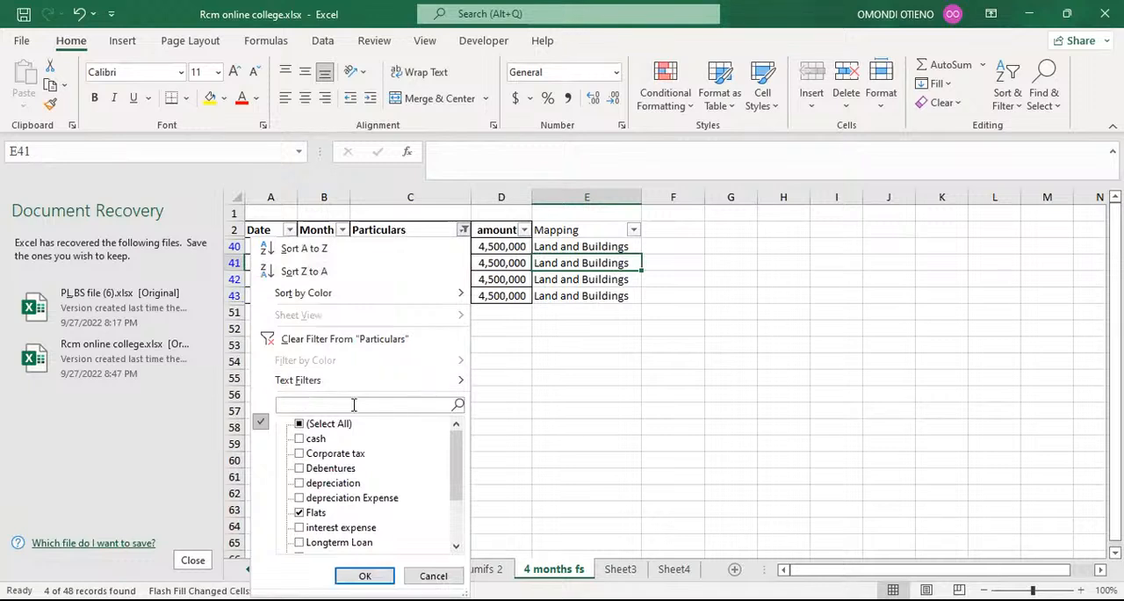
pyautogui.write('long')
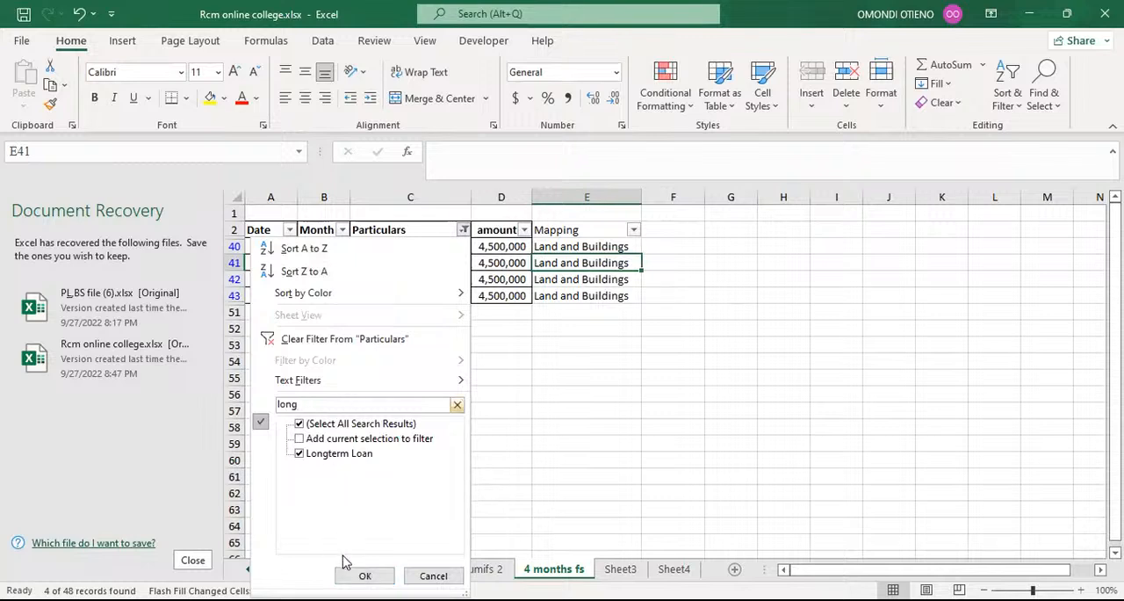
pyautogui.click(365, 575)
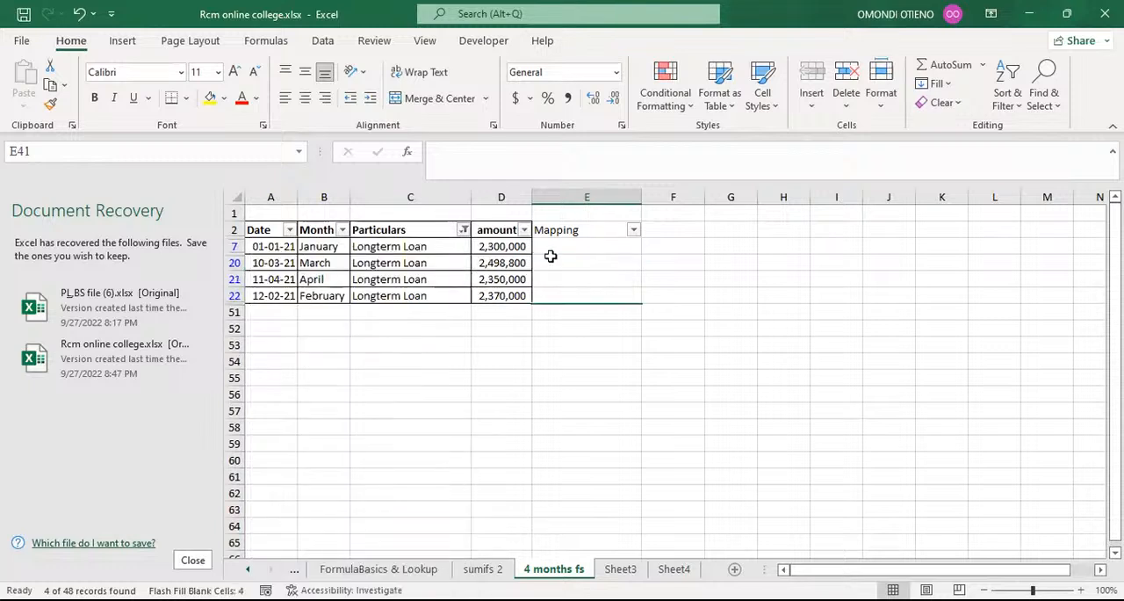
# Enter Bank Loan as the mapping in E7 and Flash Fill it to the other filtered Longterm Loan rows.
pyautogui.click(557, 244)
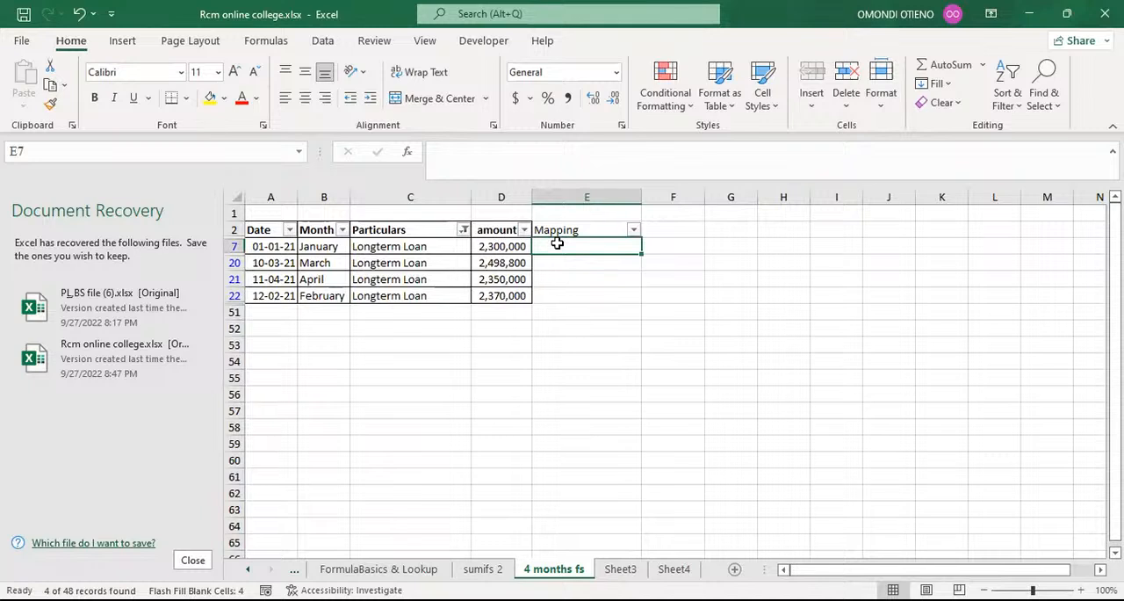
pyautogui.write('b')
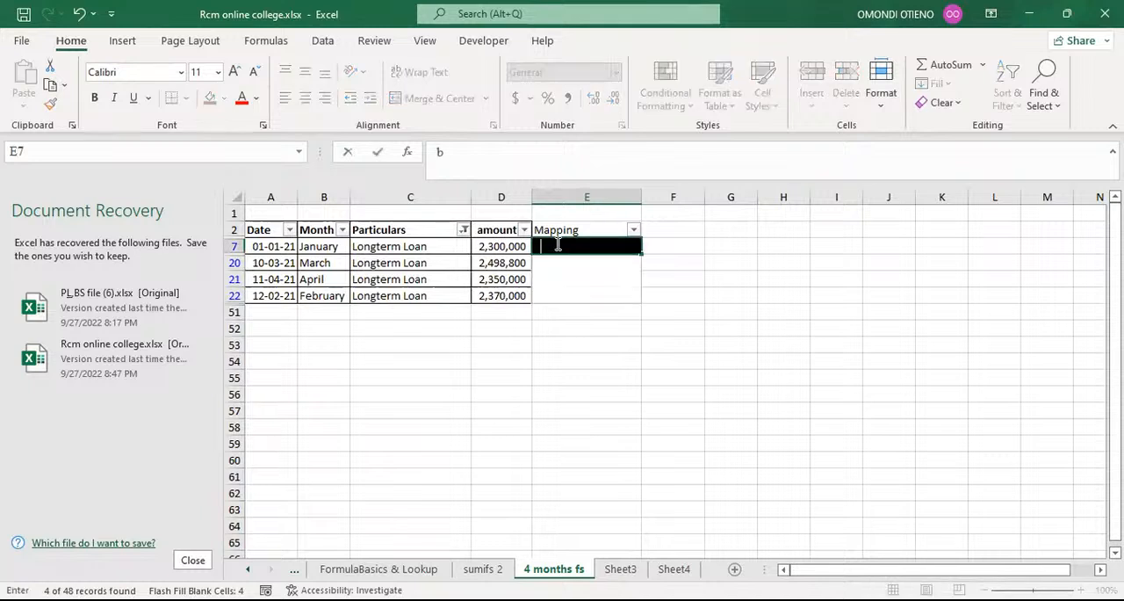
pyautogui.write('ank Loan')
pyautogui.click(443, 160)
pyautogui.press('BackSpace')
pyautogui.write('B')
pyautogui.press('Return')
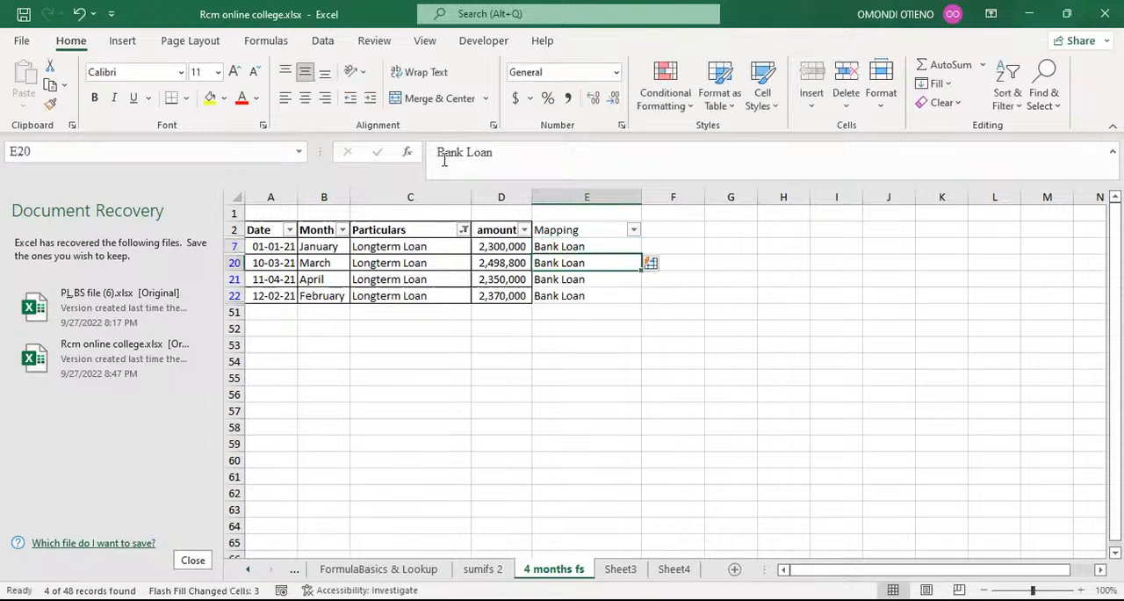
# Filter the Particulars column by the search text rent r to show only the Rent recivable rows.
pyautogui.click(463, 230)
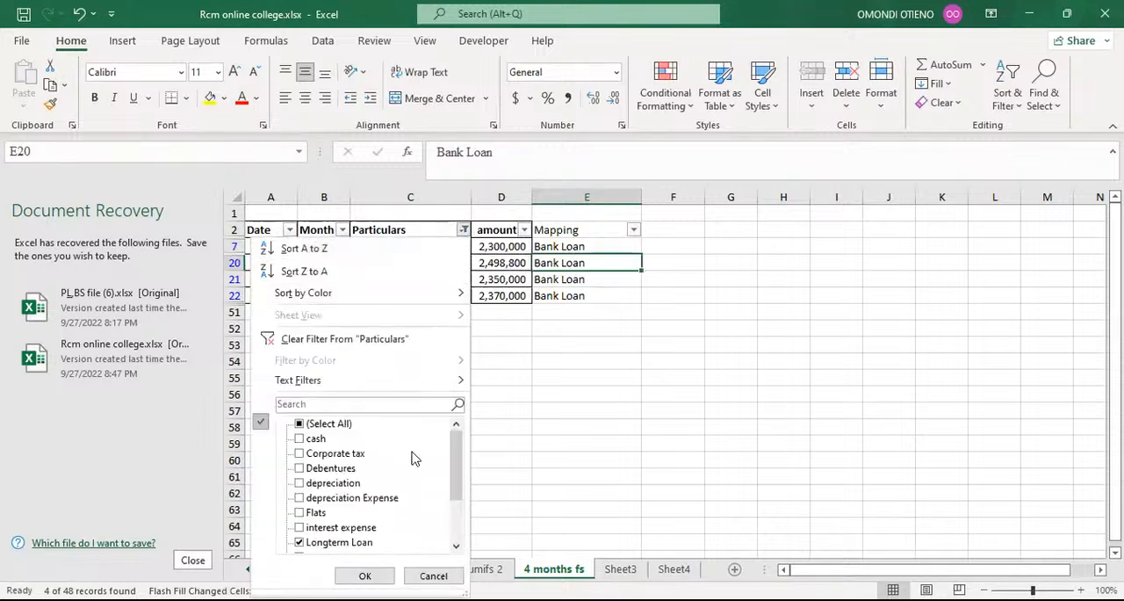
pyautogui.scroll(-2, 415, 458)
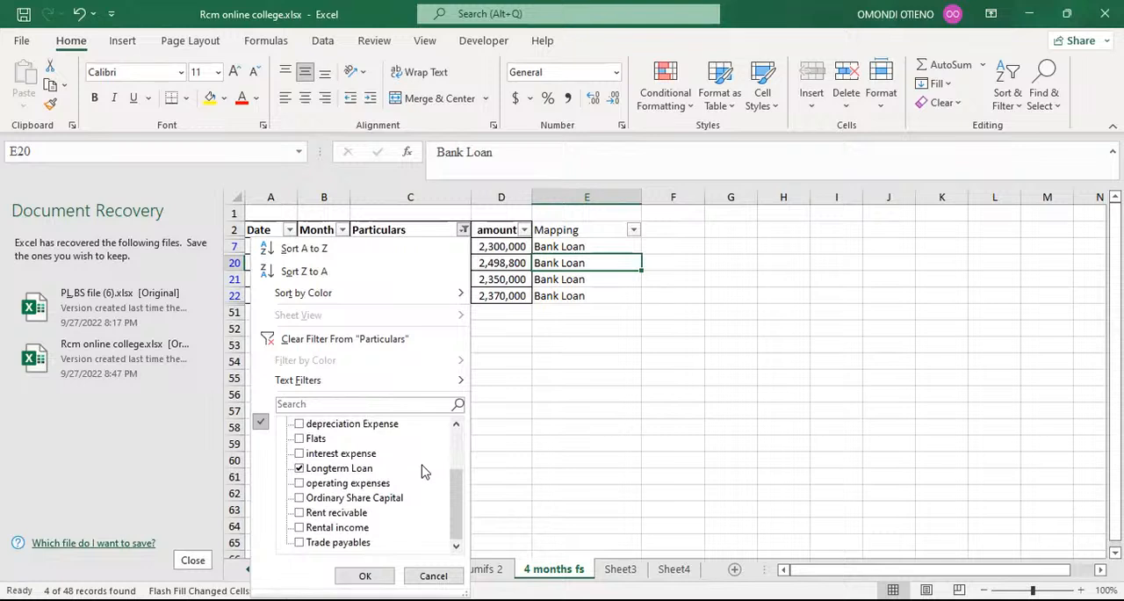
pyautogui.scroll(2, 422, 472)
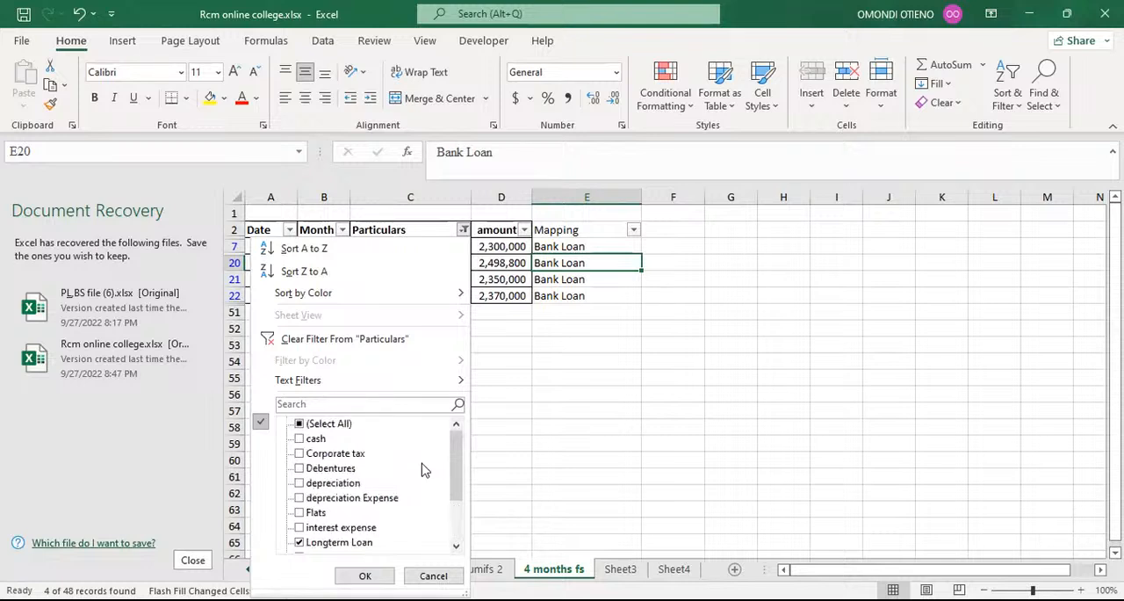
pyautogui.scroll(-2, 422, 470)
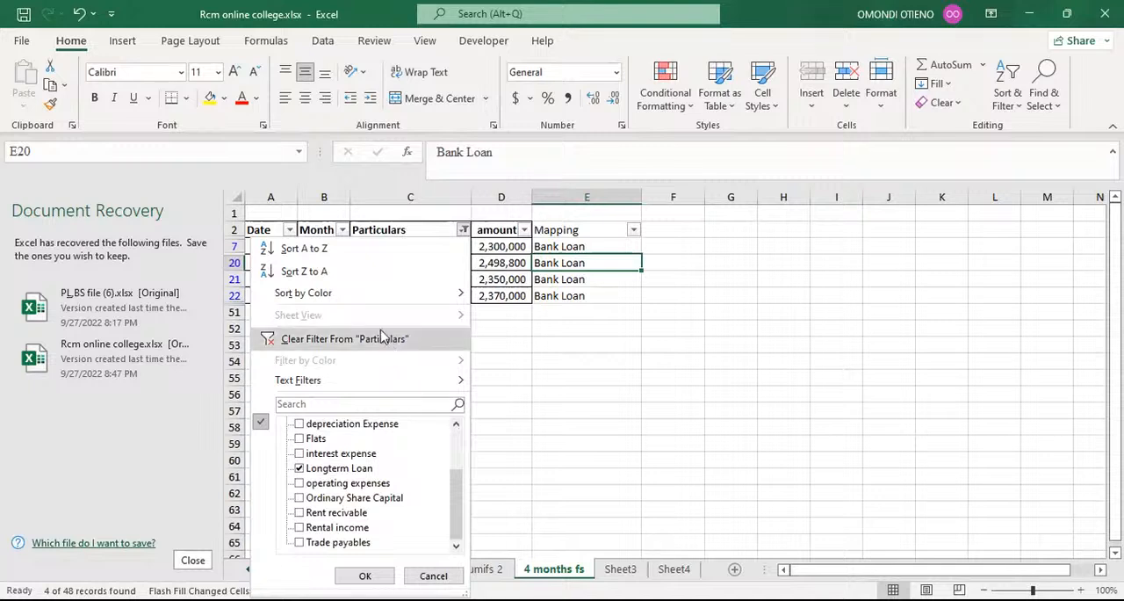
pyautogui.click(318, 403)
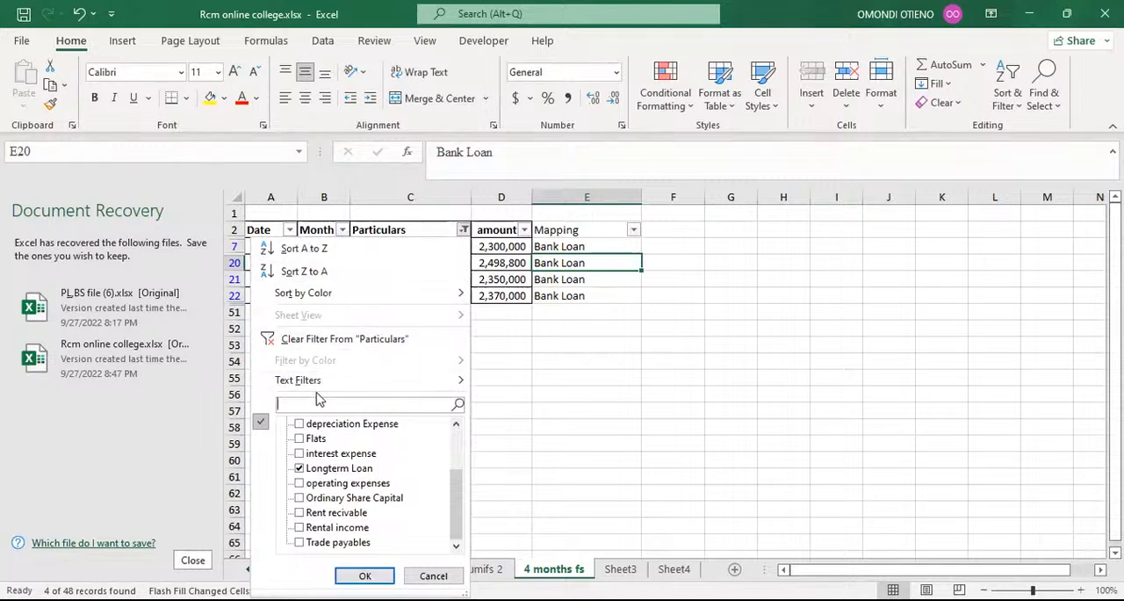
pyautogui.write('rent r')
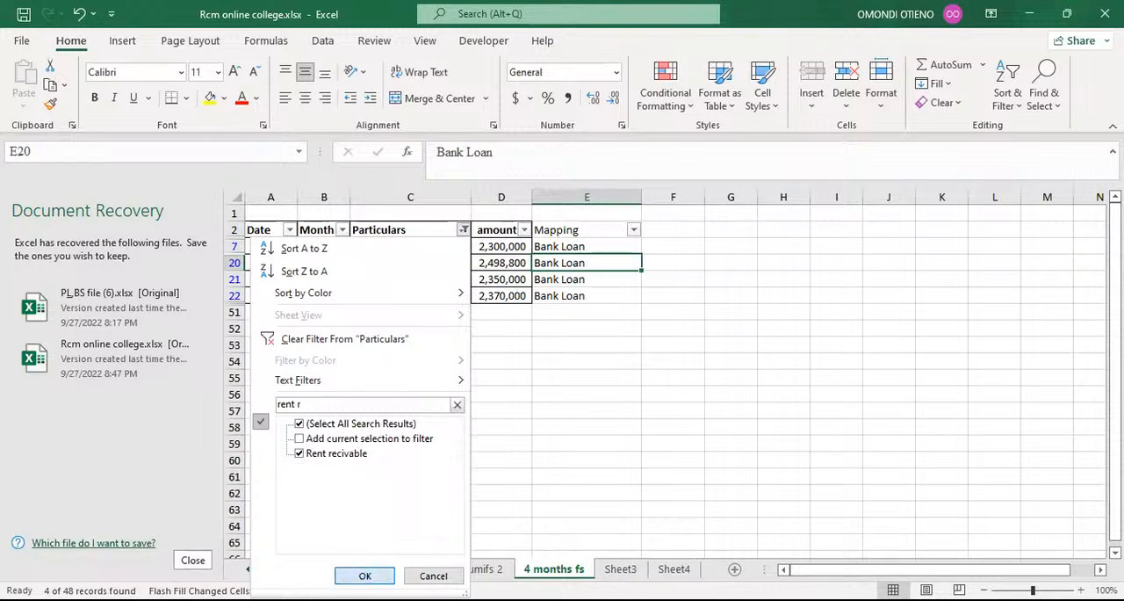
pyautogui.click(364, 576)
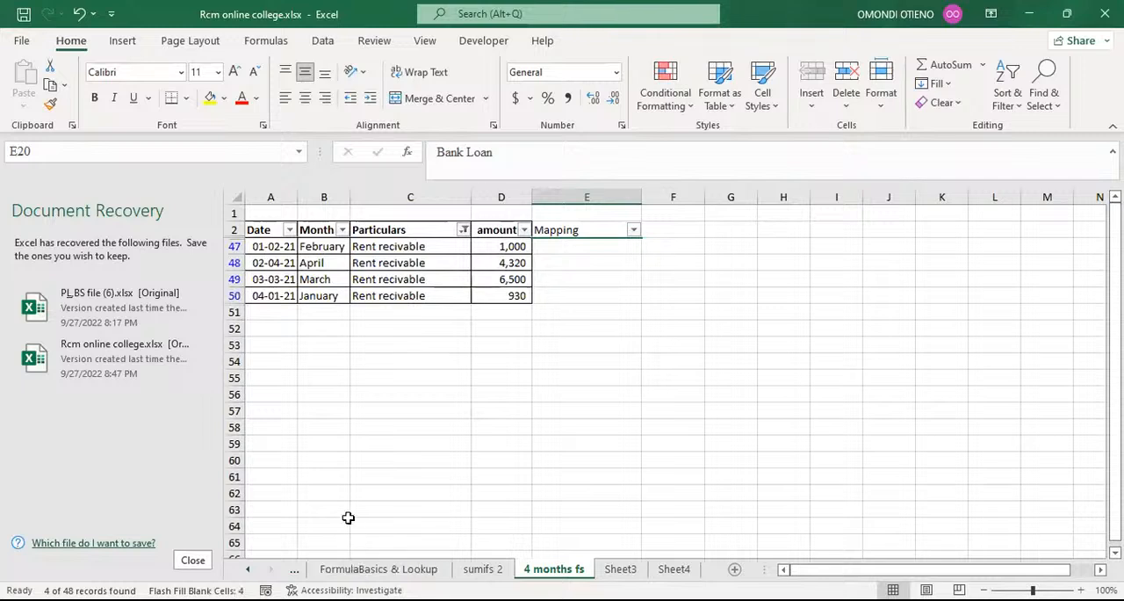
# Enter Debtors as the mapping in E47 and Flash Fill it to the other filtered Rent recivable rows.
pyautogui.click(567, 246)
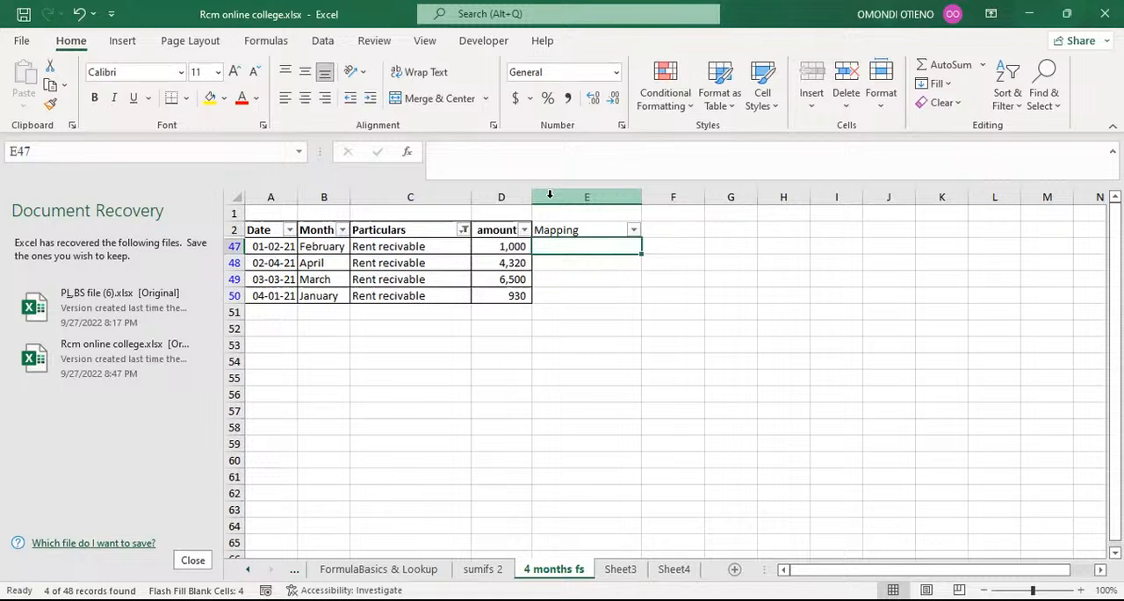
pyautogui.write('D')
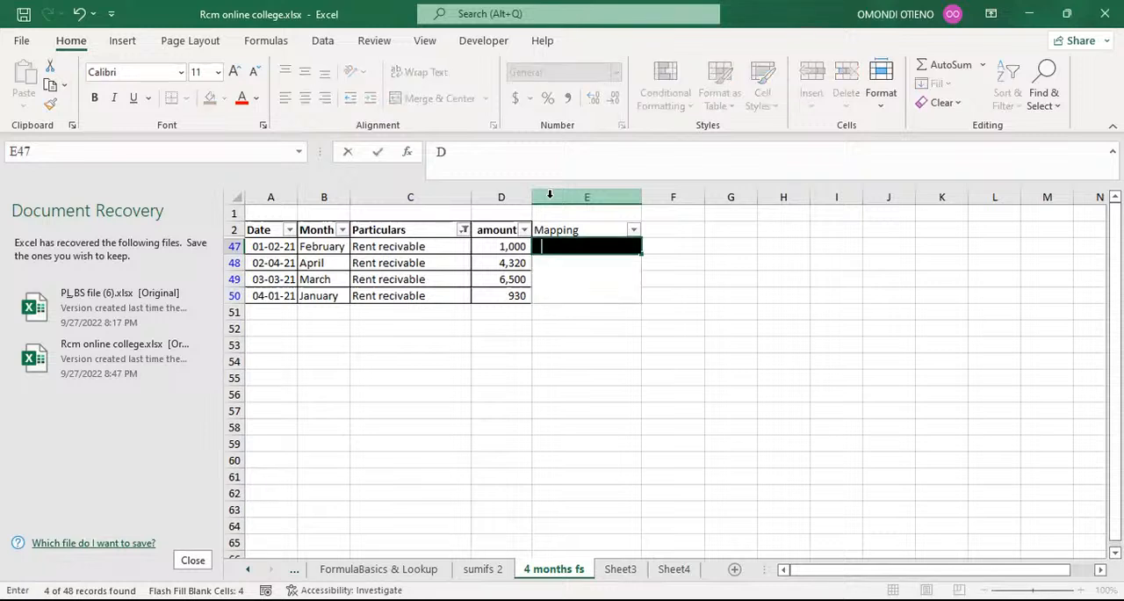
pyautogui.write('ebtors')
pyautogui.click(604, 348)
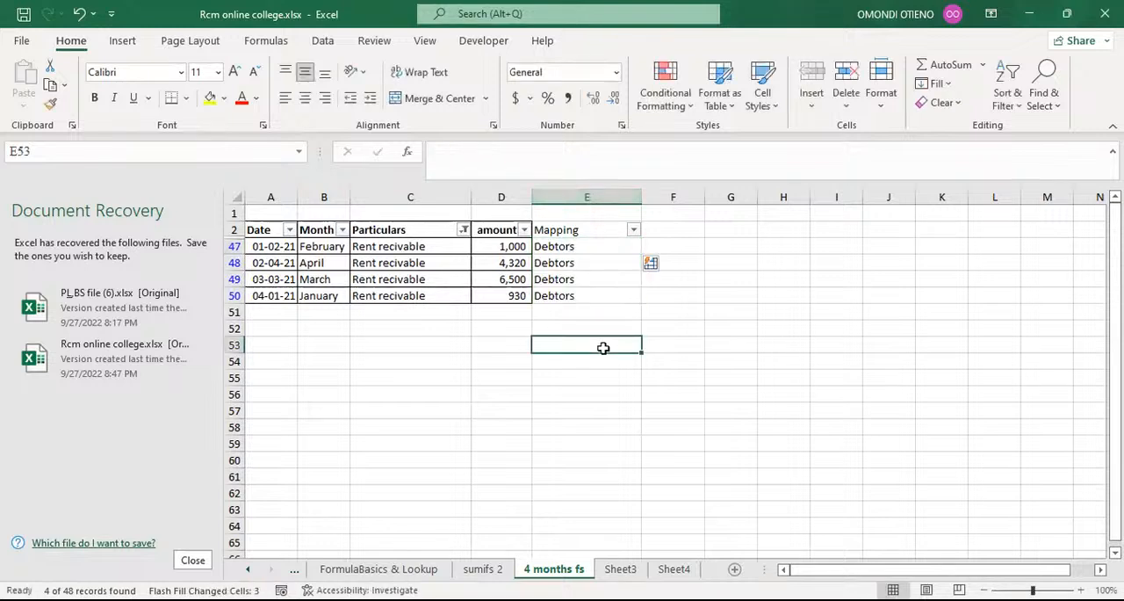
# Filter the Particulars column by the search text trade to show only the Trade payables rows.
pyautogui.click(464, 230)
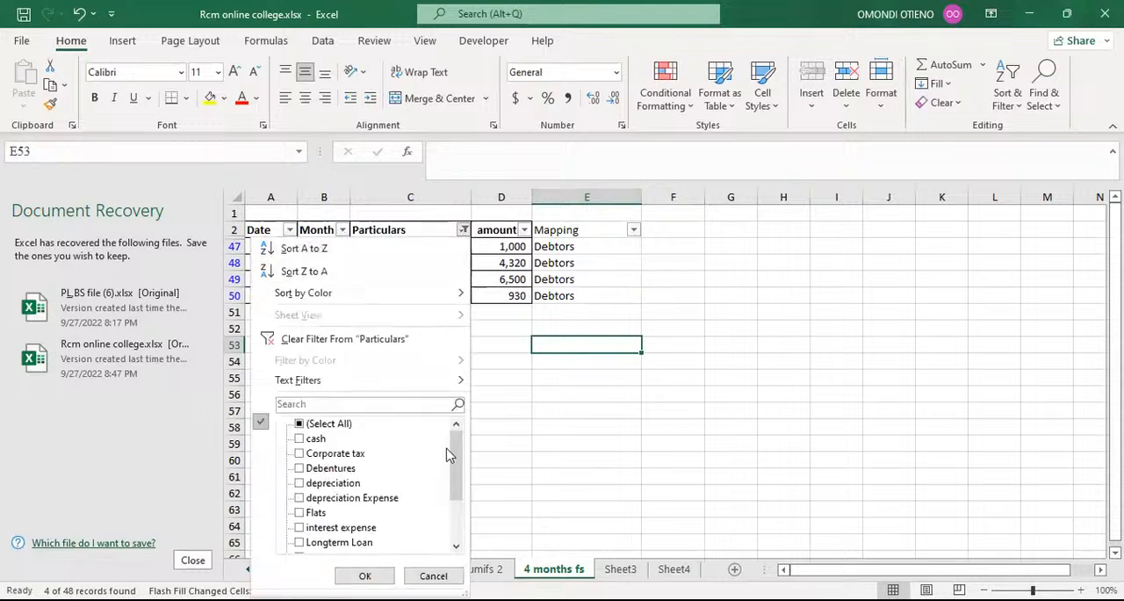
pyautogui.scroll(-2, 448, 466)
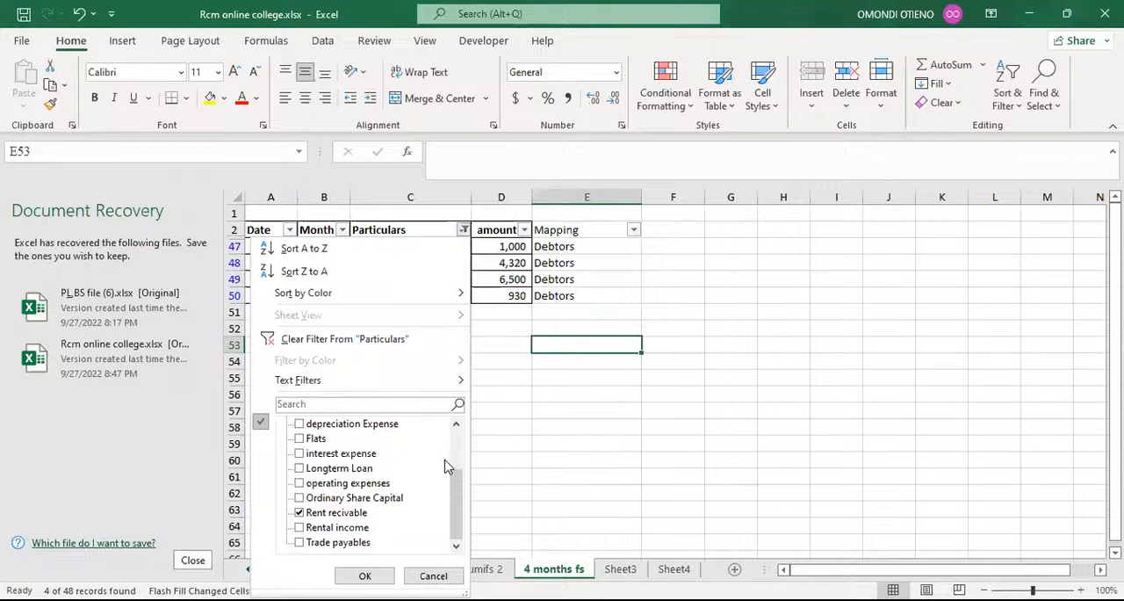
pyautogui.click(325, 404)
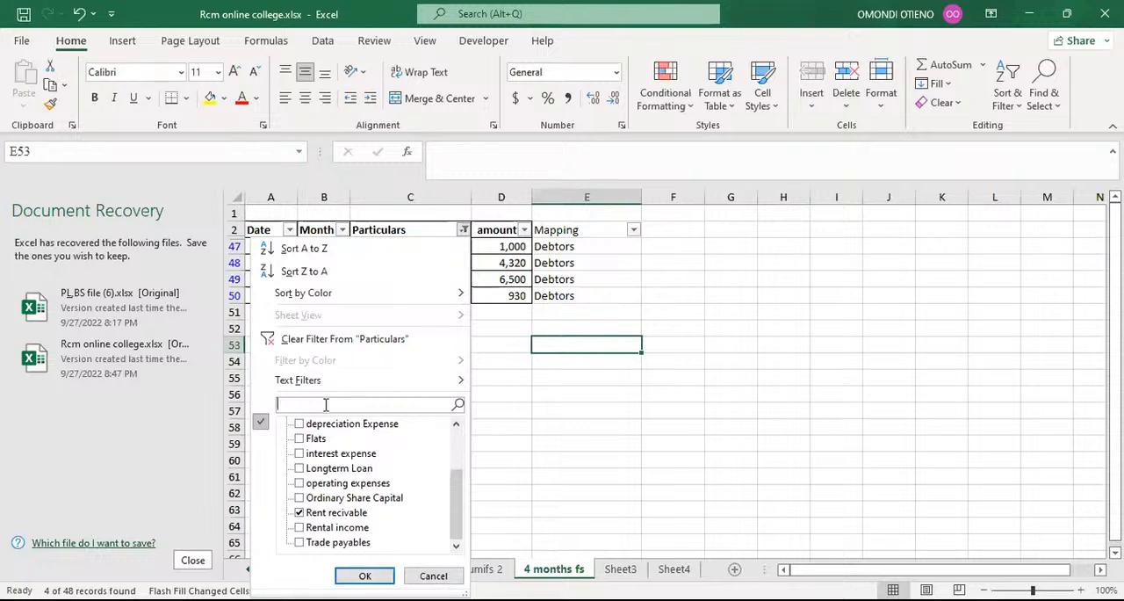
pyautogui.write('trade')
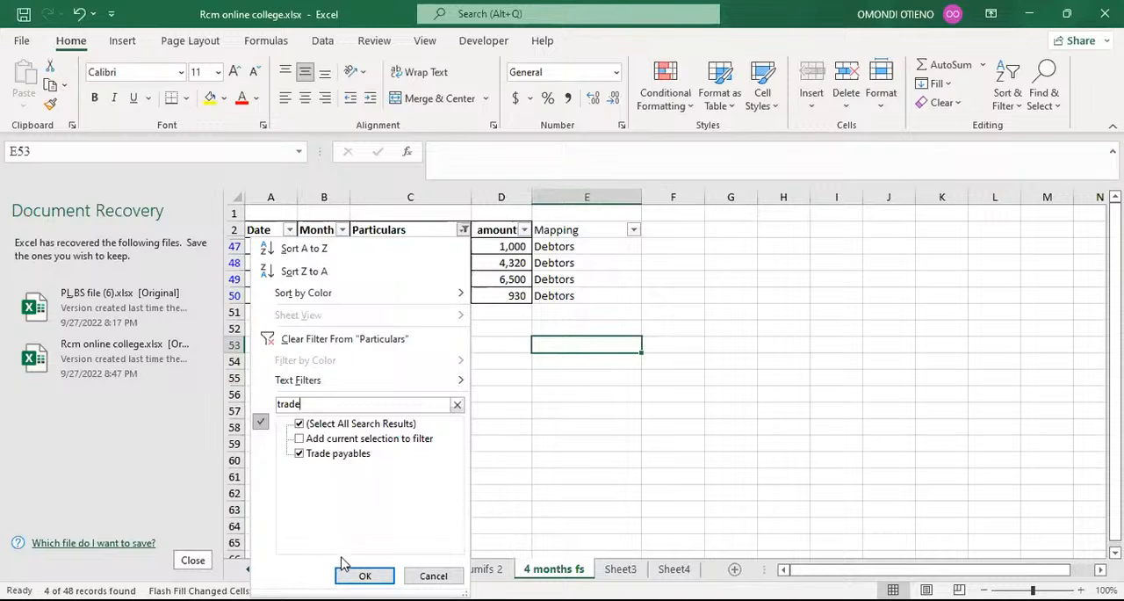
pyautogui.click(365, 576)
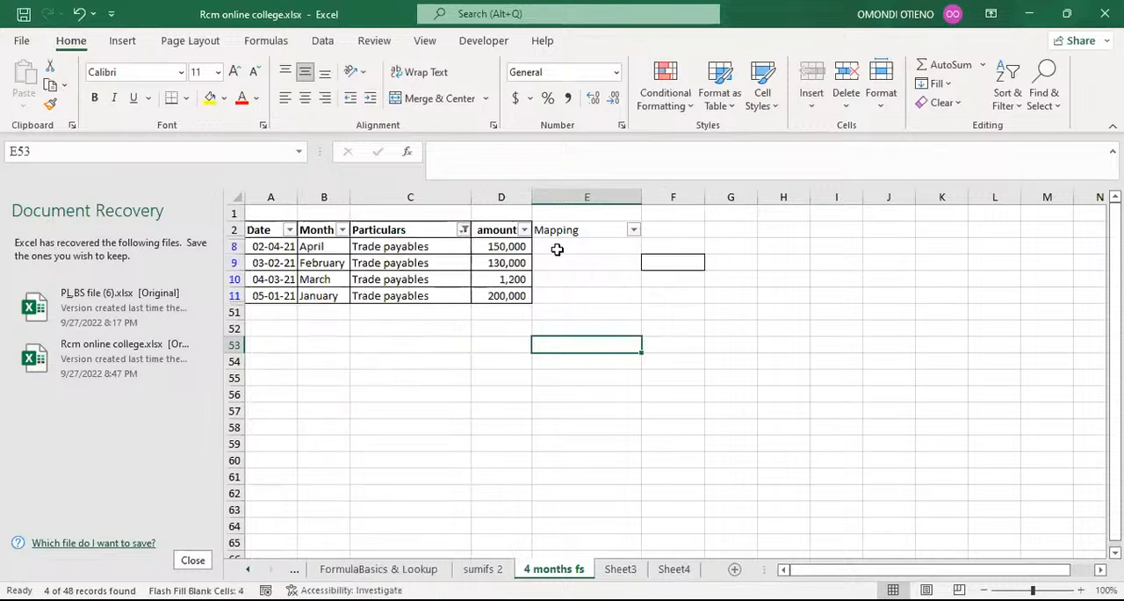
# Enter Creditors as the mapping in E8 and Flash Fill it to the other filtered Trade payables rows.
pyautogui.click(557, 249)
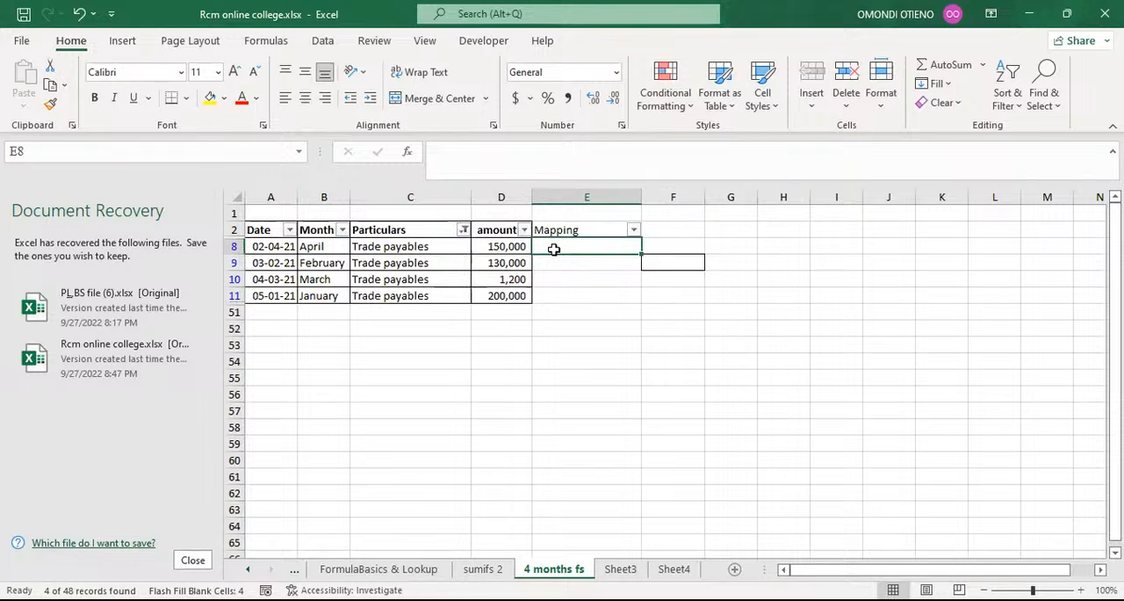
pyautogui.write('Cr')
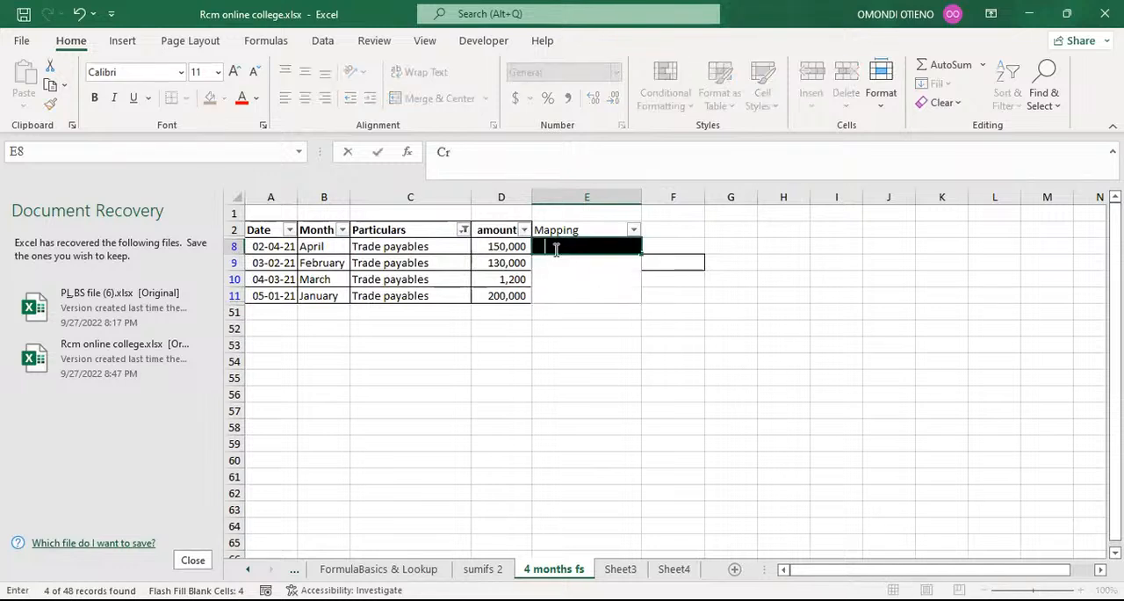
pyautogui.write('editors')
pyautogui.press('Return')
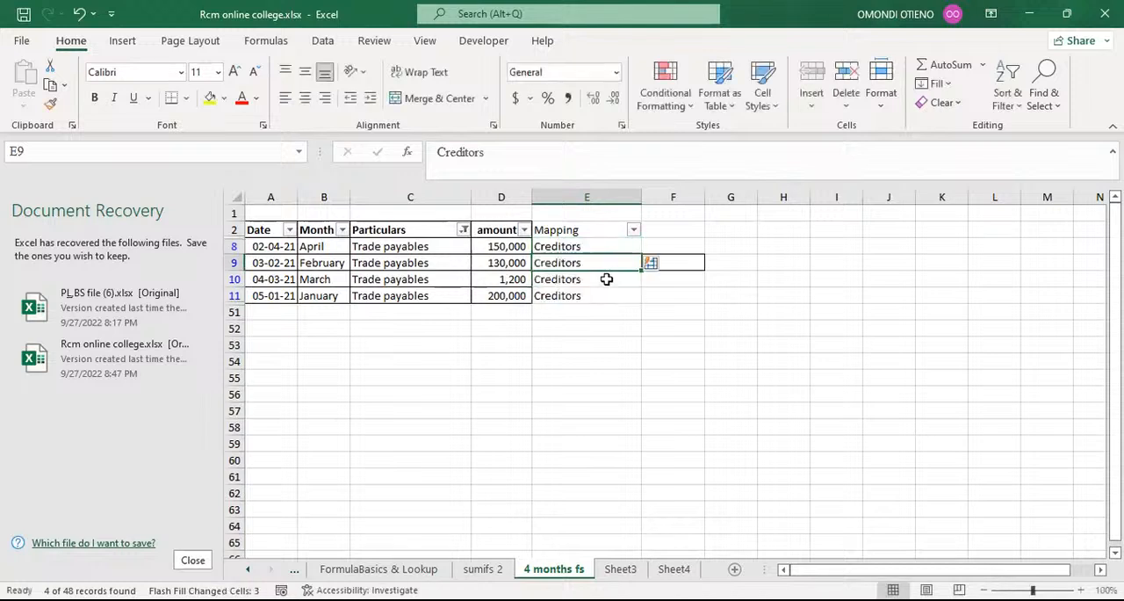
# Filter the Particulars column by the search text ordi to show only the Ordinary Share Capital rows.
pyautogui.click(465, 229)
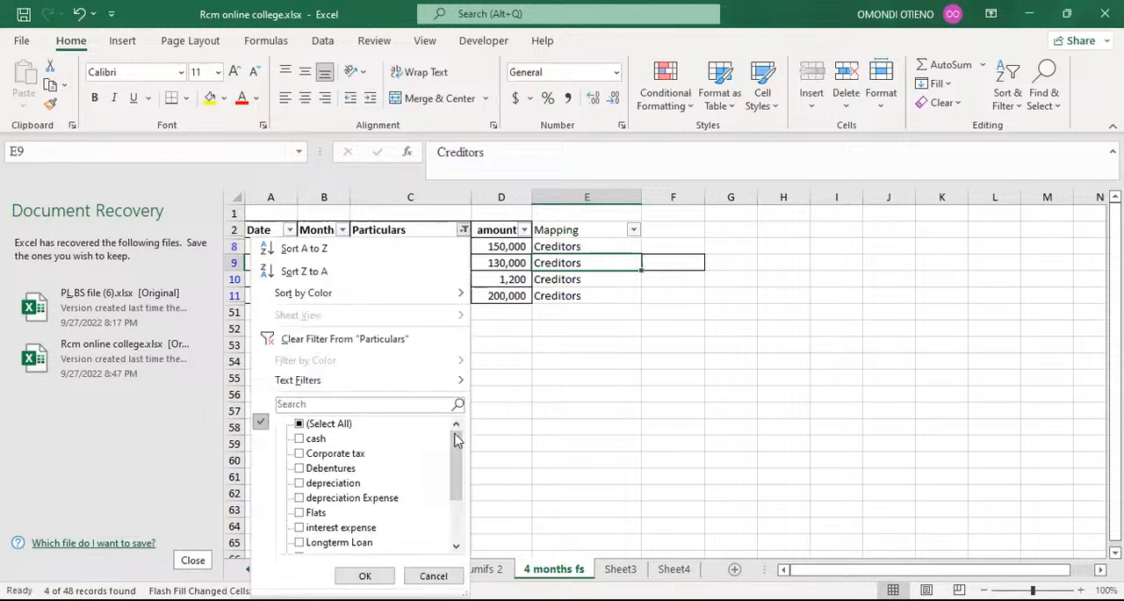
pyautogui.scroll(-2, 455, 435)
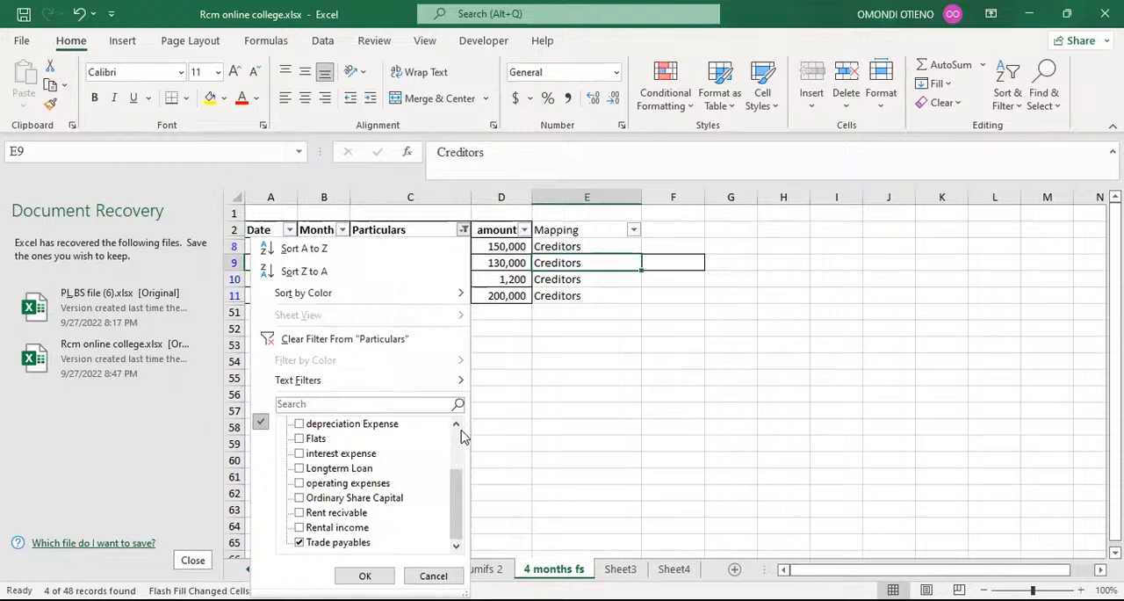
pyautogui.click(396, 402)
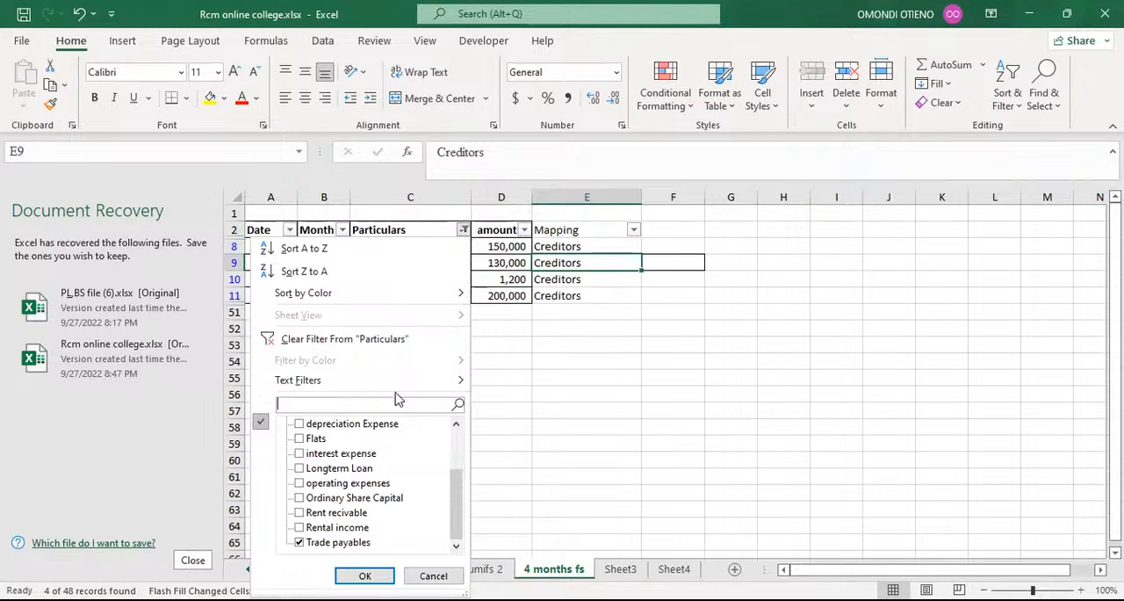
pyautogui.write('ordi')
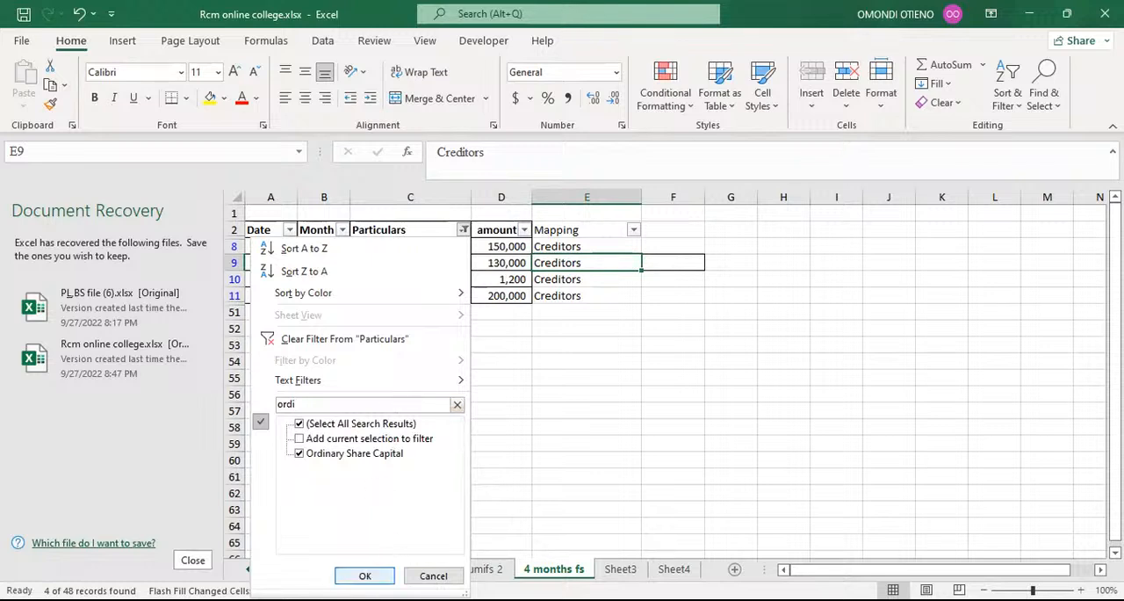
pyautogui.click(365, 576)
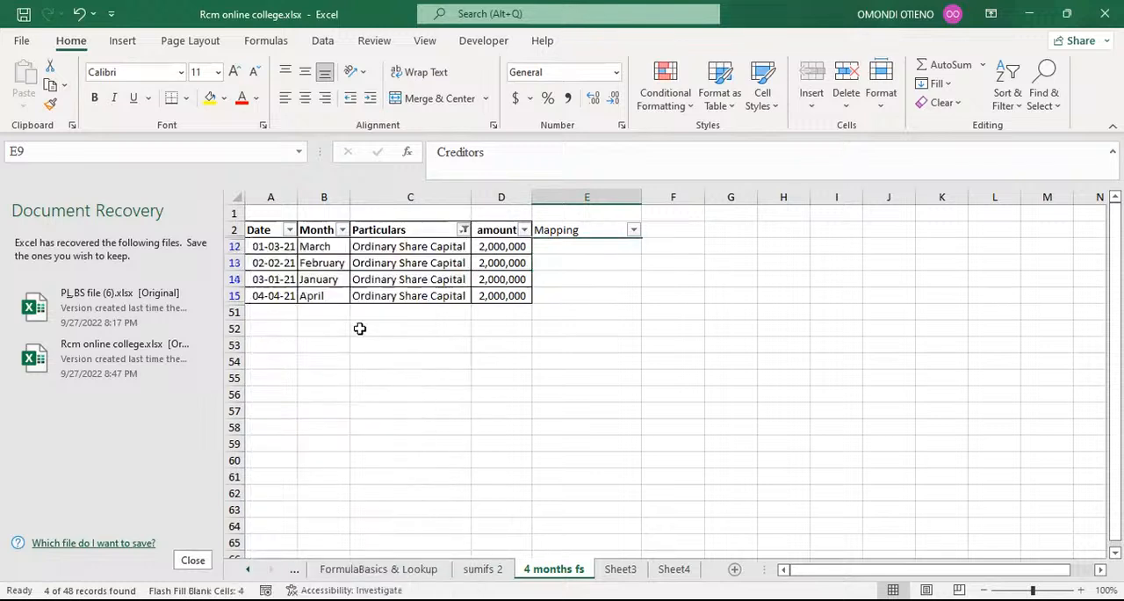
# Enter Ordinary share capital as the mapping in E12 and Flash Fill it to the other filtered Ordinary Share Capital rows.
pyautogui.click(558, 248)
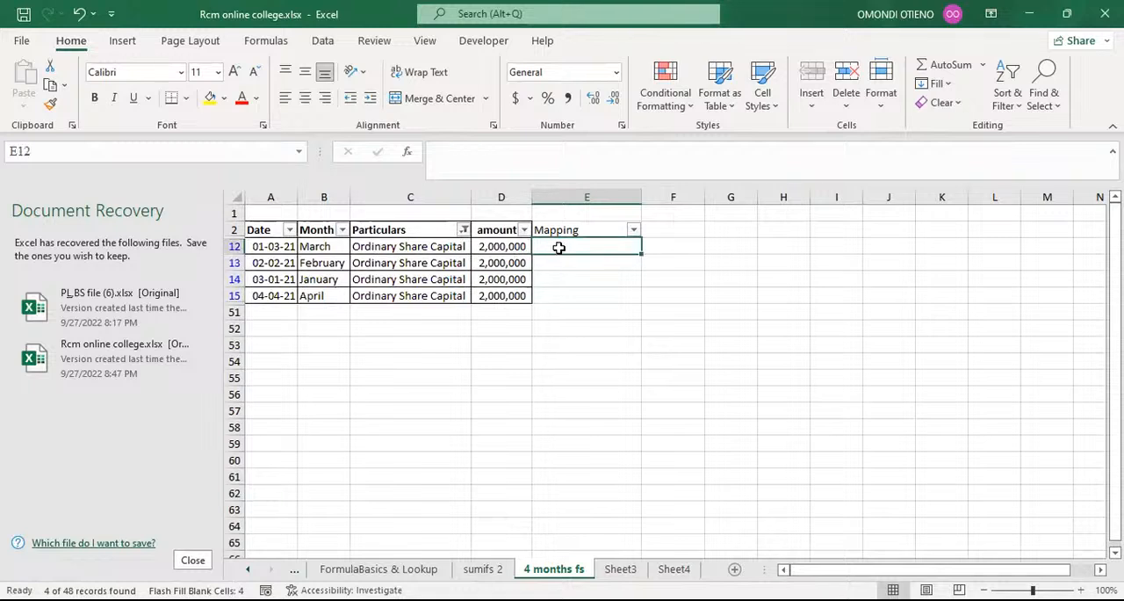
pyautogui.write('Ord')
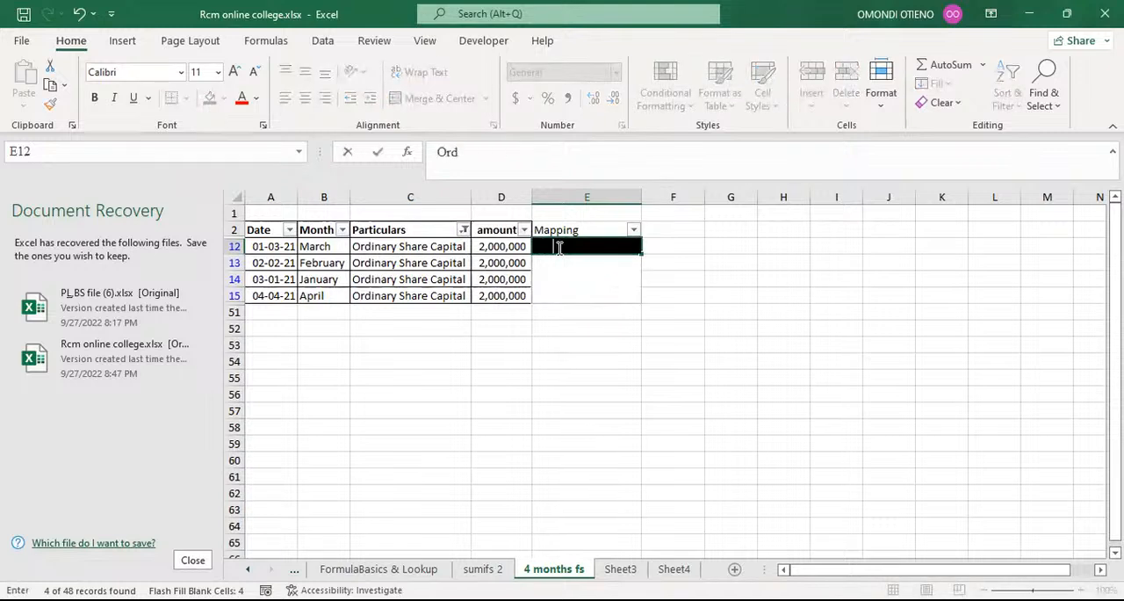
pyautogui.write('inary share capital')
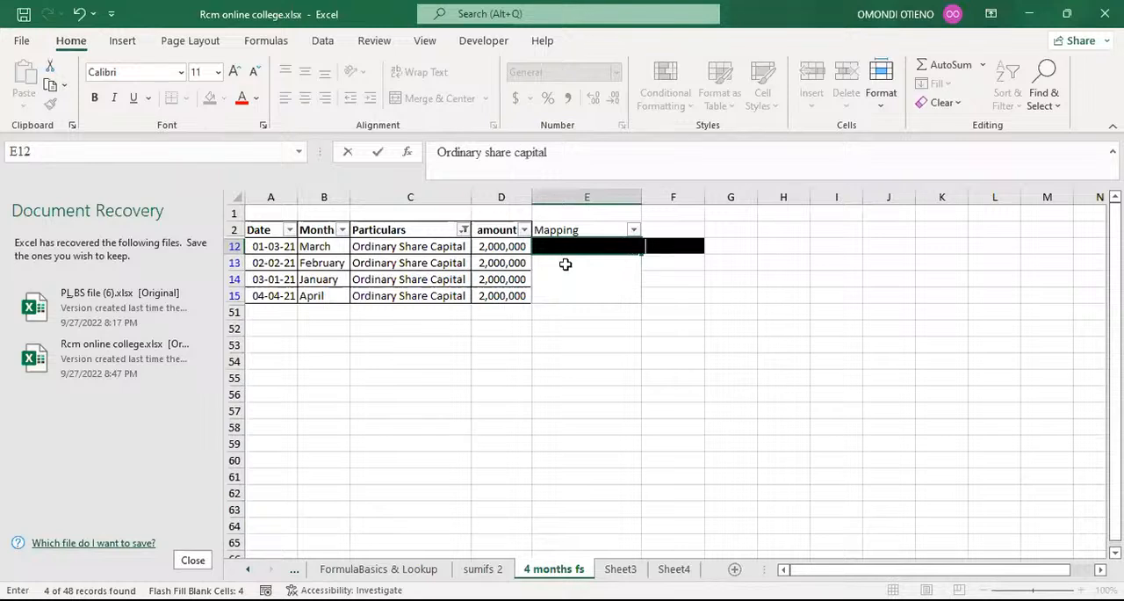
pyautogui.click(603, 297)
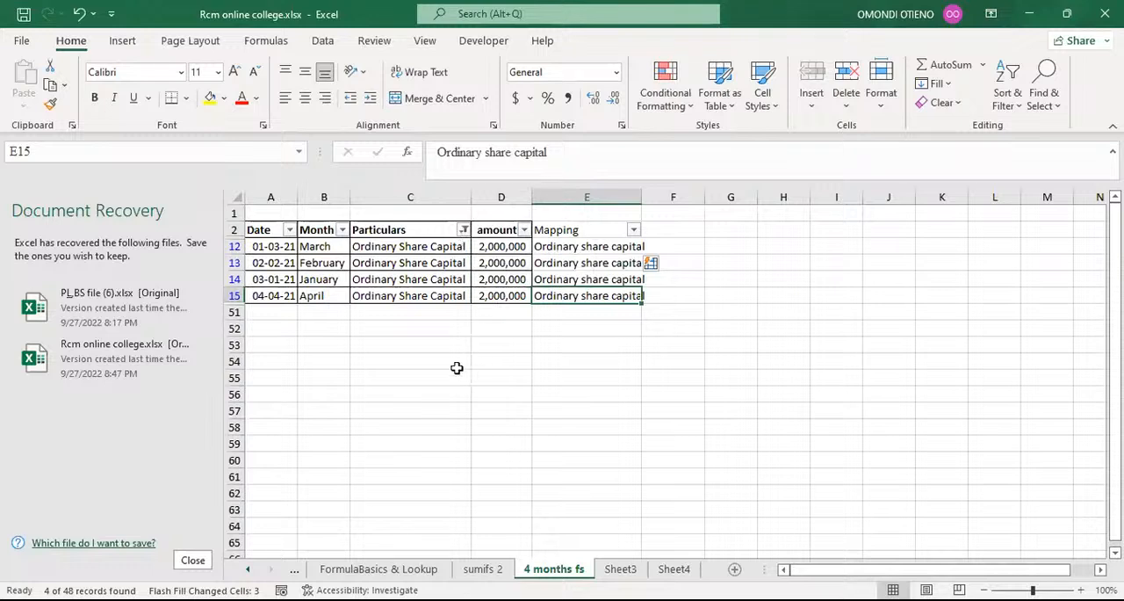
pyautogui.moveTo(446, 354); pyautogui.dragTo(446, 344)
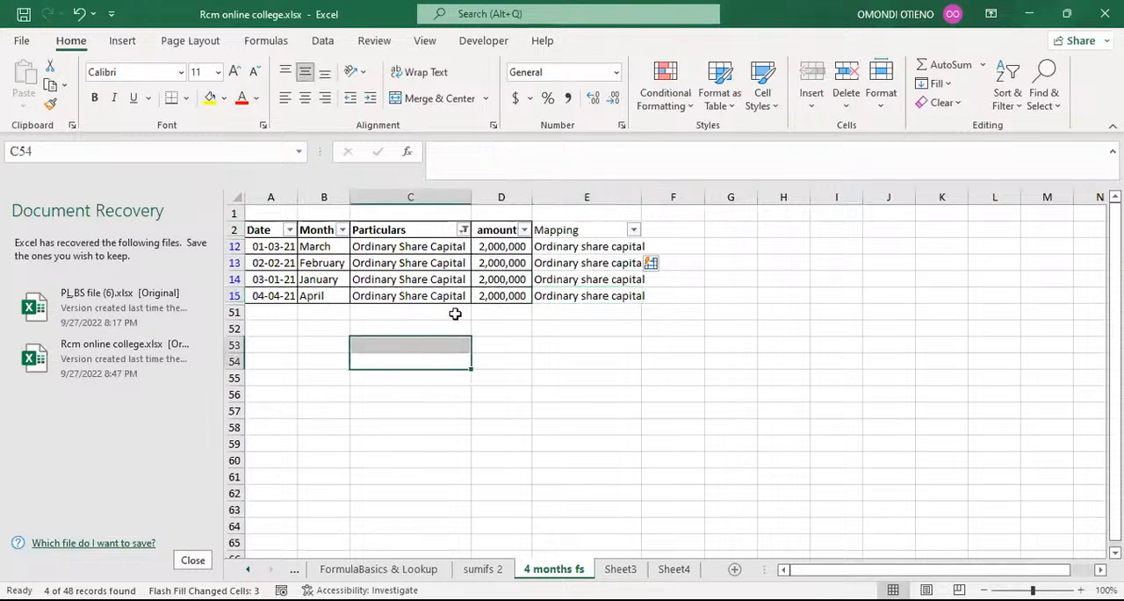
# Filter the Particulars column by the search text tra to show only the Trade payables rows.
pyautogui.click(464, 231)
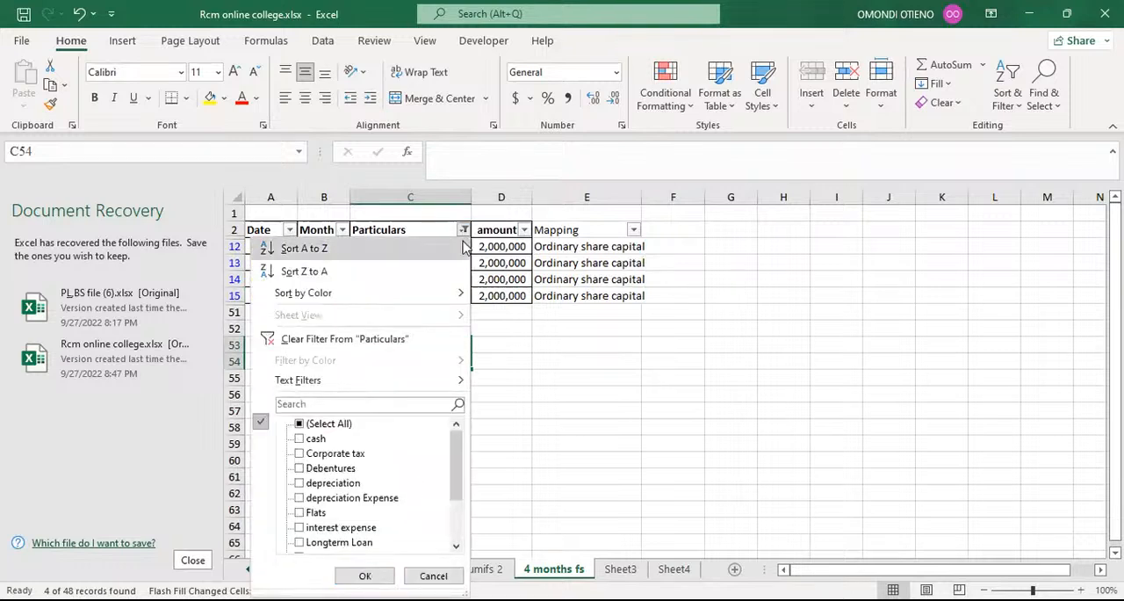
pyautogui.click(345, 405)
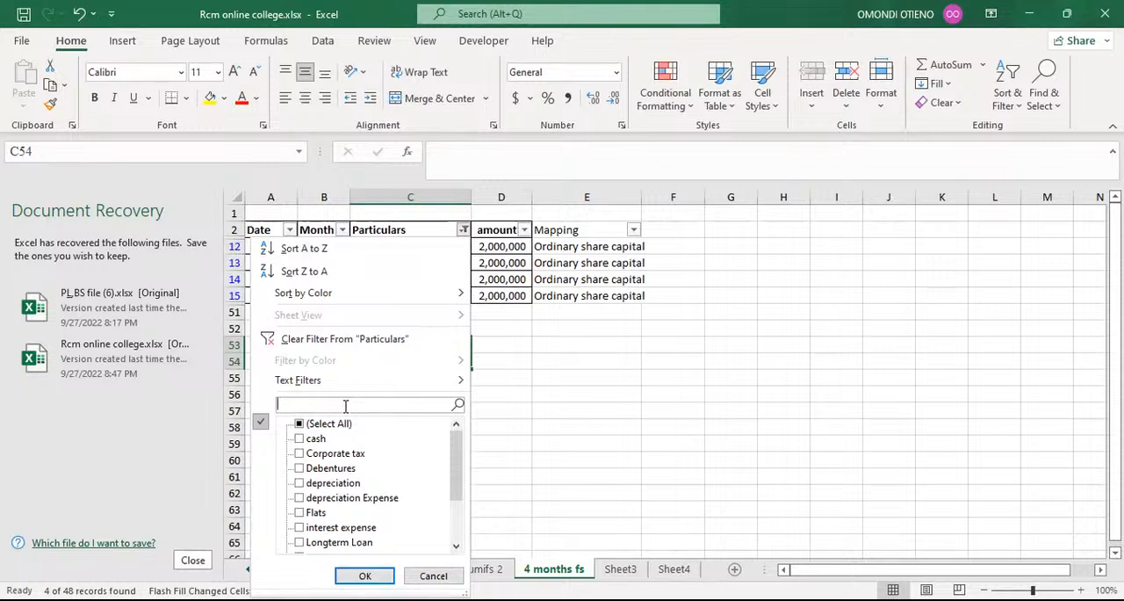
pyautogui.write('tra')
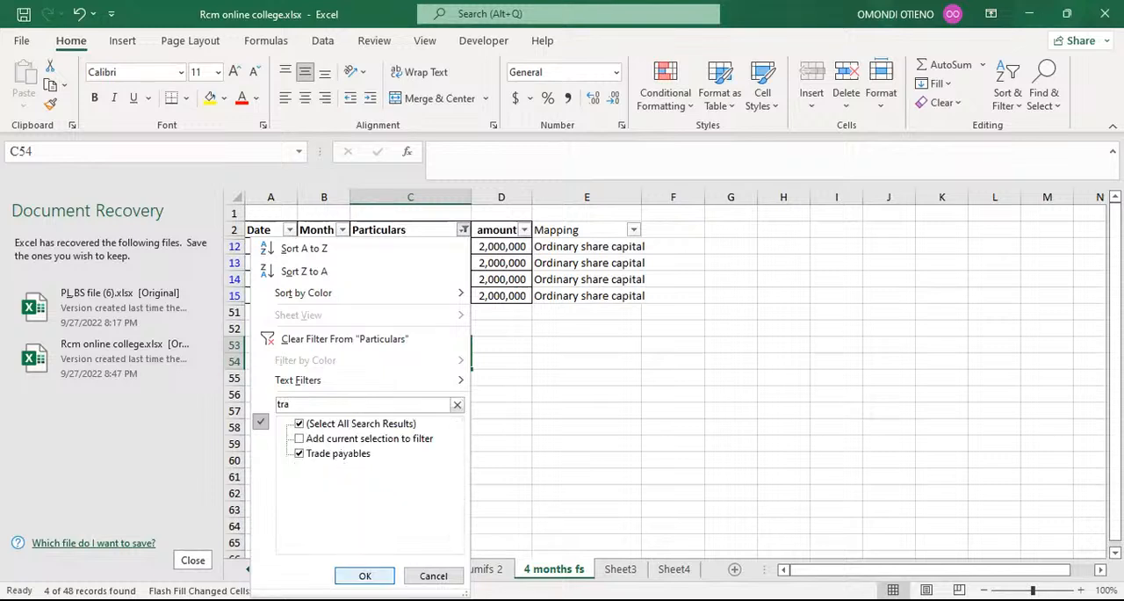
pyautogui.click(364, 575)
# Replace the mapping in E8 with Trade payables and Flash Fill it to the other filtered Trade payables rows.
pyautogui.click(562, 249)
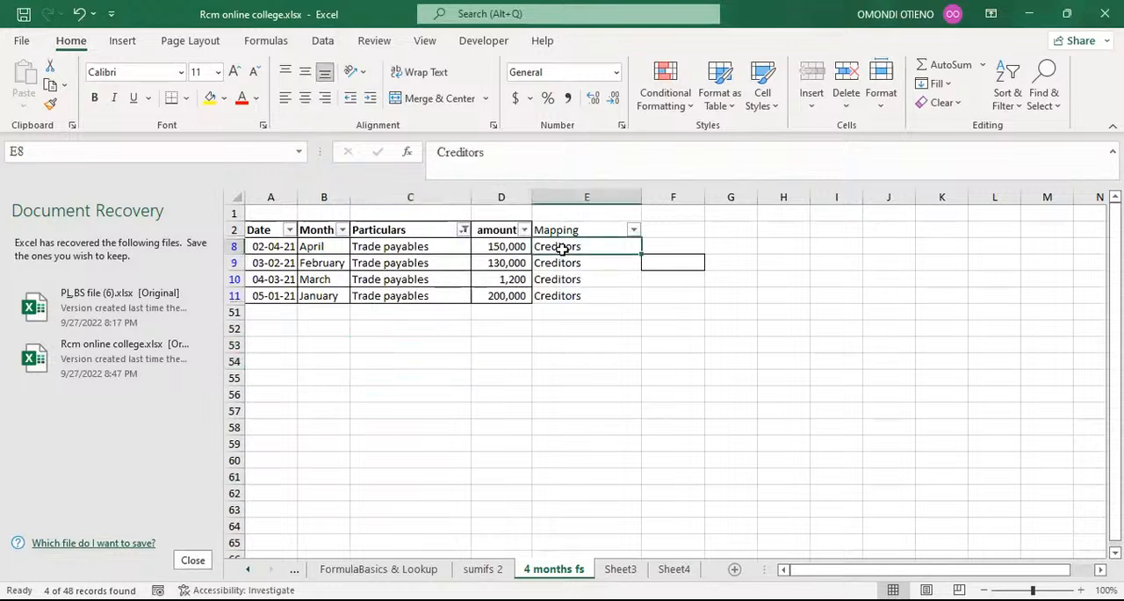
pyautogui.write('Tra')
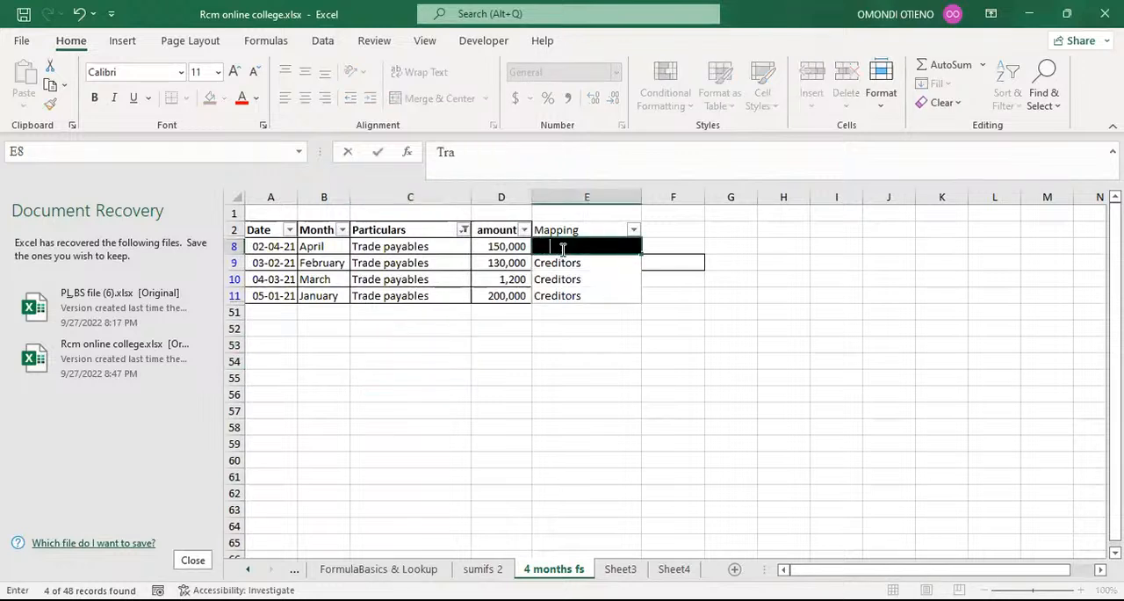
pyautogui.write('de payables')
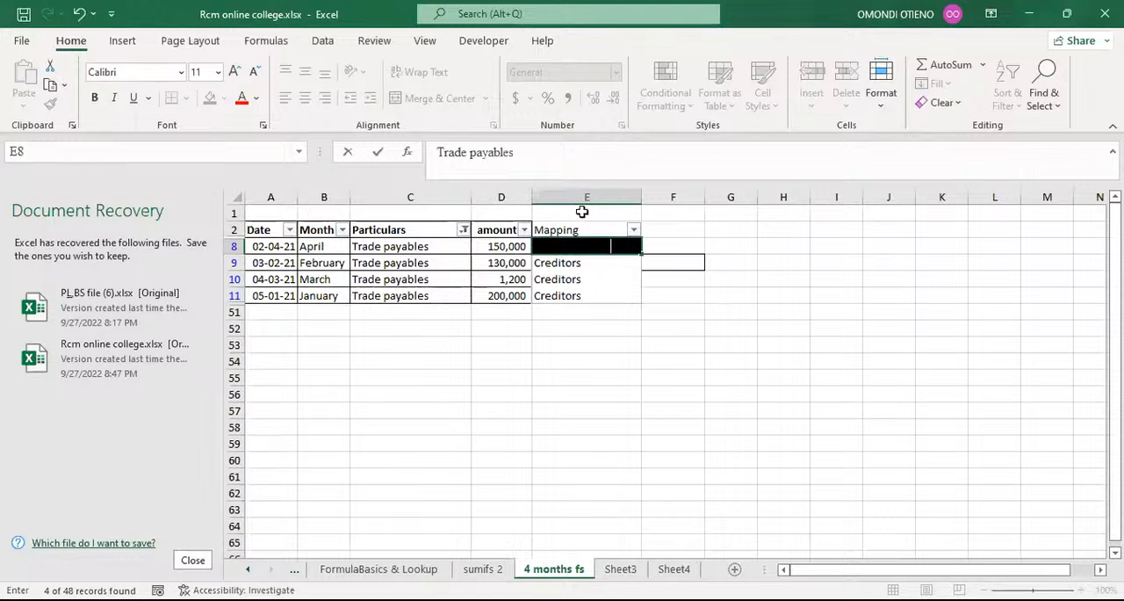
pyautogui.press('Return')
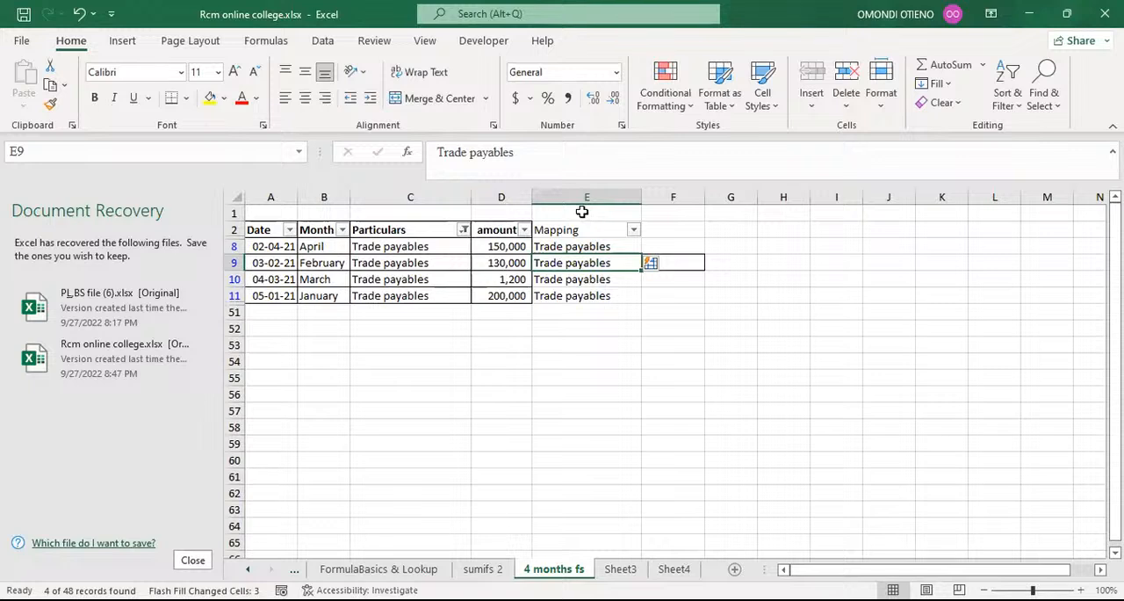
# Remove the Trade payables filter from the Particulars column so that all particulars are shown.
pyautogui.click(511, 364)
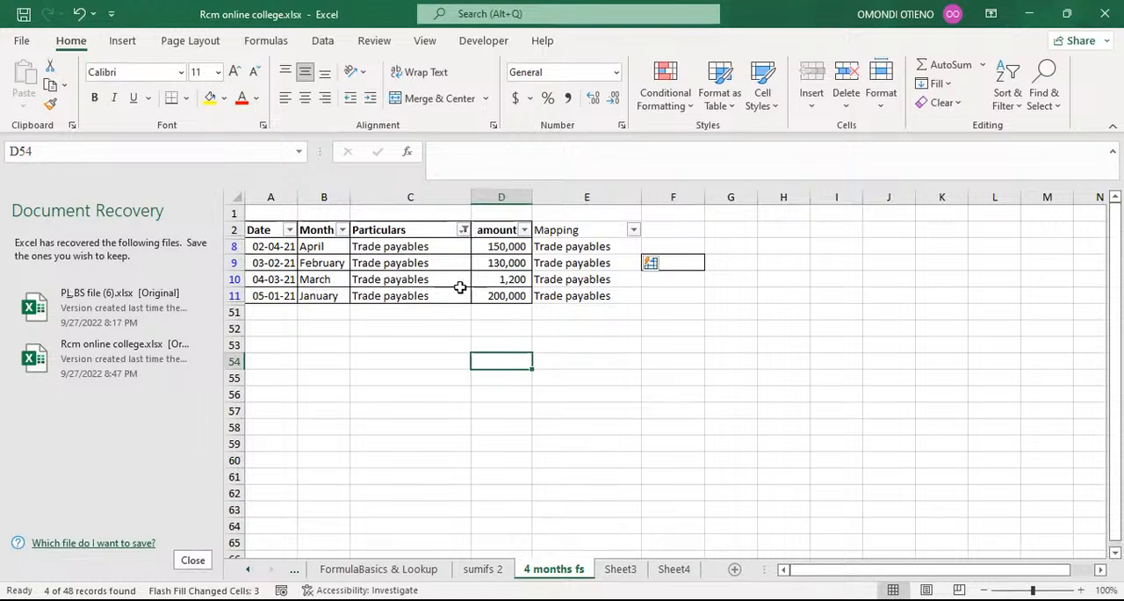
pyautogui.click(441, 308)
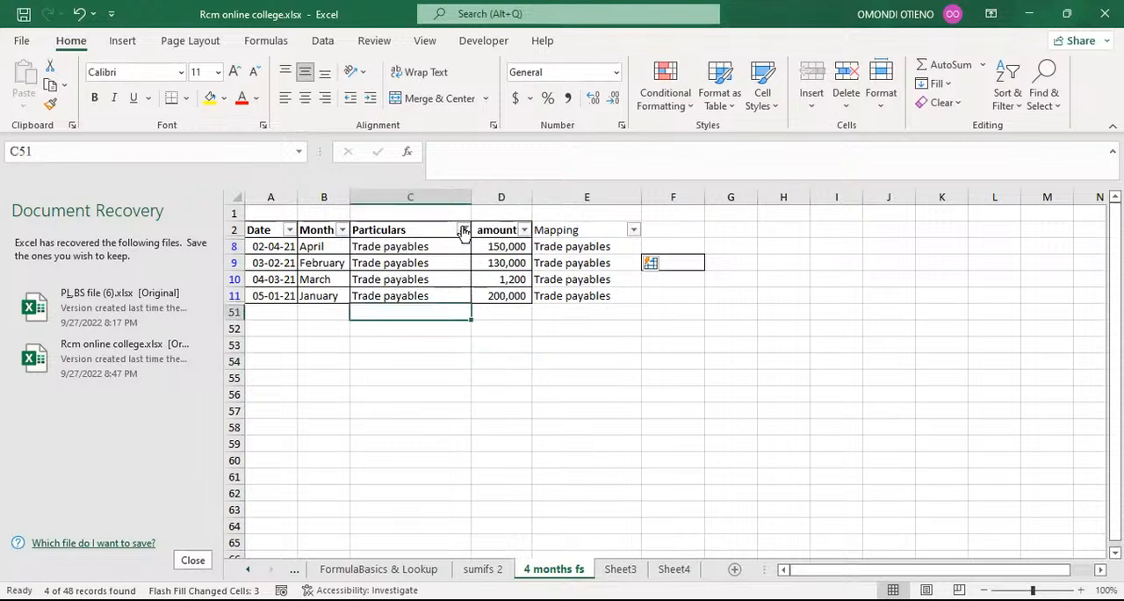
pyautogui.click(463, 230)
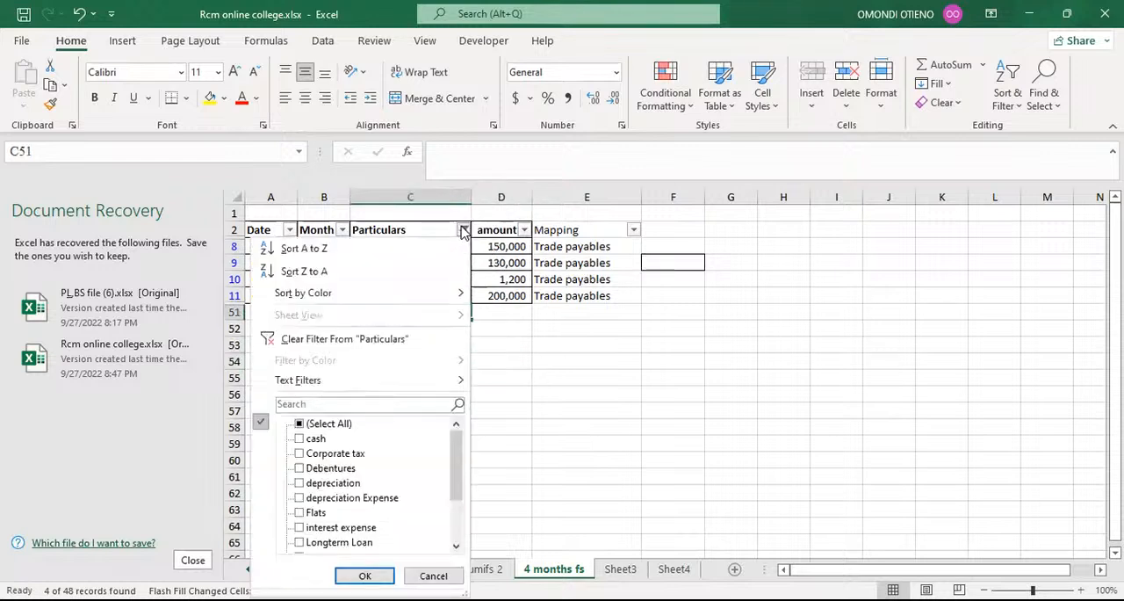
pyautogui.click(299, 425)
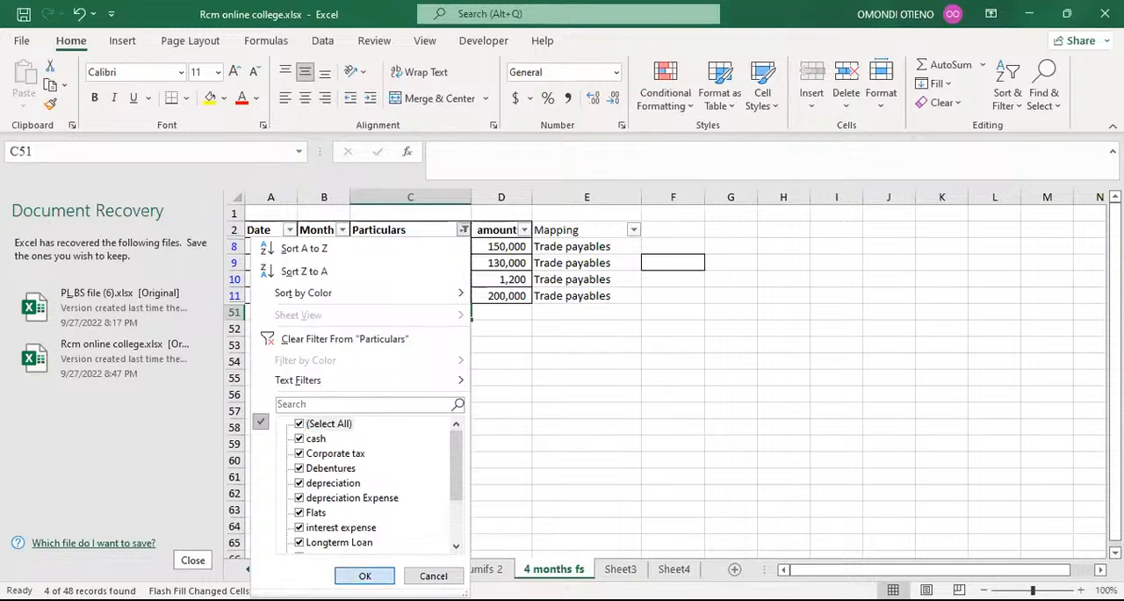
pyautogui.click(365, 576)
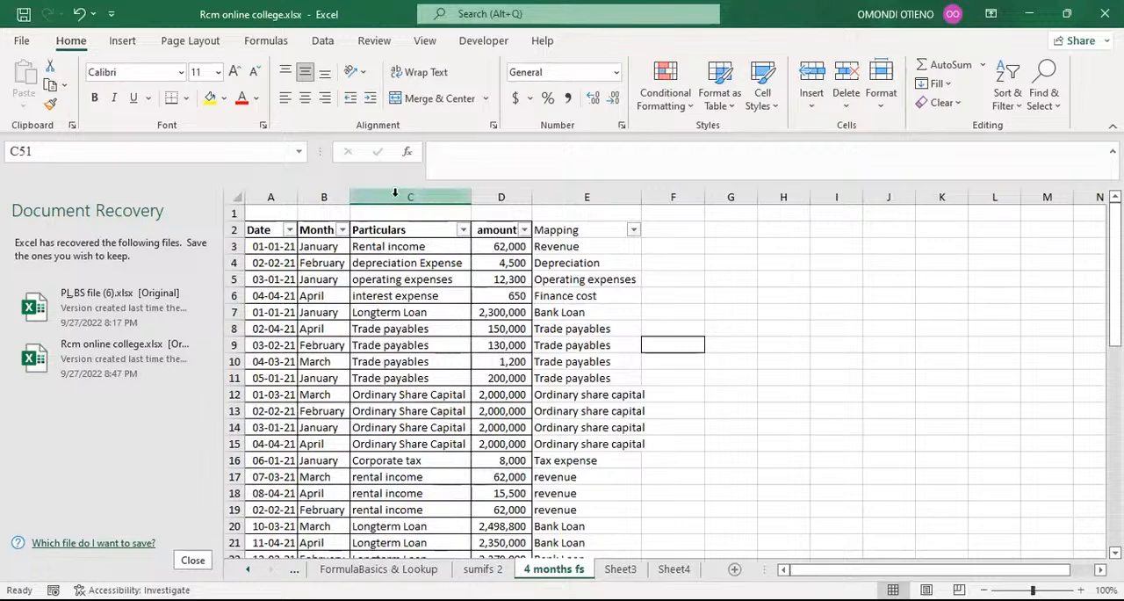
# Review the Particulars and Mapping columns down to row 50 to check that every particular has a mapping.
pyautogui.click(395, 192)
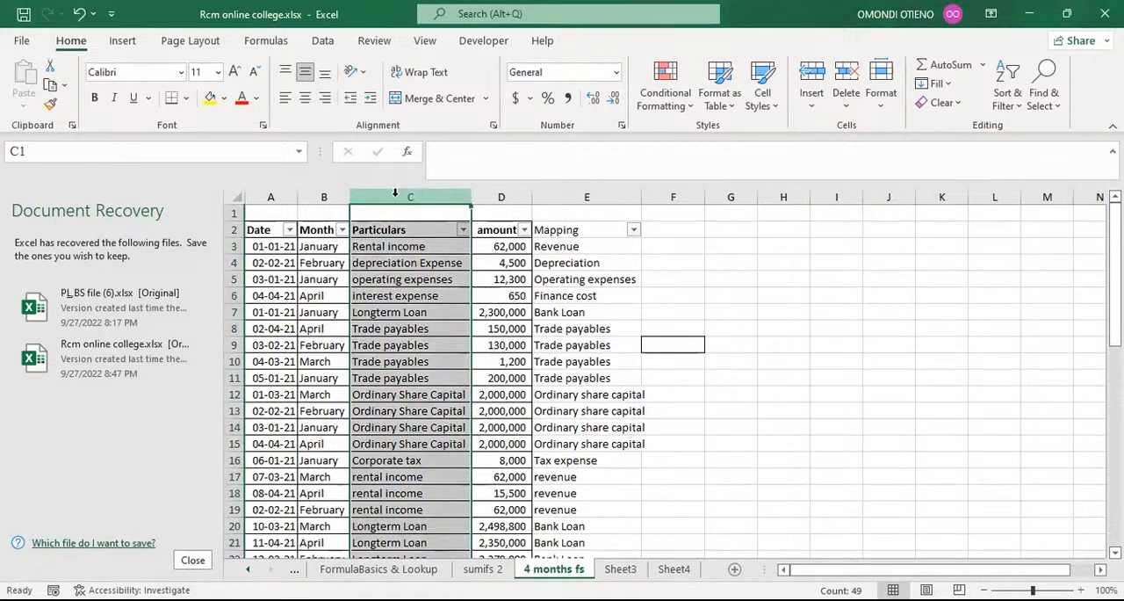
pyautogui.click(689, 246)
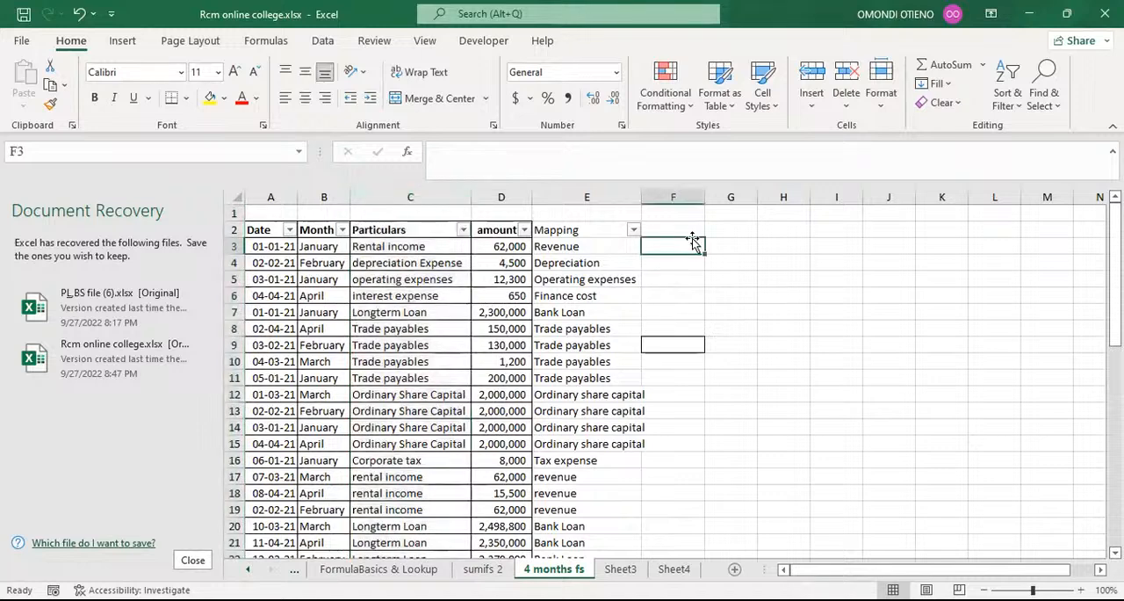
pyautogui.click(598, 197)
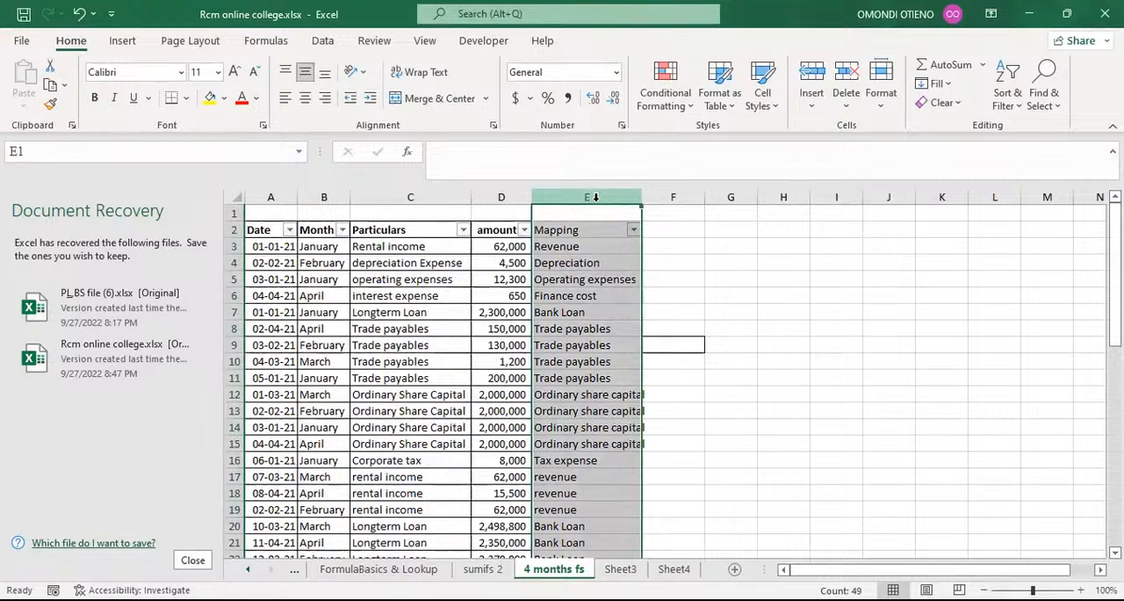
pyautogui.scroll(-5, 501, 278)
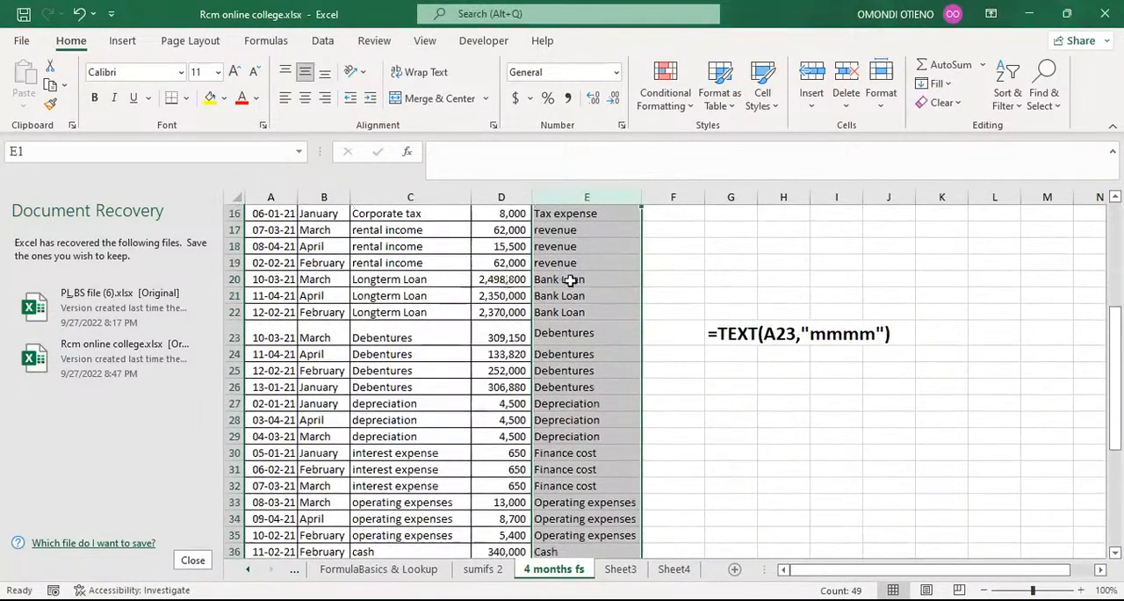
pyautogui.scroll(-3, 568, 280)
pyautogui.scroll(-5, 570, 280)
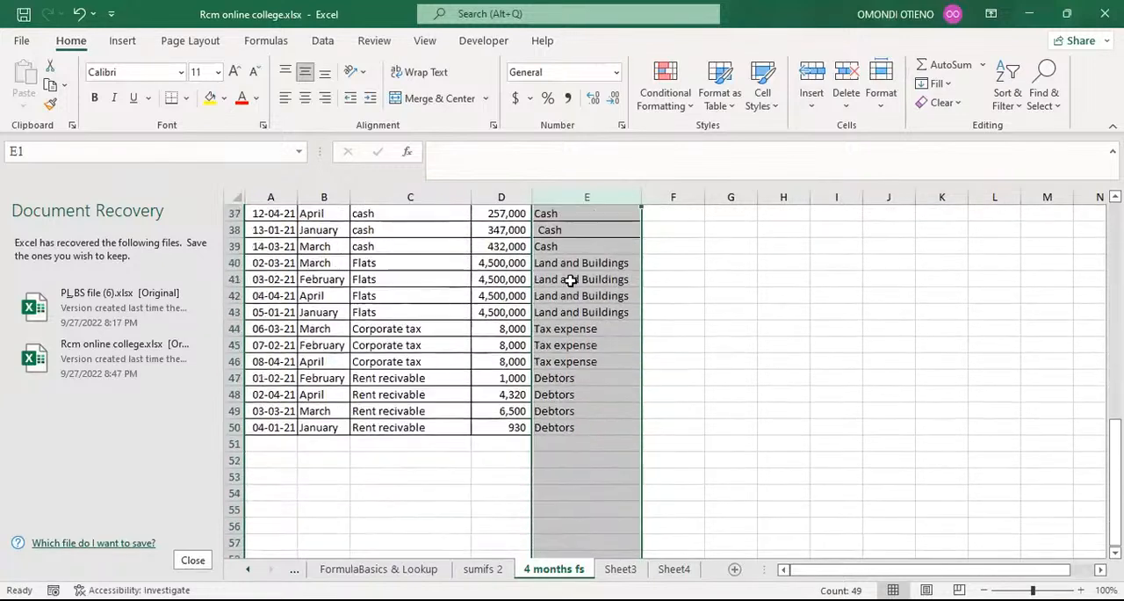
pyautogui.click(569, 427)
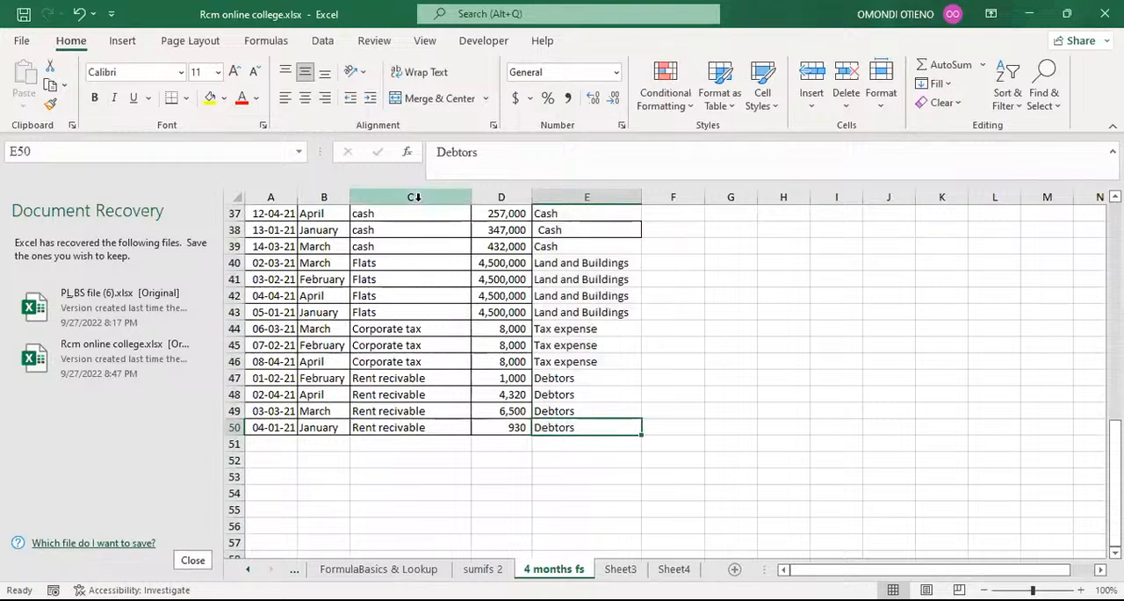
pyautogui.click(417, 197)
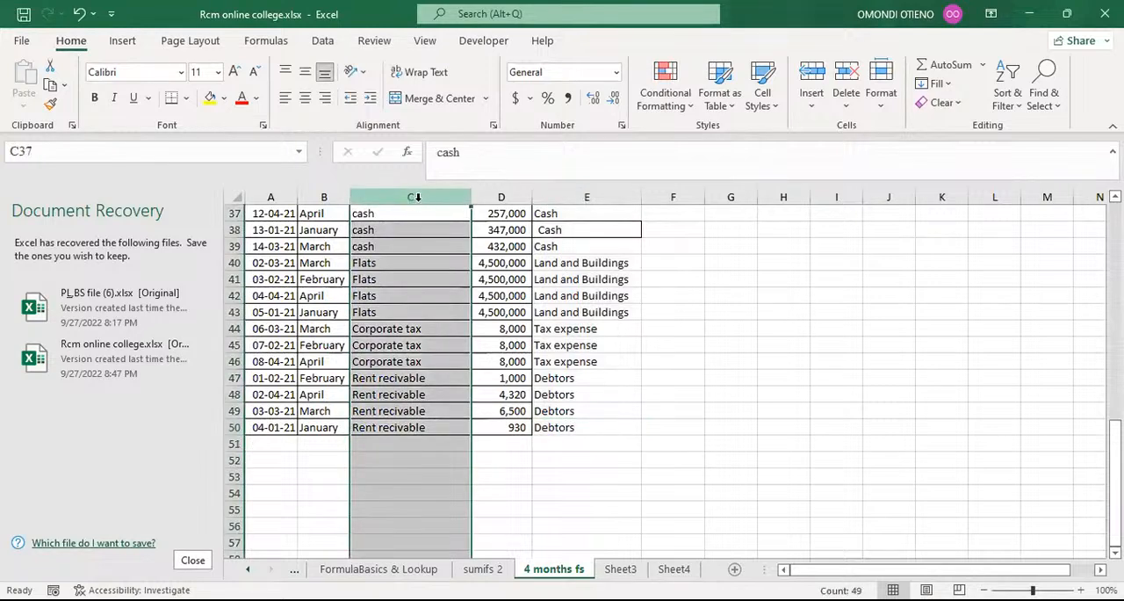
pyautogui.click(592, 197)
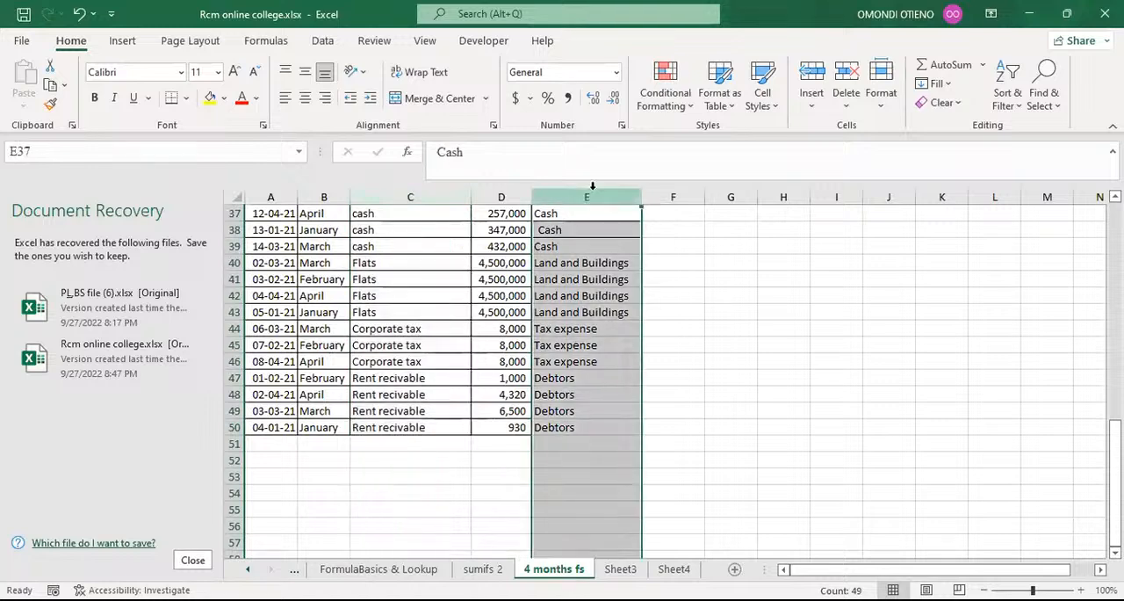
pyautogui.scroll(1, 565, 259)
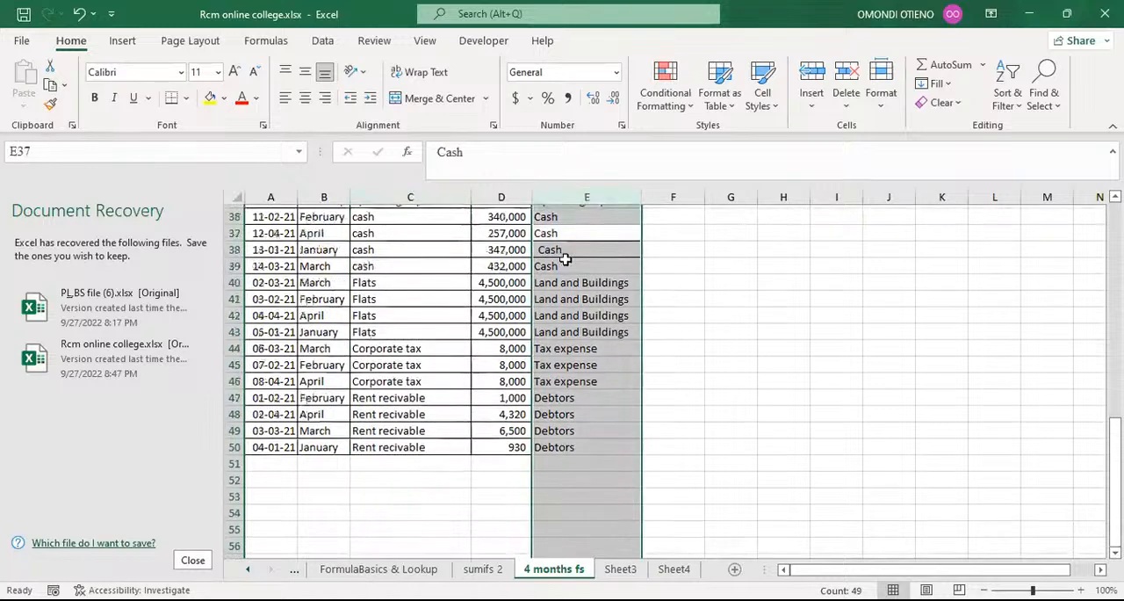
pyautogui.scroll(7, 566, 259)
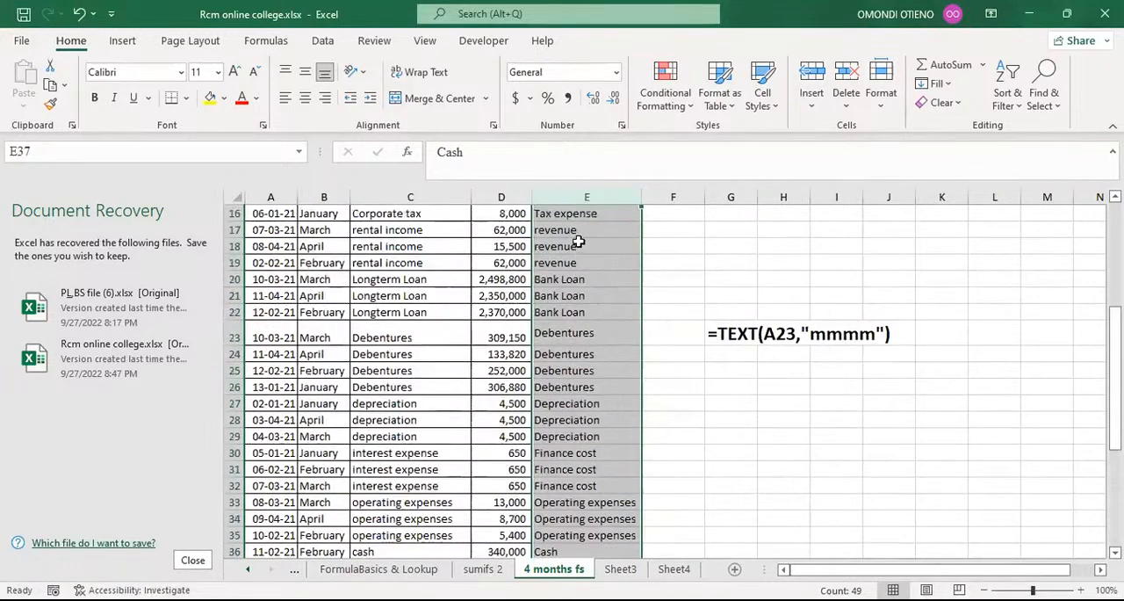
pyautogui.click(384, 245)
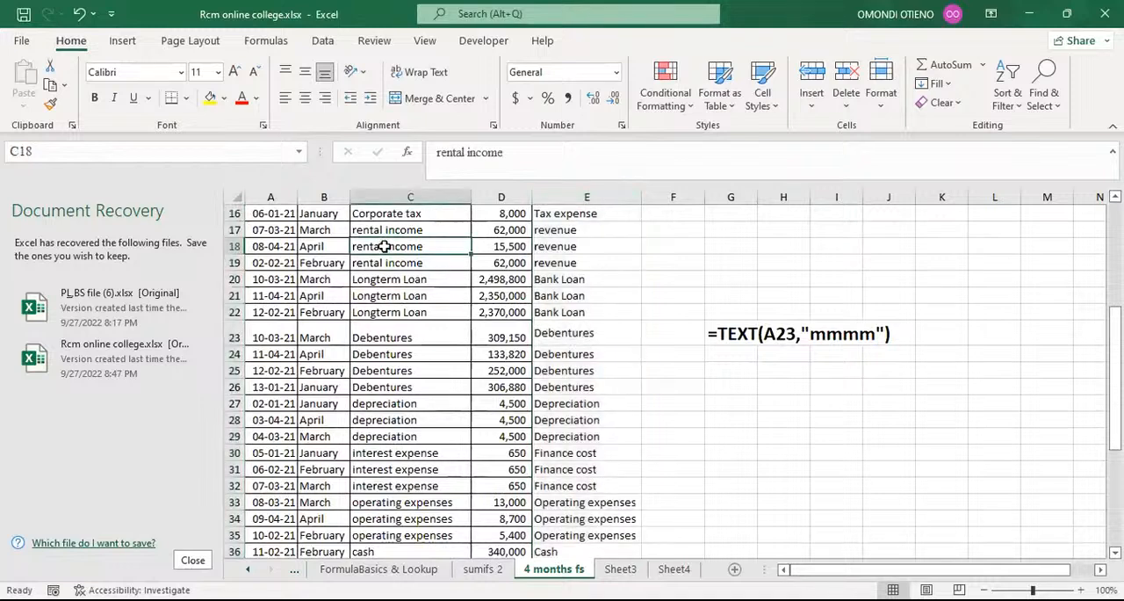
# Filter the Particulars column by the search text flat to show only the Flats rows.
pyautogui.scroll(5, 384, 246)
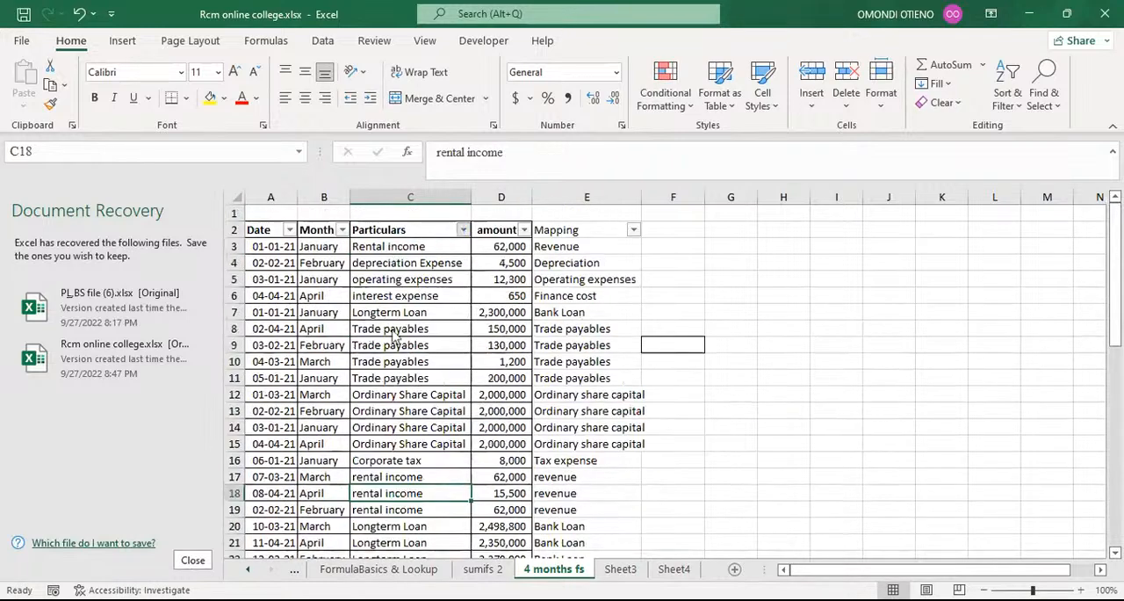
pyautogui.click(462, 229)
pyautogui.click(301, 404)
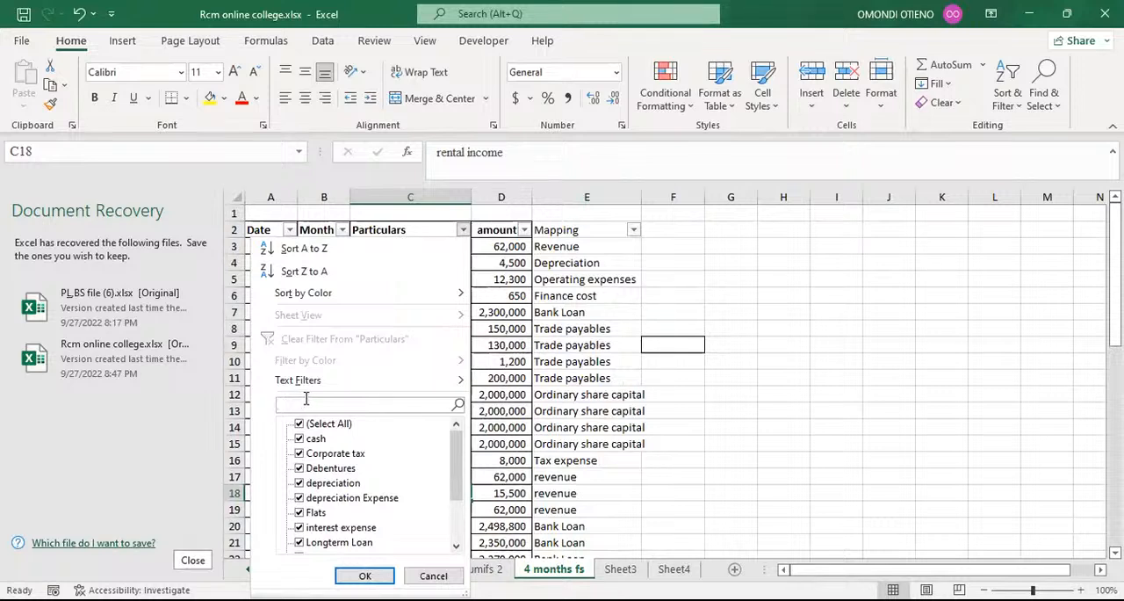
pyautogui.write('f')
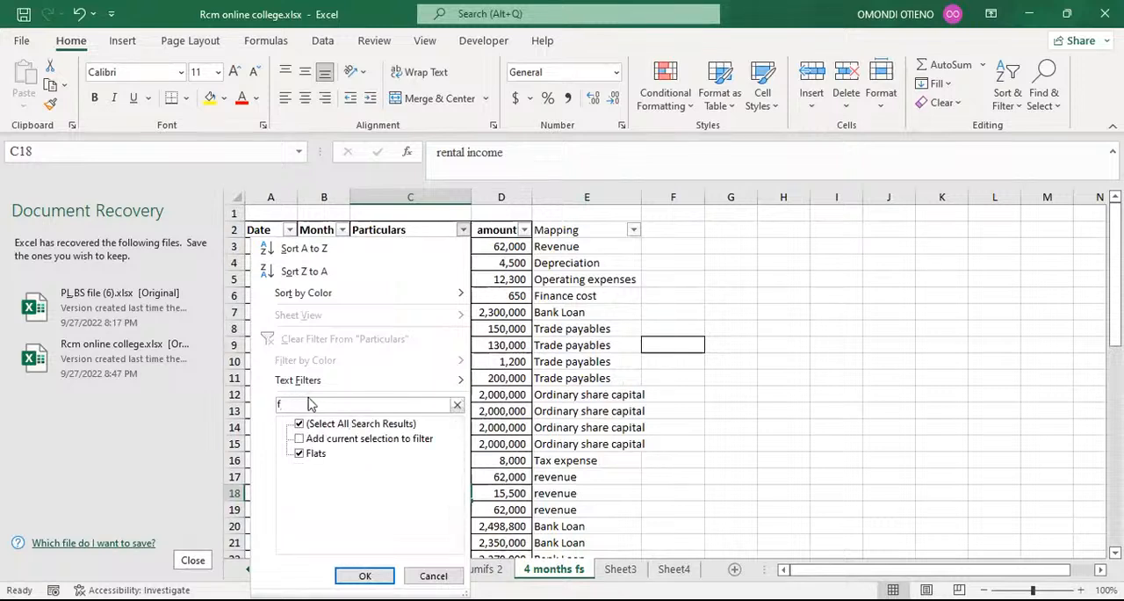
pyautogui.write('lat')
pyautogui.click(364, 575)
# Clear the mapping of the January Flats row in E43.
pyautogui.click(589, 247)
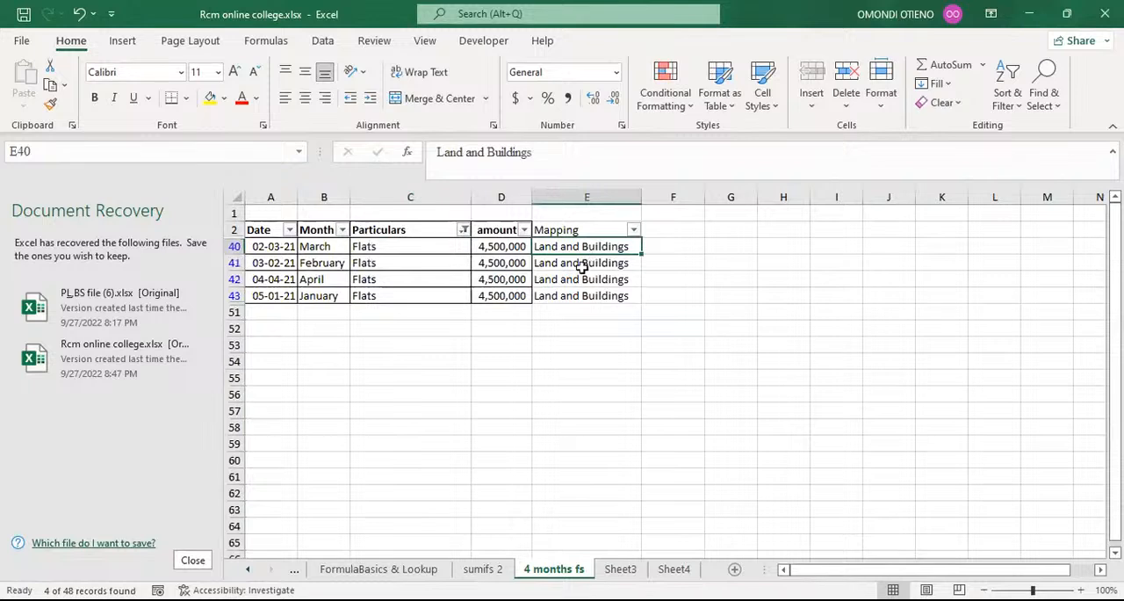
pyautogui.click(577, 297)
pyautogui.press('Delete')
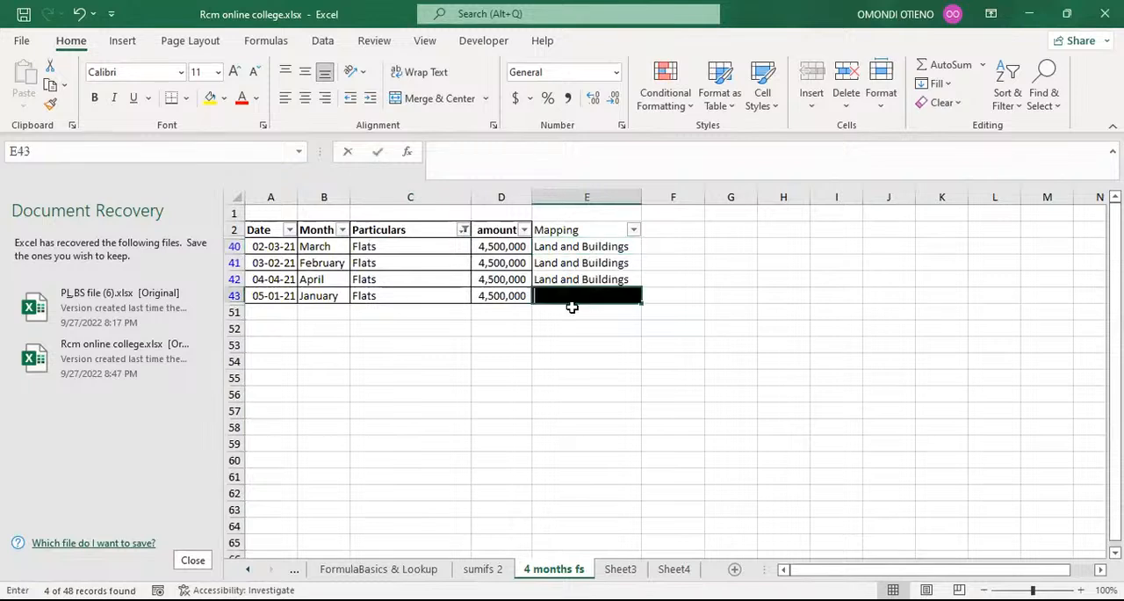
pyautogui.click(579, 359)
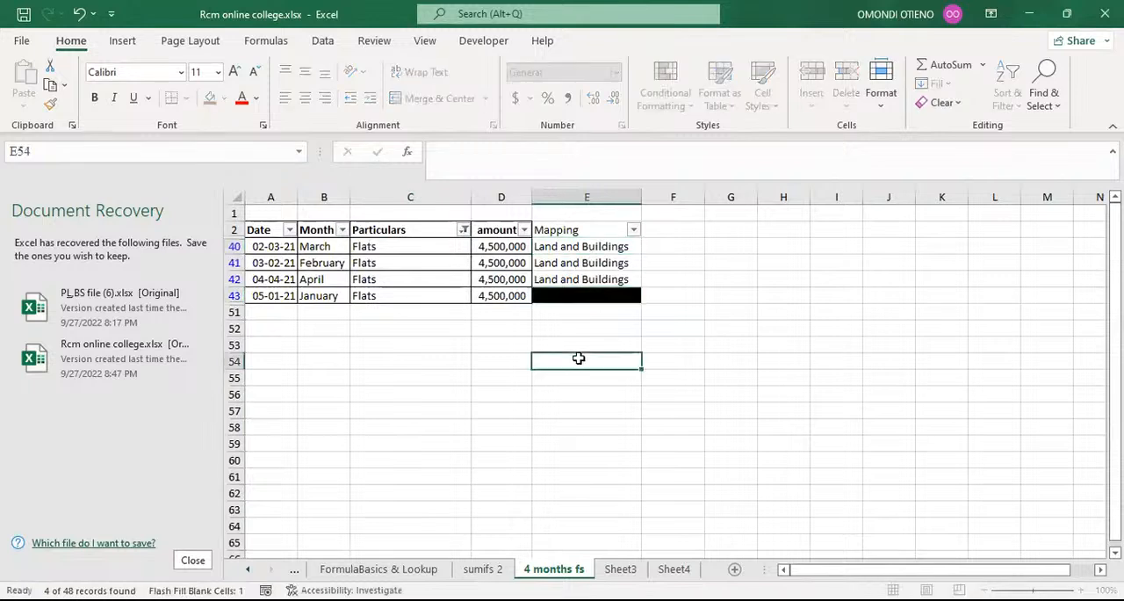
# Show all particulars again and locate the Mapping cell of the January Flats row, E43.
pyautogui.click(465, 231)
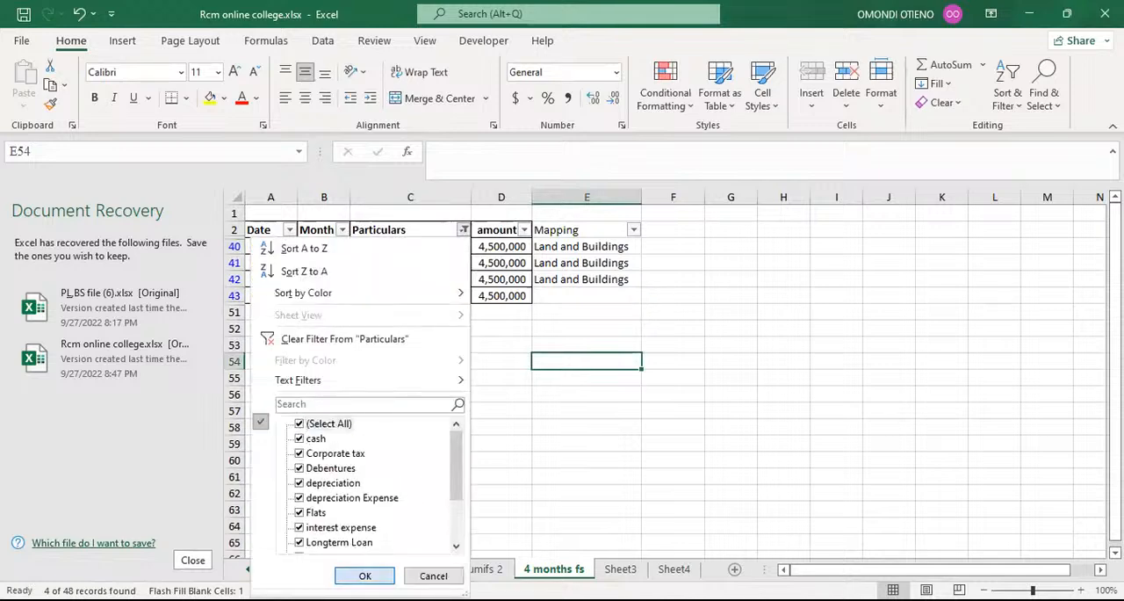
pyautogui.press('Return')
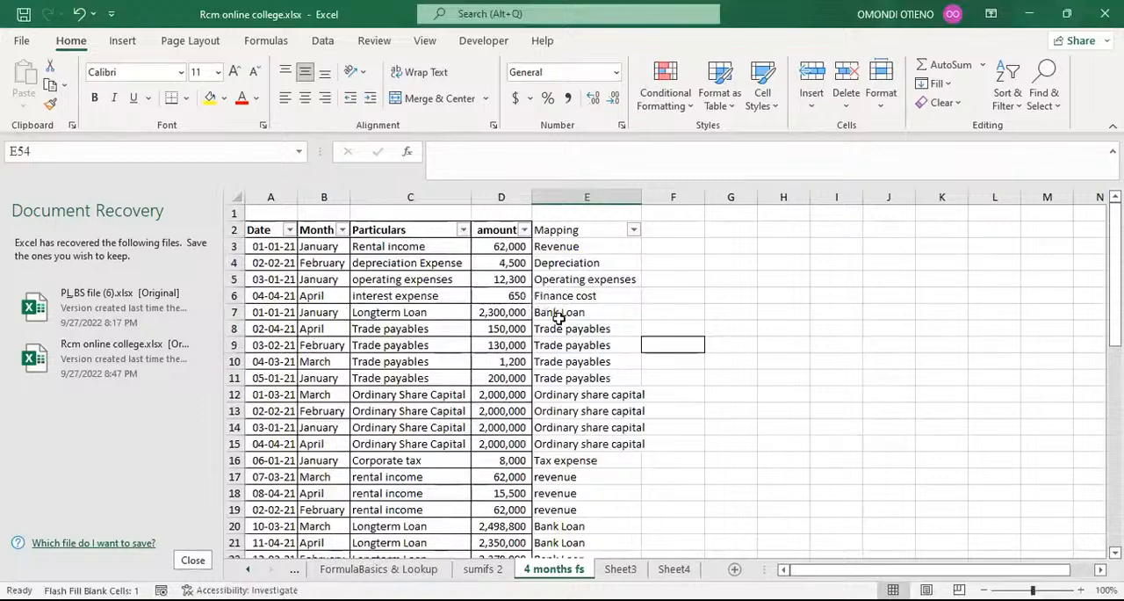
pyautogui.scroll(-2, 559, 322)
pyautogui.scroll(-6, 560, 323)
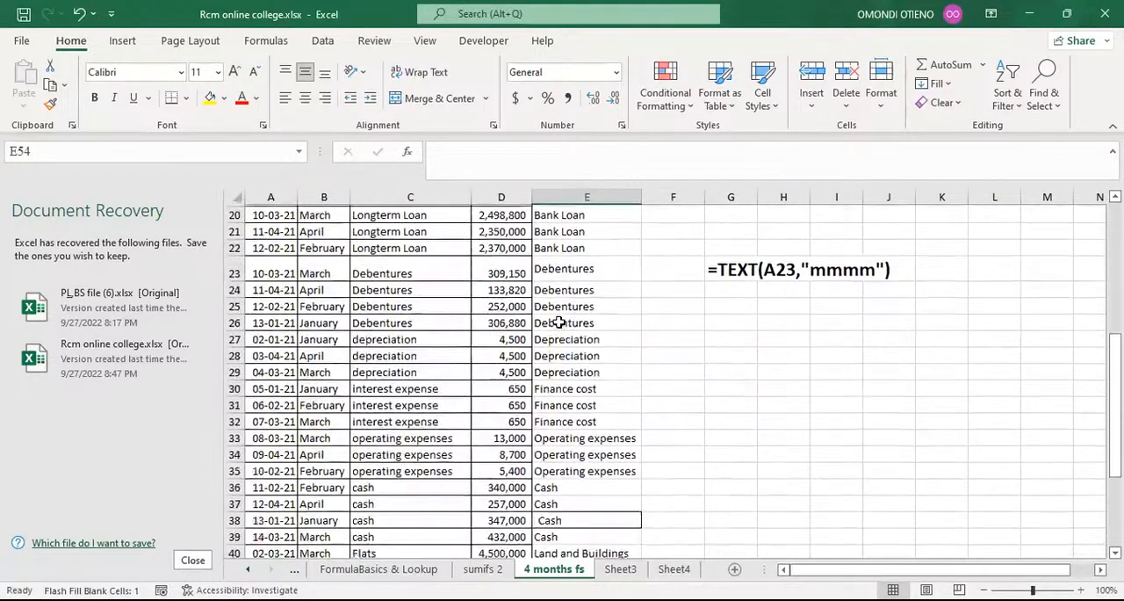
pyautogui.scroll(-1, 560, 322)
pyautogui.click(563, 460)
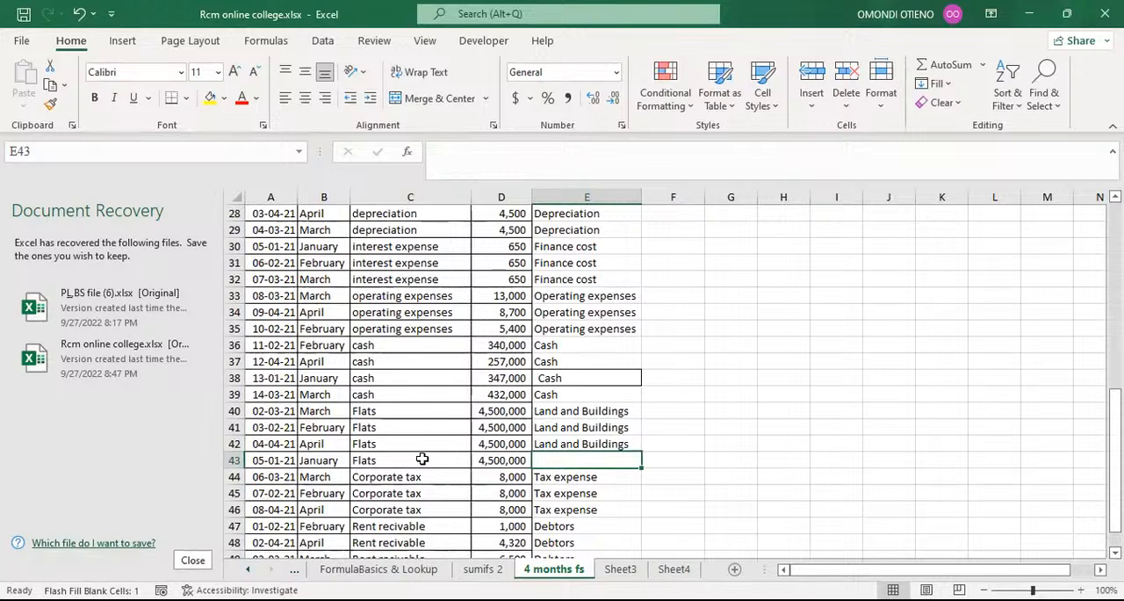
# Filter the Particulars column by the search text flat to show only the Flats rows.
pyautogui.scroll(9, 422, 459)
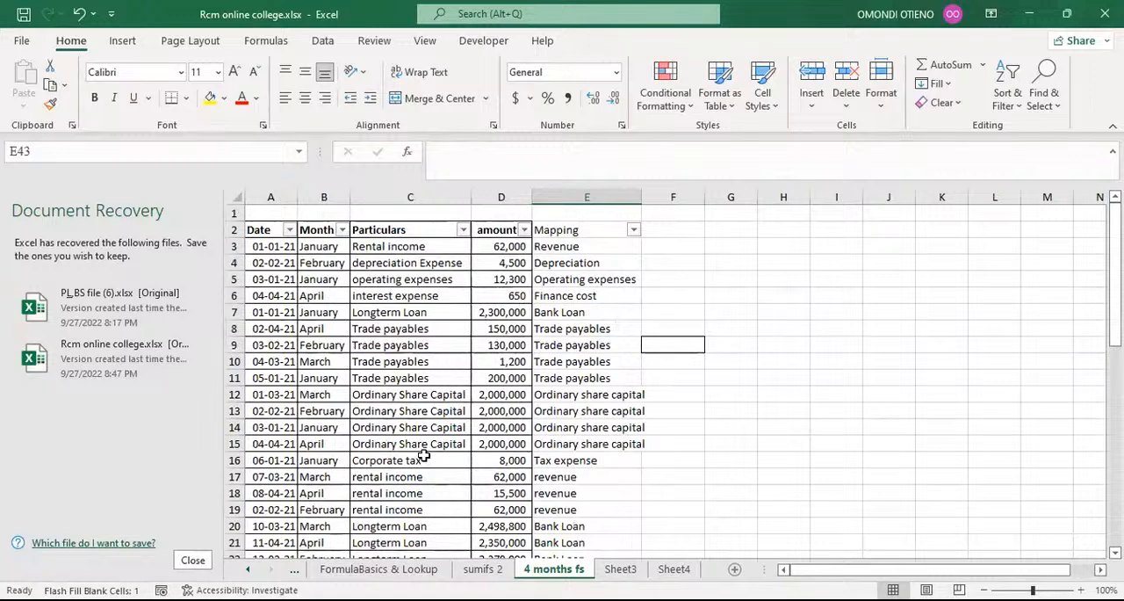
pyautogui.click(463, 230)
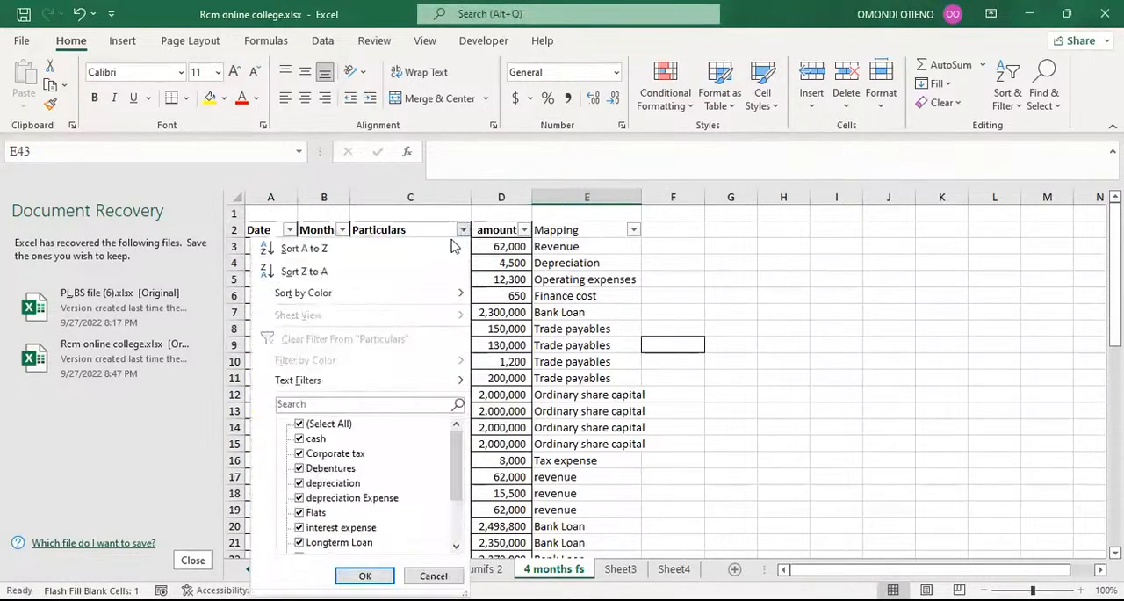
pyautogui.click(307, 404)
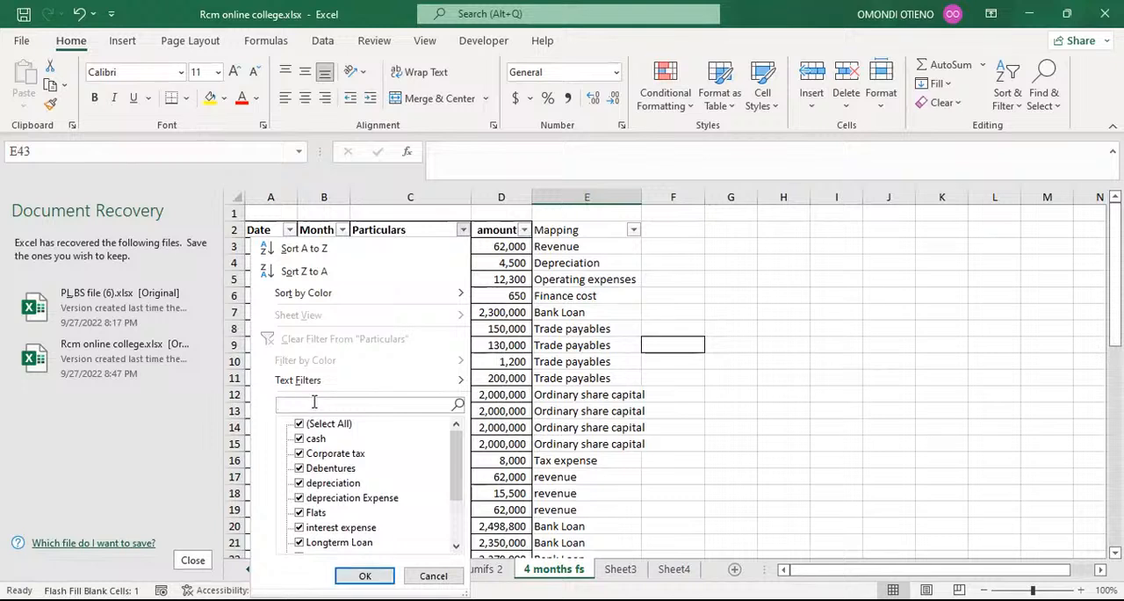
pyautogui.write('flat')
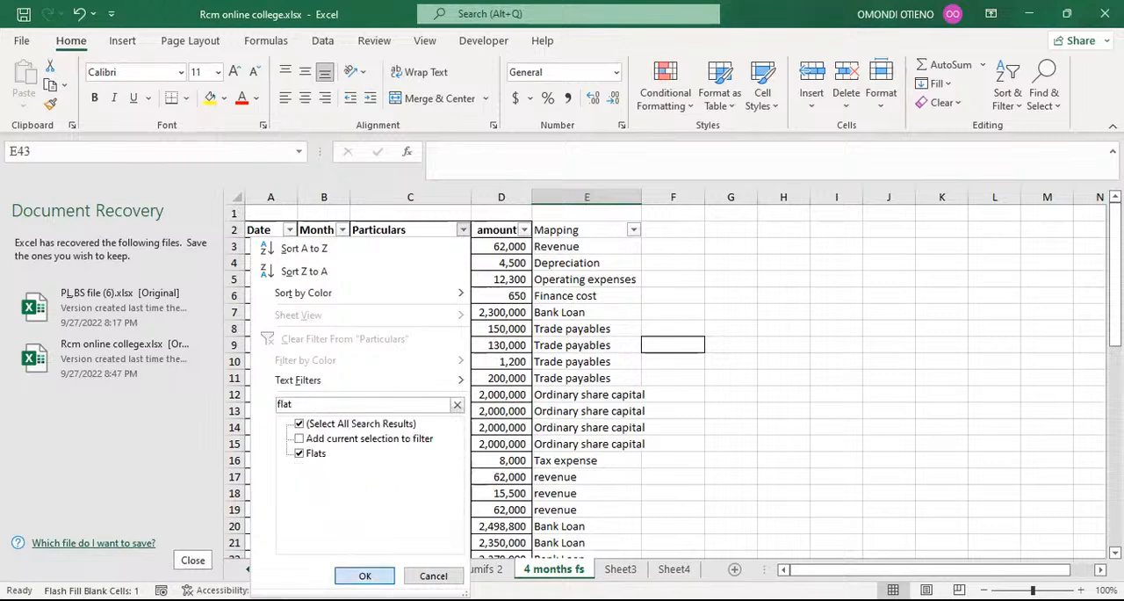
pyautogui.click(363, 574)
# Flash Fill the January Flats row's mapping in E43 with Land and Buildings.
pyautogui.click(583, 279)
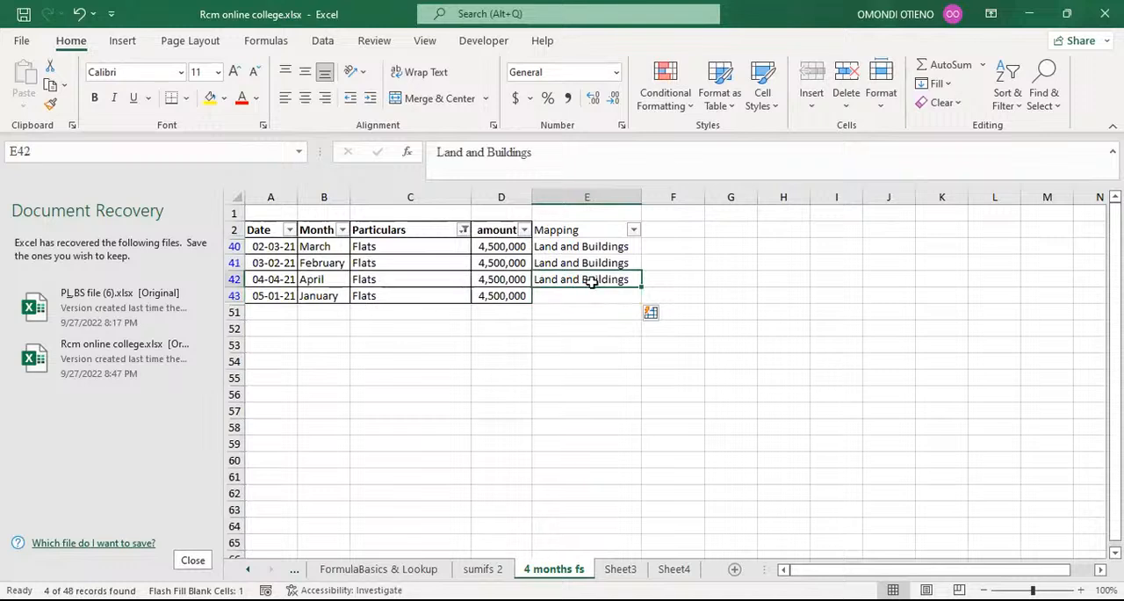
pyautogui.click(585, 295)
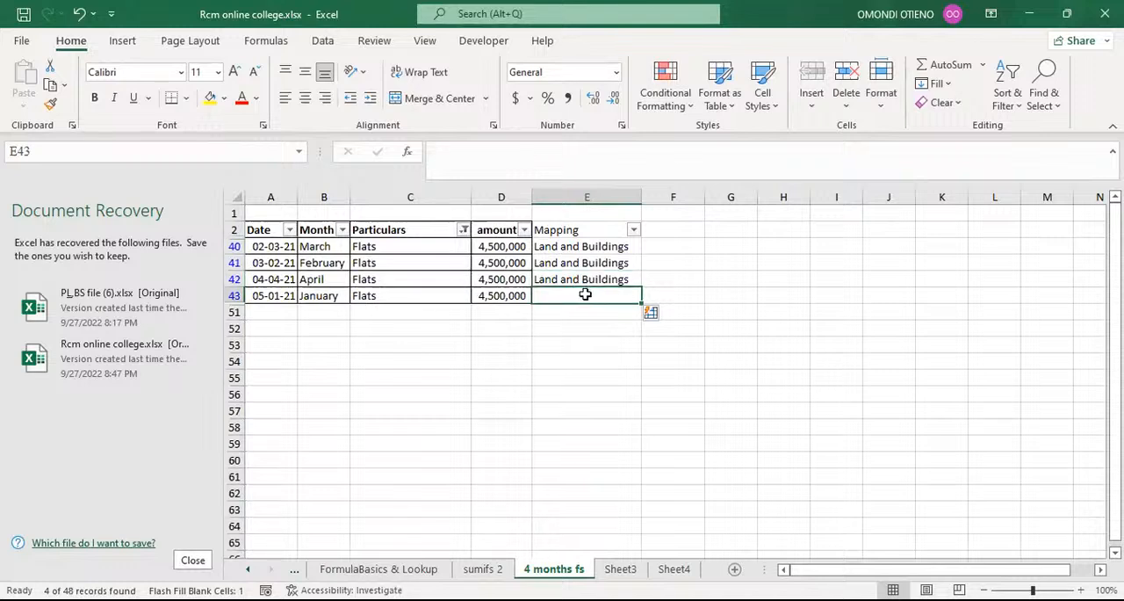
pyautogui.hotkey('ctrl', 'e')
pyautogui.click(545, 329)
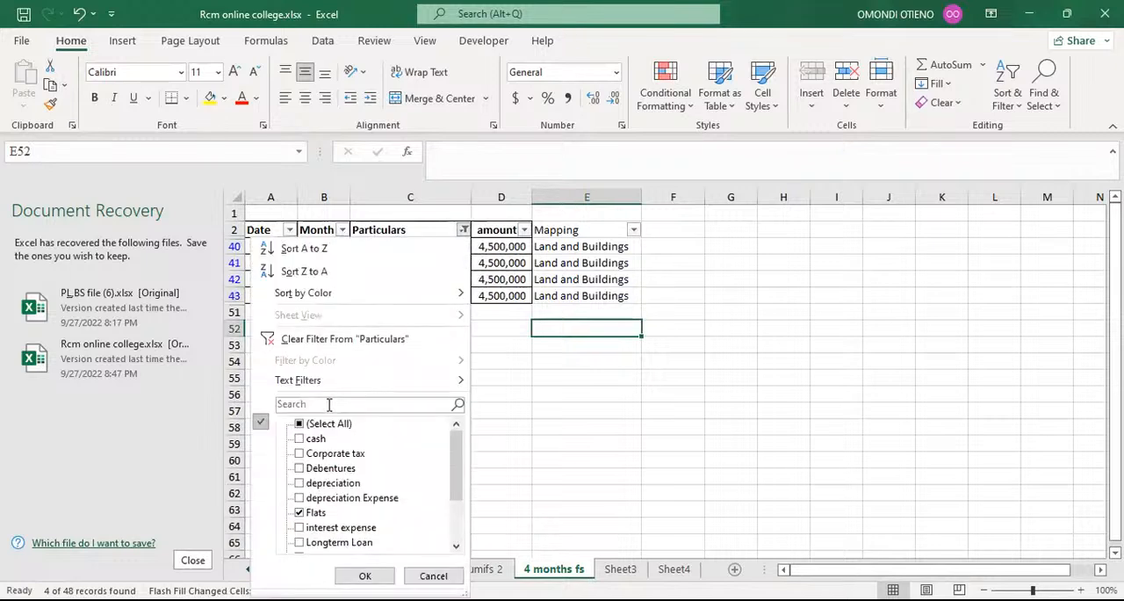
# Filter the Particulars column by the search text rent to show the rental income and Rent recivable rows.
pyautogui.click(330, 405)
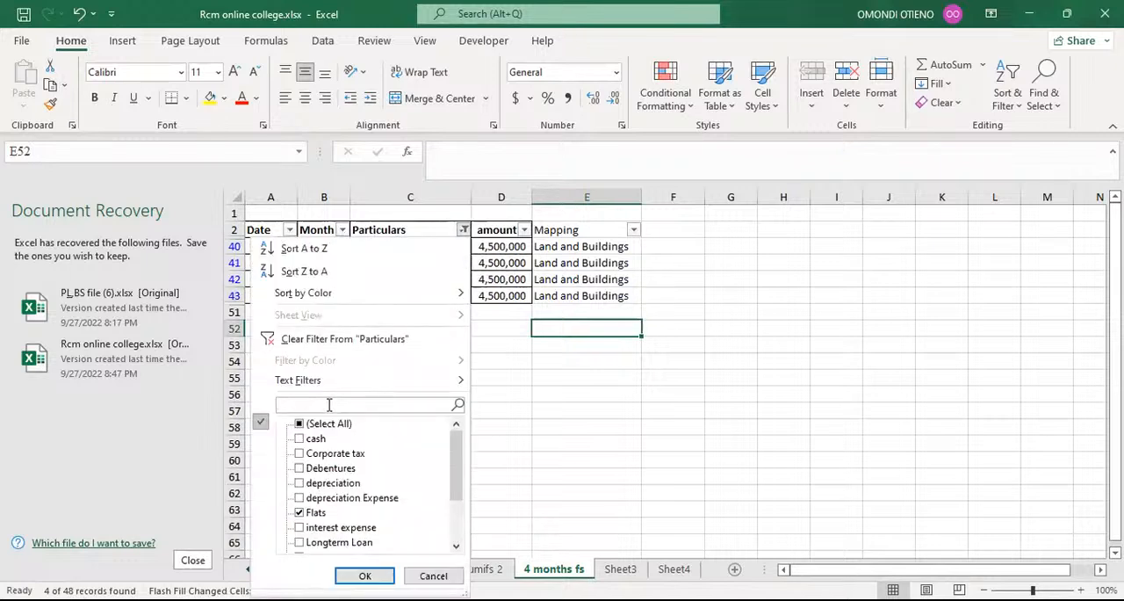
pyautogui.write('rent')
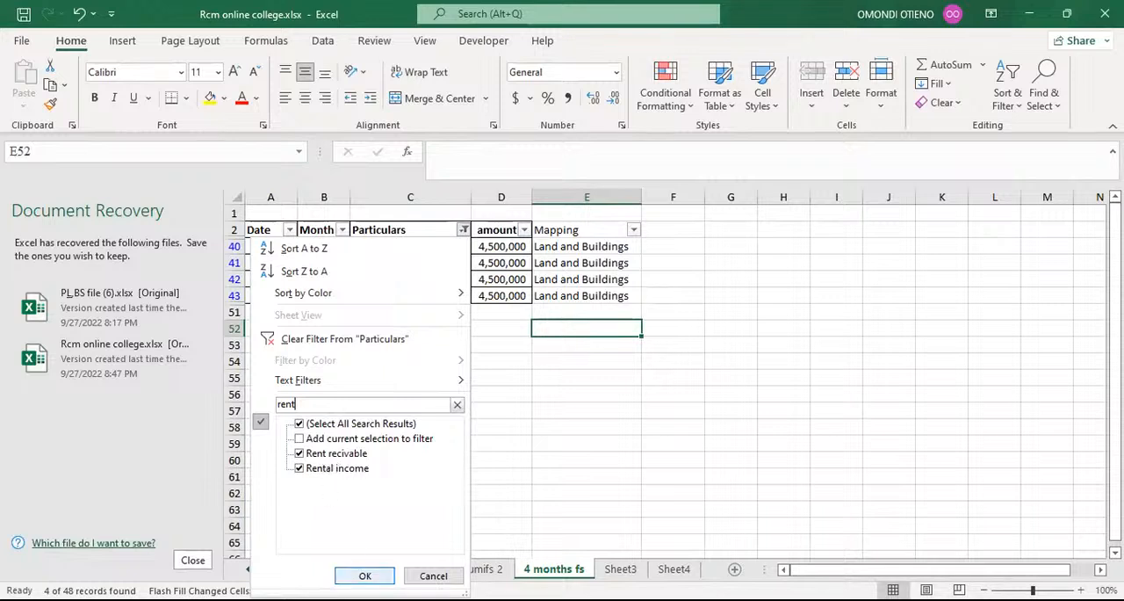
pyautogui.click(365, 575)
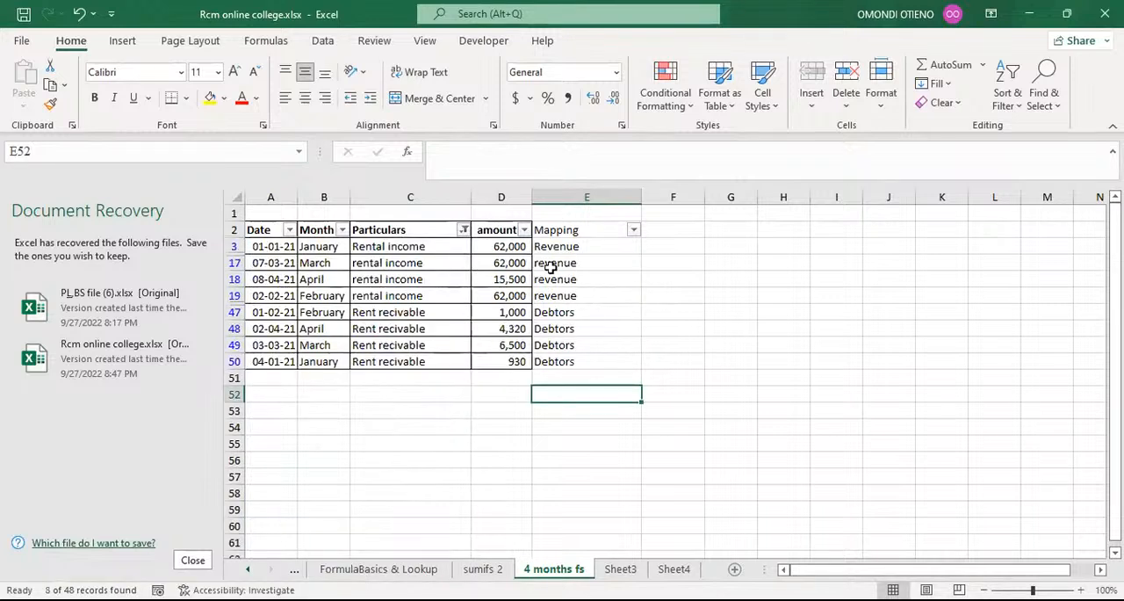
# Clear the visible mappings from E17 to E50 and Flash Fill them with Revenue.
pyautogui.click(563, 262)
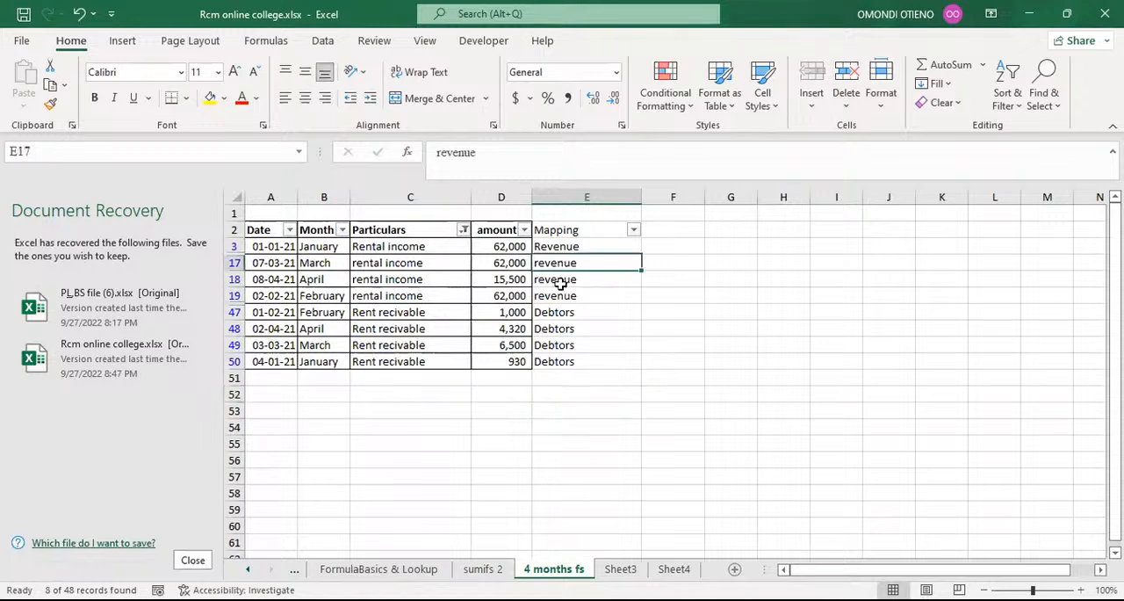
pyautogui.moveTo(560, 284); pyautogui.dragTo(565, 354)
pyautogui.press('Delete')
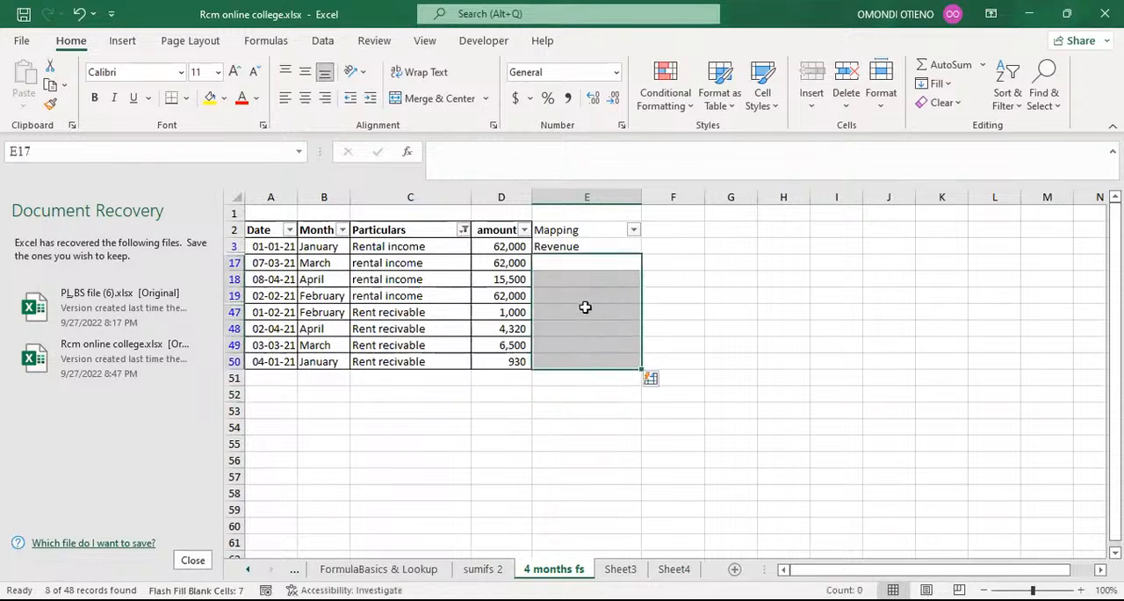
pyautogui.click(555, 265)
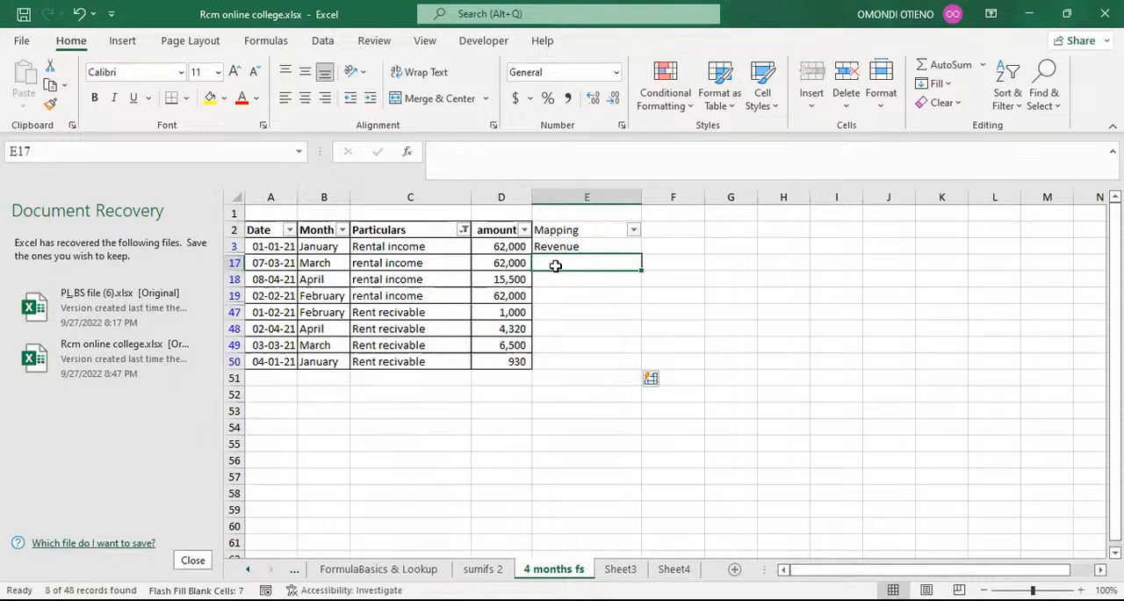
pyautogui.hotkey('ctrl', 'z')
pyautogui.click(615, 313)
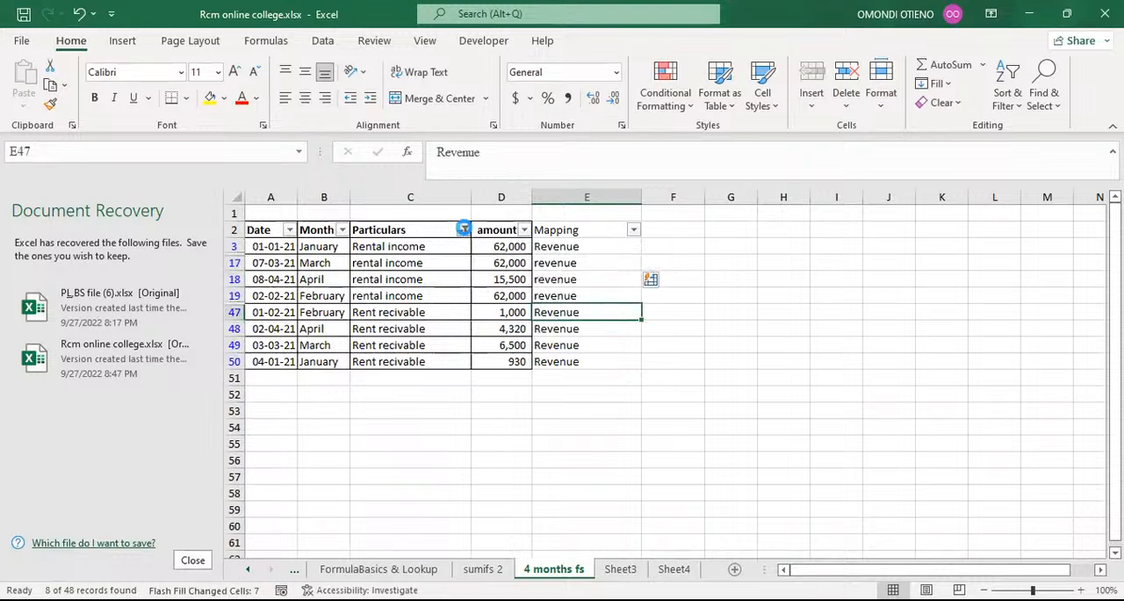
# Show all particulars again and check the mapping of the Rent recivable rows, starting at E47.
pyautogui.click(463, 230)
pyautogui.click(299, 425)
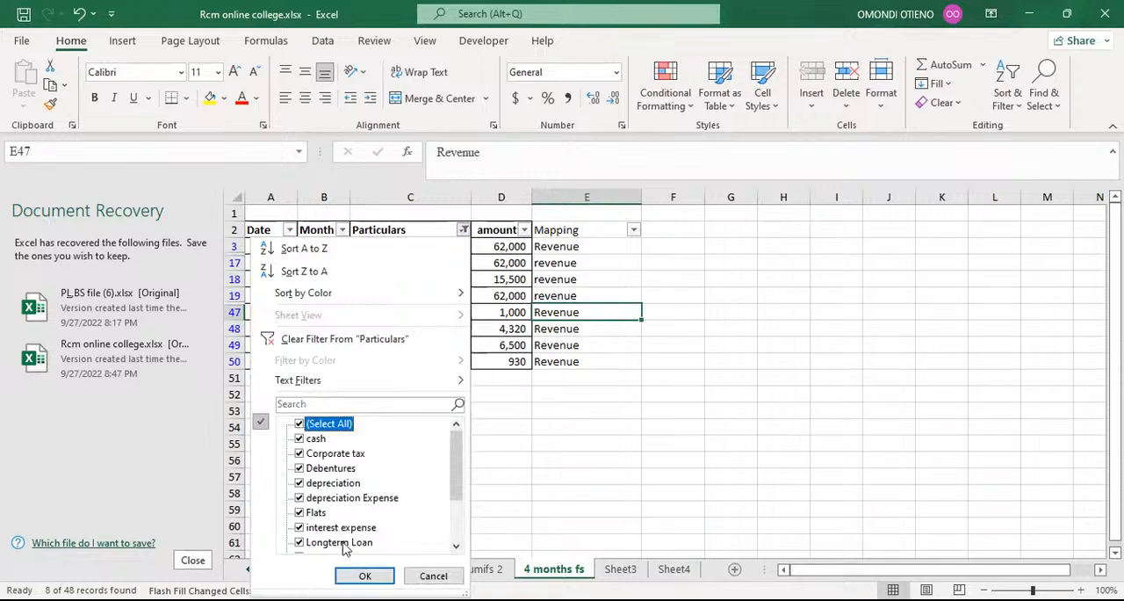
pyautogui.click(364, 575)
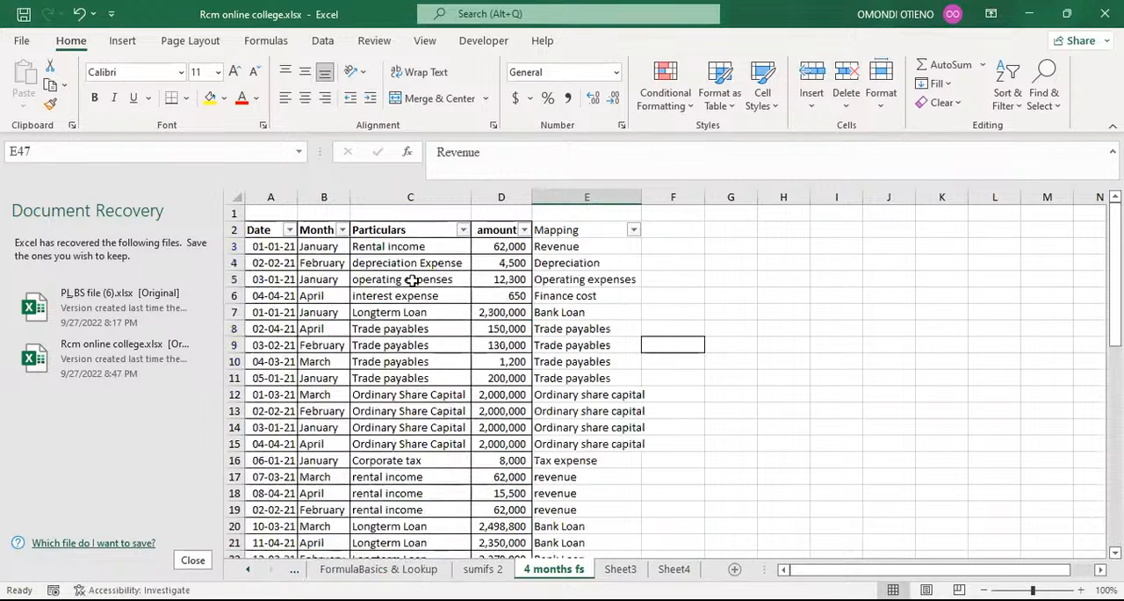
pyautogui.scroll(-2, 420, 307)
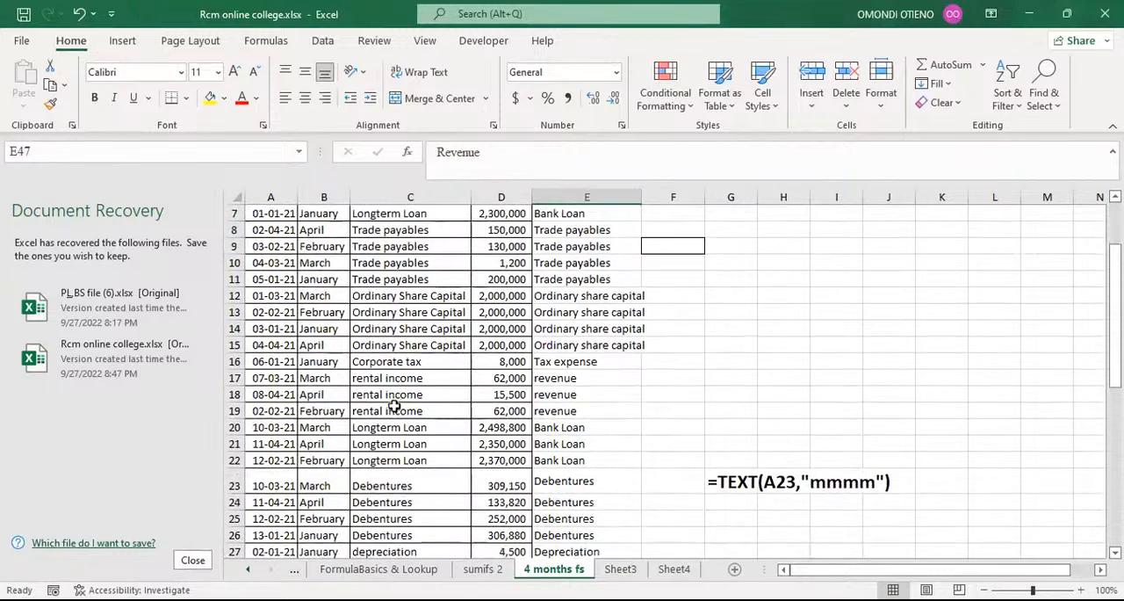
pyautogui.scroll(-4, 394, 406)
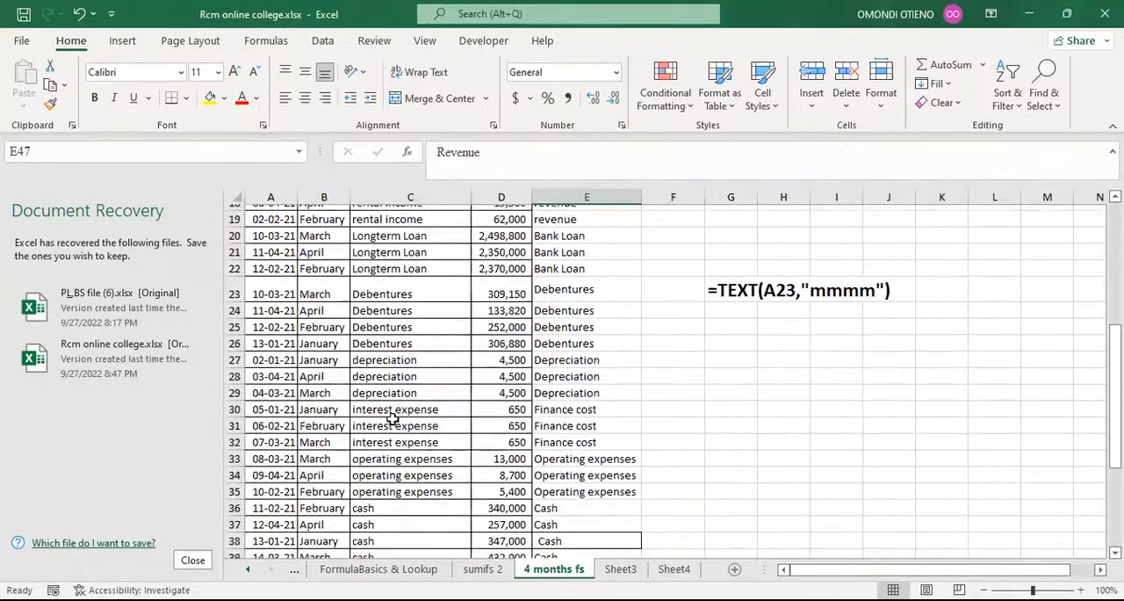
pyautogui.scroll(-4, 392, 420)
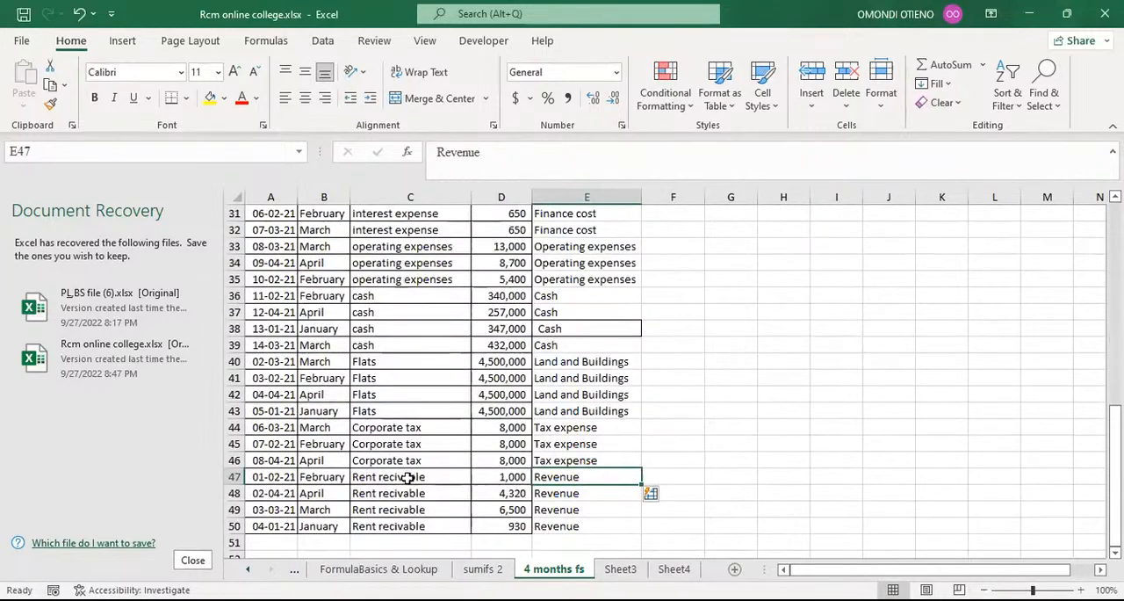
pyautogui.click(408, 477)
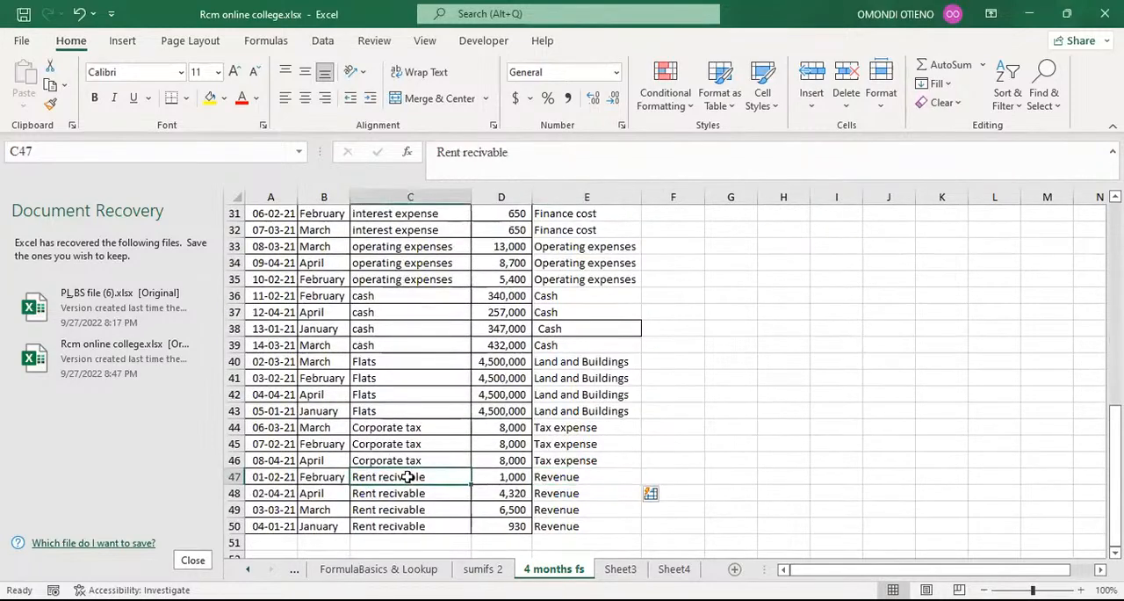
pyautogui.click(555, 477)
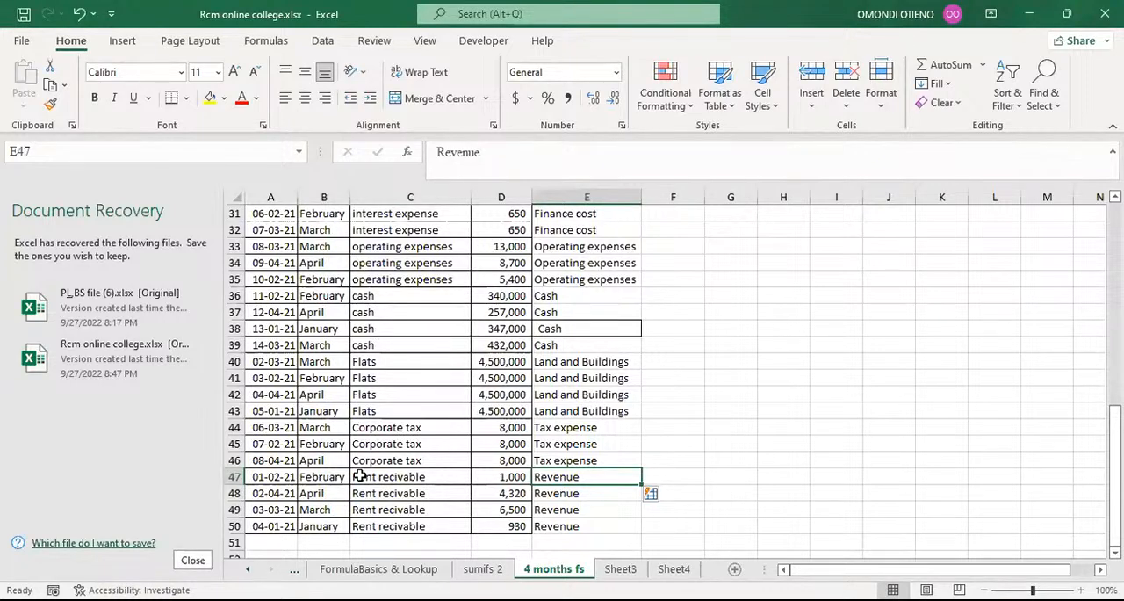
# Filter the Particulars column by the search text rent r to show only the Rent recivable rows.
pyautogui.scroll(10, 361, 474)
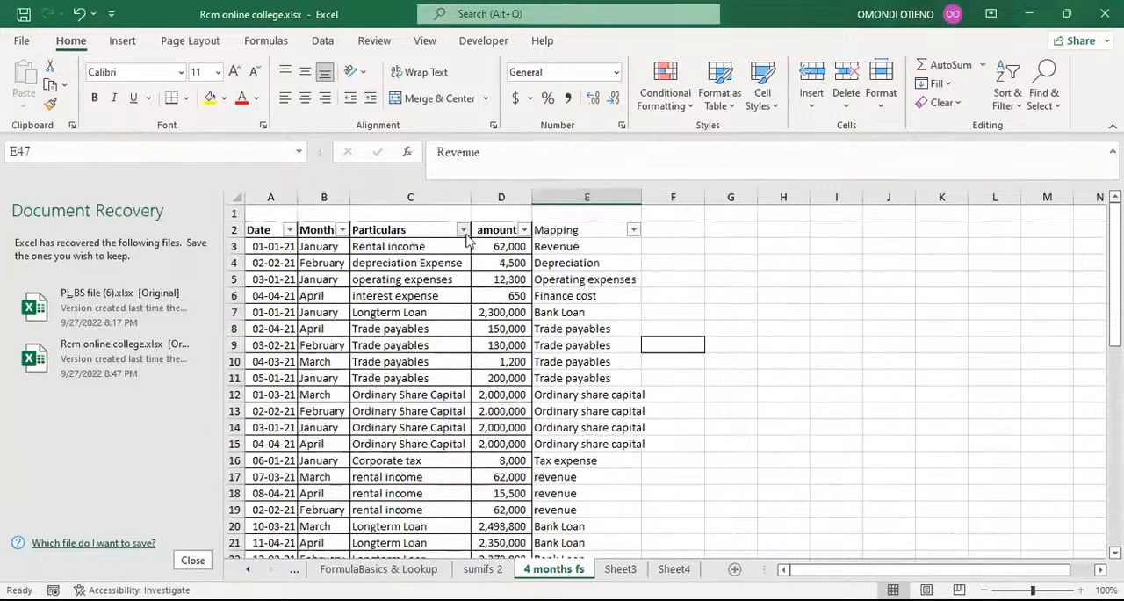
pyautogui.click(463, 231)
pyautogui.click(319, 403)
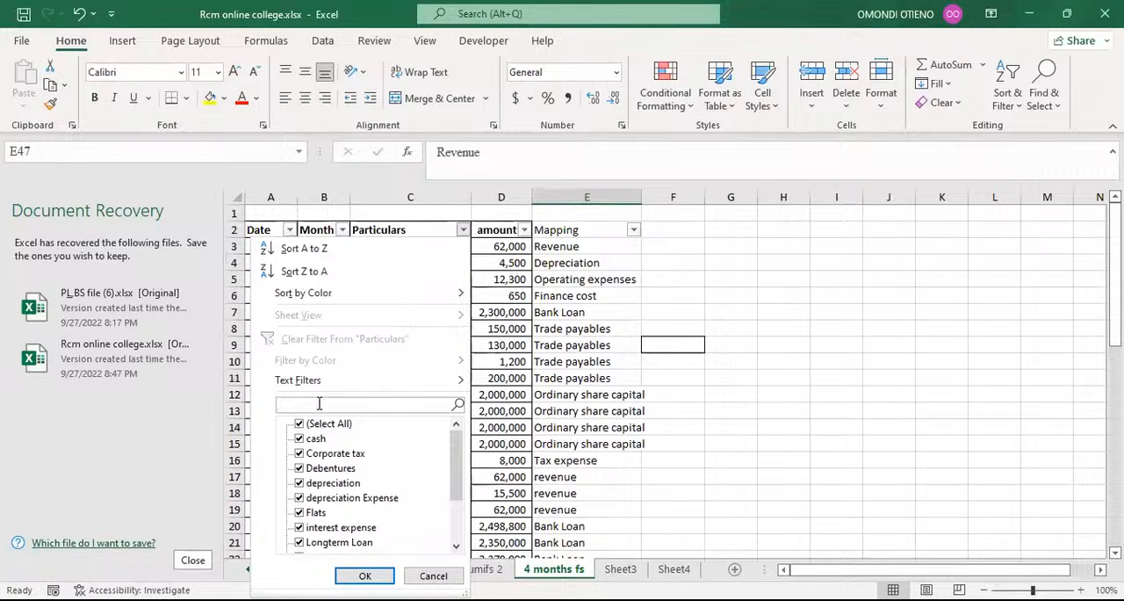
pyautogui.write('rent')
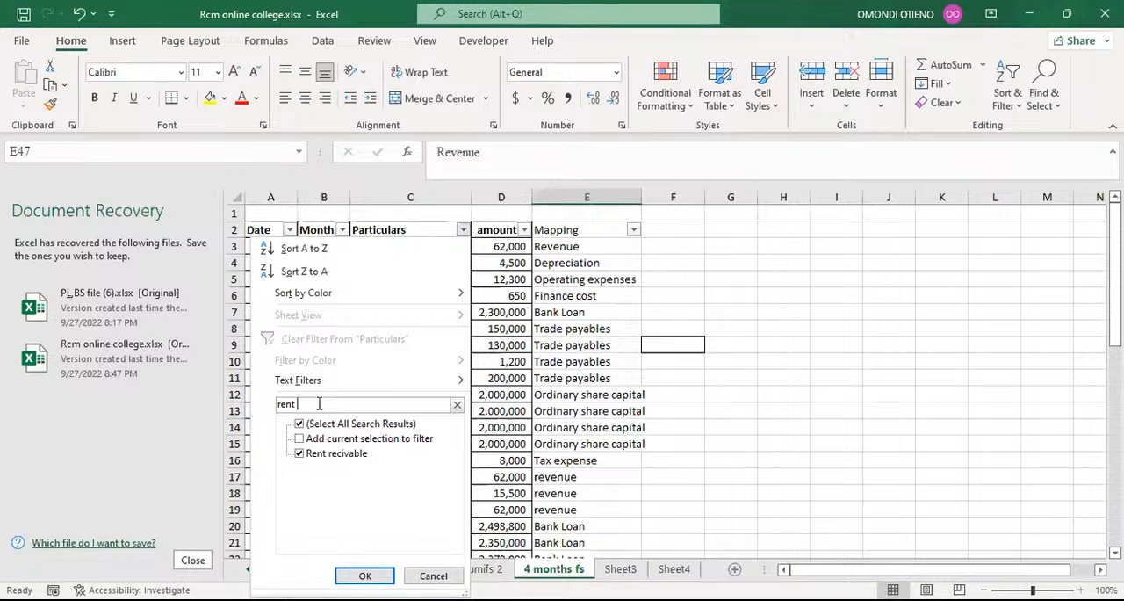
pyautogui.write('r')
pyautogui.click(364, 575)
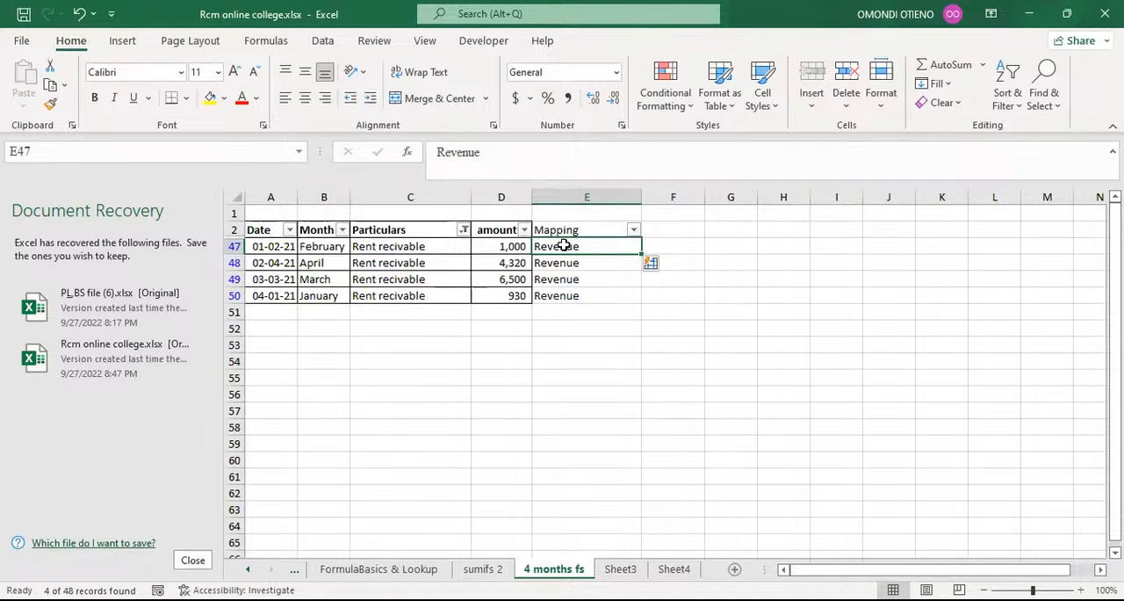
# Set the February Rent recivable mapping in E47 to debtors and Flash Fill E48:E50 with the same mapping.
pyautogui.write('de')
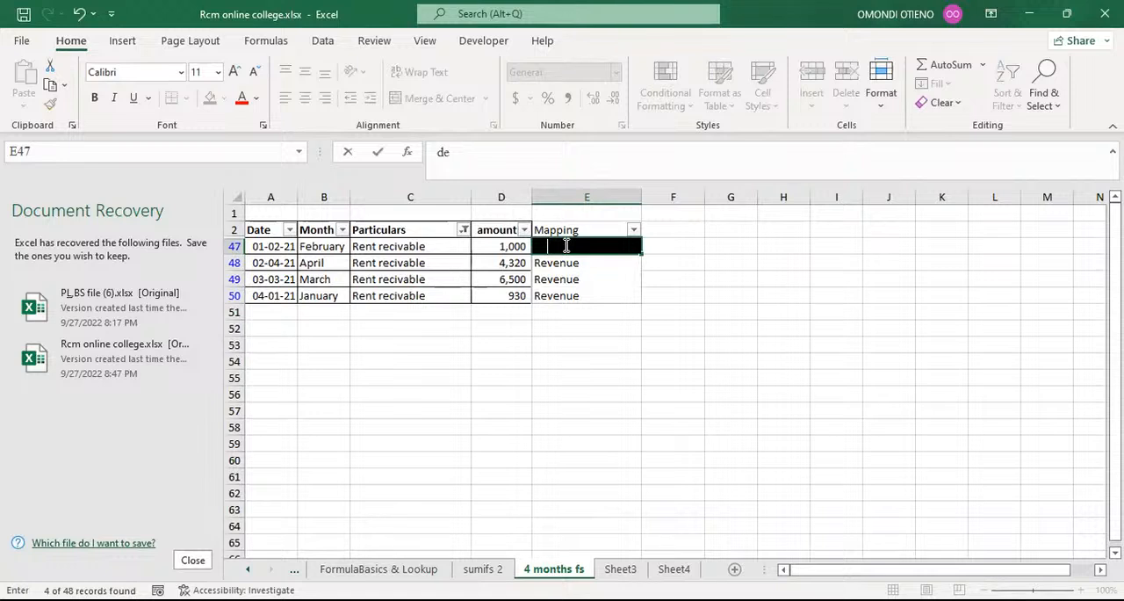
pyautogui.write('btors')
pyautogui.press('Return')
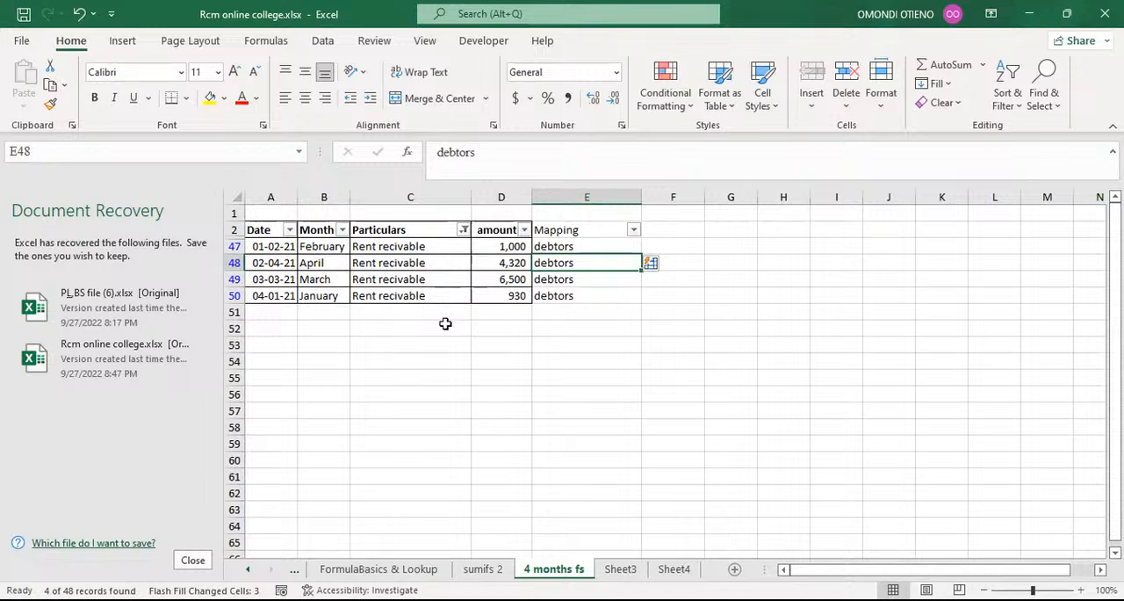
pyautogui.click(501, 360)
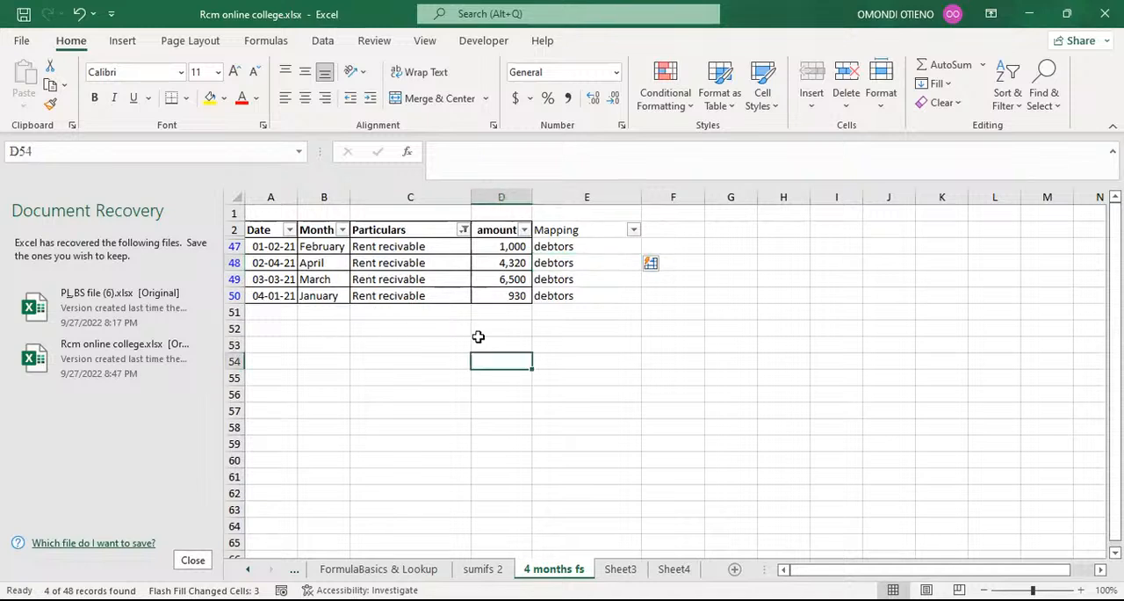
# Show all particulars again and review the Mapping column down to the last row for missing entries.
pyautogui.click(463, 229)
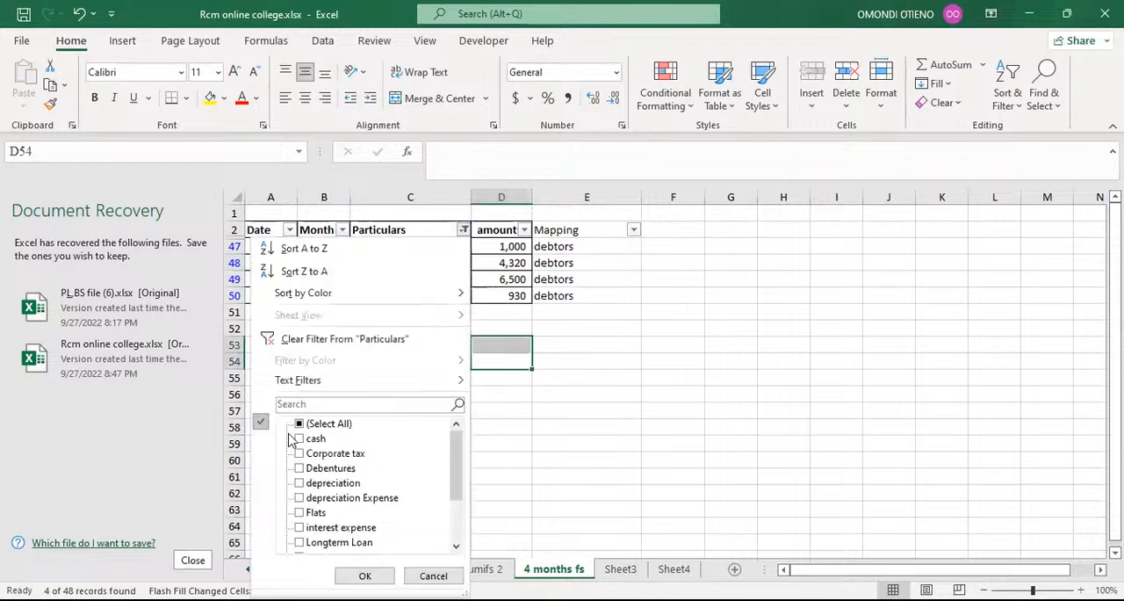
pyautogui.click(300, 424)
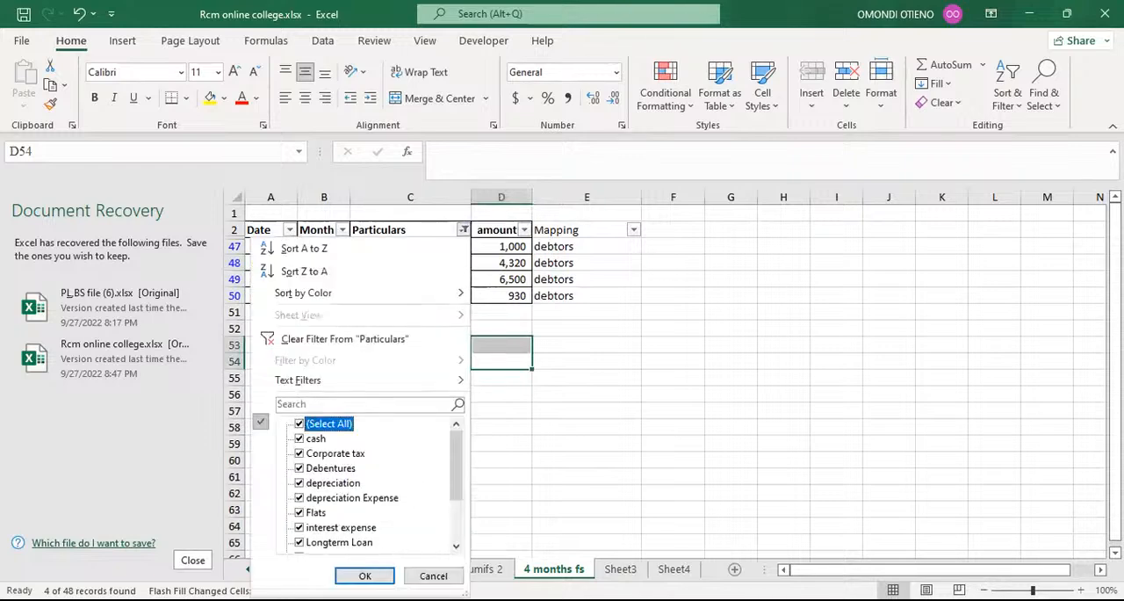
pyautogui.press('Return')
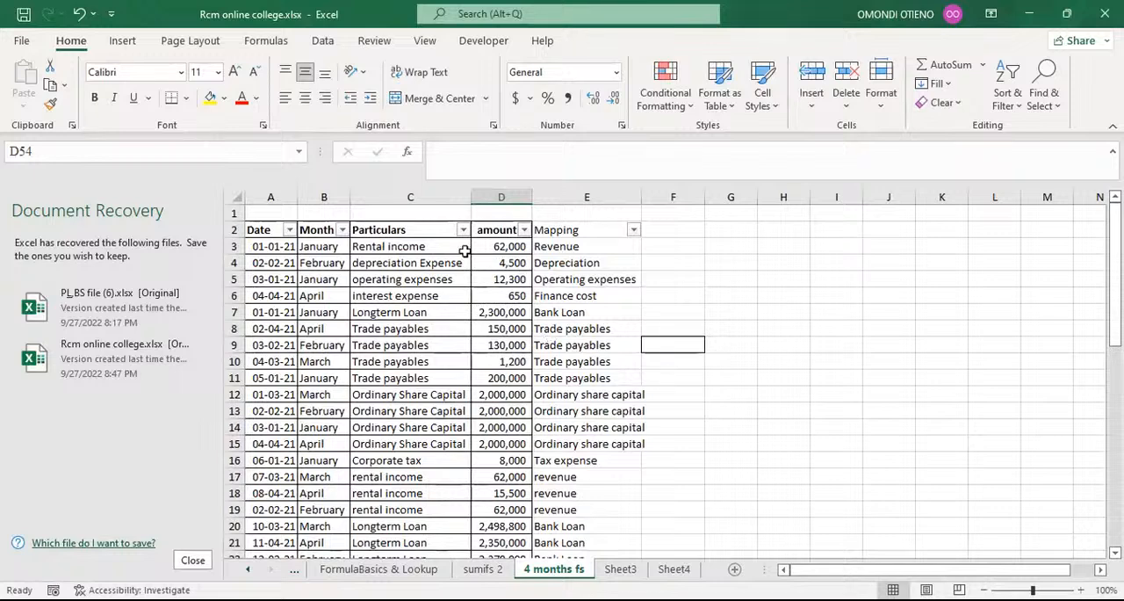
pyautogui.scroll(-12, 584, 351)
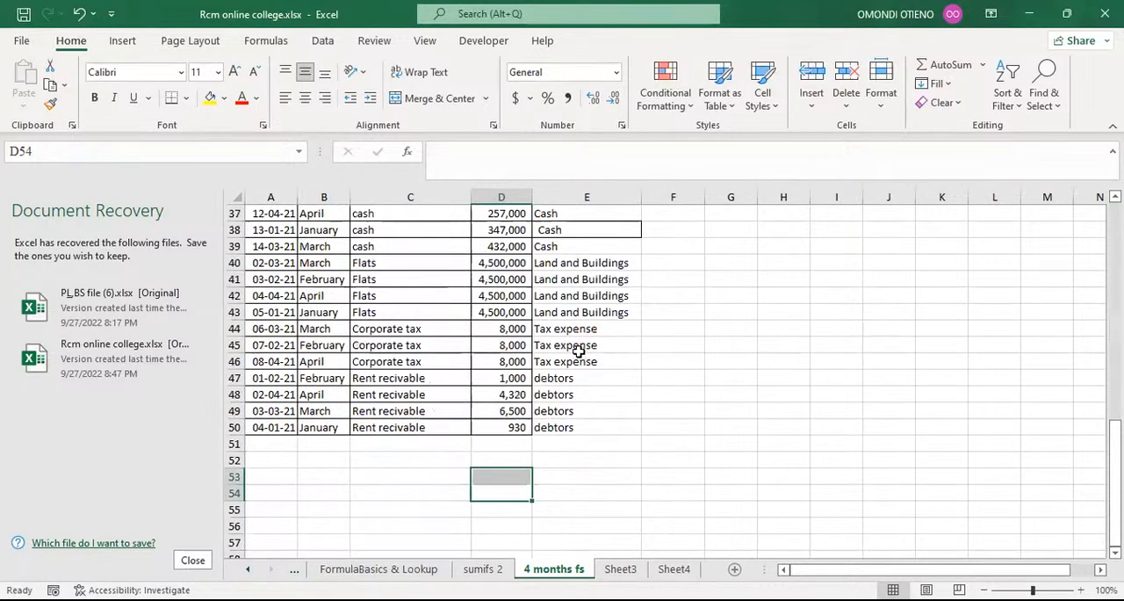
pyautogui.scroll(12, 579, 351)
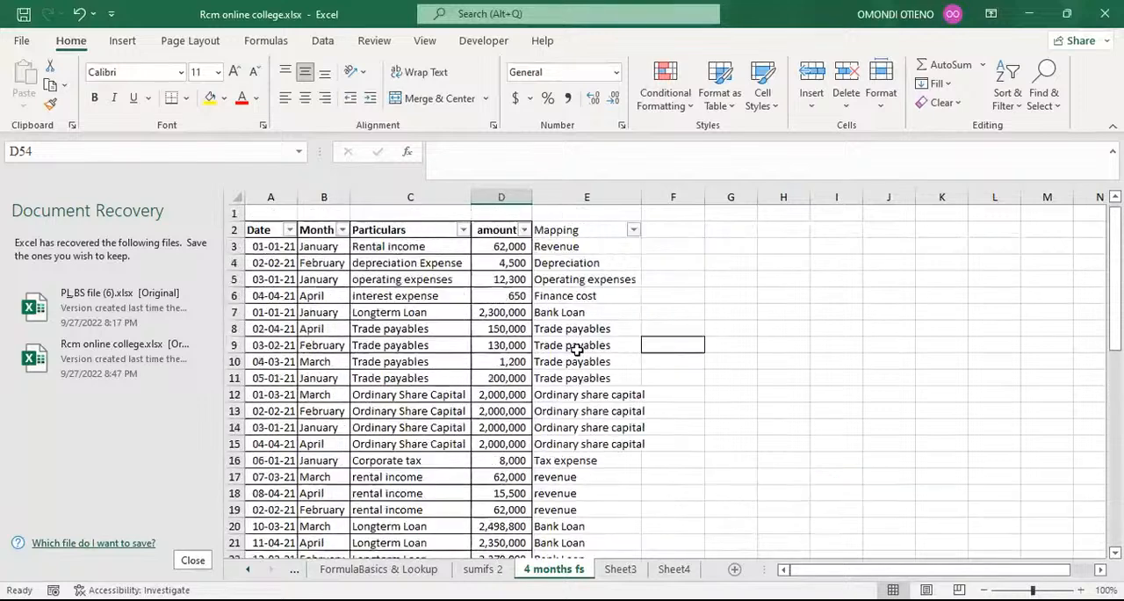
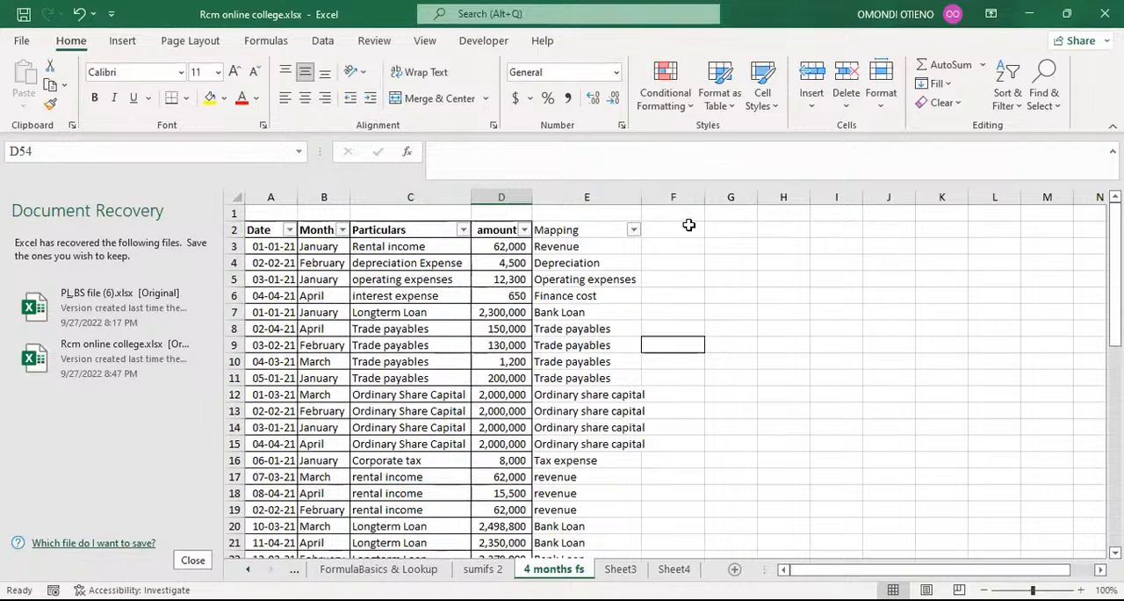
pyautogui.scroll(-1, 715, 307)
pyautogui.scroll(1, 715, 307)
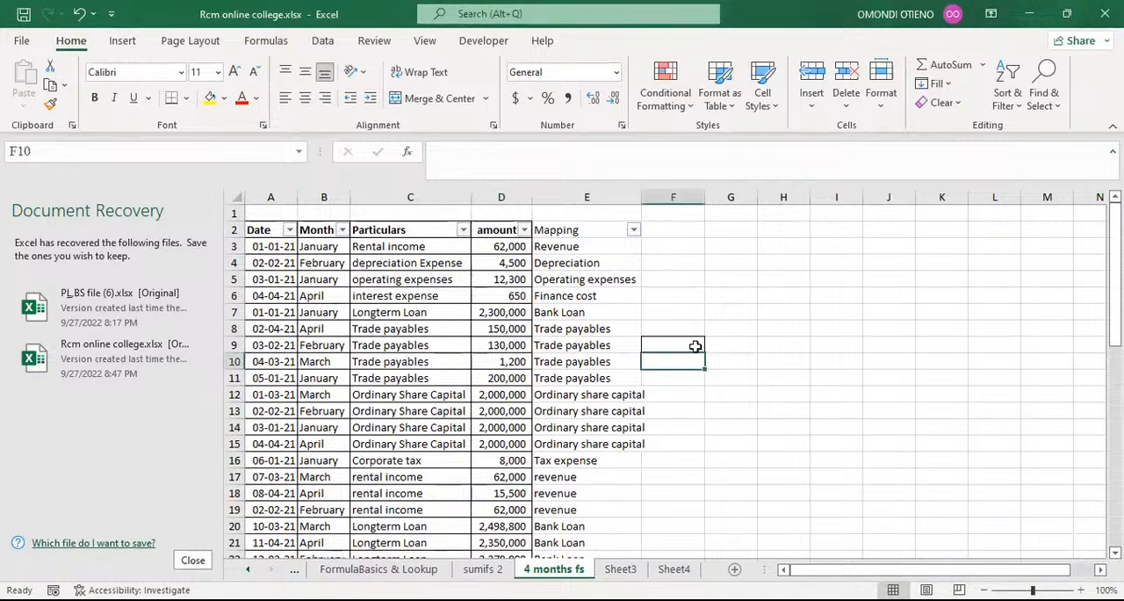
pyautogui.click(696, 348)
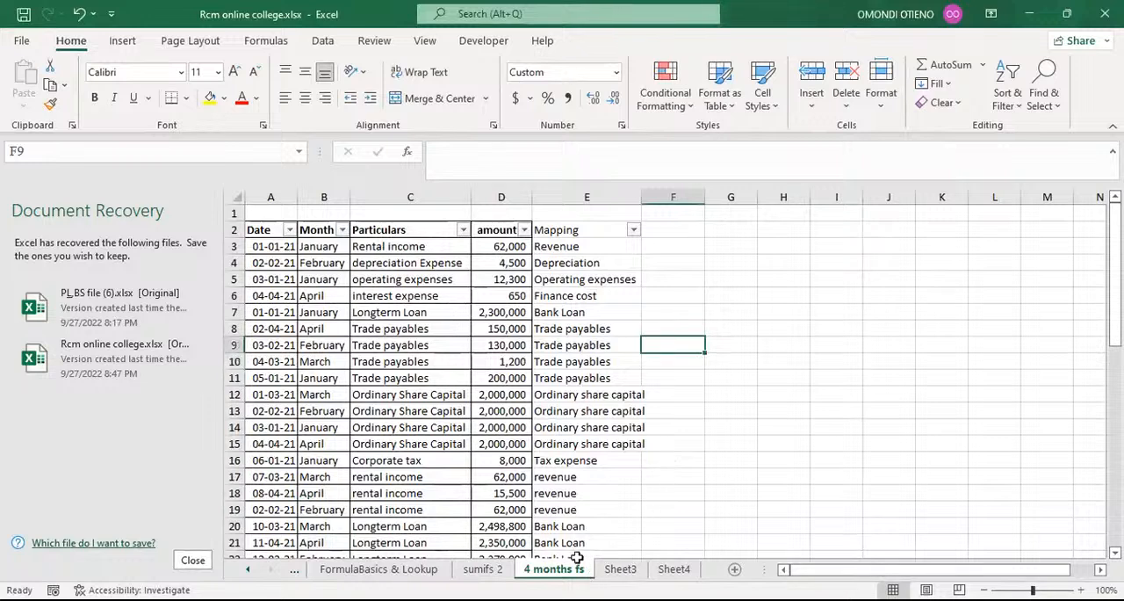
pyautogui.click(728, 397)
pyautogui.click(753, 244)
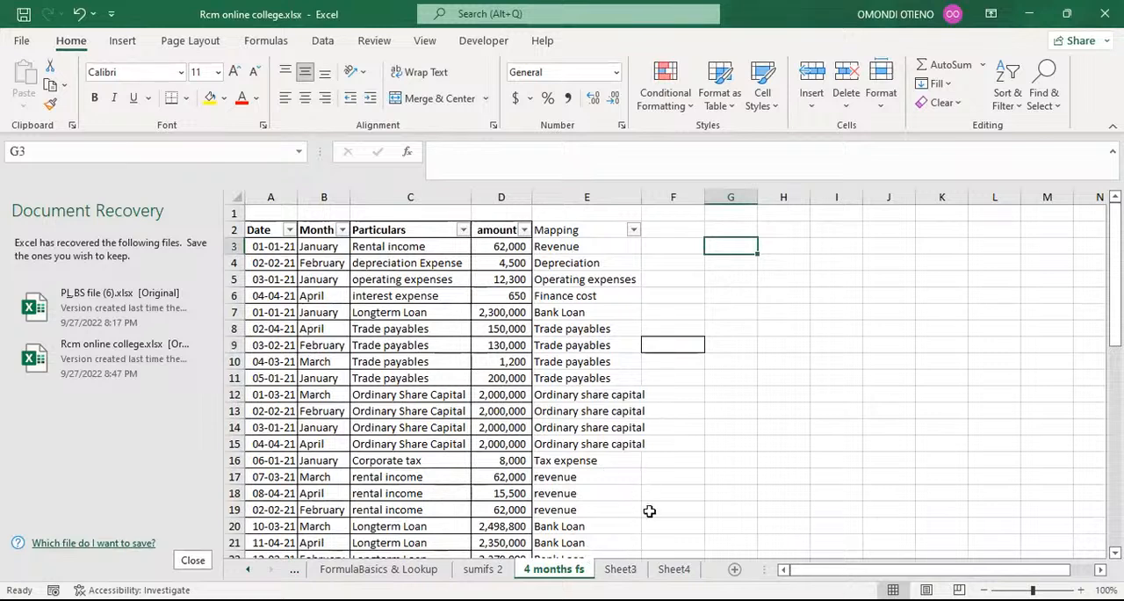
# Rename the empty Sheet3 worksheet as FS.
pyautogui.click(624, 569)
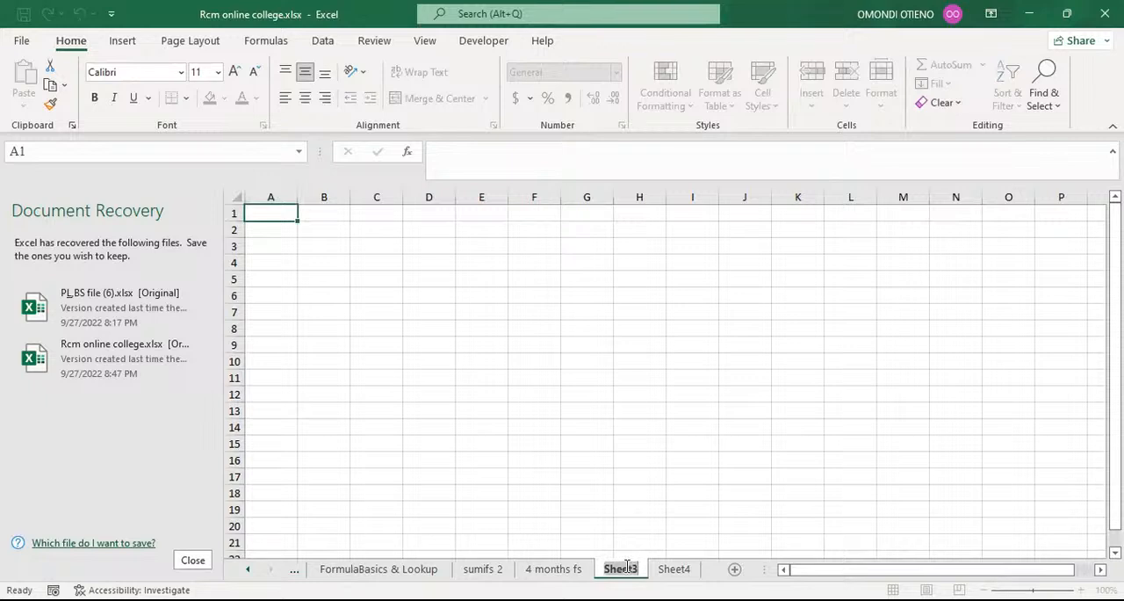
pyautogui.doubleClick(625, 568)
pyautogui.write('FS')
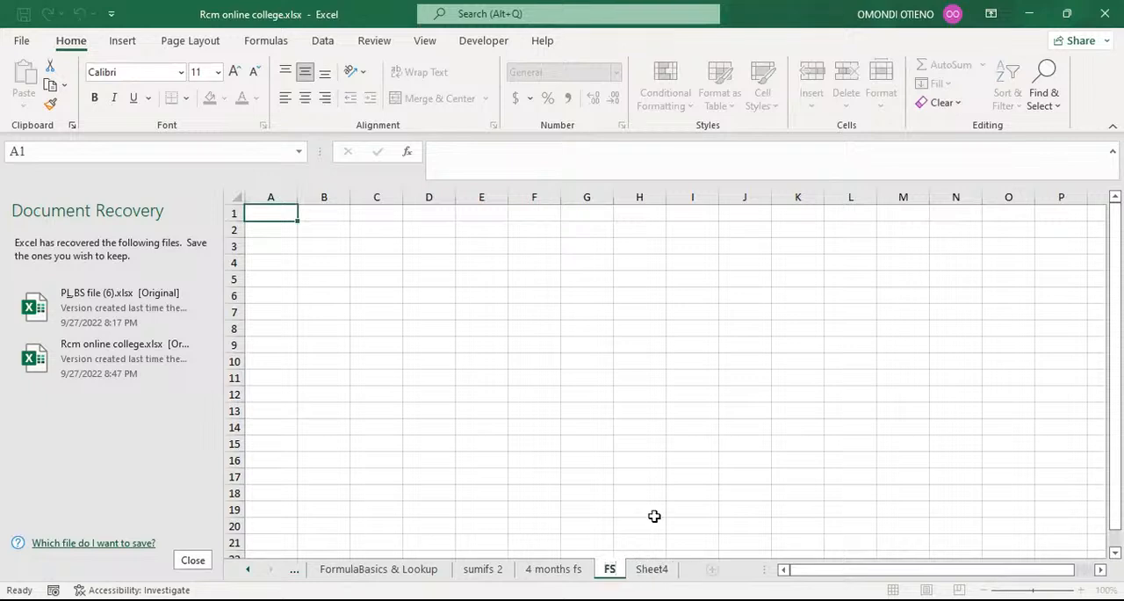
pyautogui.click(632, 441)
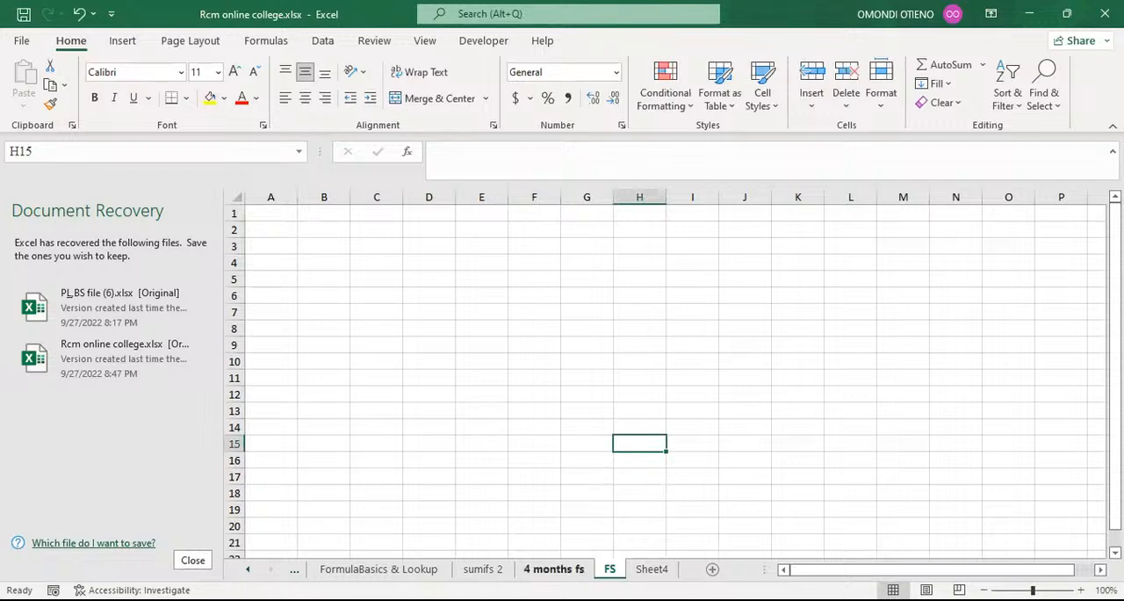
# Delete the blank row 1 above the headers on the 4 months fs sheet.
pyautogui.click(554, 570)
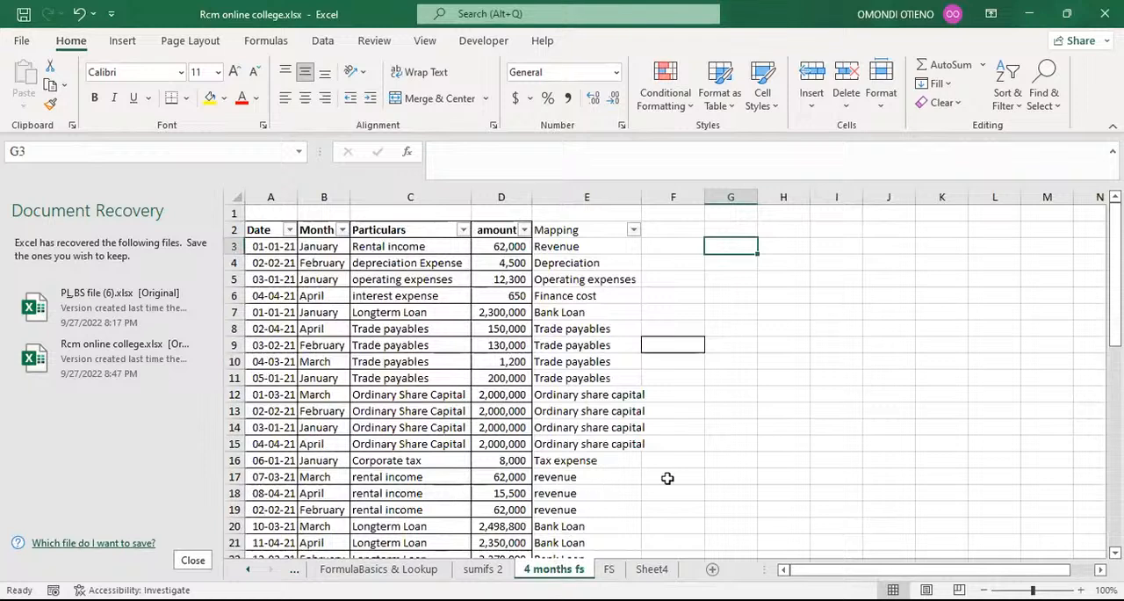
pyautogui.click(230, 212)
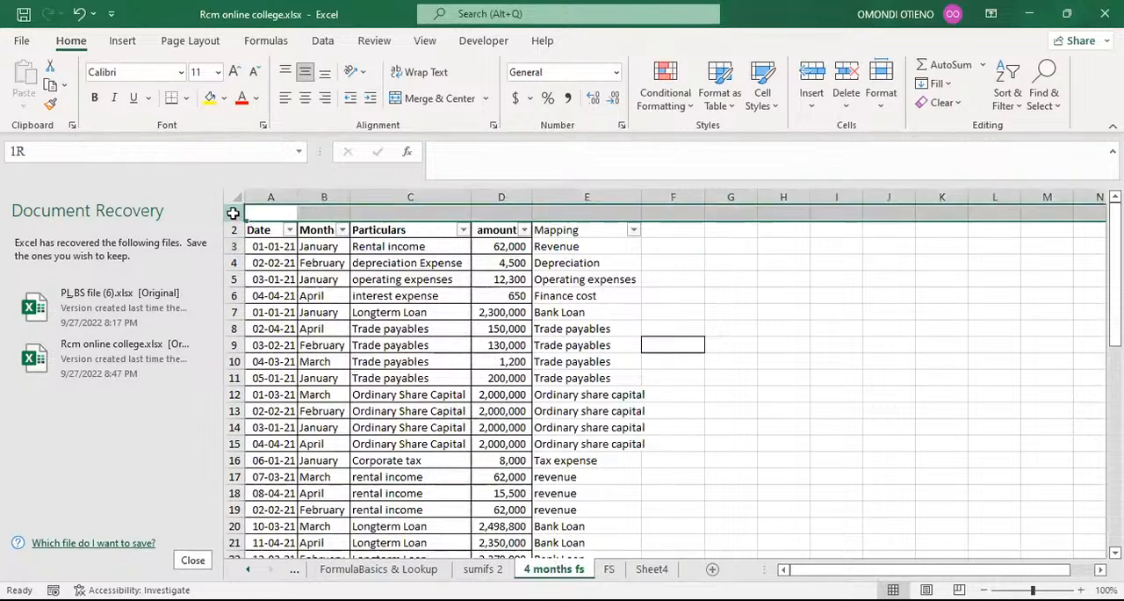
pyautogui.hotkey('ctrl', '-')
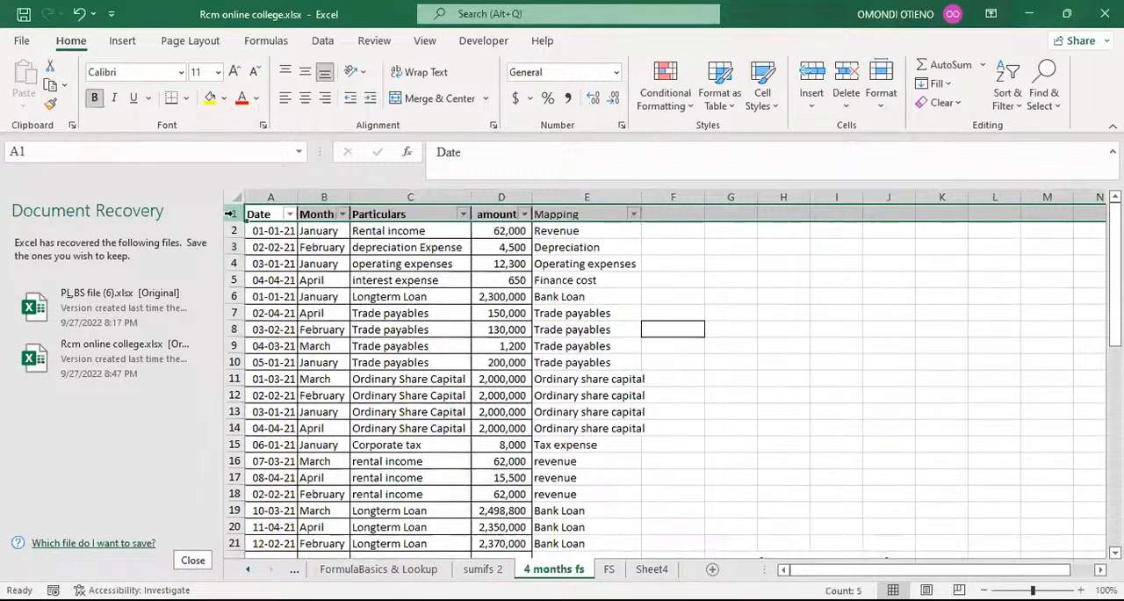
pyautogui.click(729, 261)
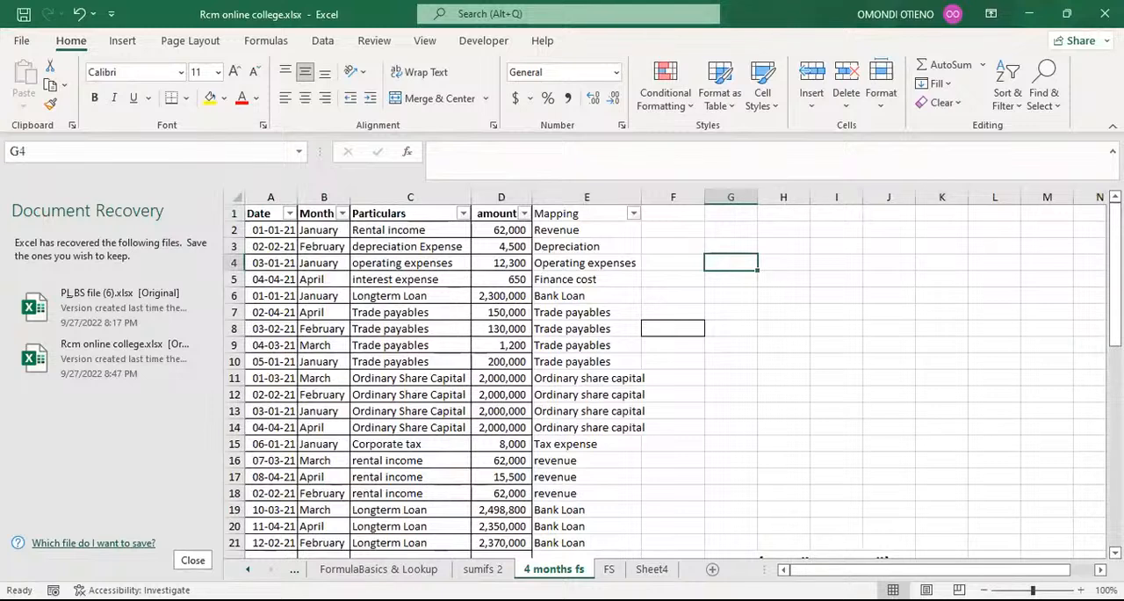
pyautogui.click(610, 568)
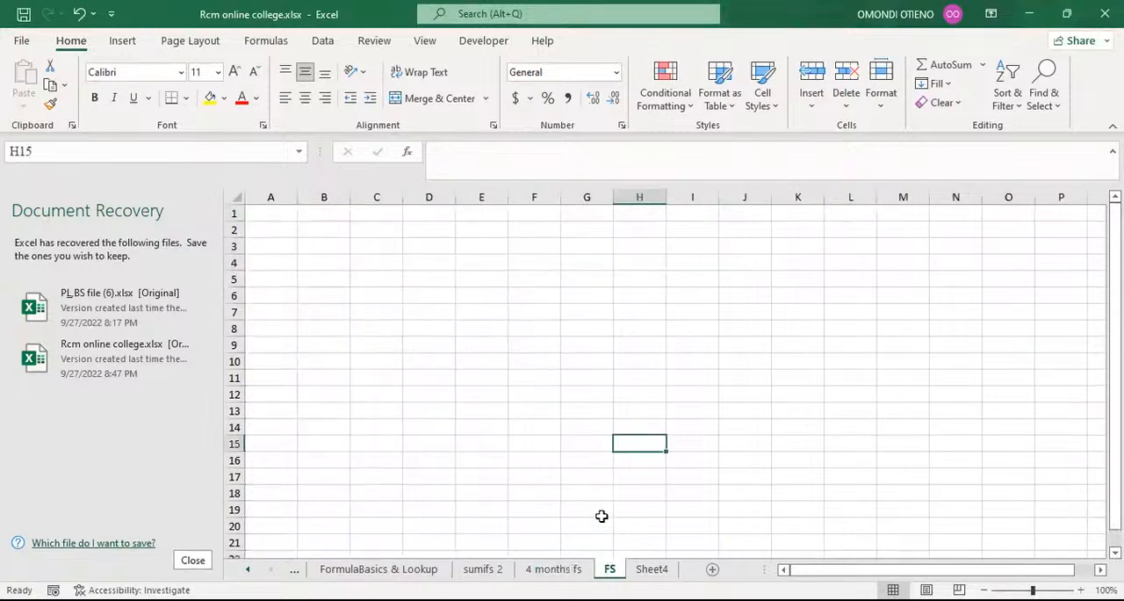
pyautogui.click(553, 568)
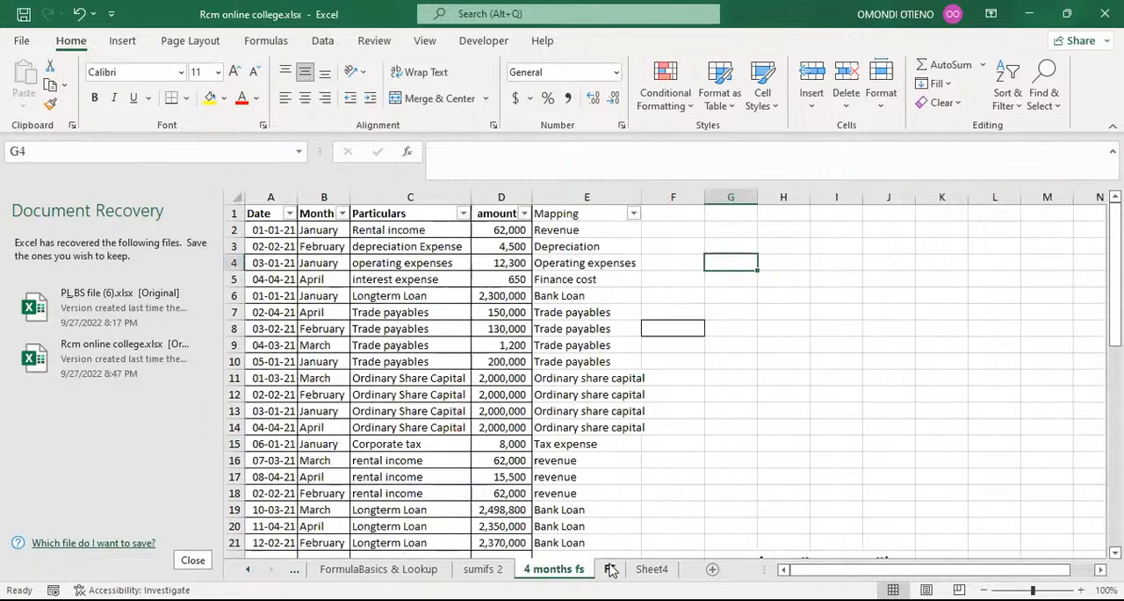
pyautogui.click(690, 444)
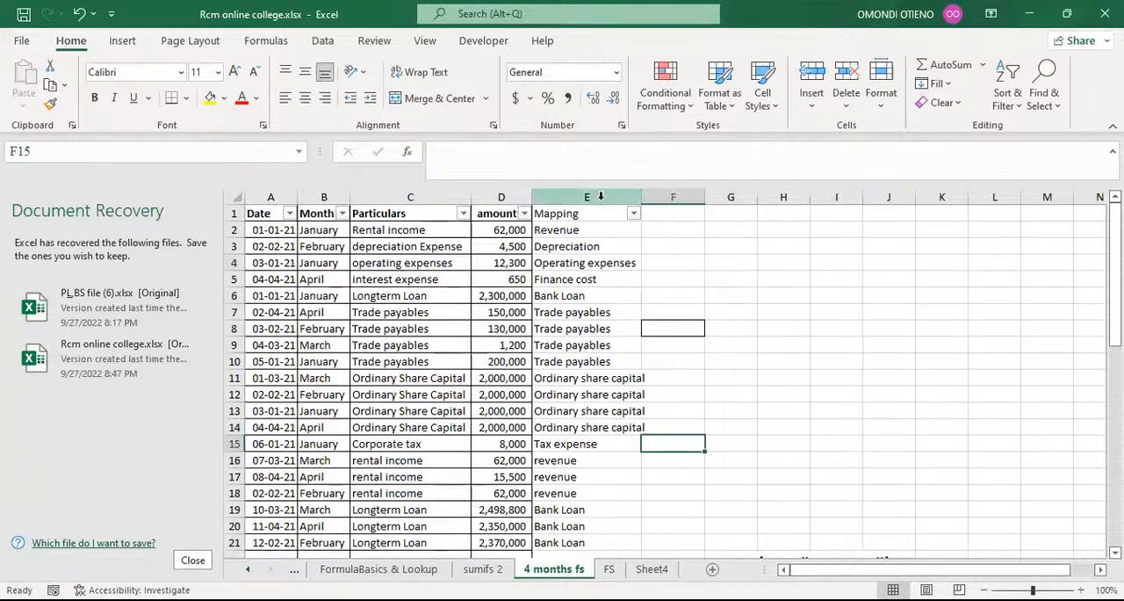
pyautogui.click(610, 570)
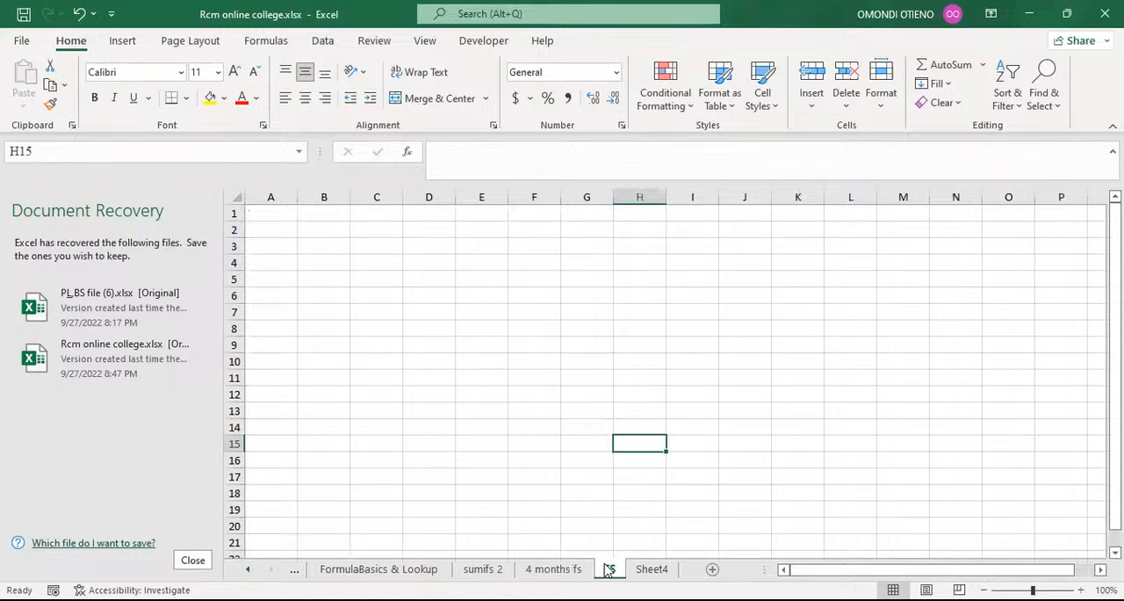
pyautogui.click(553, 569)
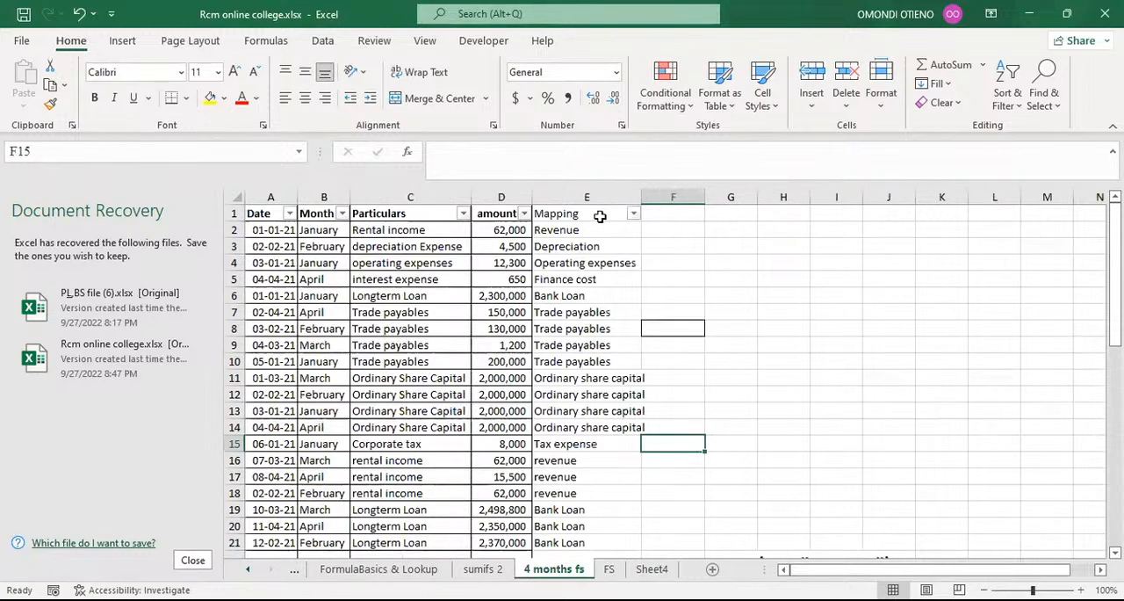
# Compare the Particulars and Mapping columns on the 4 months fs sheet and check the first mapping categories.
pyautogui.click(406, 217)
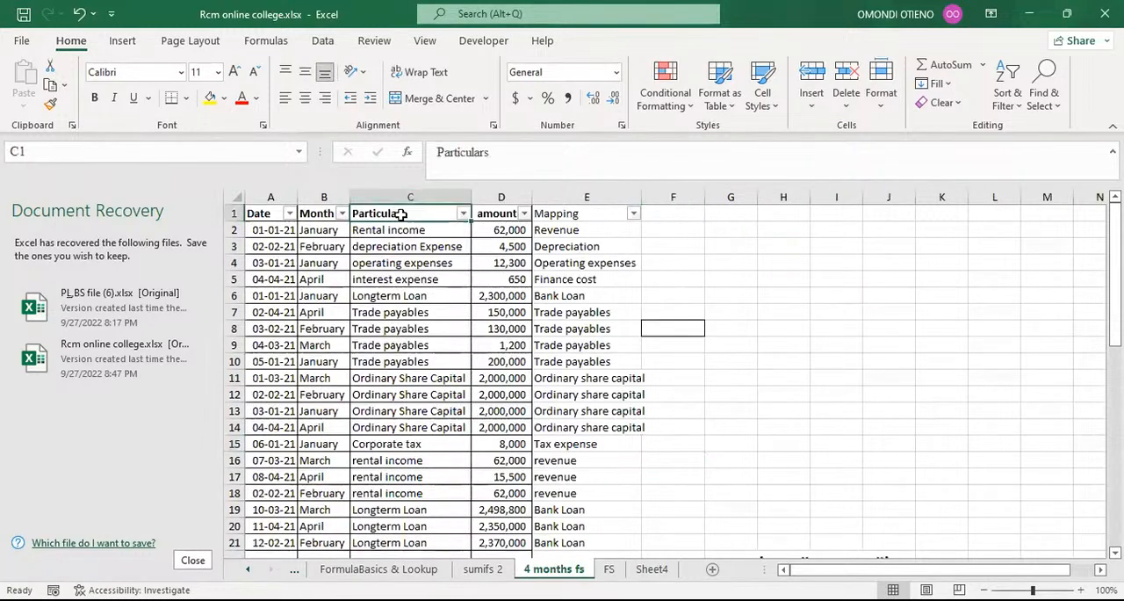
pyautogui.click(406, 197)
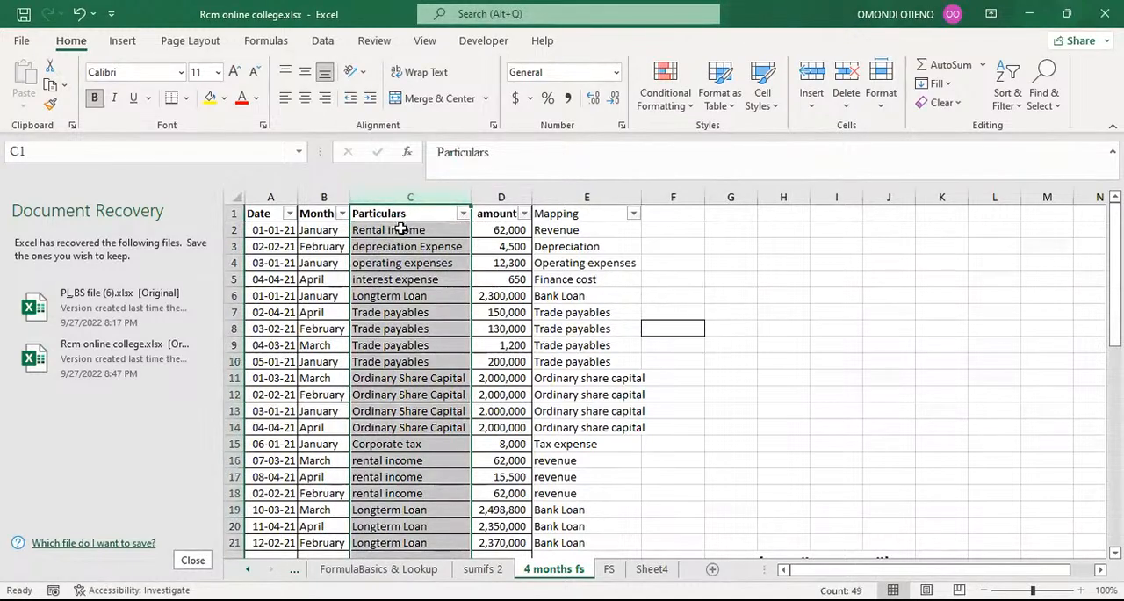
pyautogui.click(579, 197)
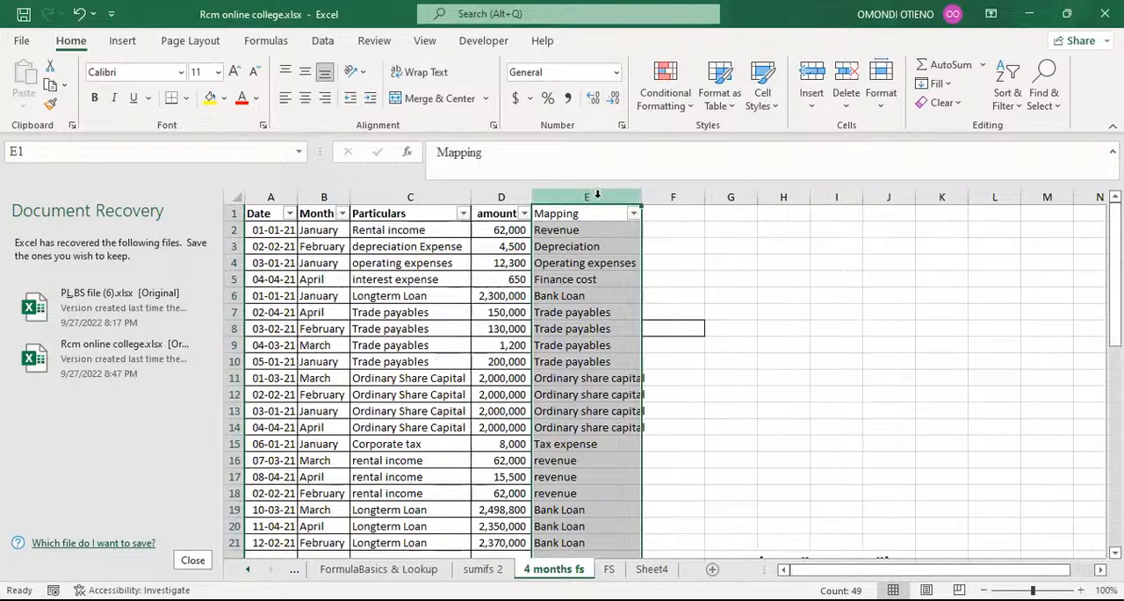
pyautogui.click(600, 232)
pyautogui.click(602, 248)
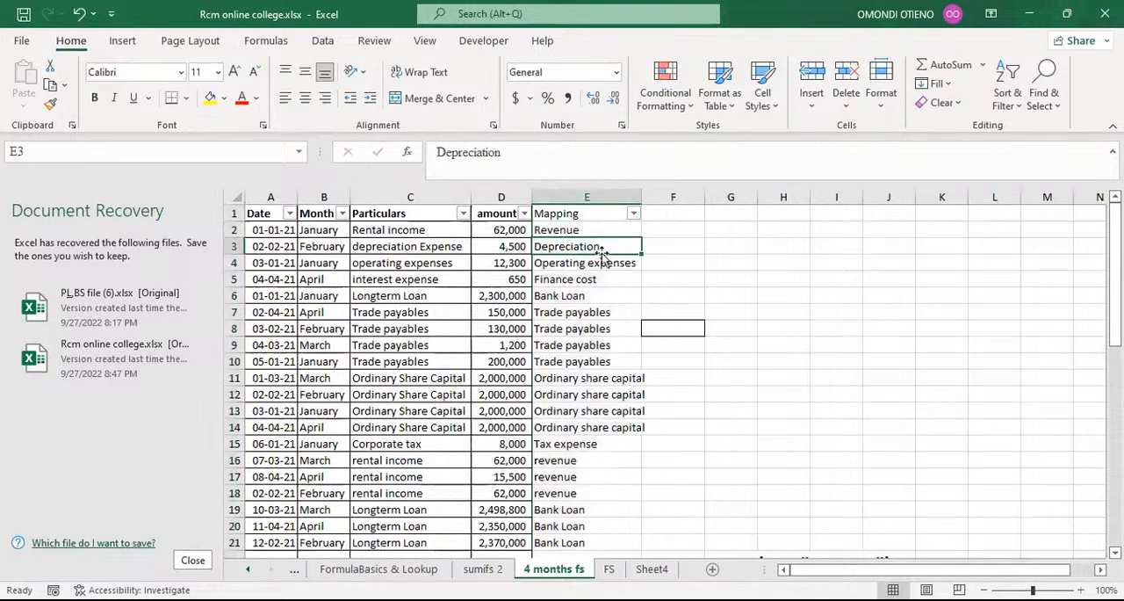
pyautogui.click(603, 281)
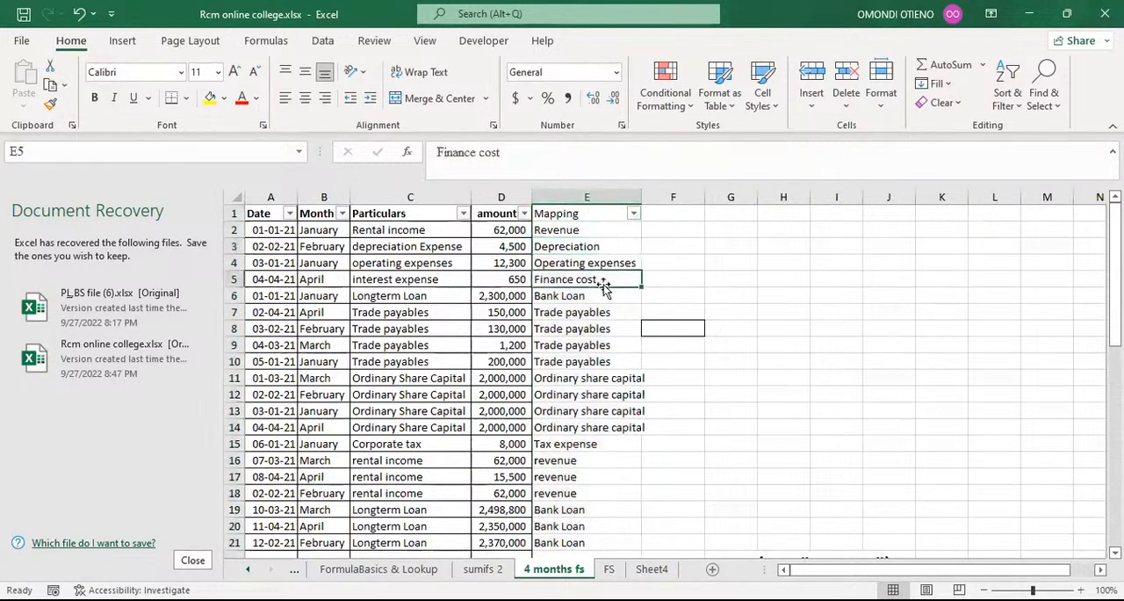
pyautogui.click(574, 318)
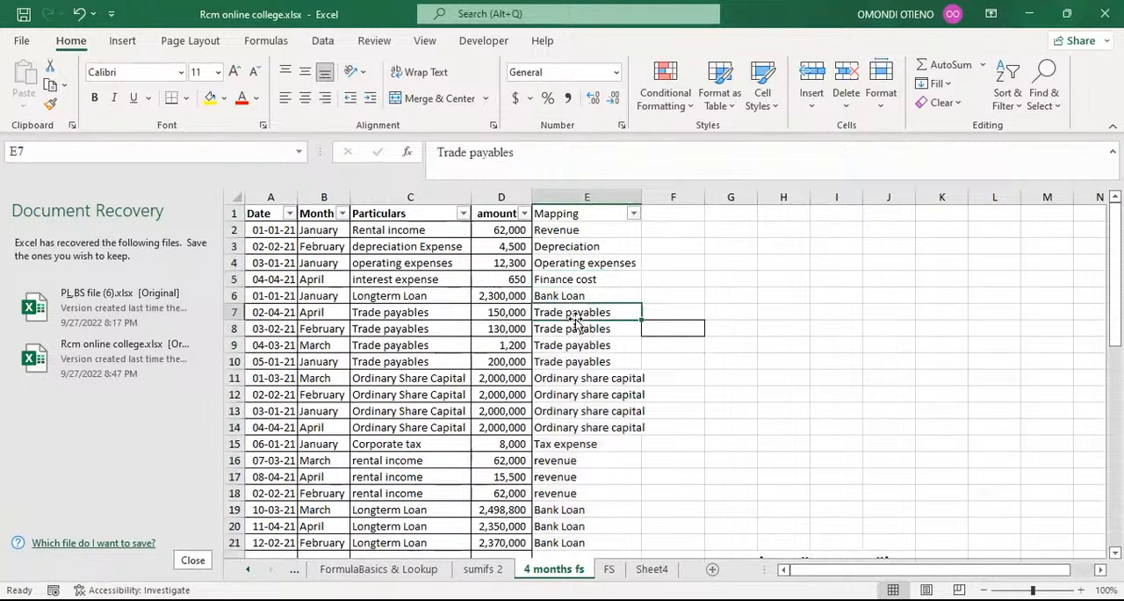
# Copy the whole Mapping column E from the 4 months fs sheet into column A of the FS sheet.
pyautogui.click(582, 190)
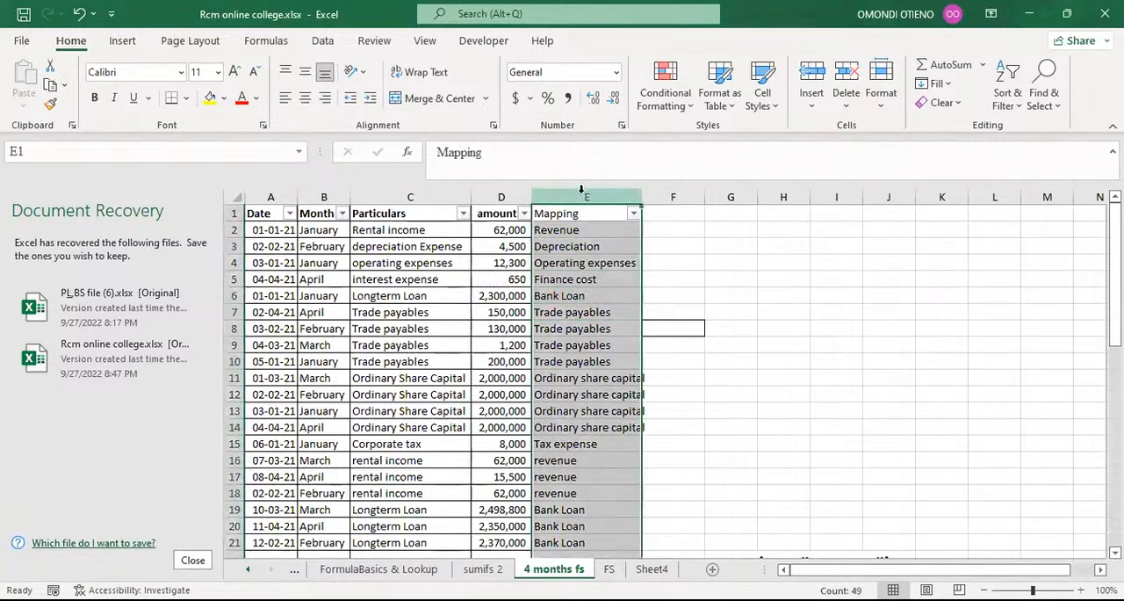
pyautogui.hotkey('ctrl', 'c')
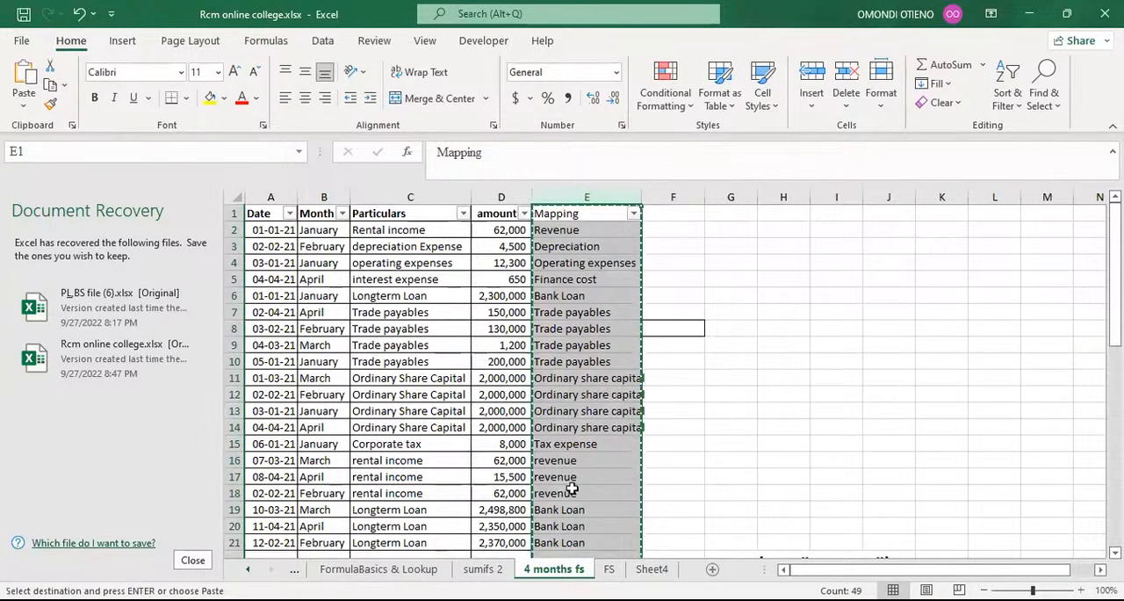
pyautogui.click(609, 568)
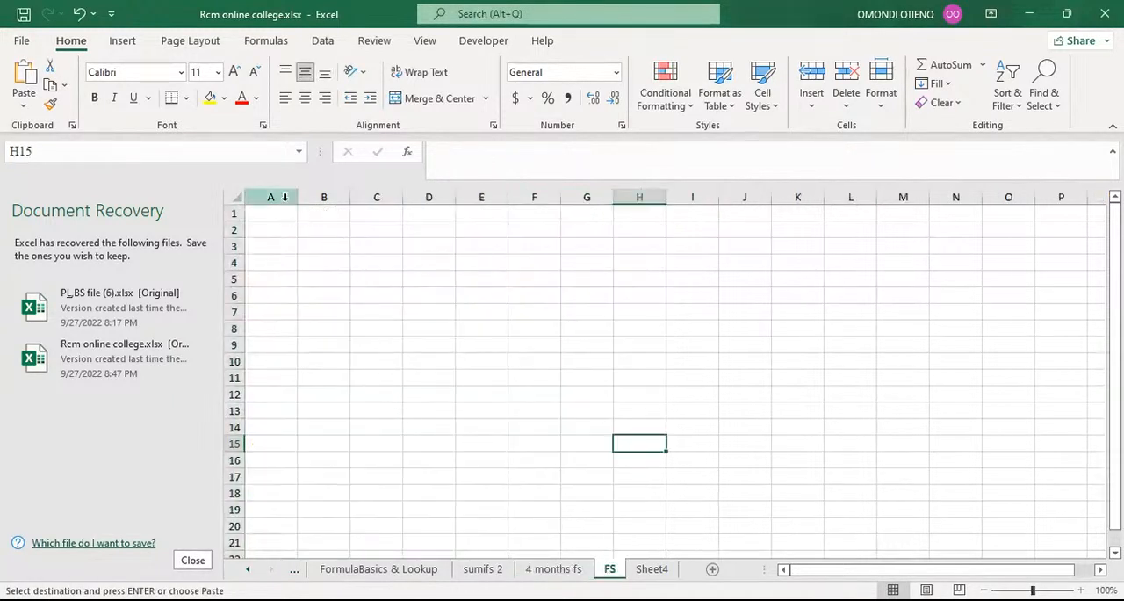
pyautogui.click(285, 197)
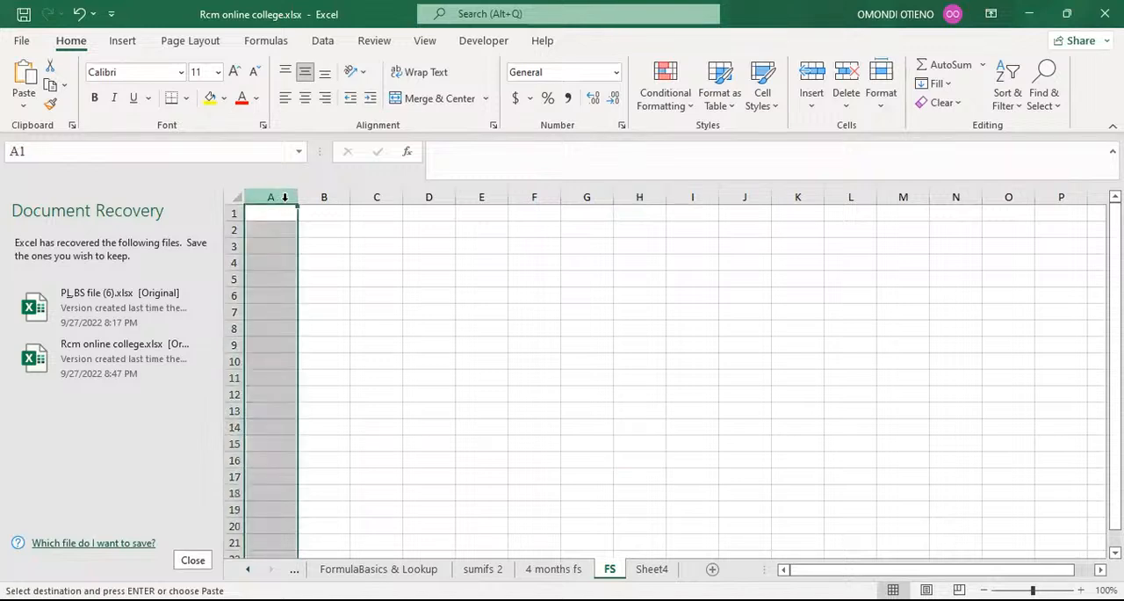
pyautogui.click(21, 78)
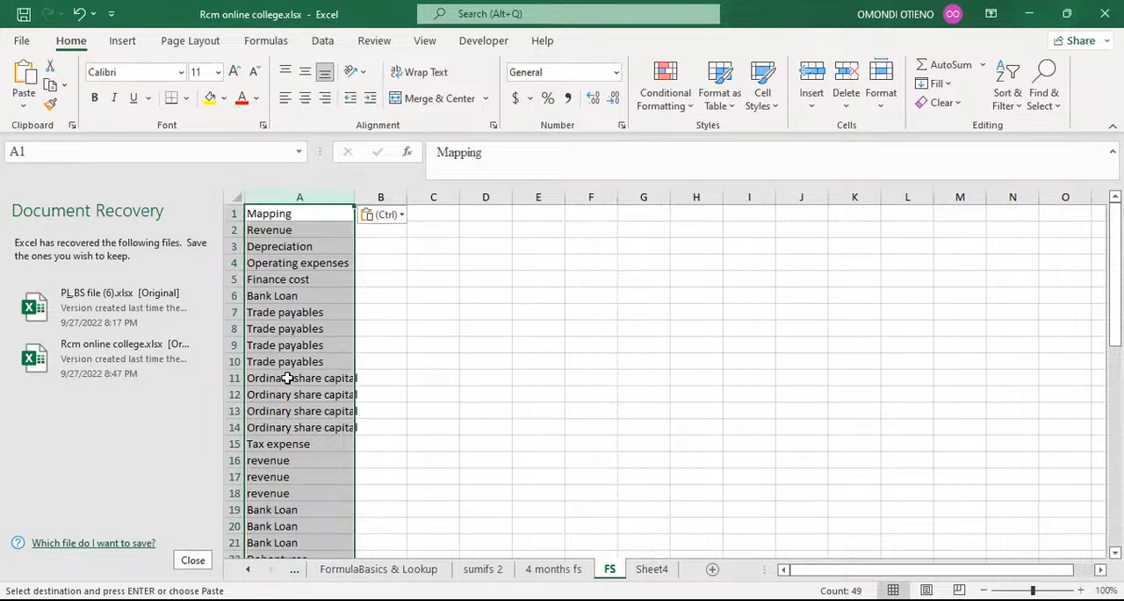
# Remove duplicates from the Mapping column on the FS sheet, treating the first row as a header, and autofit column A.
pyautogui.click(323, 41)
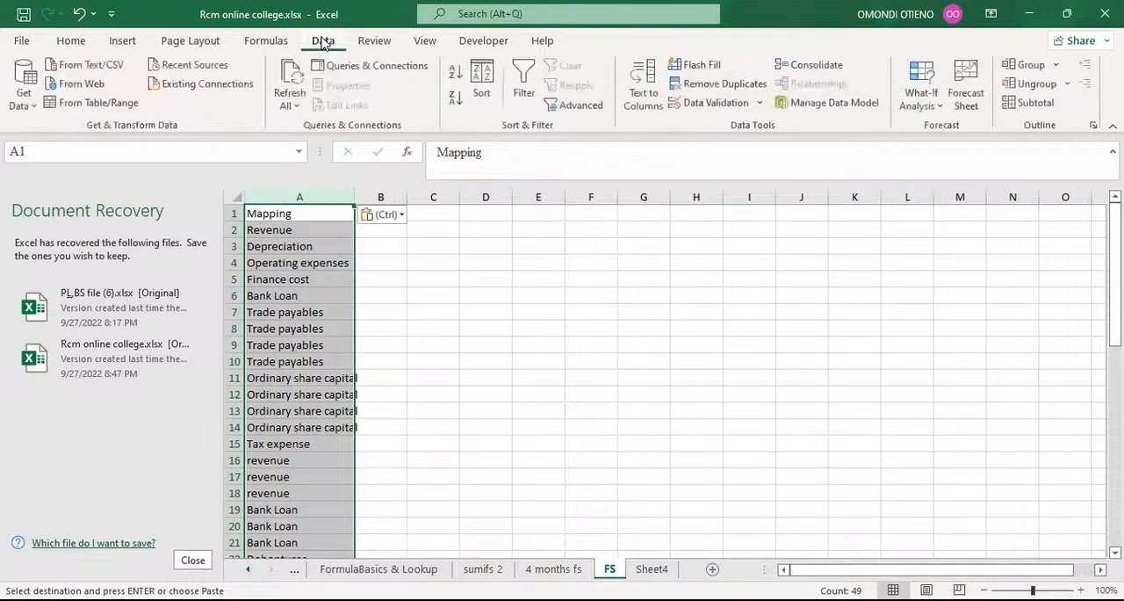
pyautogui.click(726, 85)
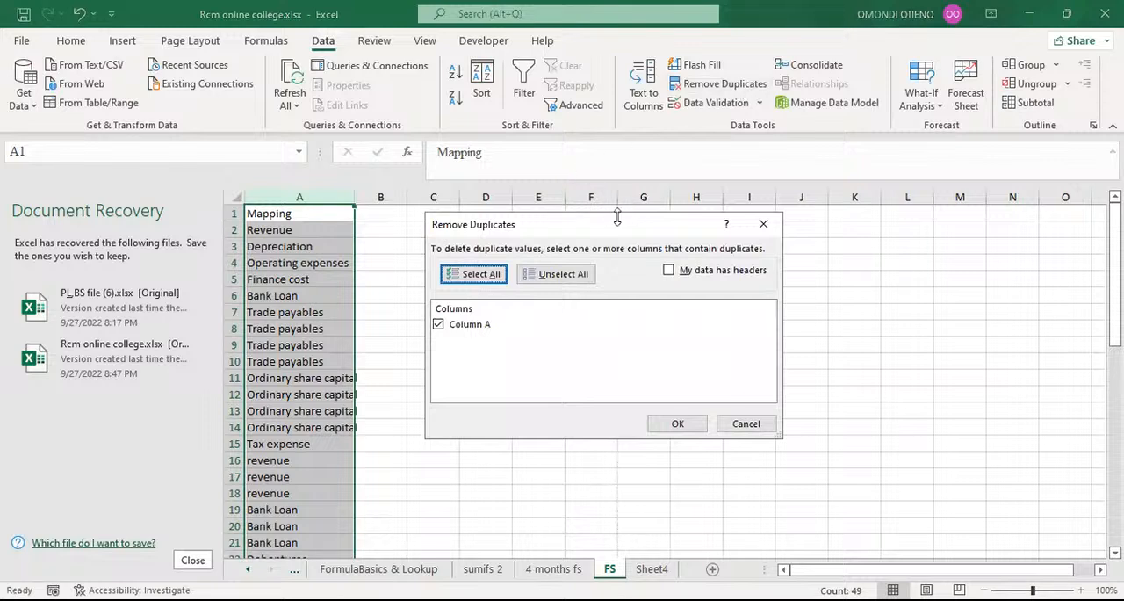
pyautogui.click(669, 271)
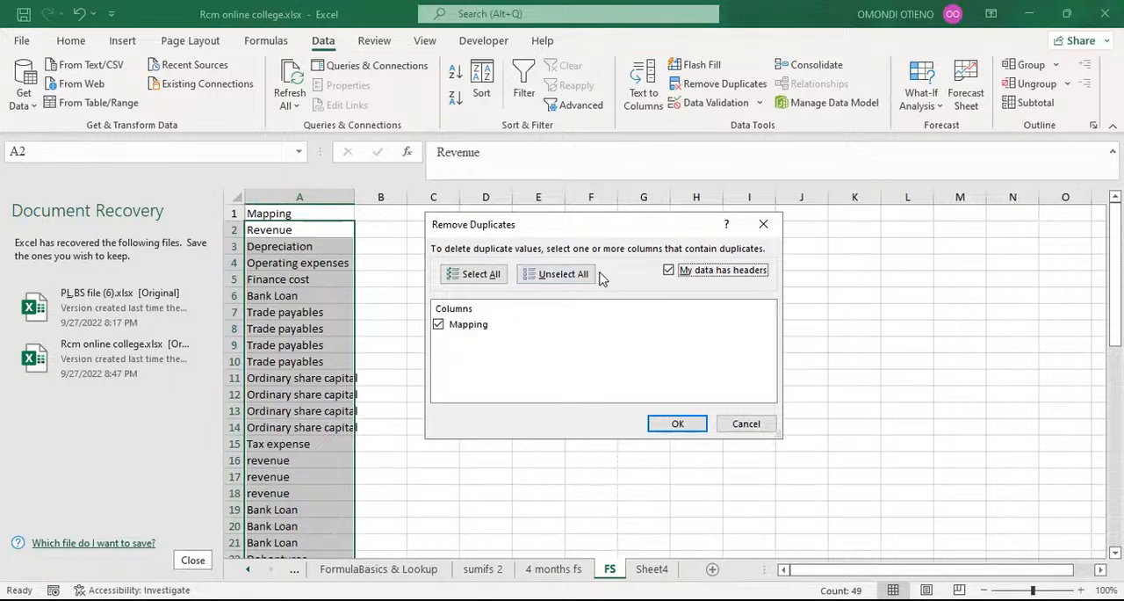
pyautogui.click(677, 425)
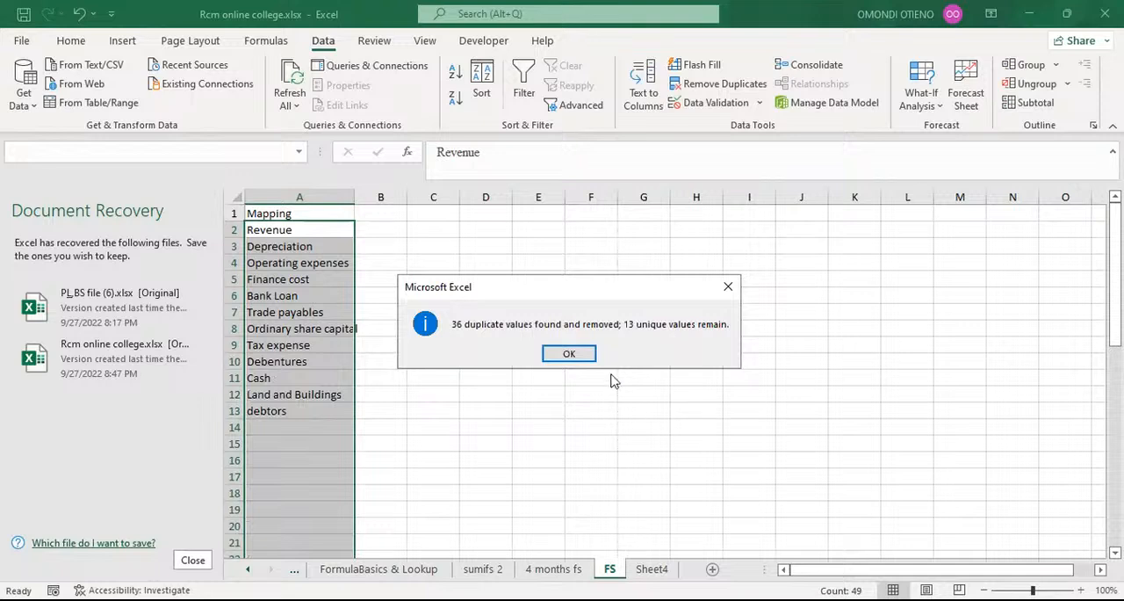
pyautogui.click(569, 354)
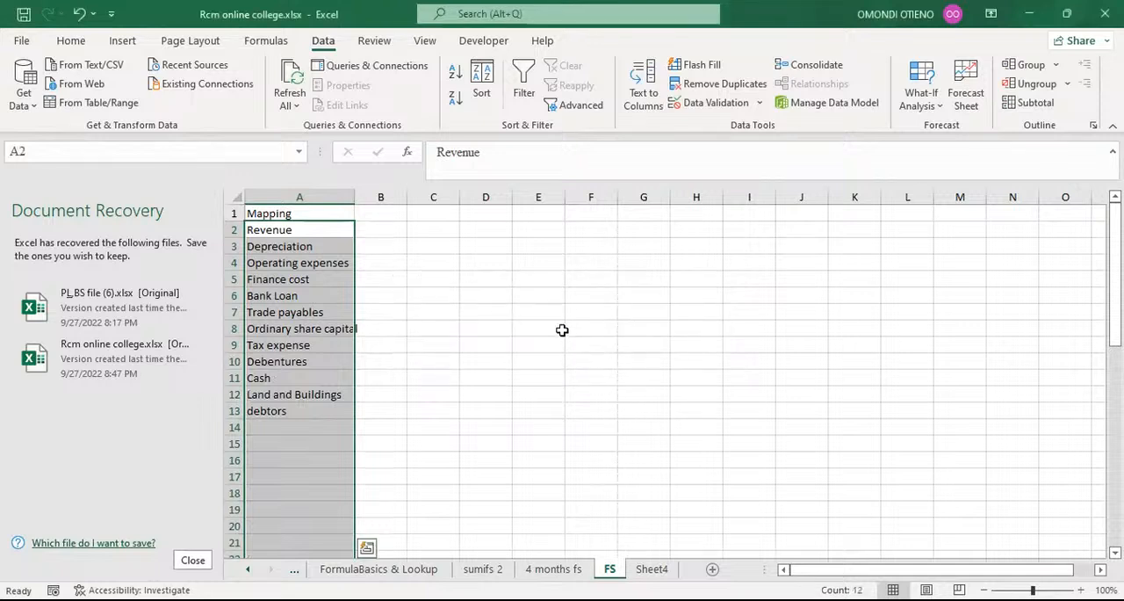
pyautogui.click(527, 329)
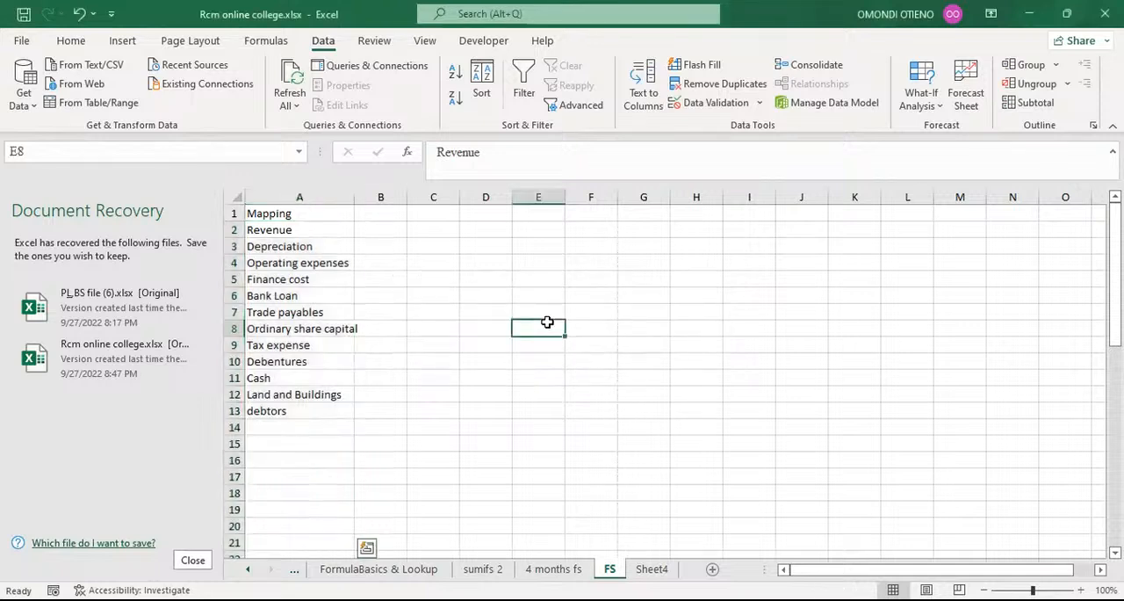
pyautogui.doubleClick(352, 198)
pyautogui.click(284, 229)
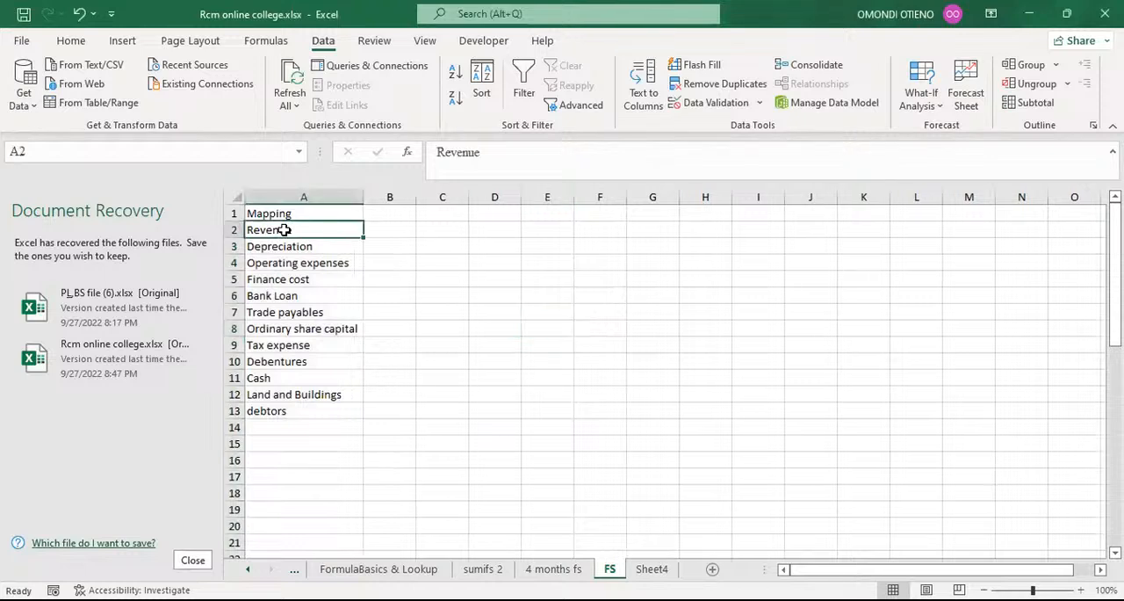
pyautogui.click(298, 248)
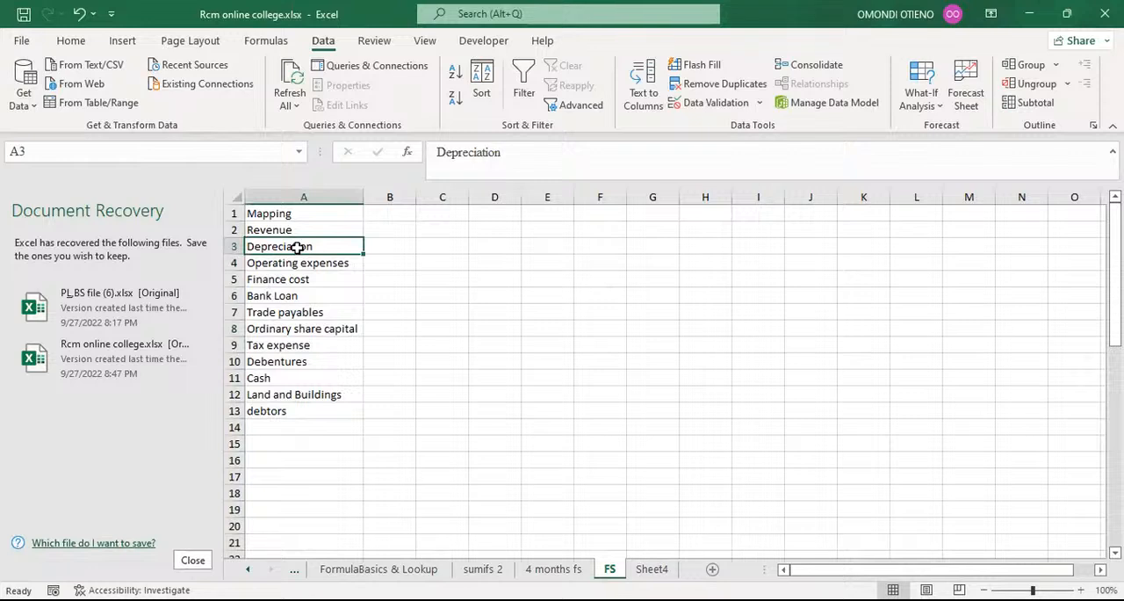
pyautogui.click(296, 278)
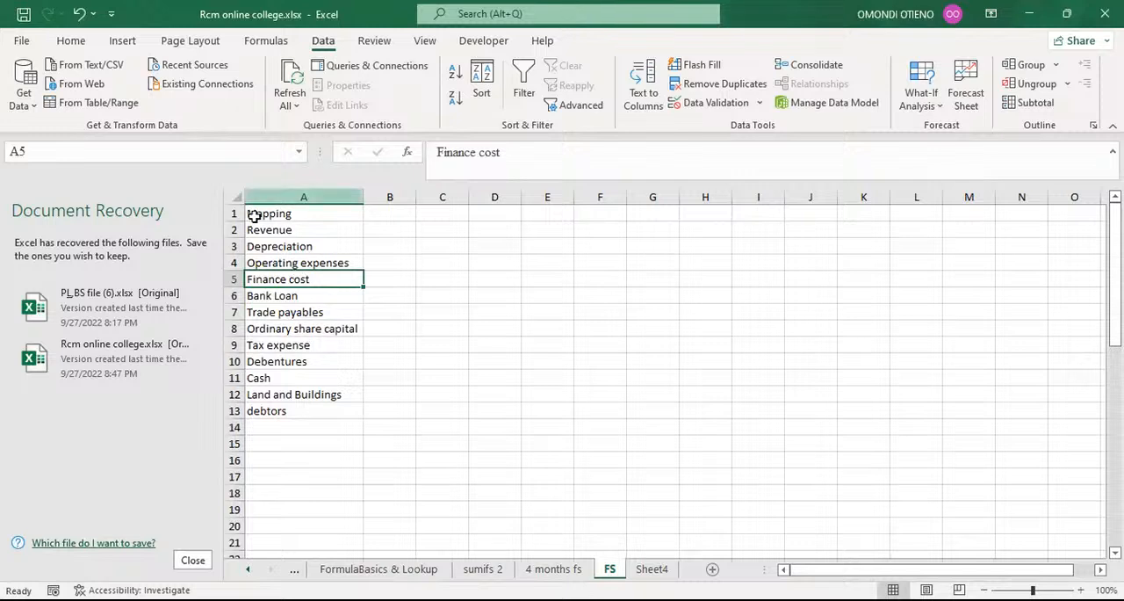
pyautogui.click(284, 230)
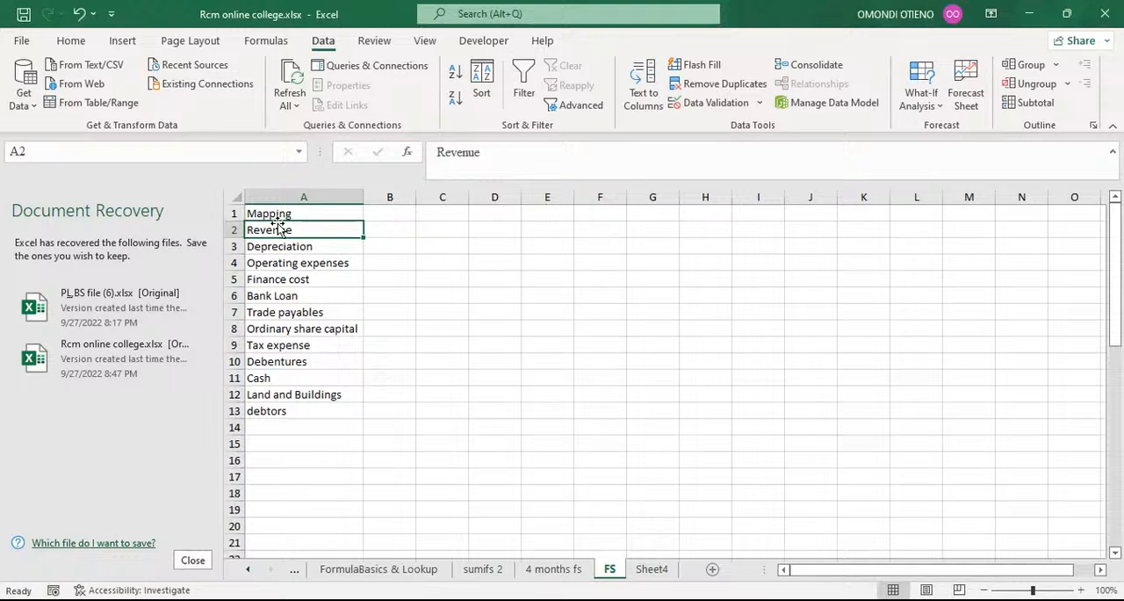
pyautogui.click(398, 229)
pyautogui.click(429, 229)
pyautogui.click(486, 229)
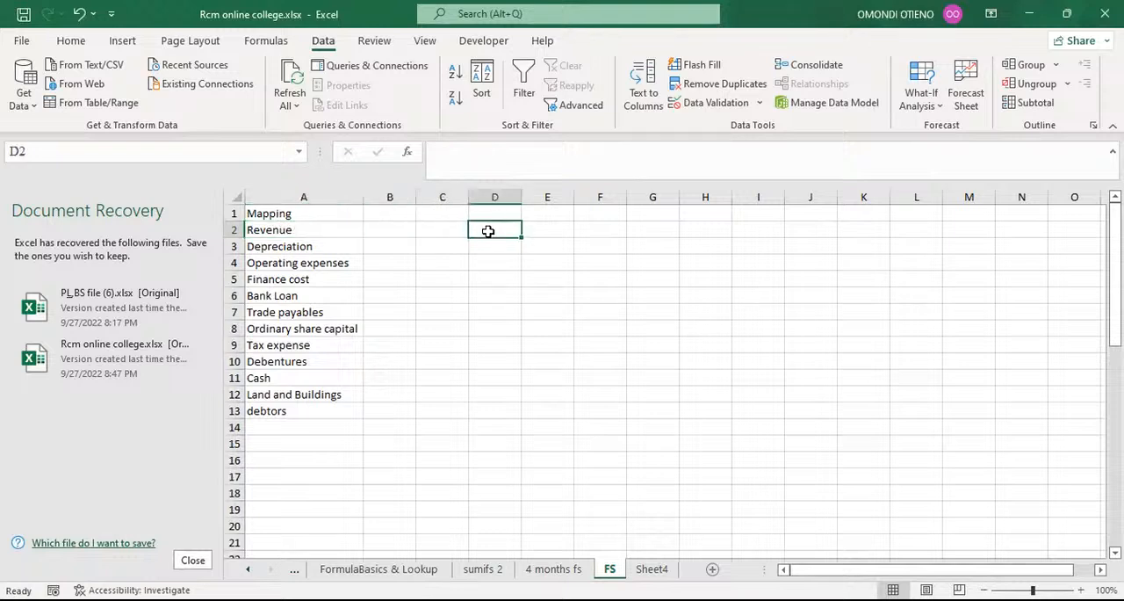
pyautogui.click(540, 228)
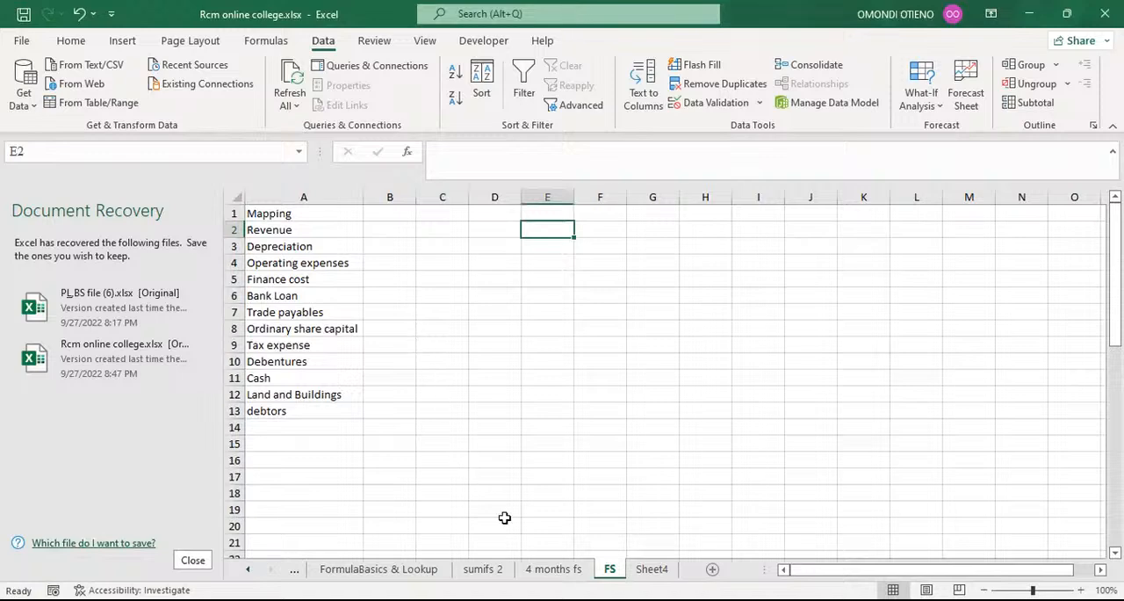
# Copy the whole Month column B from the 4 months fs sheet and paste it as values into column F of the FS sheet.
pyautogui.click(552, 569)
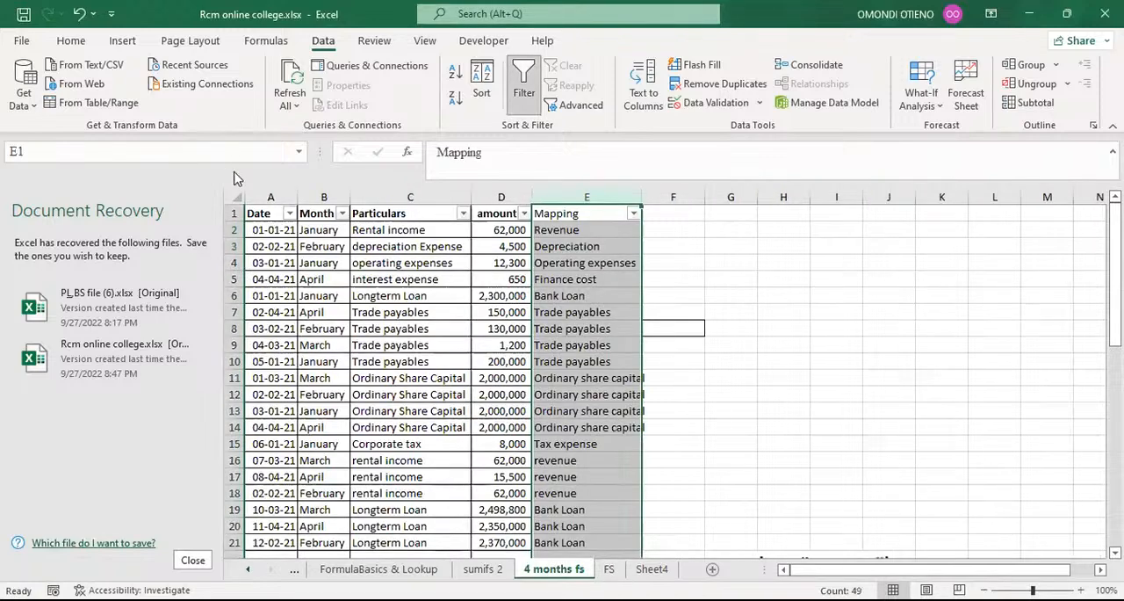
pyautogui.click(315, 228)
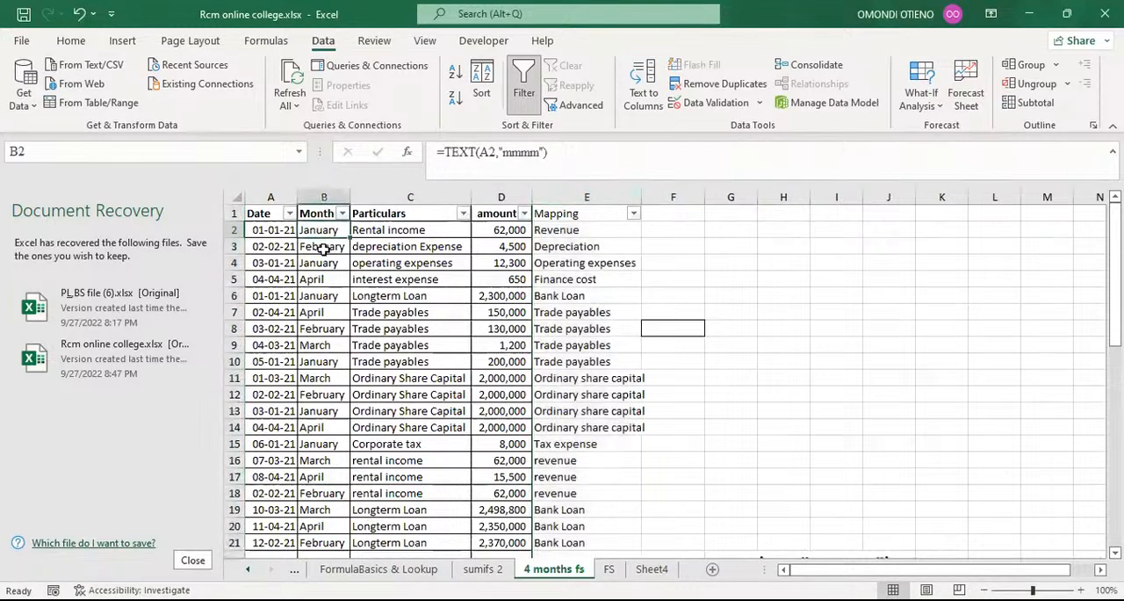
pyautogui.click(323, 246)
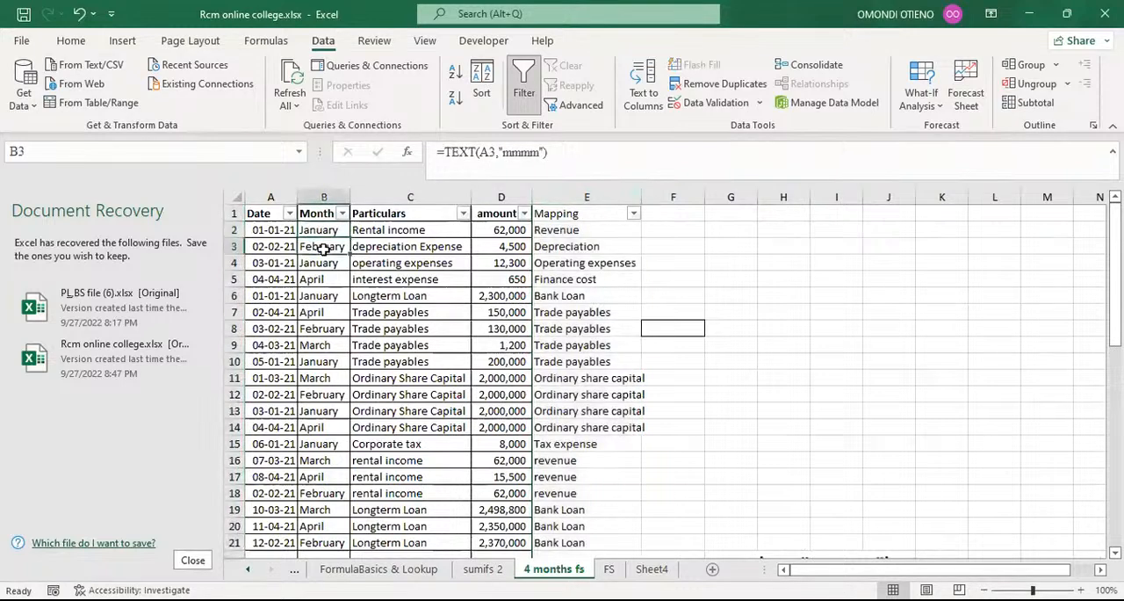
pyautogui.click(315, 195)
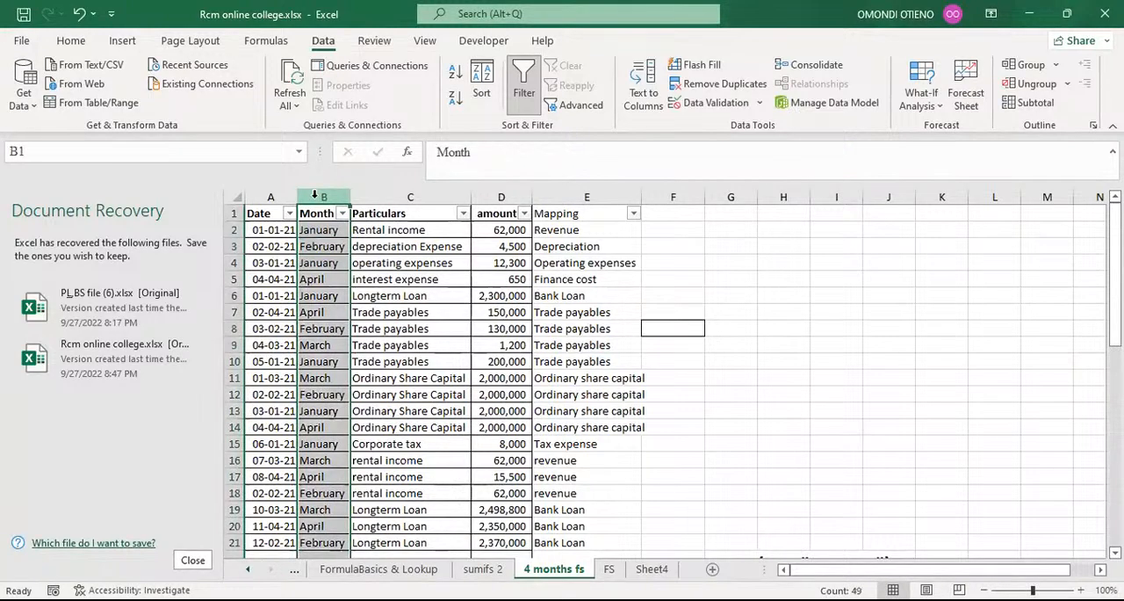
pyautogui.hotkey('ctrl', 'c')
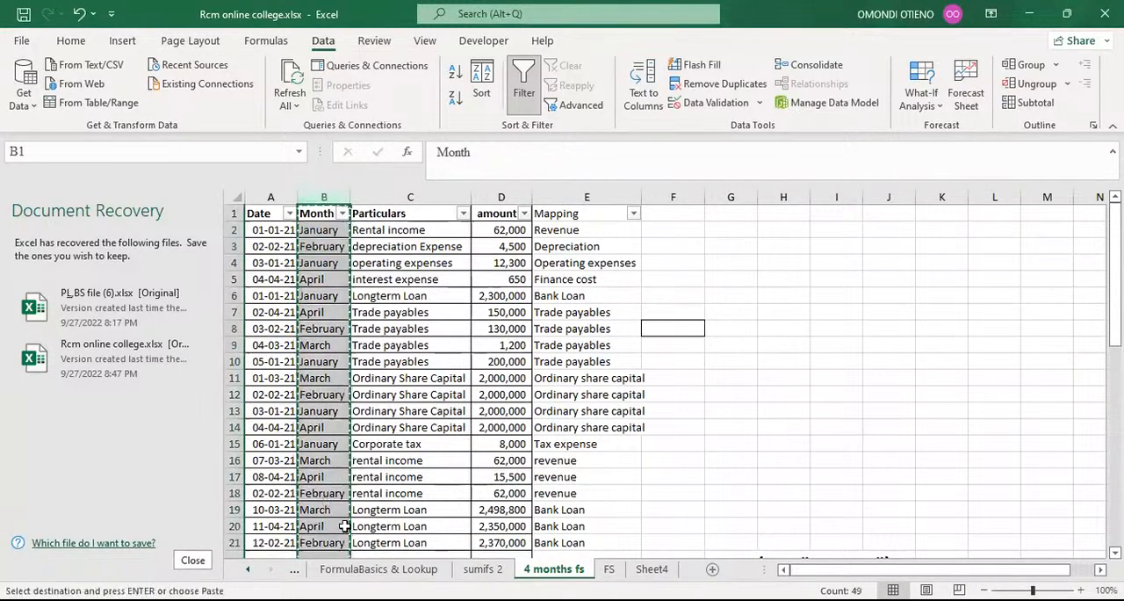
pyautogui.click(610, 570)
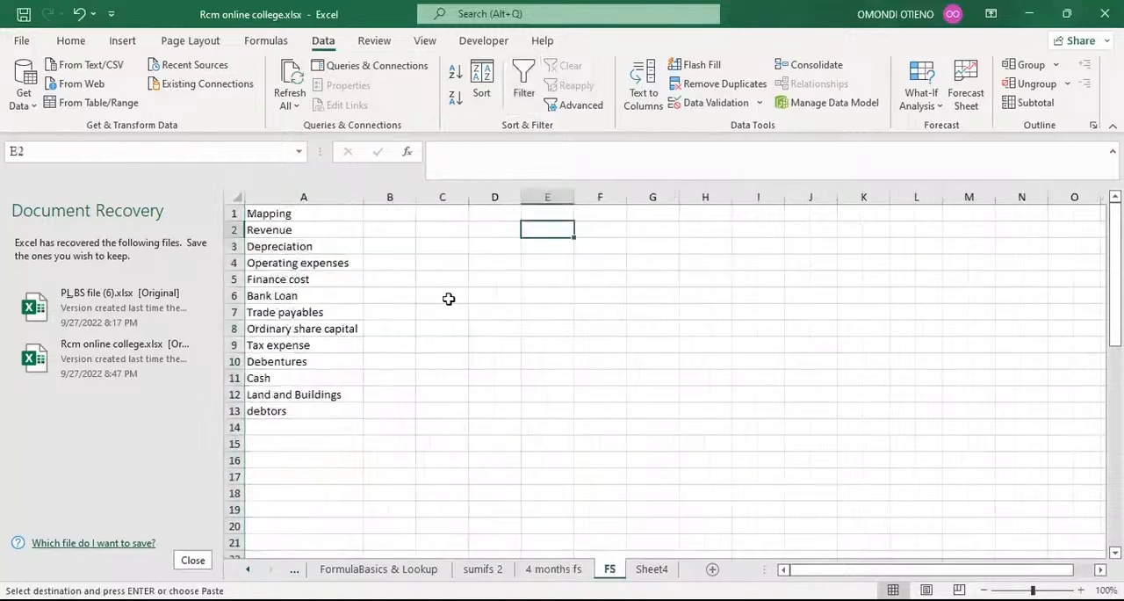
pyautogui.click(591, 197)
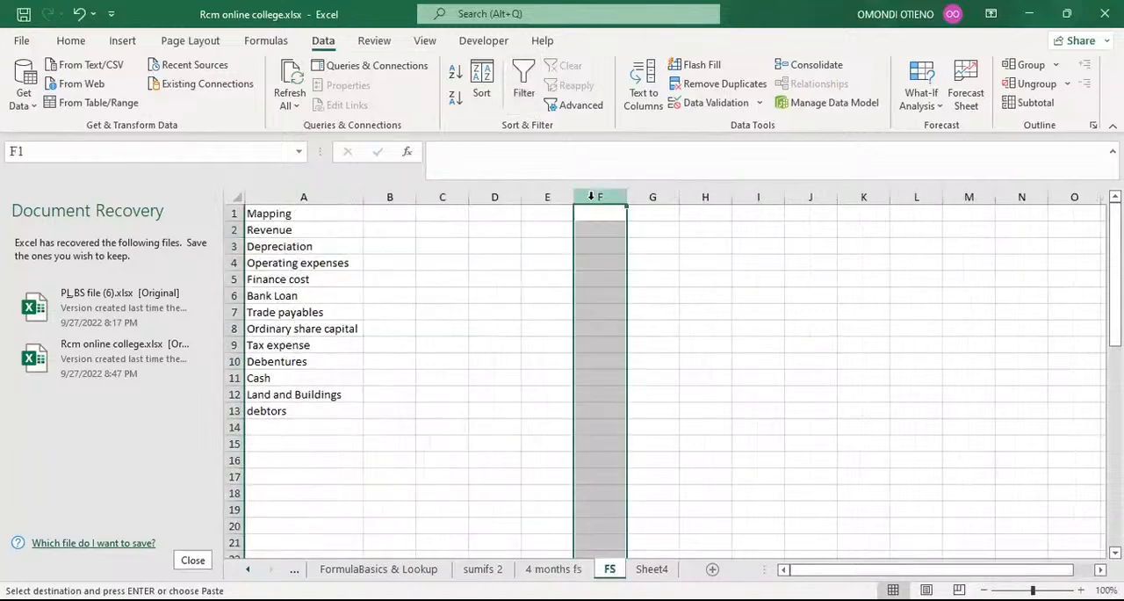
pyautogui.click(24, 43)
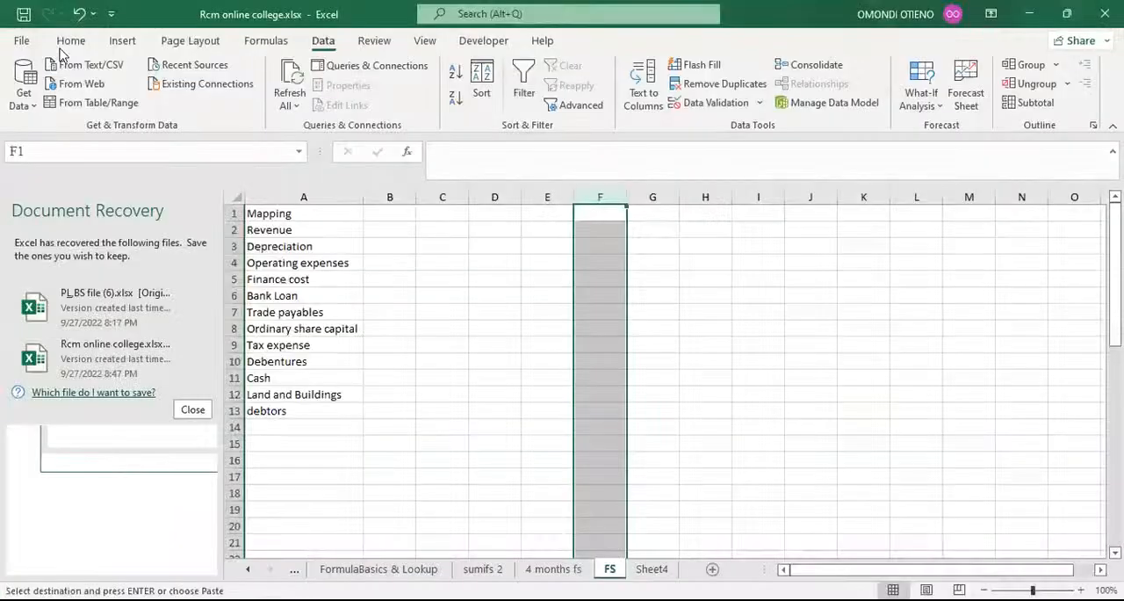
pyautogui.click(71, 41)
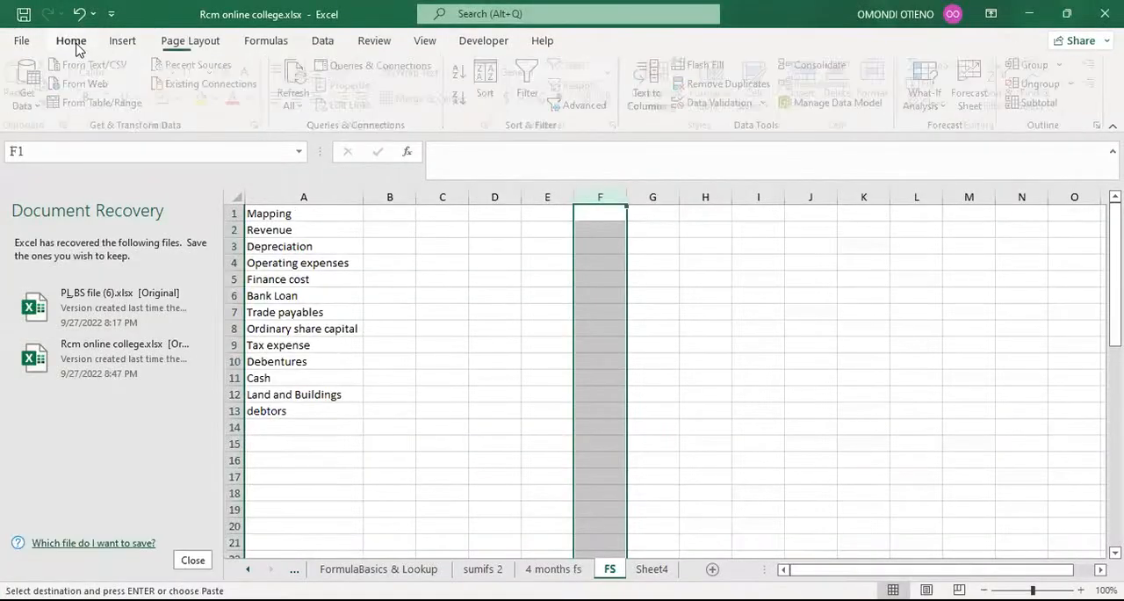
pyautogui.click(26, 106)
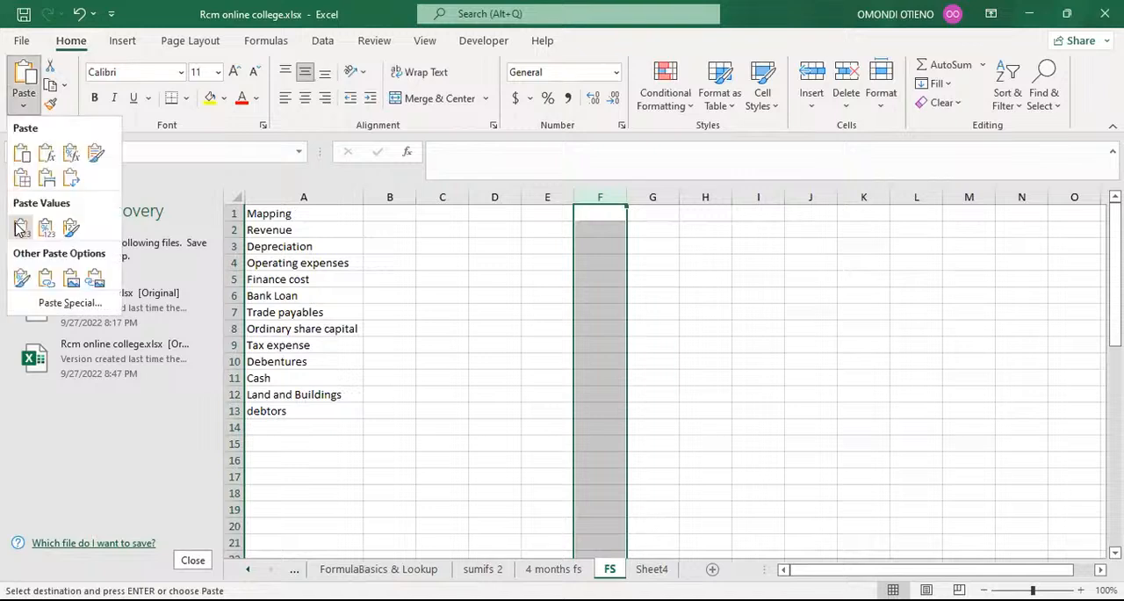
pyautogui.click(20, 228)
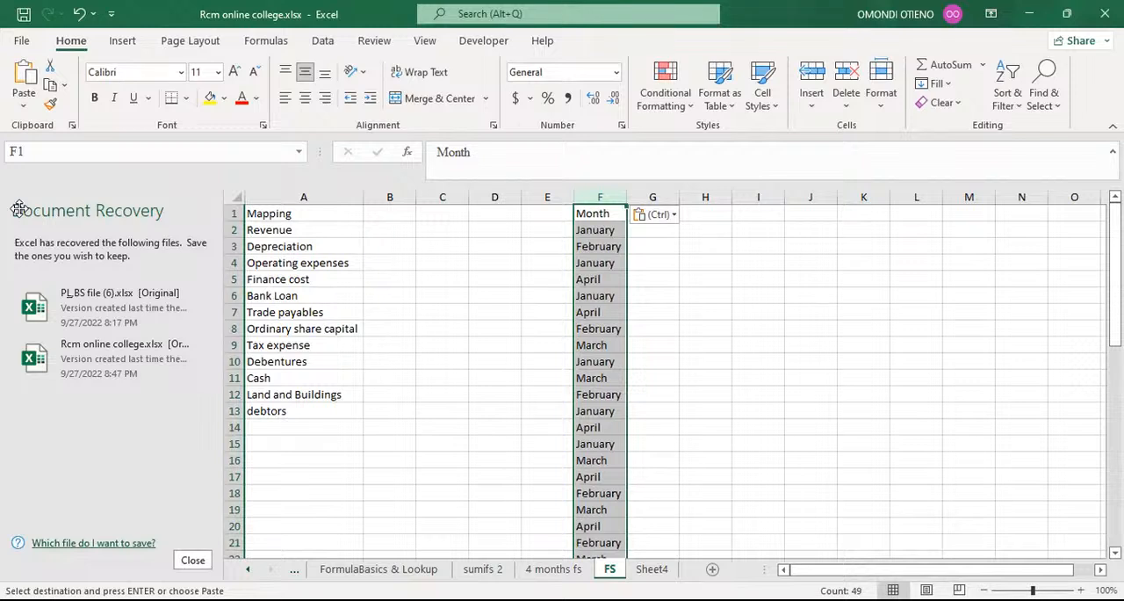
# Remove duplicates from the Month column F on the FS sheet, treating the first row as a header.
pyautogui.press('alt')
pyautogui.press('a')
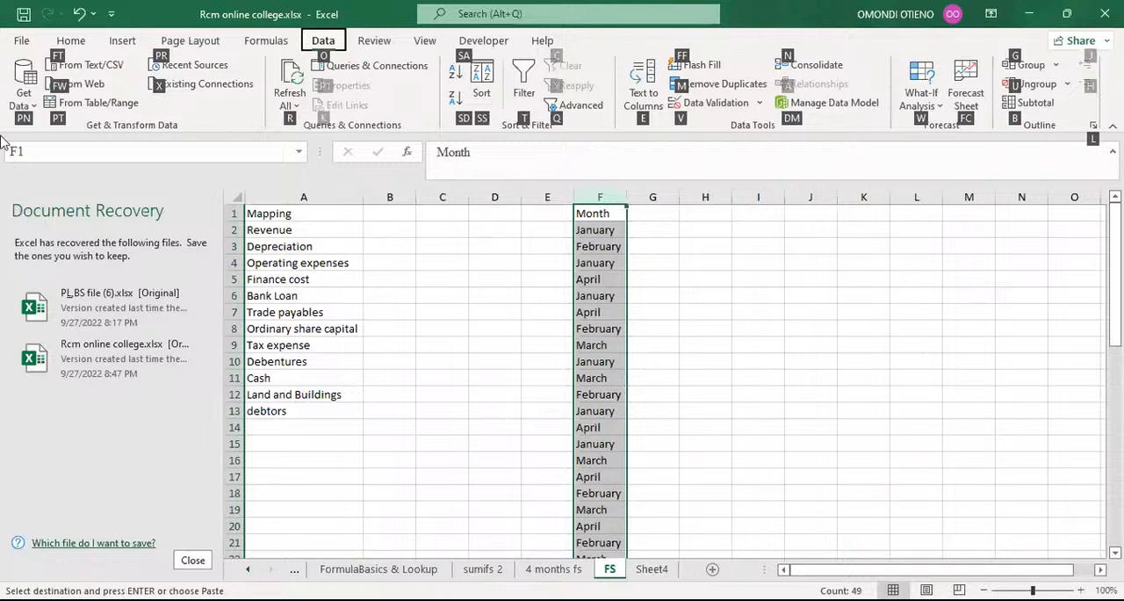
pyautogui.press('m')
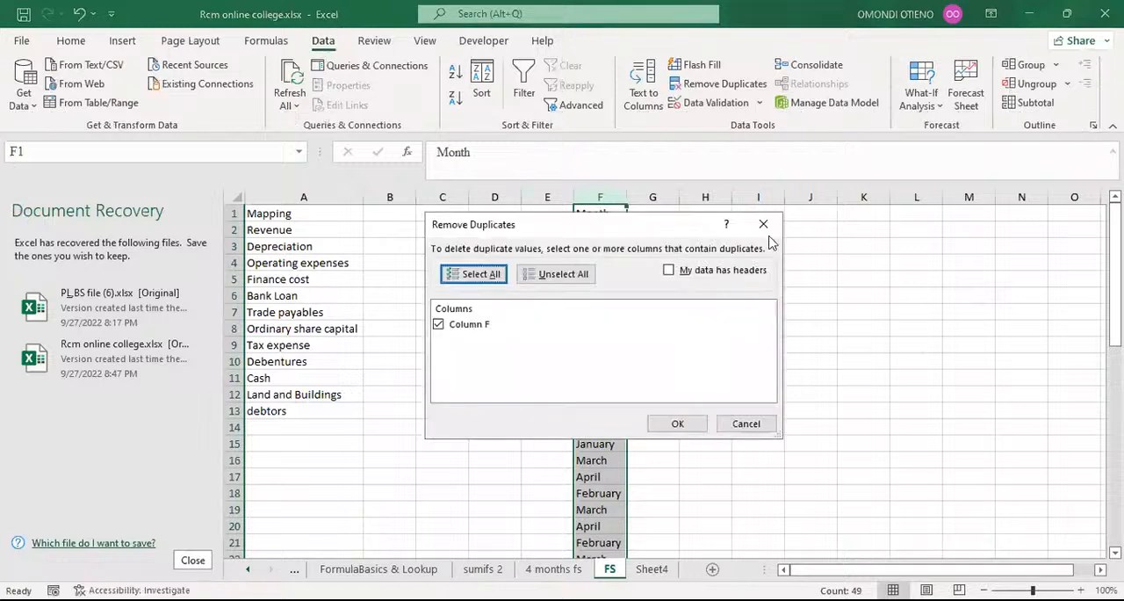
pyautogui.click(670, 273)
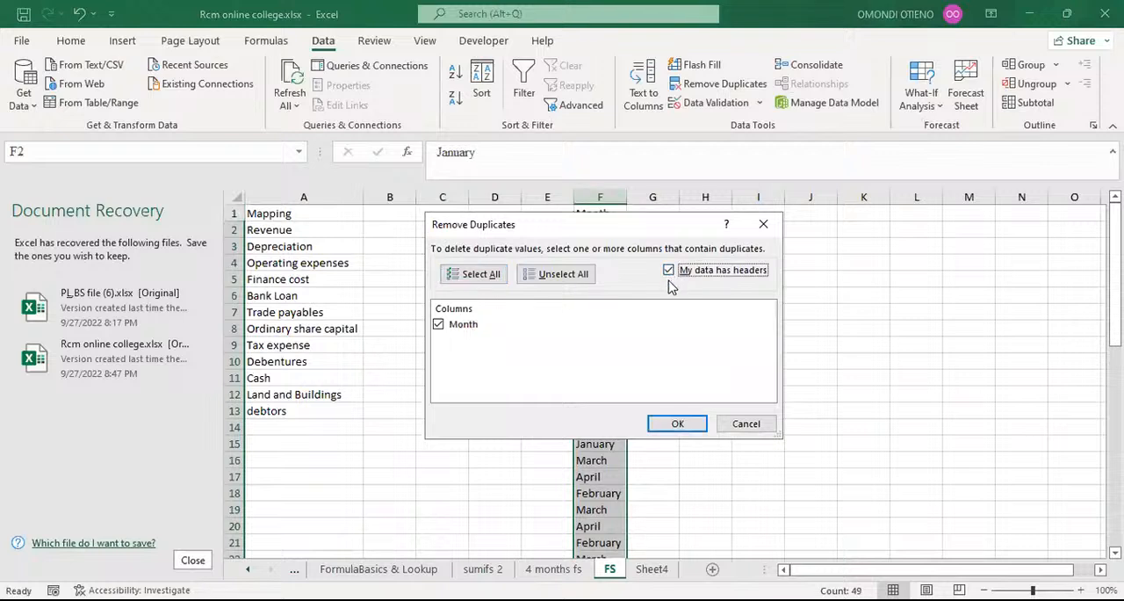
pyautogui.click(666, 427)
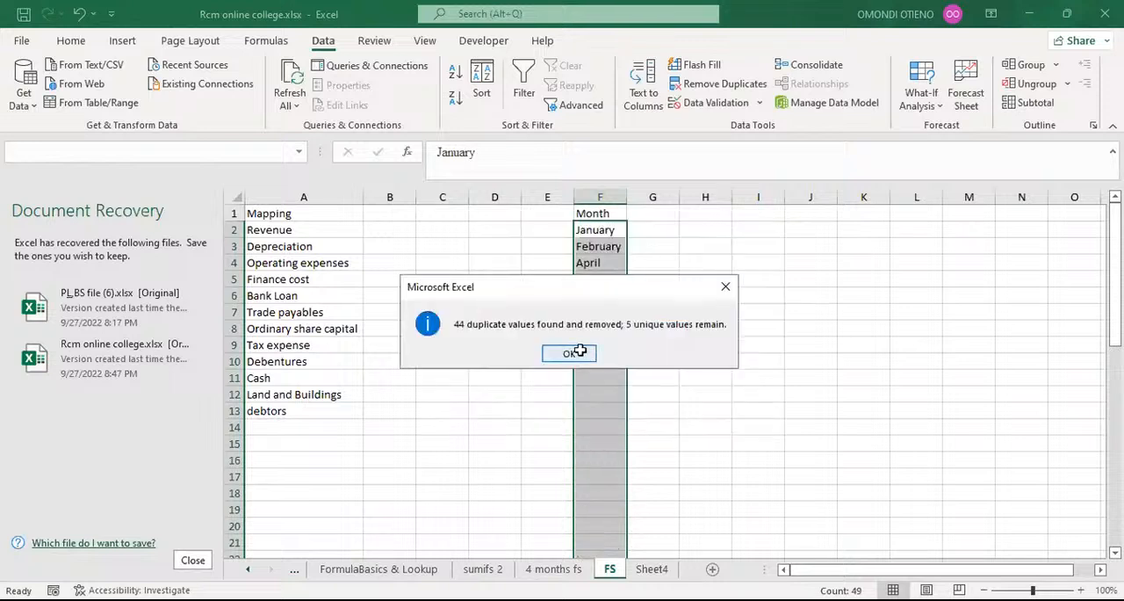
pyautogui.press('Return')
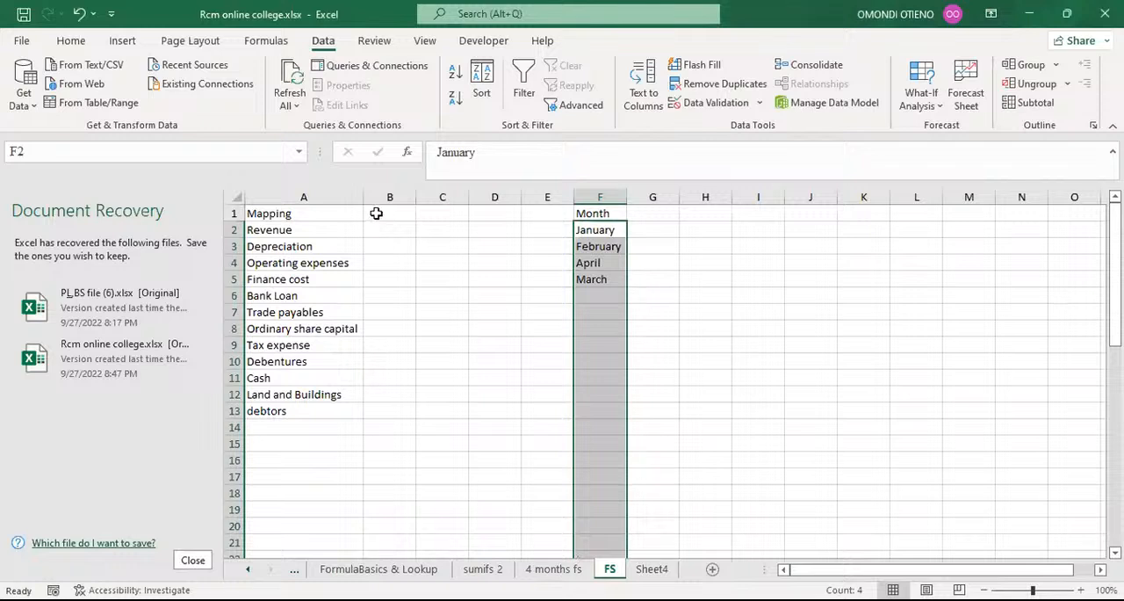
# Enter January in B1 of the FS sheet and fill the month headers across to April in E1.
pyautogui.click(375, 214)
pyautogui.write('J')
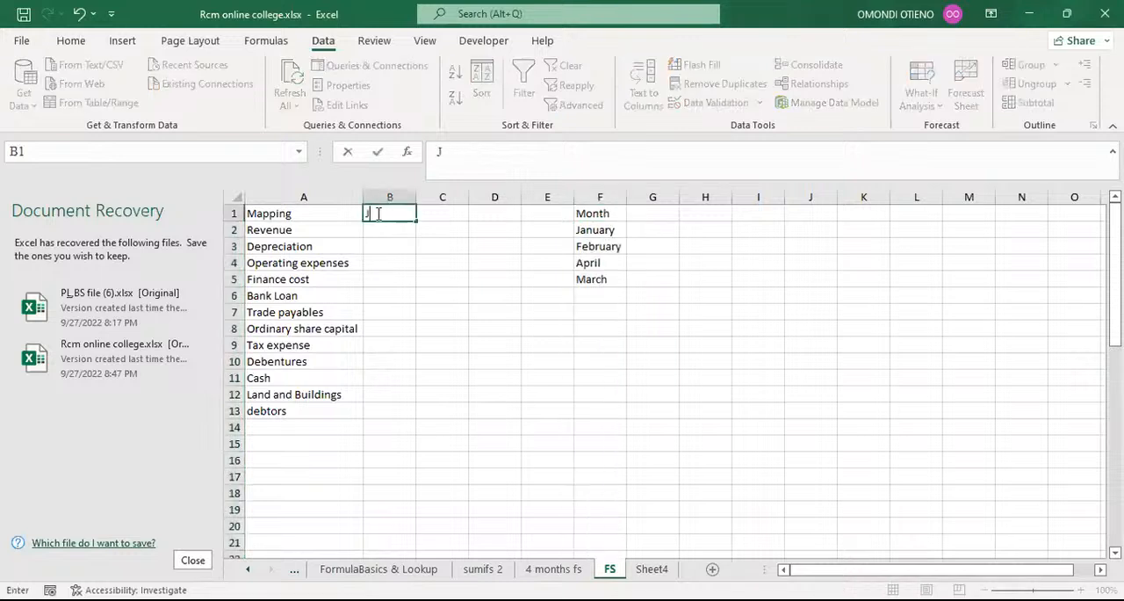
pyautogui.write('anuary')
pyautogui.press('Return')
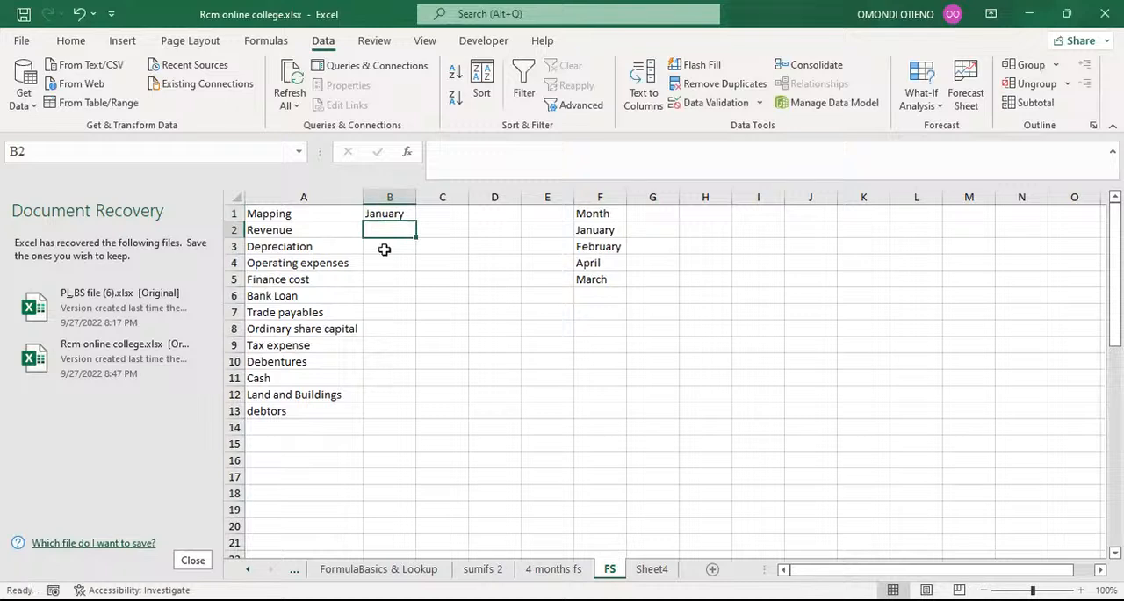
pyautogui.click(387, 216)
pyautogui.moveTo(416, 220); pyautogui.dragTo(551, 215)
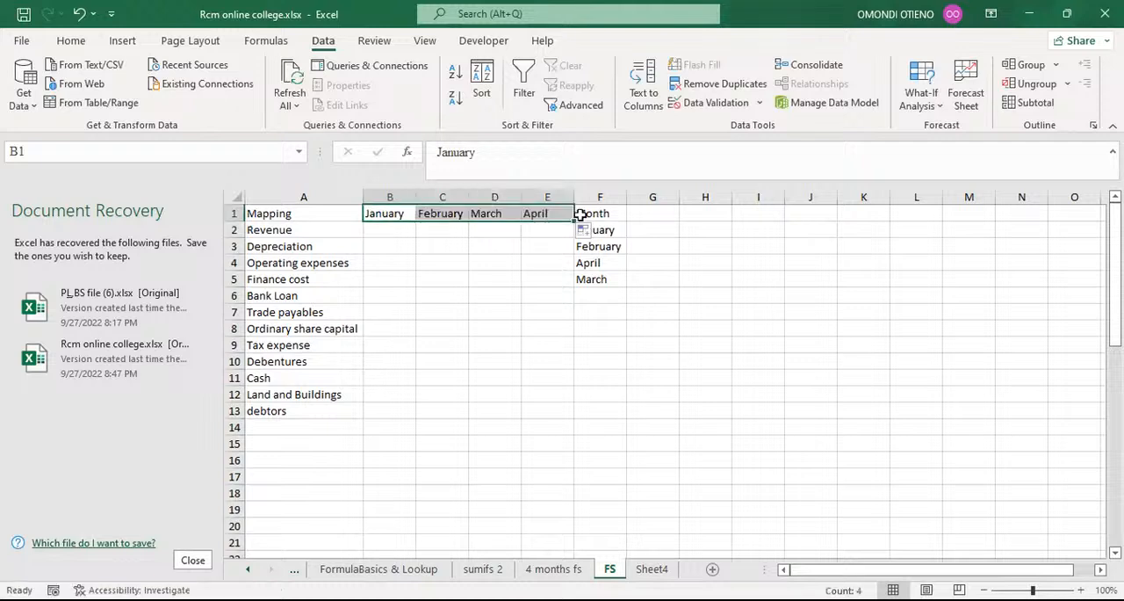
# Clear the Month list from column F of the FS sheet.
pyautogui.click(594, 198)
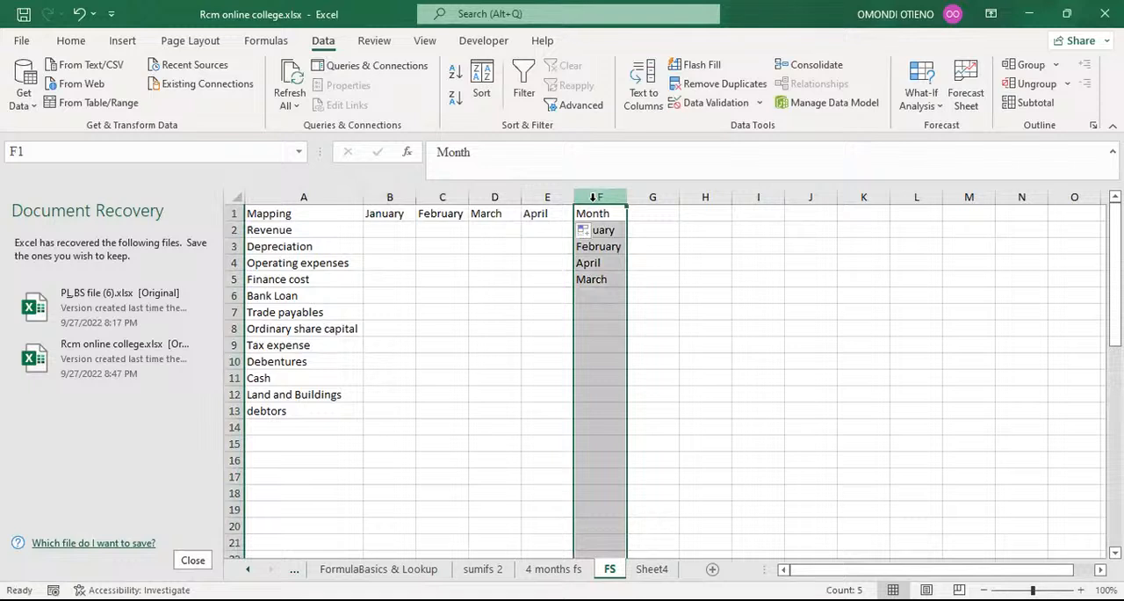
pyautogui.press('Delete')
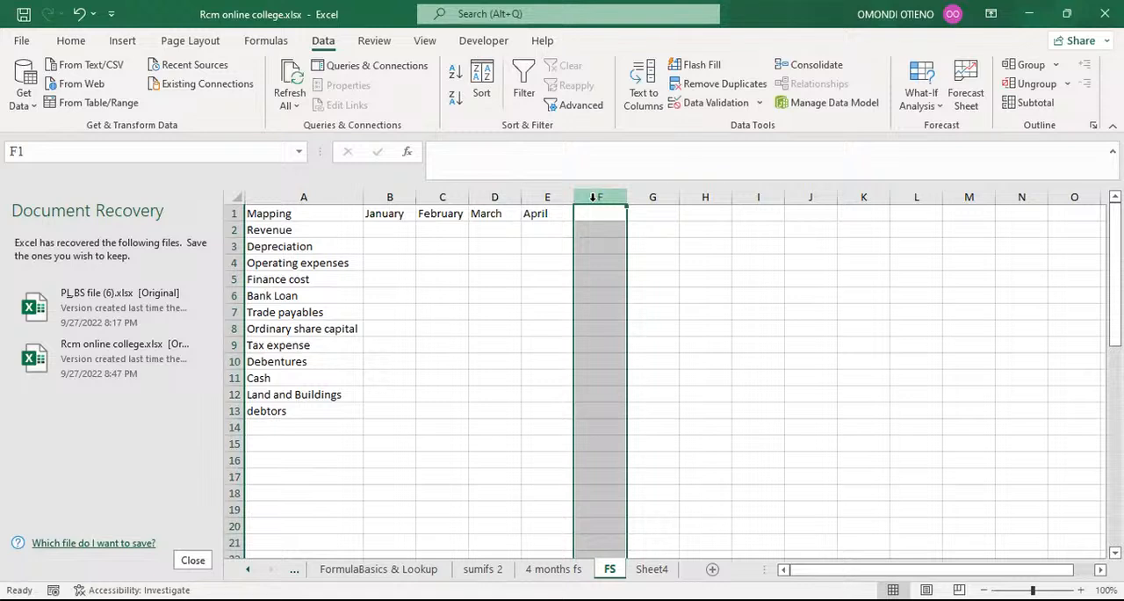
# Change the header in cell A1 of the FS sheet from Mapping to Details.
pyautogui.click(305, 214)
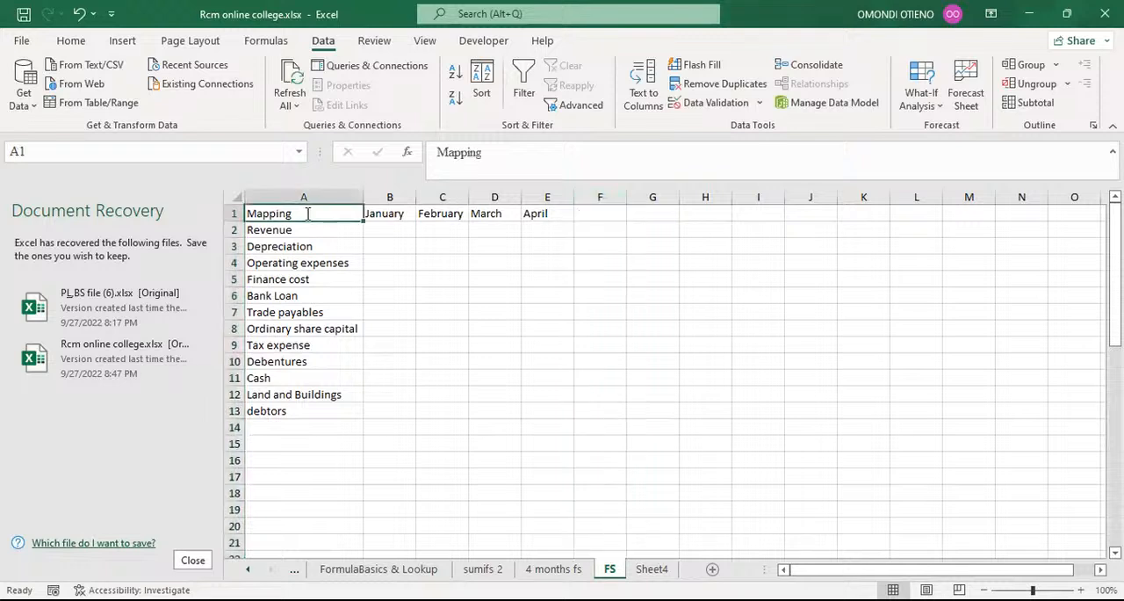
pyautogui.write('details')
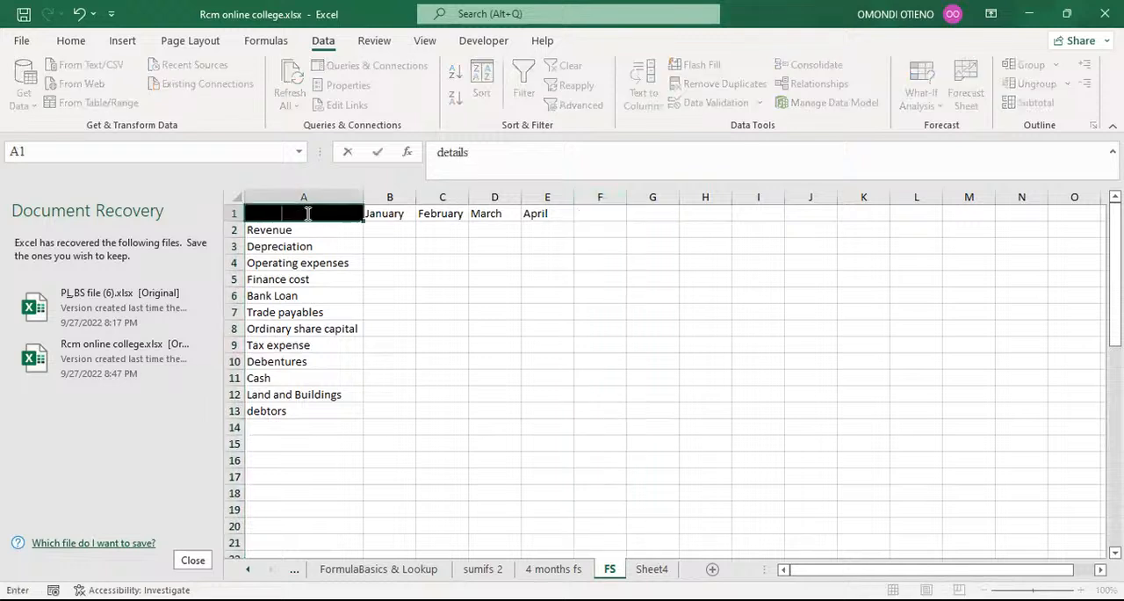
pyautogui.click(446, 152)
pyautogui.press('Return')
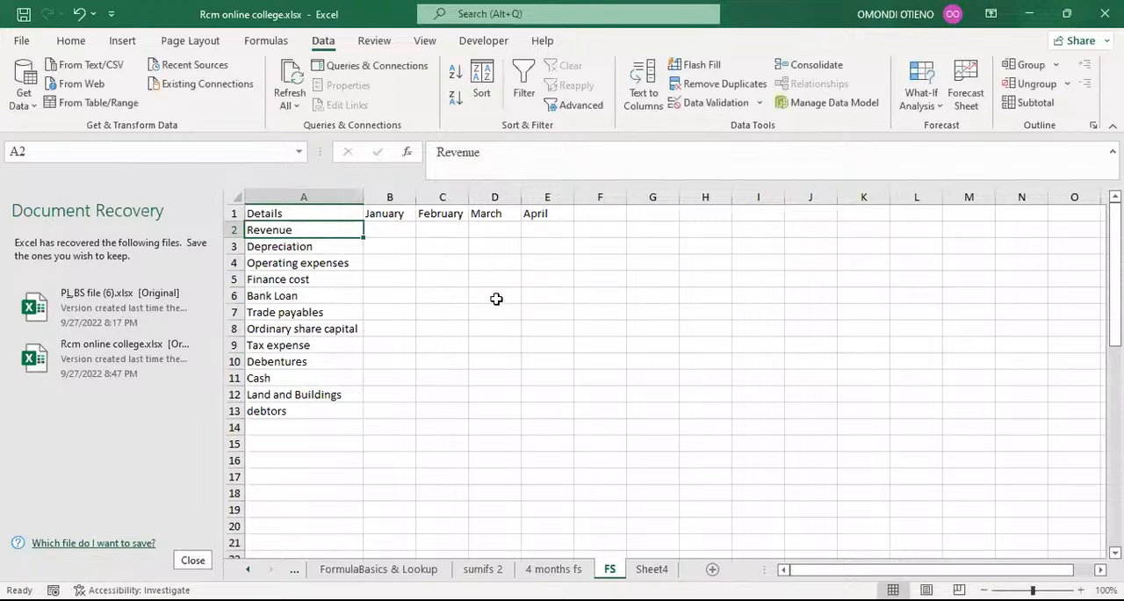
pyautogui.click(494, 296)
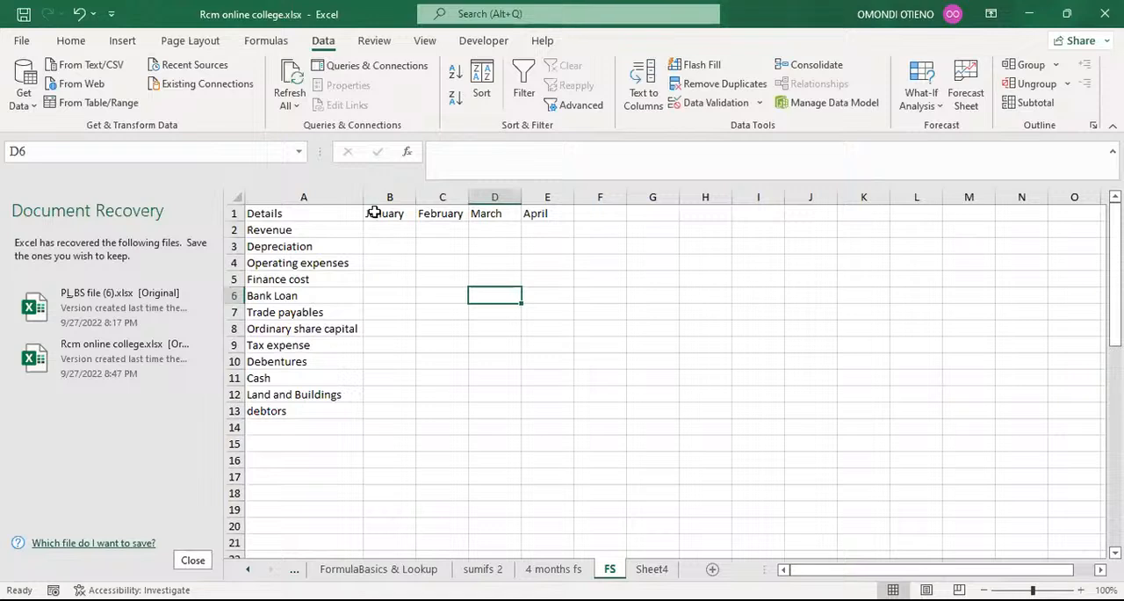
# Copy the Month column from the 4 months fs sheet and paste it as values into column I of the FS sheet.
pyautogui.click(544, 571)
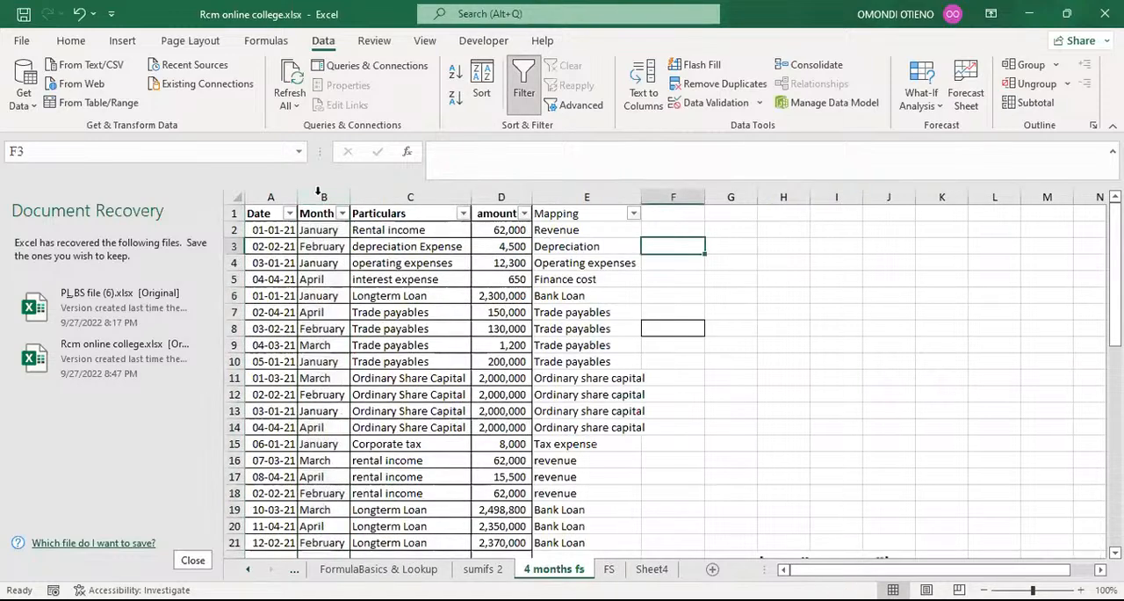
pyautogui.click(321, 191)
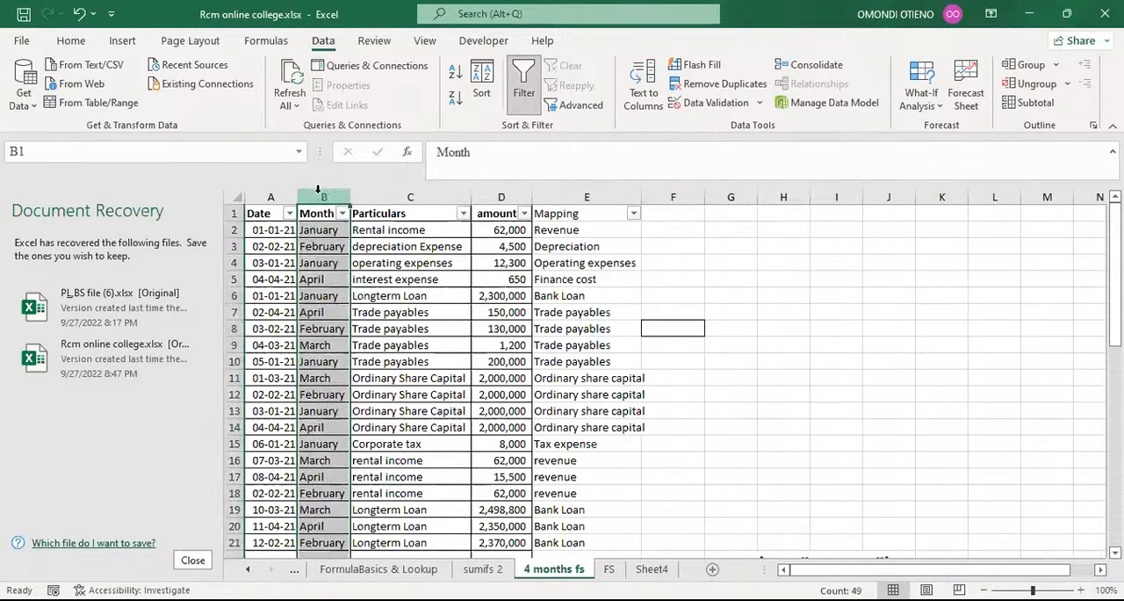
pyautogui.click(70, 41)
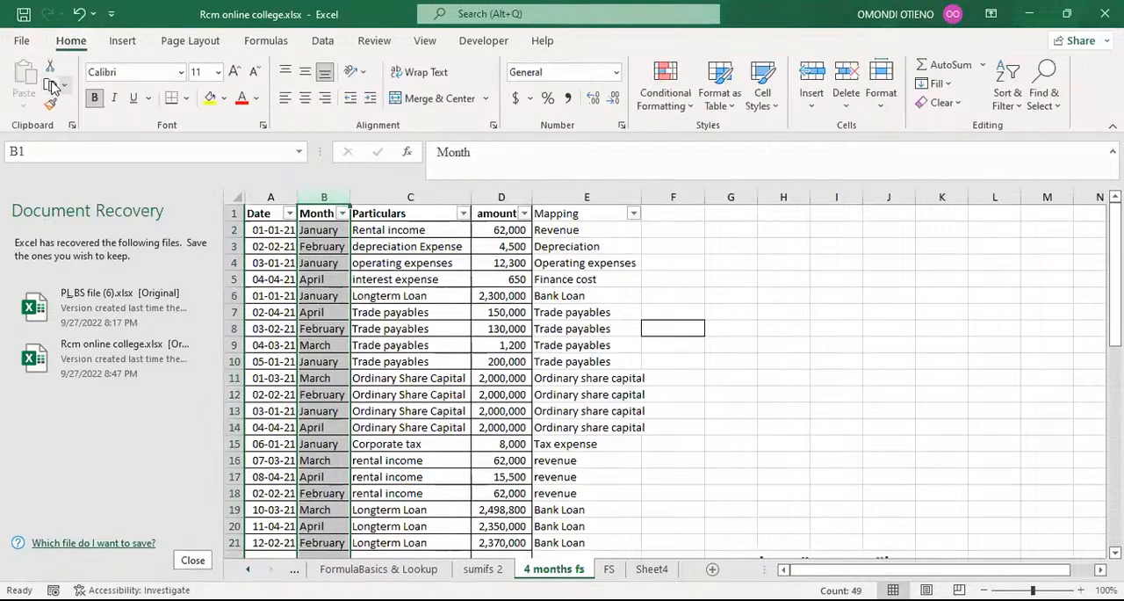
pyautogui.click(50, 84)
pyautogui.click(610, 569)
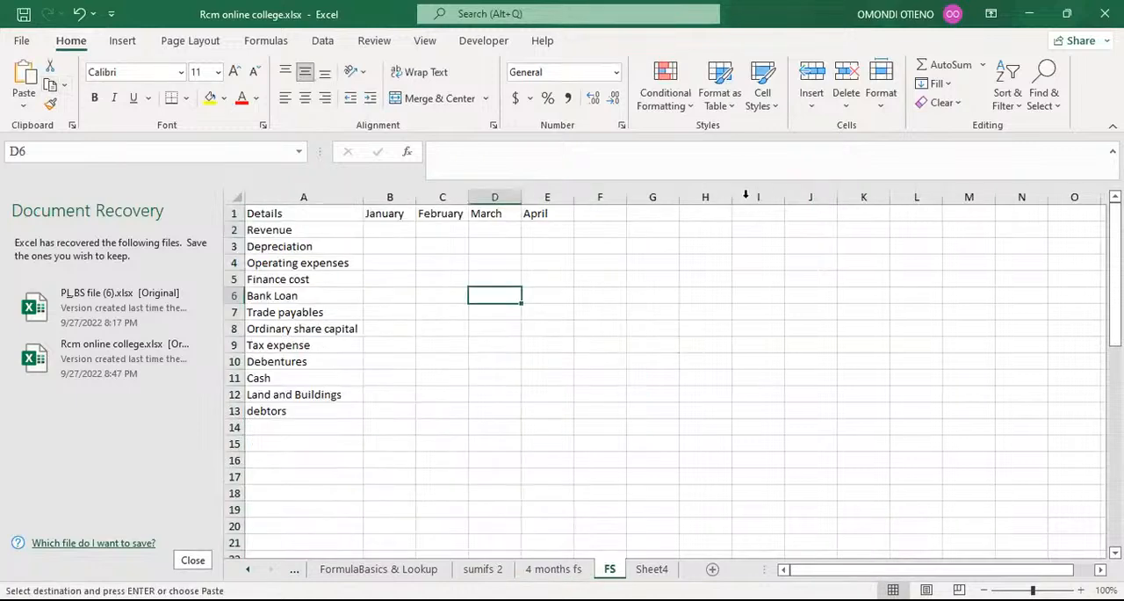
pyautogui.click(736, 197)
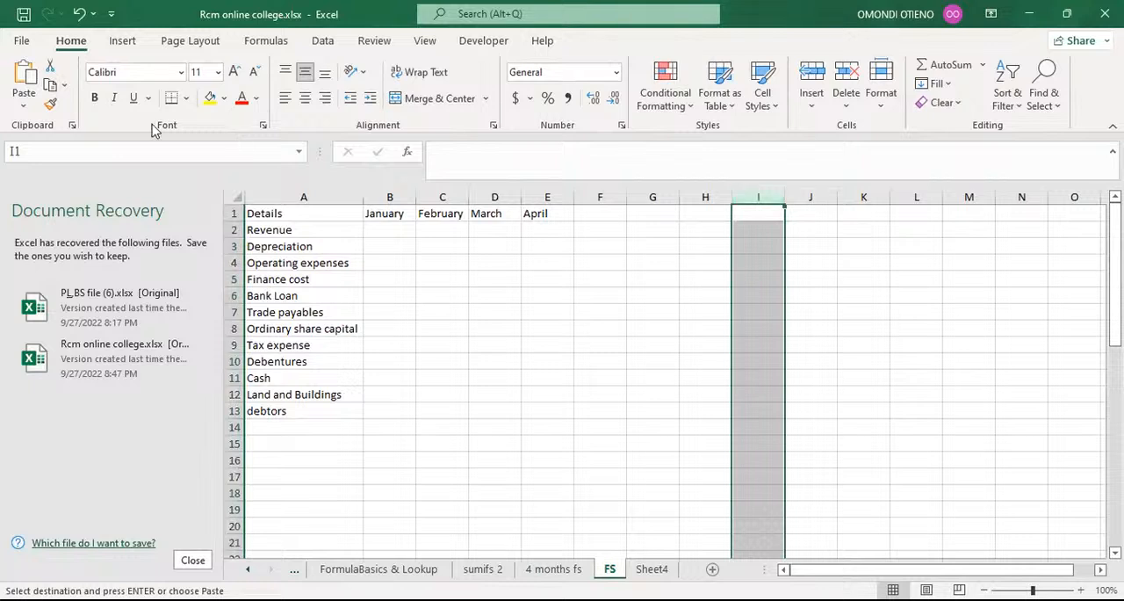
pyautogui.click(25, 107)
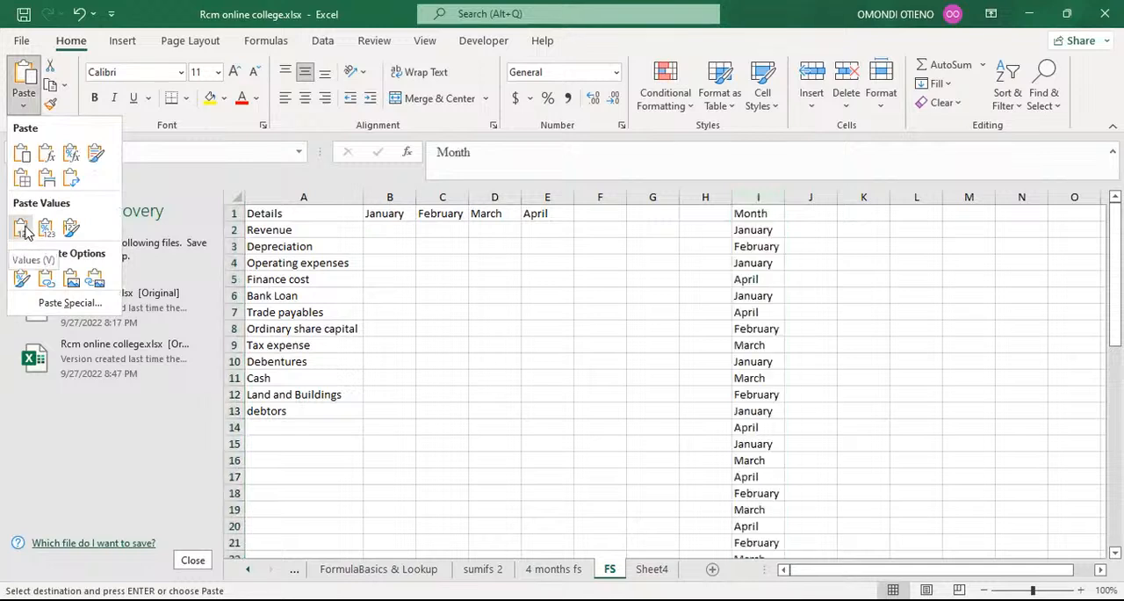
pyautogui.click(21, 227)
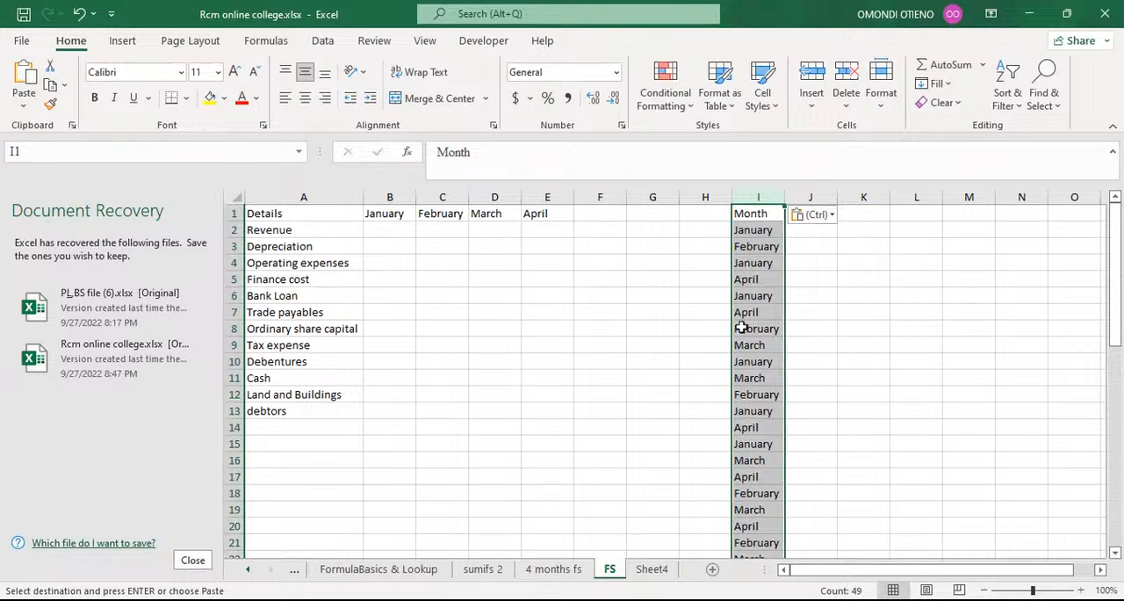
# Remove duplicates from the Month list in column I, treating the first row as a header, and review the remaining months.
pyautogui.click(322, 42)
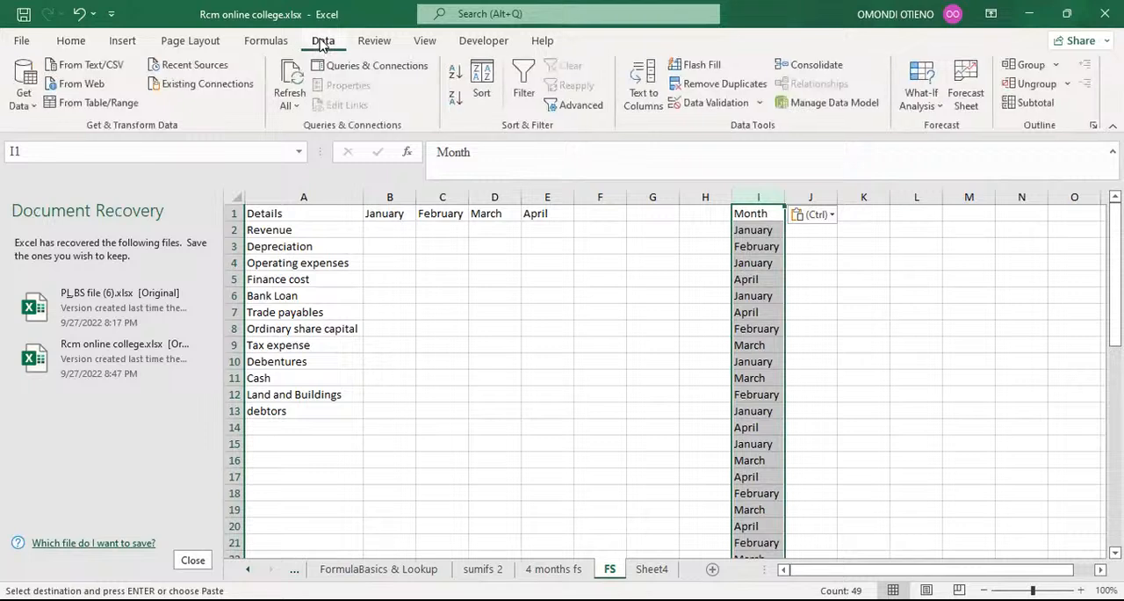
pyautogui.click(734, 84)
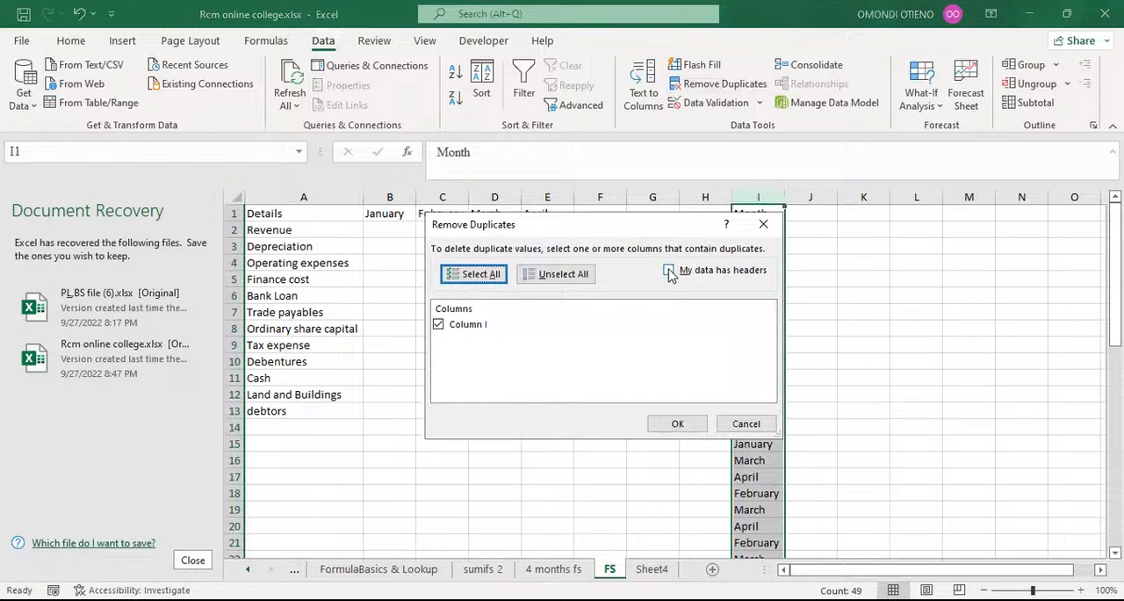
pyautogui.click(669, 271)
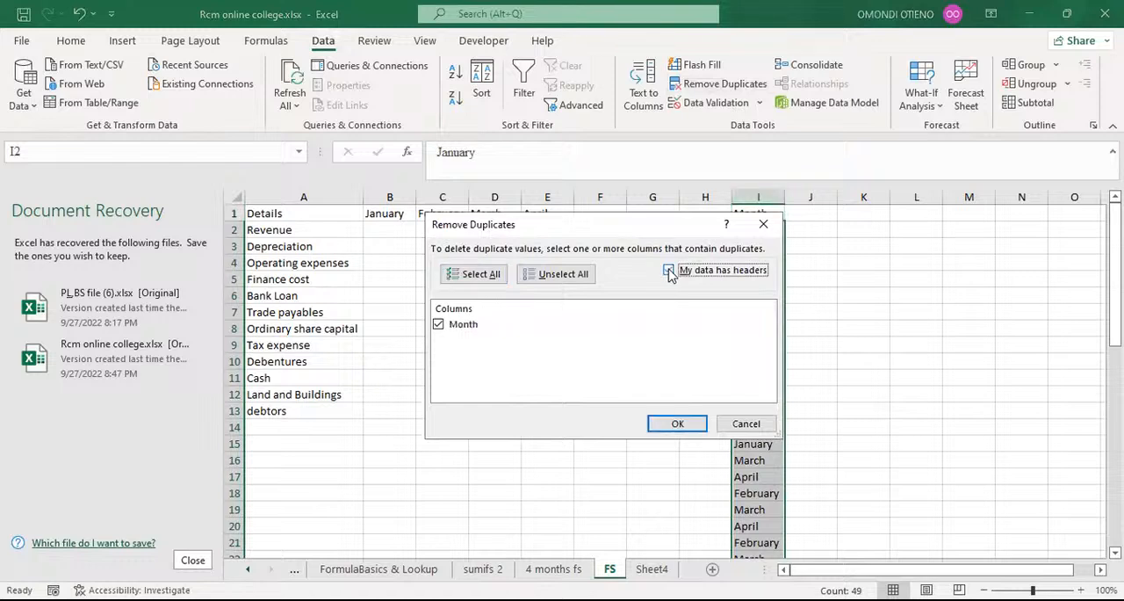
pyautogui.click(675, 425)
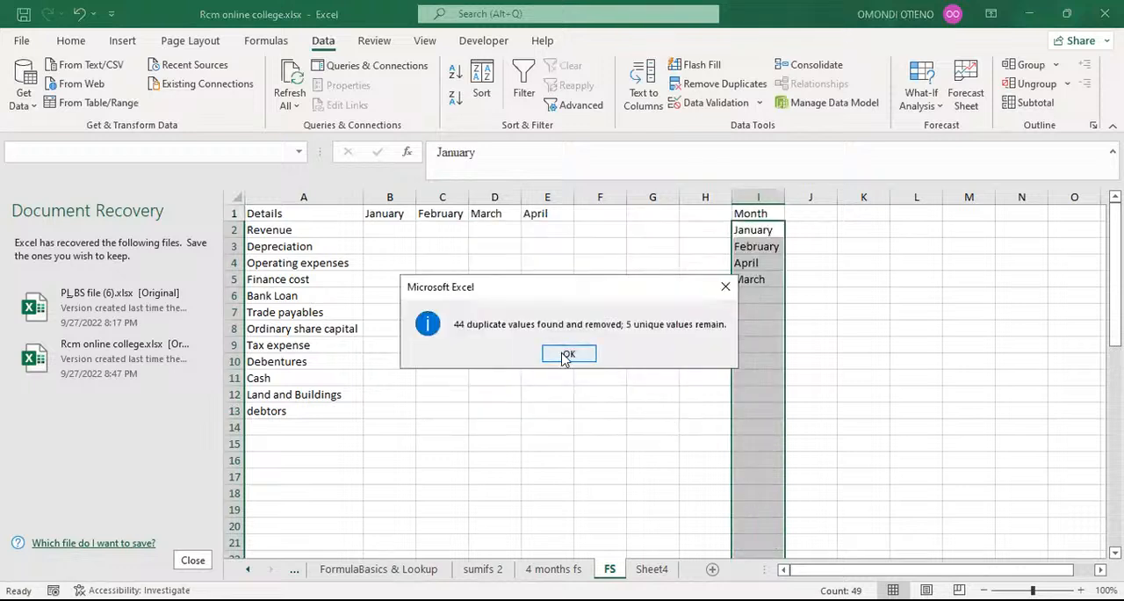
pyautogui.click(567, 355)
pyautogui.moveTo(752, 229); pyautogui.dragTo(759, 272)
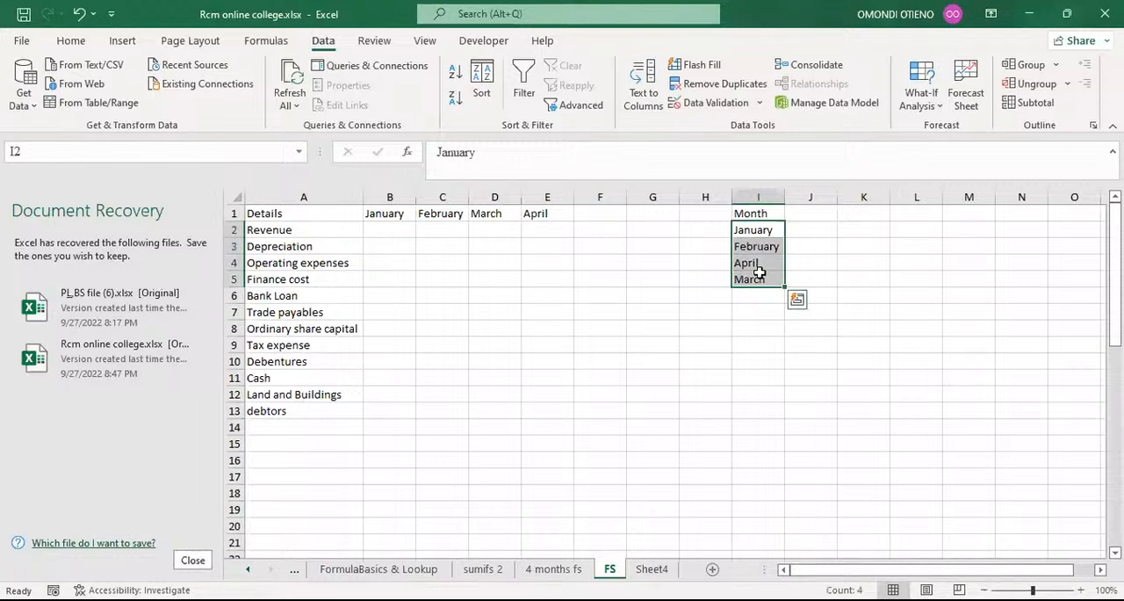
pyautogui.click(752, 234)
pyautogui.click(745, 247)
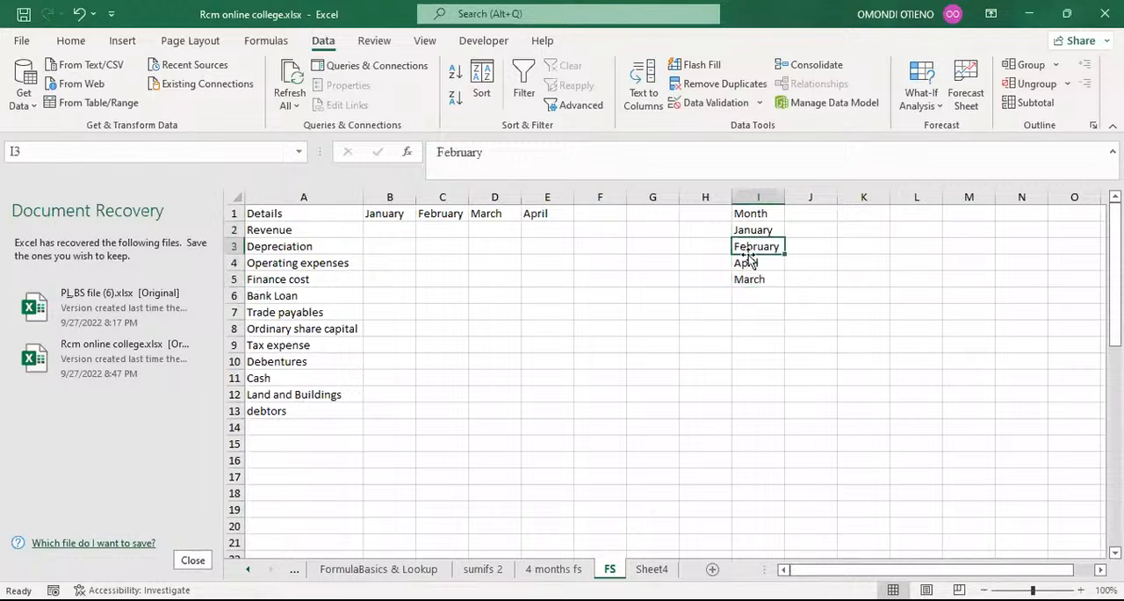
pyautogui.click(748, 262)
pyautogui.click(757, 279)
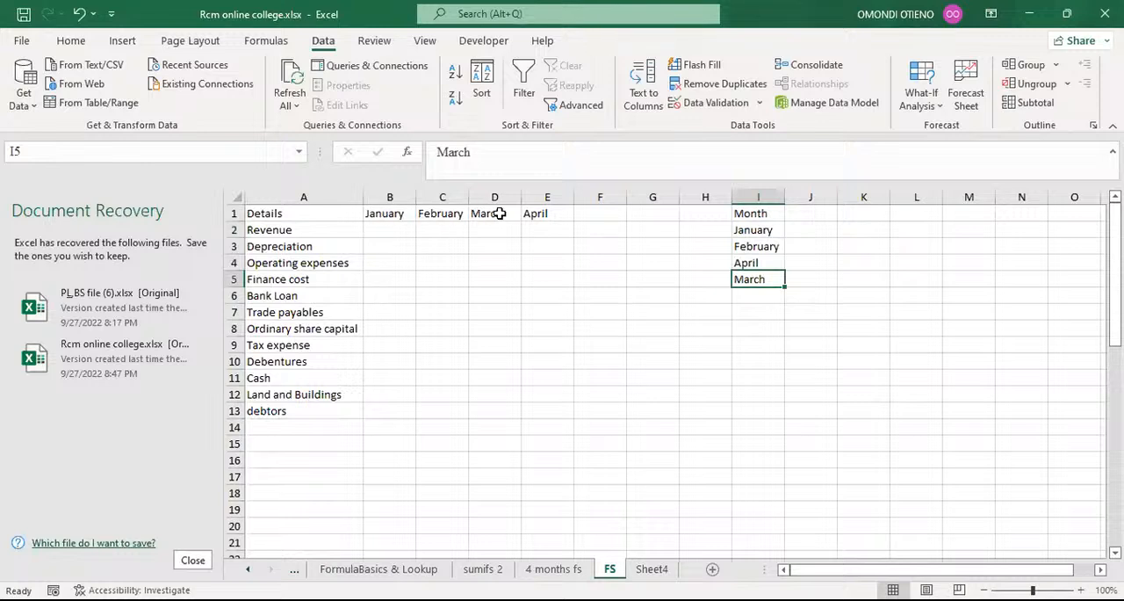
# Clear the Month list from column I of the FS sheet.
pyautogui.click(747, 191)
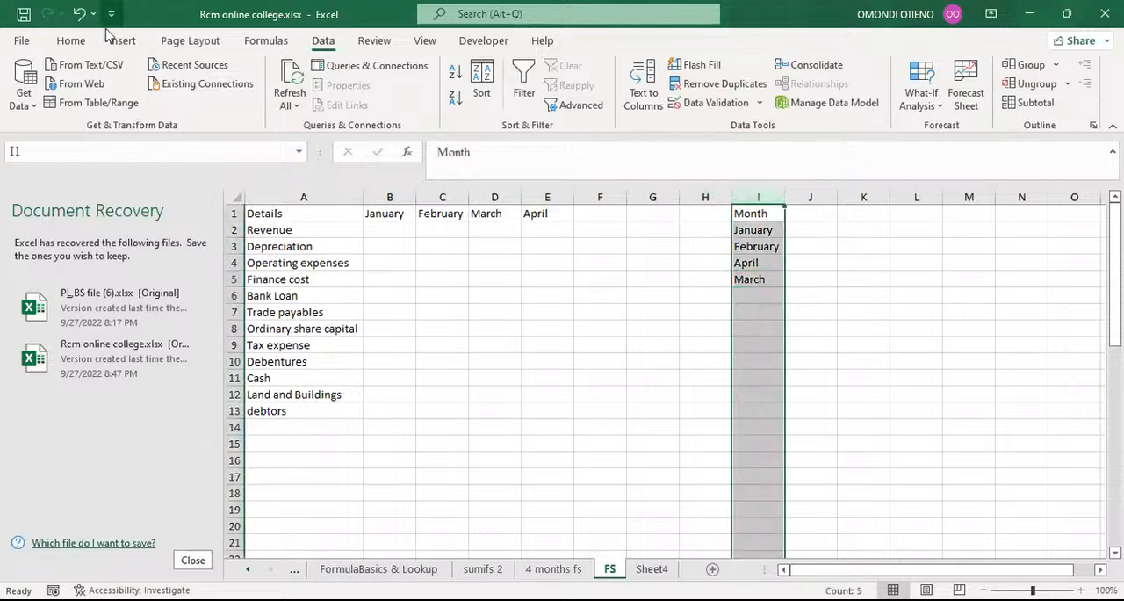
pyautogui.click(72, 41)
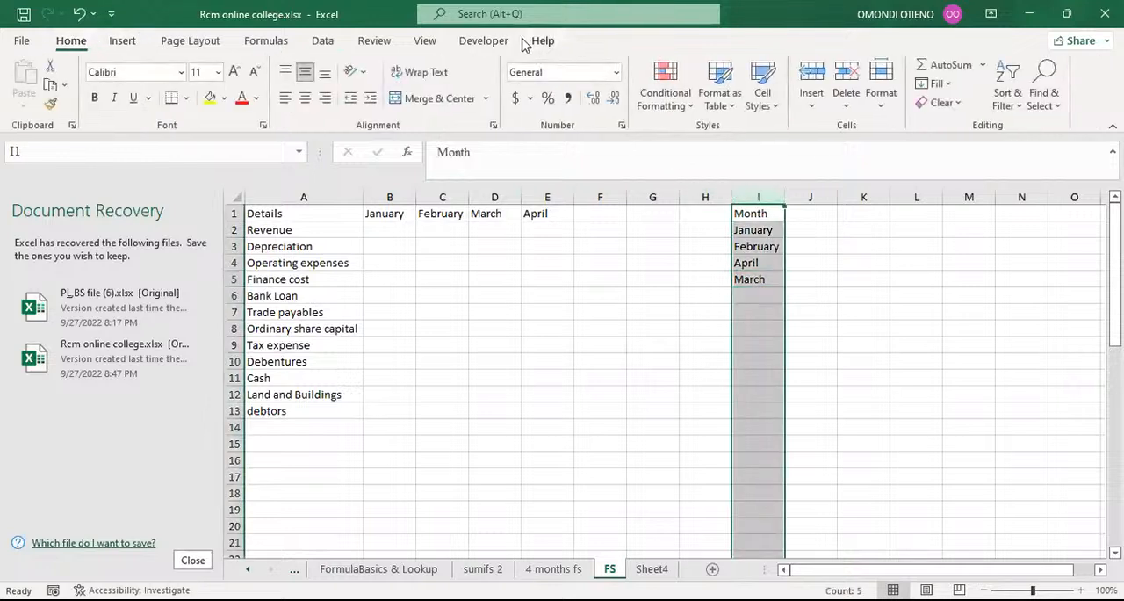
pyautogui.press('Delete')
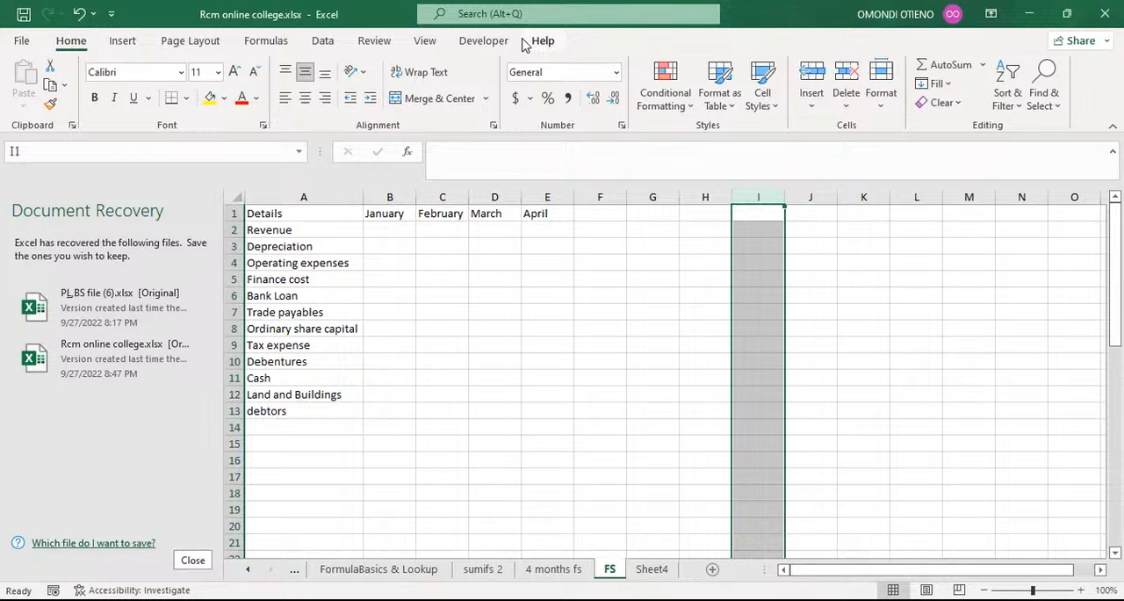
# Examine the Mapping data on the 4 months fs sheet and the Revenue cells for January to April on the FS sheet.
pyautogui.click(389, 229)
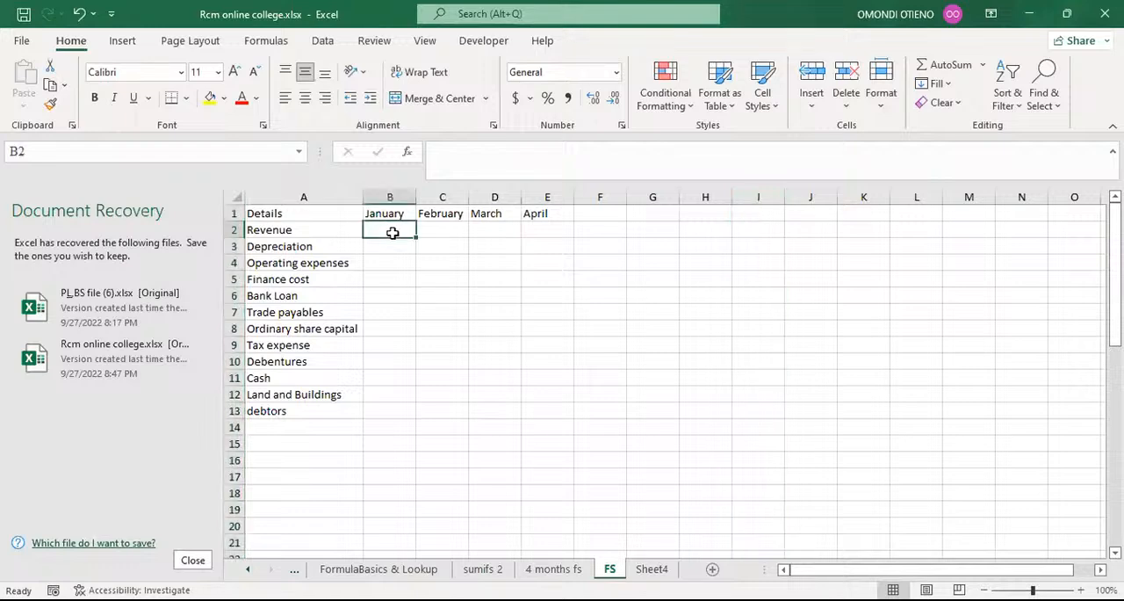
pyautogui.click(555, 569)
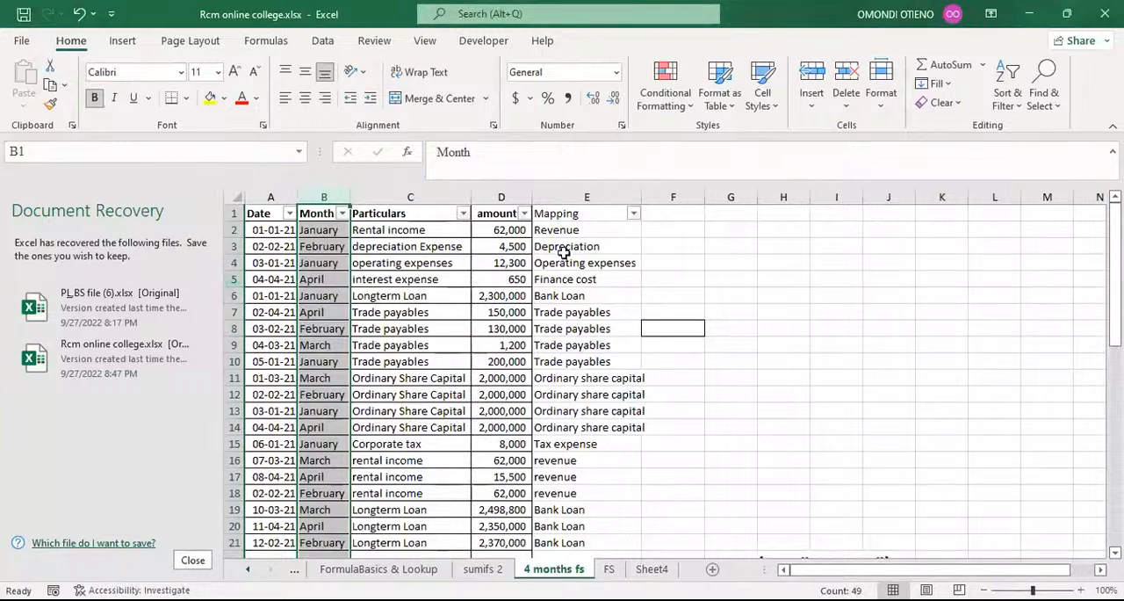
pyautogui.click(666, 233)
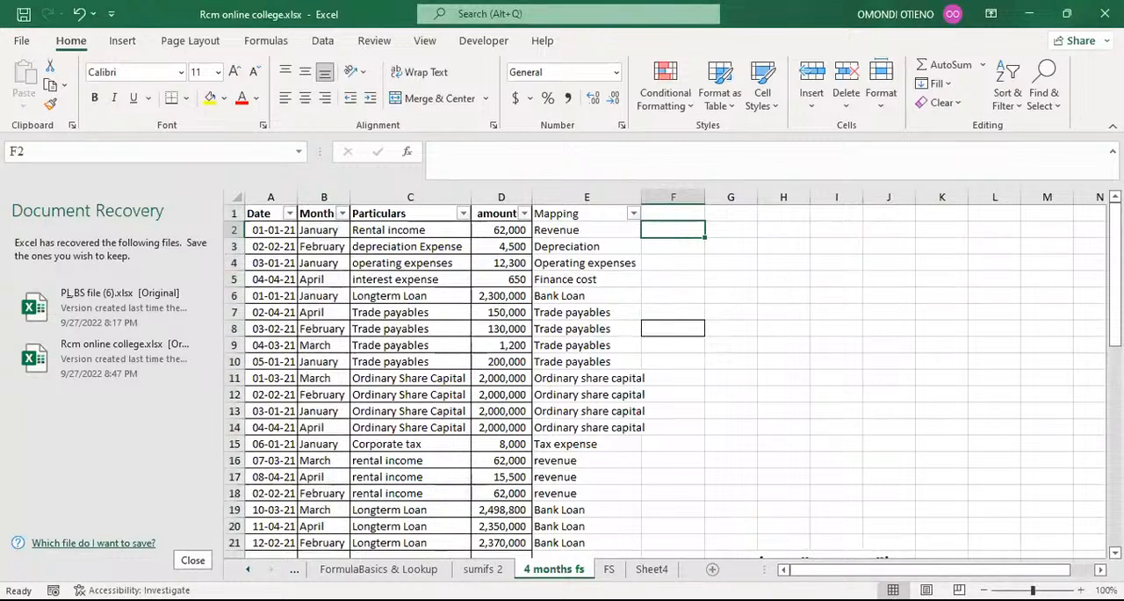
pyautogui.click(576, 430)
pyautogui.click(608, 569)
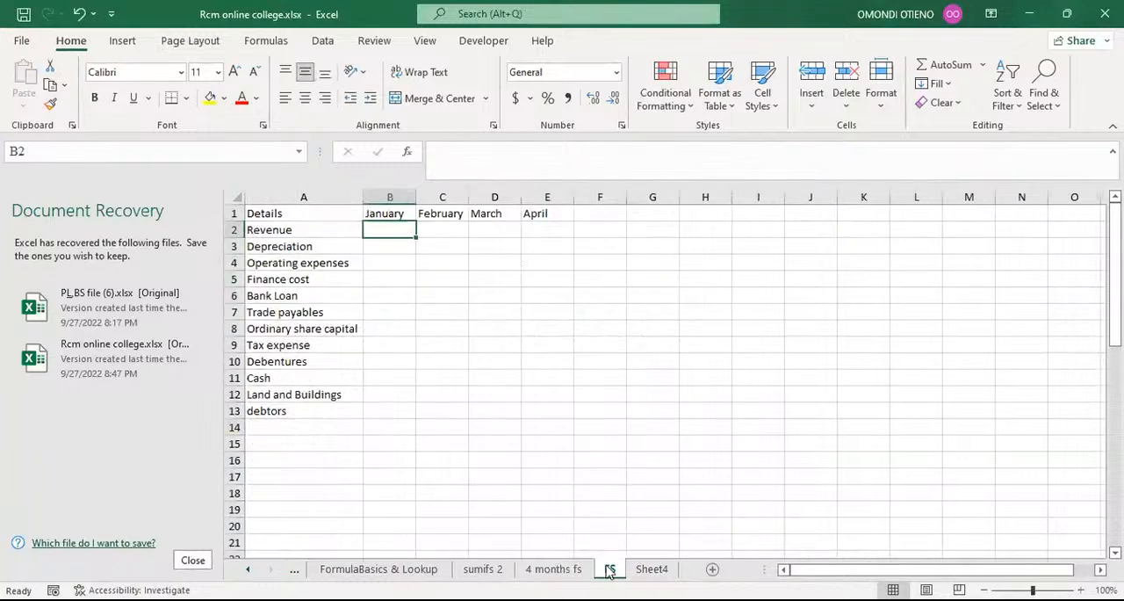
pyautogui.click(310, 232)
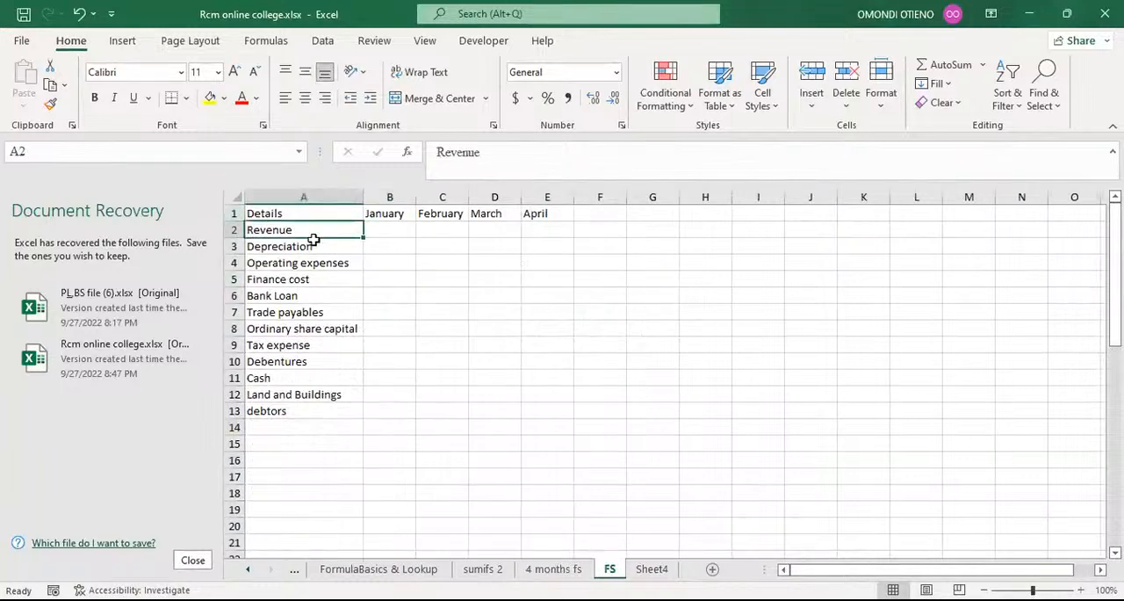
pyautogui.click(379, 229)
pyautogui.click(458, 229)
pyautogui.click(538, 231)
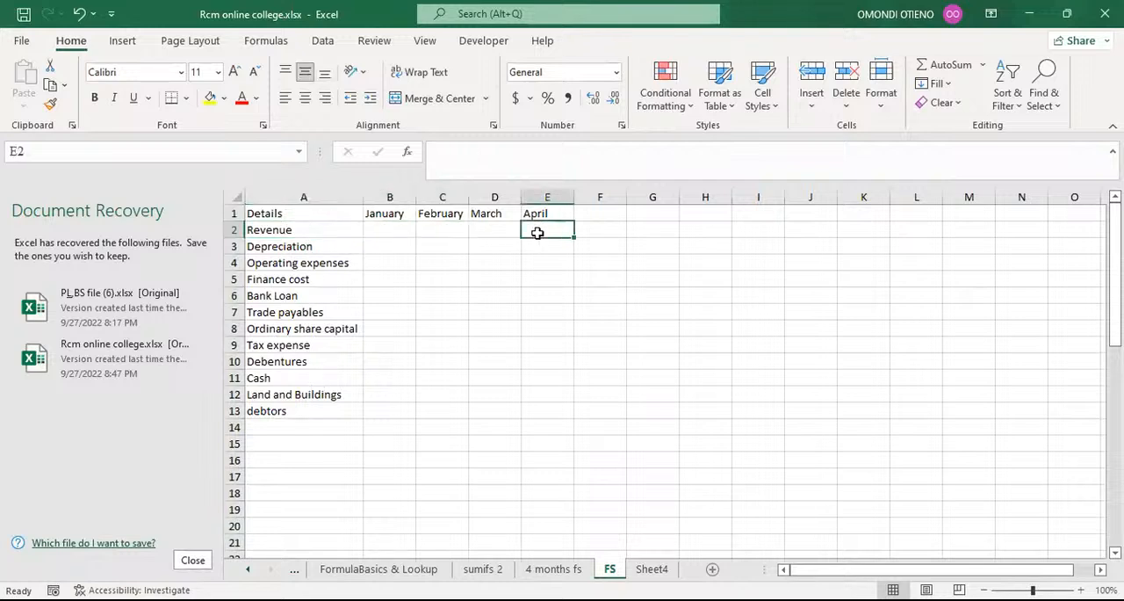
pyautogui.click(394, 230)
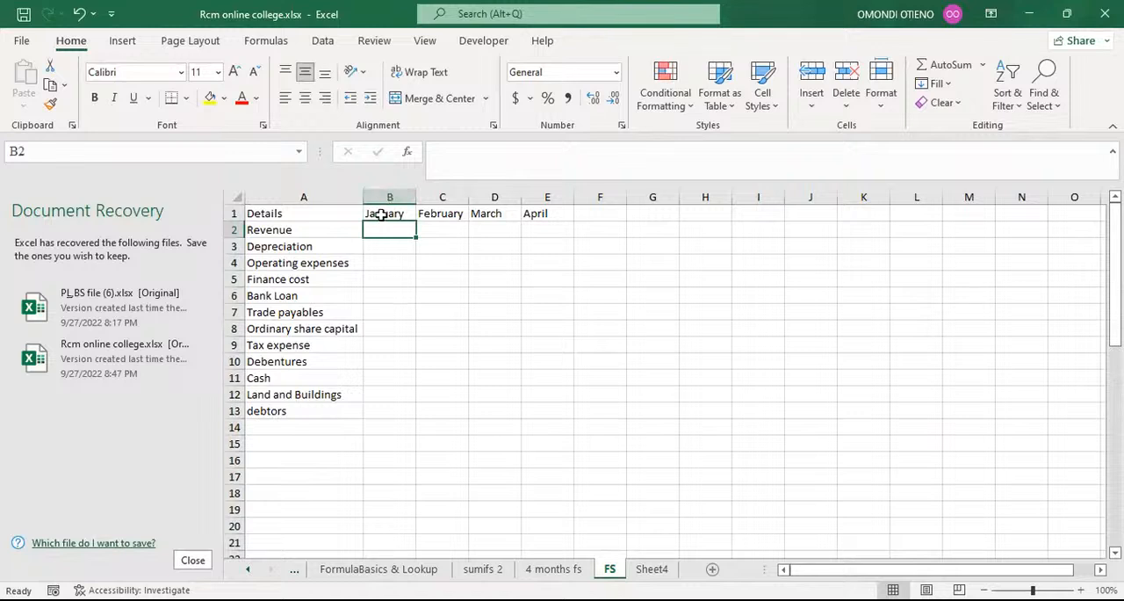
pyautogui.click(434, 227)
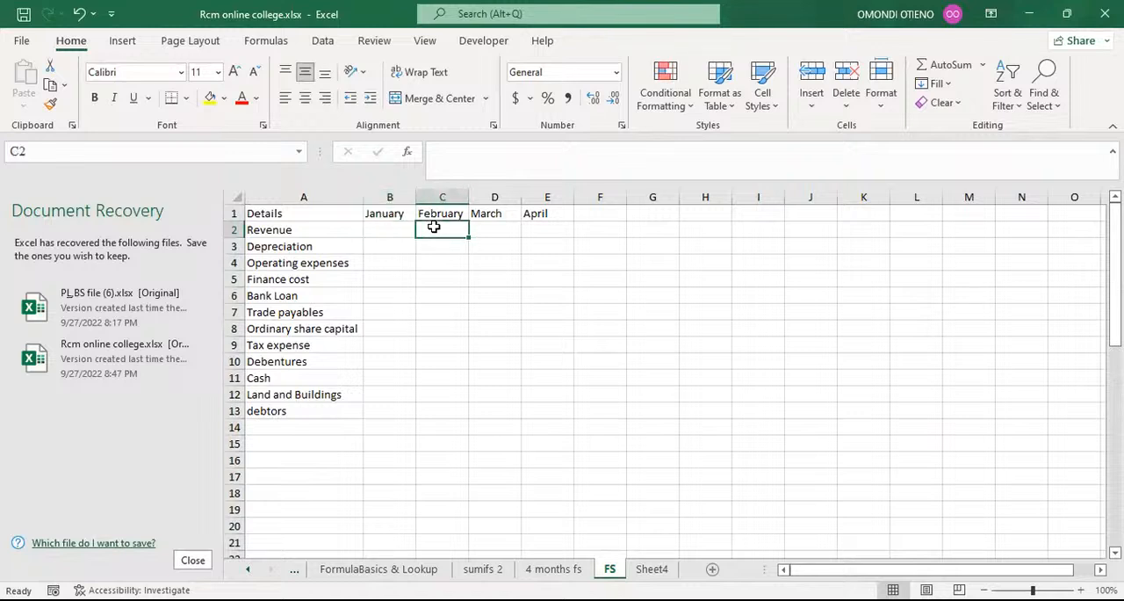
pyautogui.click(504, 227)
pyautogui.click(534, 225)
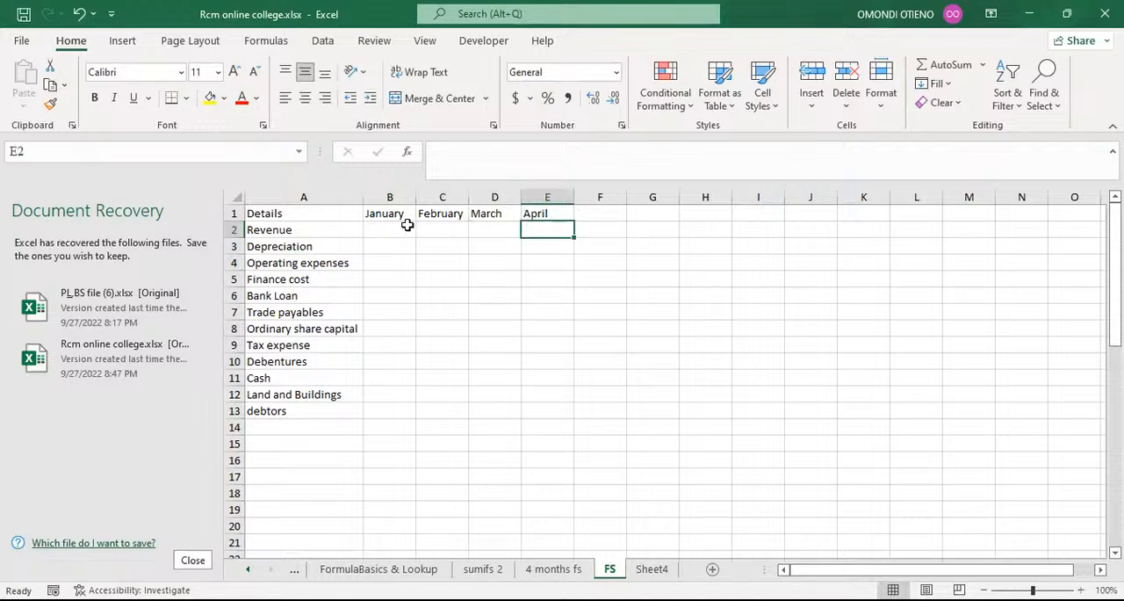
pyautogui.click(404, 226)
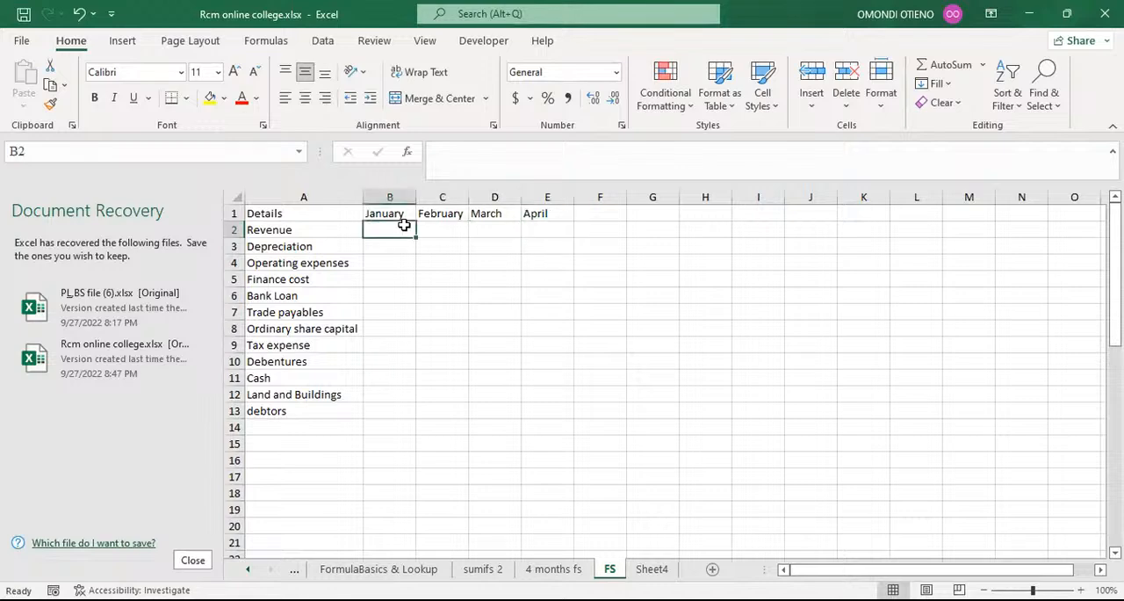
# Look up the January Revenue amount on the 4 months fs sheet and enter 62000 in B2 of the FS sheet.
pyautogui.click(553, 569)
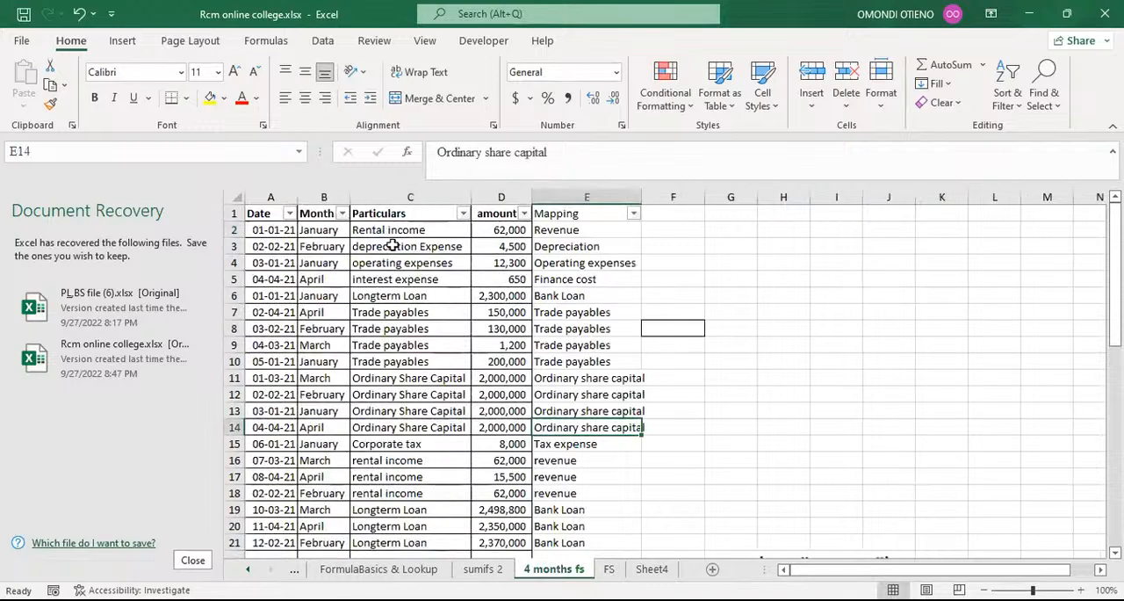
pyautogui.click(570, 231)
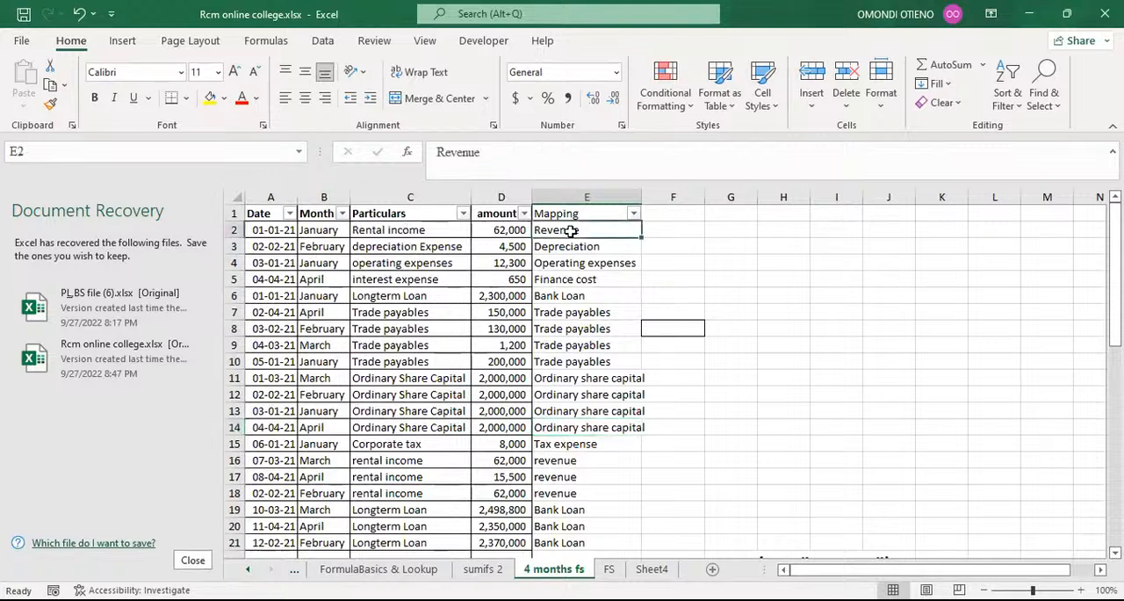
pyautogui.click(317, 230)
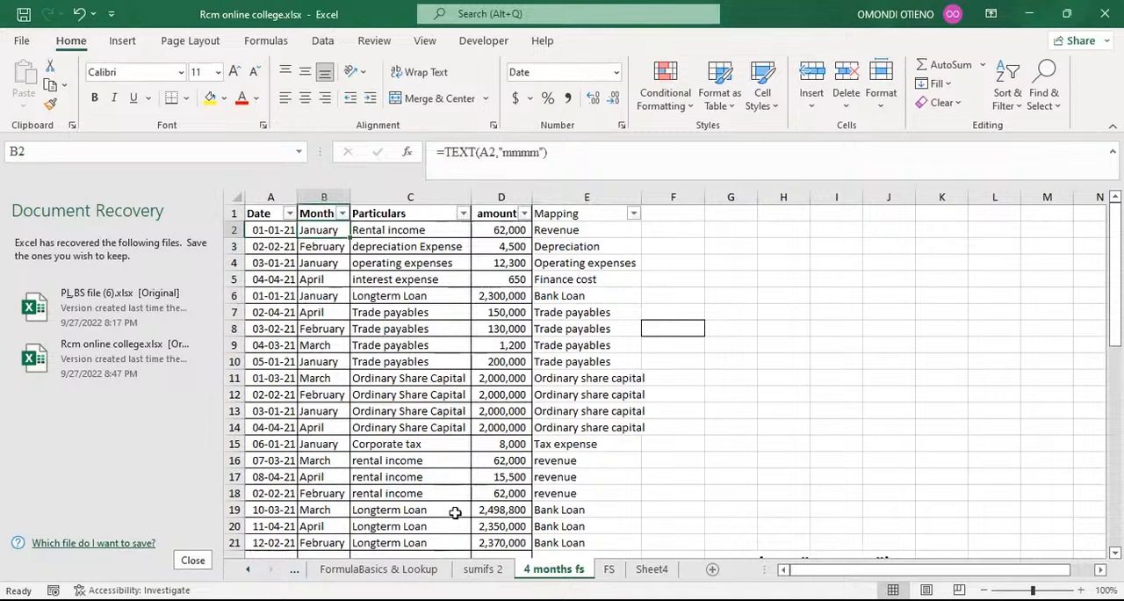
pyautogui.click(608, 568)
pyautogui.write('62')
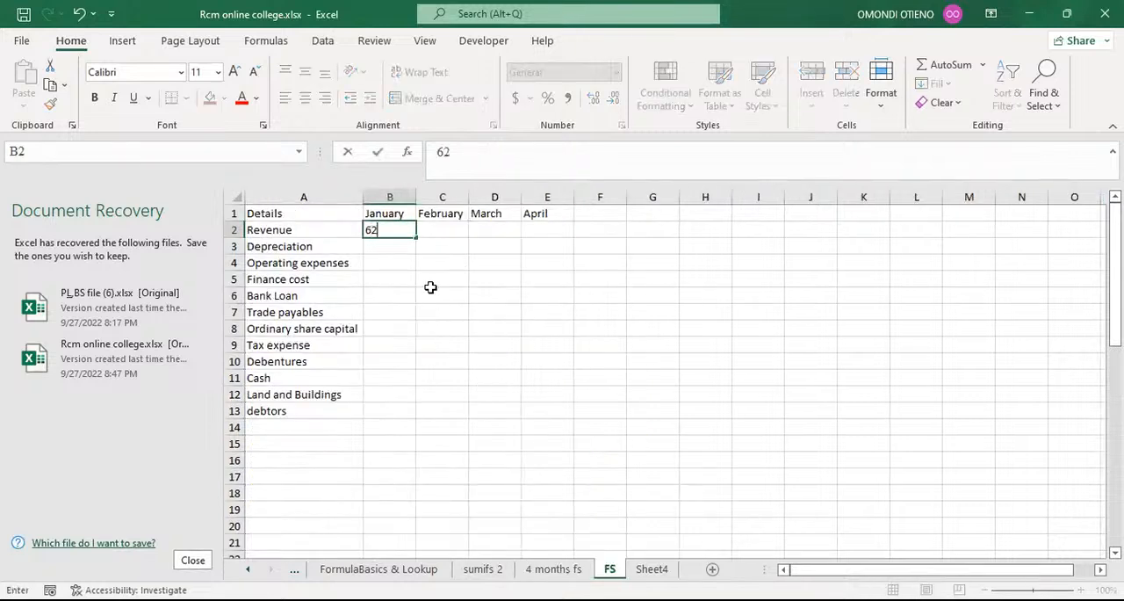
pyautogui.write('000')
pyautogui.click(439, 327)
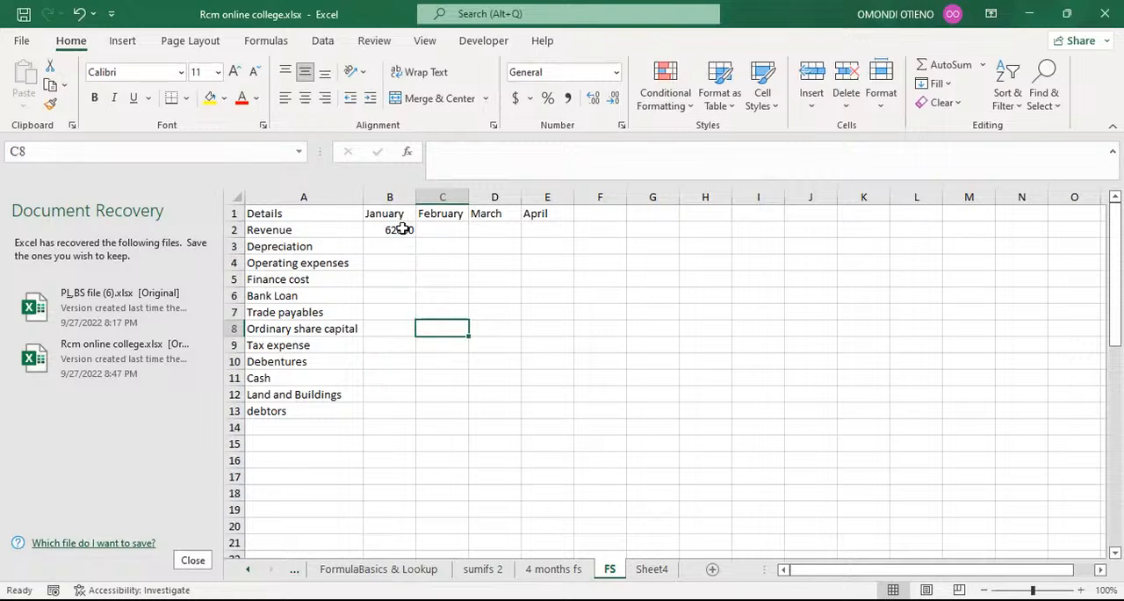
pyautogui.click(401, 230)
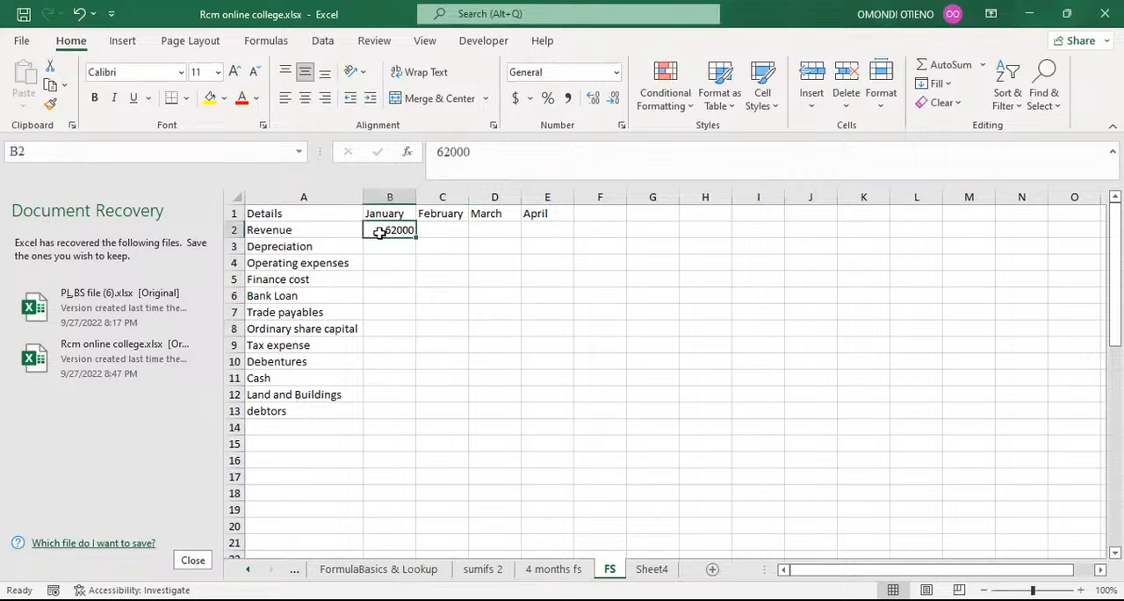
pyautogui.click(313, 229)
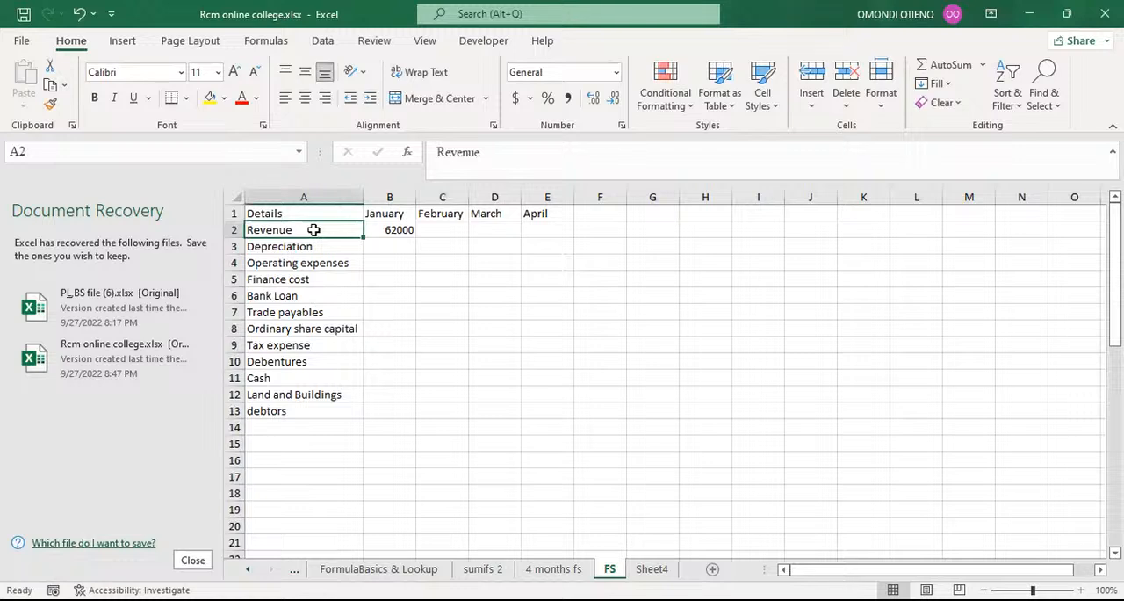
# Clear the manually entered January Revenue amount from B2 of the FS sheet.
pyautogui.click(390, 215)
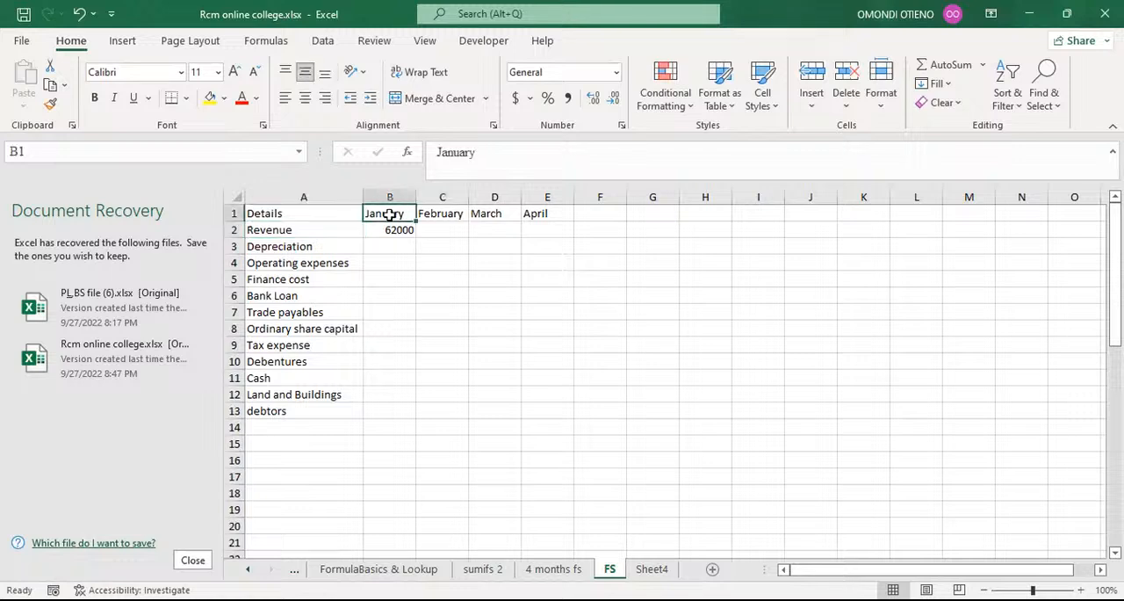
pyautogui.click(390, 229)
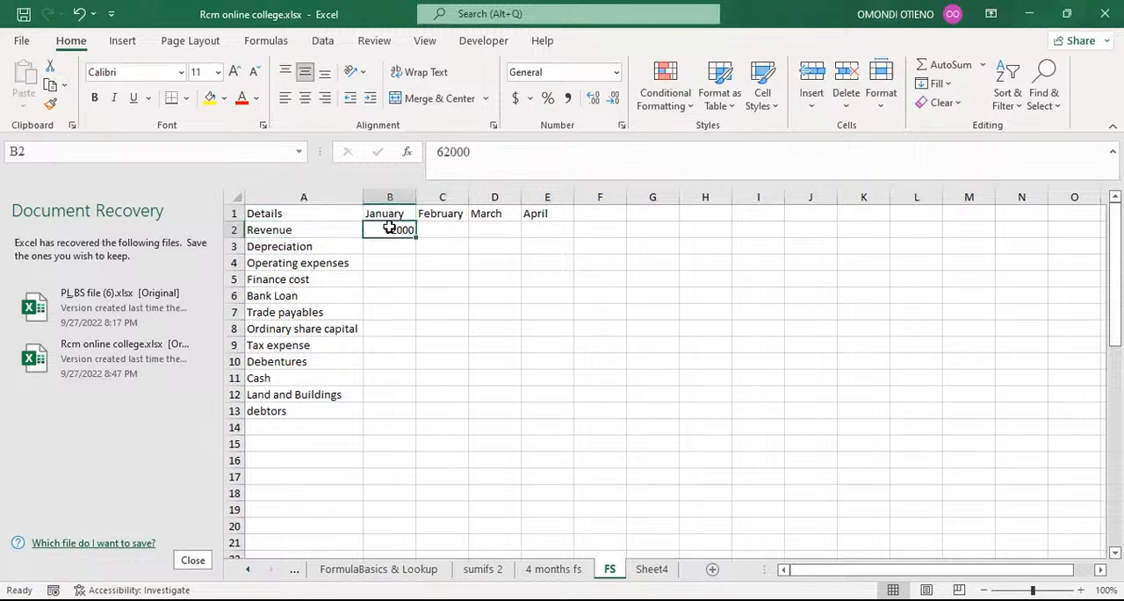
pyautogui.press('BackSpace')
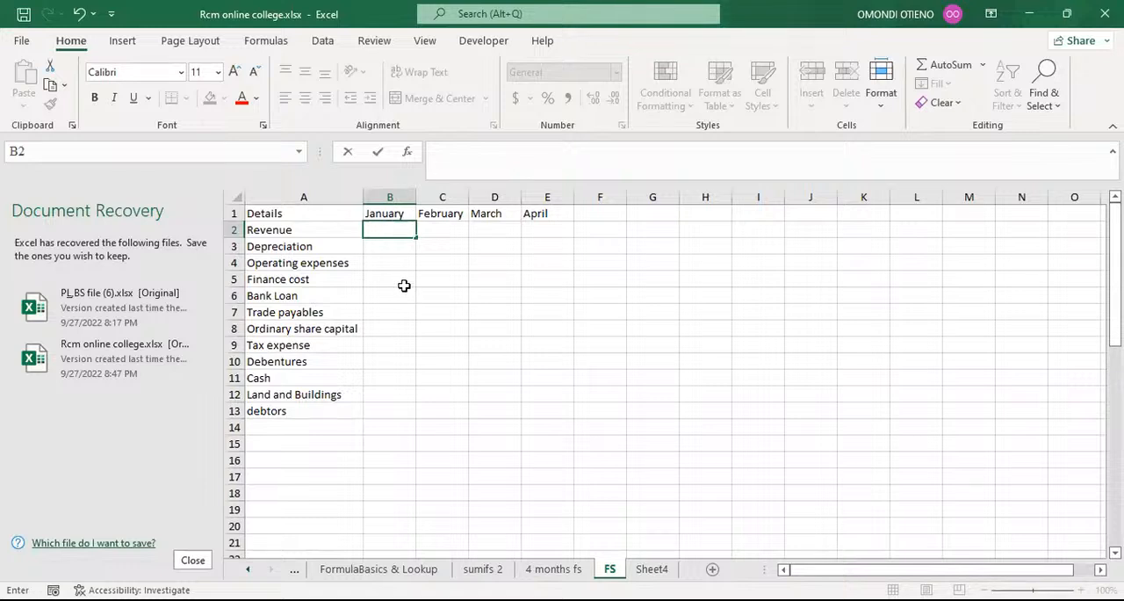
pyautogui.click(397, 295)
# Begin a SUMIFS formula in the January Revenue cell B2 of the FS sheet.
pyautogui.click(394, 234)
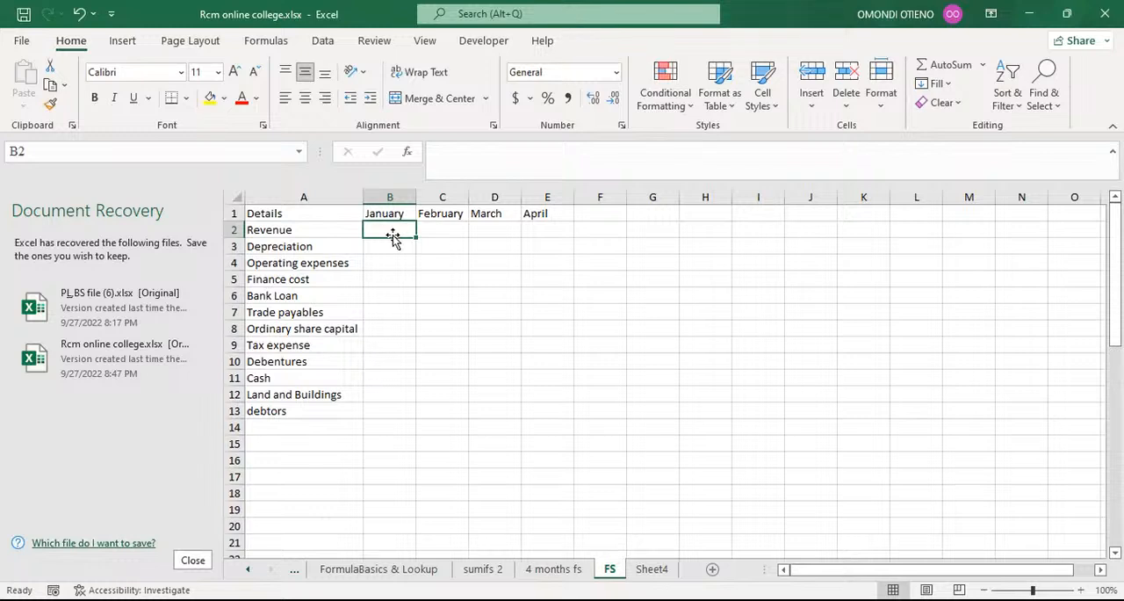
pyautogui.write('=')
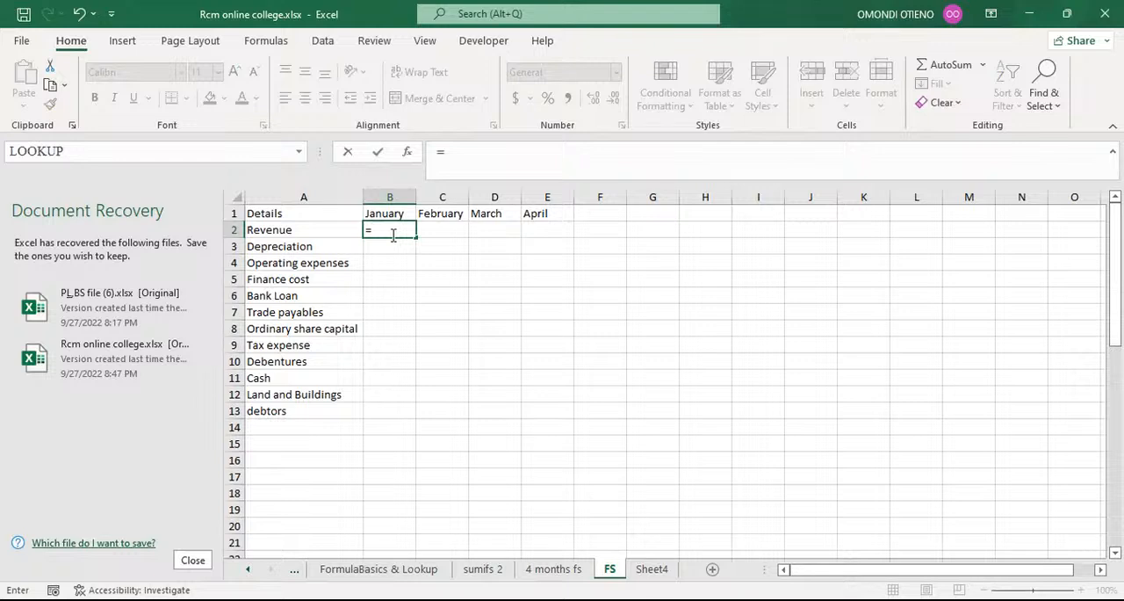
pyautogui.write('sum')
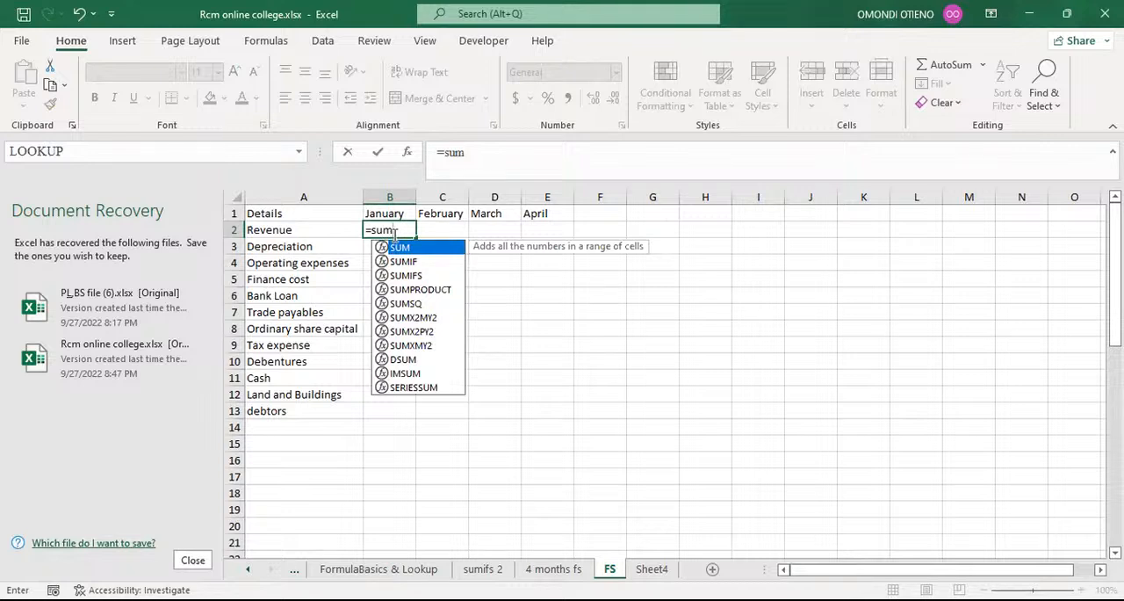
pyautogui.press('Down')
pyautogui.press('Down')
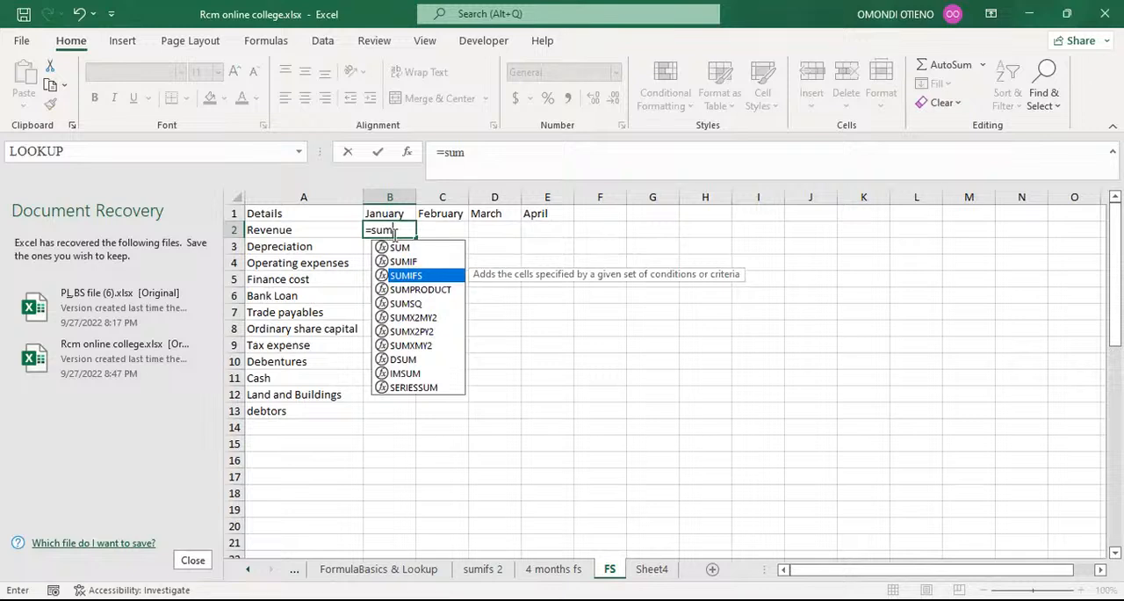
pyautogui.press('Tab')
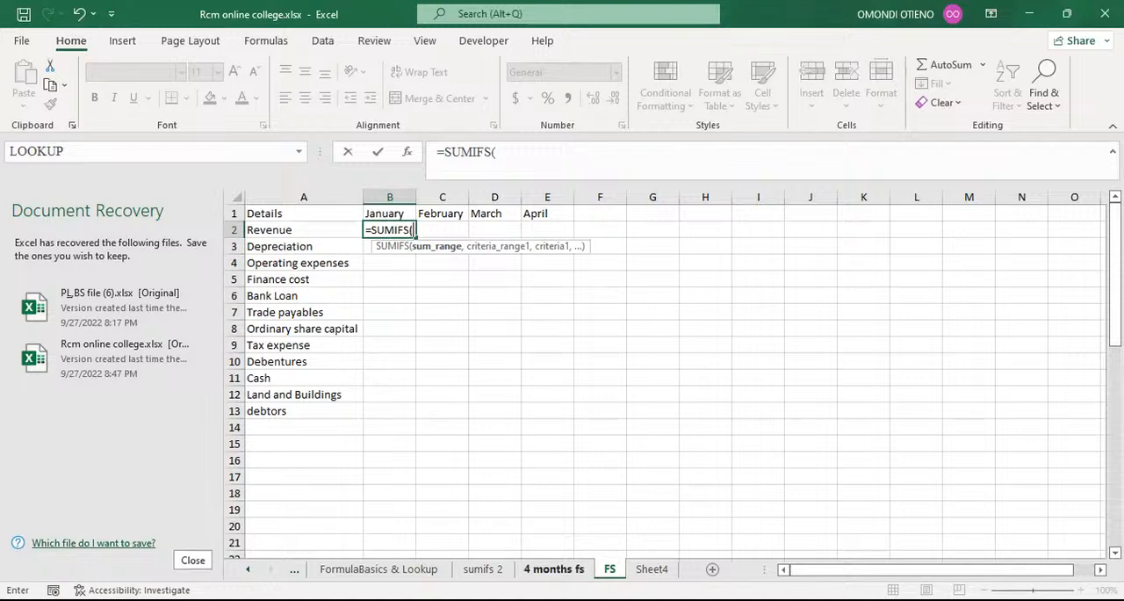
# Set the SUMIFS sum range to the amount data $D$2:$D$49 on the 4 months fs sheet, using absolute references.
pyautogui.click(553, 568)
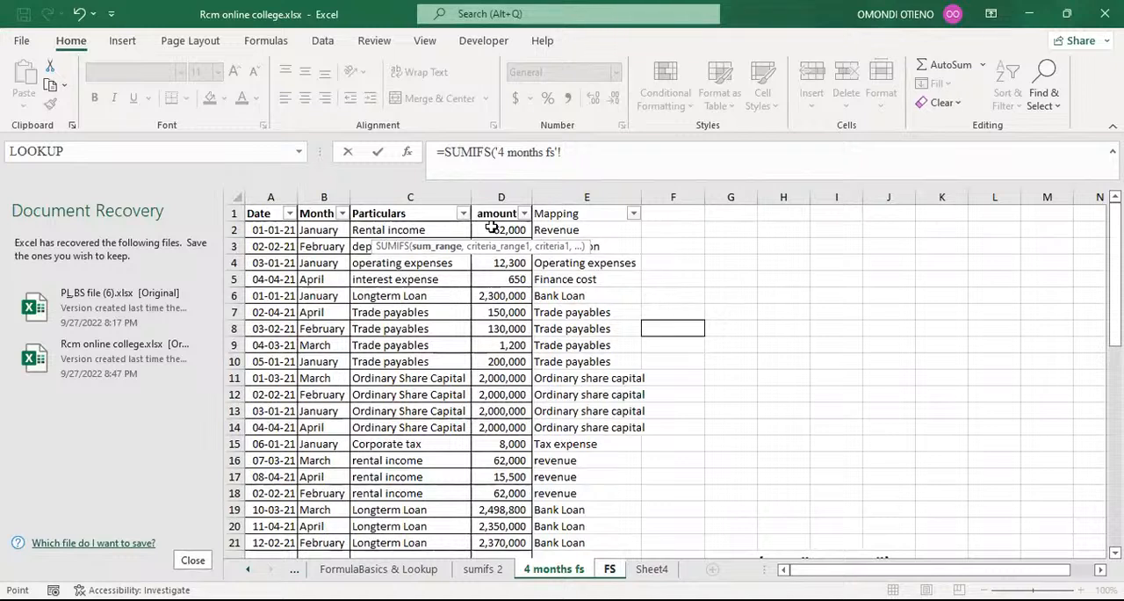
pyautogui.click(493, 226)
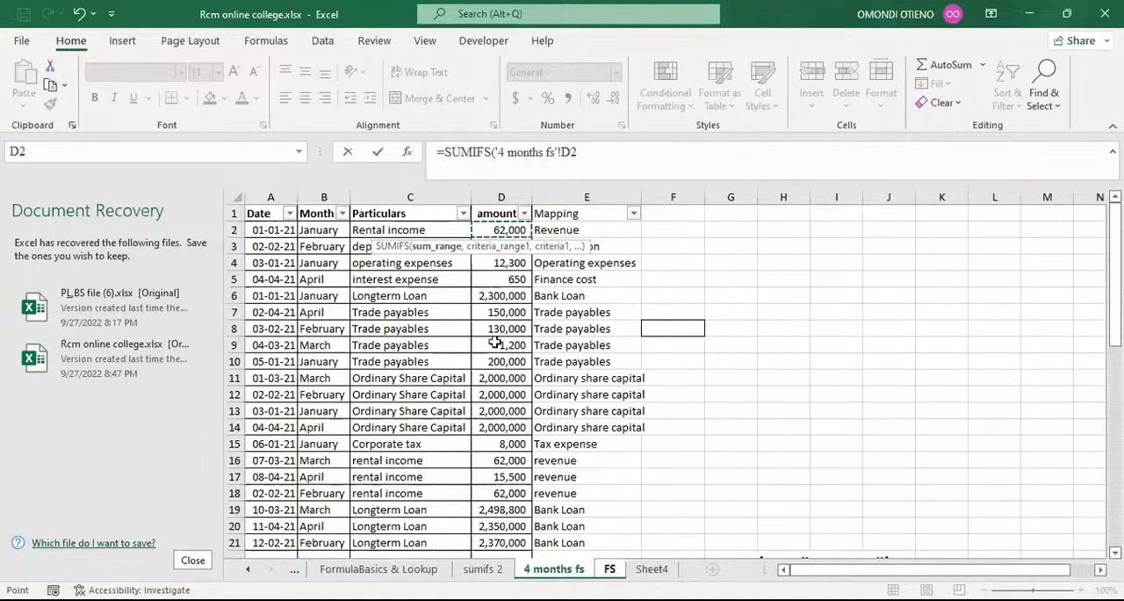
pyautogui.moveTo(486, 540); pyautogui.dragTo(502, 480)
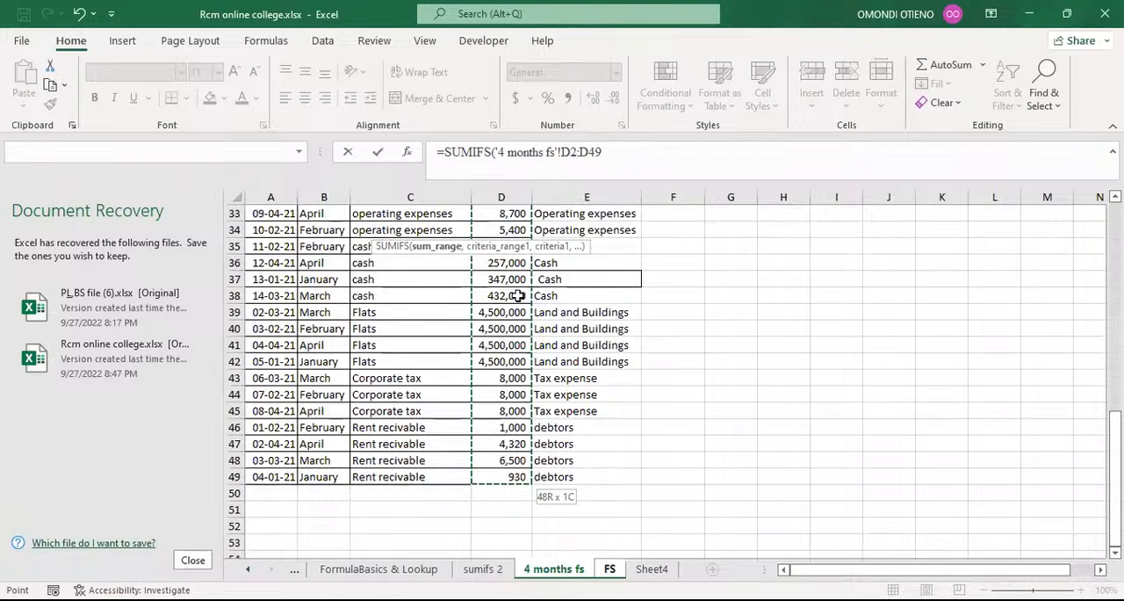
pyautogui.moveTo(527, 195); pyautogui.dragTo(521, 223)
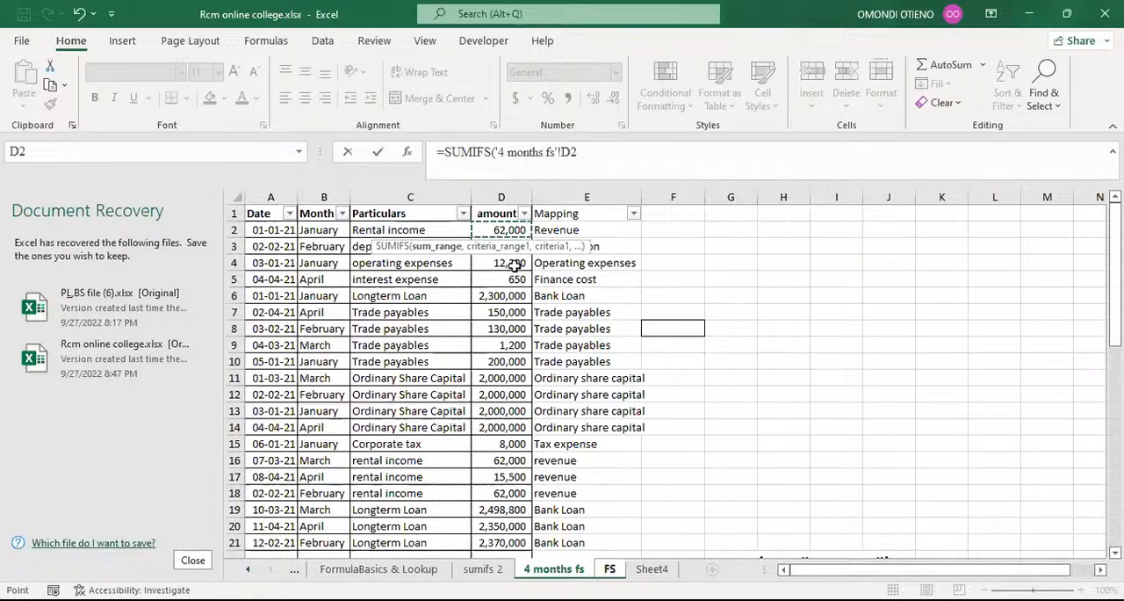
pyautogui.hotkey('ctrl', 'shift', 'Down')
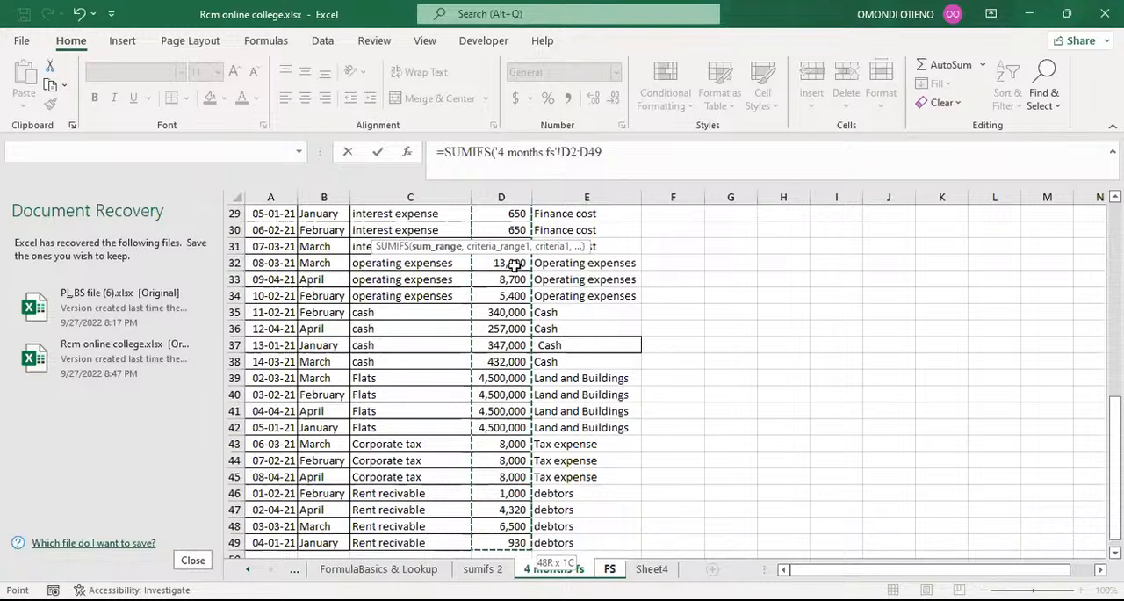
pyautogui.press('F4')
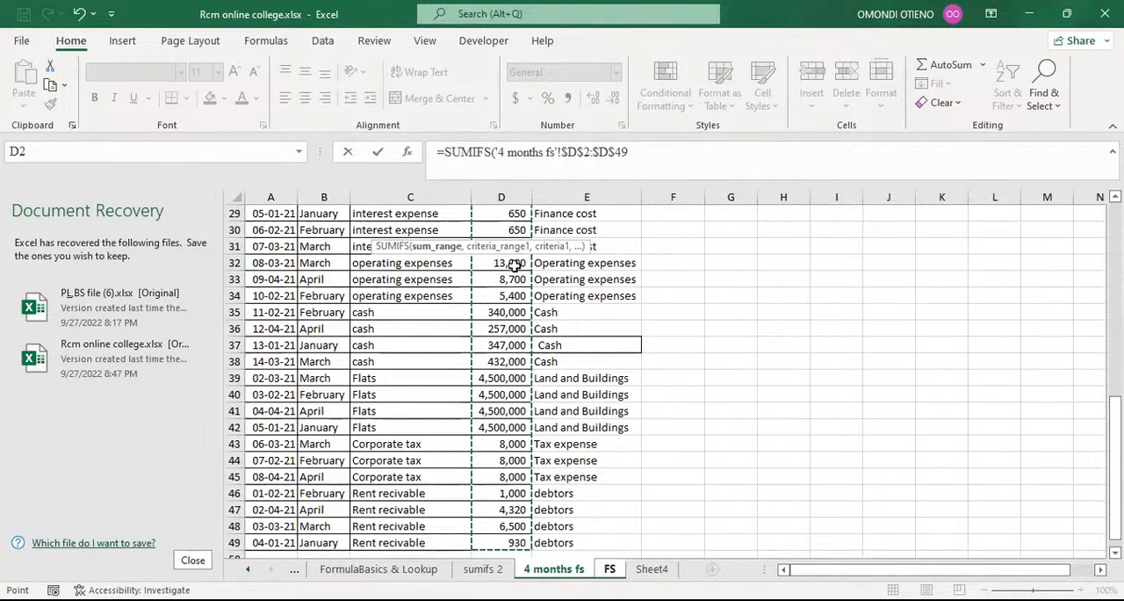
pyautogui.write(',')
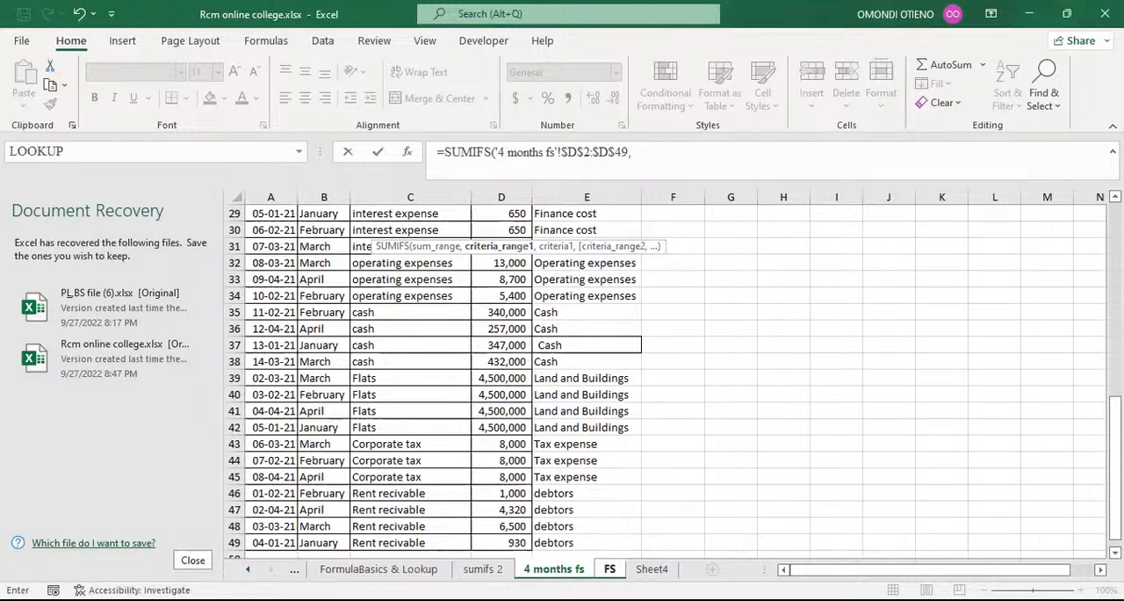
# Set the first criteria range to the Mapping data $E$2:$E$49 on the 4 months fs sheet, using absolute references.
pyautogui.click(610, 569)
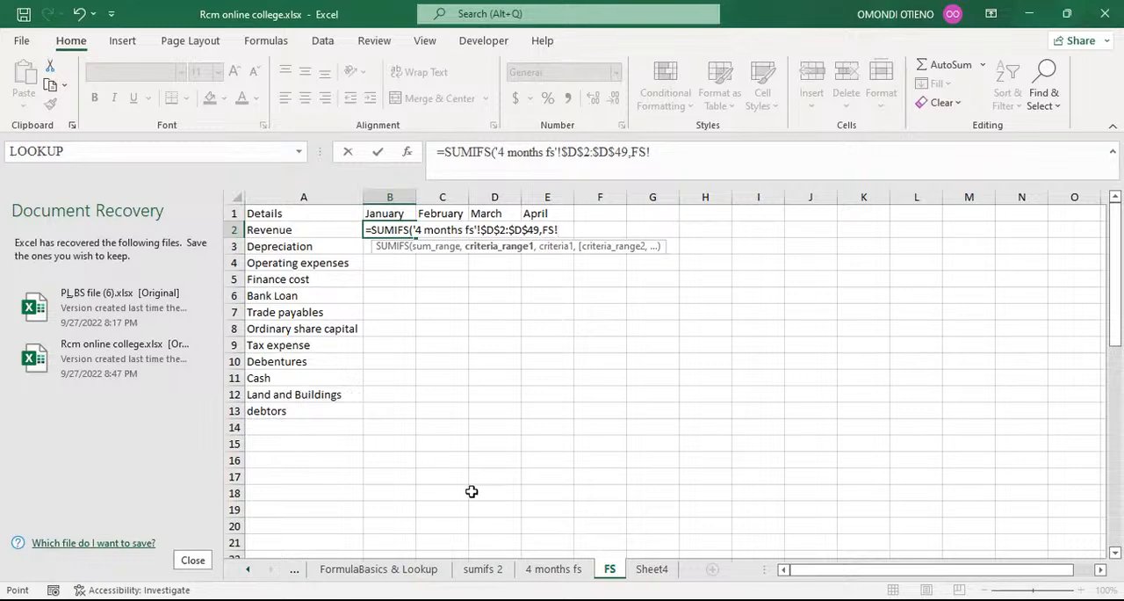
pyautogui.click(553, 570)
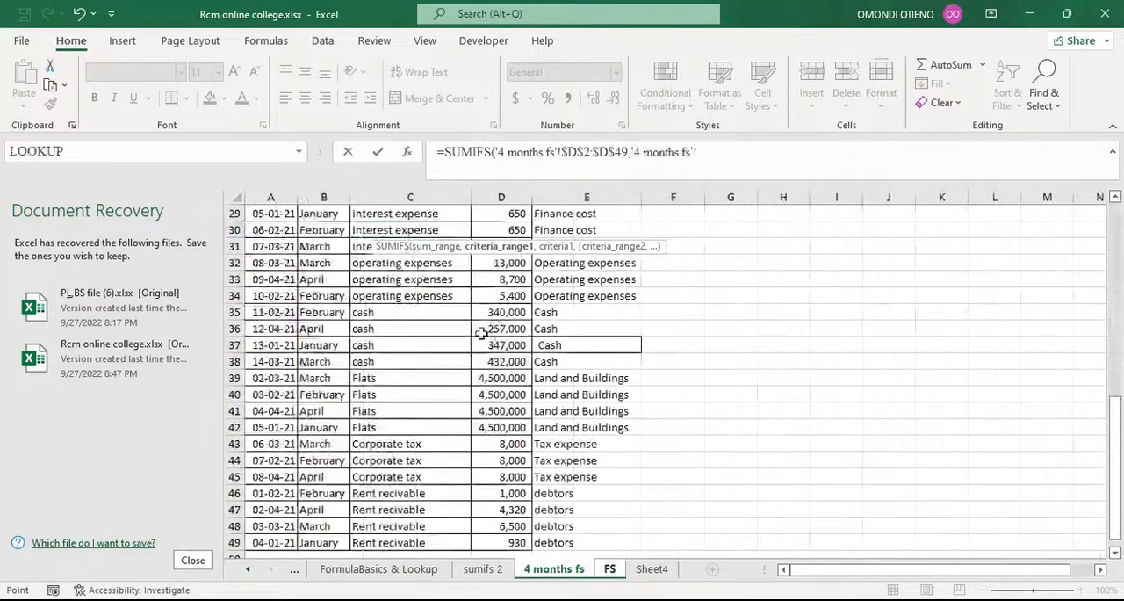
pyautogui.scroll(7, 482, 330)
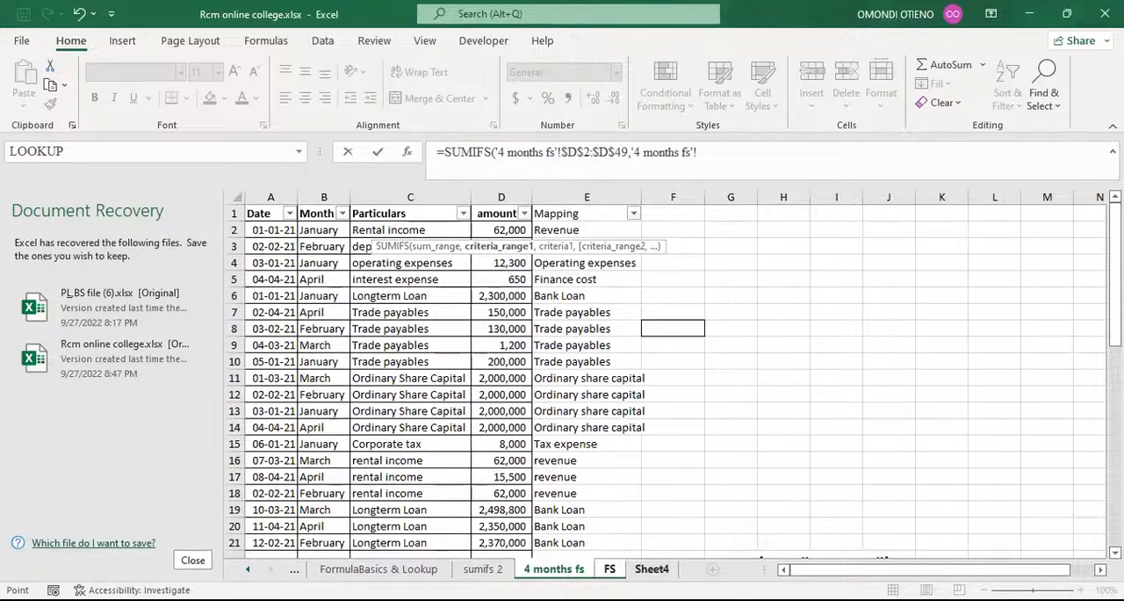
pyautogui.click(610, 569)
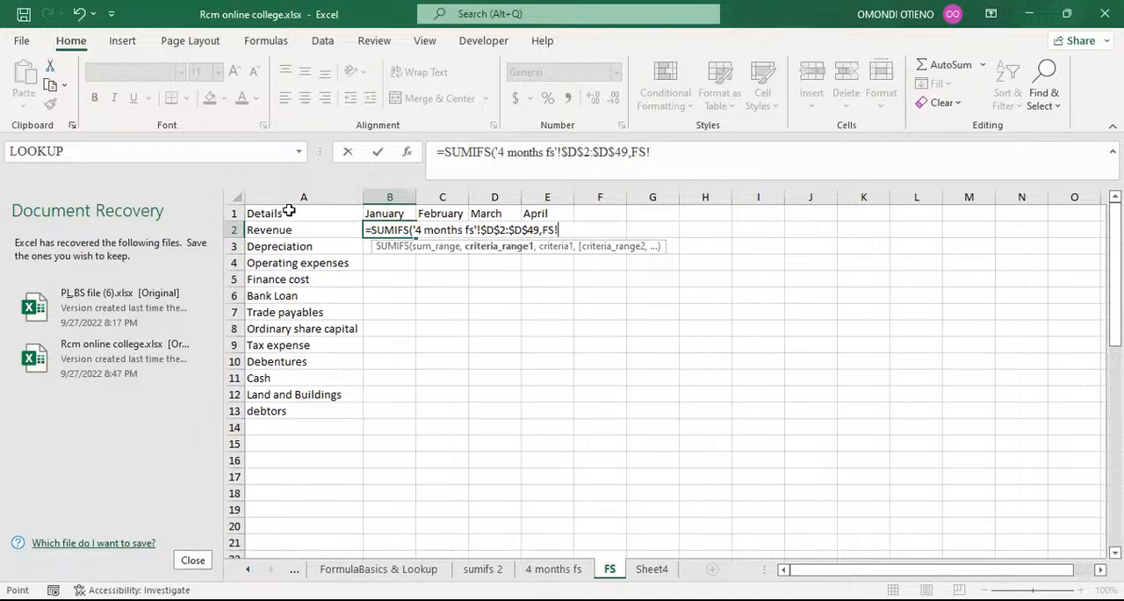
pyautogui.click(546, 569)
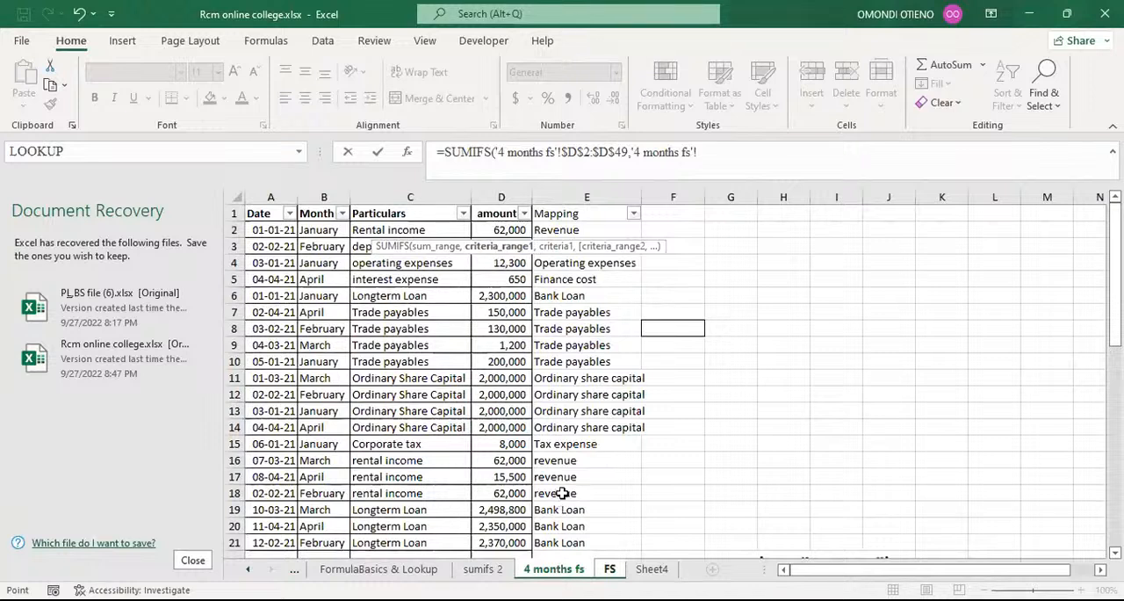
pyautogui.click(576, 229)
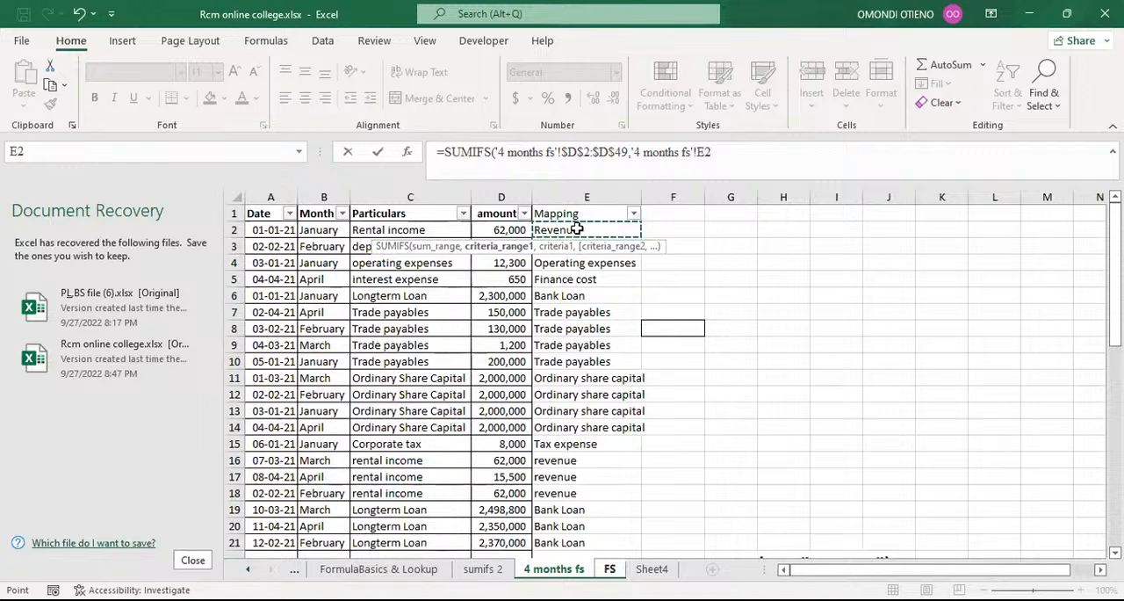
pyautogui.hotkey('ctrl', 'shift', 'Down')
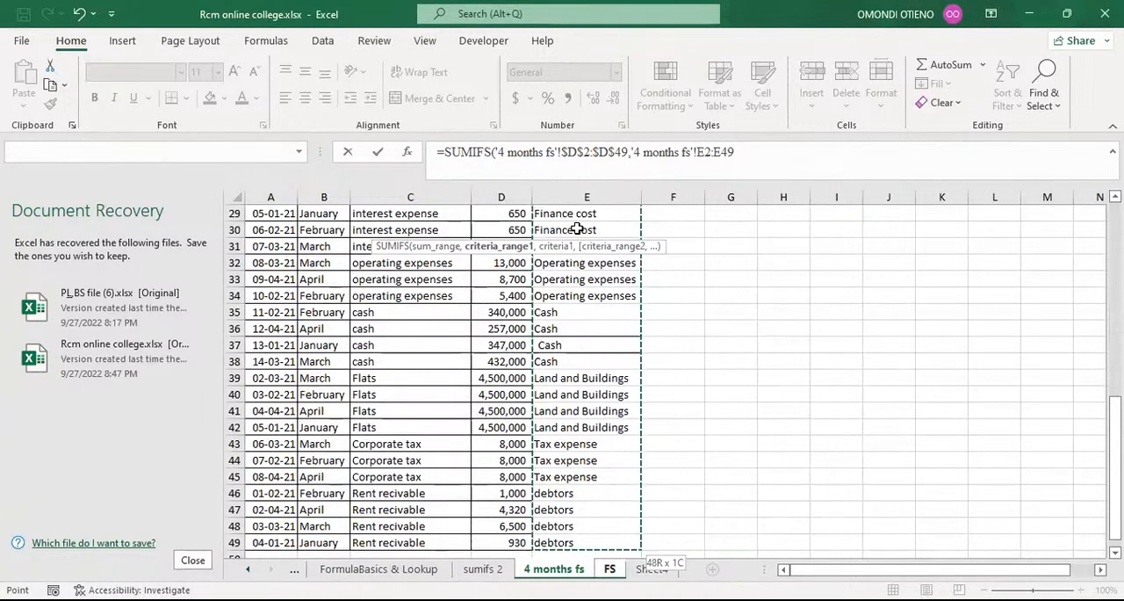
pyautogui.press('F4')
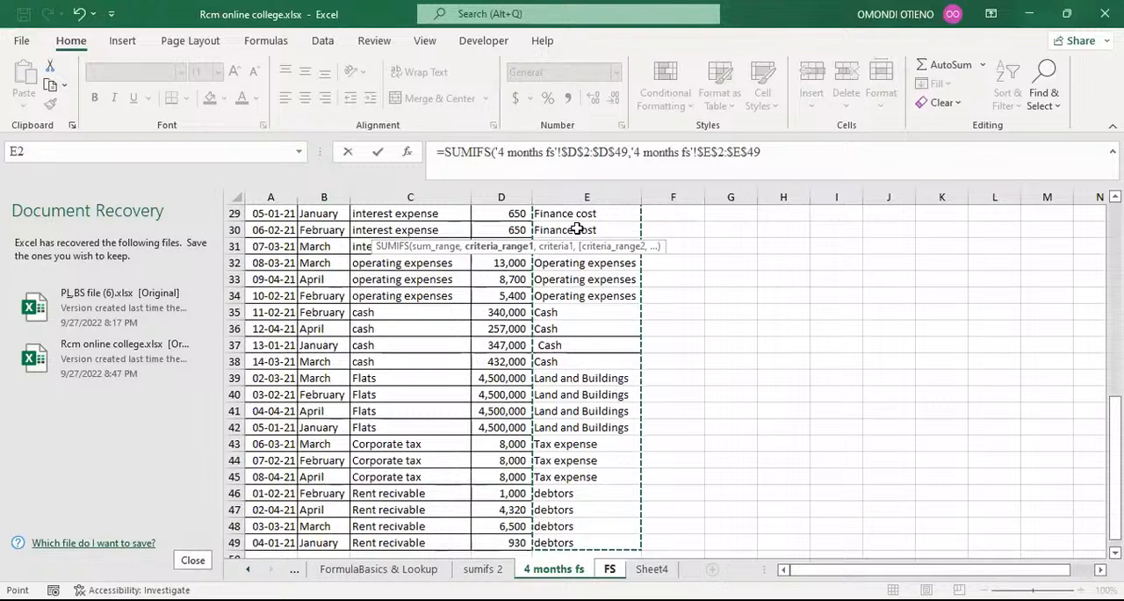
pyautogui.write(',')
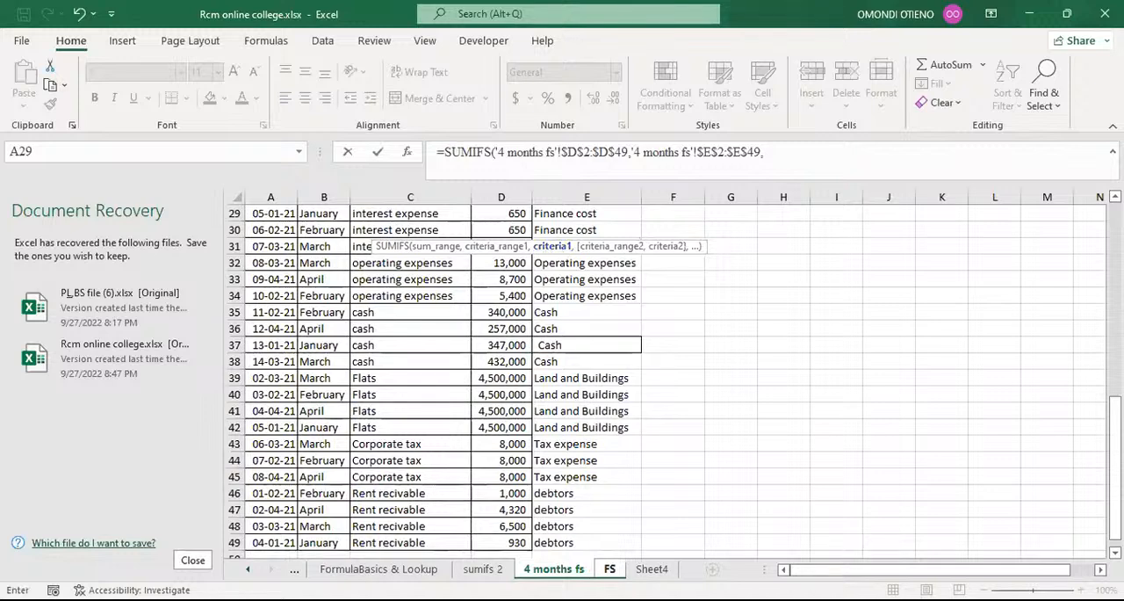
# Set the first criterion to the Revenue label on the FS sheet as FS!$A2, locking only the column.
pyautogui.click(611, 569)
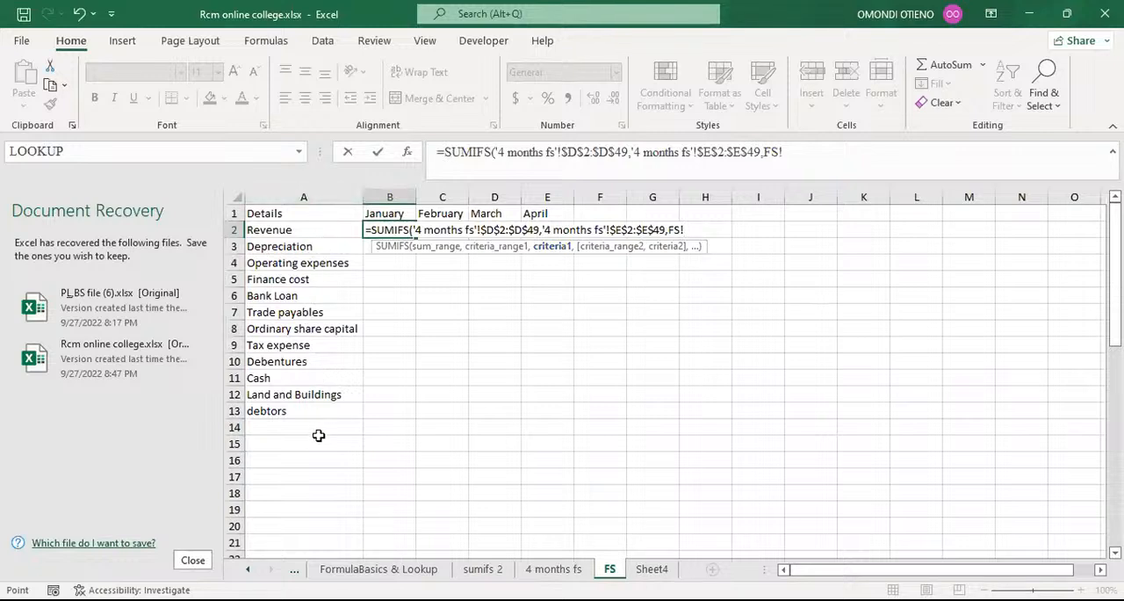
pyautogui.click(287, 229)
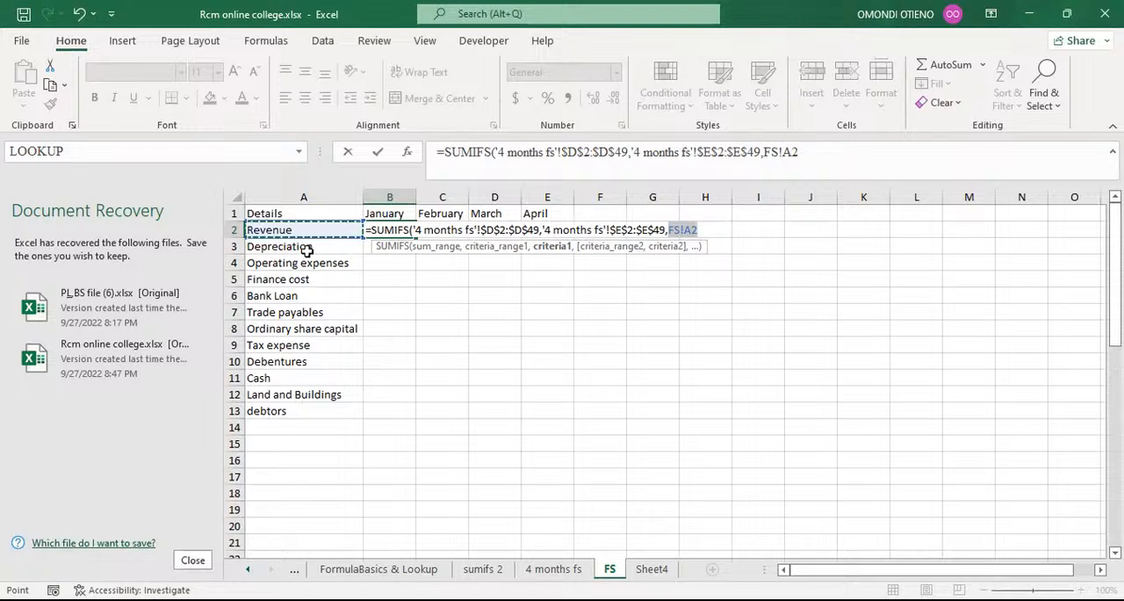
pyautogui.click(783, 154)
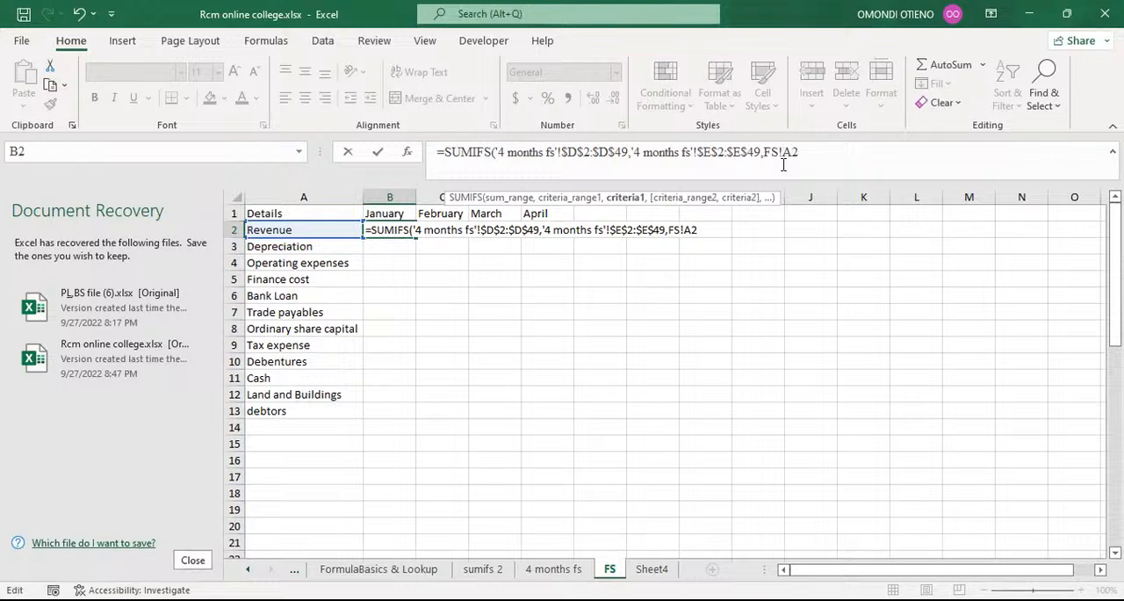
pyautogui.write('$')
pyautogui.click(824, 153)
pyautogui.write(',')
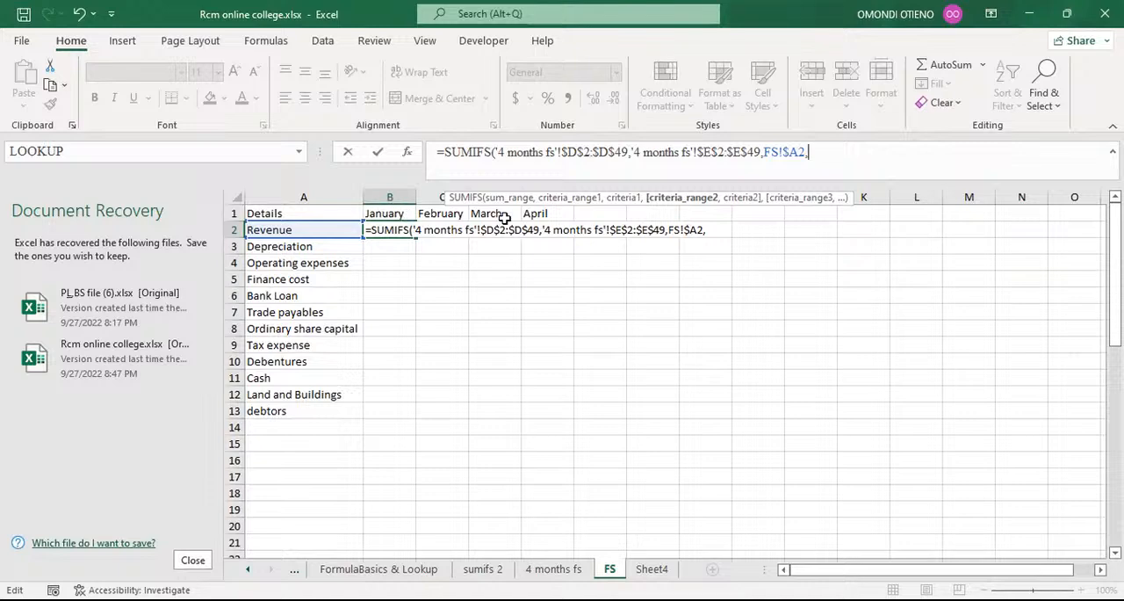
# Set the second criteria range to the Month data $B$2:$B$49 on the 4 months fs sheet, using absolute references.
pyautogui.click(576, 567)
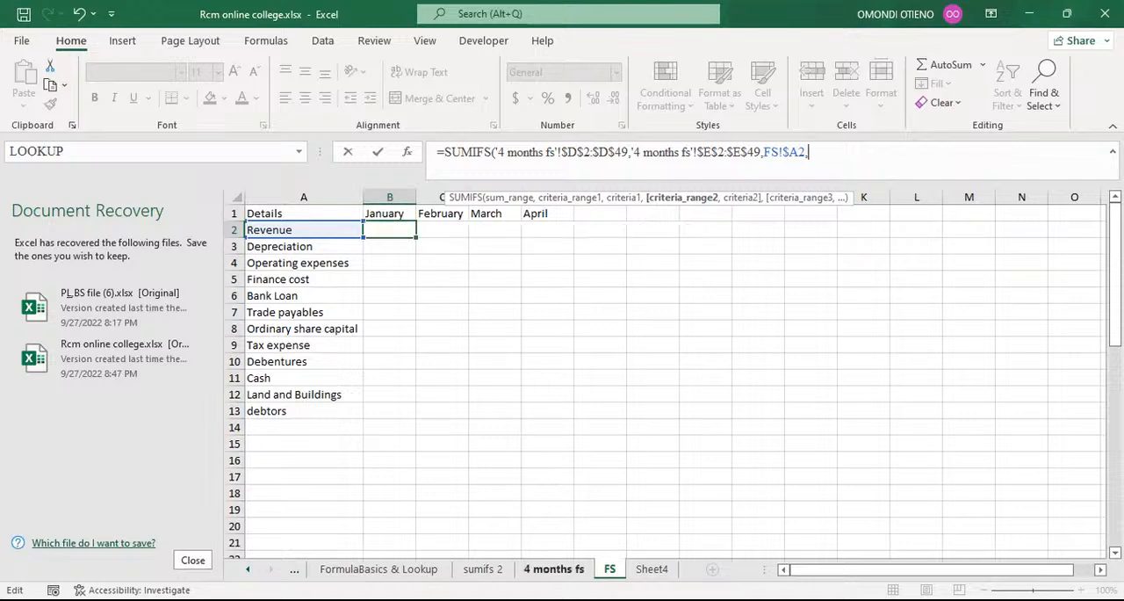
pyautogui.scroll(5, 364, 307)
pyautogui.scroll(3, 364, 306)
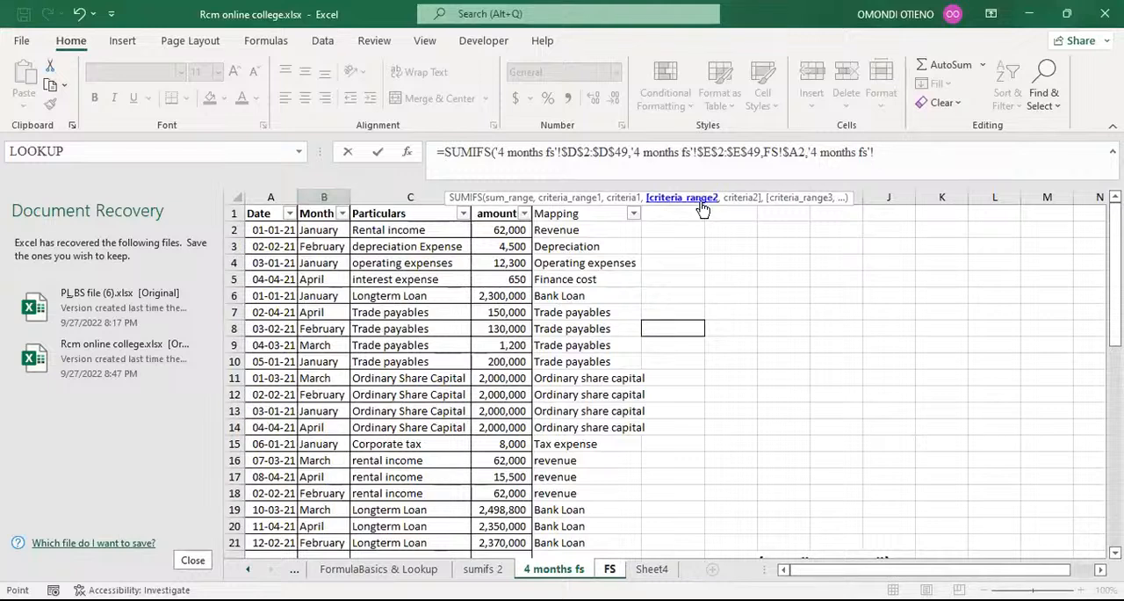
pyautogui.click(316, 230)
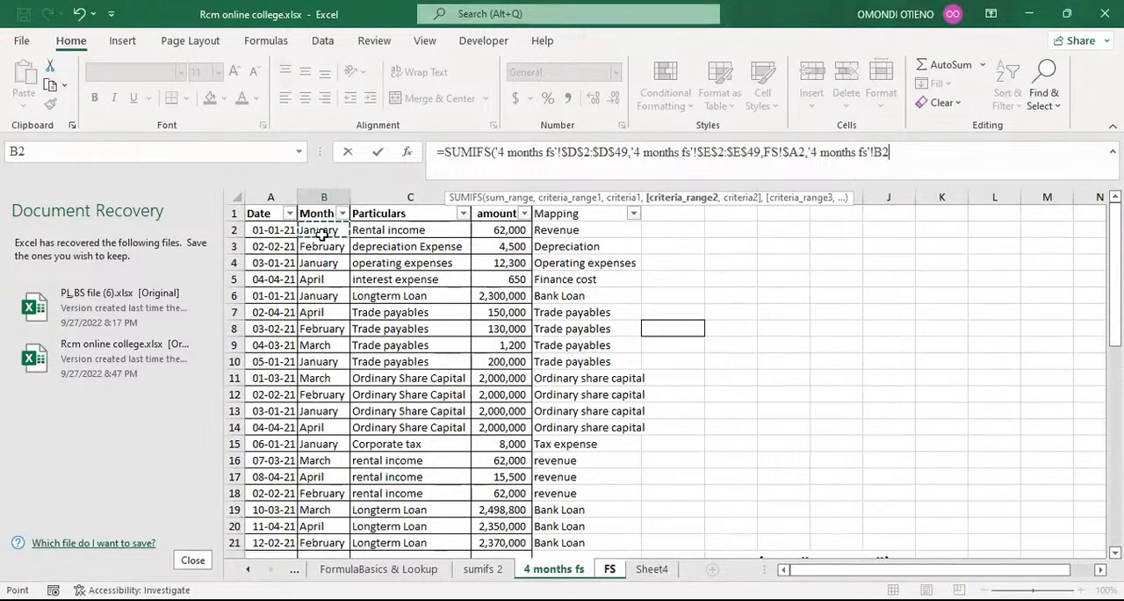
pyautogui.hotkey('ctrl', 'shift', 'Down')
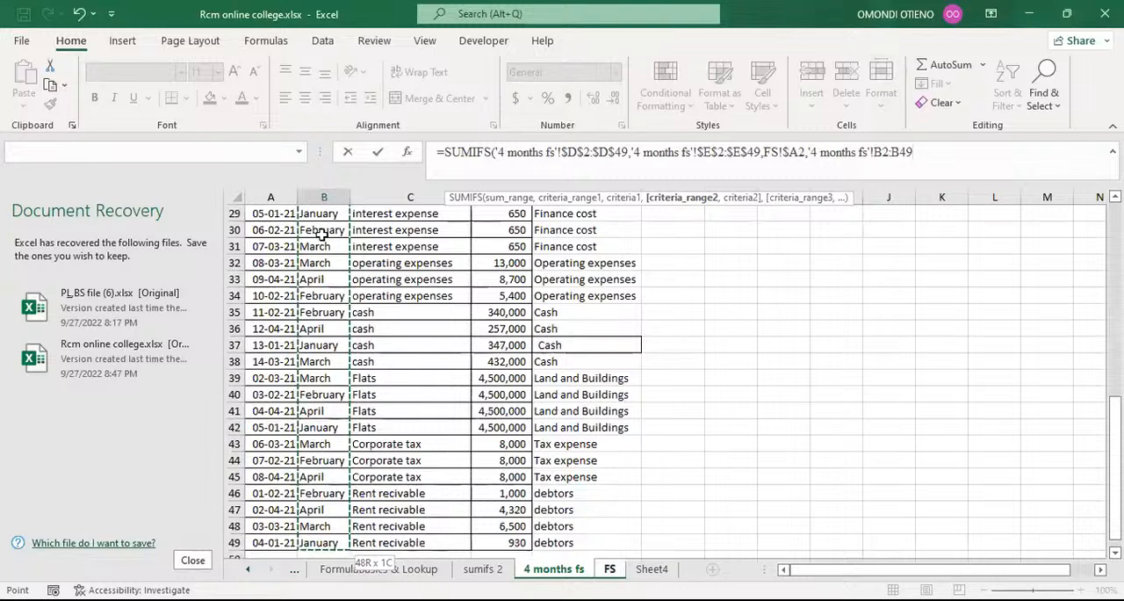
pyautogui.press('F4')
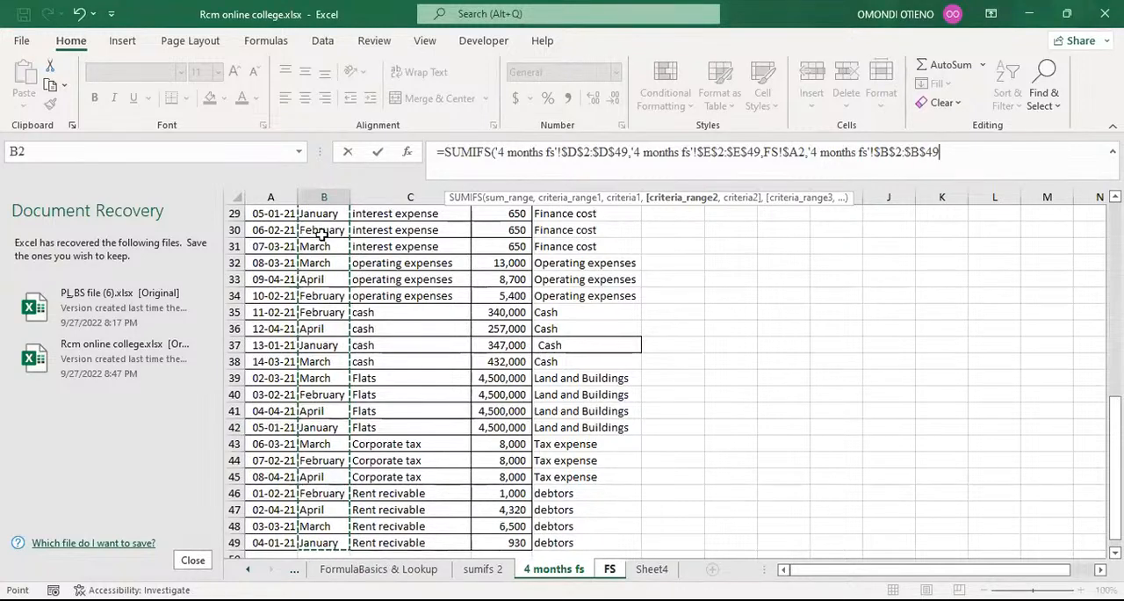
pyautogui.write(',')
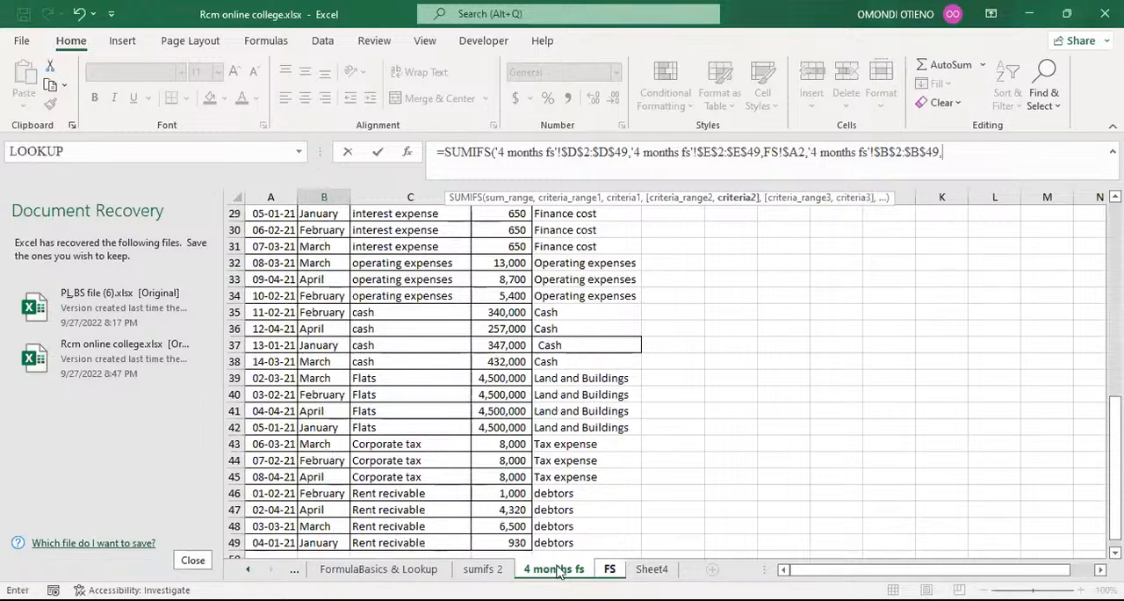
# Set the second criterion to the January header on the FS sheet as FS!B$1, locking only the row, and complete the SUMIFS formula.
pyautogui.click(612, 569)
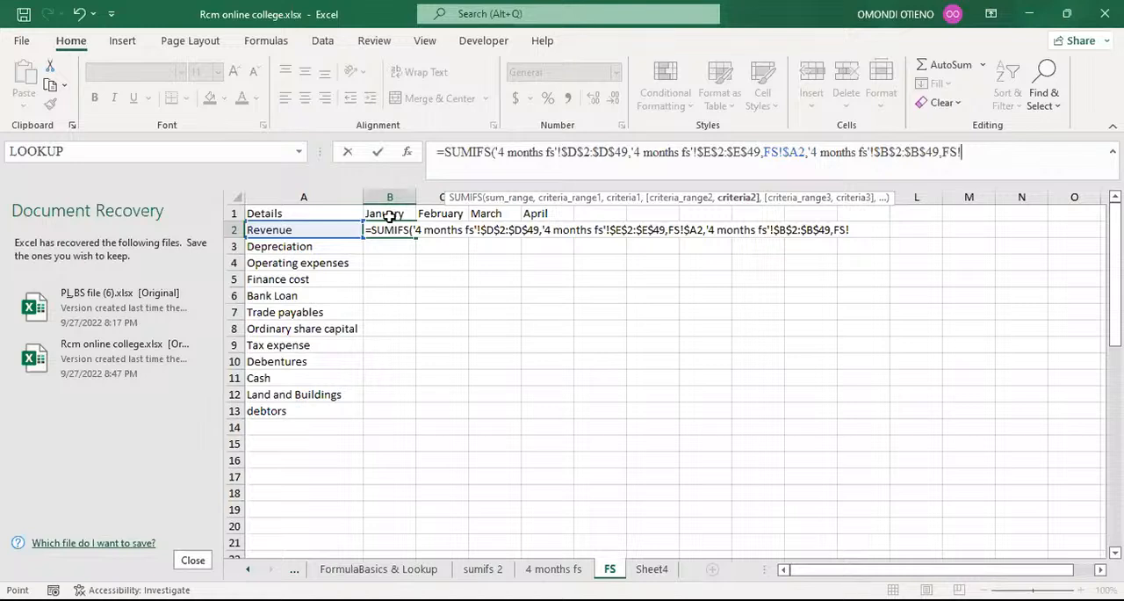
pyautogui.click(390, 213)
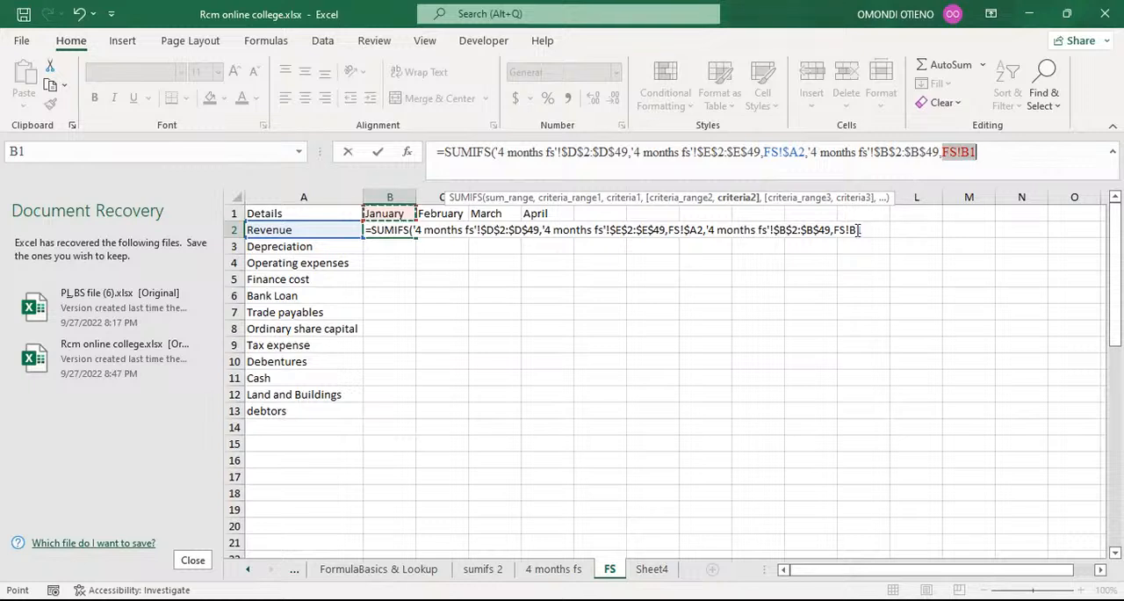
pyautogui.click(860, 230)
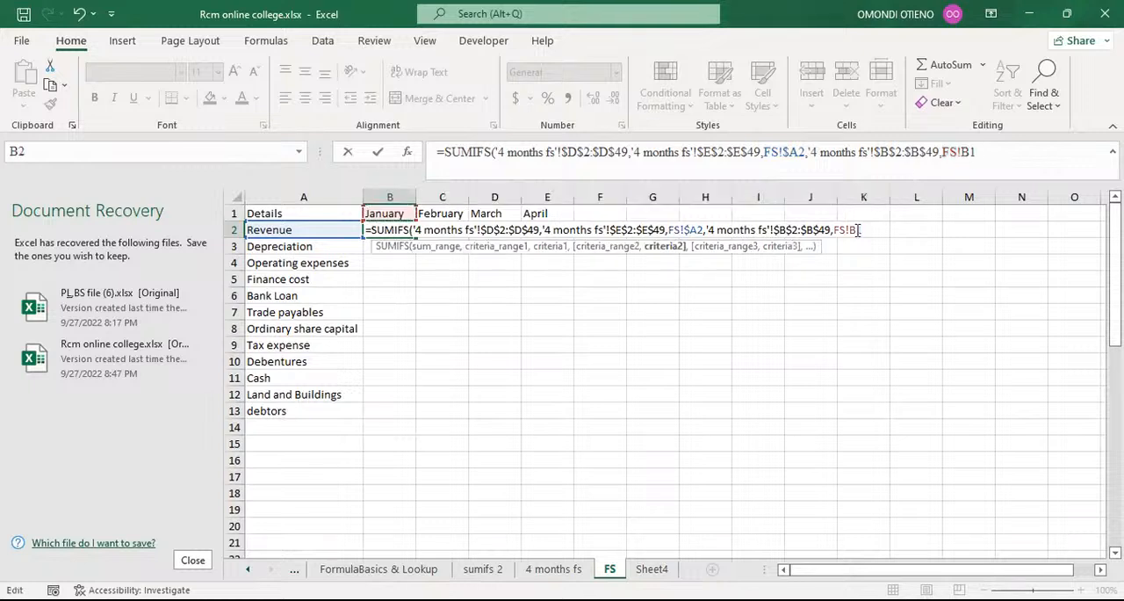
pyautogui.write('$')
pyautogui.click(1002, 154)
pyautogui.write(')')
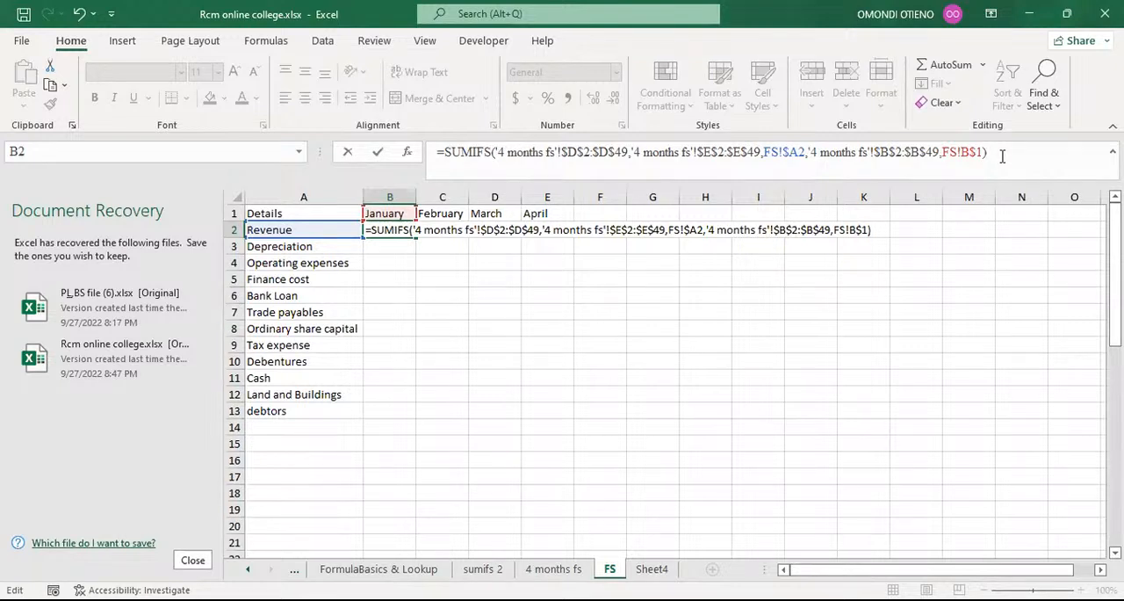
pyautogui.press('Return')
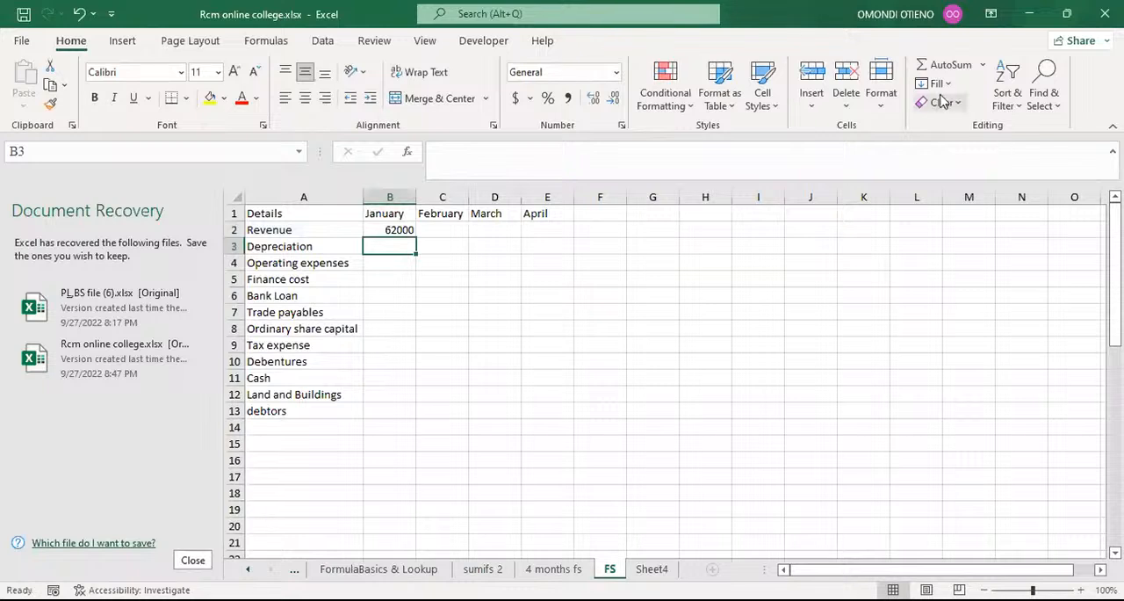
# Copy the SUMIFS formula from B2 across to April and down to the debtors row, filling B2:E13.
pyautogui.click(396, 230)
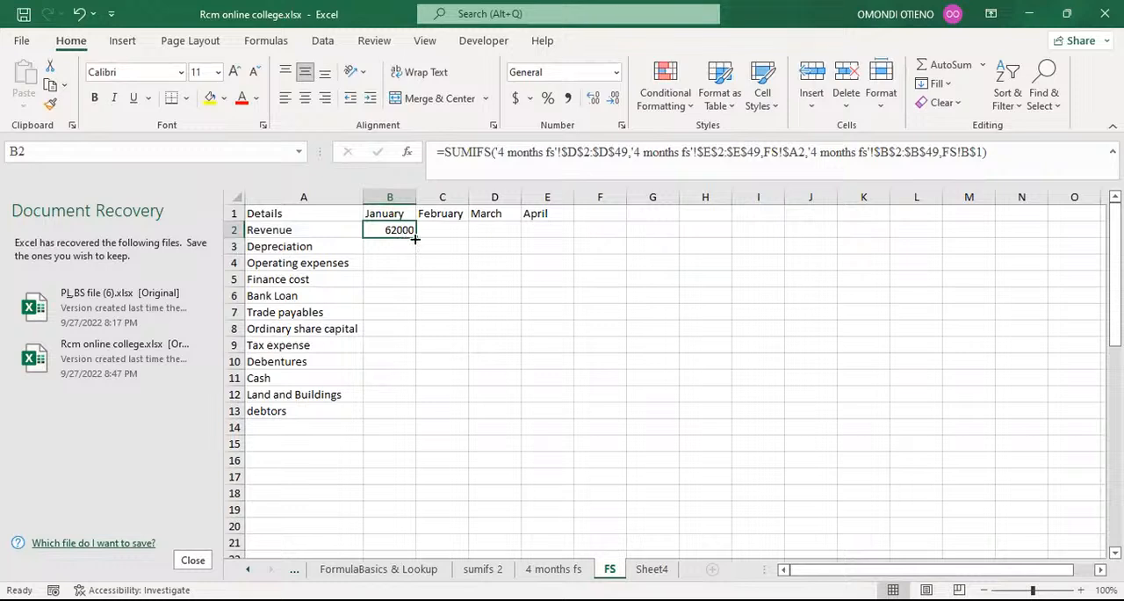
pyautogui.moveTo(415, 238); pyautogui.dragTo(550, 233)
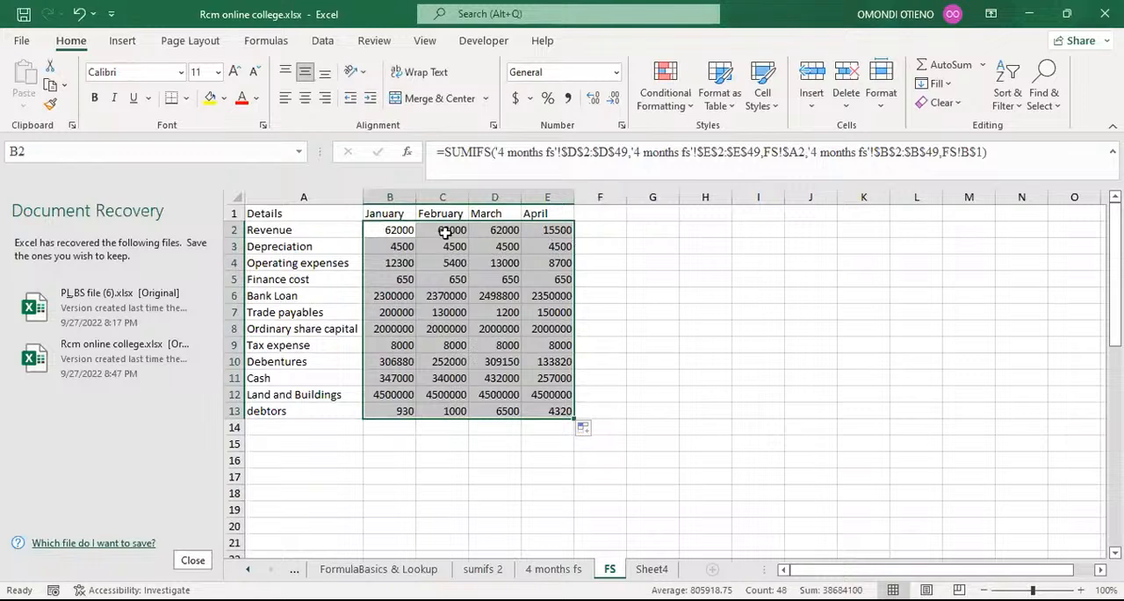
pyautogui.click(388, 211)
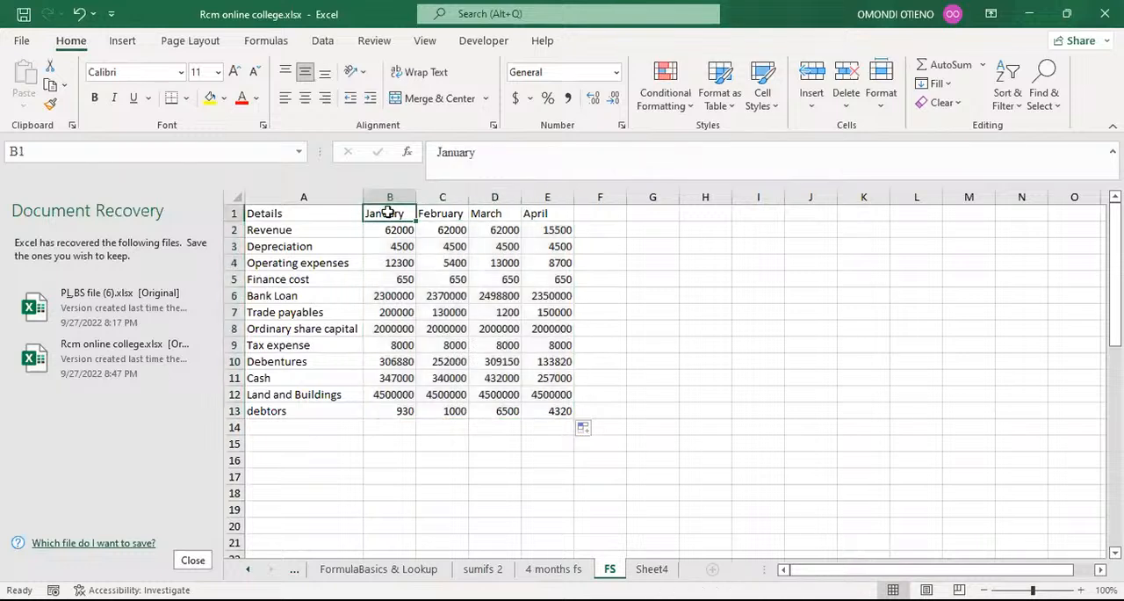
pyautogui.click(272, 232)
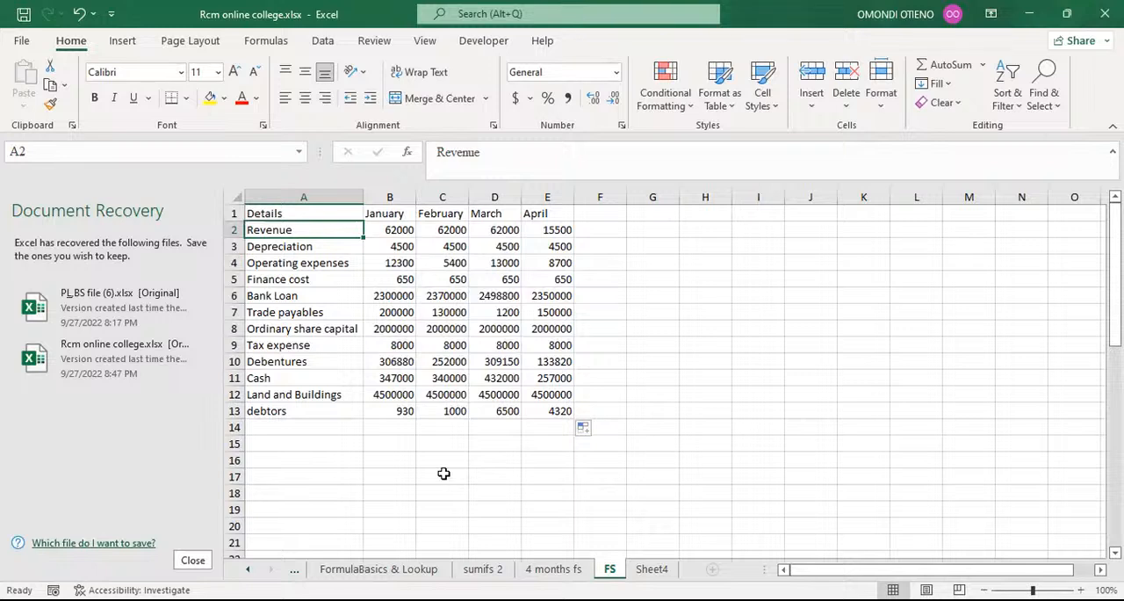
# Shorten the April column header in E1 to Apr.
pyautogui.click(548, 214)
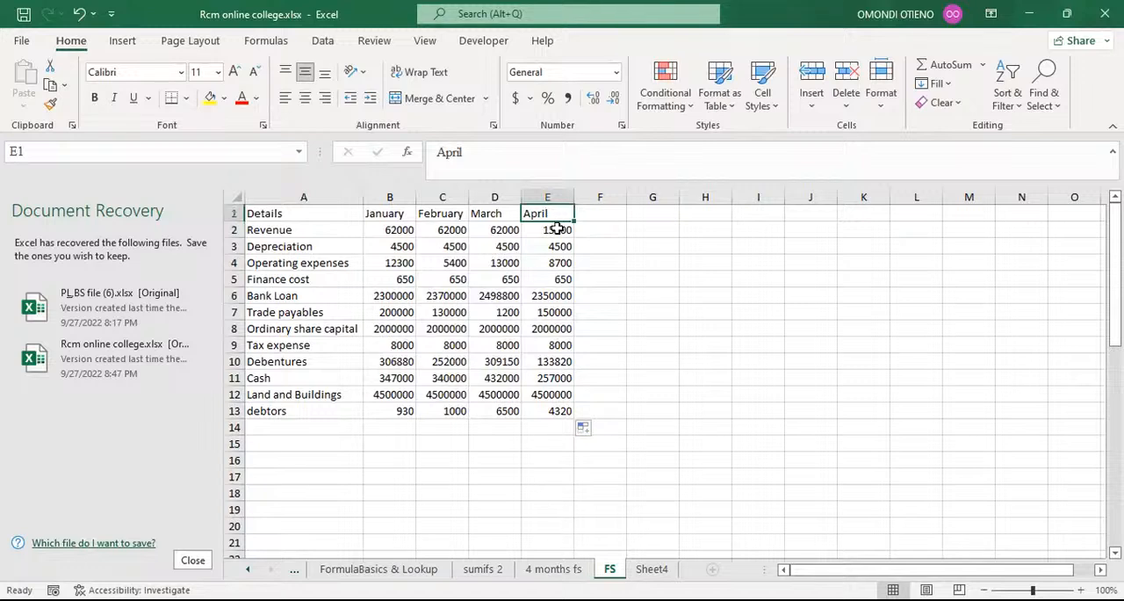
pyautogui.click(478, 152)
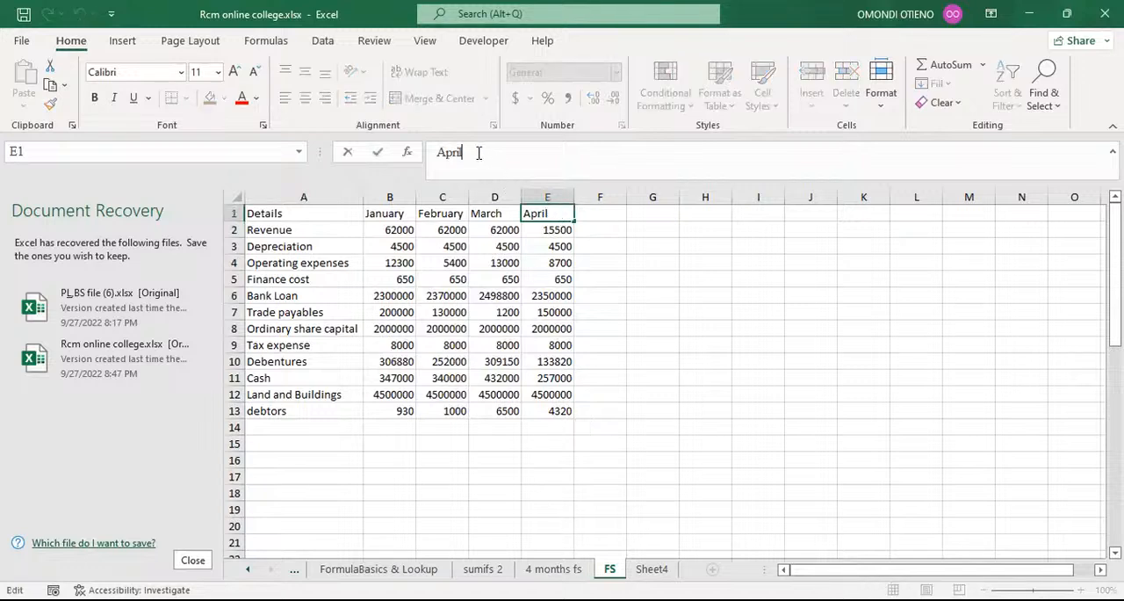
pyautogui.press('BackSpace')
pyautogui.press('BackSpace')
pyautogui.press('Return')
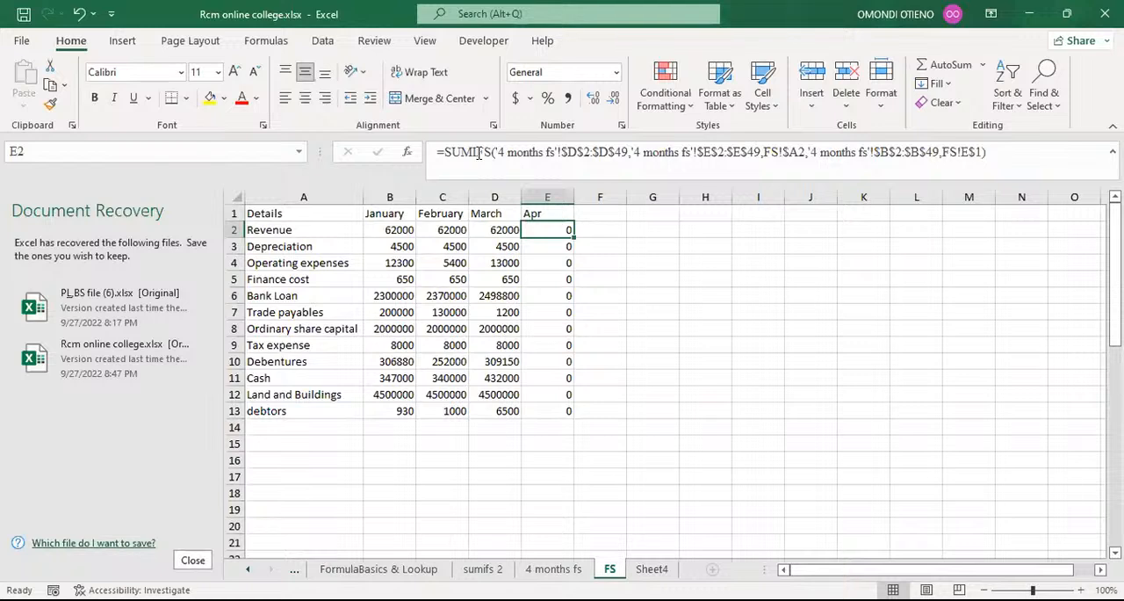
# Change the TEXT month format in B33 on the 4 months fs sheet to "mmm".
pyautogui.click(545, 213)
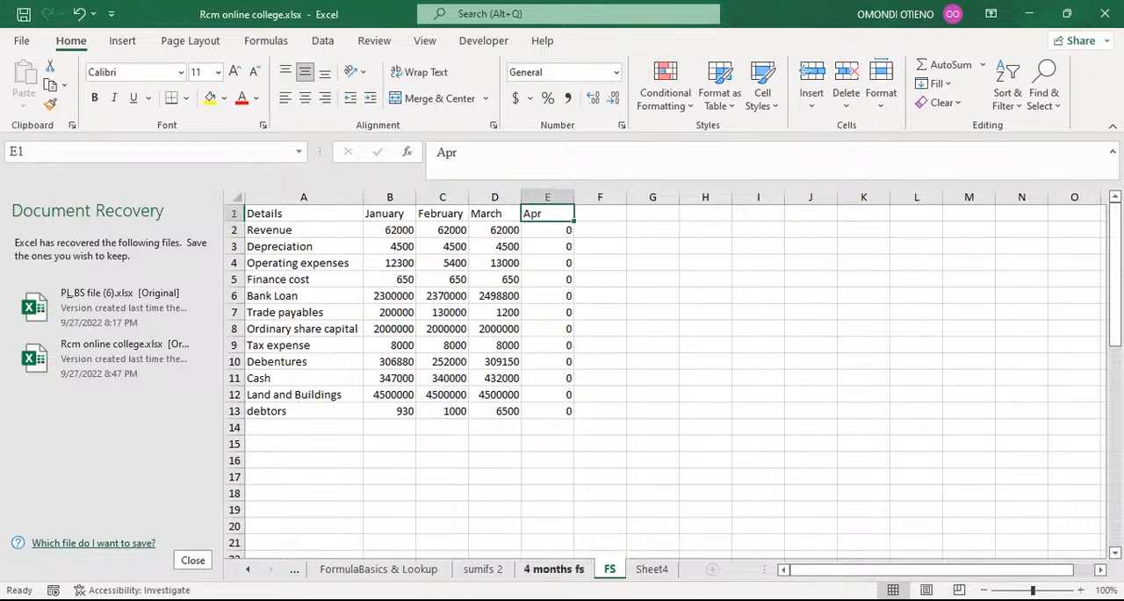
pyautogui.click(553, 570)
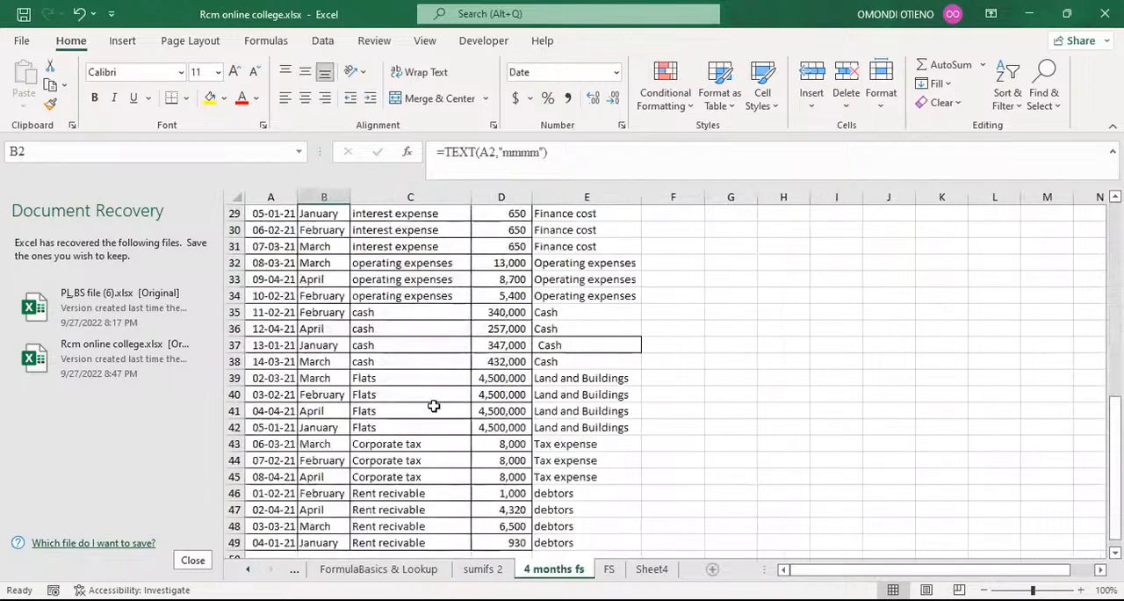
pyautogui.click(318, 278)
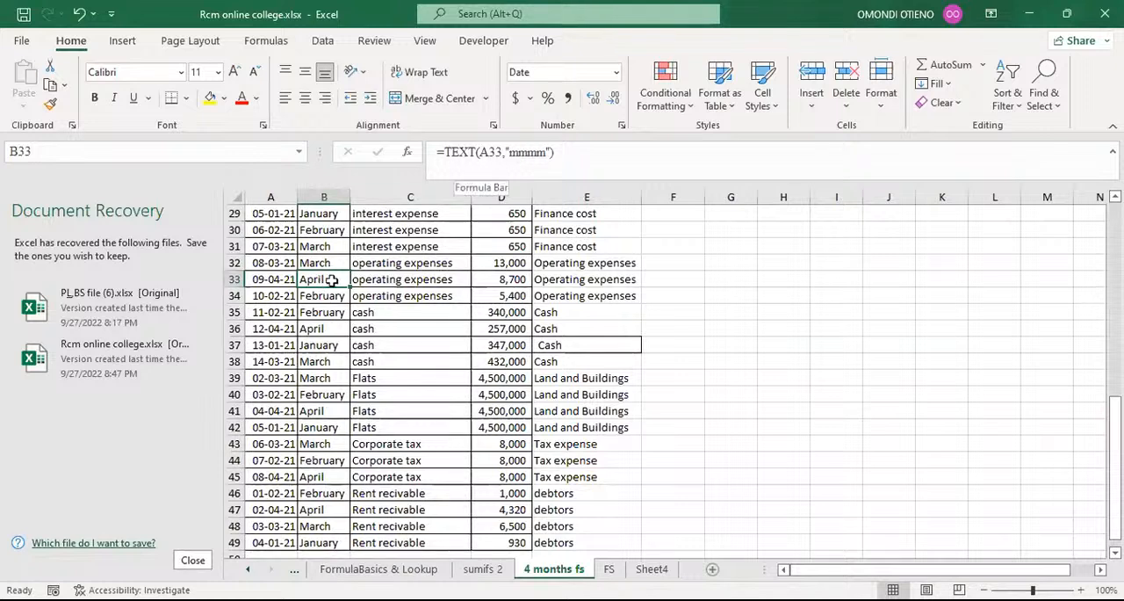
pyautogui.click(532, 162)
pyautogui.click(533, 162)
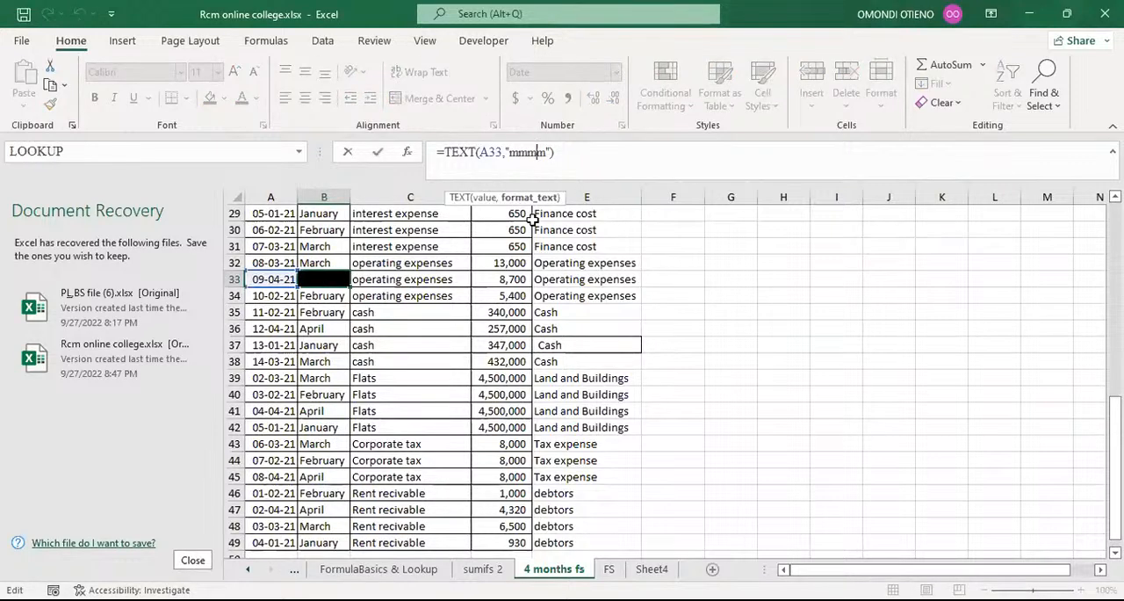
pyautogui.press('BackSpace')
pyautogui.press('Return')
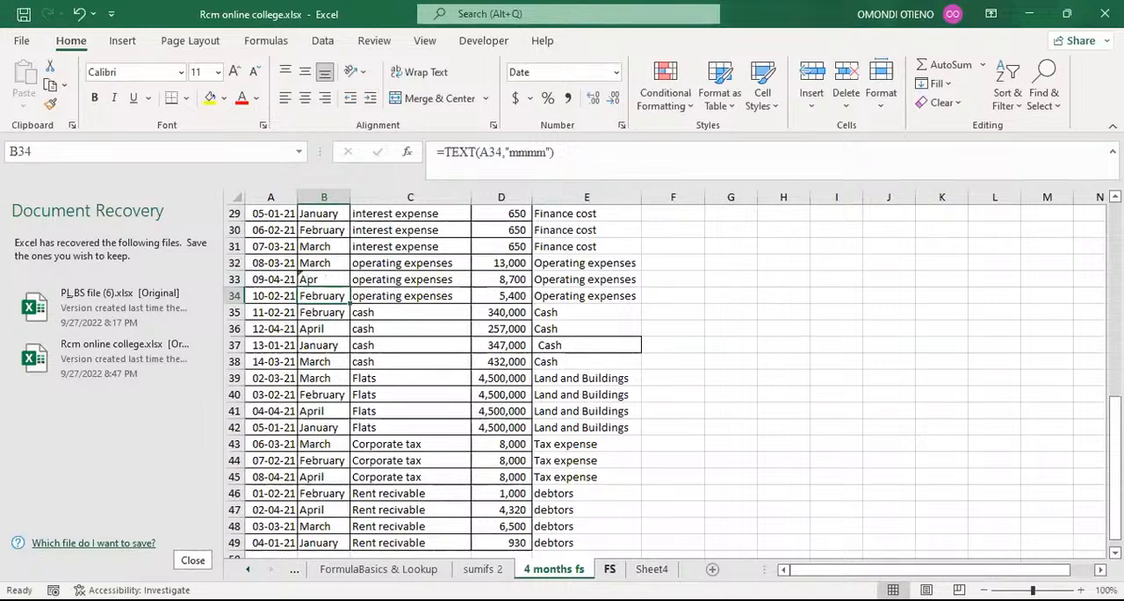
# Check the Operating expenses amount in the Apr column of the FS sheet.
pyautogui.click(609, 568)
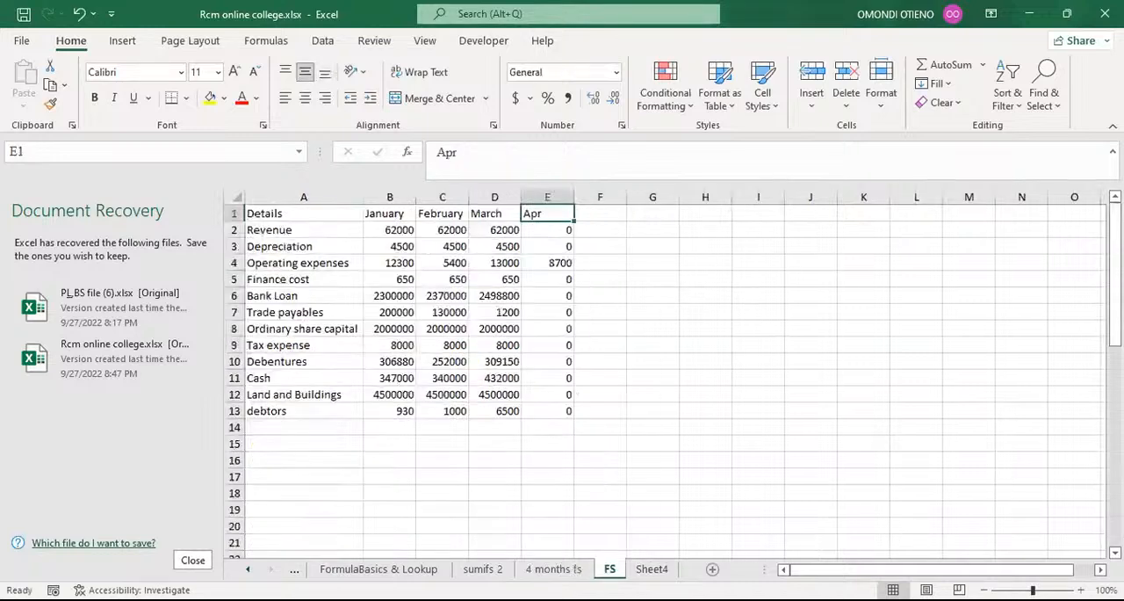
pyautogui.click(551, 263)
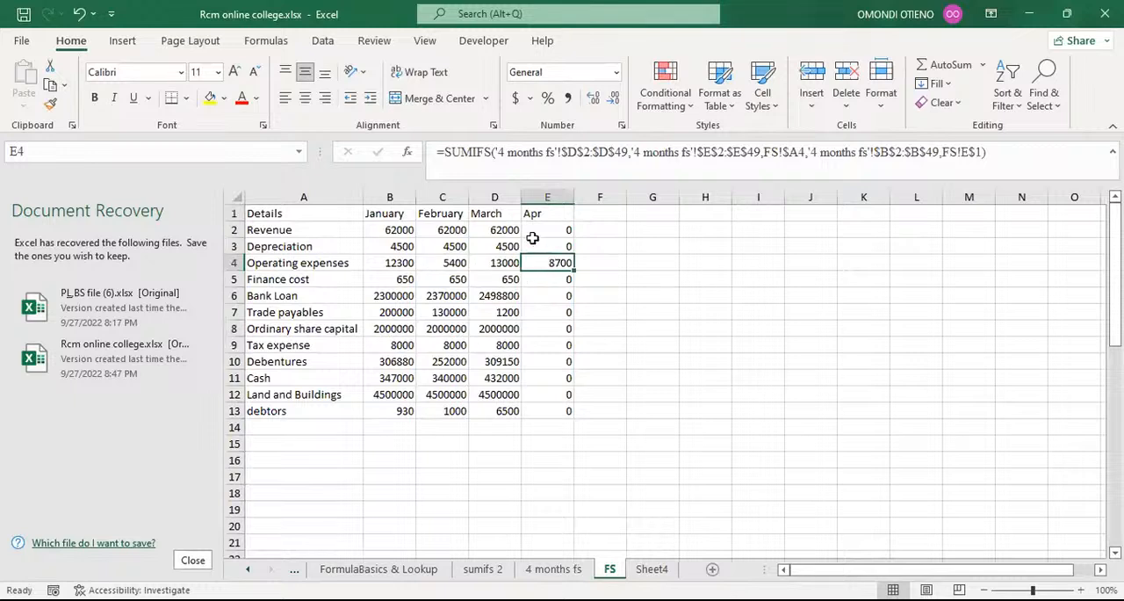
pyautogui.click(542, 214)
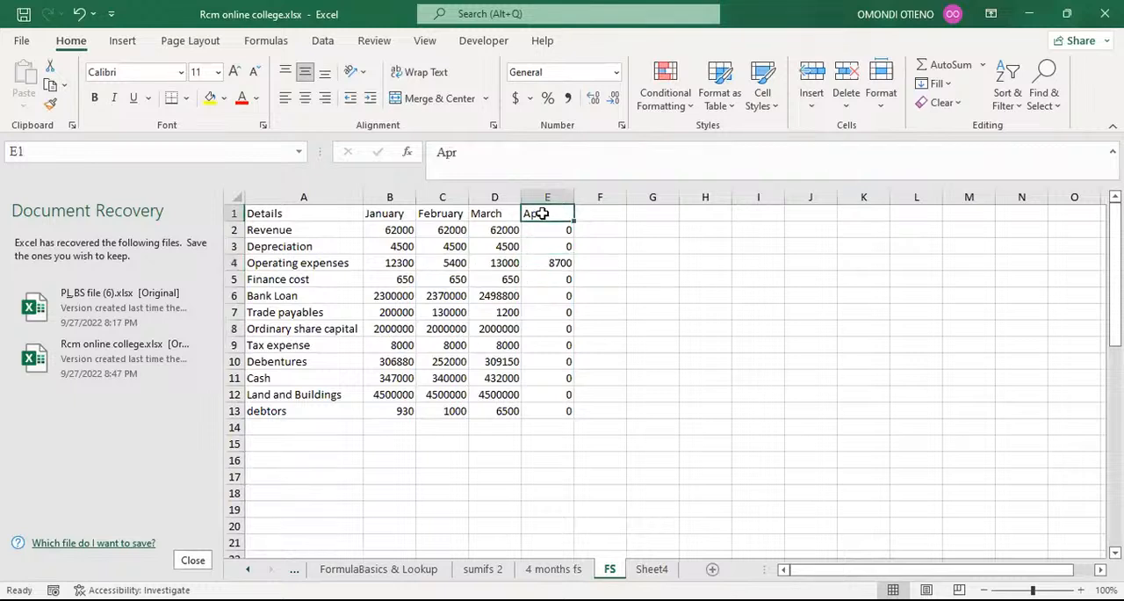
# Restore the full month format on the 4 months fs sheet by filling the "mmmm" formula from B32 down to B49.
pyautogui.click(553, 569)
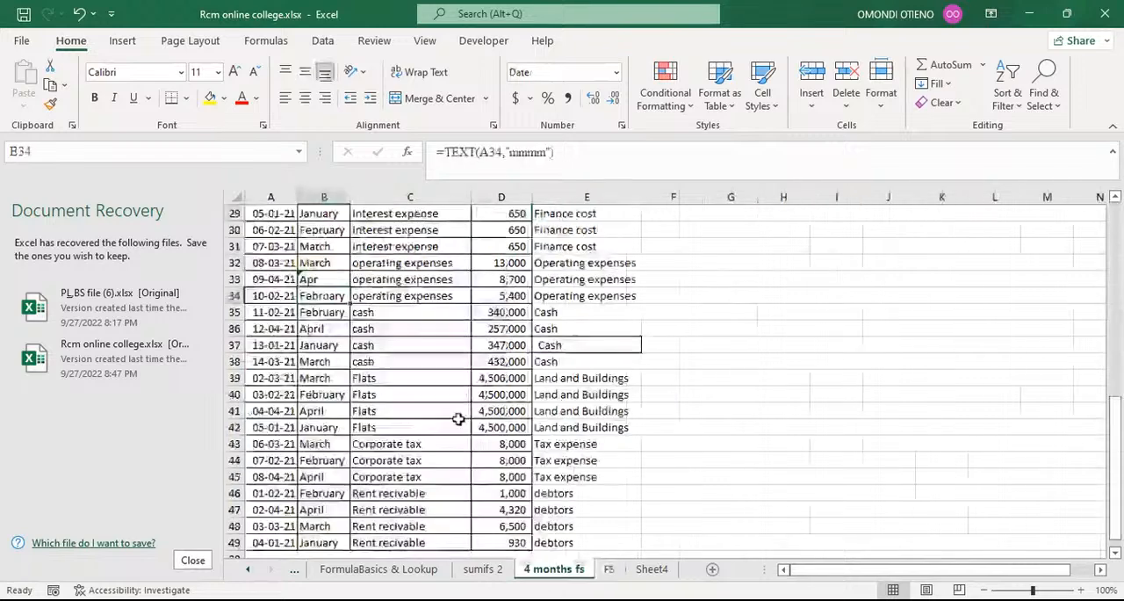
pyautogui.click(328, 278)
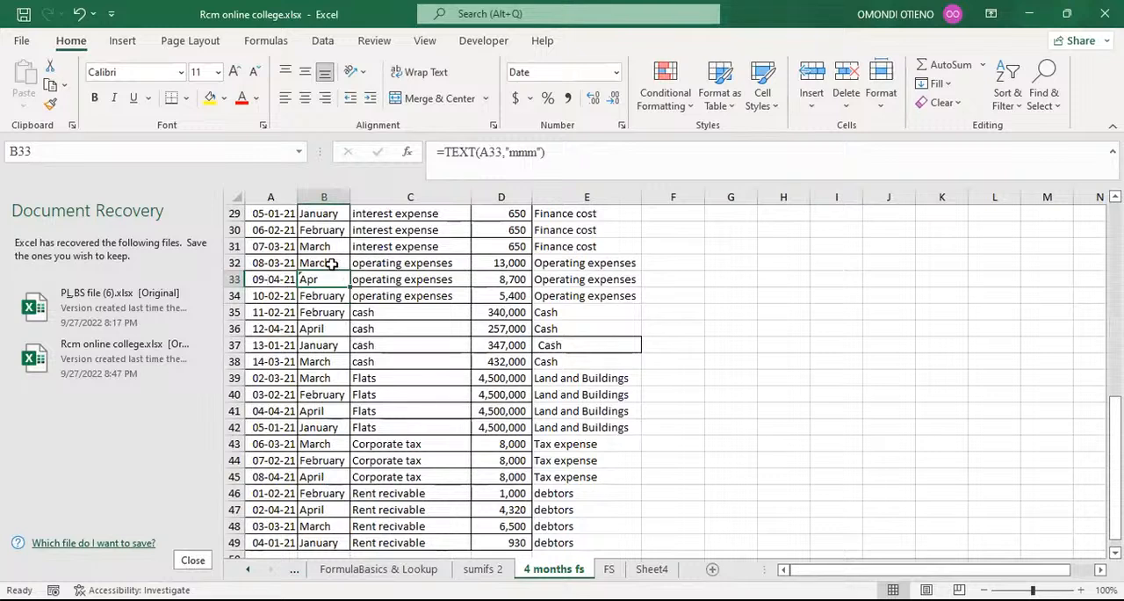
pyautogui.click(331, 263)
pyautogui.doubleClick(349, 271)
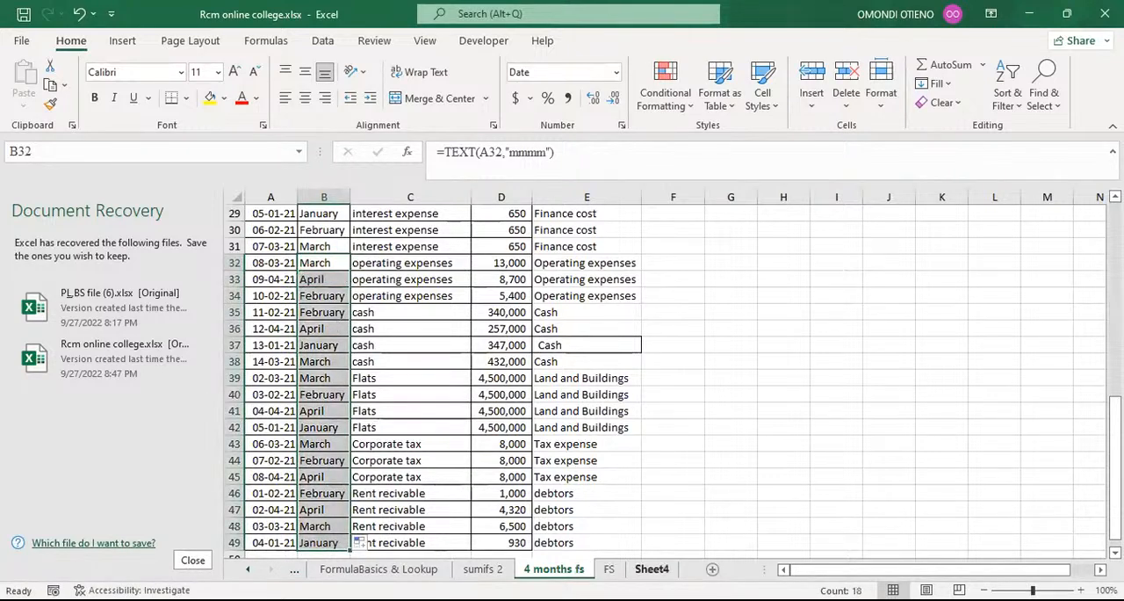
# Restore the E1 header on the FS sheet to April.
pyautogui.click(608, 570)
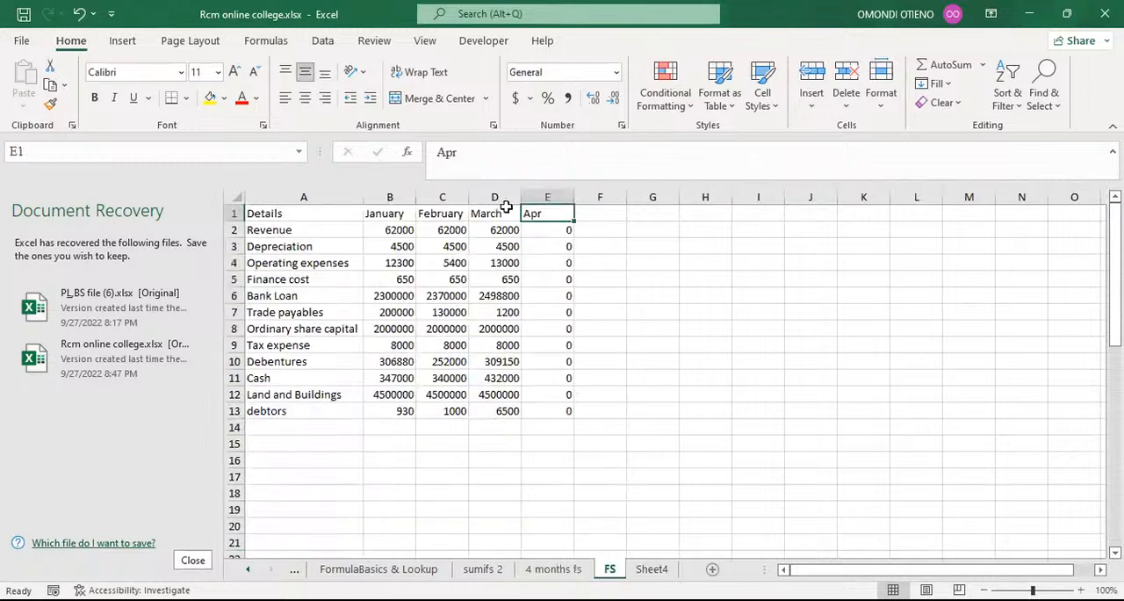
pyautogui.click(484, 155)
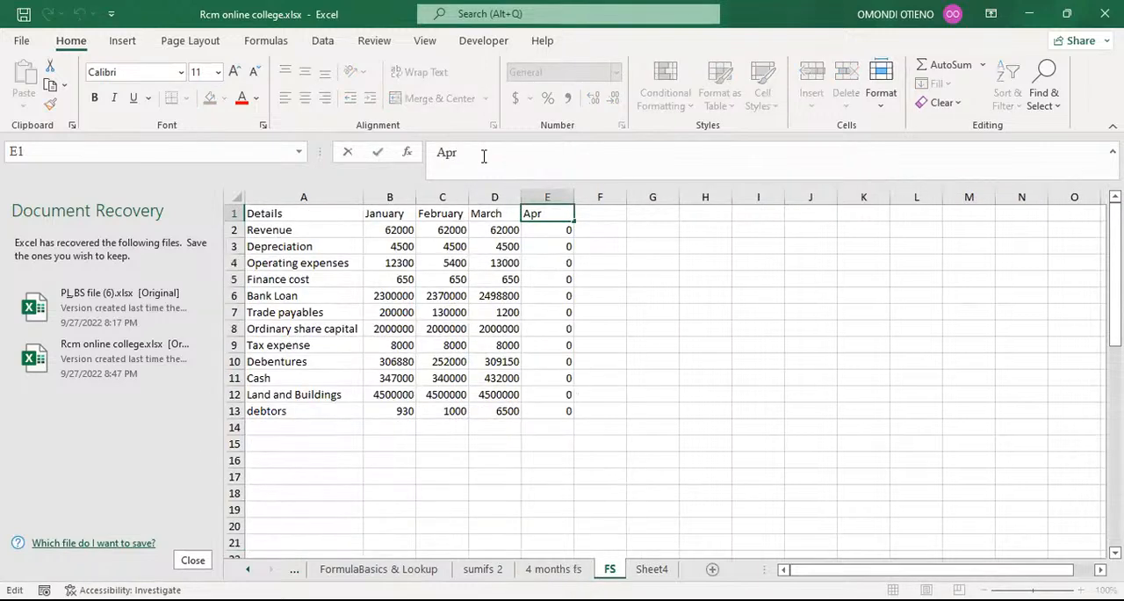
pyautogui.write('il')
pyautogui.press('Return')
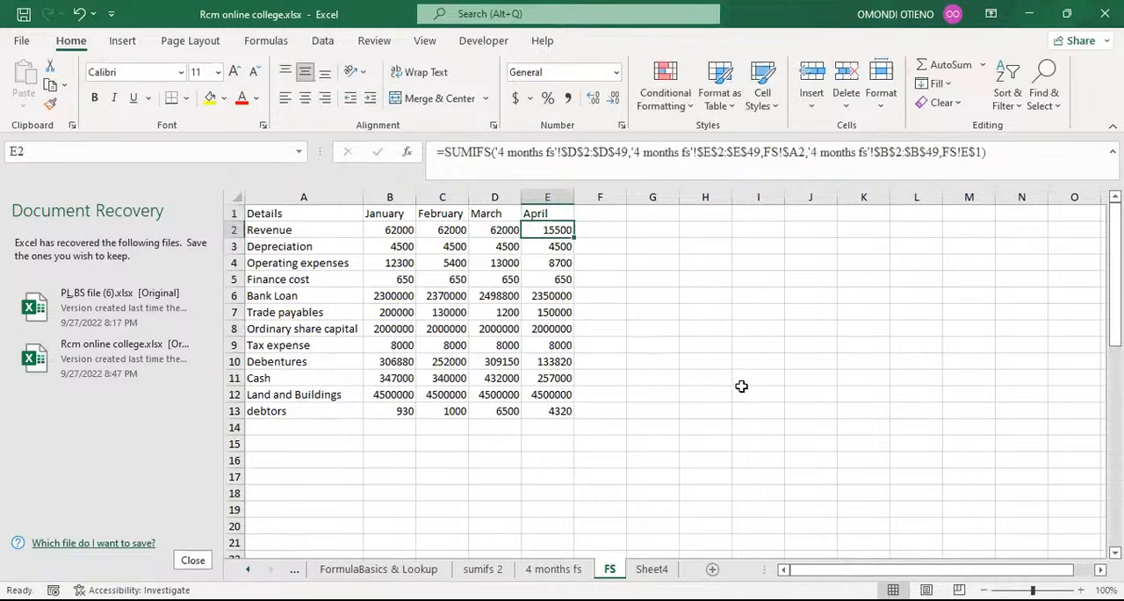
pyautogui.scroll(-1, 741, 386)
pyautogui.scroll(1, 728, 386)
pyautogui.click(783, 382)
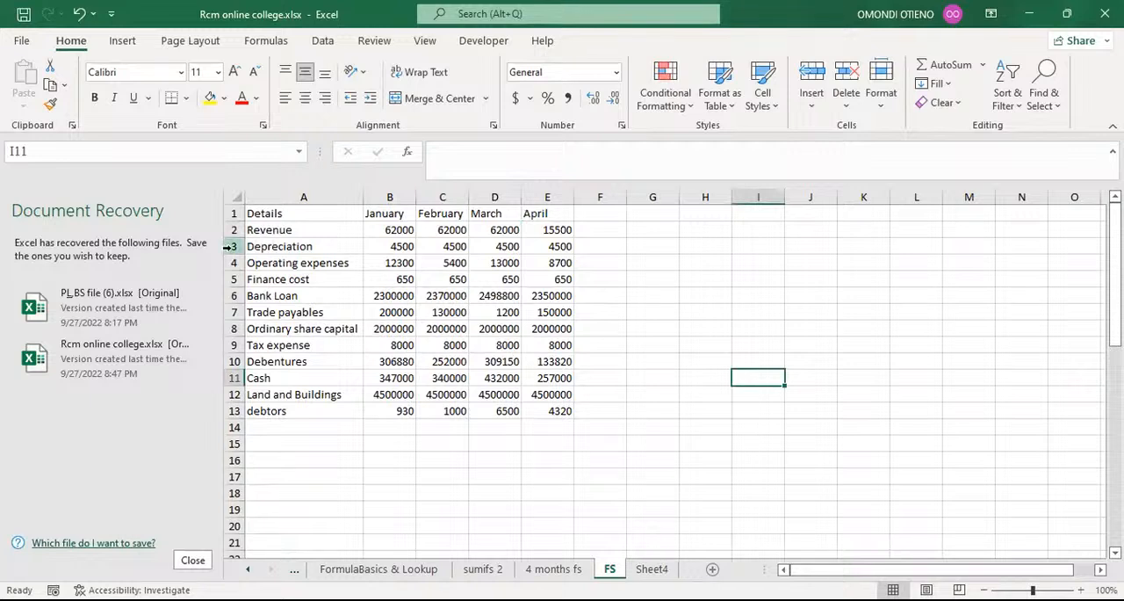
# Insert a block of about 17 blank rows above the Bank Loan row to separate it from the Finance cost row.
pyautogui.click(229, 295)
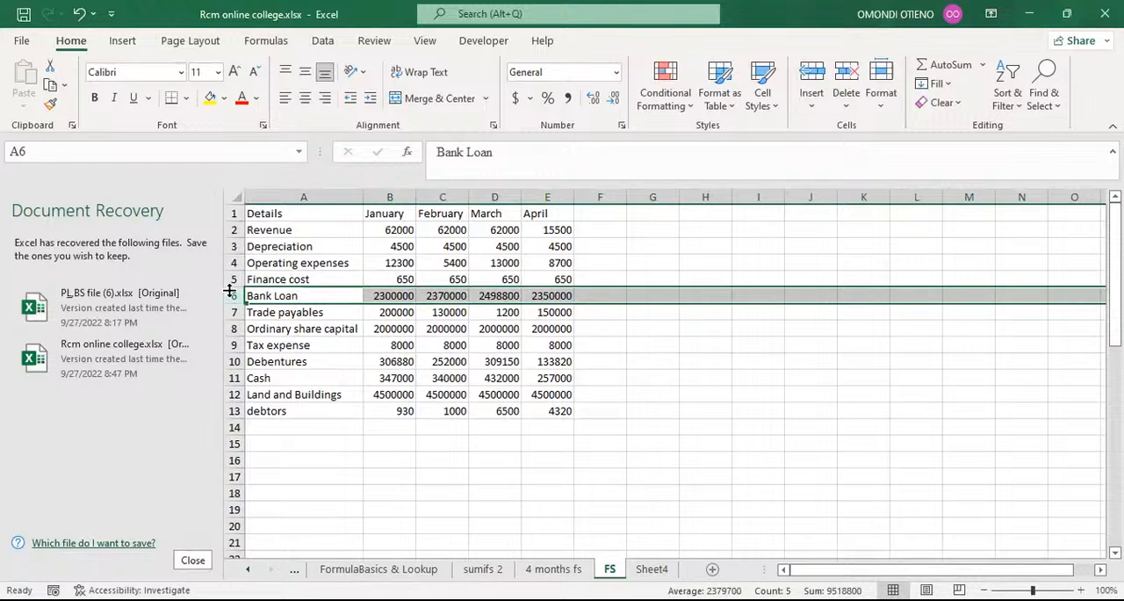
pyautogui.hotkey('ctrl', 'shift', '+')
pyautogui.hotkey('ctrl', 'shift', '+')
pyautogui.hotkey('ctrl', 'shift', '+')
pyautogui.hotkey('ctrl', 'shift', '+')
pyautogui.hotkey('ctrl', 'shift', '+')
pyautogui.hotkey('ctrl', 'shift', '+')
pyautogui.hotkey('ctrl', 'shift', '+')
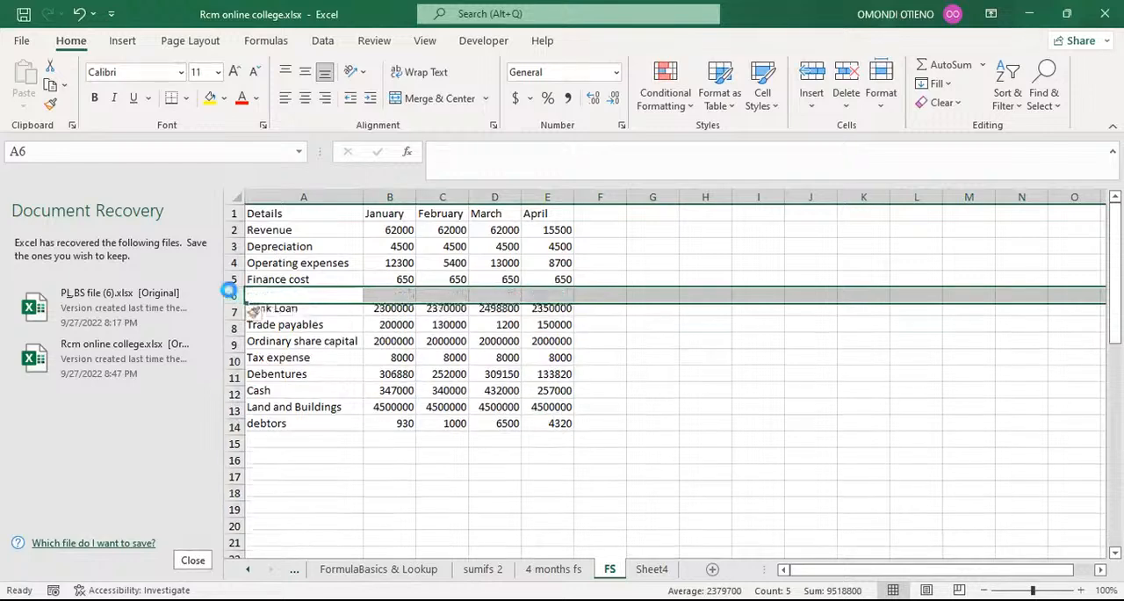
pyautogui.hotkey('ctrl', 'shift', '+')
pyautogui.hotkey('ctrl', 'shift', '+')
pyautogui.hotkey('ctrl', 'shift', '+')
pyautogui.hotkey('ctrl', 'shift', '+')
pyautogui.hotkey('ctrl', 'shift', '+')
pyautogui.hotkey('ctrl', 'shift', '+')
pyautogui.hotkey('ctrl', 'shift', '+')
pyautogui.hotkey('ctrl', 'shift', '+')
pyautogui.hotkey('ctrl', 'shift', '+')
pyautogui.hotkey('ctrl', 'shift', '+')
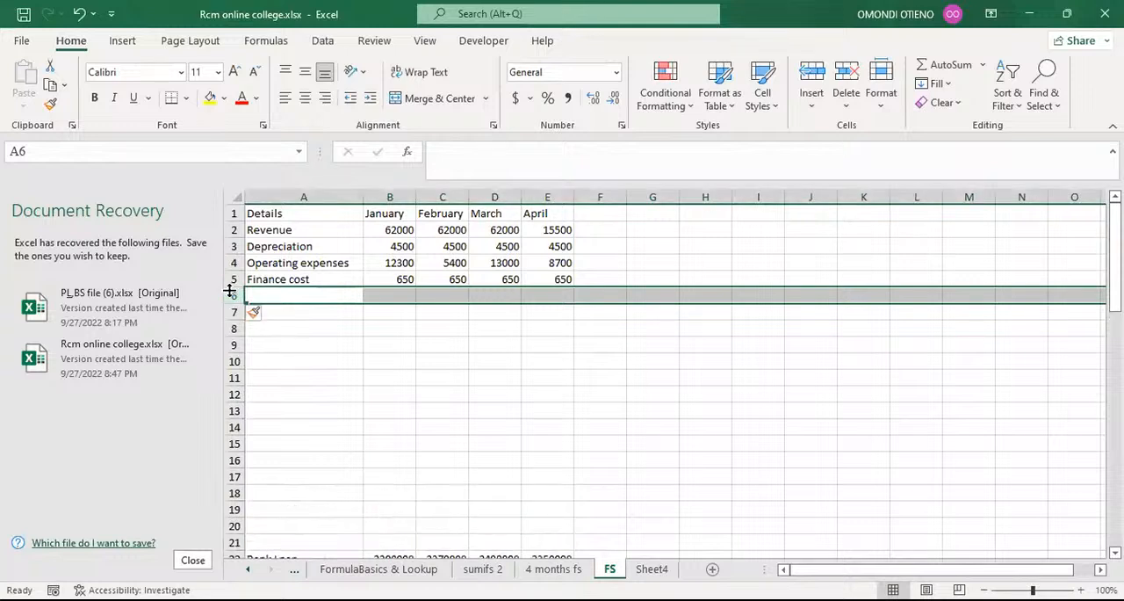
pyautogui.hotkey('ctrl', 'shift', '+')
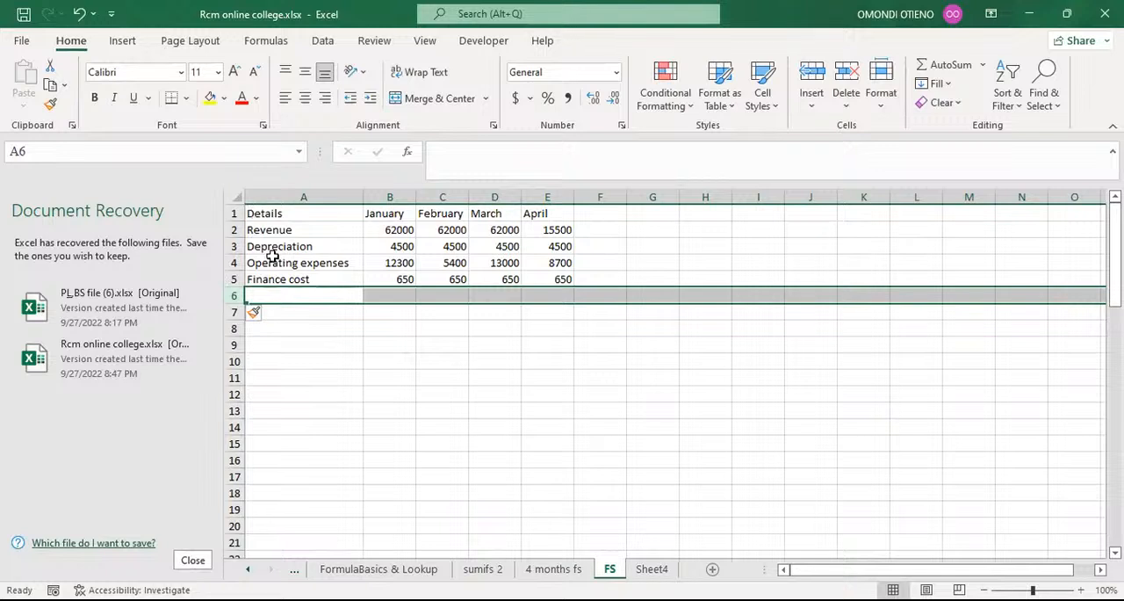
# Insert an "operating expenses" row above Depreciation and fill the Revenue row's SUMIFS formulas down into its January to April cells.
pyautogui.click(233, 247)
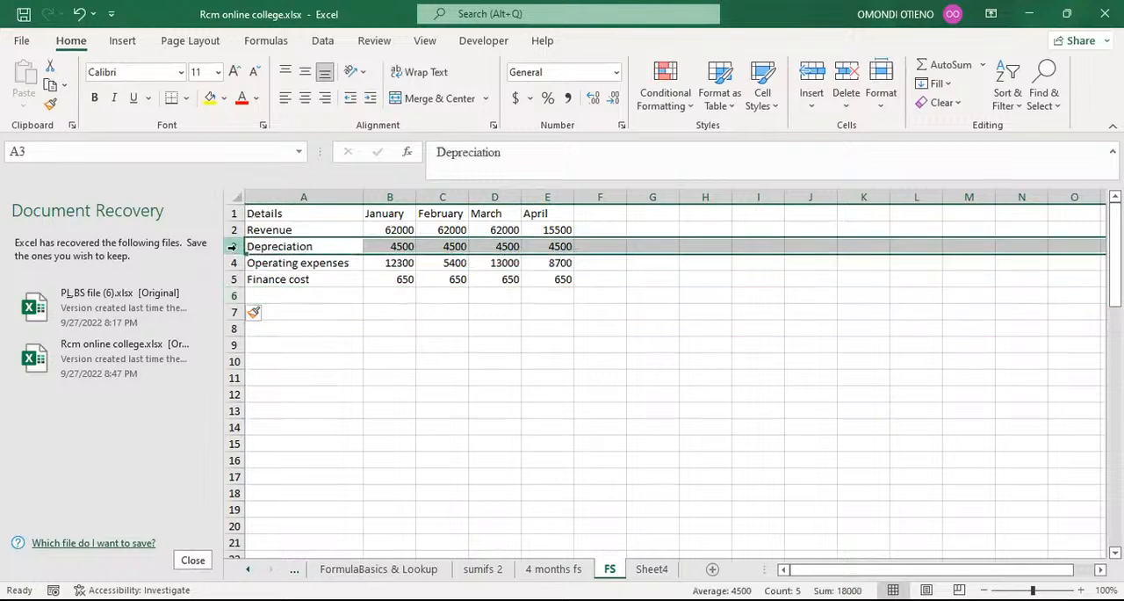
pyautogui.hotkey('ctrl', 'shift', '+')
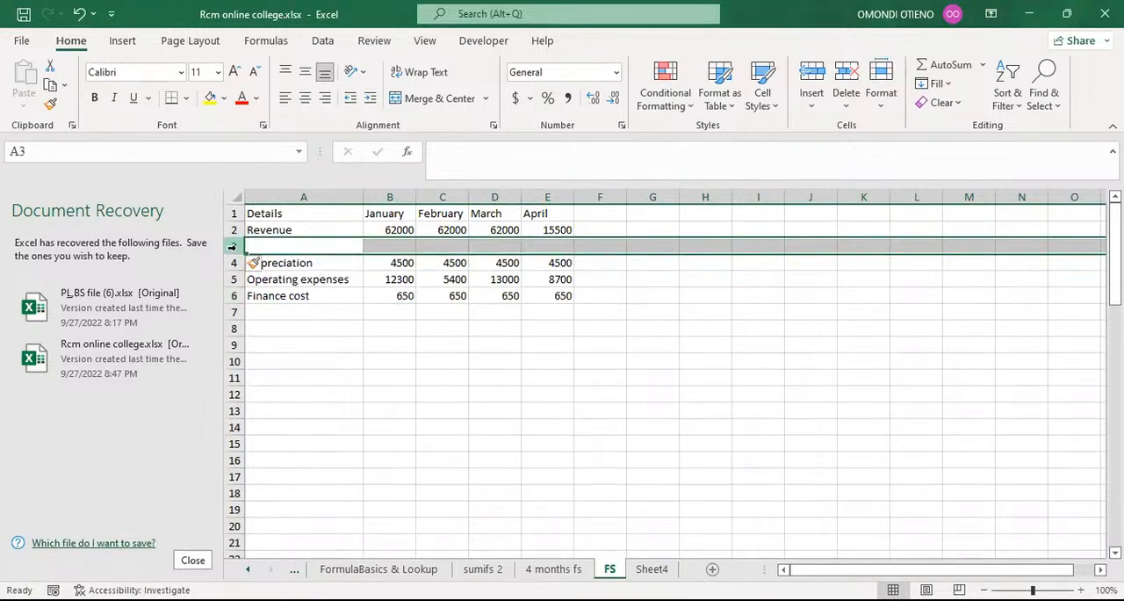
pyautogui.click(275, 247)
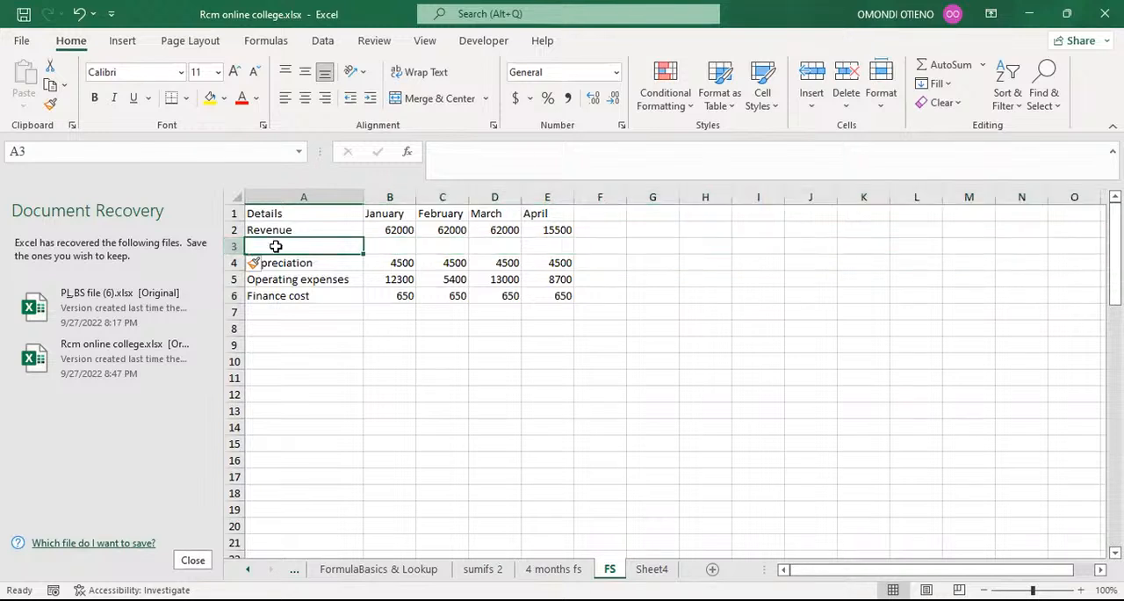
pyautogui.write('ope')
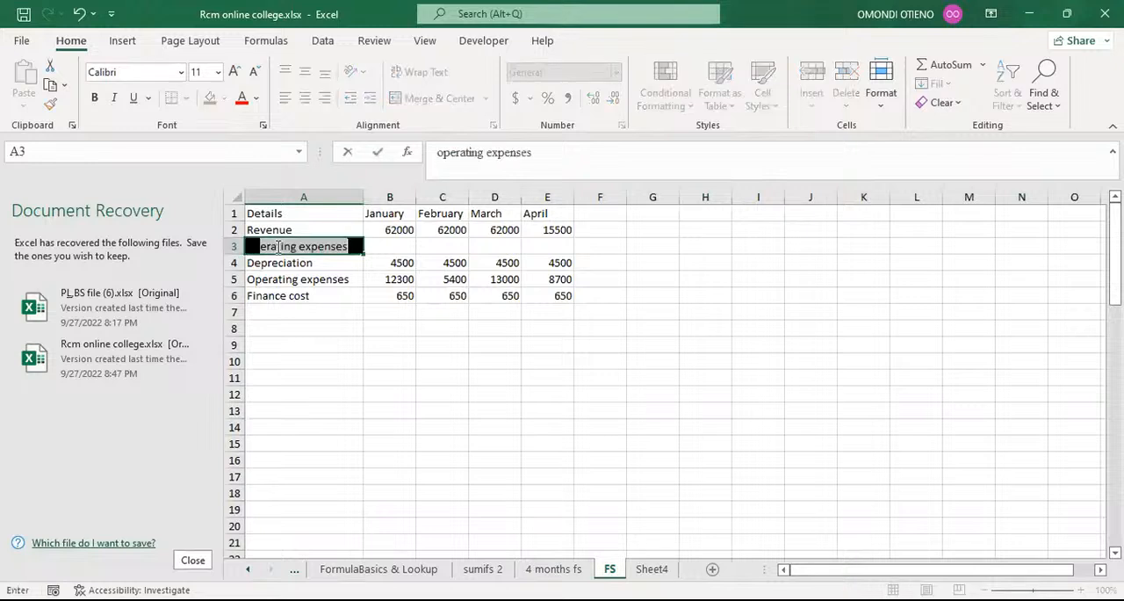
pyautogui.write('rating ')
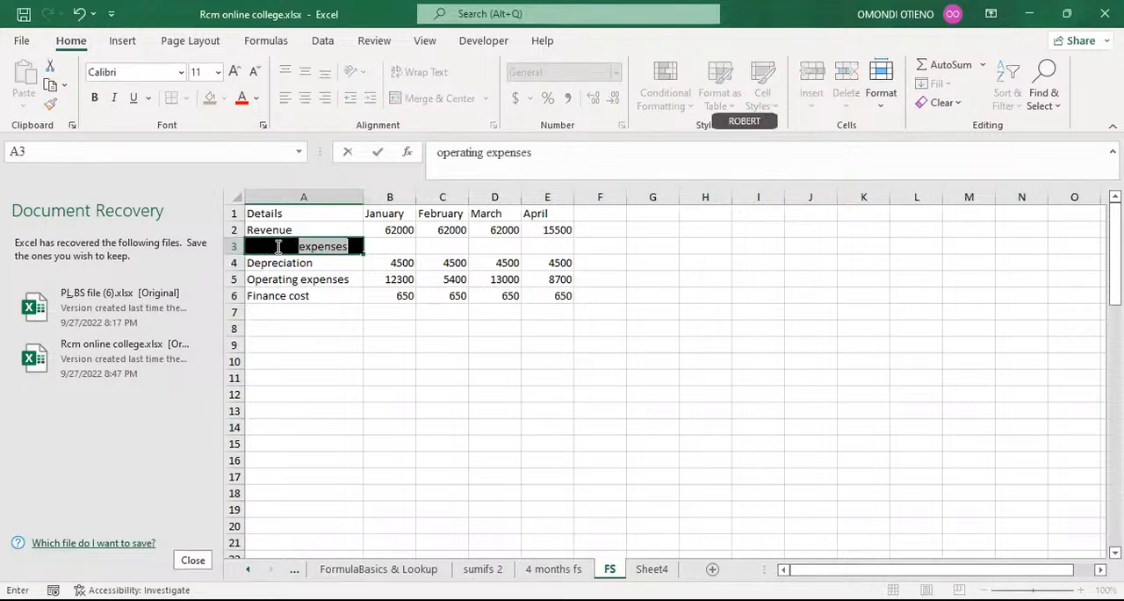
pyautogui.write('expense')
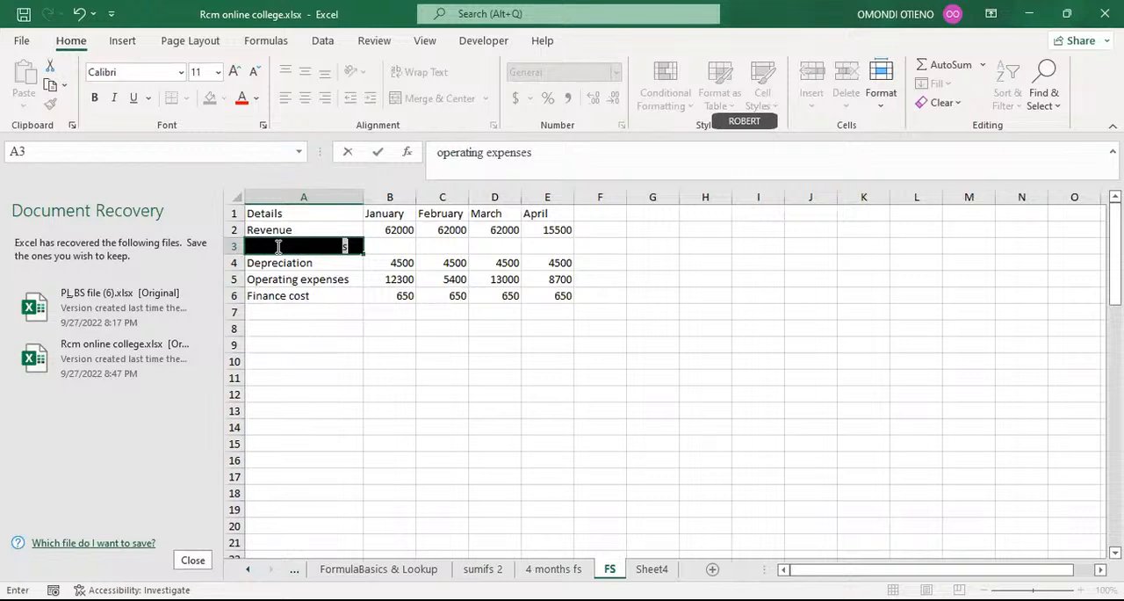
pyautogui.press('Return')
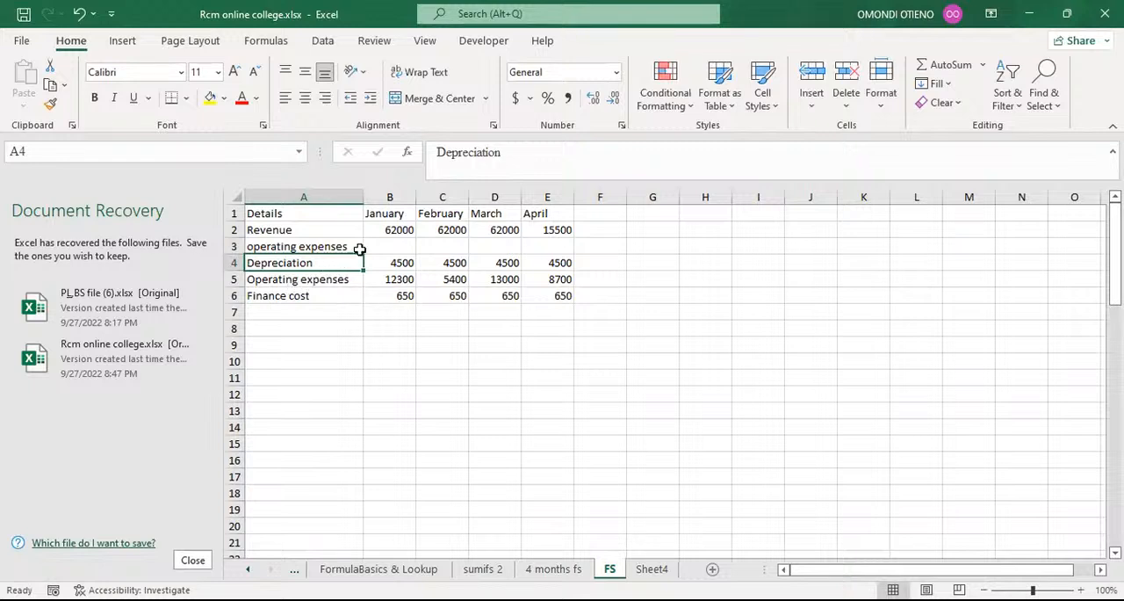
pyautogui.moveTo(391, 230); pyautogui.dragTo(573, 250)
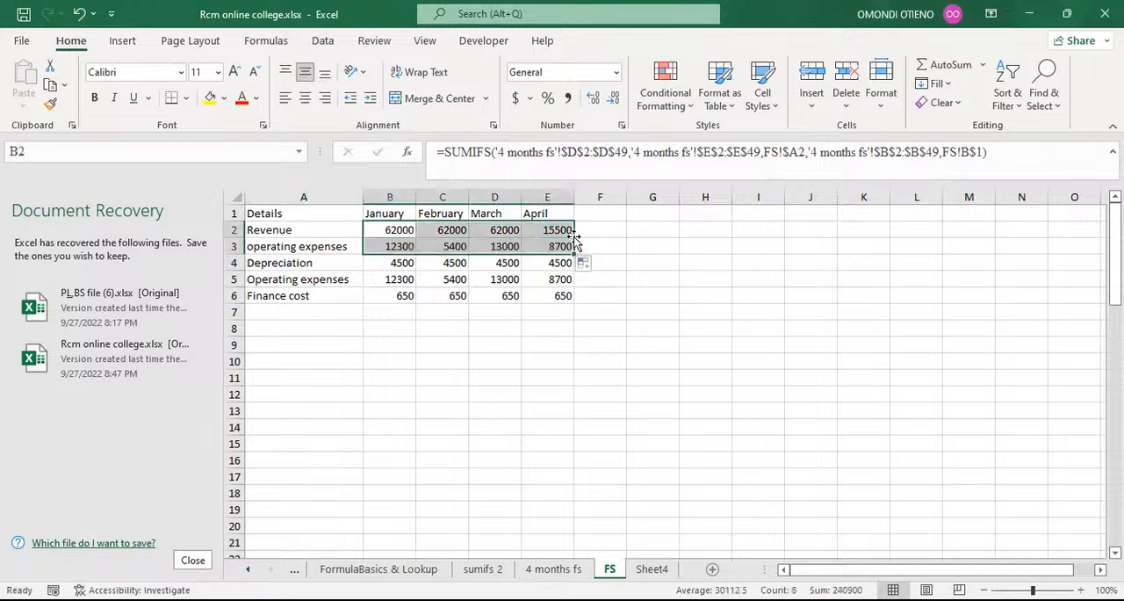
# Insert a row between operating expenses and Depreciation and label it EBITDA in column A.
pyautogui.click(294, 280)
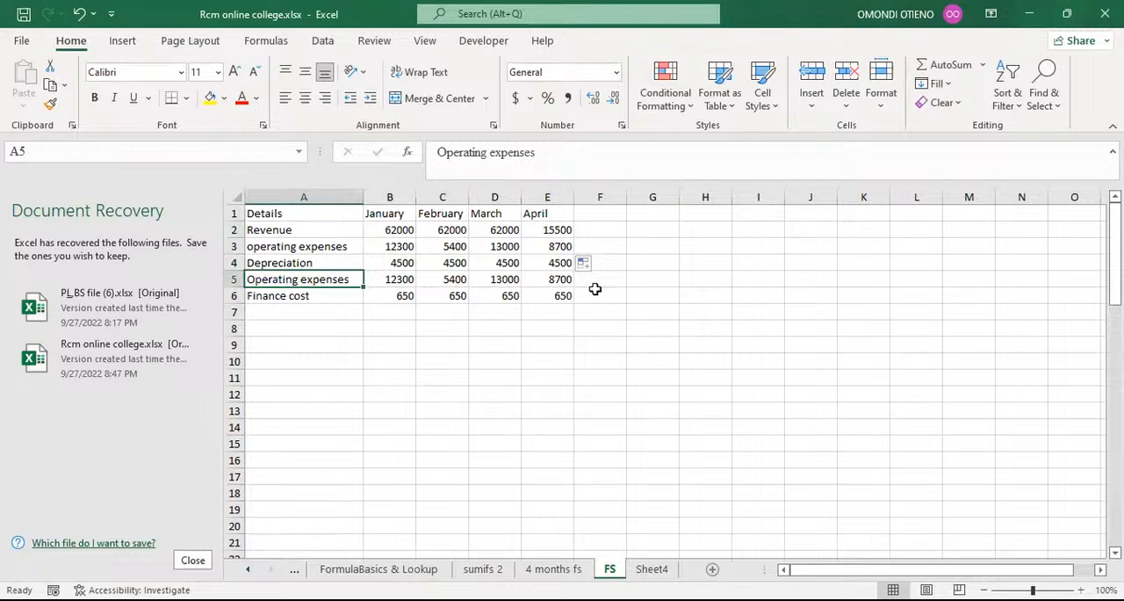
pyautogui.click(230, 263)
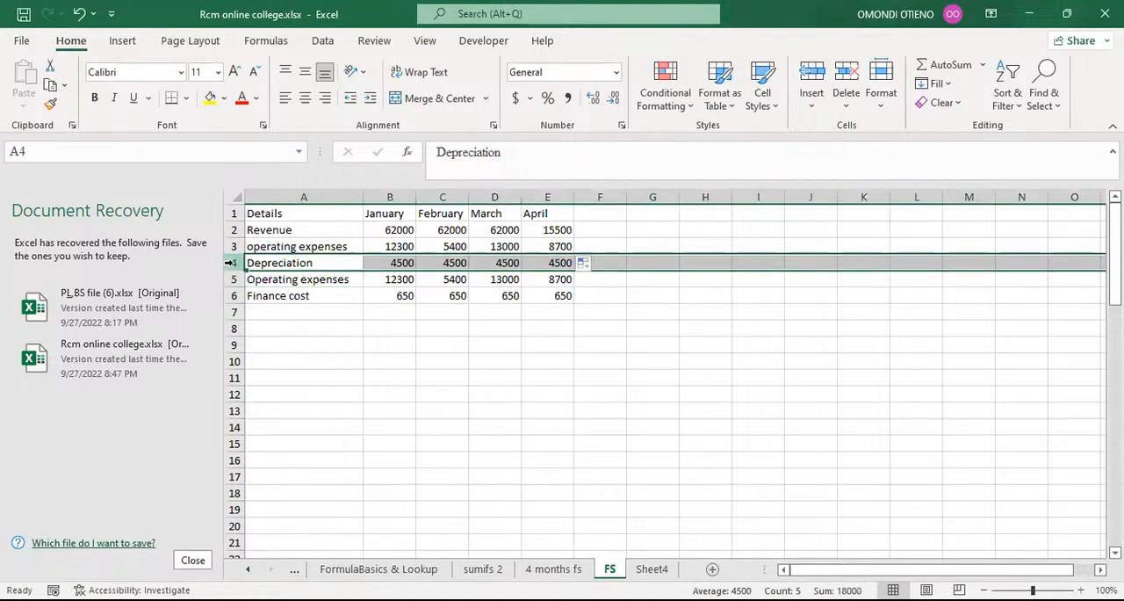
pyautogui.hotkey('ctrl', 'shift', '+')
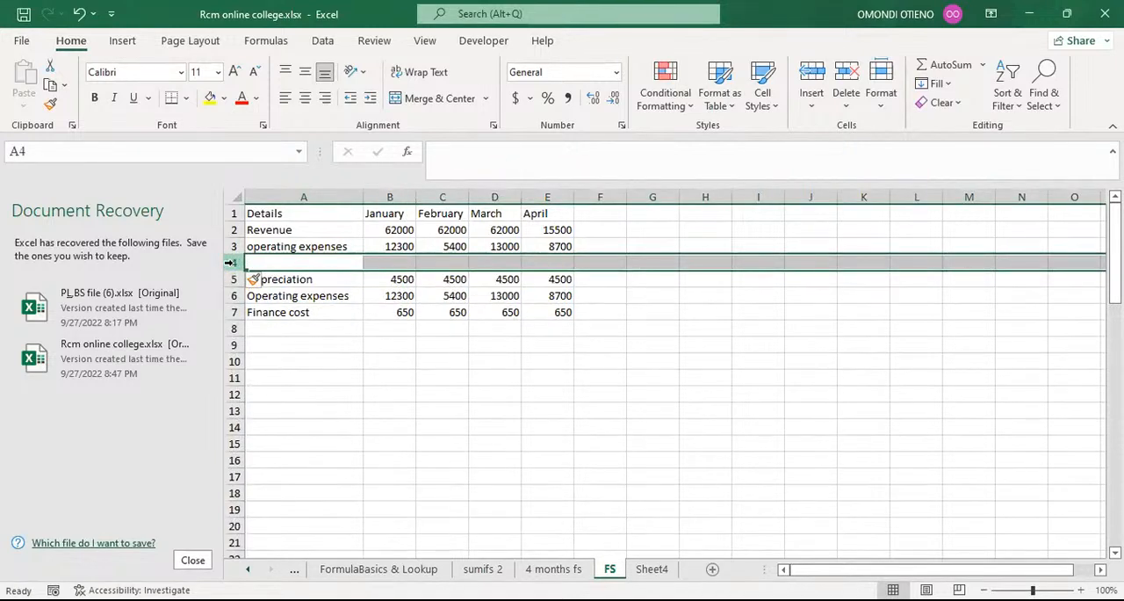
pyautogui.click(293, 264)
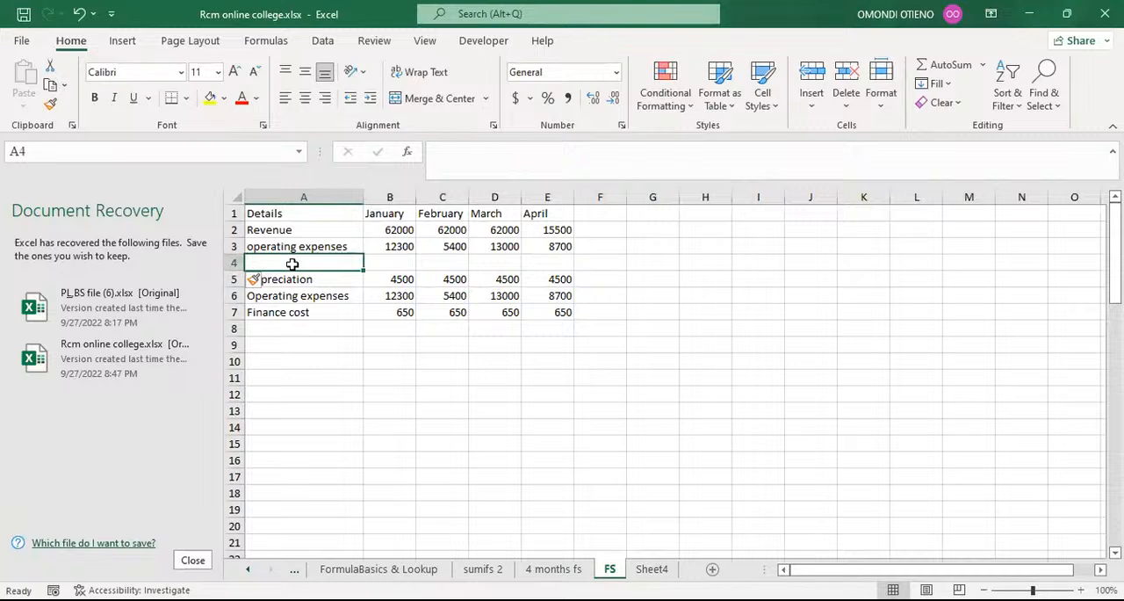
pyautogui.write('E')
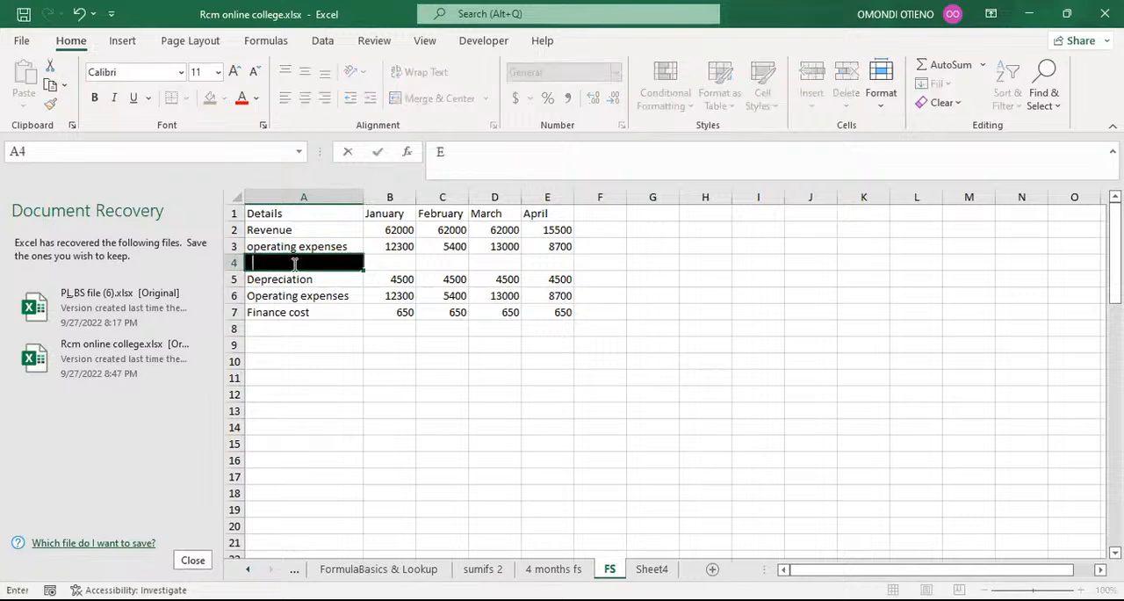
pyautogui.write('BITDA')
pyautogui.press('Return')
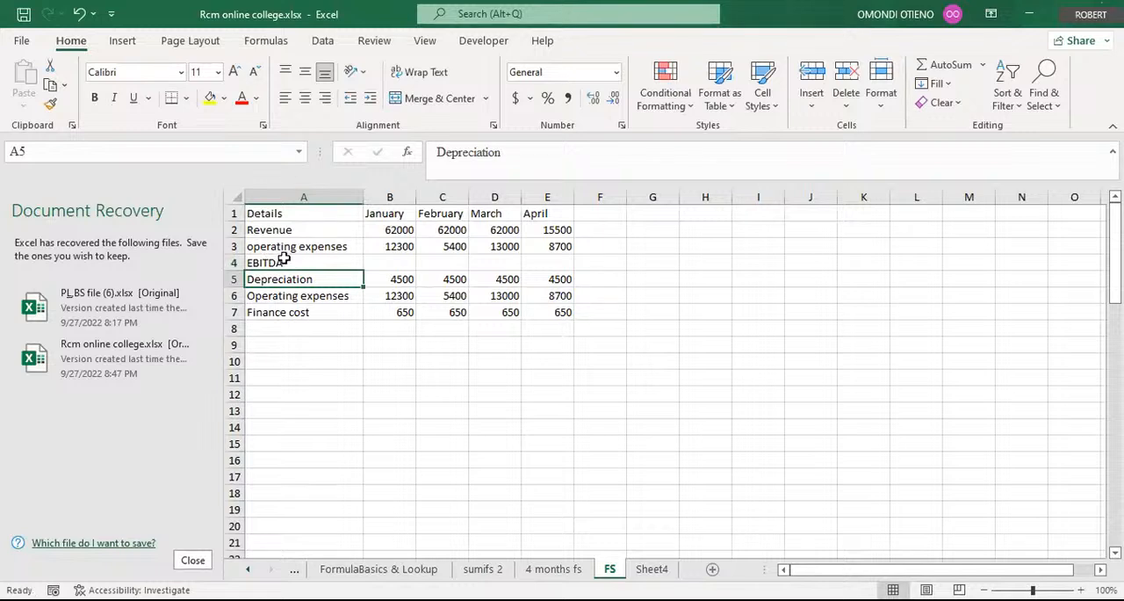
pyautogui.click(291, 262)
pyautogui.moveTo(488, 151); pyautogui.dragTo(467, 153)
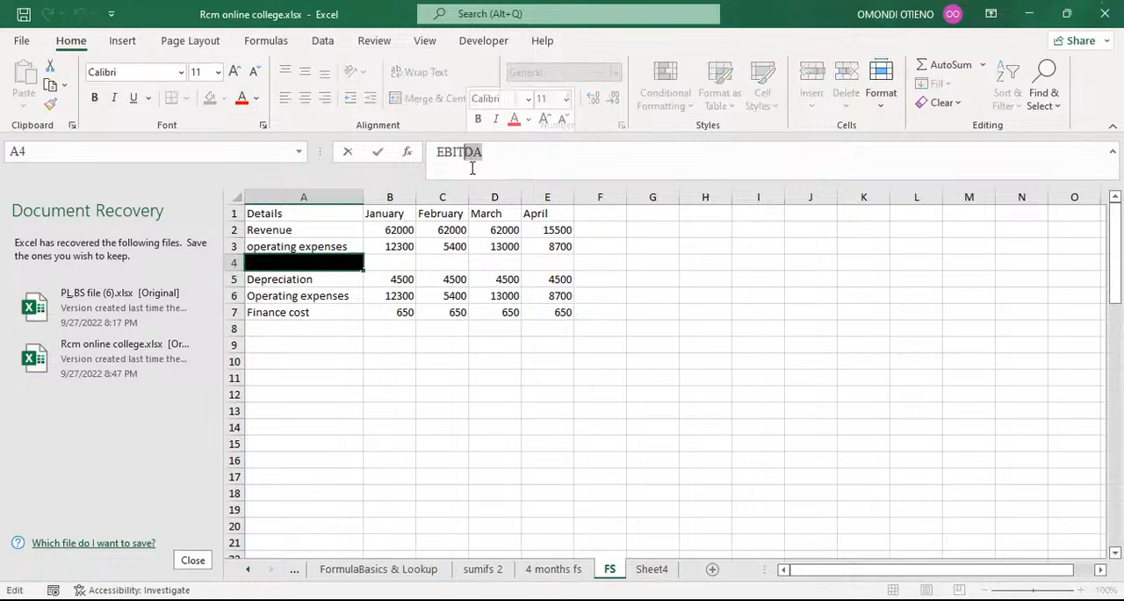
pyautogui.press('Return')
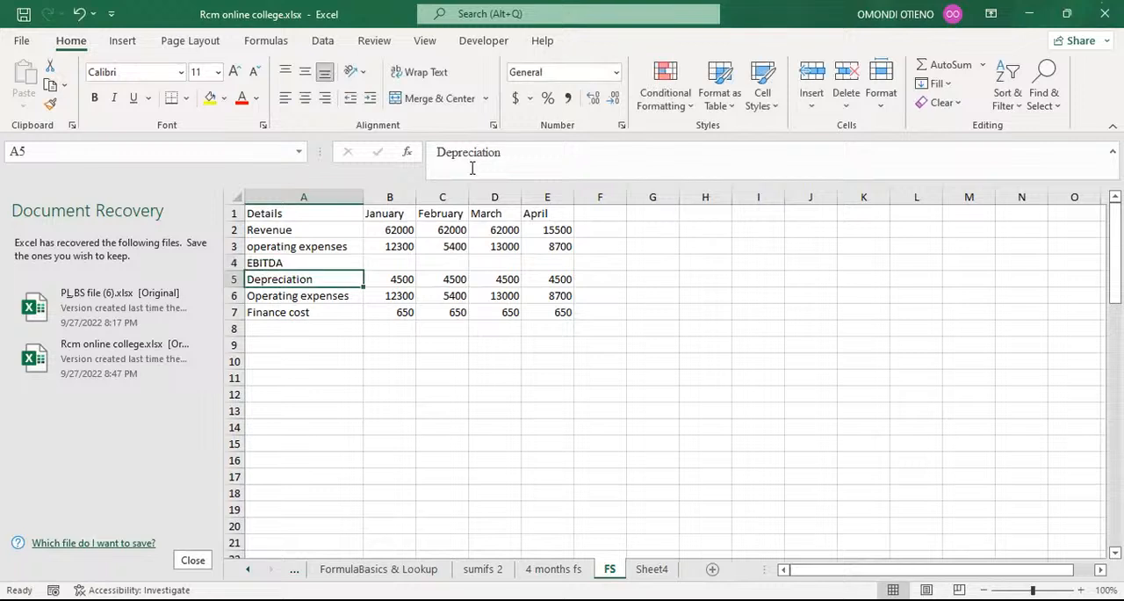
pyautogui.click(279, 260)
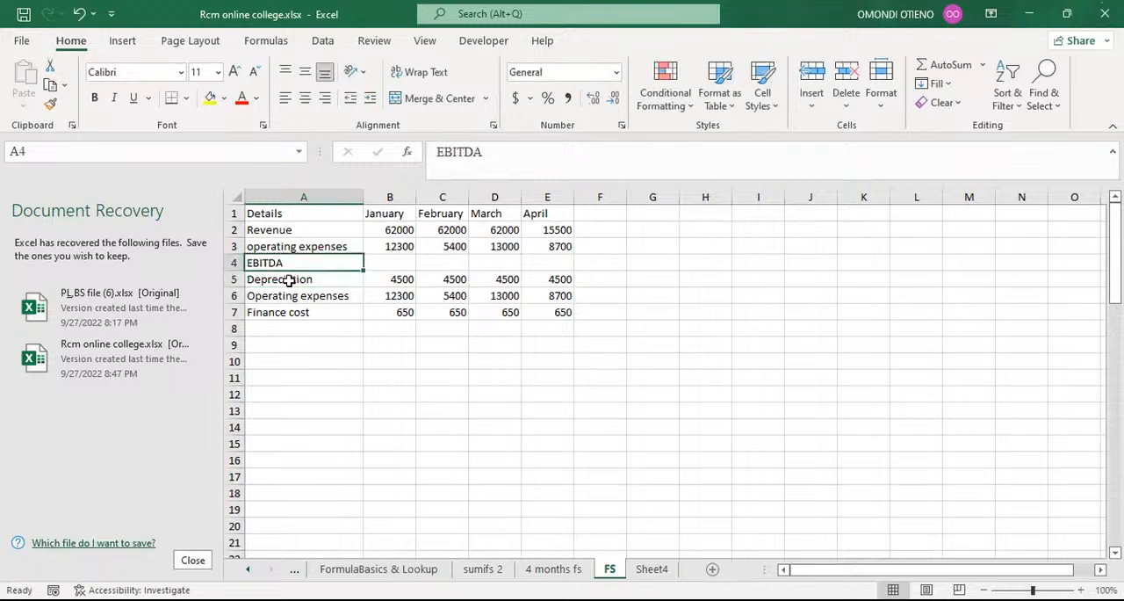
pyautogui.click(289, 279)
# Insert a row directly below Depreciation and label it EBIT in column A.
pyautogui.click(227, 296)
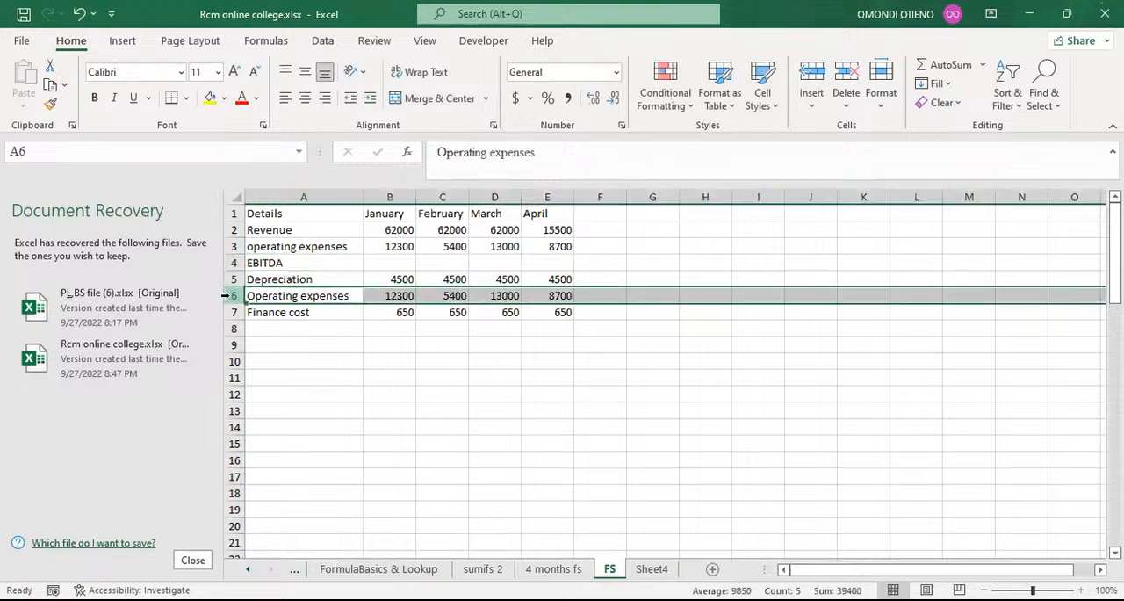
pyautogui.hotkey('ctrl', 'shift', '+')
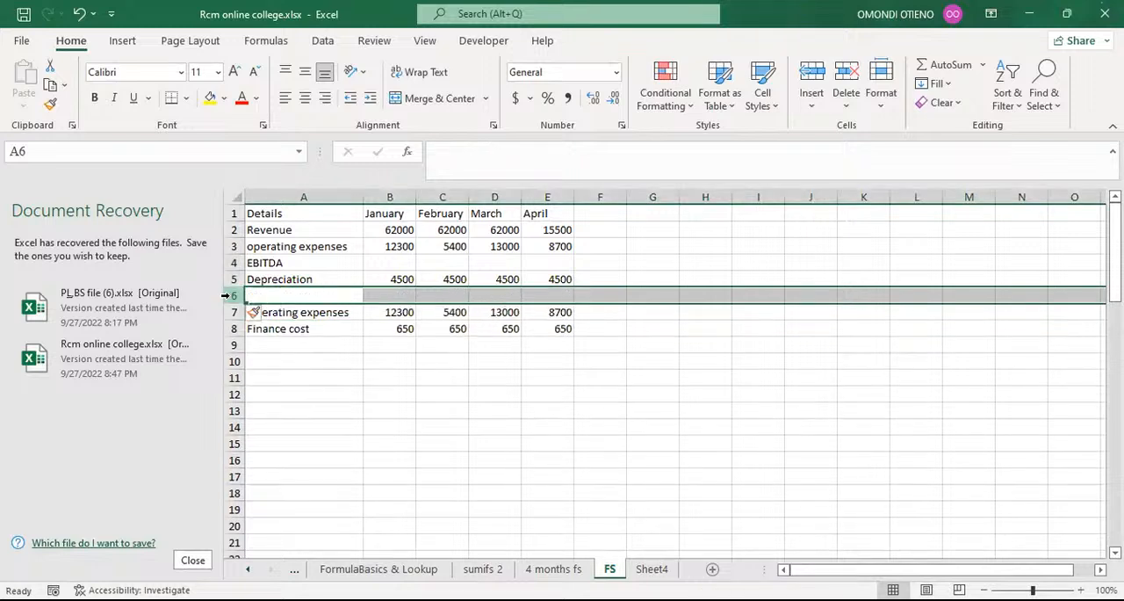
pyautogui.click(307, 296)
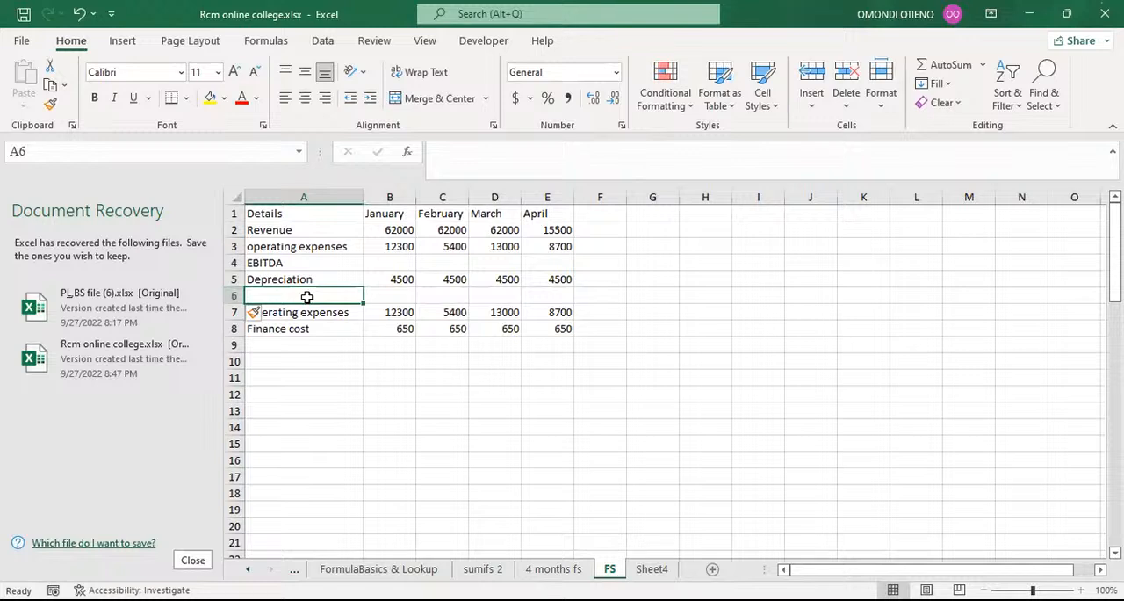
pyautogui.write('E')
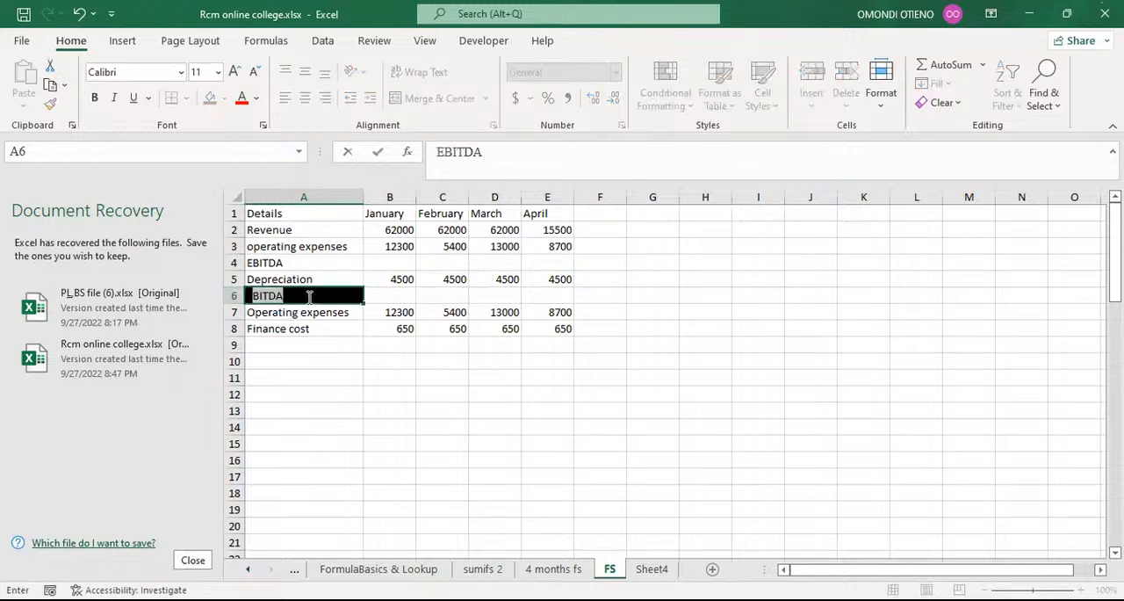
pyautogui.write('BIT')
pyautogui.press('BackSpace')
pyautogui.press('Return')
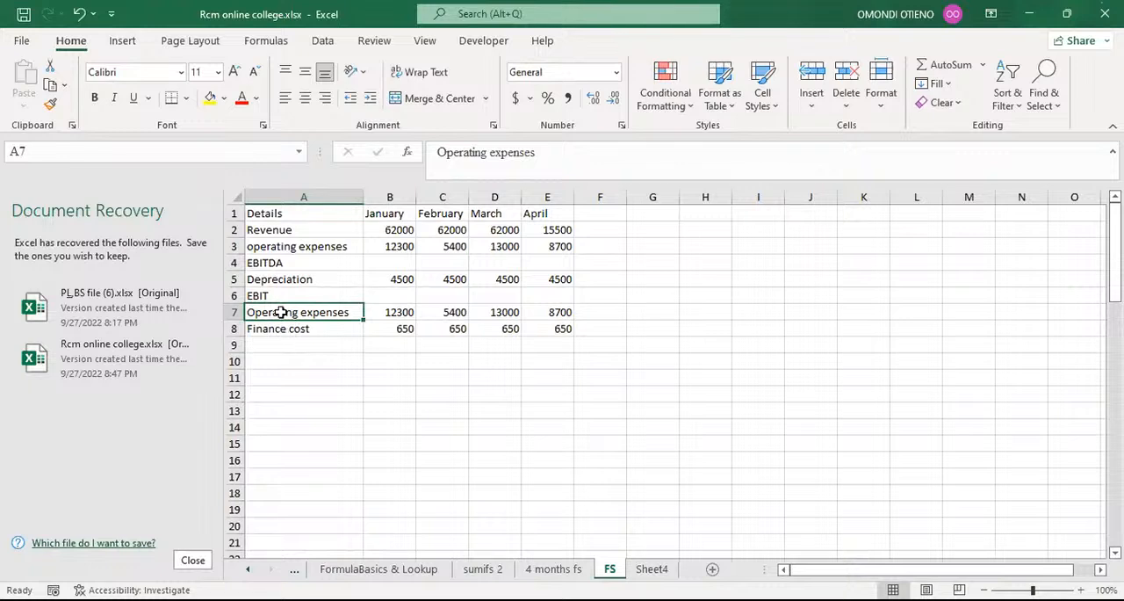
# Replace the Operating expenses label in the row below EBIT with "Finance cost".
pyautogui.write('FINCE')
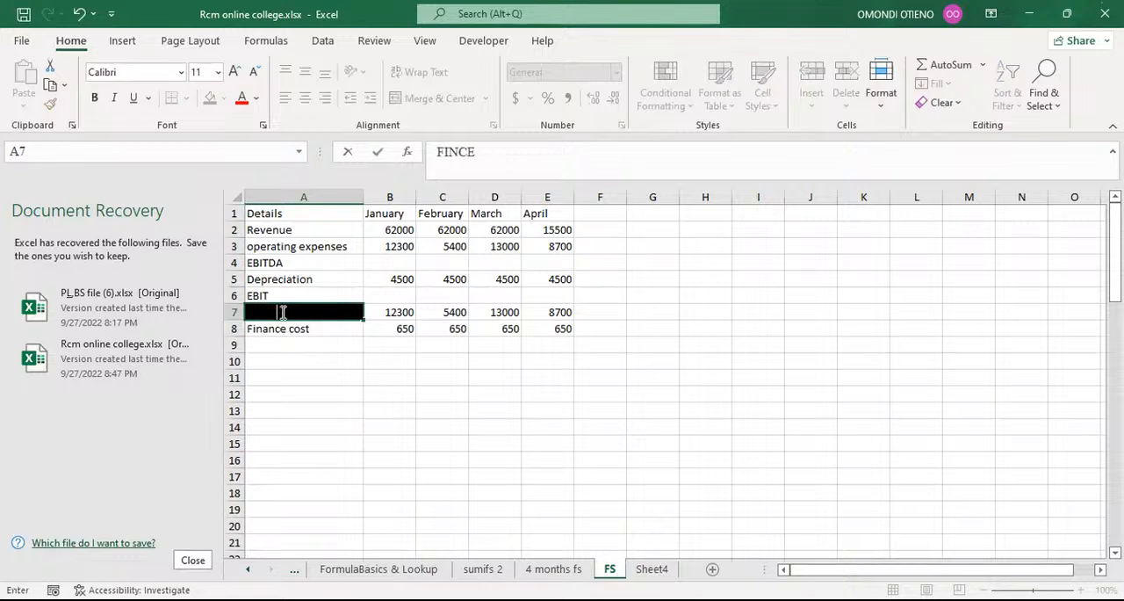
pyautogui.press('BackSpace')
pyautogui.press('BackSpace')
pyautogui.press('BackSpace')
pyautogui.press('BackSpace')
pyautogui.press('BackSpace')
pyautogui.write('Finance cost')
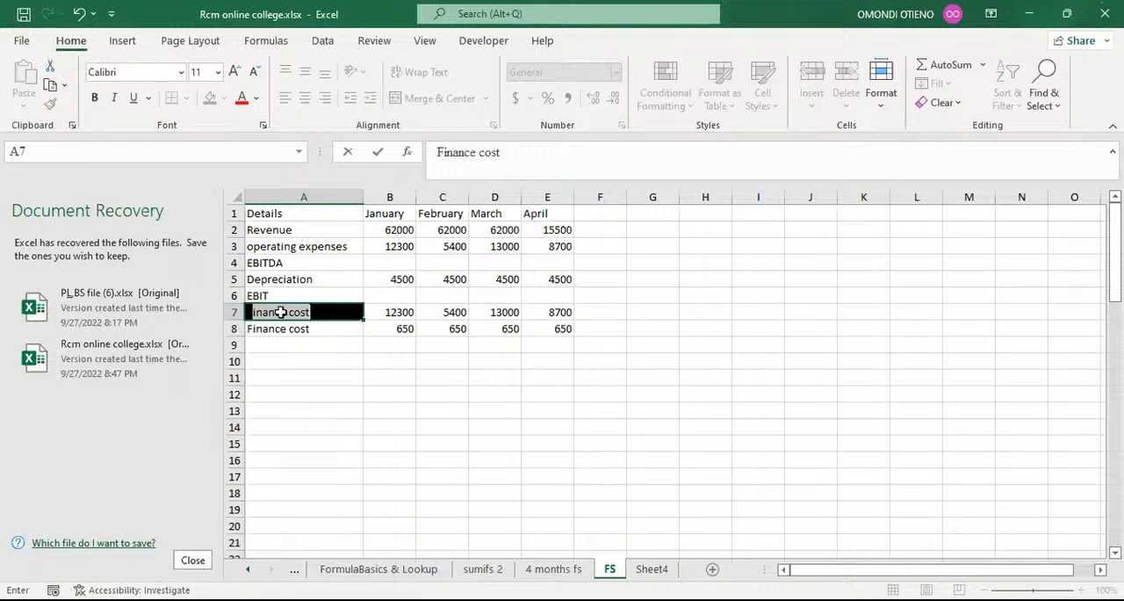
pyautogui.press('Return')
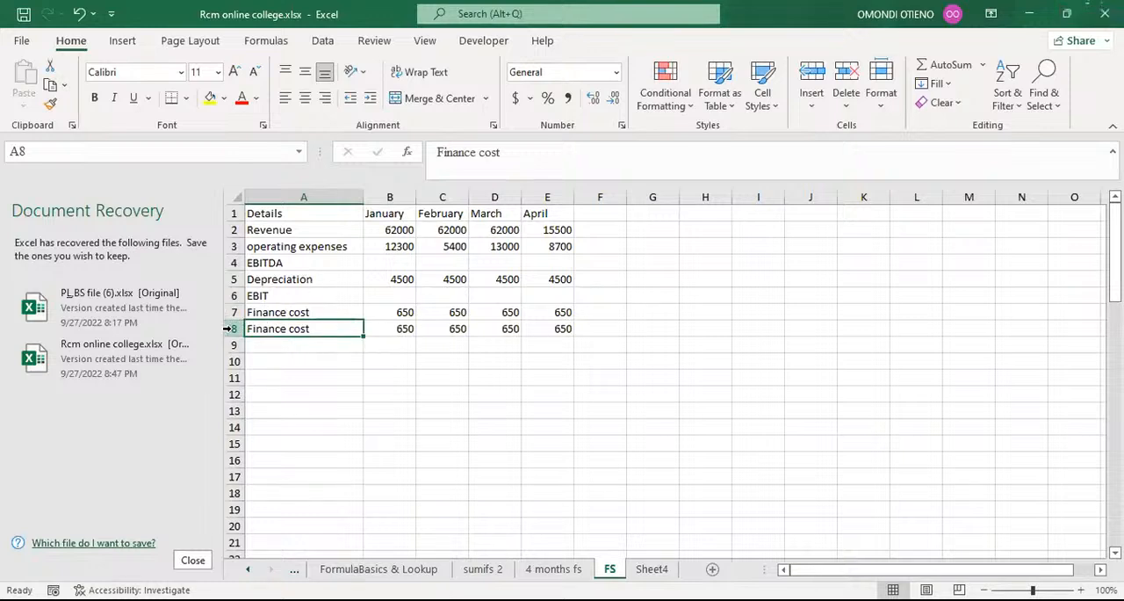
# Insert a row between the two Finance cost rows and label it EBT in column A.
pyautogui.click(228, 329)
pyautogui.hotkey('ctrl', 'shift', '+')
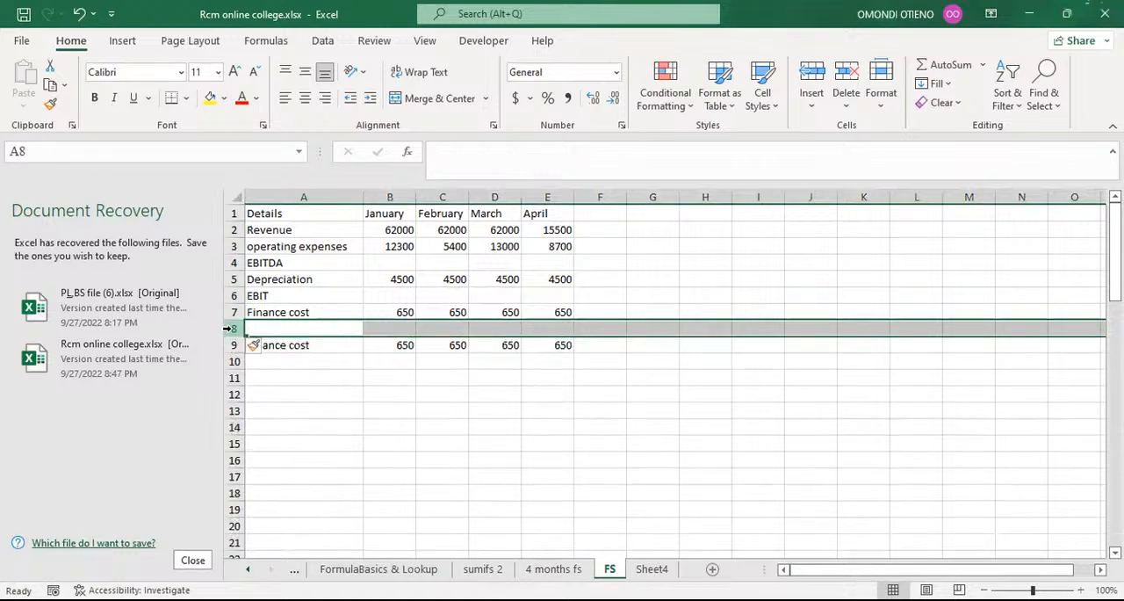
pyautogui.click(284, 329)
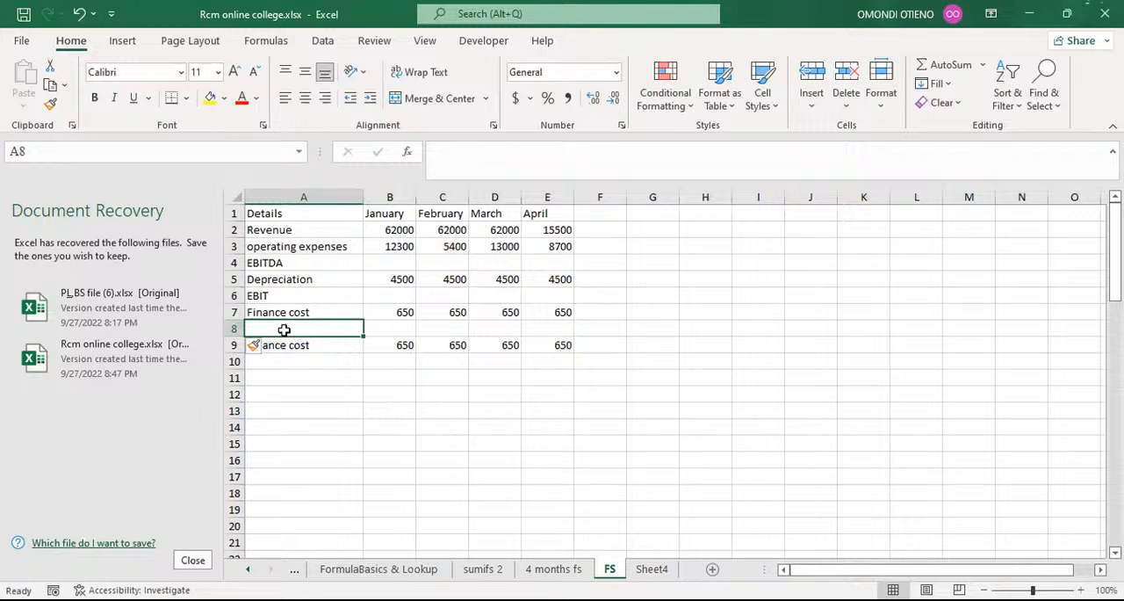
pyautogui.write('ebt')
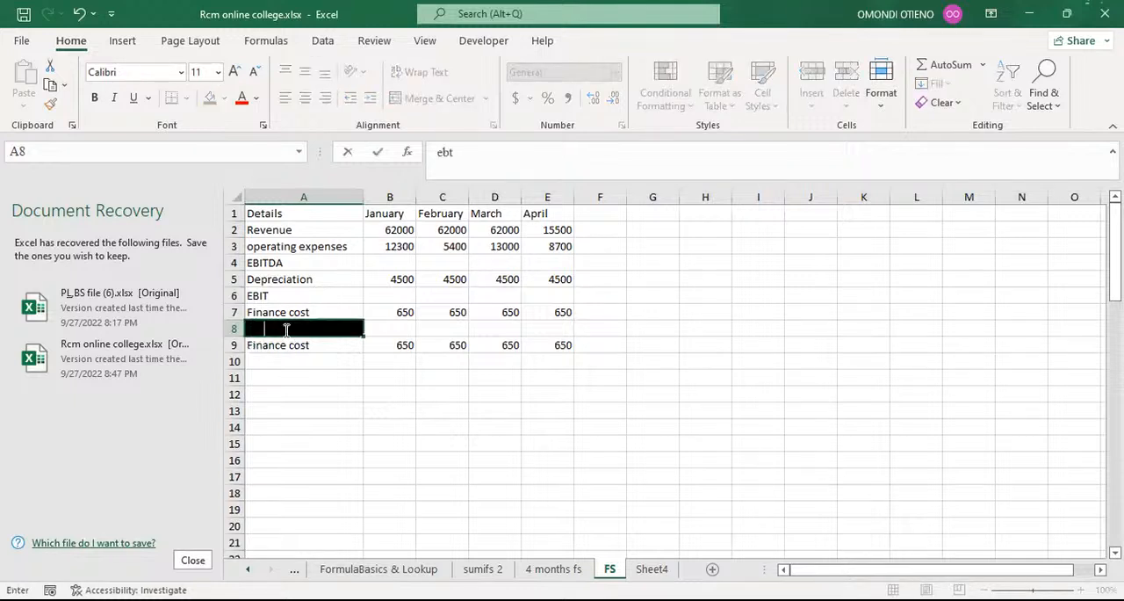
pyautogui.press('BackSpace')
pyautogui.press('BackSpace')
pyautogui.write('EBT')
pyautogui.press('Return')
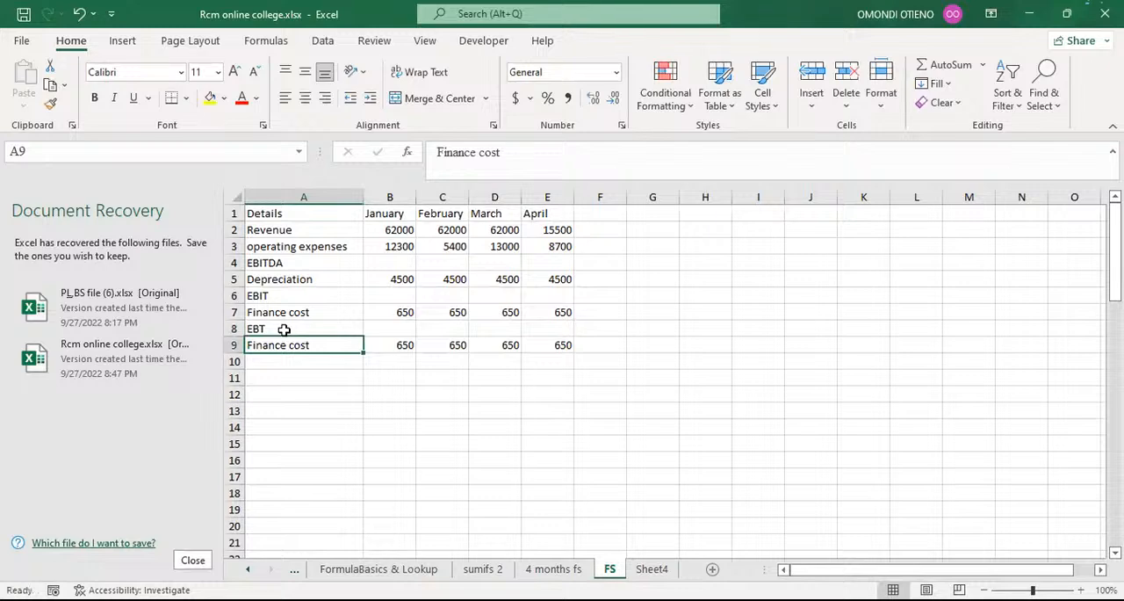
# Change the Finance cost label in the row below EBT to "Tax expense", matching the category name in the lower list.
pyautogui.scroll(-6, 297, 357)
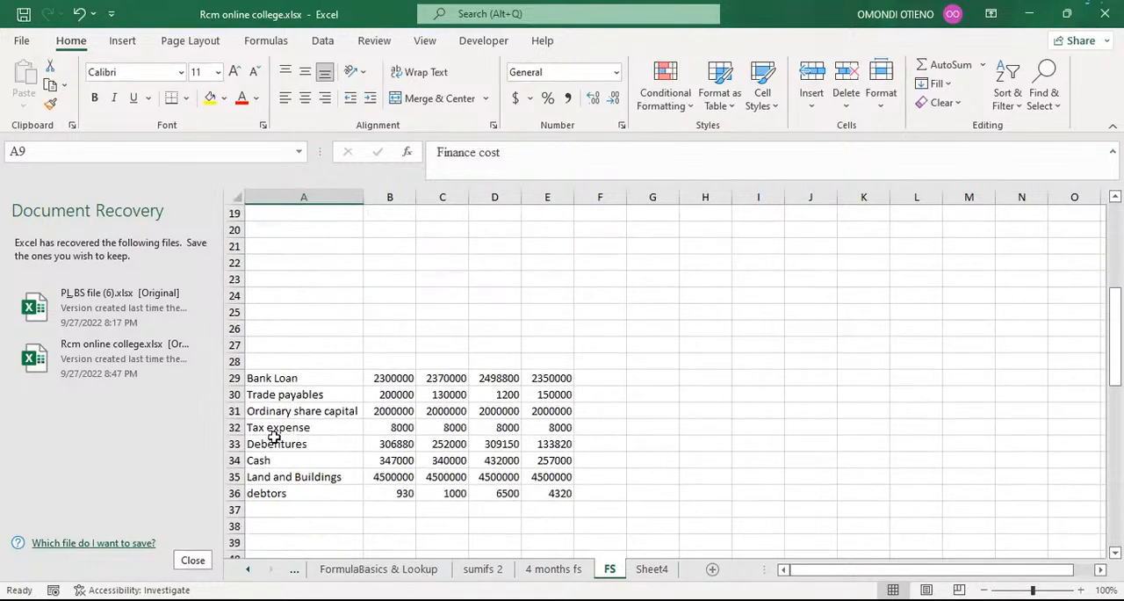
pyautogui.scroll(6, 345, 395)
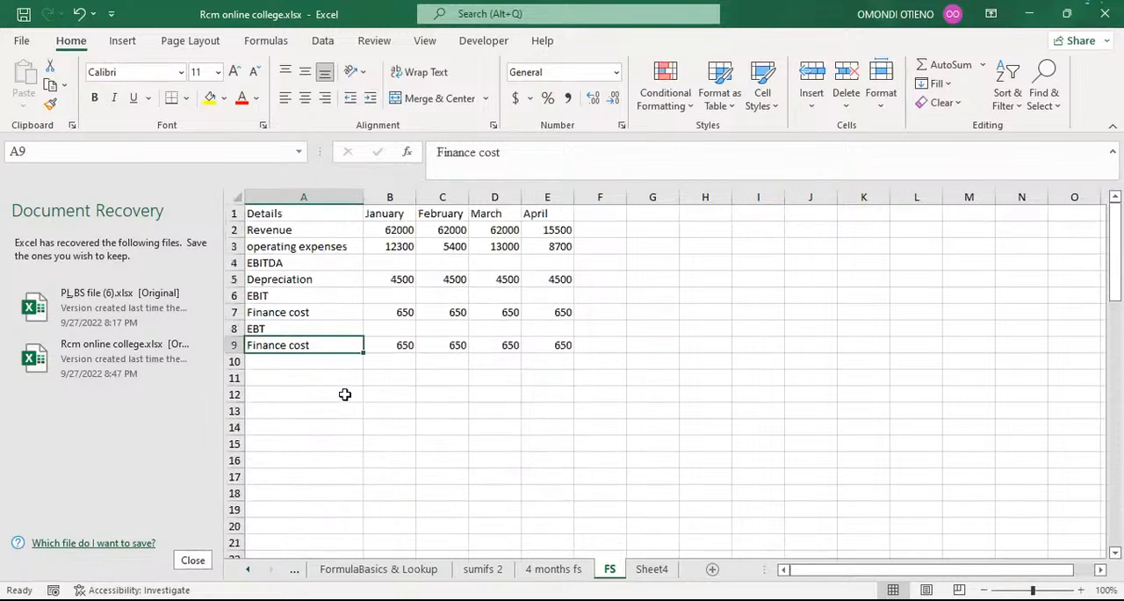
pyautogui.write('t')
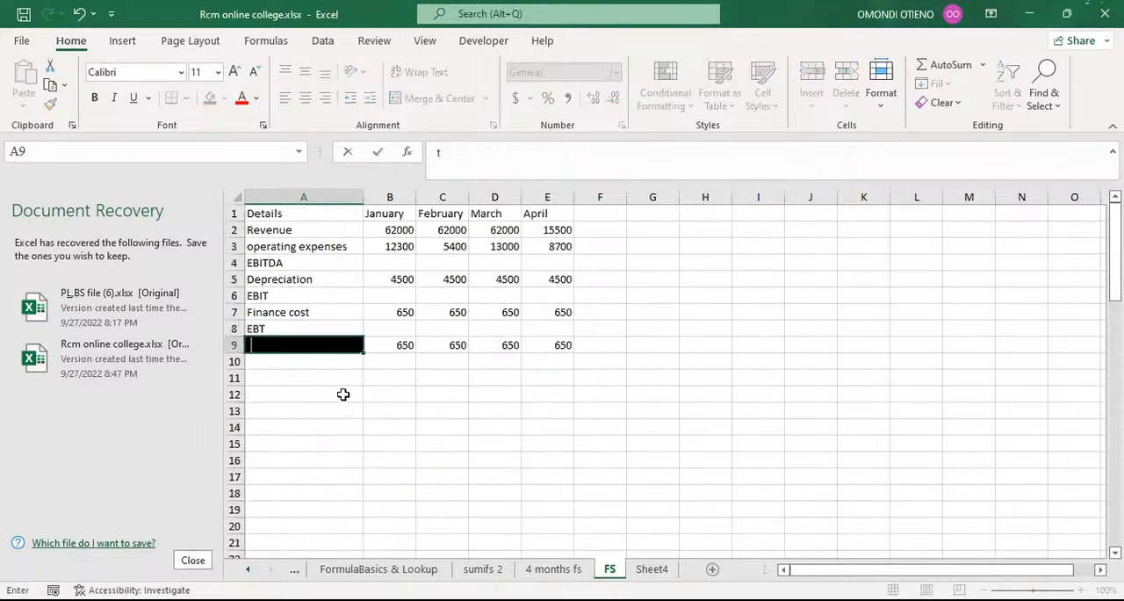
pyautogui.press('BackSpace')
pyautogui.write('Tax expen')
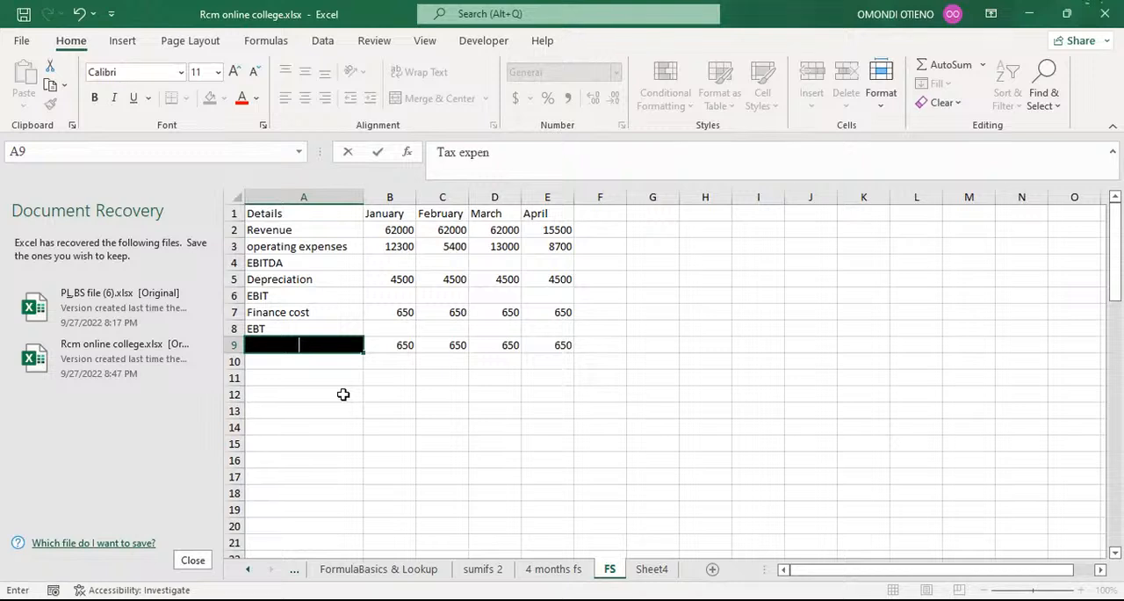
pyautogui.write('se')
pyautogui.press('Return')
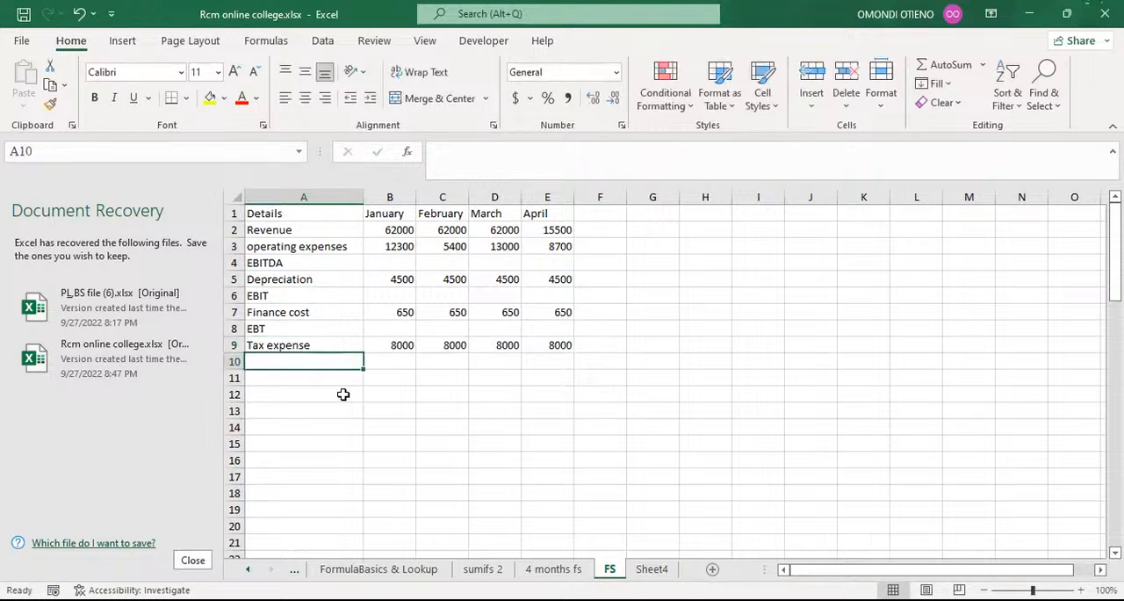
# Check the Tax expense amounts in the lower list and label the row below the income statement's Tax expense as EAT.
pyautogui.scroll(-7, 406, 349)
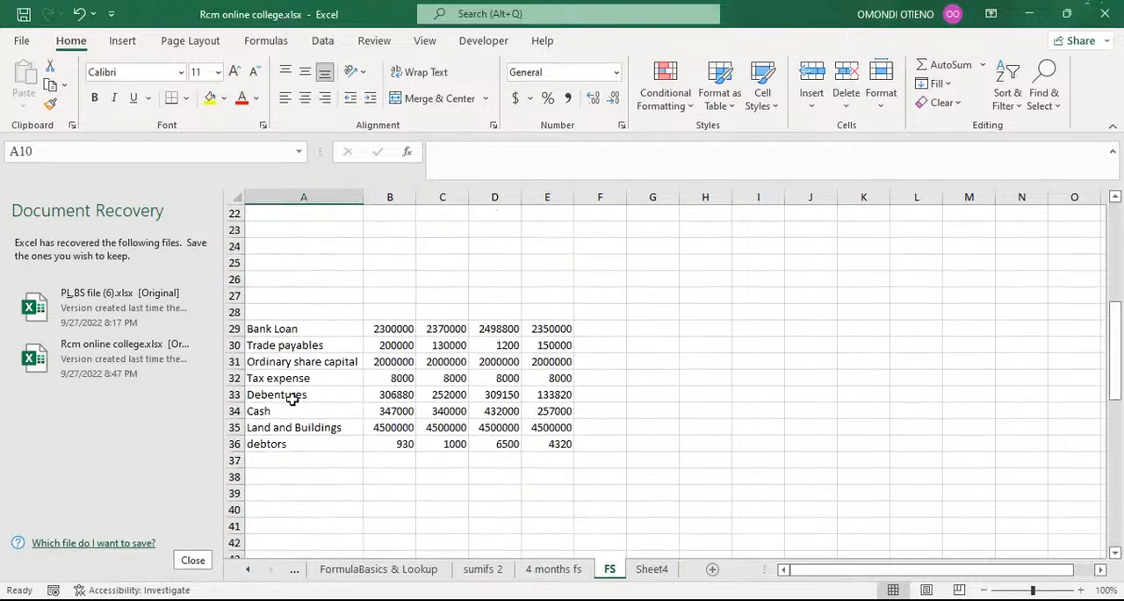
pyautogui.moveTo(387, 378); pyautogui.dragTo(547, 378)
pyautogui.click(703, 383)
pyautogui.scroll(7, 677, 383)
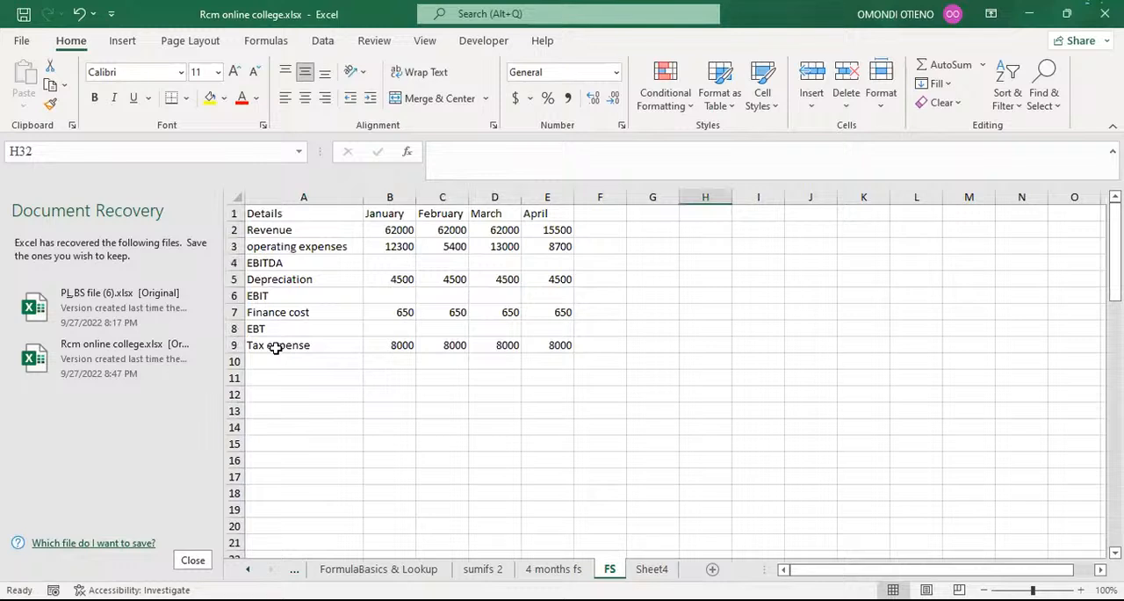
pyautogui.click(276, 359)
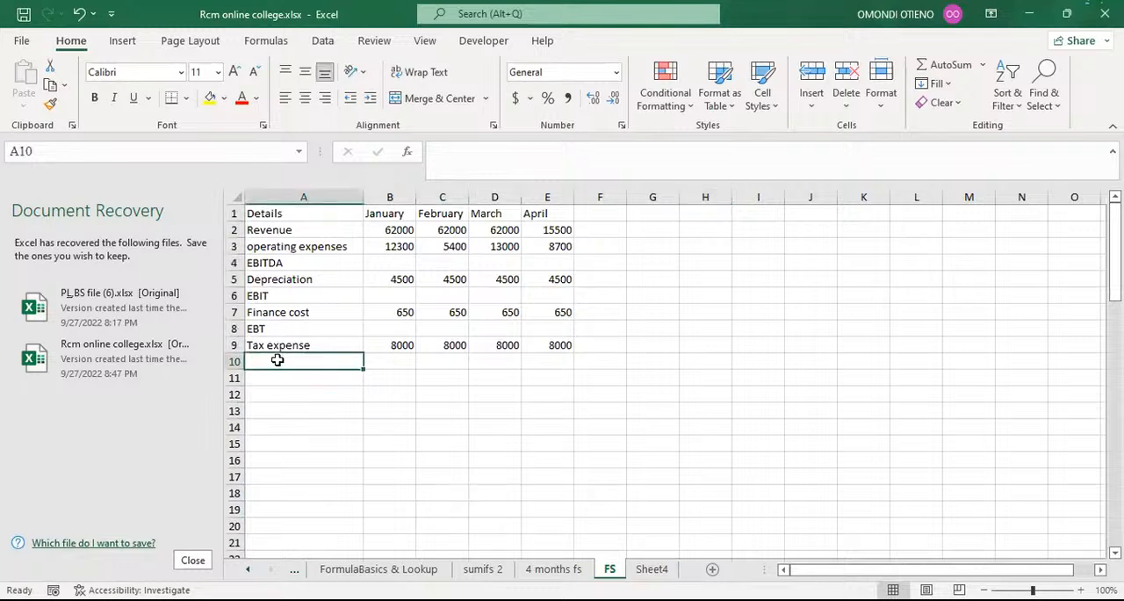
pyautogui.write('EA')
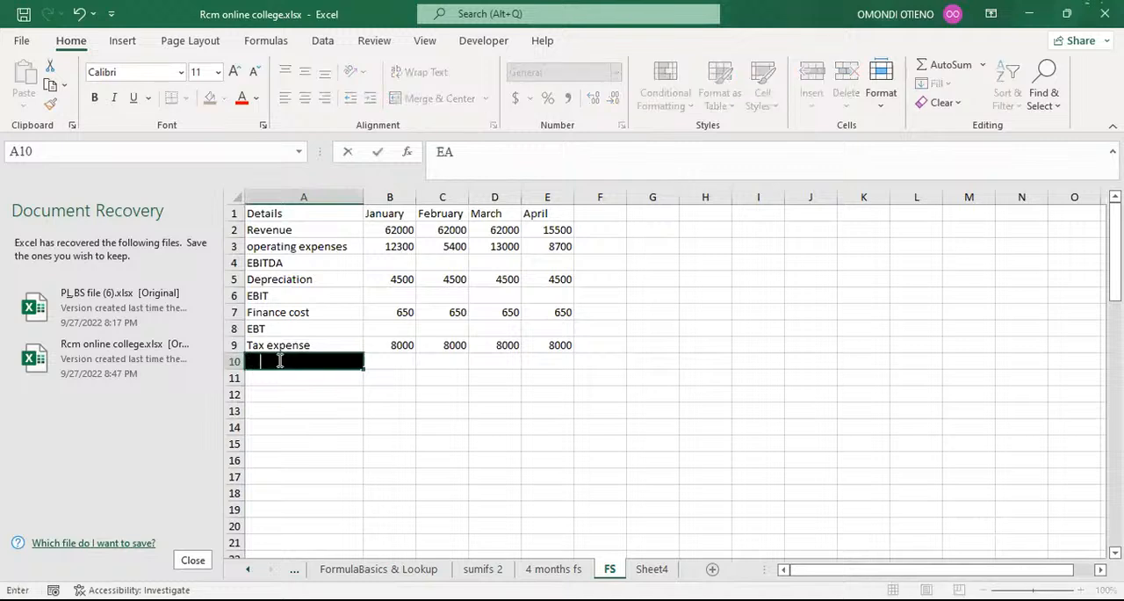
pyautogui.write('T')
pyautogui.press('Return')
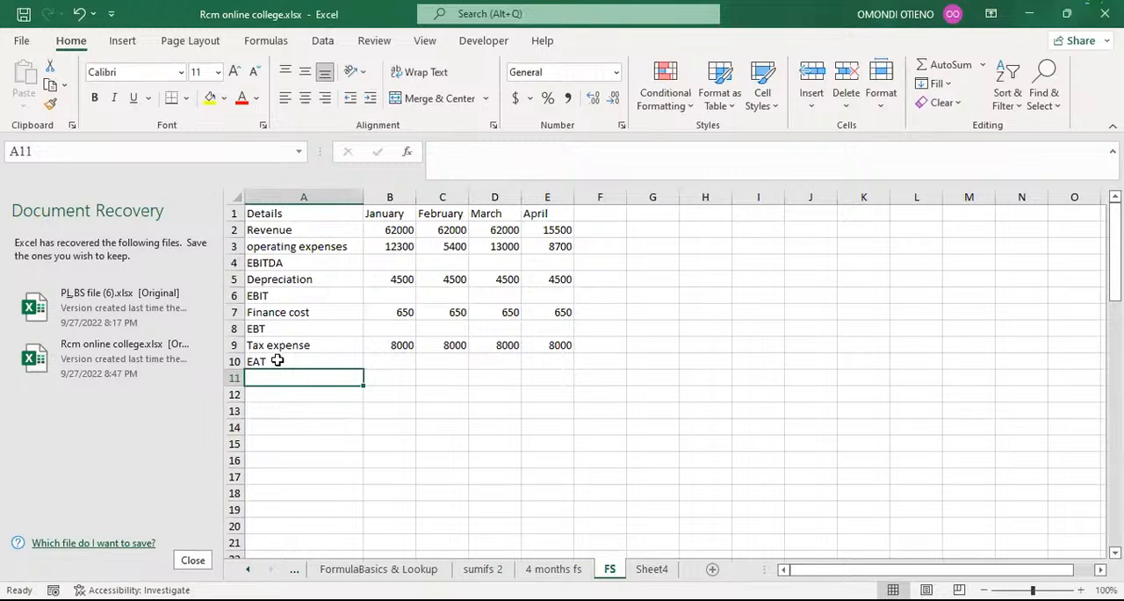
# Enter a retained earning b/d label in column A directly below EAT.
pyautogui.write('r')
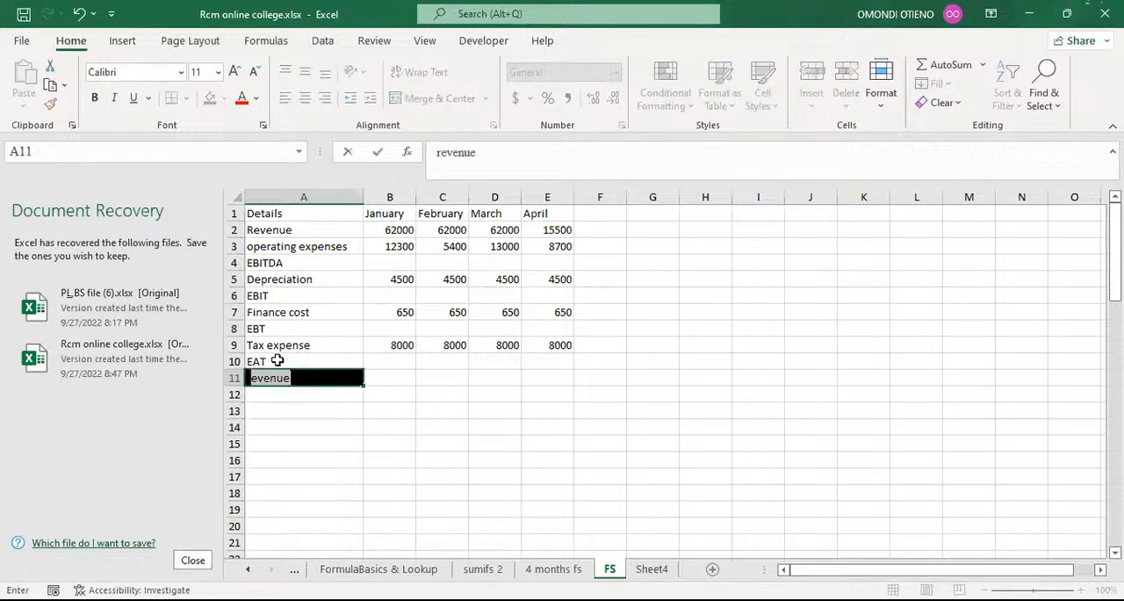
pyautogui.write('etained')
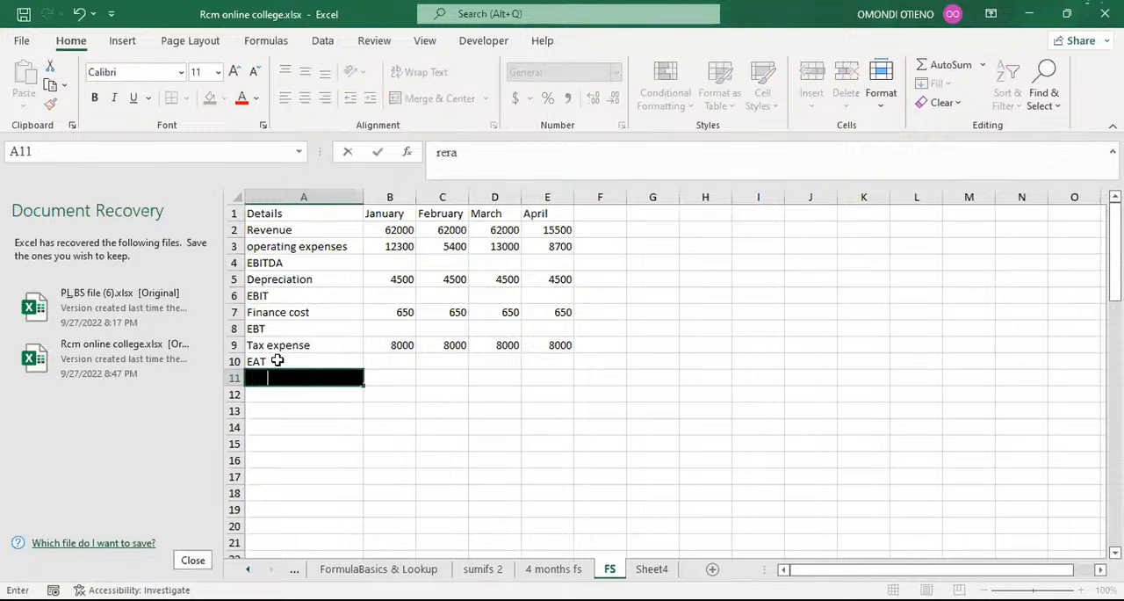
pyautogui.write(' earning b/d')
pyautogui.press('Return')
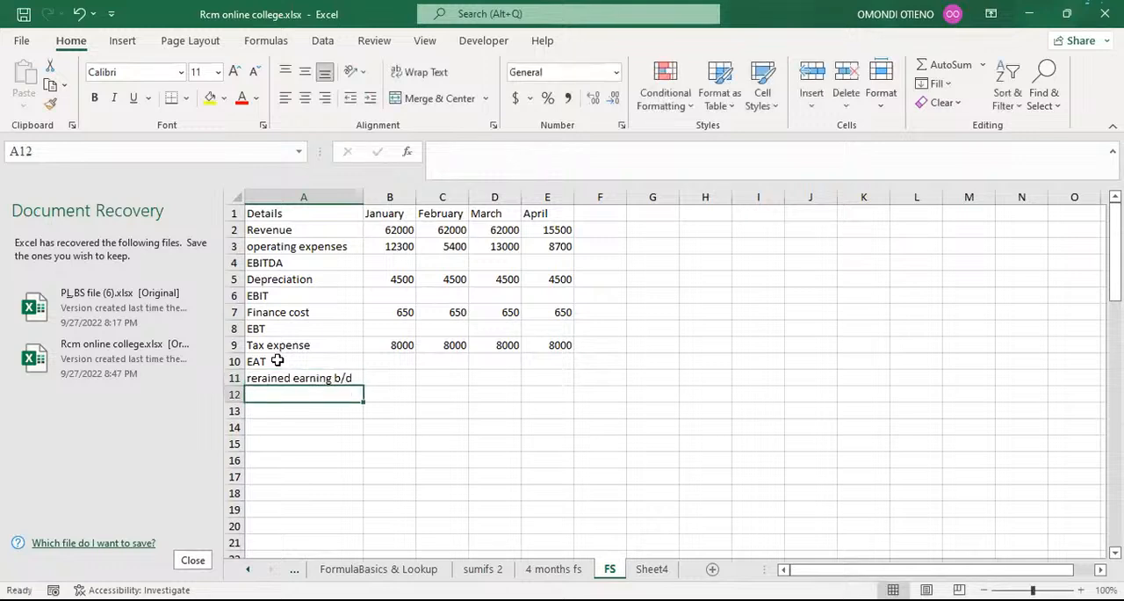
# Correct the spelling and capitalization of the label below EAT to "Retained earning b/d".
pyautogui.click(272, 376)
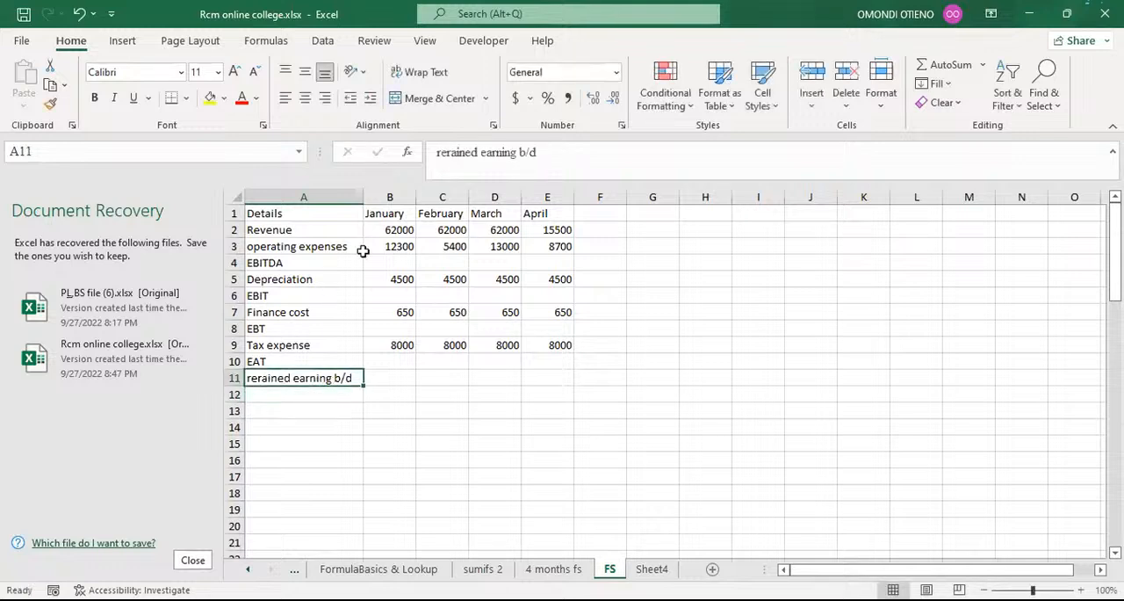
pyautogui.click(451, 152)
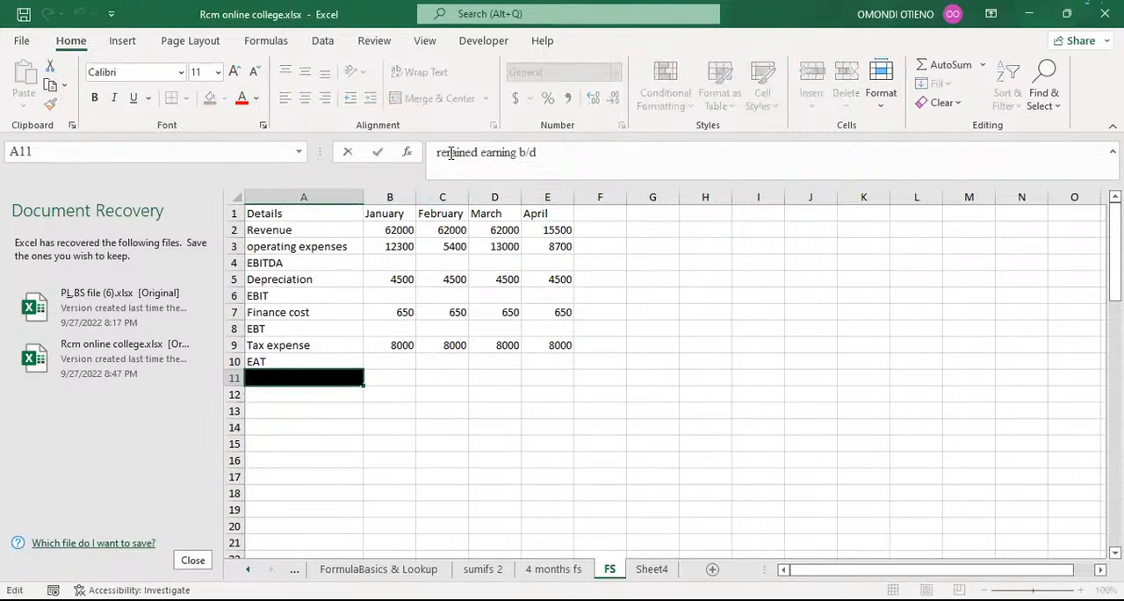
pyautogui.press('BackSpace')
pyautogui.write('t')
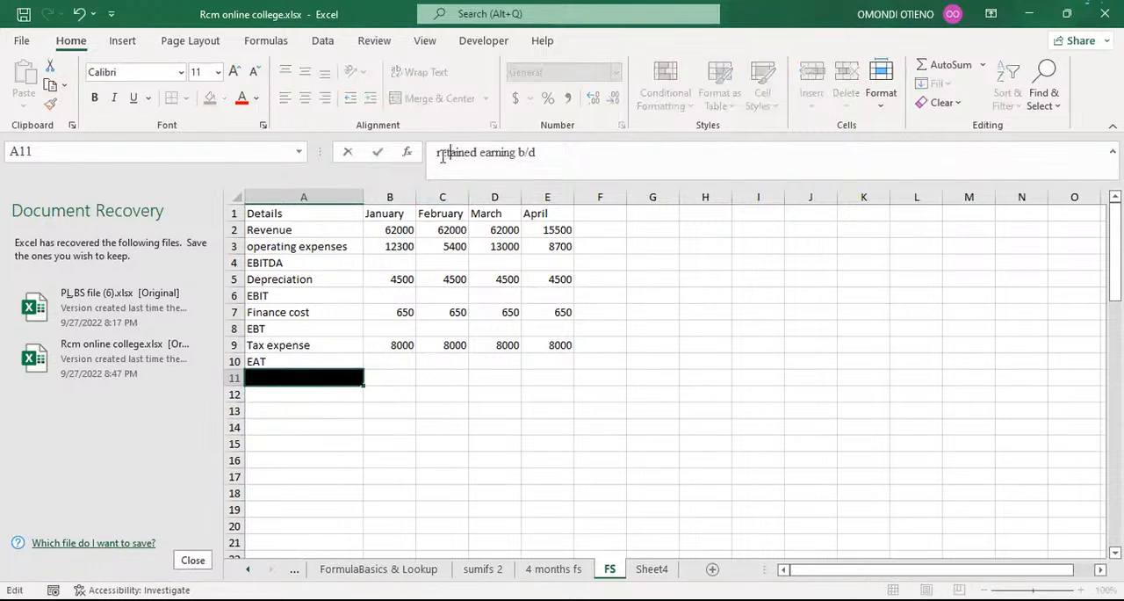
pyautogui.click(442, 156)
pyautogui.press('BackSpace')
pyautogui.write('R')
pyautogui.press('Return')
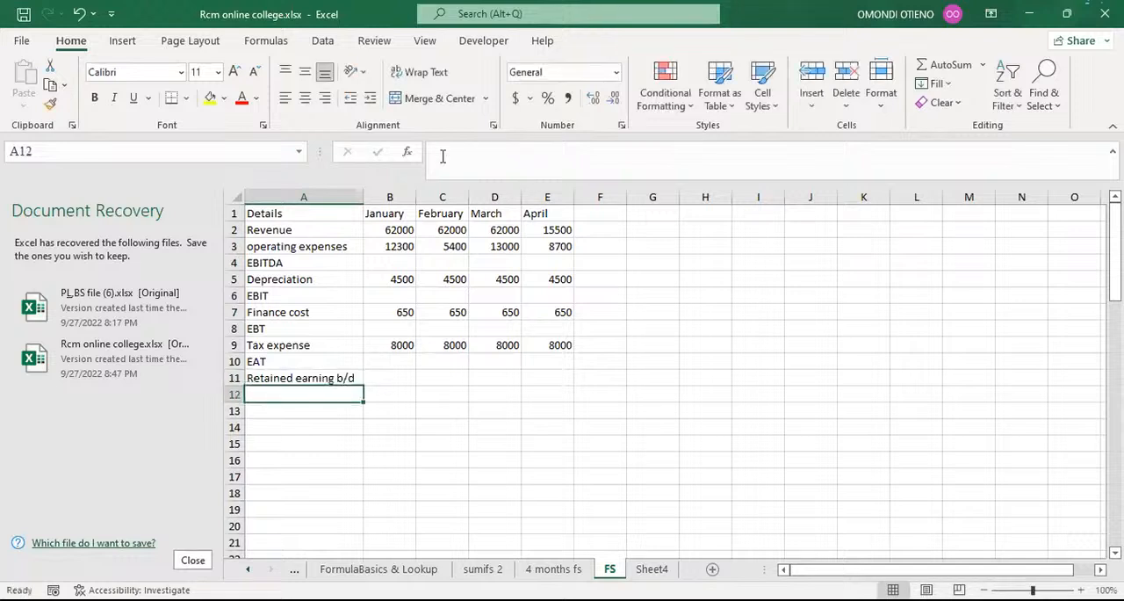
# Label the row below Retained earning b/d as "Retained earning c/d".
pyautogui.write('R')
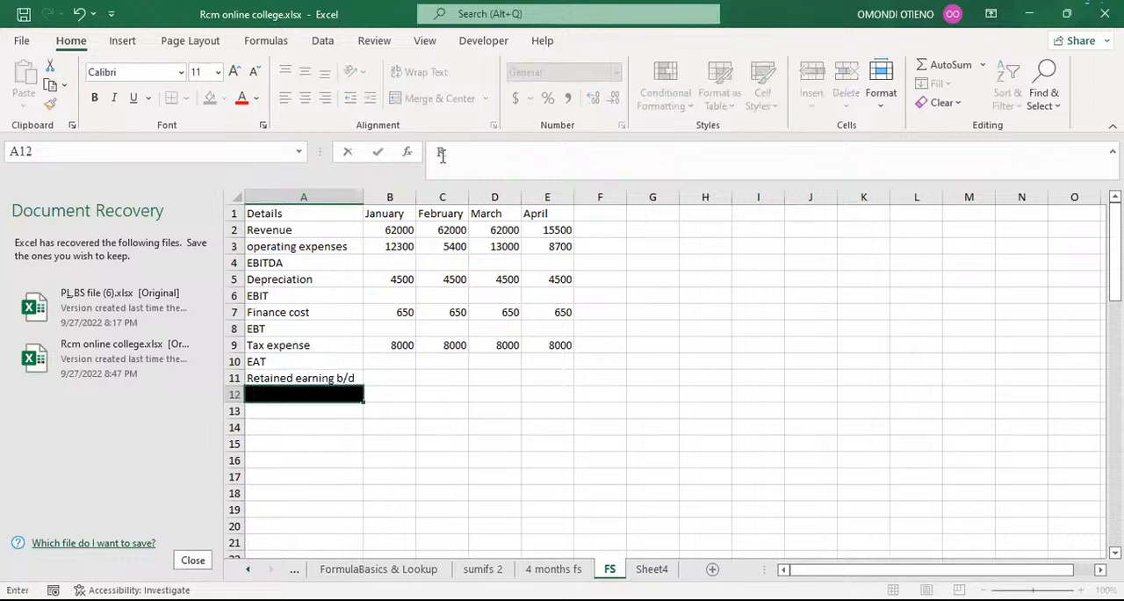
pyautogui.write('etained earning b/d')
pyautogui.press('Return')
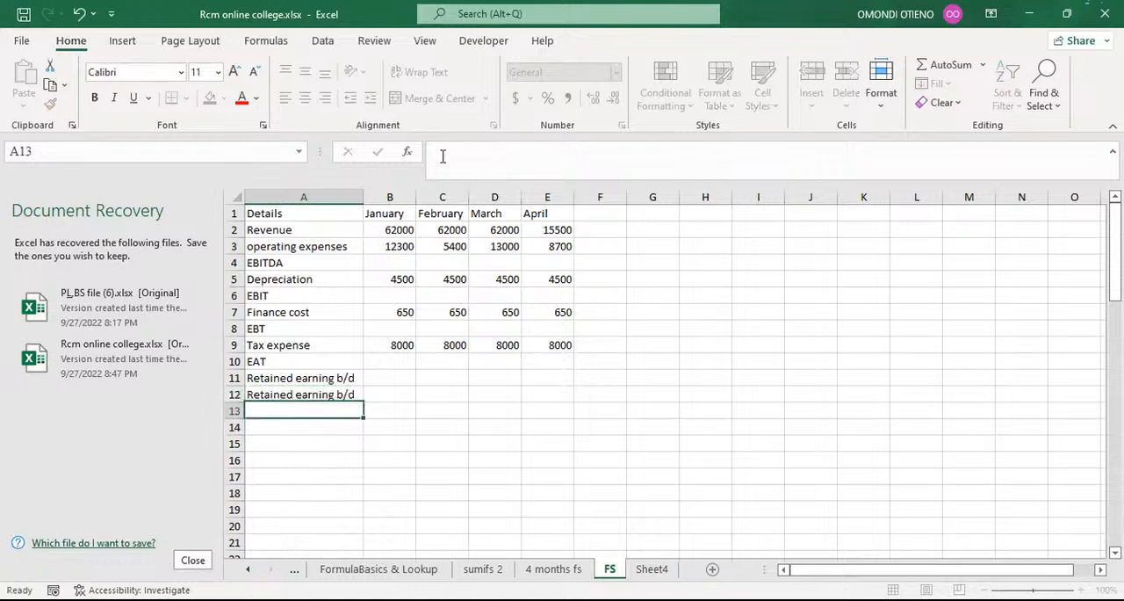
pyautogui.click(343, 395)
pyautogui.click(530, 152)
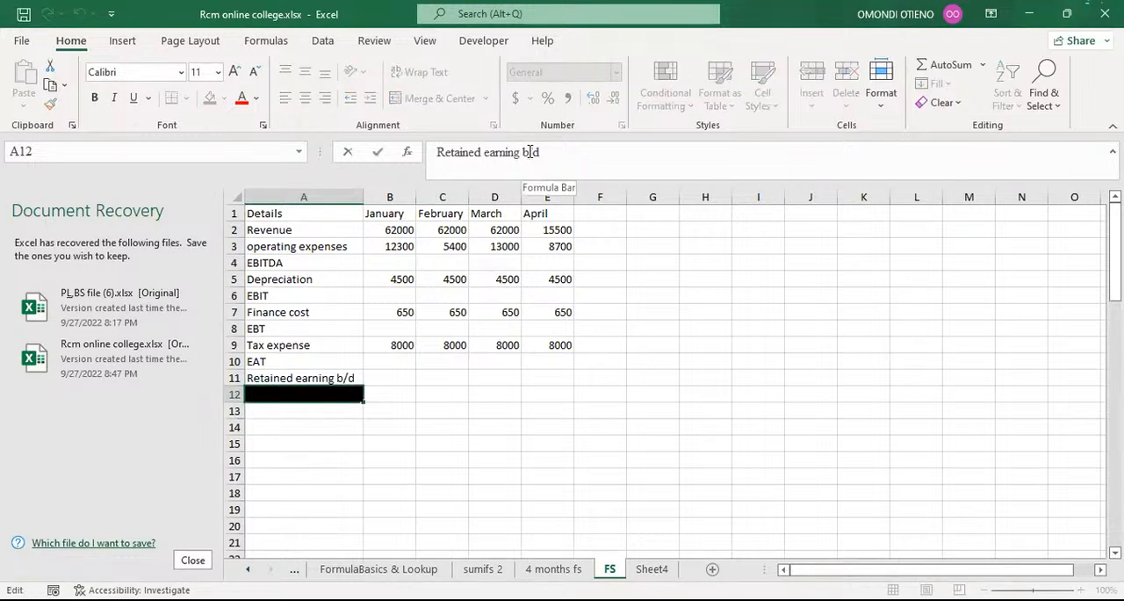
pyautogui.press('BackSpace')
pyautogui.write('c')
pyautogui.press('Return')
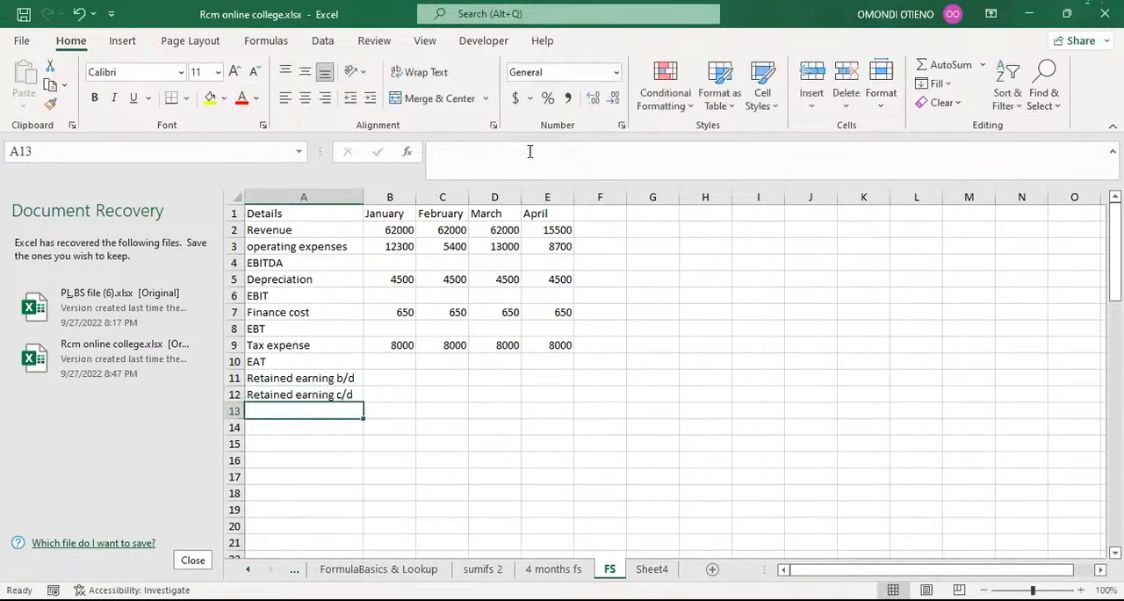